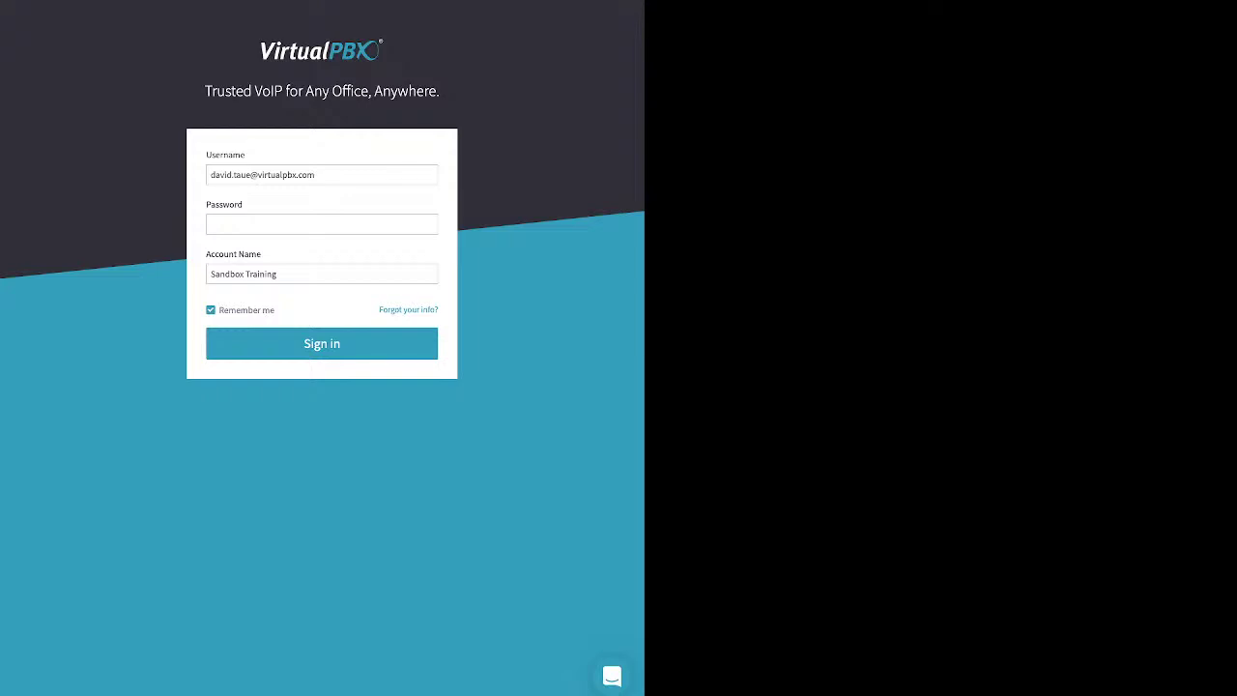
# Step: Look over the password recovery form and its username and account name fields
pyautogui.moveTo(379, 310); pyautogui.dragTo(437, 309)
pyautogui.click(408, 310)
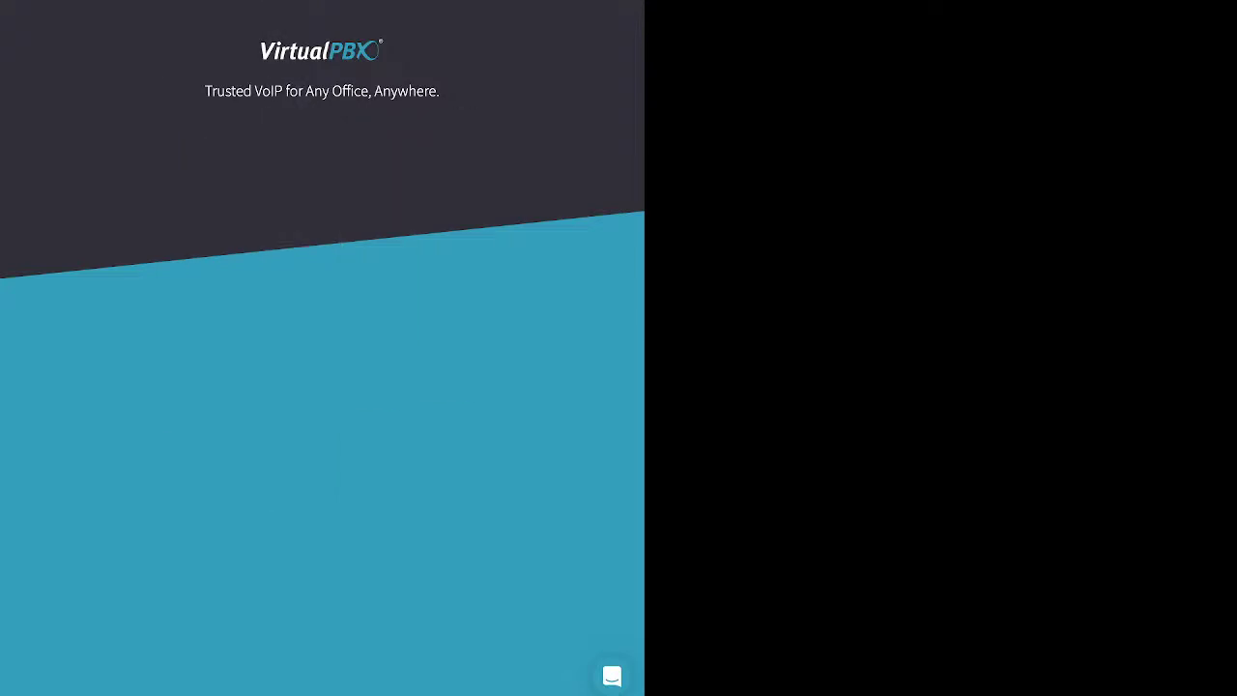
pyautogui.click(322, 213)
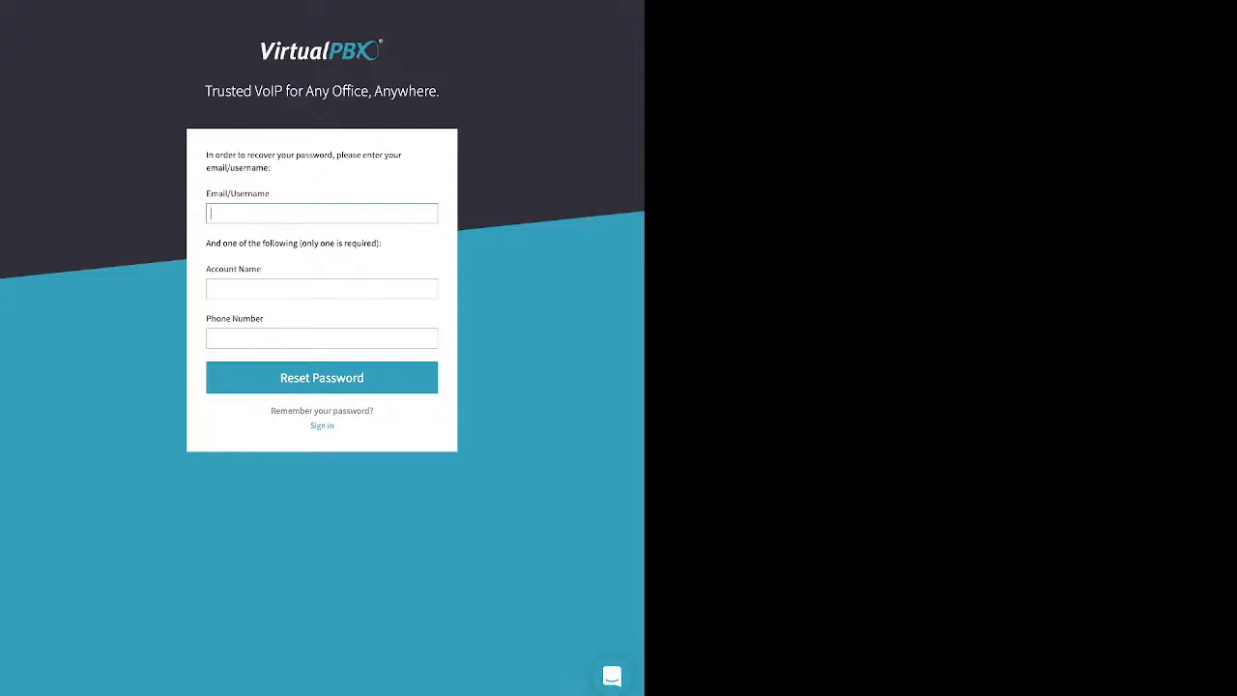
pyautogui.moveTo(206, 242); pyautogui.dragTo(382, 242)
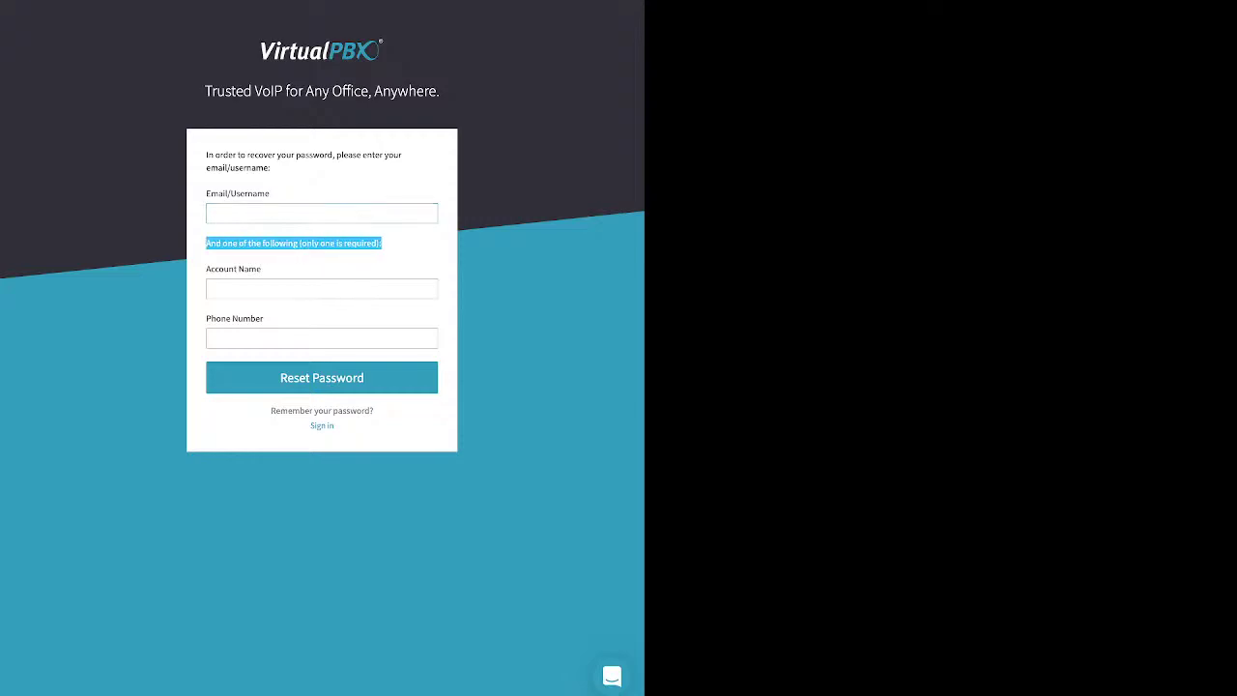
pyautogui.click(322, 288)
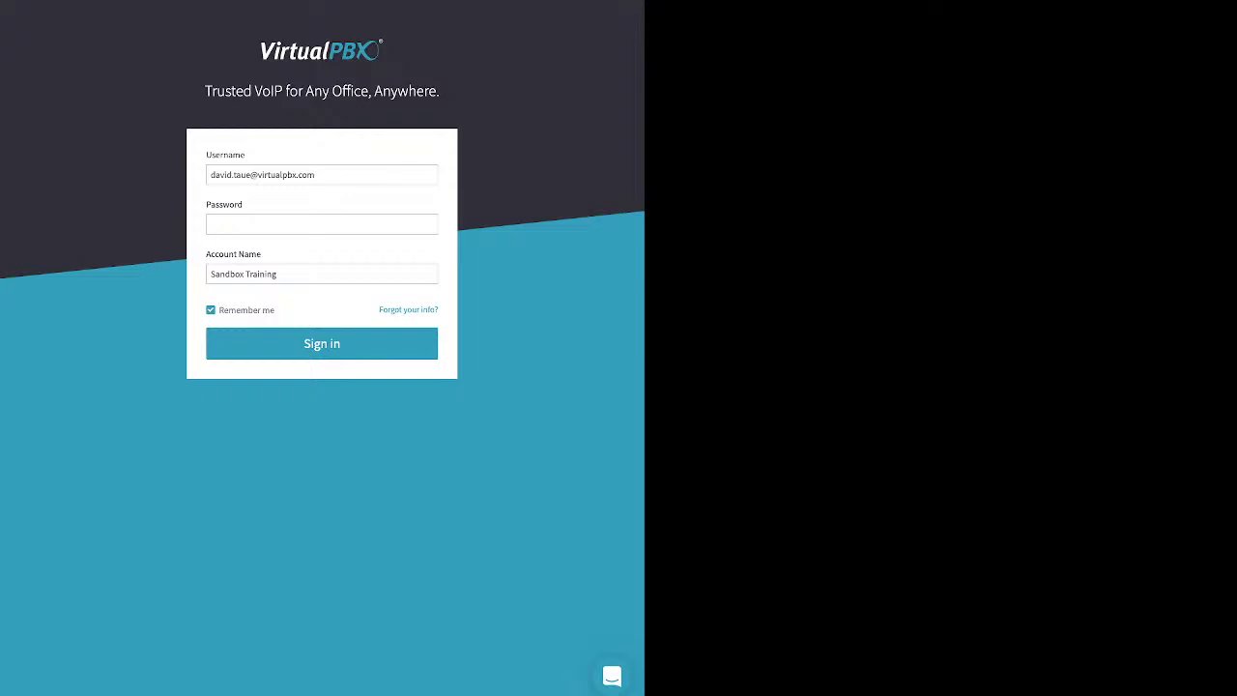
# Step: Enter the account password and sign in to the dashboard
pyautogui.click(212, 225)
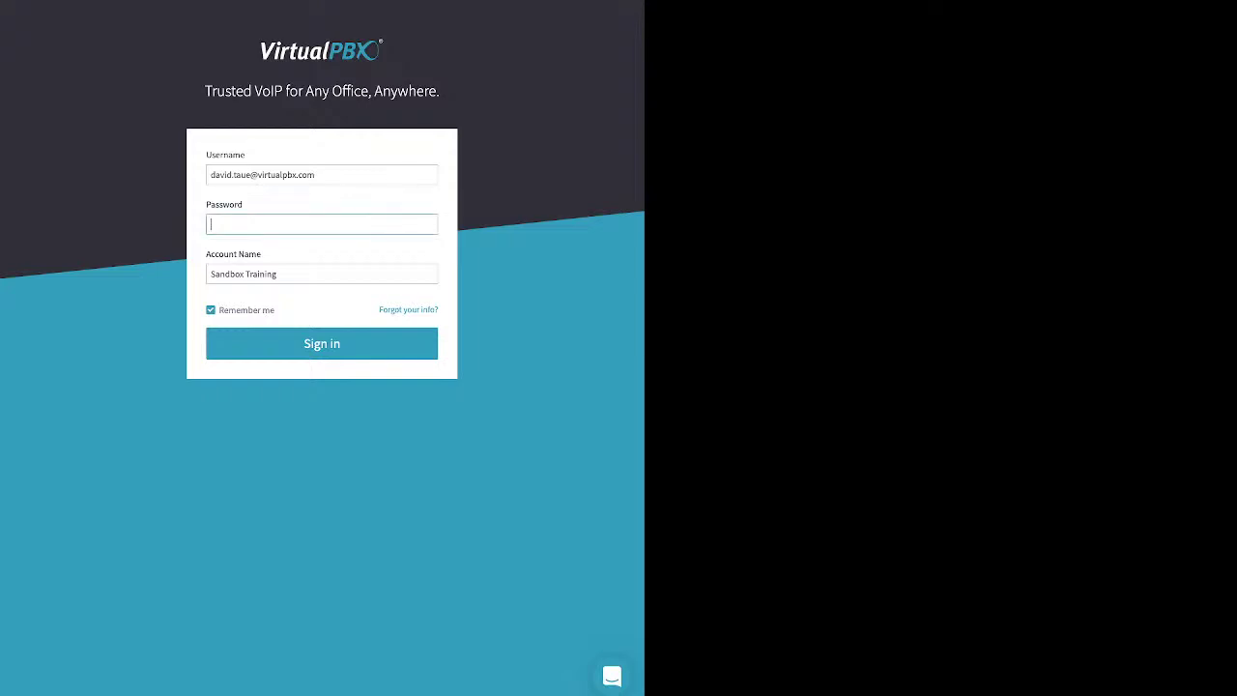
pyautogui.write('••••••')
pyautogui.press('Return')
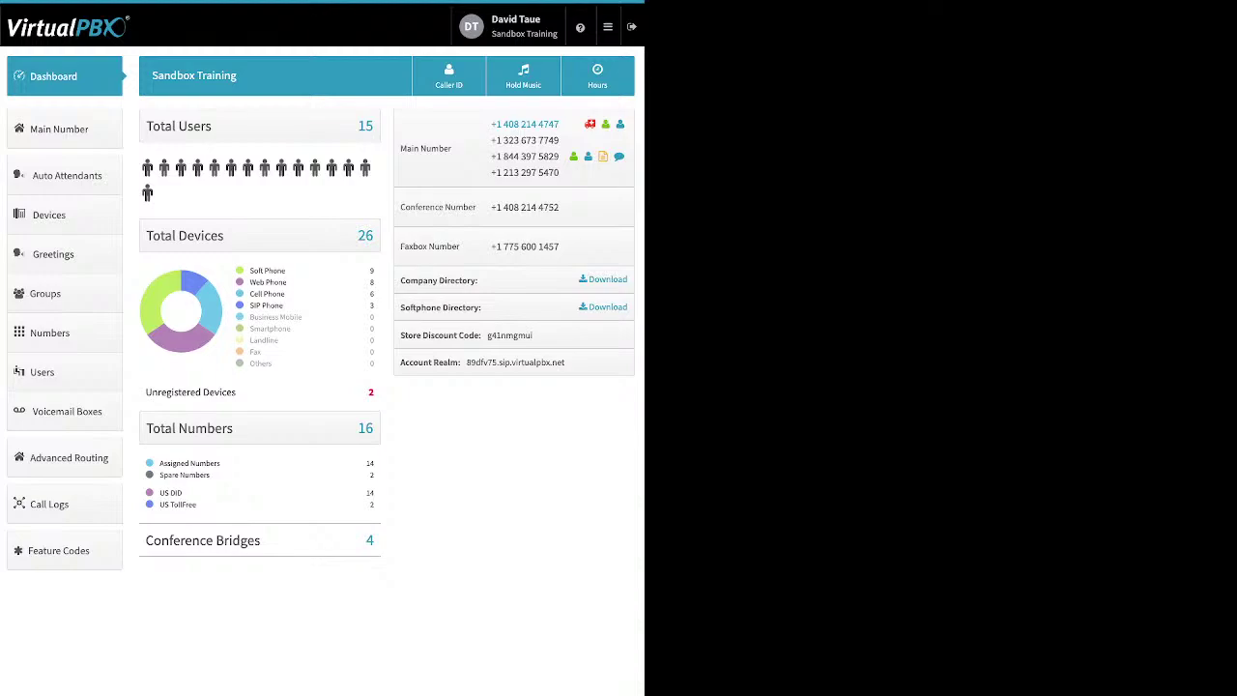
# Step: Open the User settings page from the user name in the top bar
pyautogui.click(512, 26)
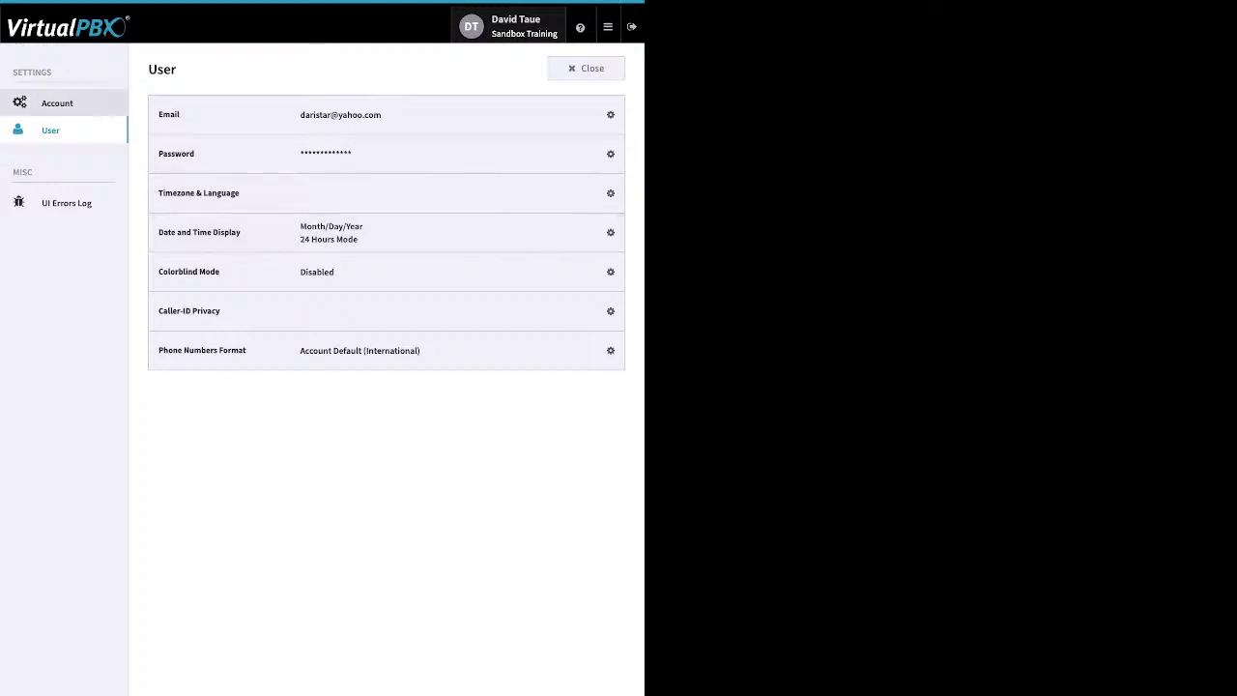
# Step: Look over the Account and User settings pages, then close settings back to the Dashboard
pyautogui.click(57, 103)
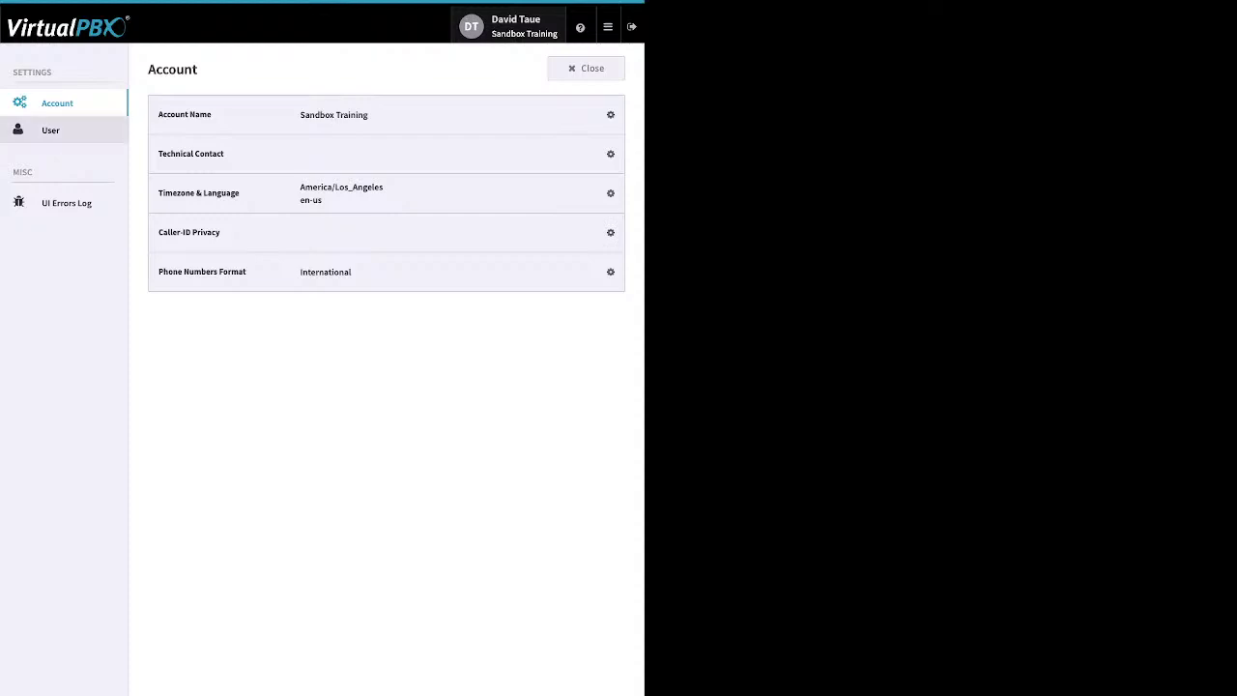
pyautogui.click(50, 130)
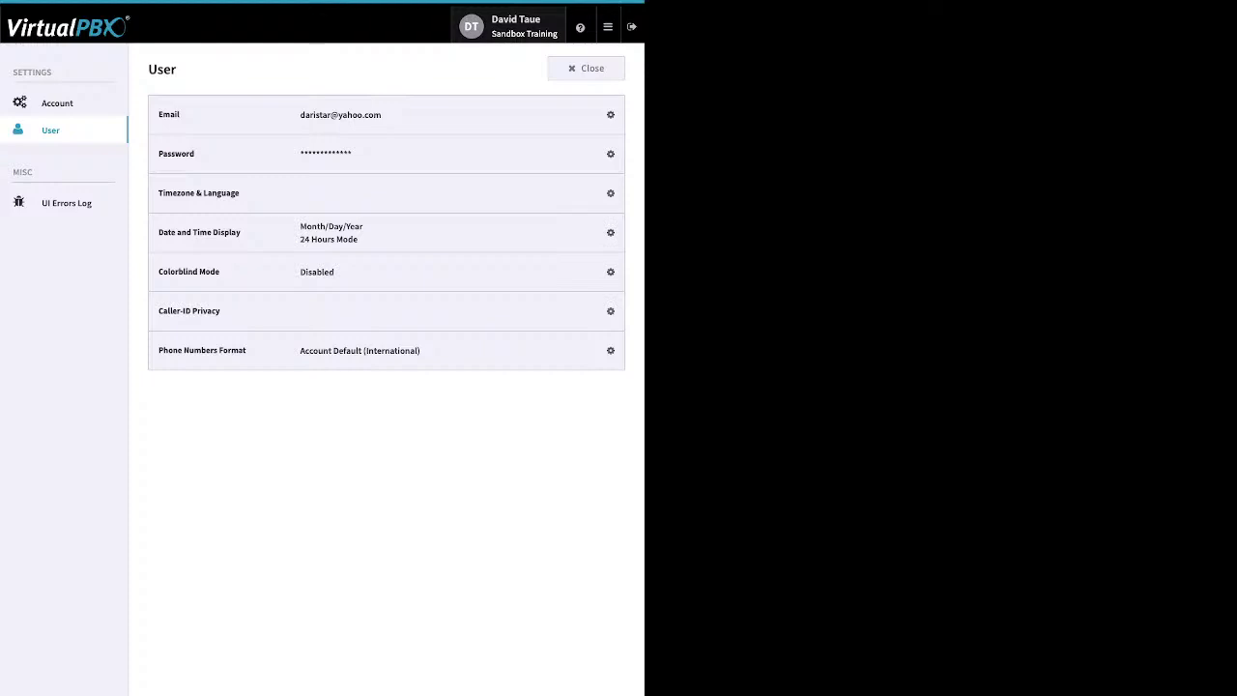
pyautogui.click(586, 67)
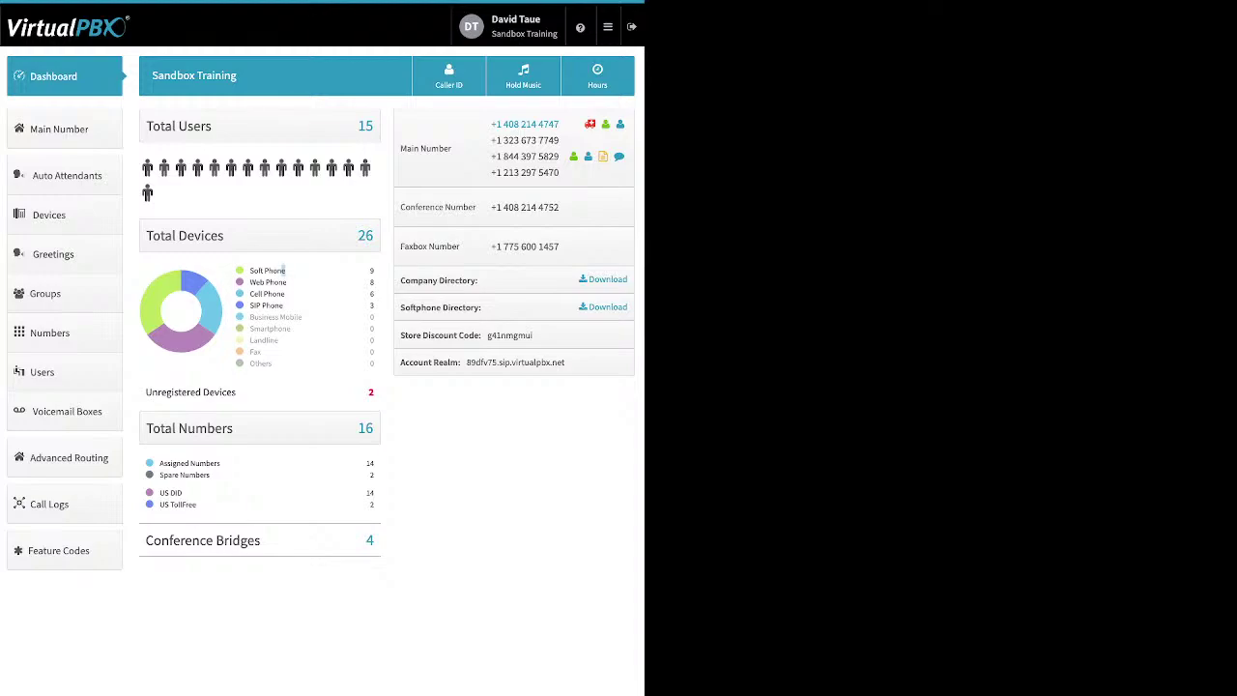
pyautogui.moveTo(284, 270); pyautogui.dragTo(249, 271)
pyautogui.click(268, 270)
pyautogui.moveTo(288, 282); pyautogui.dragTo(249, 283)
pyautogui.moveTo(287, 294); pyautogui.dragTo(250, 294)
pyautogui.click(280, 300)
pyautogui.moveTo(284, 306); pyautogui.dragTo(248, 305)
# Step: Point out the 2 unregistered devices on the dashboard, then open the Numbers list
pyautogui.hotkey('ctrl', 'a')
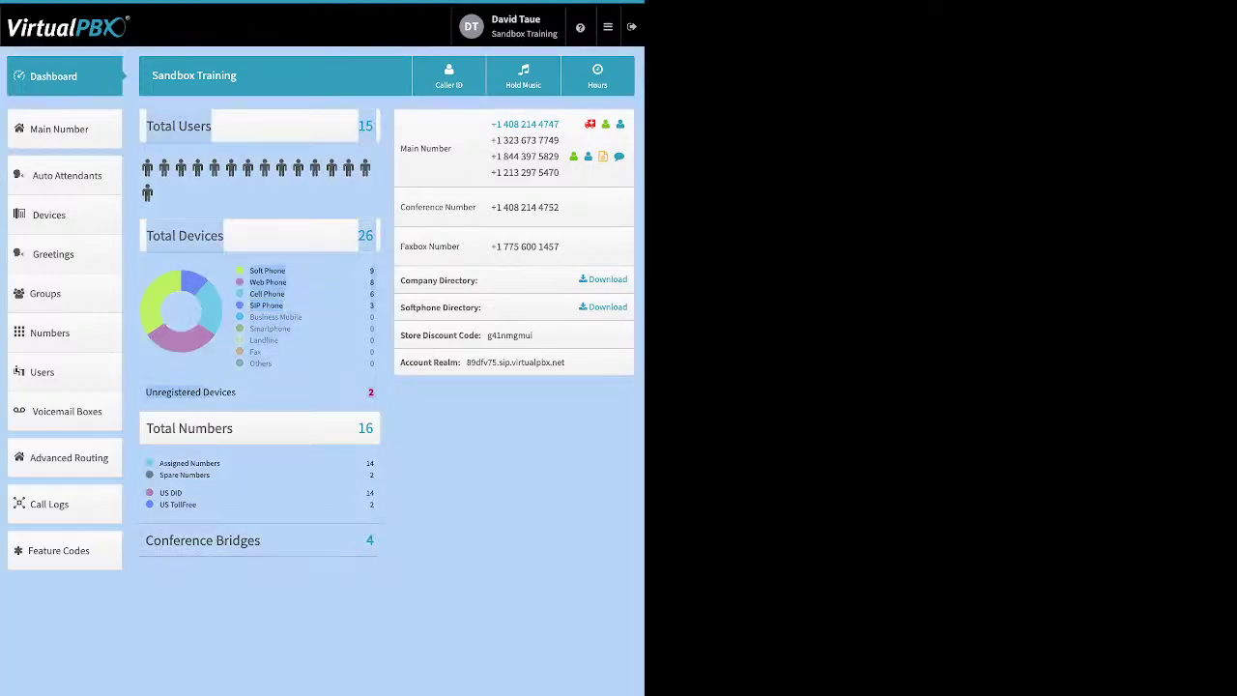
pyautogui.press('Escape')
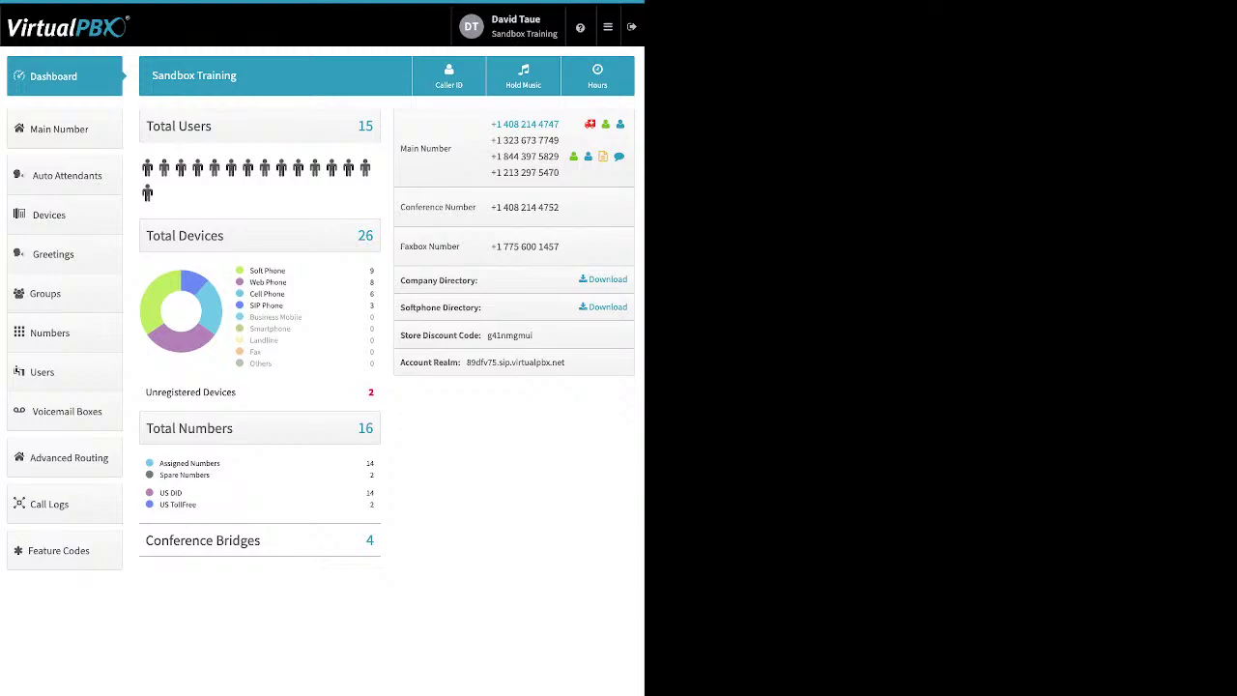
pyautogui.moveTo(236, 391); pyautogui.dragTo(178, 391)
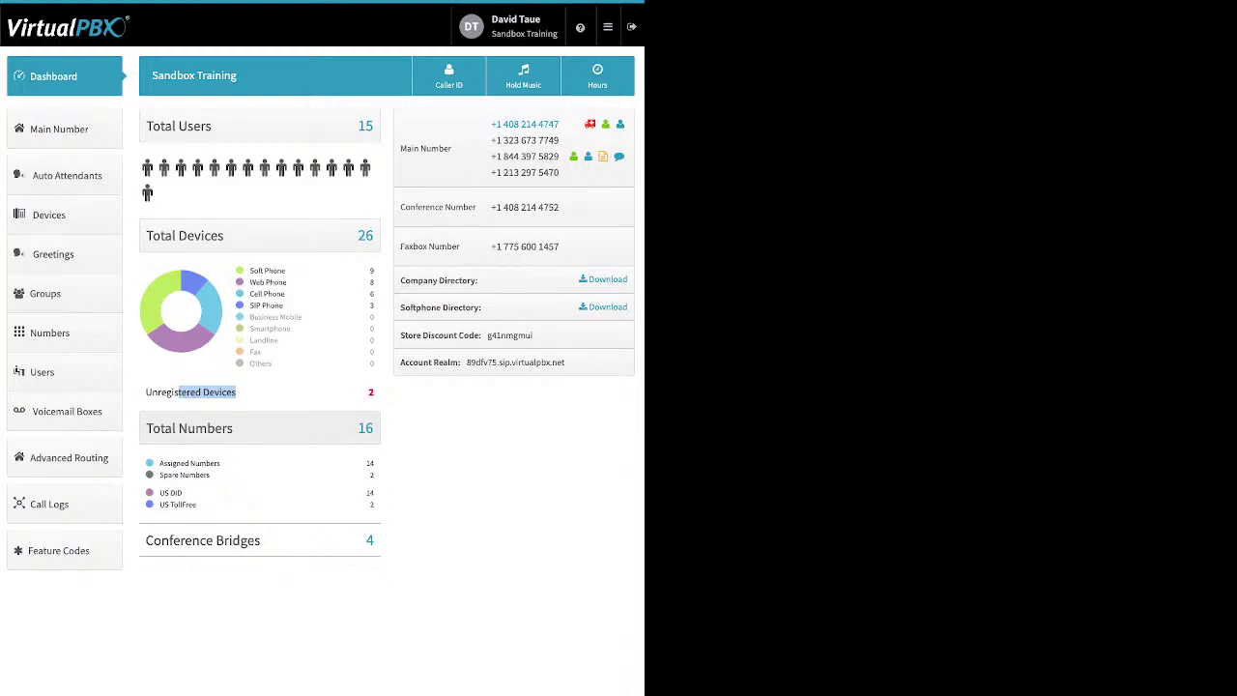
pyautogui.click(50, 332)
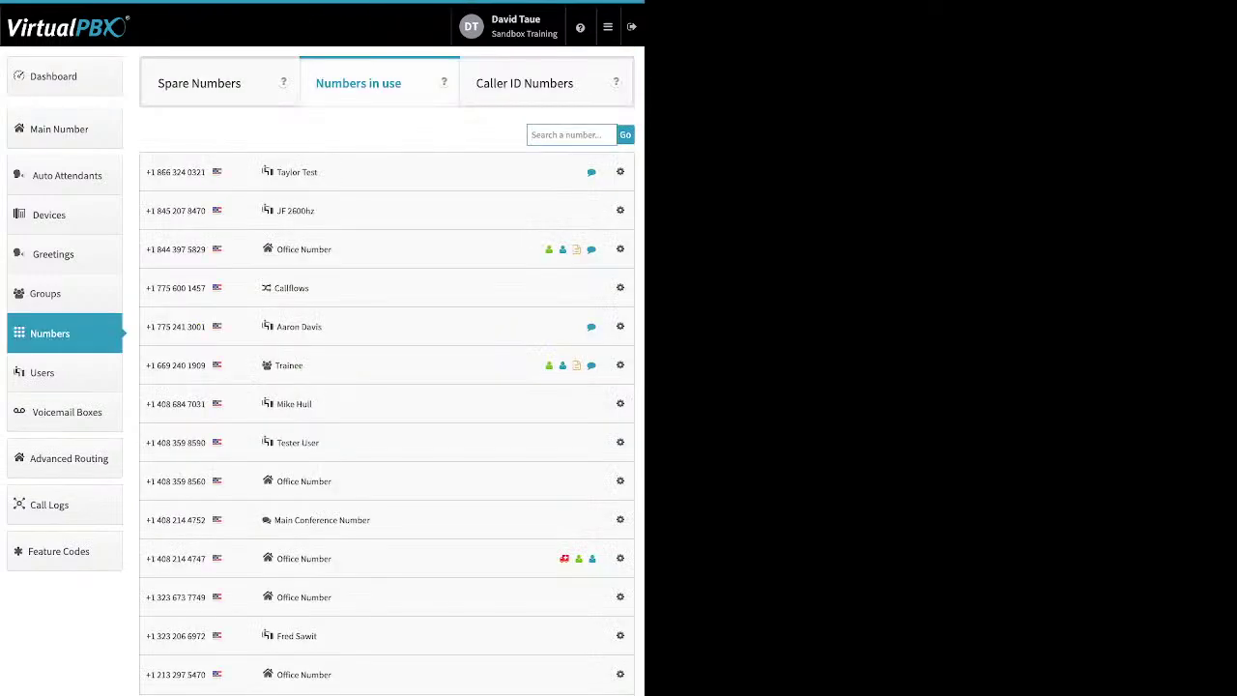
# Step: Go back to the Dashboard from the Numbers list using the left sidebar
pyautogui.click(54, 76)
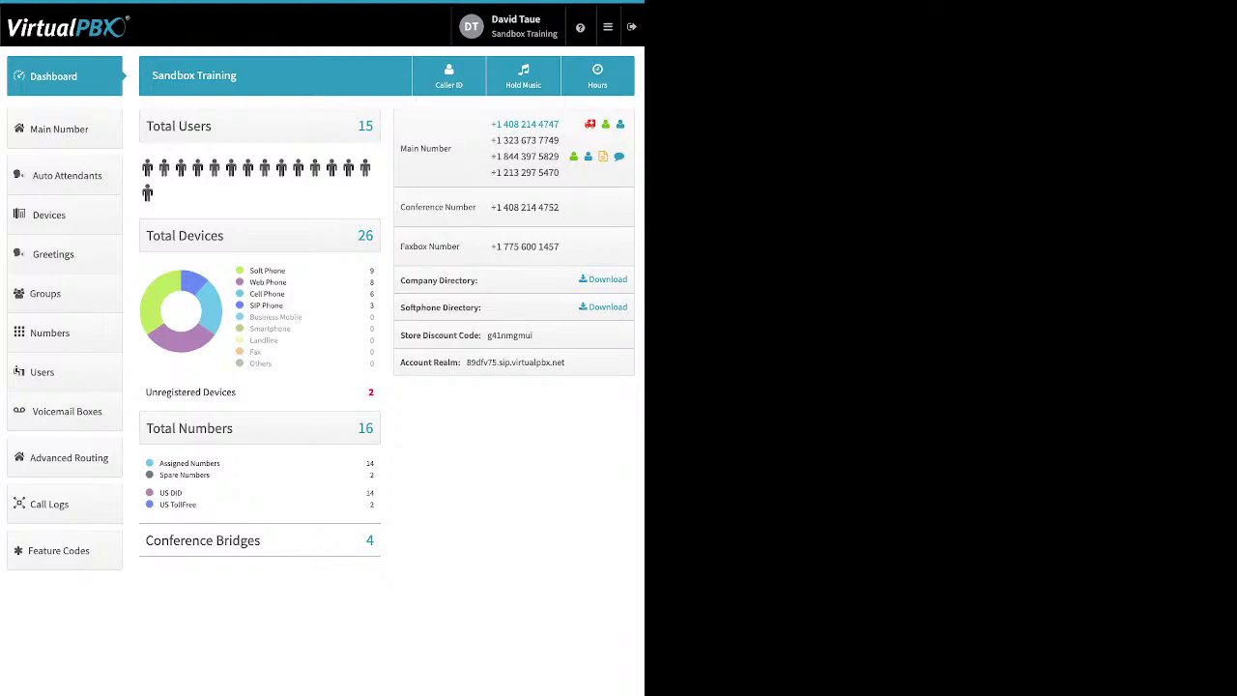
pyautogui.moveTo(159, 463); pyautogui.dragTo(210, 474)
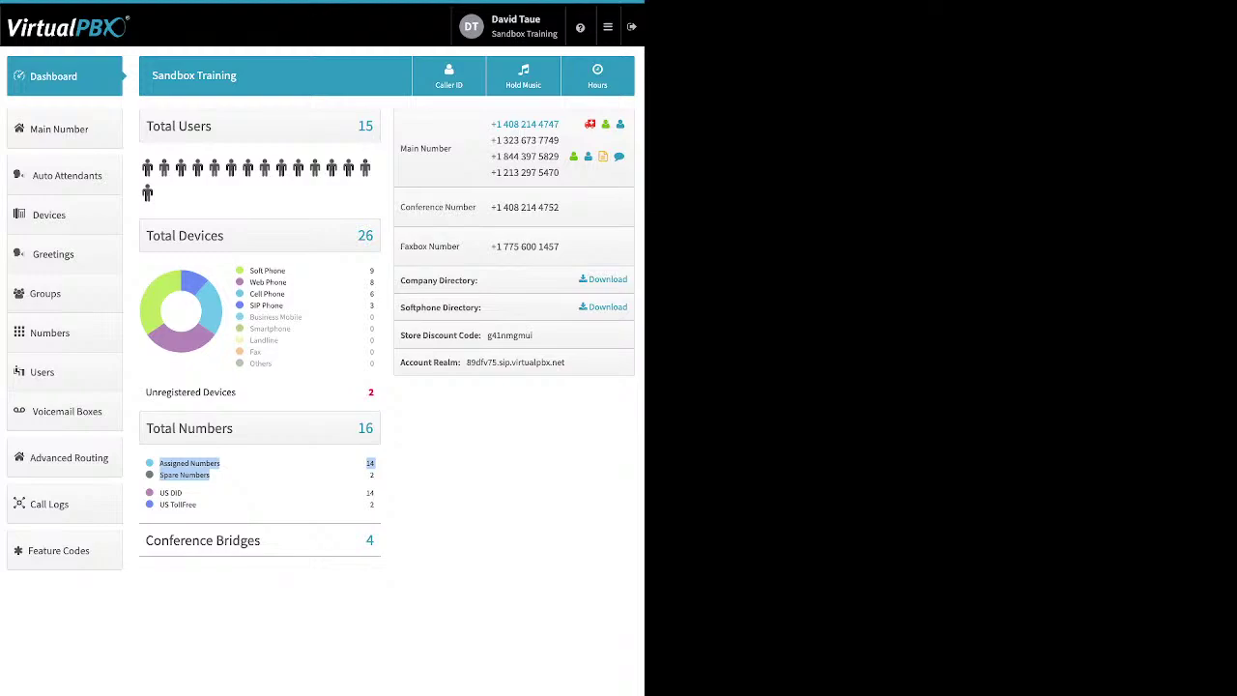
pyautogui.click(220, 475)
pyautogui.moveTo(196, 505); pyautogui.dragTo(159, 492)
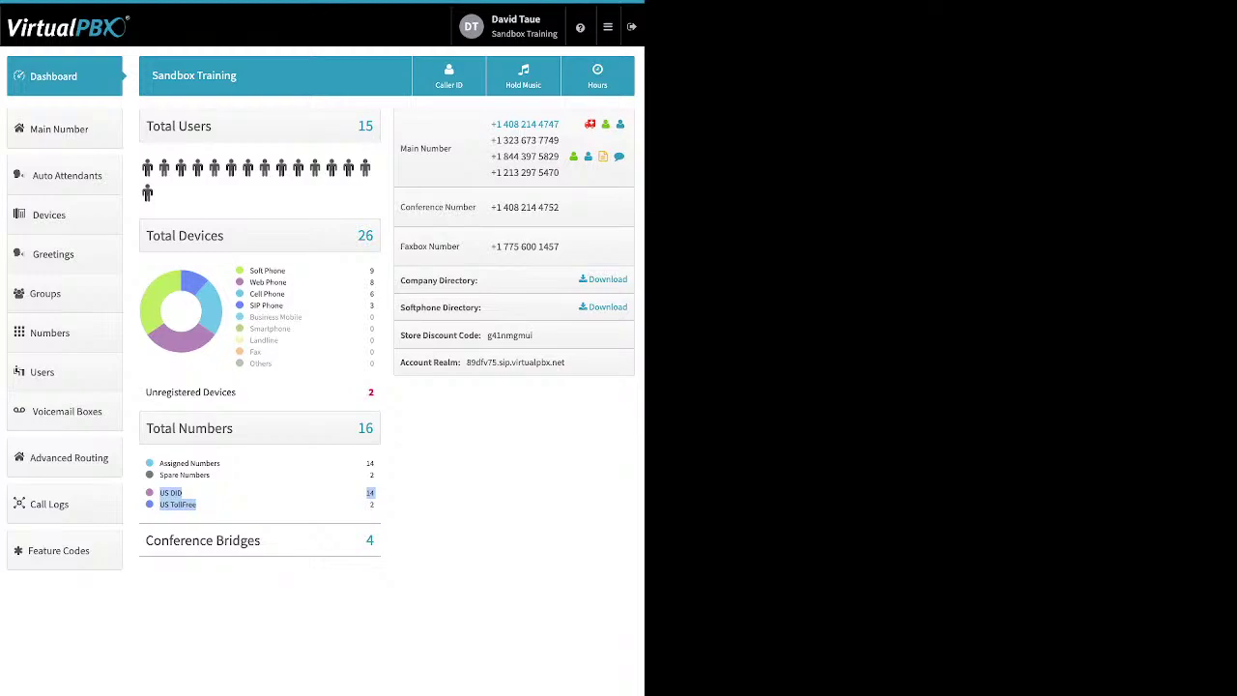
pyautogui.click(253, 503)
pyautogui.moveTo(263, 541); pyautogui.dragTo(145, 541)
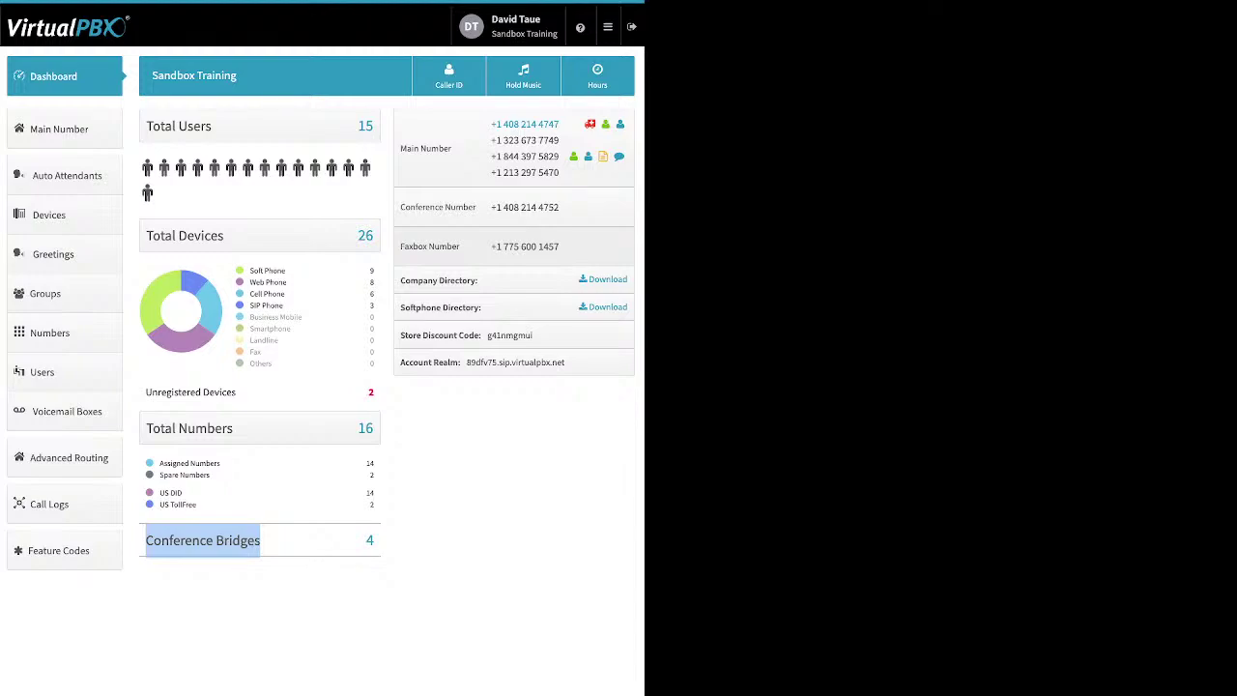
pyautogui.moveTo(477, 280); pyautogui.dragTo(400, 281)
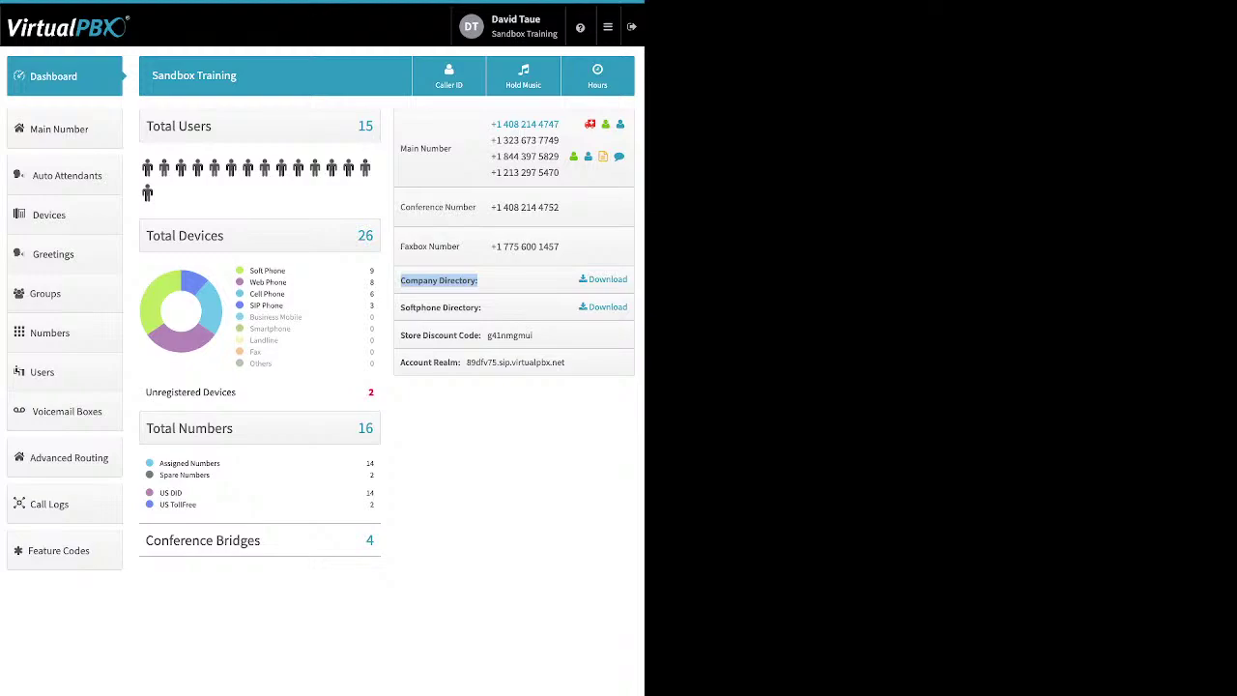
pyautogui.moveTo(481, 308); pyautogui.dragTo(400, 308)
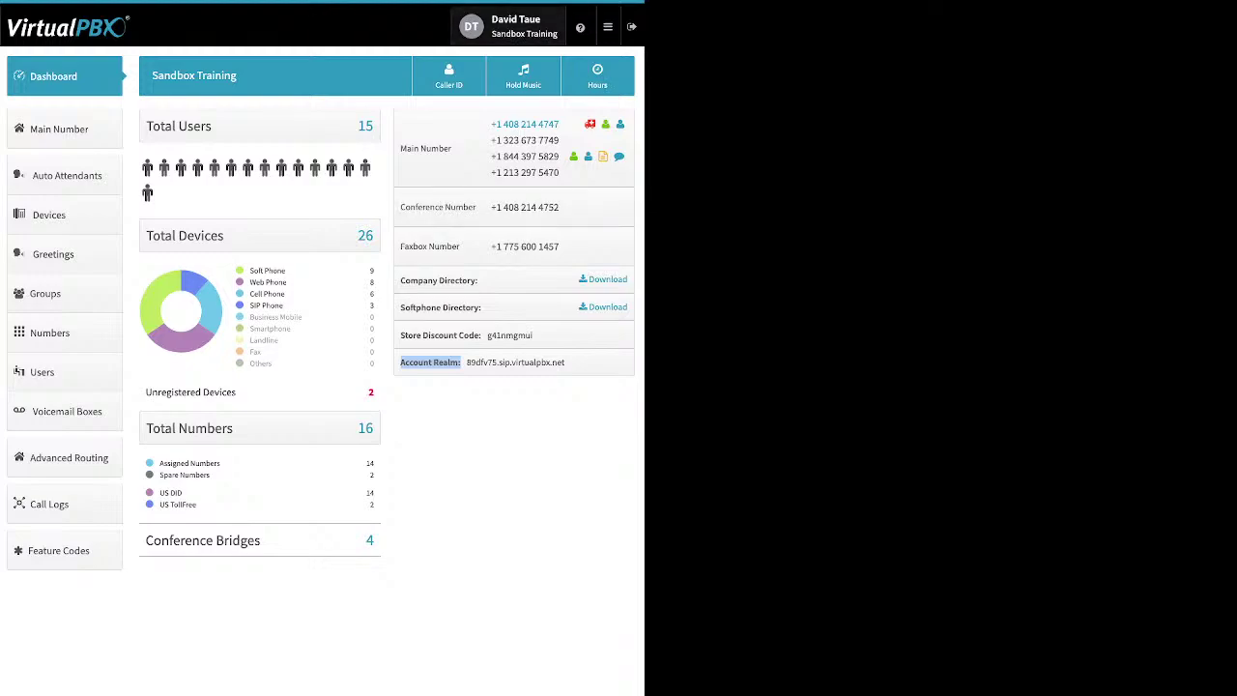
# Step: Open and close user settings briefly, then open the ? help menu
pyautogui.click(509, 27)
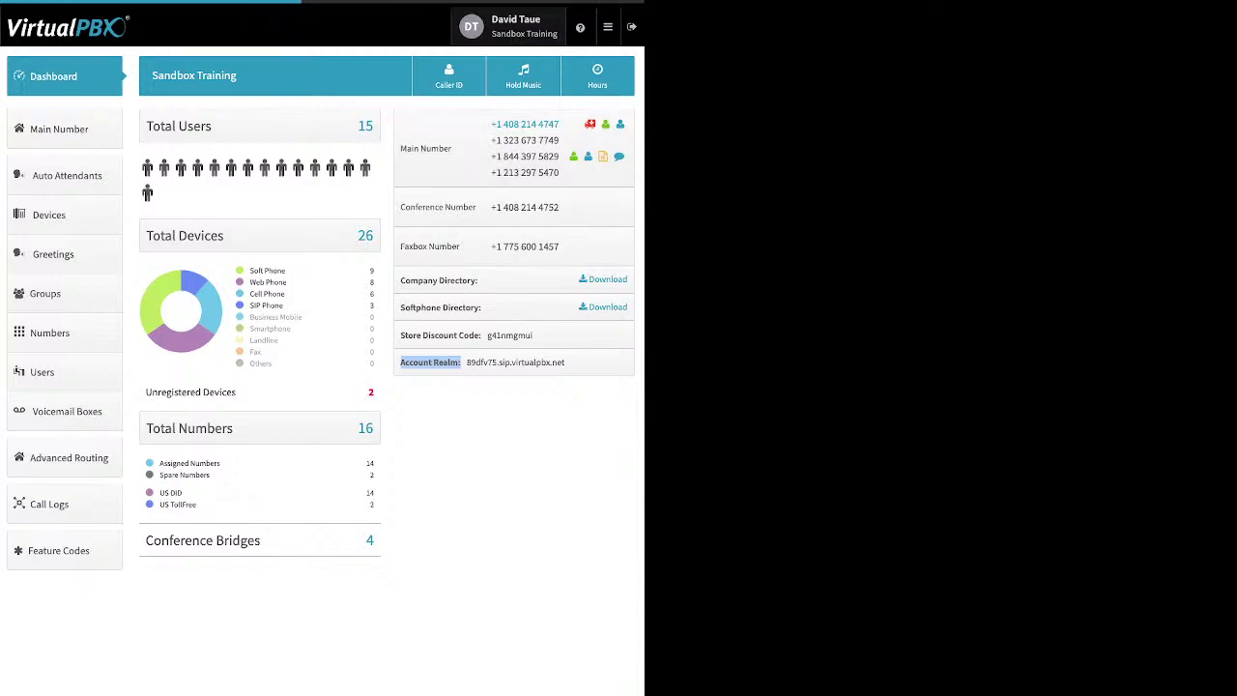
pyautogui.click(585, 68)
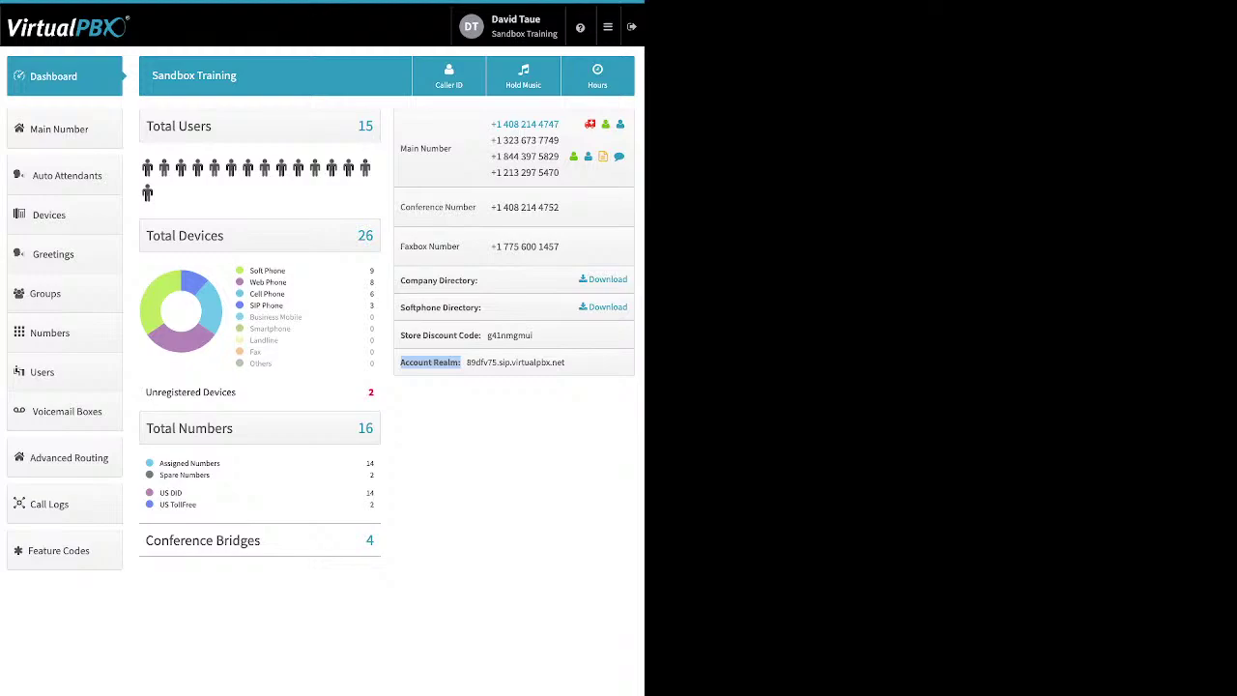
pyautogui.click(580, 28)
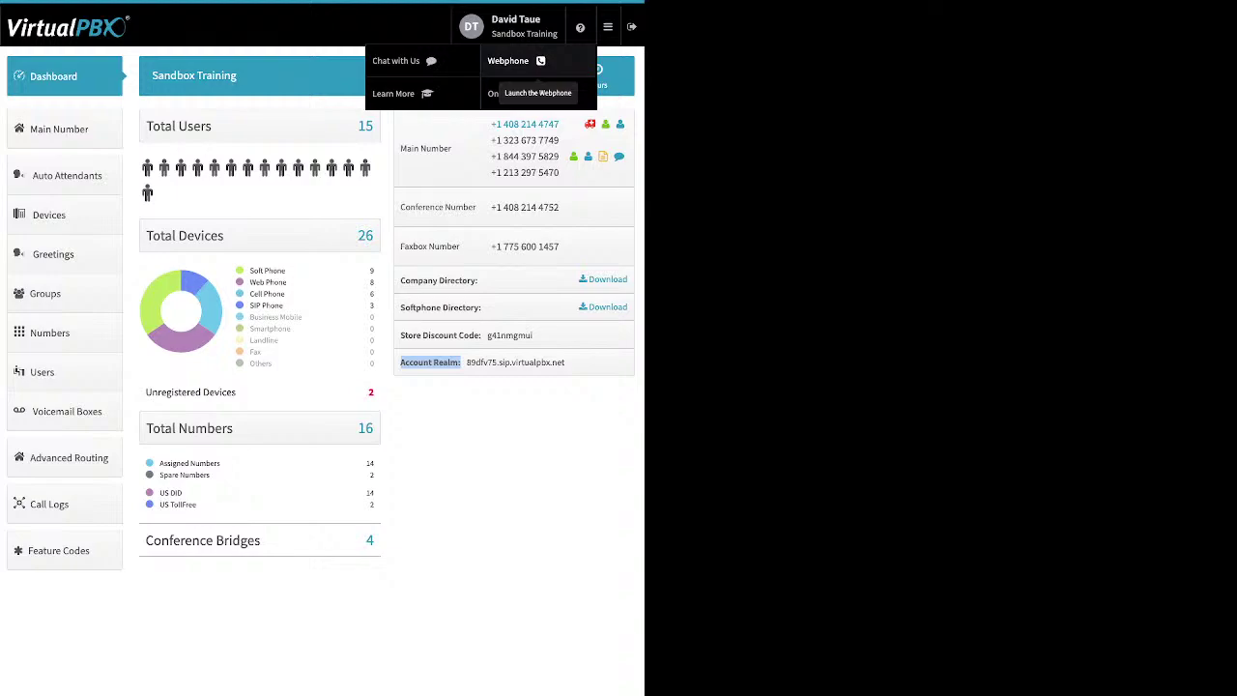
pyautogui.moveTo(607, 26)
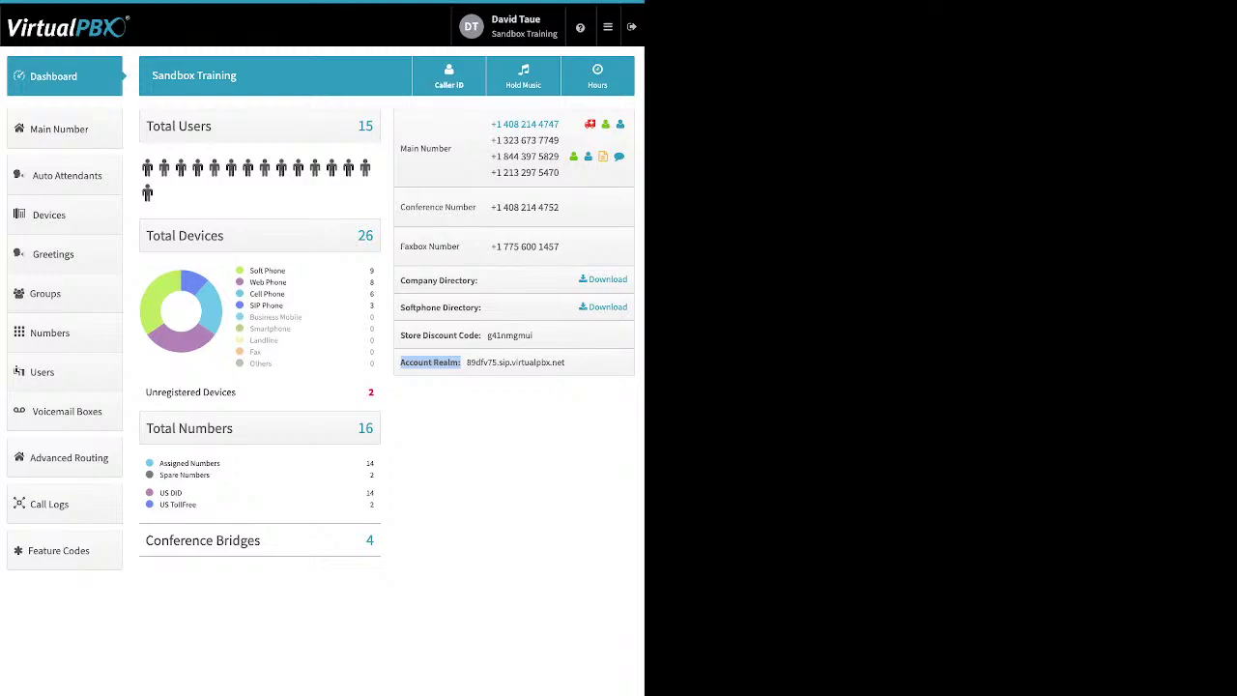
# Step: Open the Company Caller ID dialog from the dashboard header
pyautogui.click(449, 76)
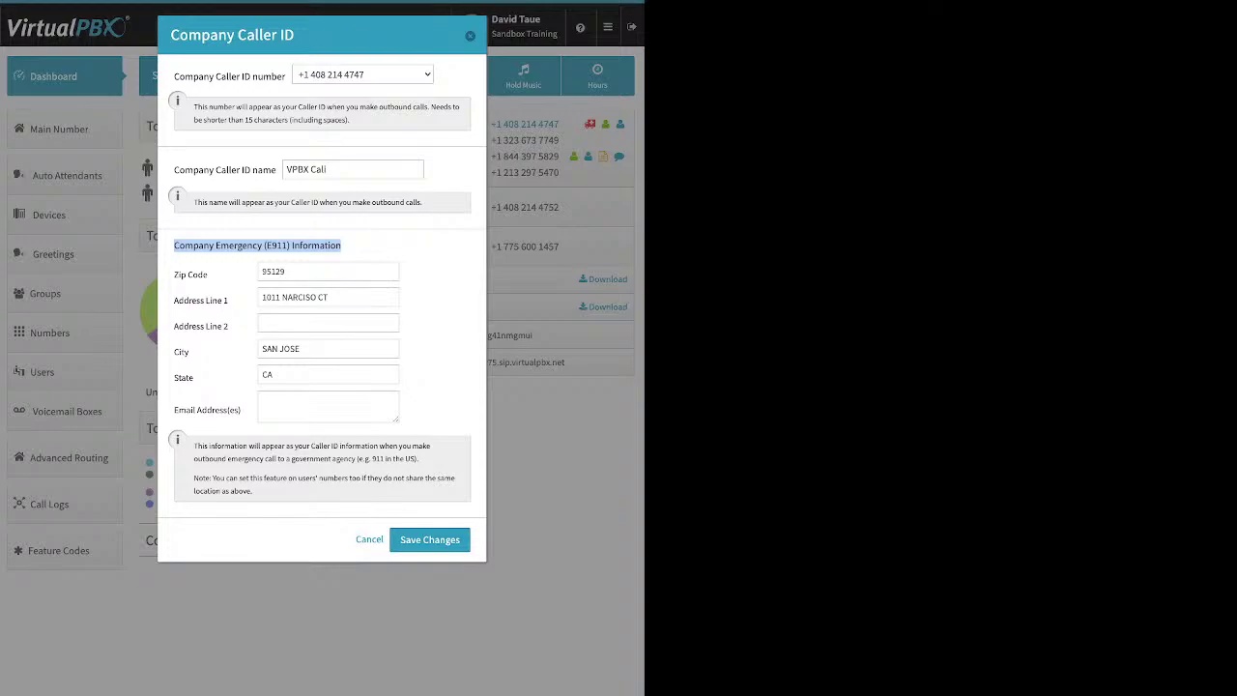
# Step: Save the Company Caller ID settings with caller ID name VPBX Cali and the E911 address
pyautogui.click(429, 539)
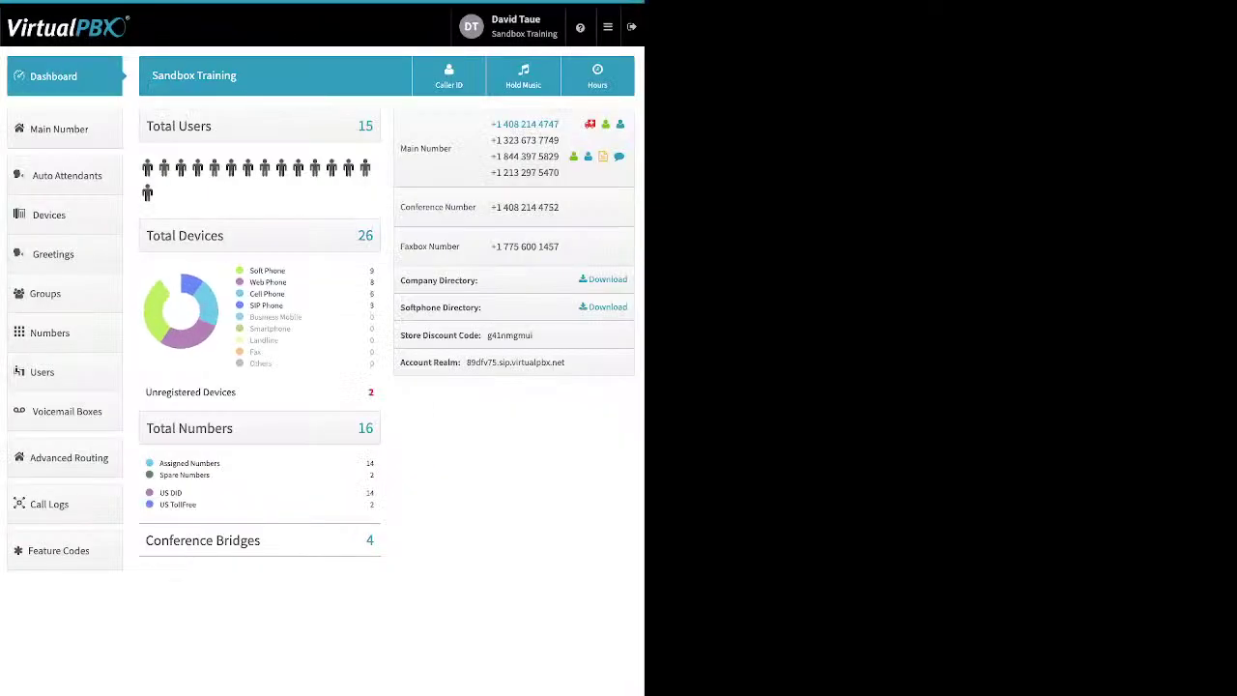
# Step: Open Hold Music and show the Upload row, then close the dialog with Dontworrybehappy.mp3 kept
pyautogui.click(523, 75)
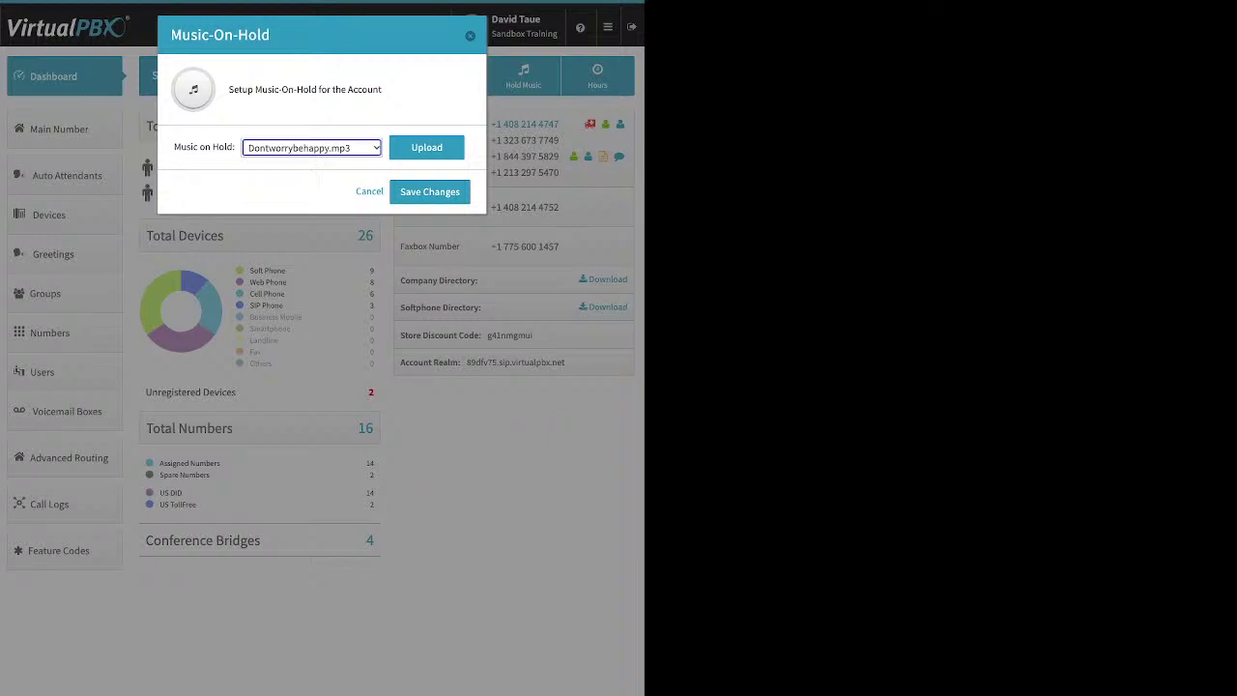
pyautogui.click(426, 147)
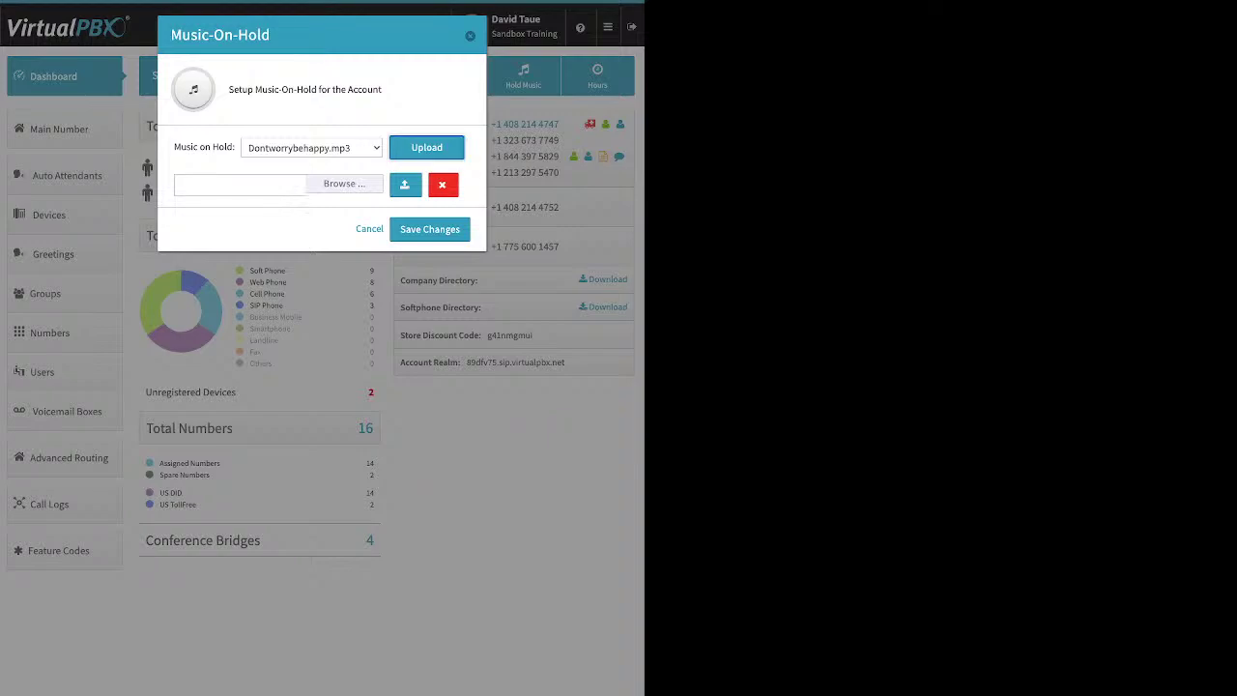
pyautogui.click(469, 35)
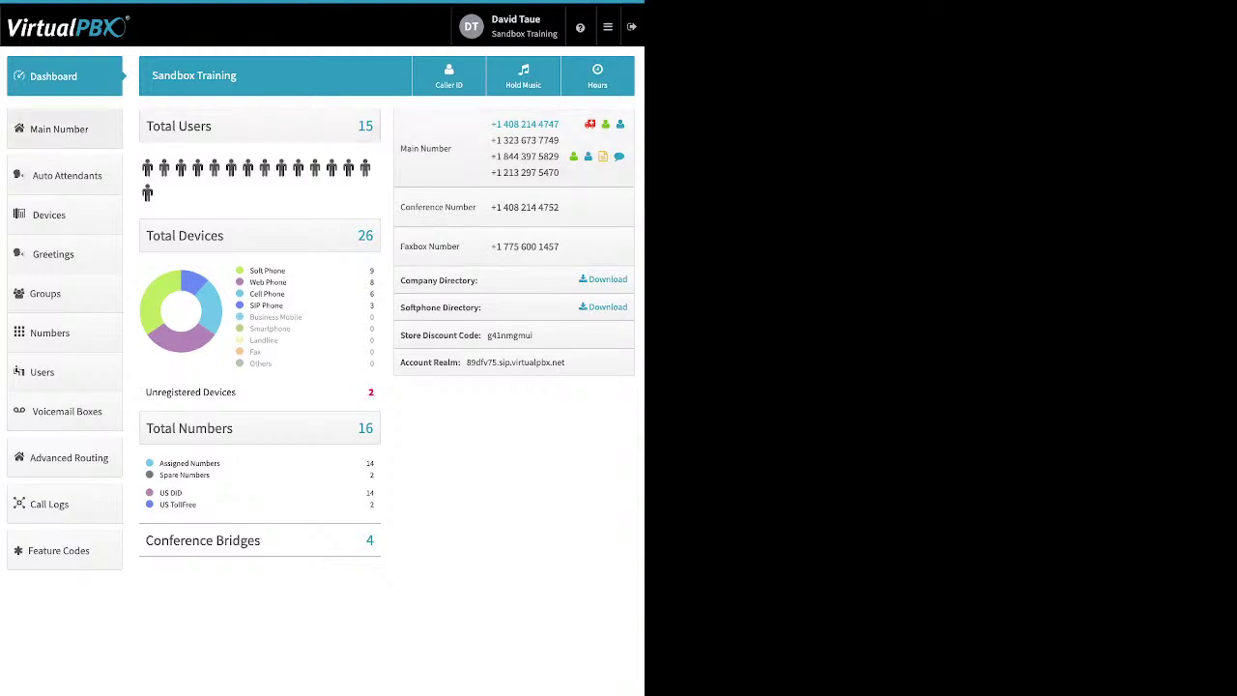
# Step: Expand Main Company Numbers on the Main Number page and un-assign the fourth number, leaving three
pyautogui.click(59, 129)
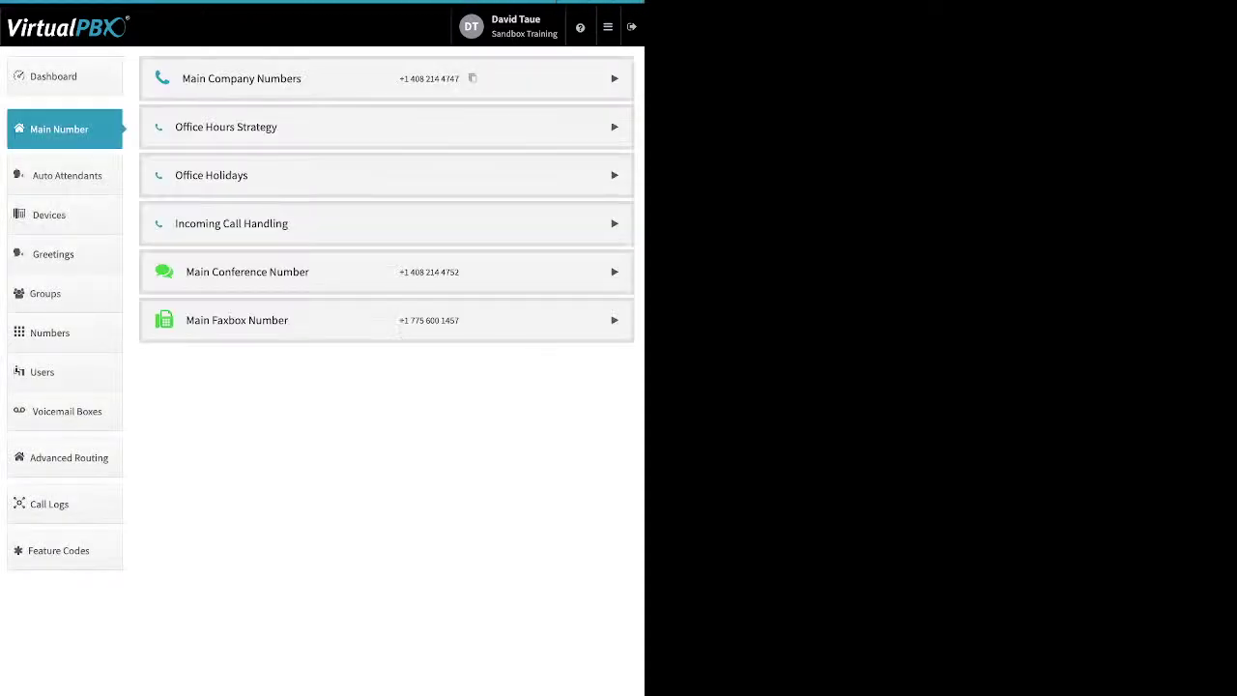
pyautogui.click(614, 79)
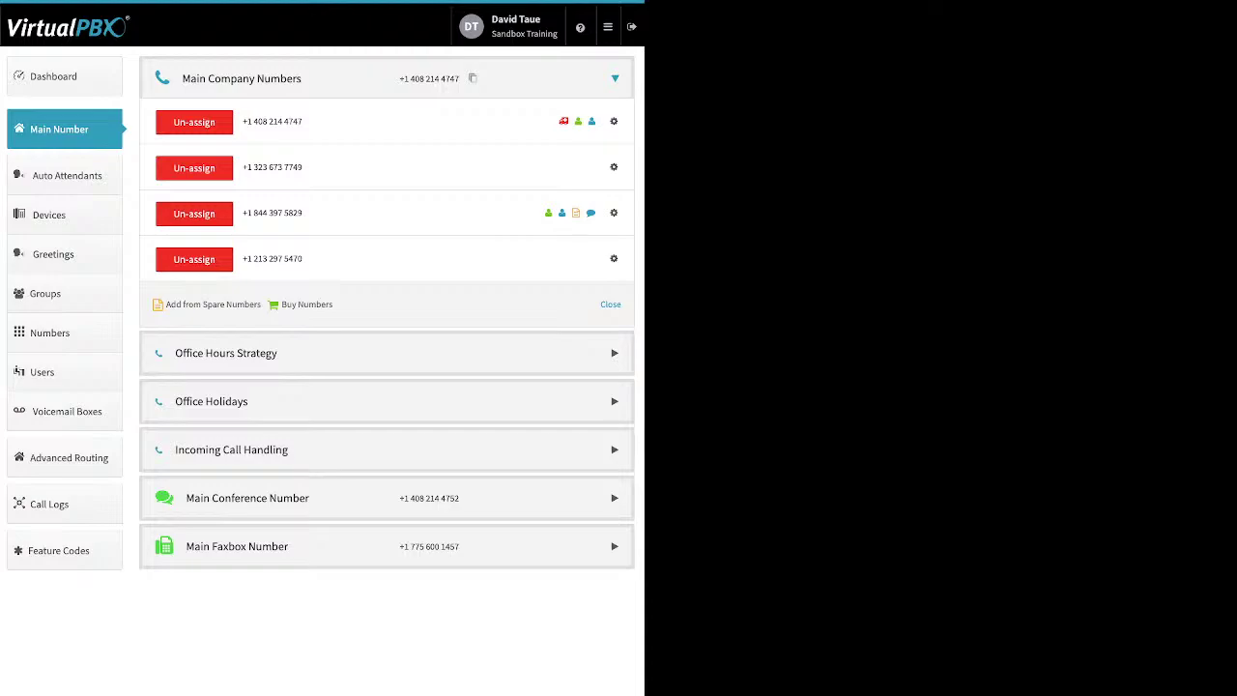
pyautogui.click(194, 258)
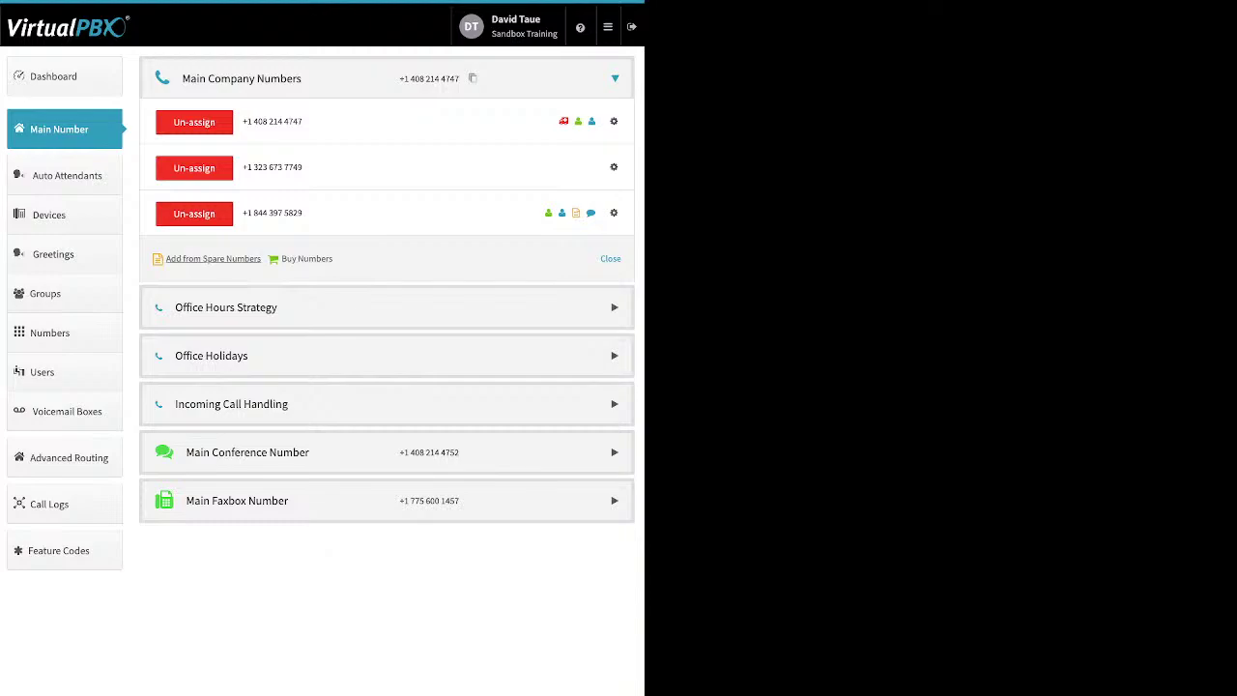
# Step: Pick the second spare number from the list of spare numbers
pyautogui.click(212, 258)
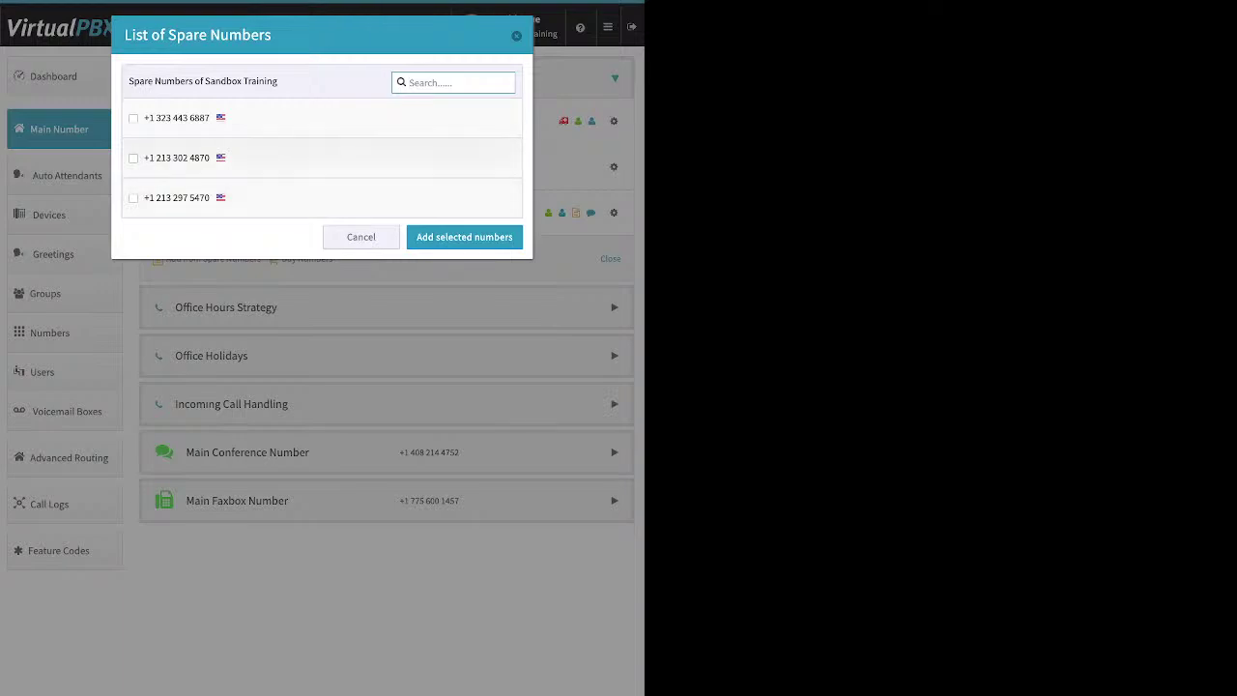
pyautogui.click(133, 157)
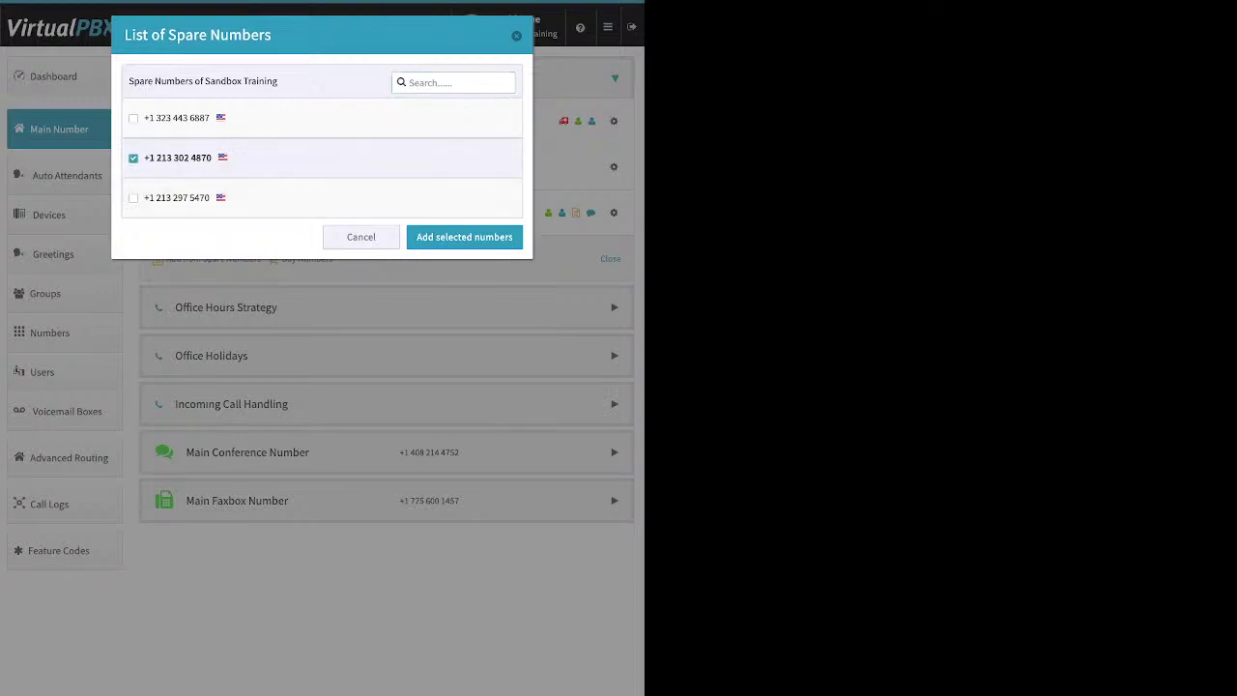
pyautogui.click(464, 237)
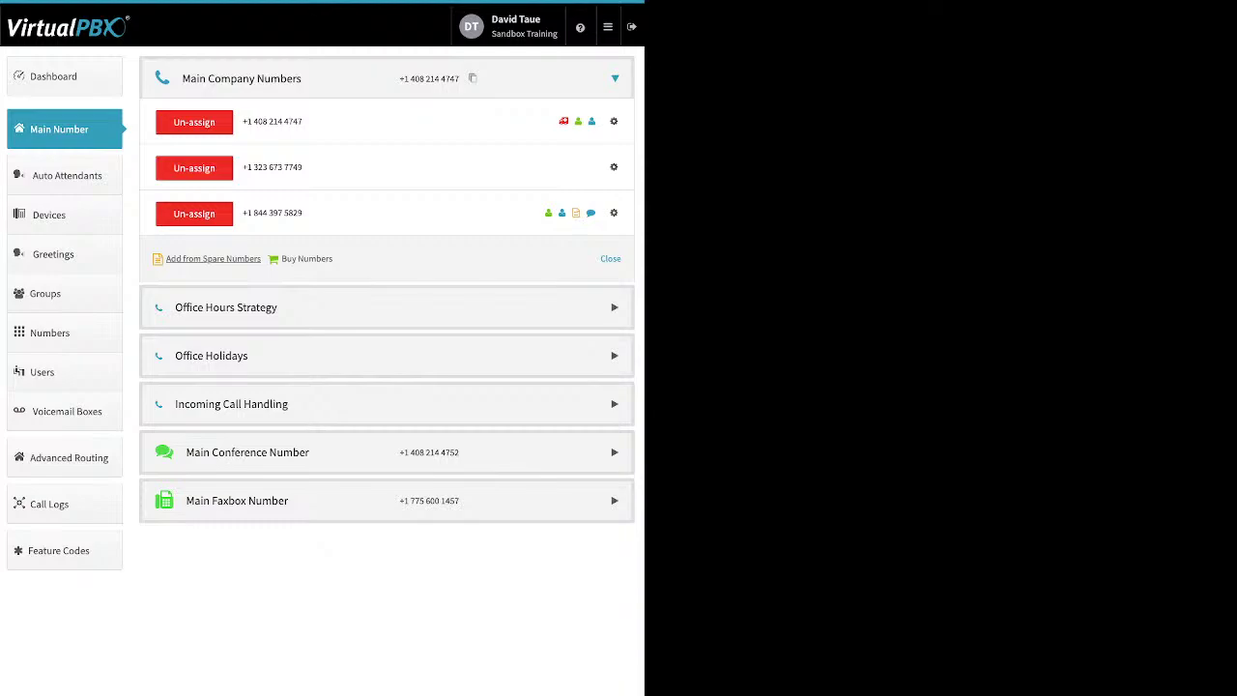
# Step: Buy a toll-free number, the third listed 855 number from an 85* prefix search
pyautogui.click(306, 258)
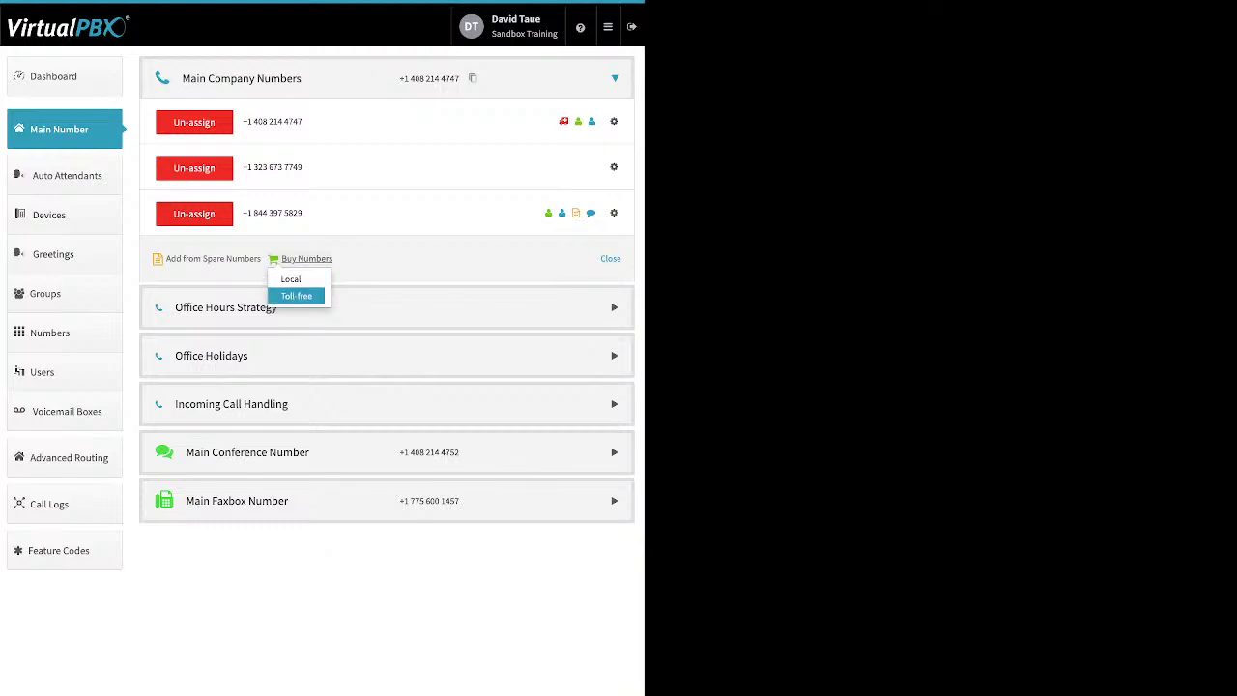
pyautogui.click(297, 296)
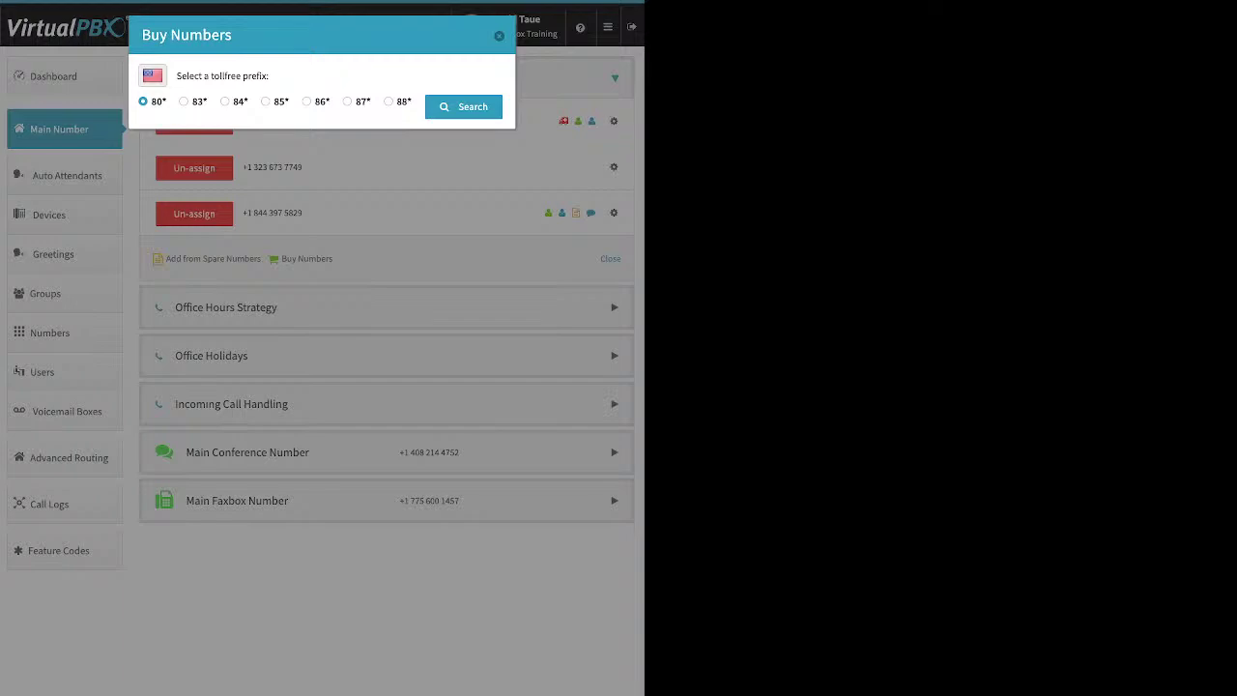
pyautogui.click(264, 101)
pyautogui.click(463, 106)
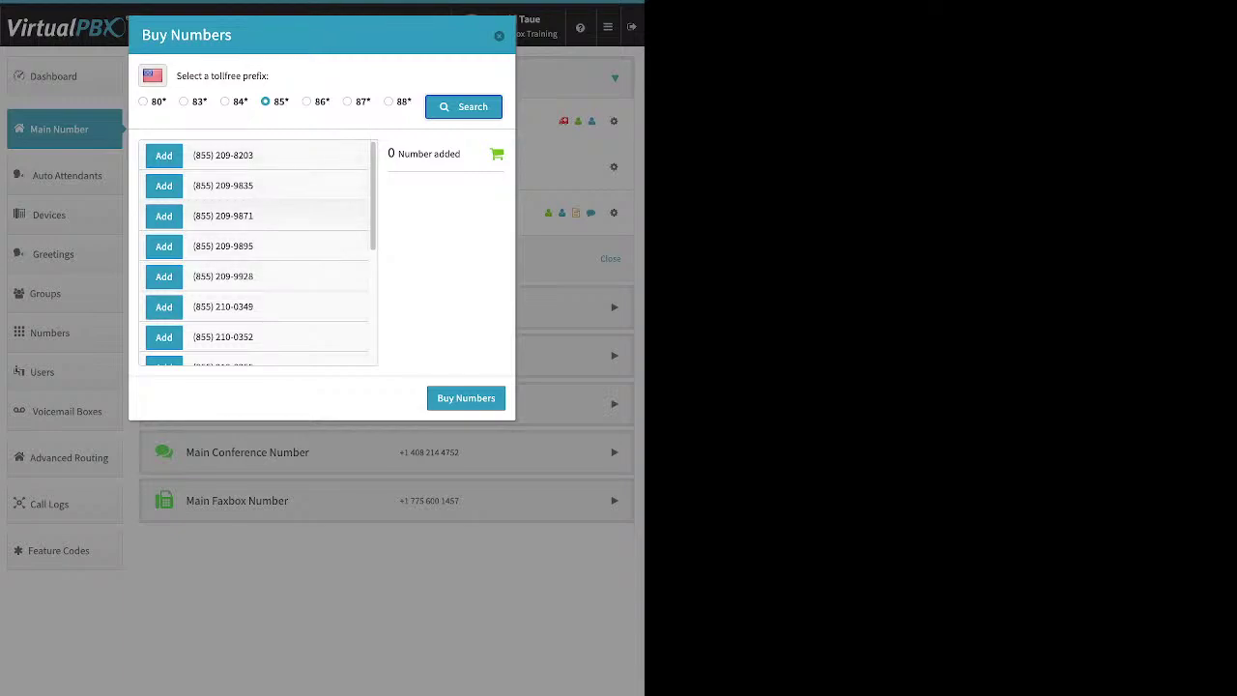
pyautogui.click(163, 215)
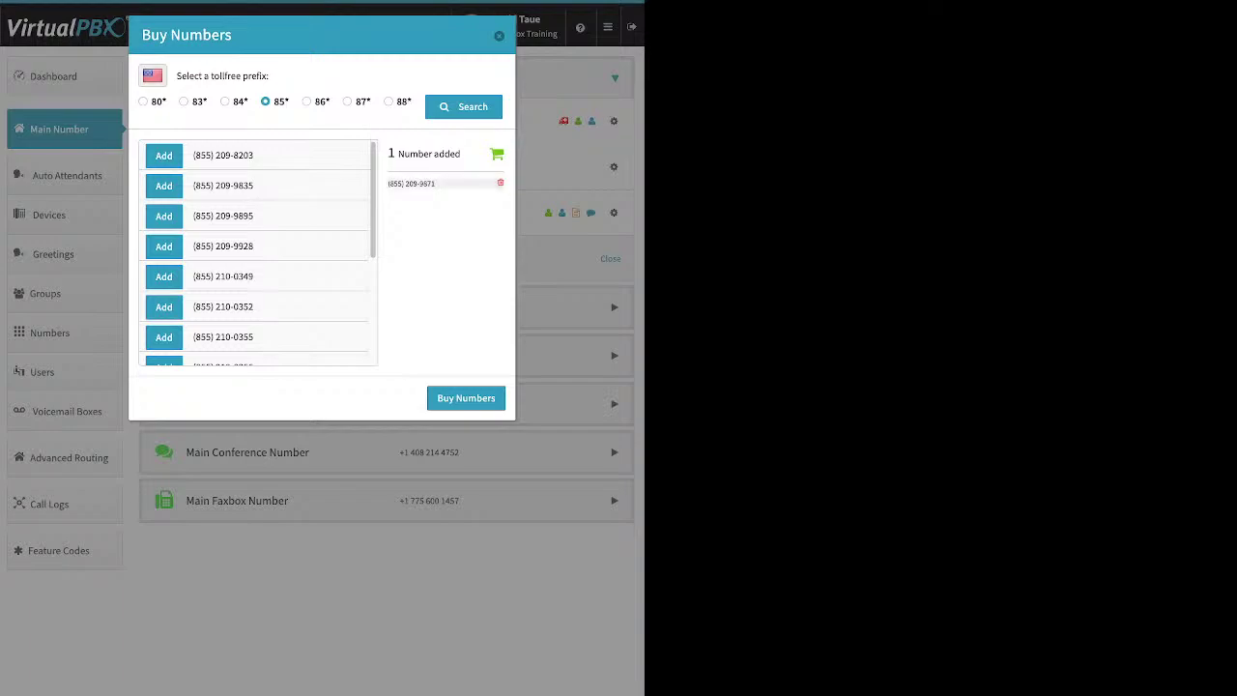
pyautogui.click(466, 398)
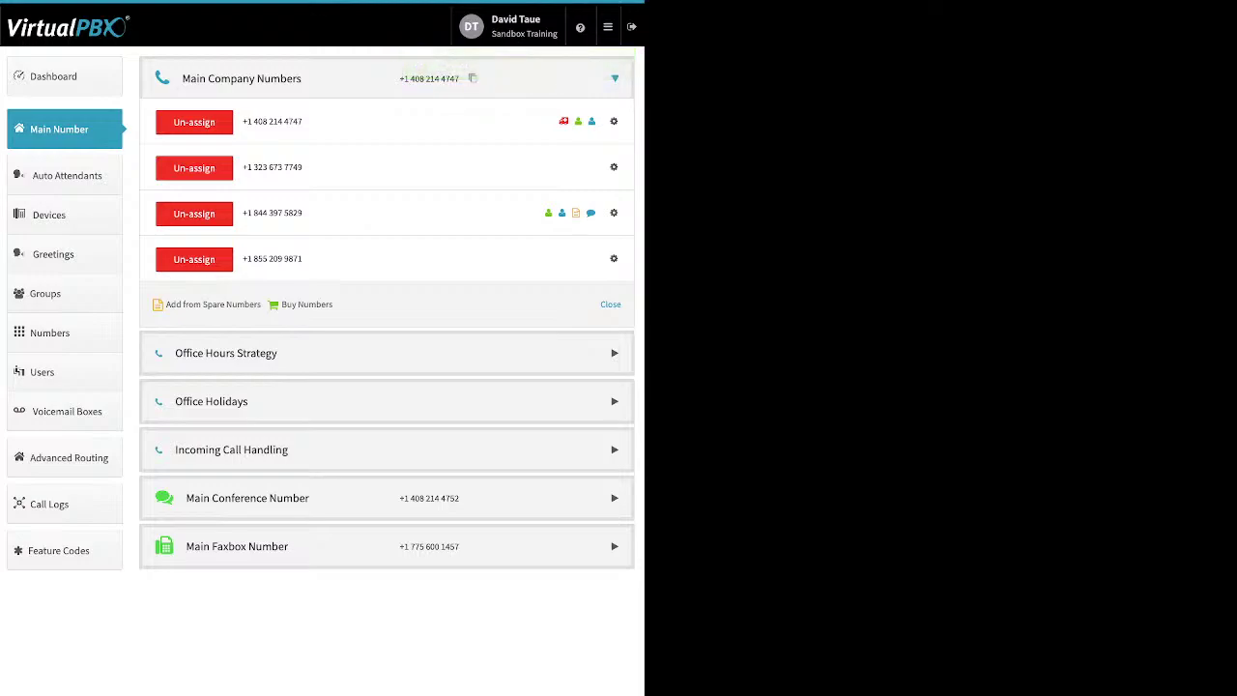
# Step: Search for local numbers in area code 310
pyautogui.click(306, 304)
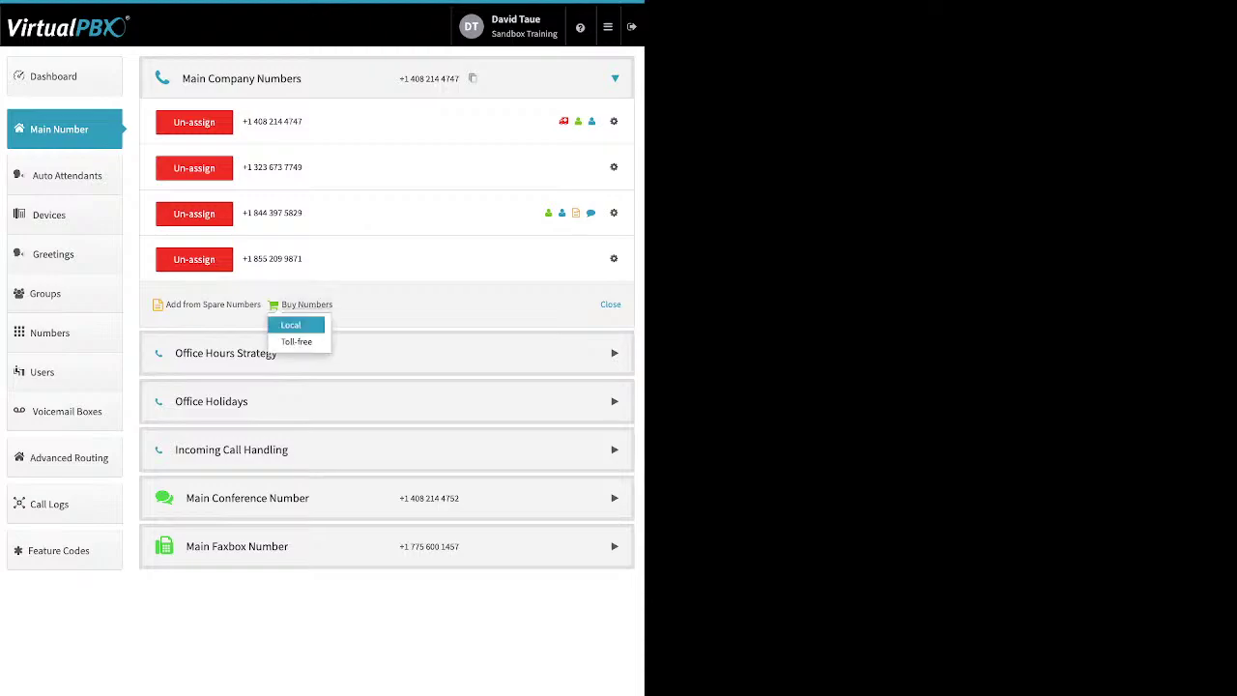
pyautogui.click(294, 324)
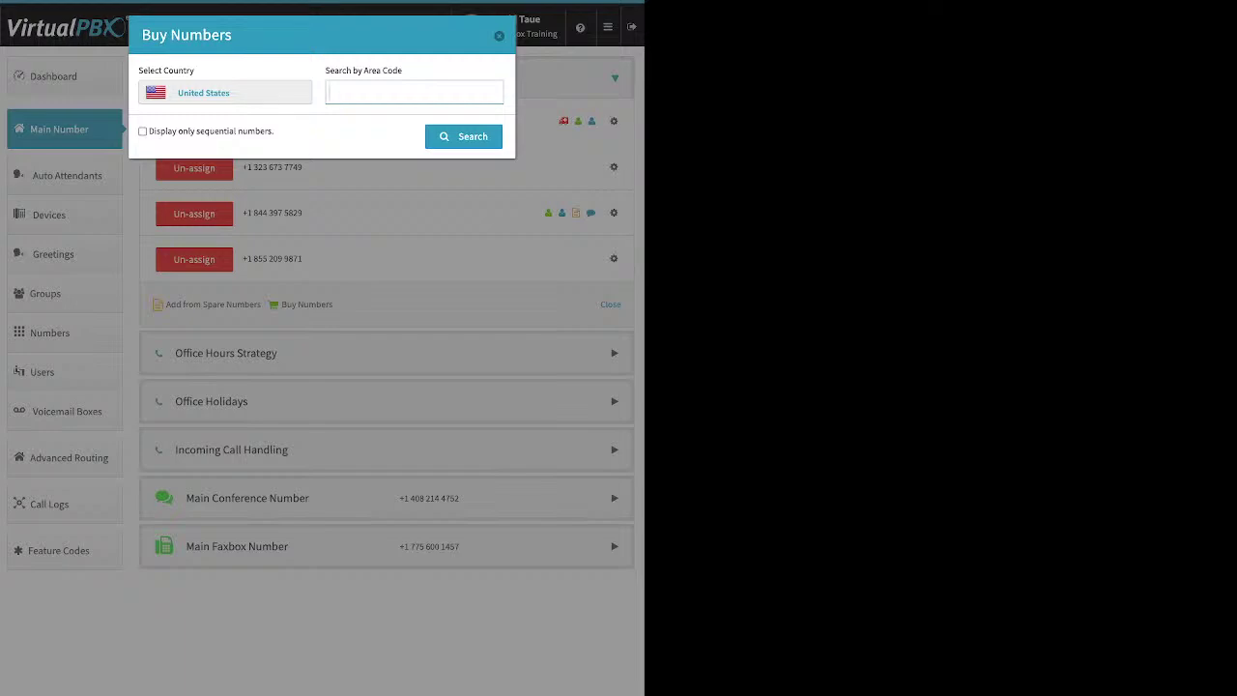
pyautogui.write('310')
pyautogui.press('Return')
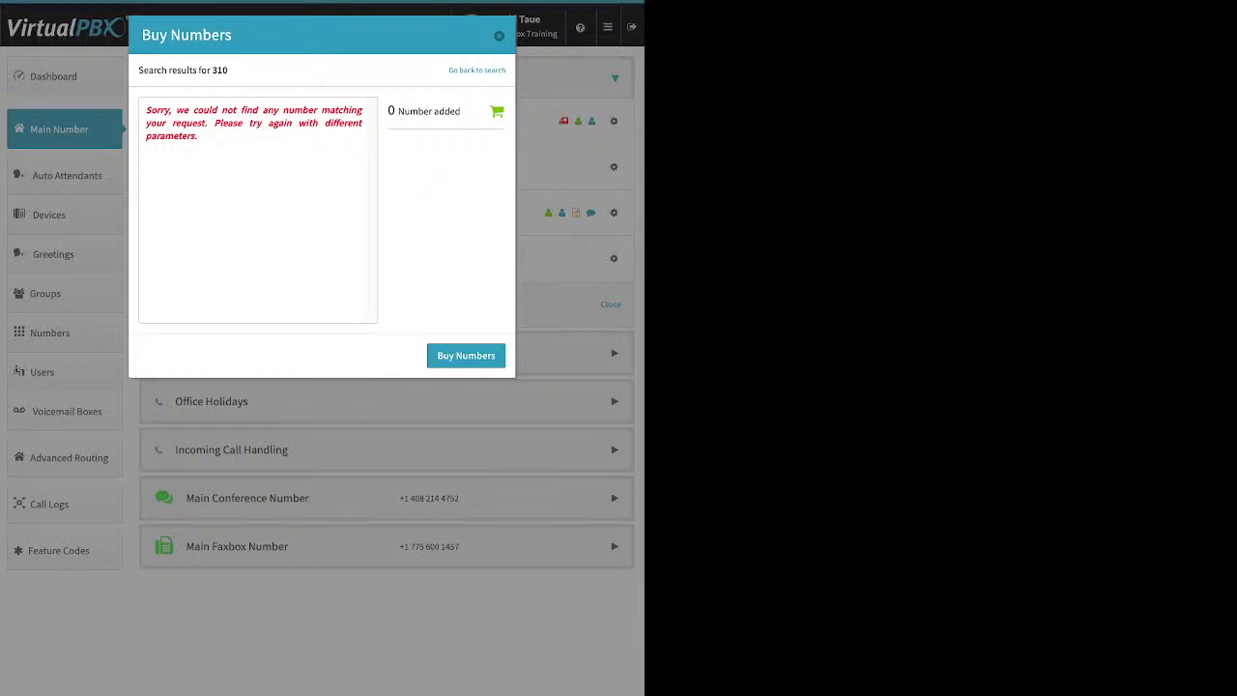
pyautogui.click(477, 70)
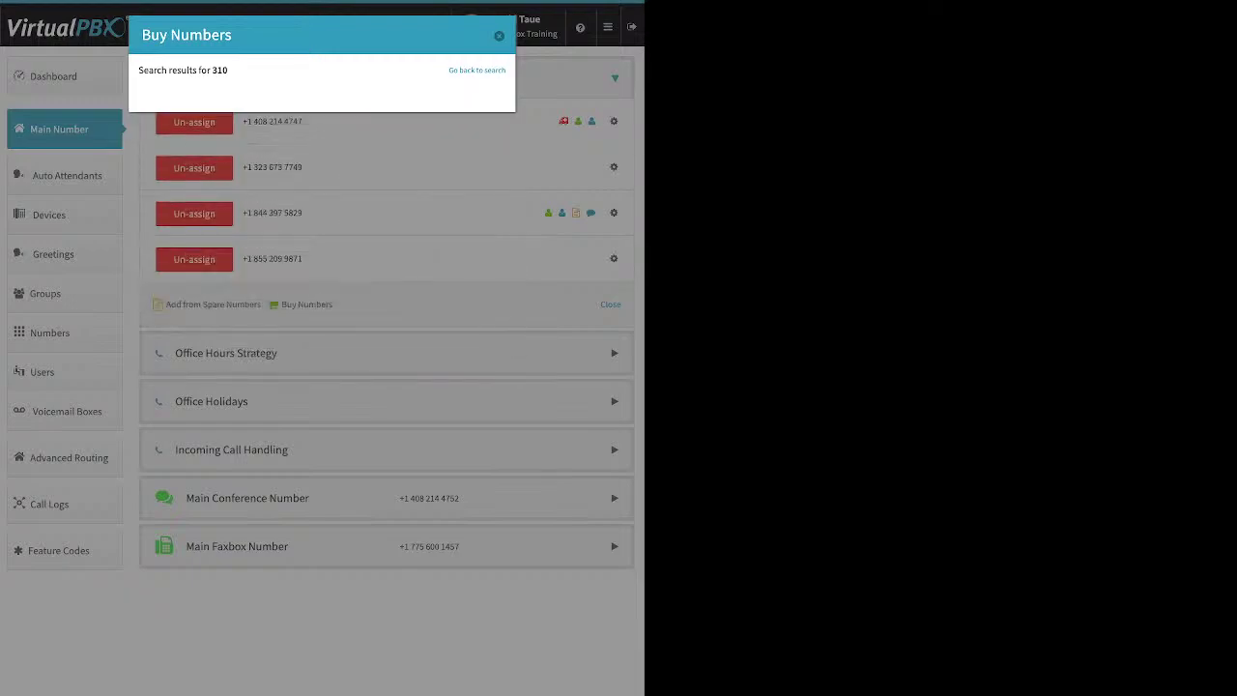
pyautogui.click(349, 93)
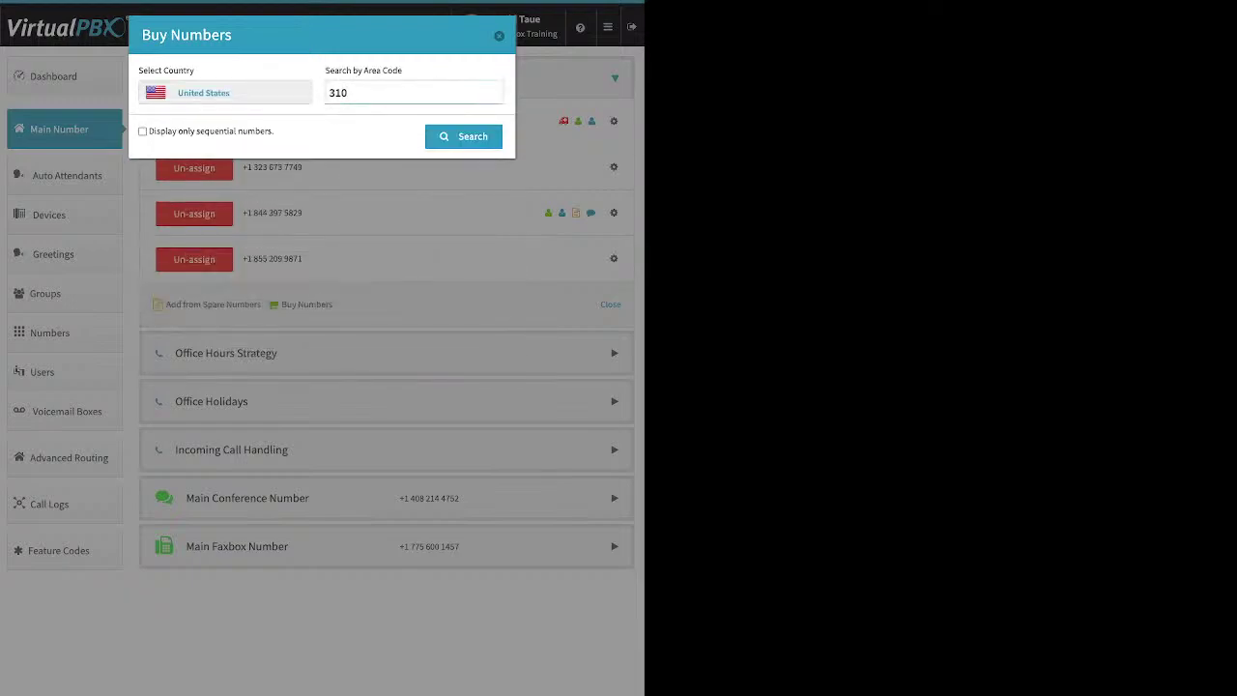
pyautogui.press('BackSpace')
pyautogui.press('BackSpace')
pyautogui.press('BackSpace')
pyautogui.write('424')
pyautogui.press('Return')
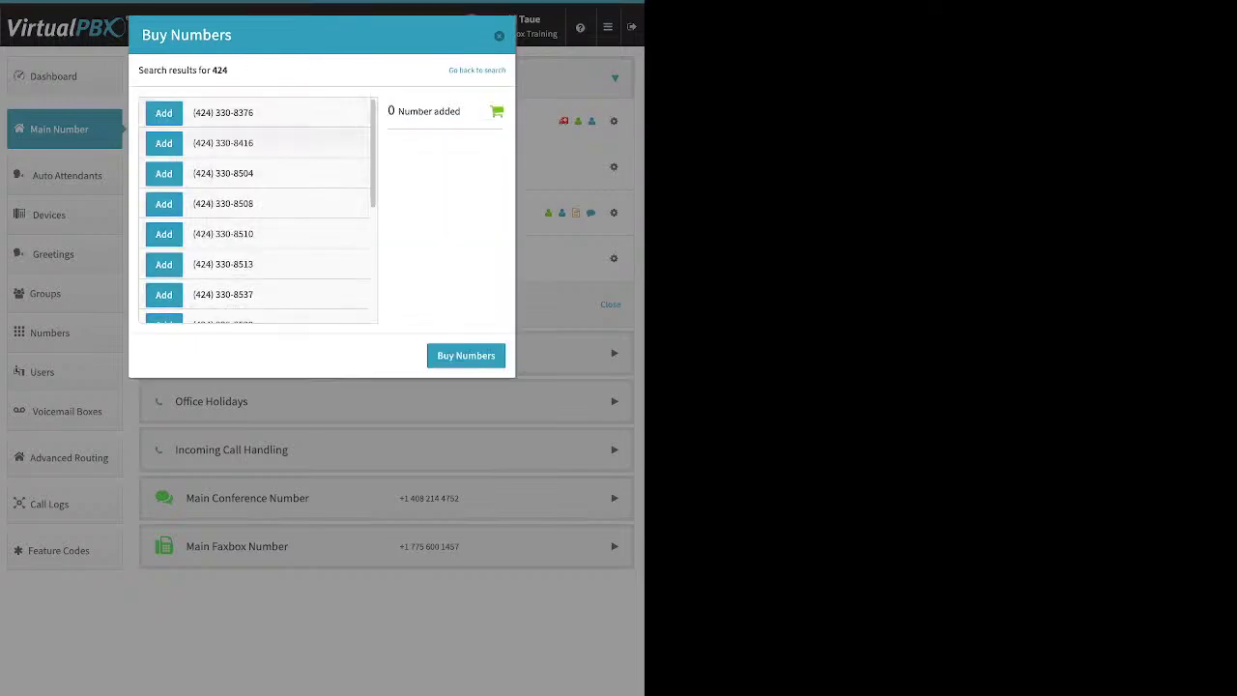
pyautogui.click(163, 143)
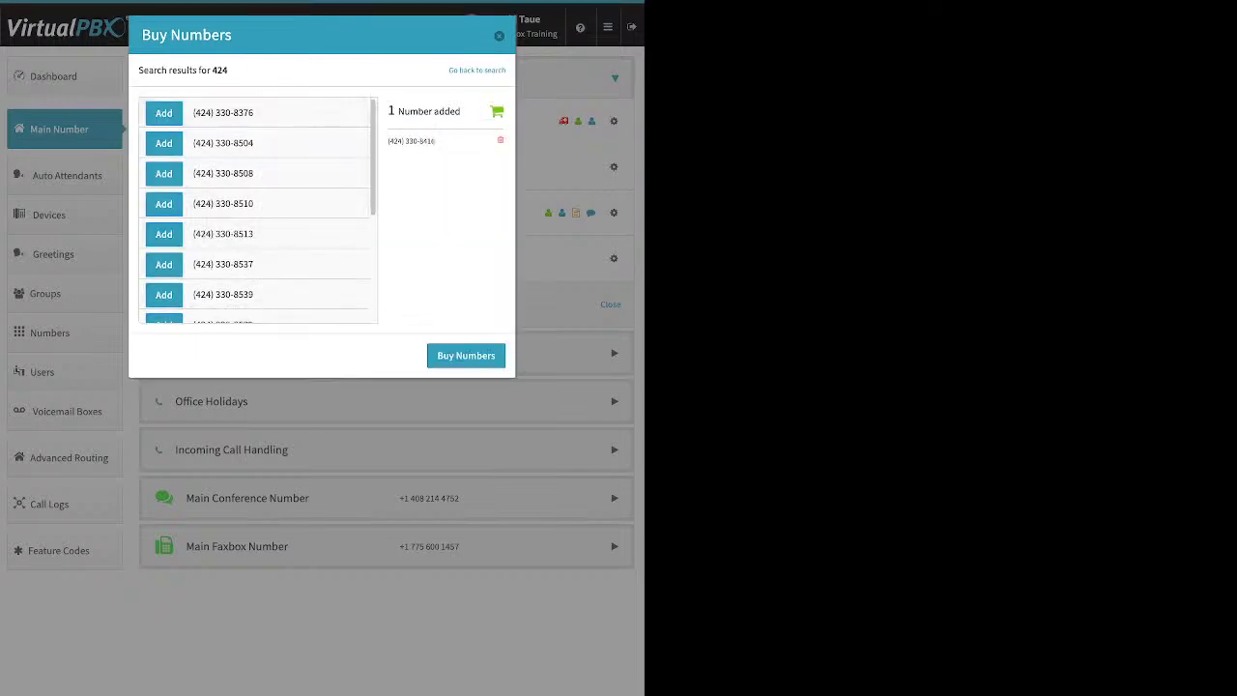
pyautogui.click(466, 356)
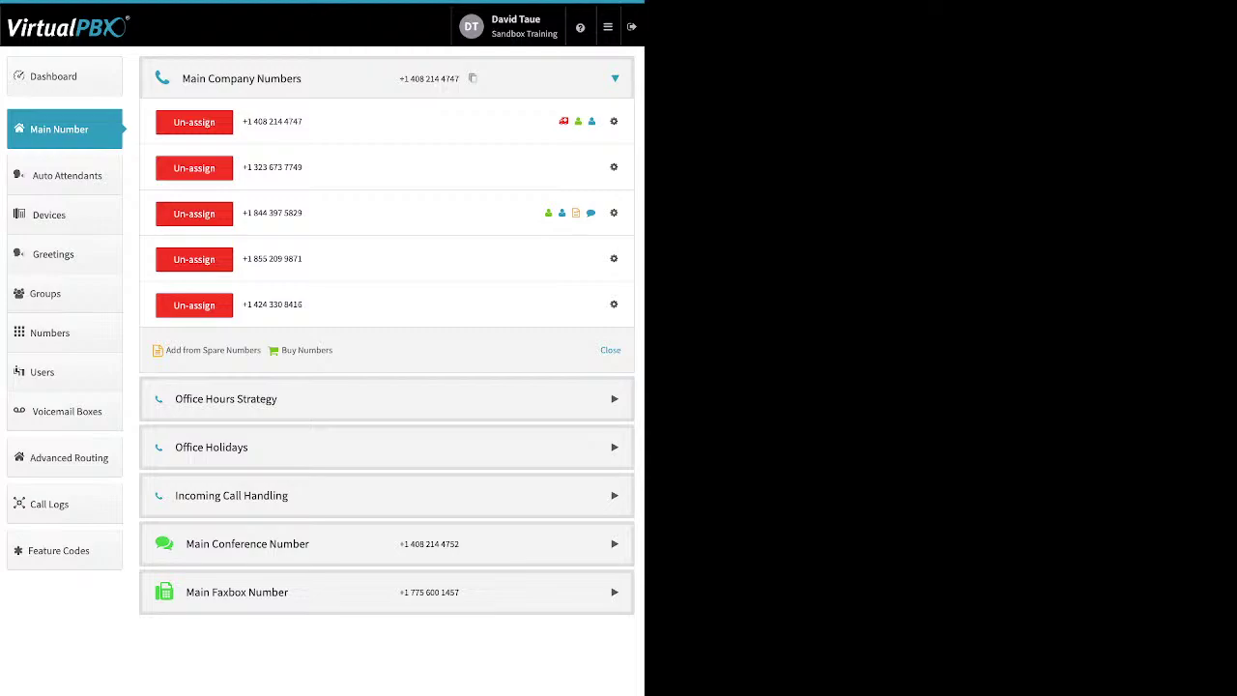
pyautogui.click(194, 259)
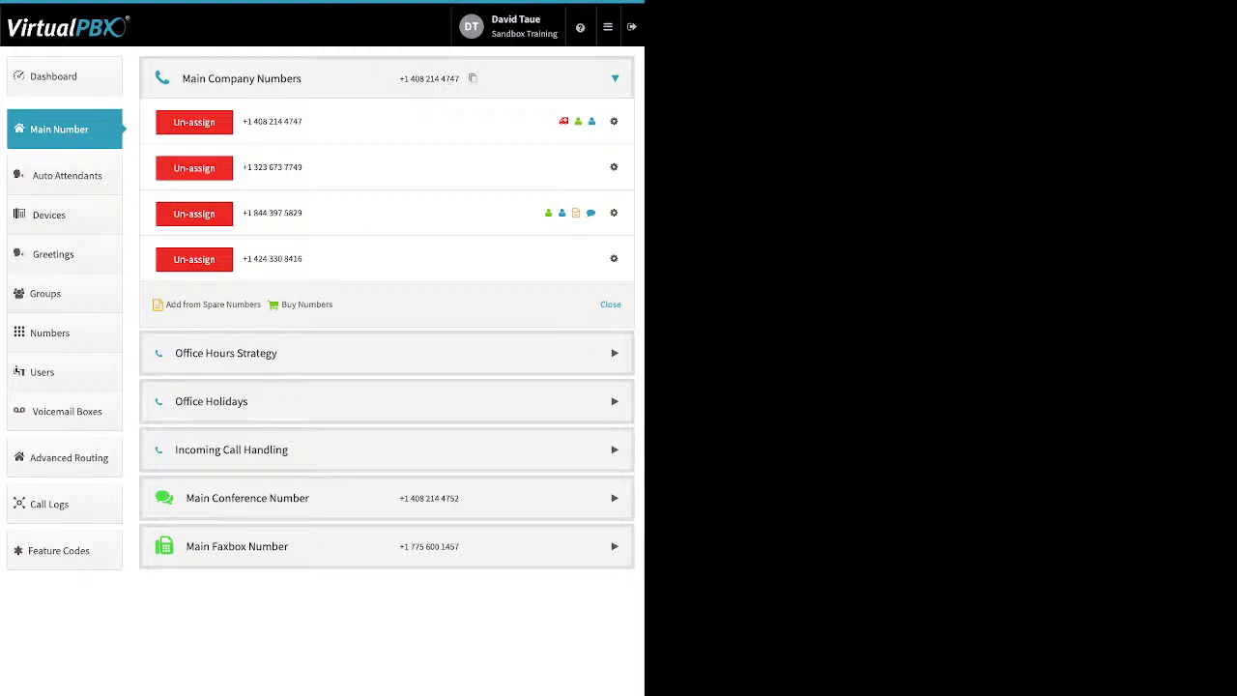
pyautogui.click(613, 167)
pyautogui.click(571, 193)
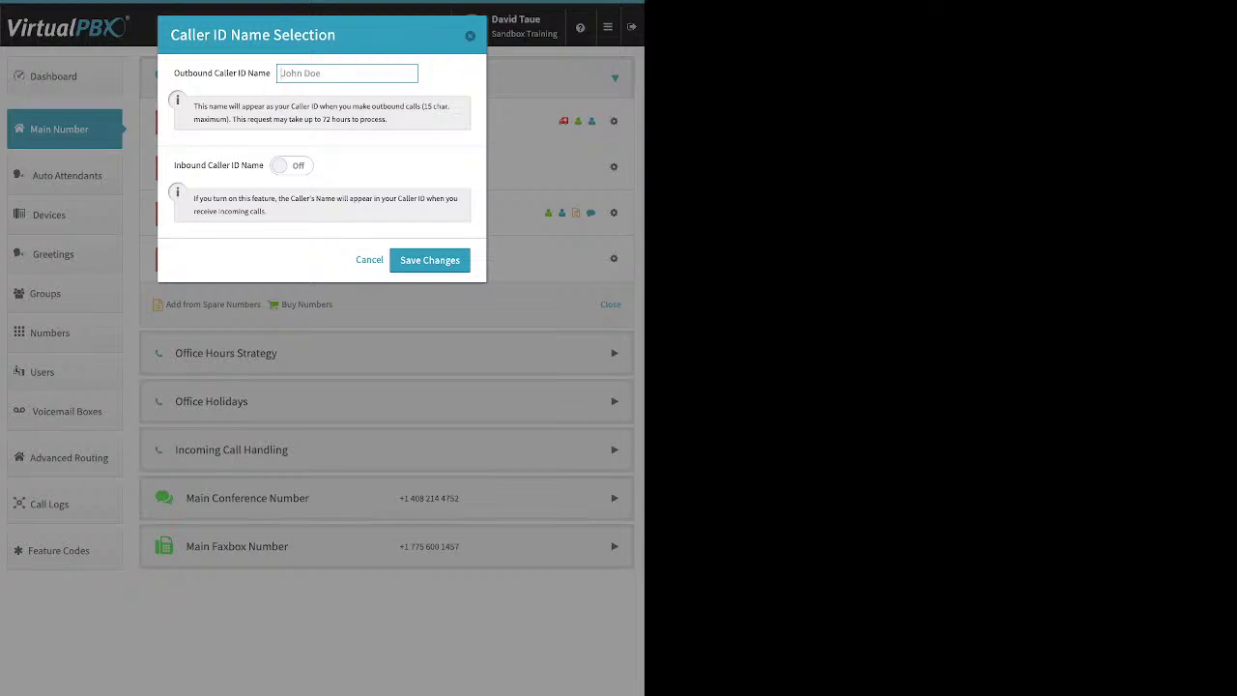
pyautogui.click(292, 165)
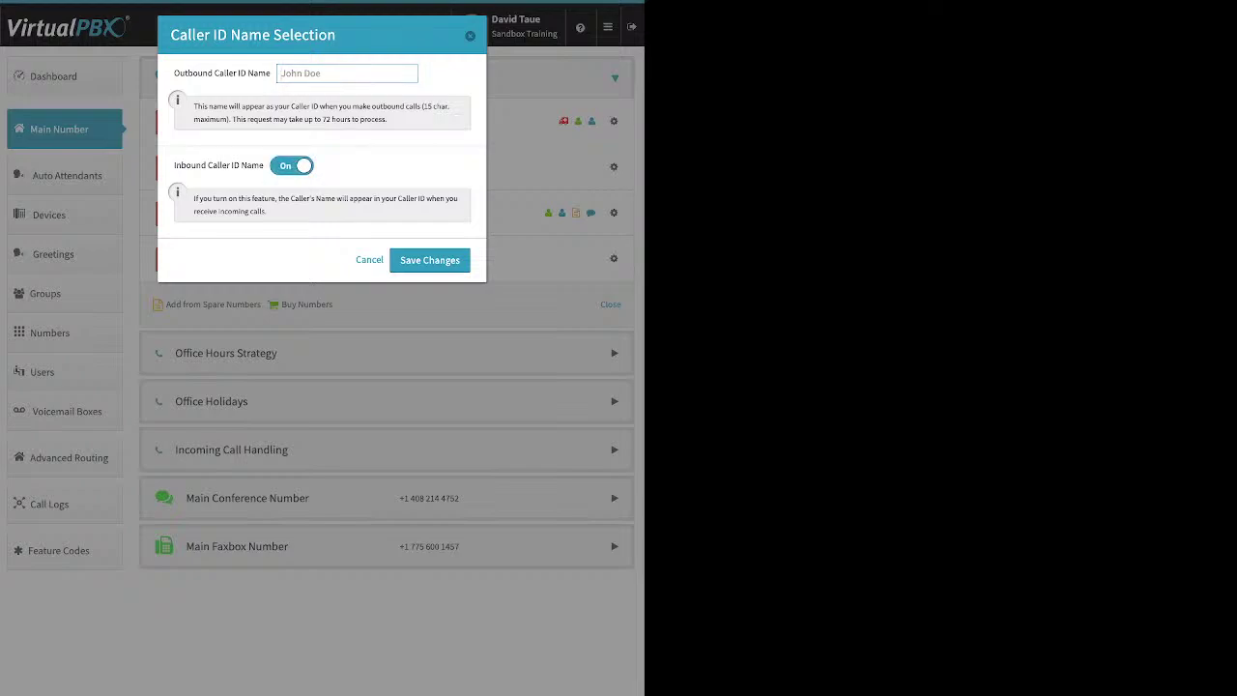
pyautogui.click(429, 260)
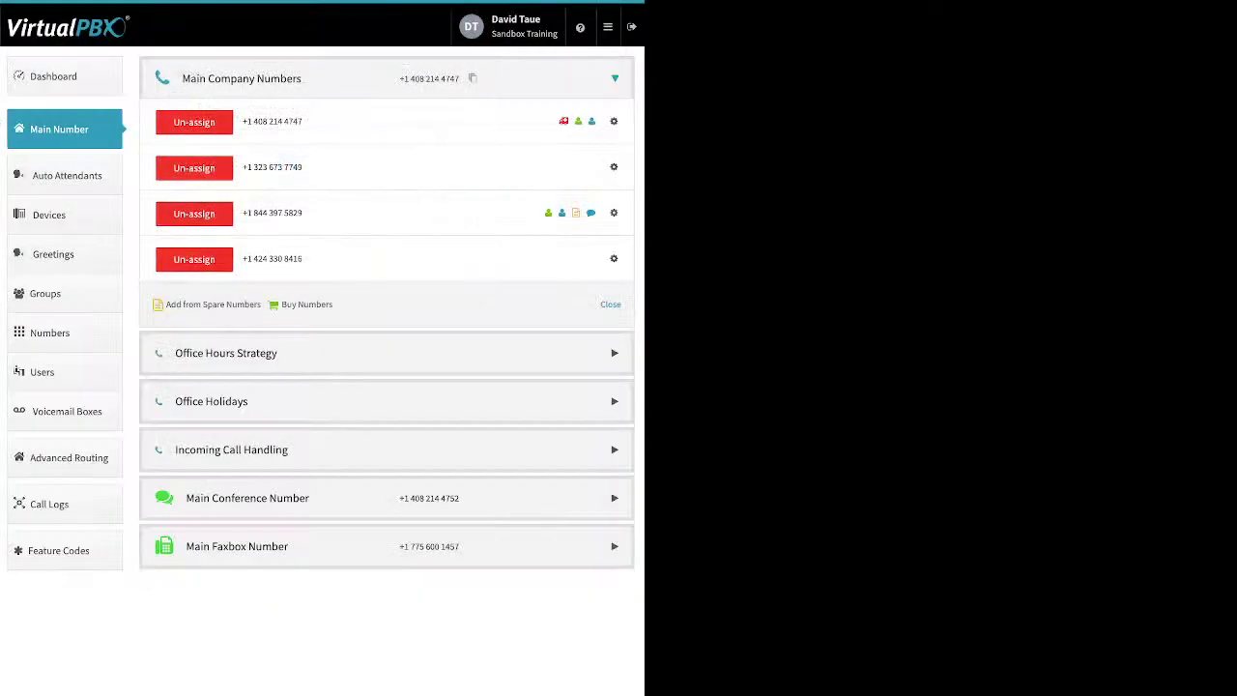
pyautogui.click(614, 167)
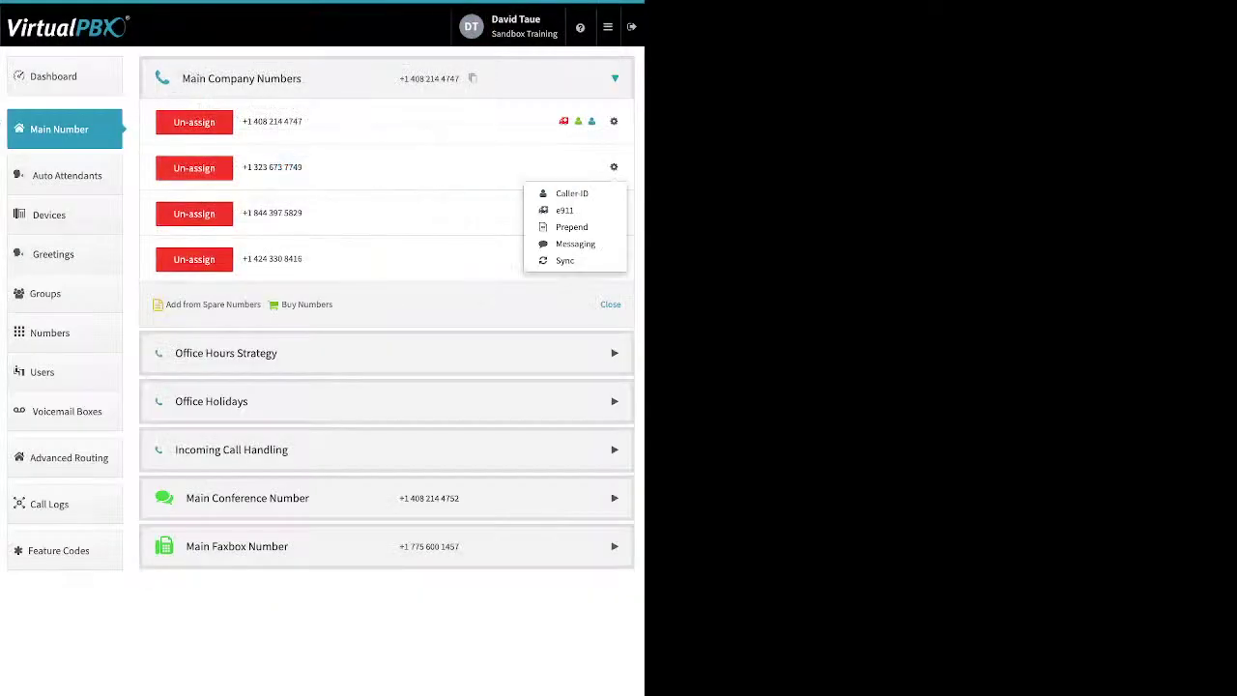
pyautogui.click(566, 211)
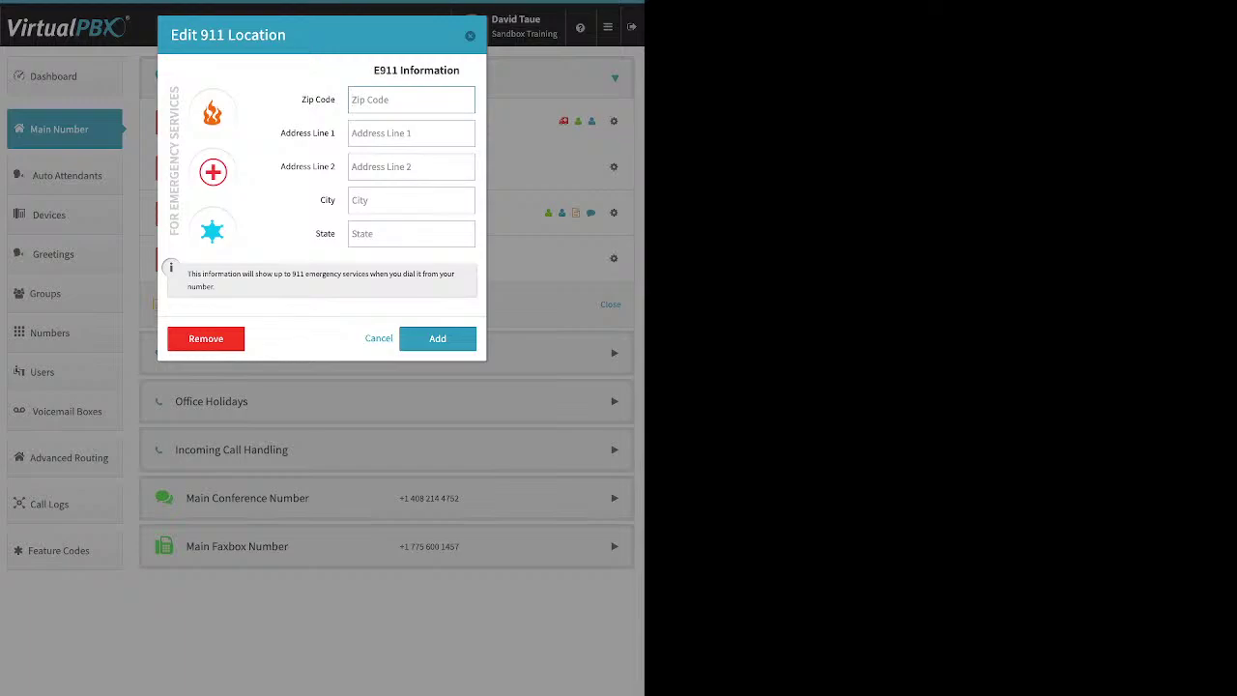
pyautogui.press('Escape')
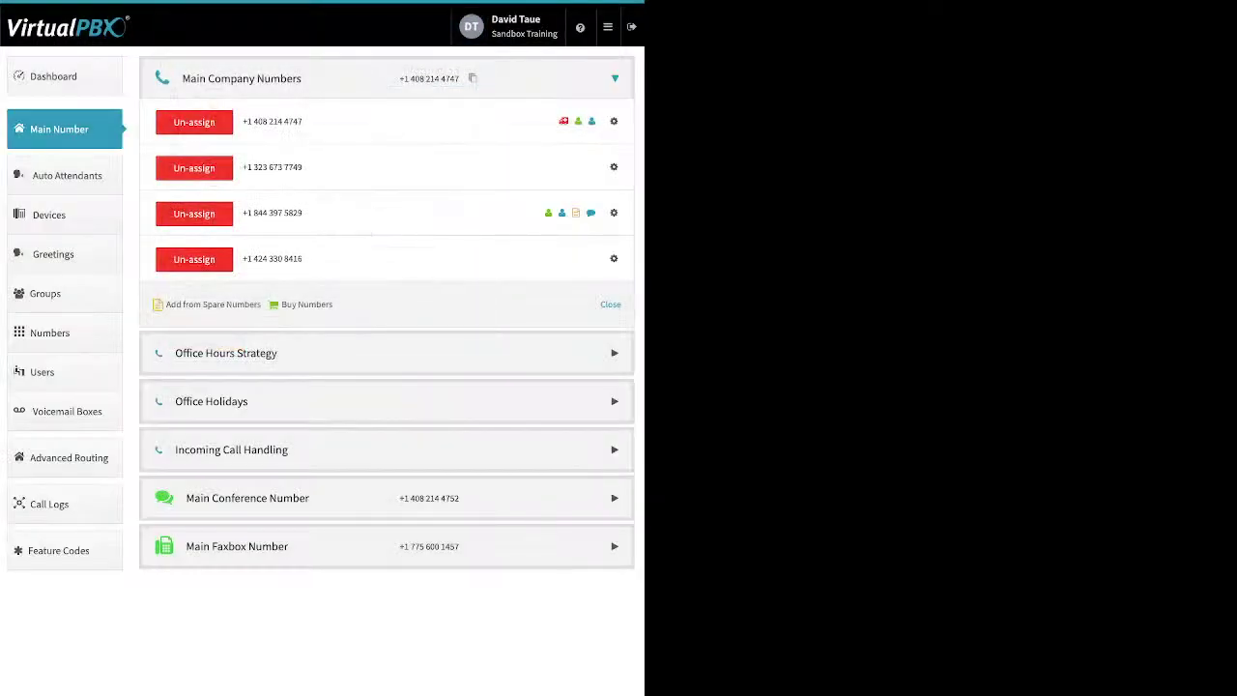
pyautogui.click(613, 166)
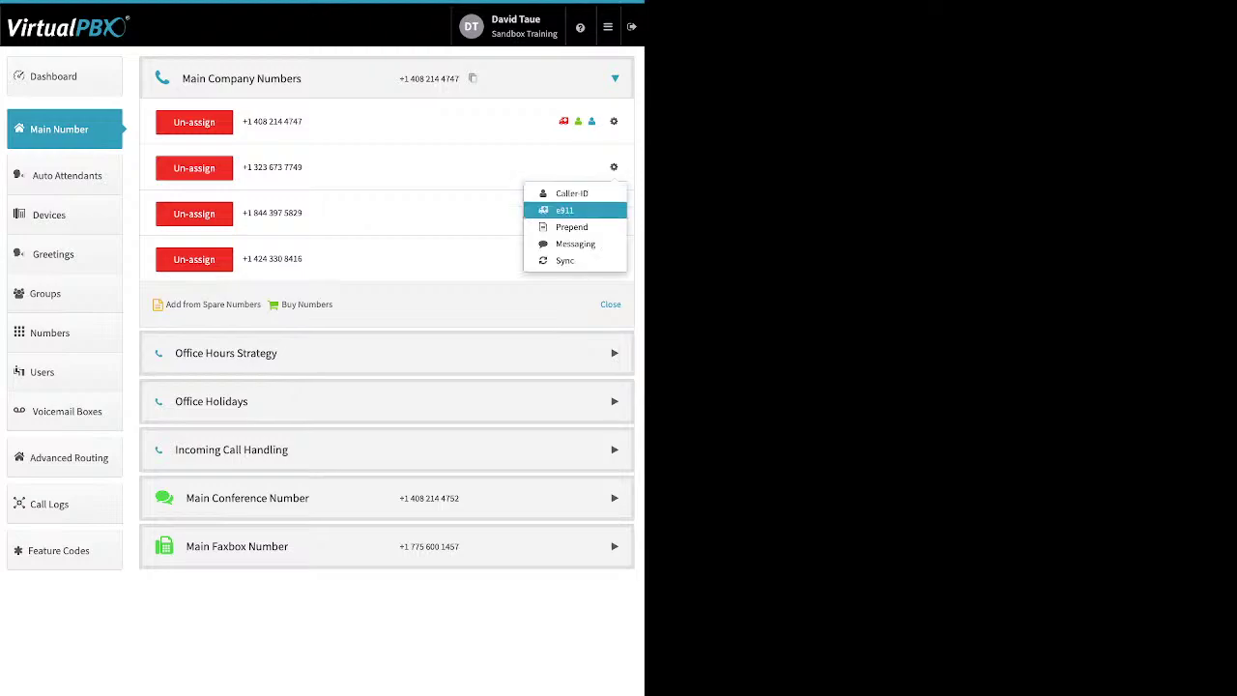
pyautogui.click(566, 226)
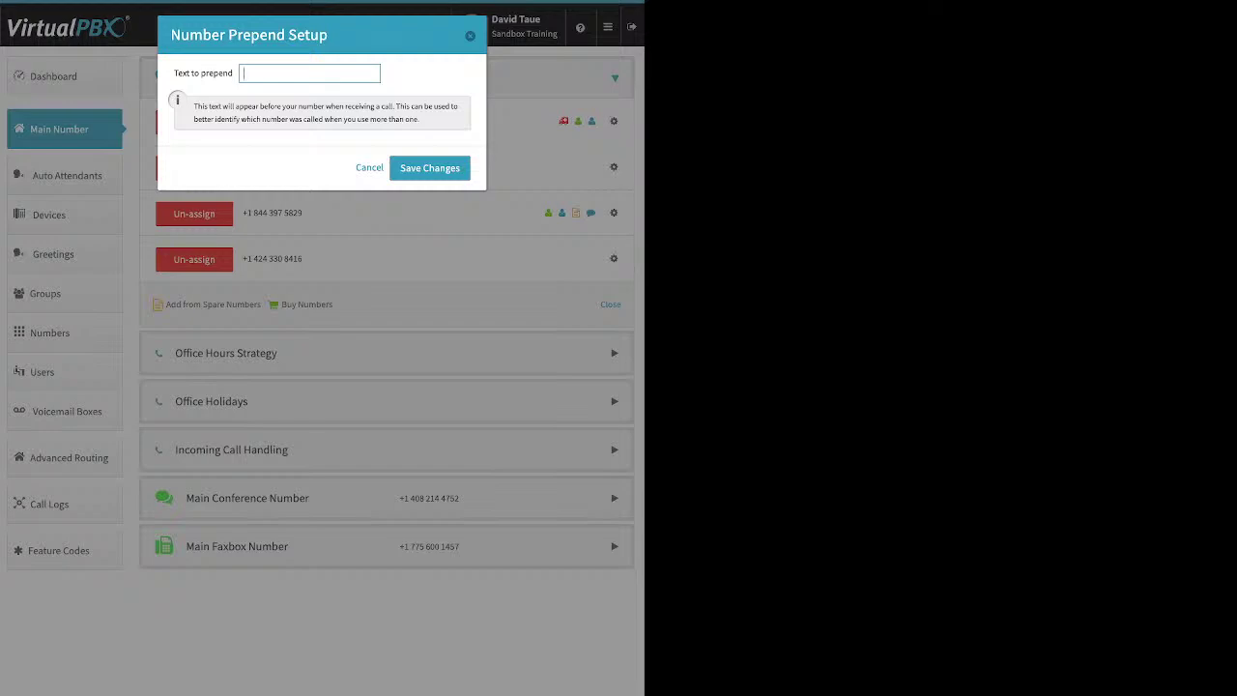
# Step: Save 'New location' as the prepend text and expand Office Hours Strategy
pyautogui.write('New location')
pyautogui.press('Return')
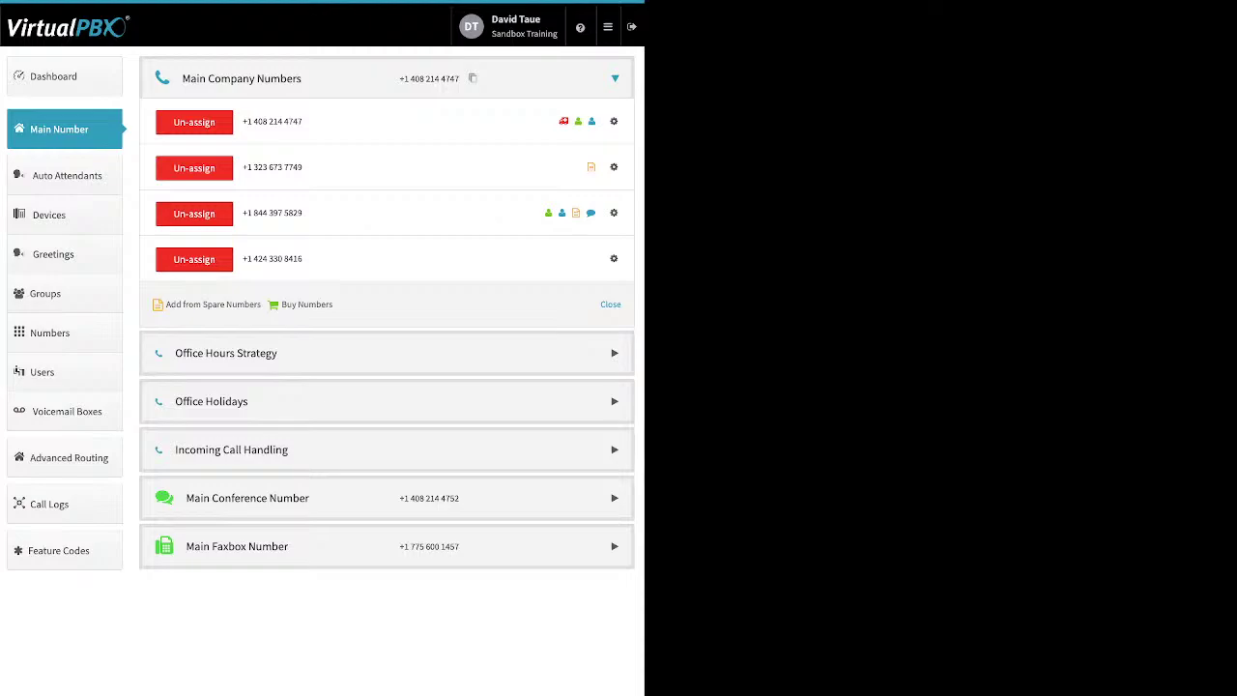
pyautogui.click(387, 353)
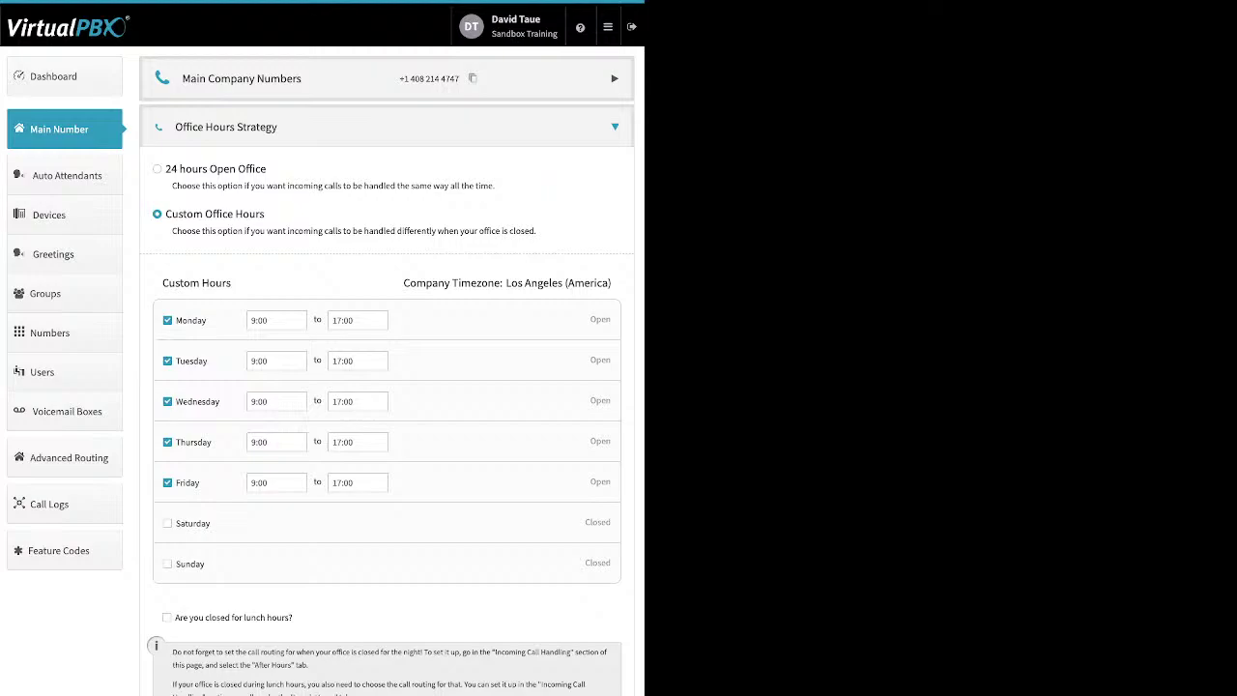
# Step: Keep Monday's 9:00 start, add a 12:00–13:00 lunch closure, and collapse Office Hours
pyautogui.moveTo(220, 401); pyautogui.dragTo(189, 401)
pyautogui.click(276, 320)
pyautogui.press('Down')
pyautogui.press('Down')
pyautogui.press('Down')
pyautogui.press('Down')
pyautogui.press('Down')
pyautogui.press('Down')
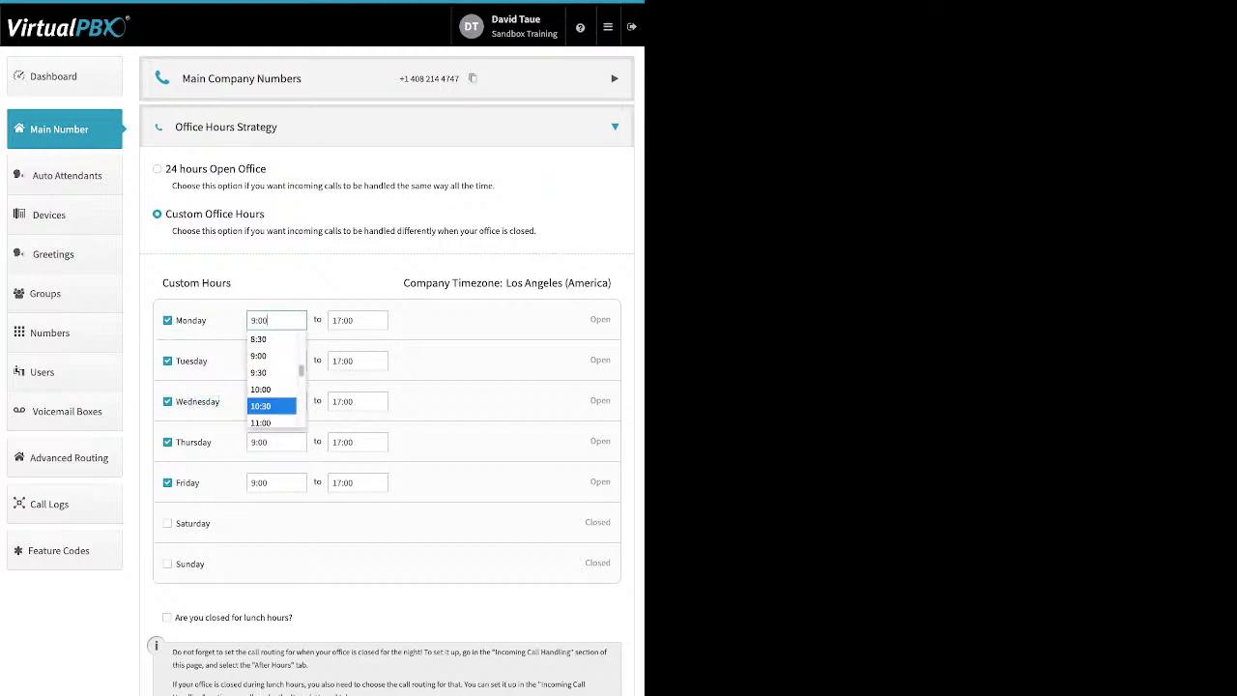
pyautogui.scroll(-2, 272, 377)
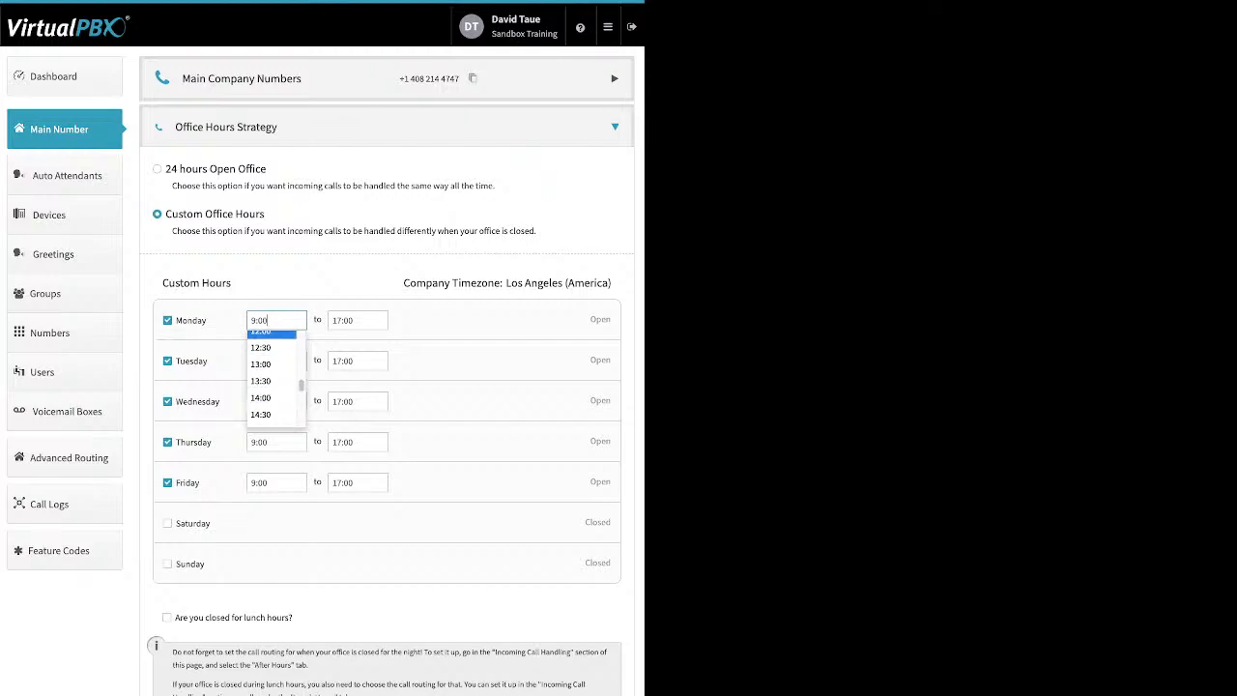
pyautogui.press('Escape')
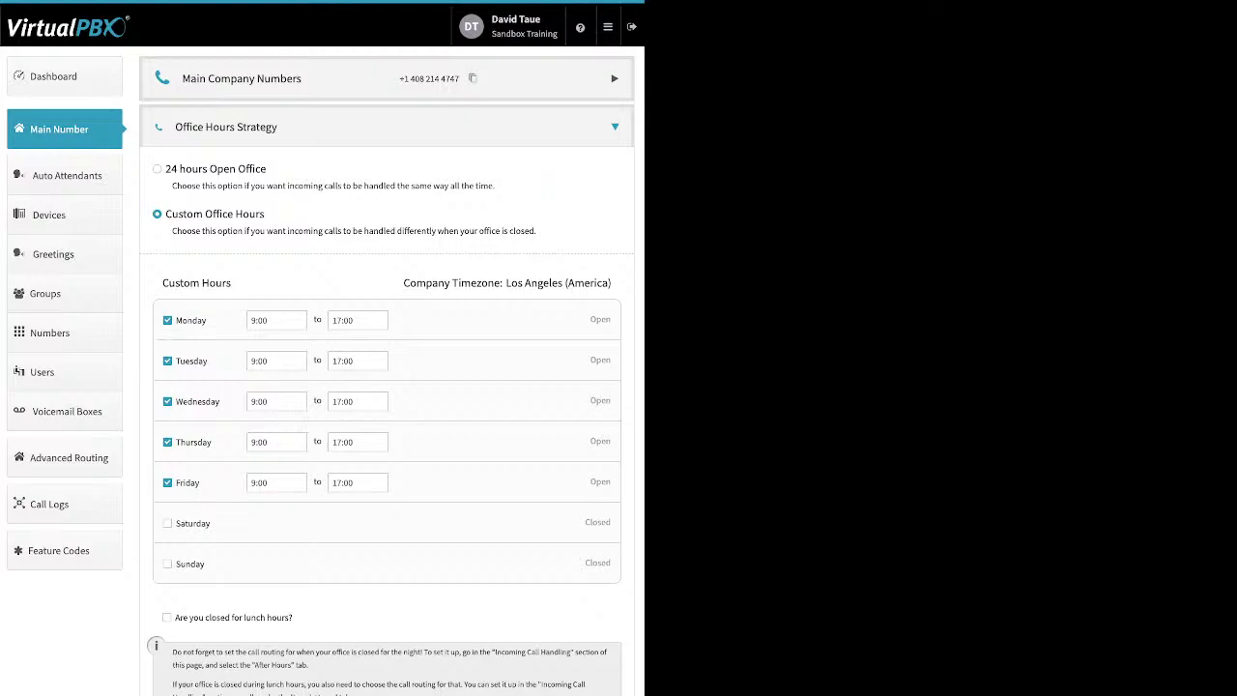
pyautogui.click(166, 617)
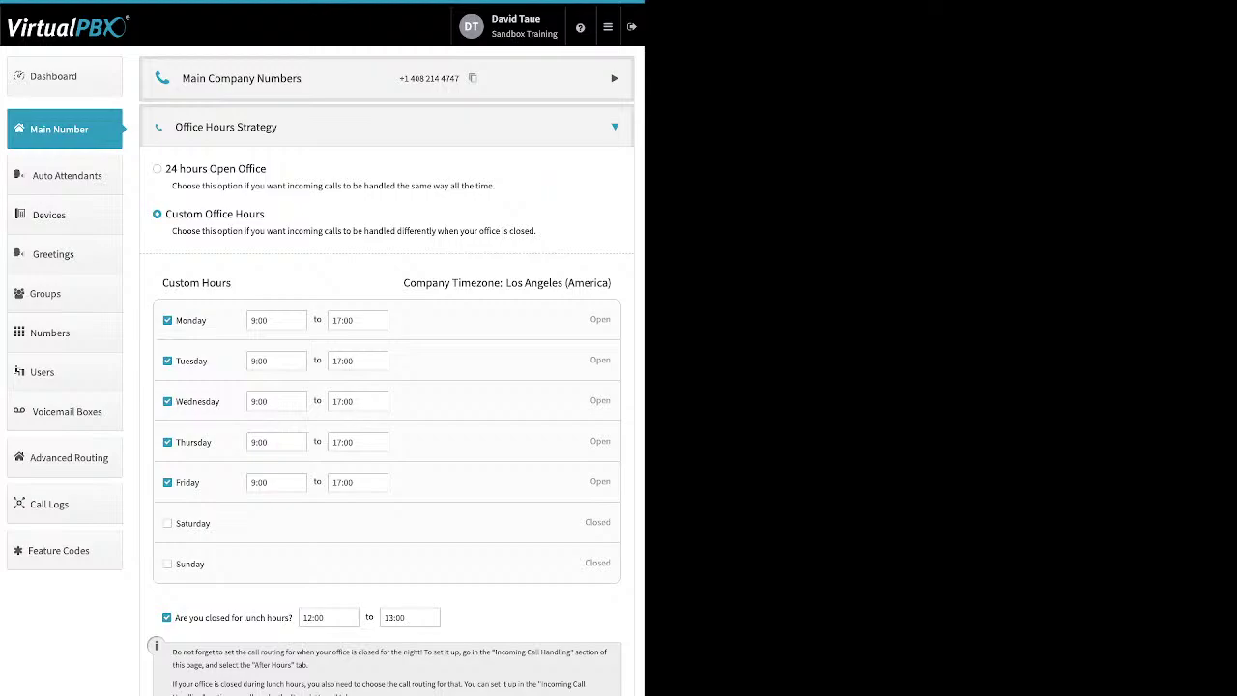
pyautogui.click(614, 126)
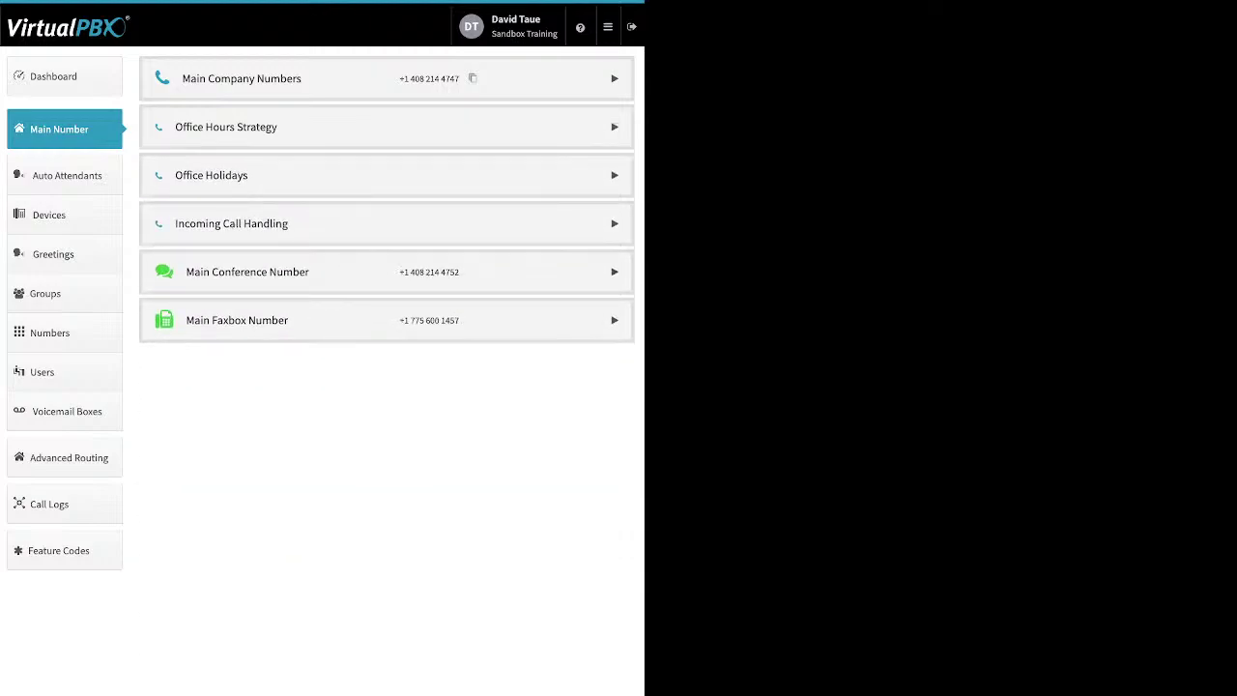
# Step: Expand Office Holidays and look over the holiday types that can be added
pyautogui.click(614, 175)
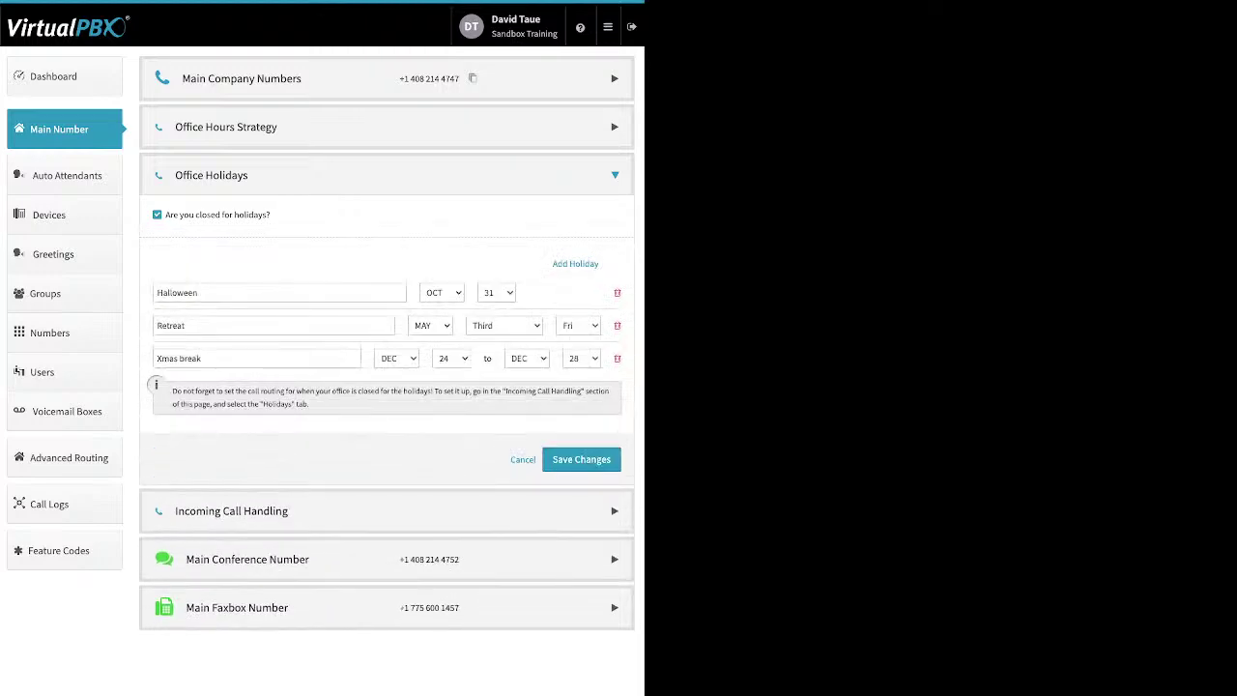
pyautogui.moveTo(271, 215); pyautogui.dragTo(195, 215)
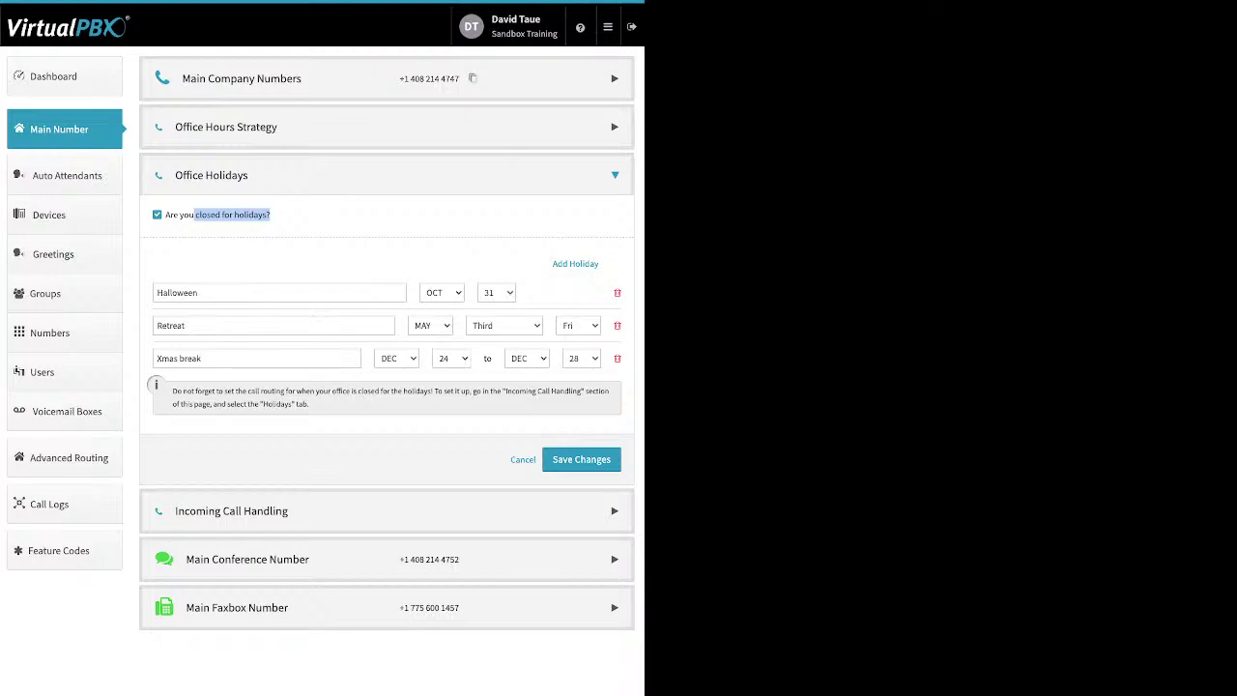
pyautogui.click(575, 262)
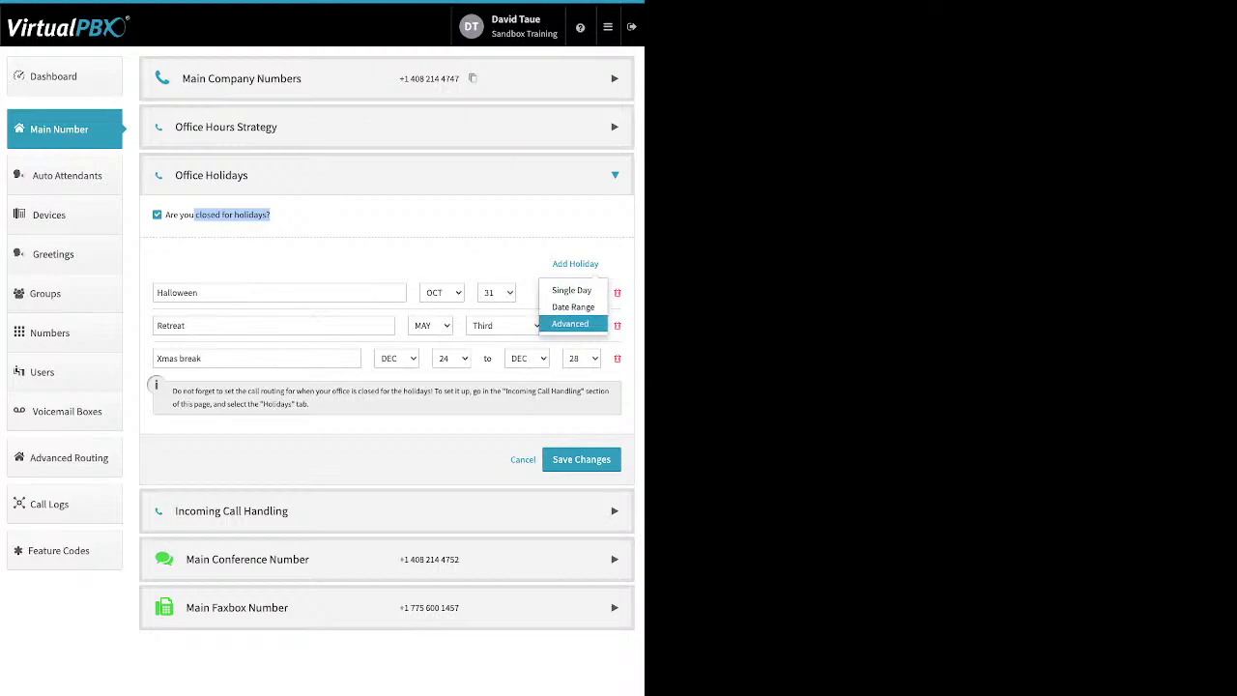
pyautogui.click(448, 255)
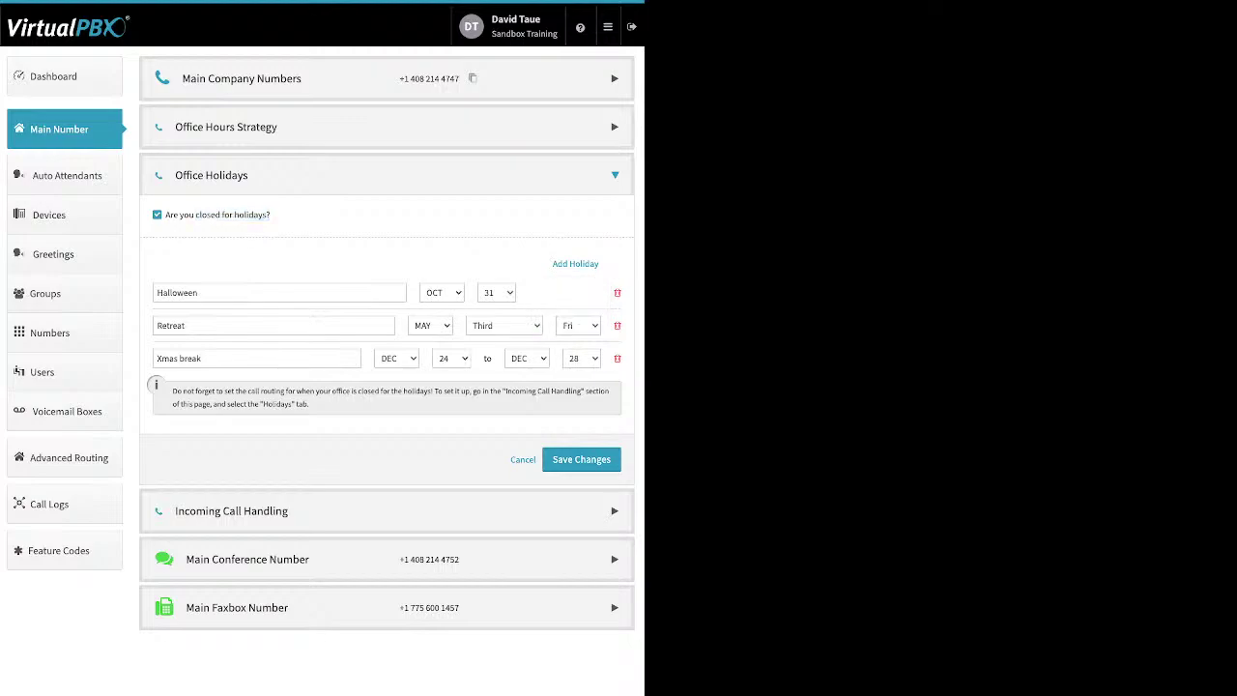
# Step: Review the Halloween, Xmas break and Retreat holiday names and save the holidays
pyautogui.click(280, 292)
pyautogui.hotkey('ctrl', 'a')
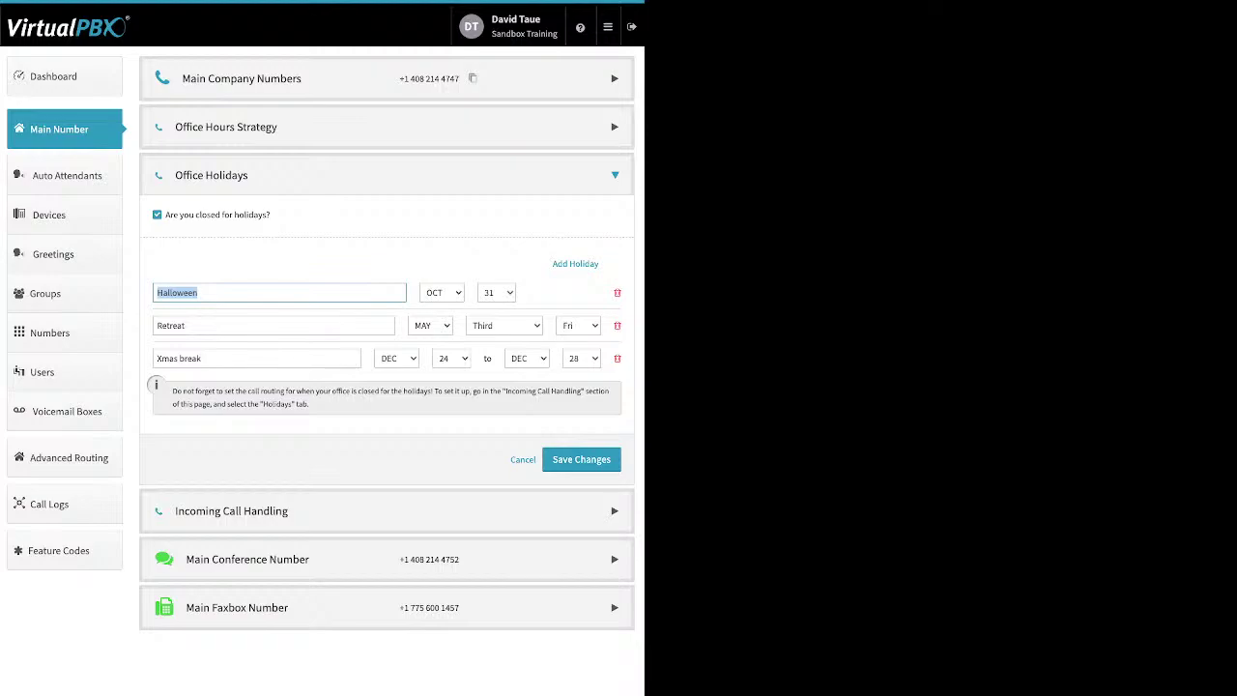
pyautogui.click(265, 293)
pyautogui.hotkey('ctrl', 'a')
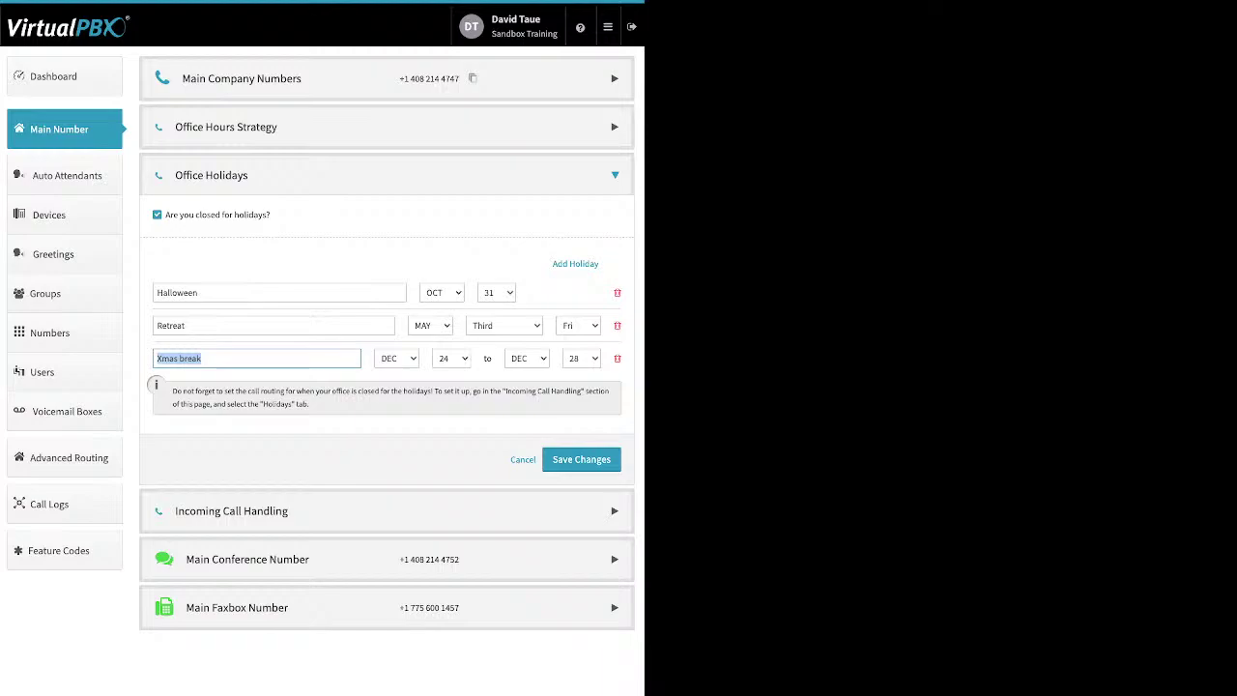
pyautogui.click(158, 326)
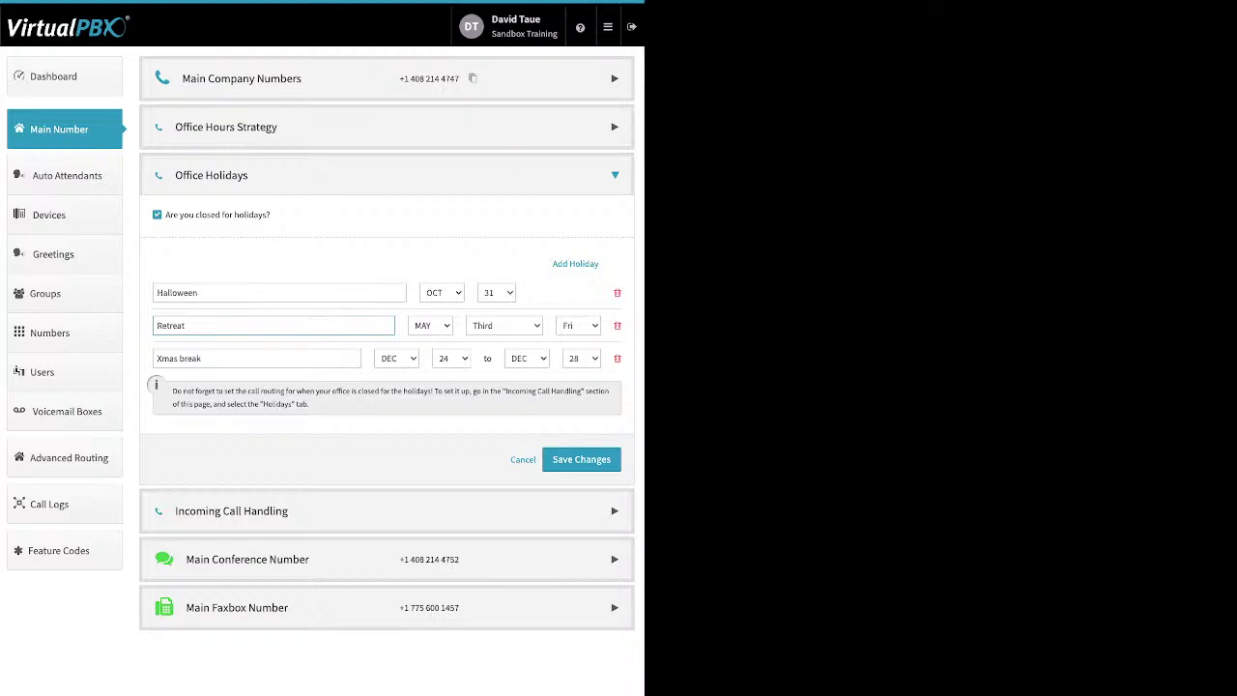
pyautogui.hotkey('ctrl', 'a')
pyautogui.press('Return')
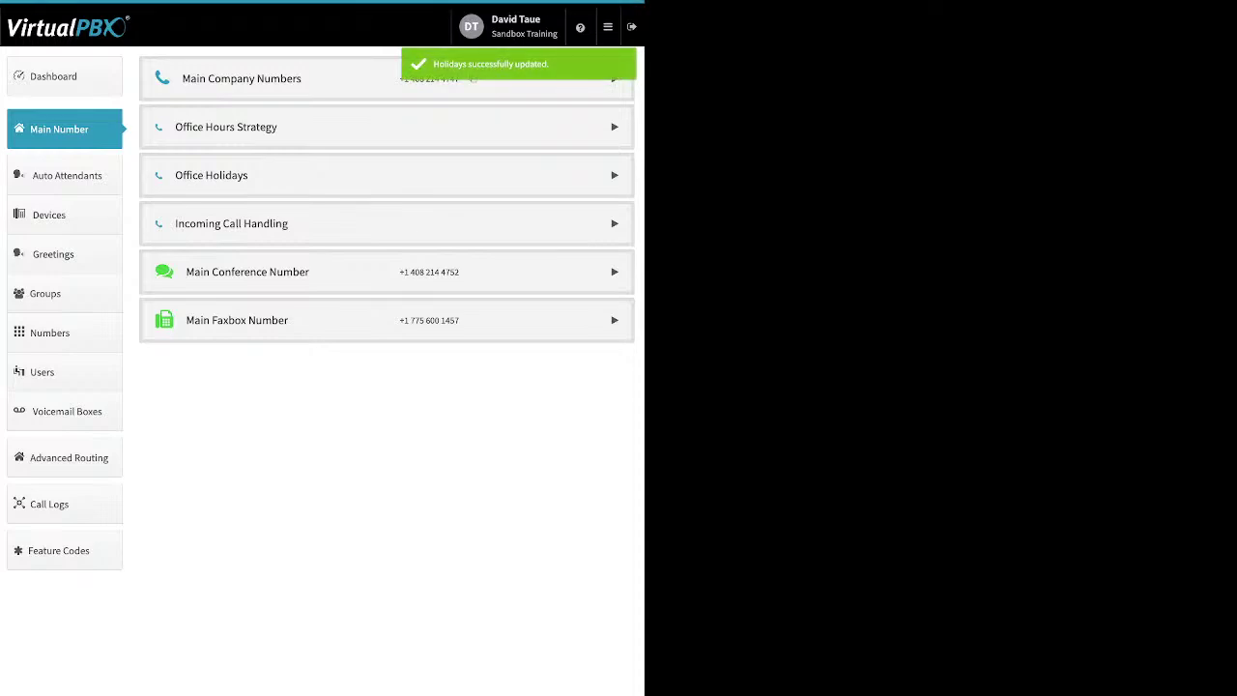
pyautogui.click(386, 223)
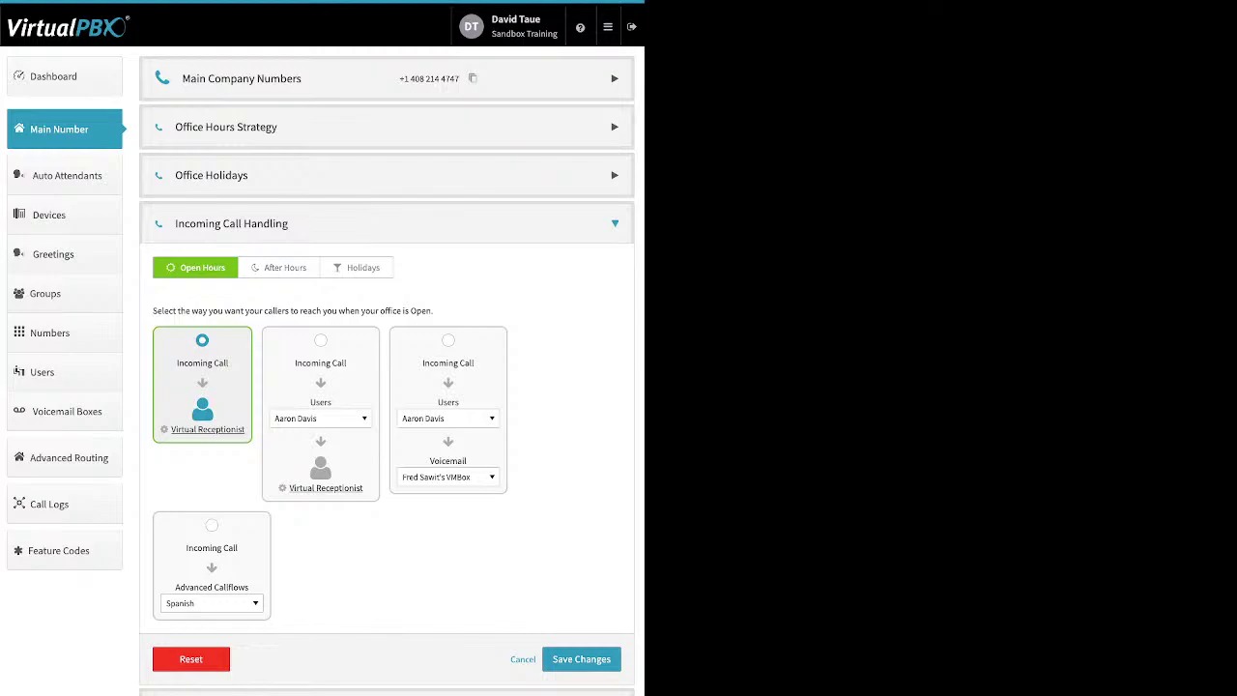
# Step: View the After Hours and Holidays routing, which goes to the Main Voicemail Box
pyautogui.click(280, 268)
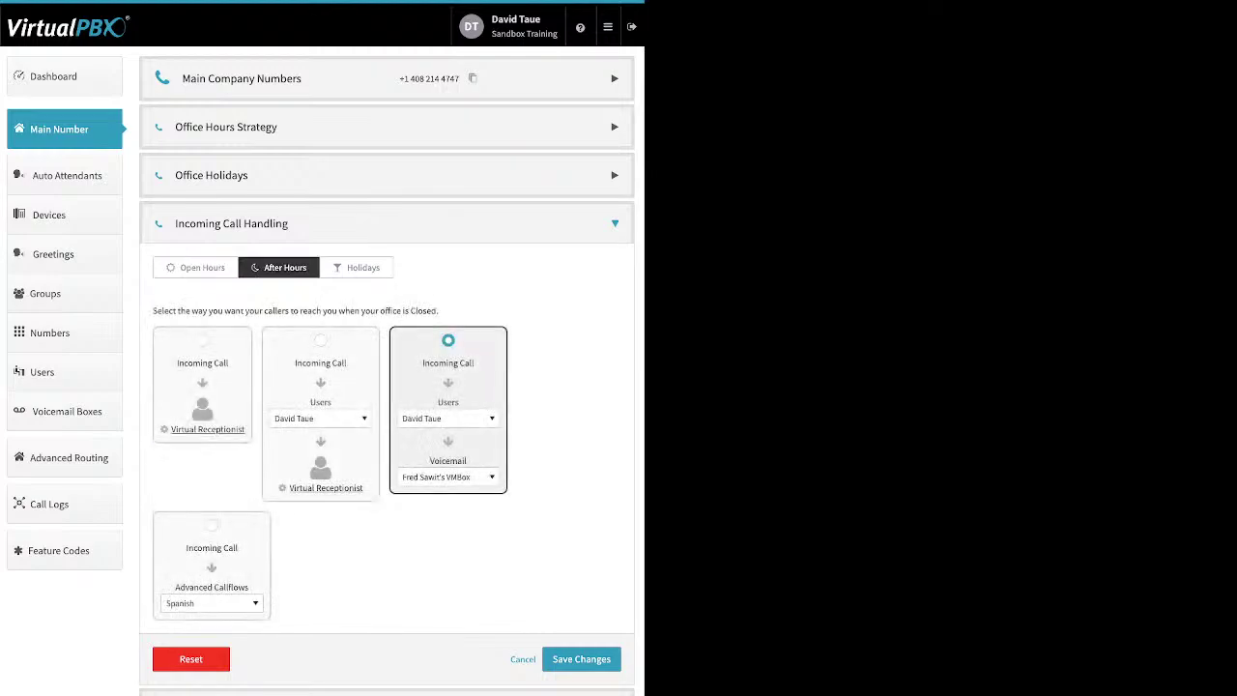
pyautogui.click(356, 267)
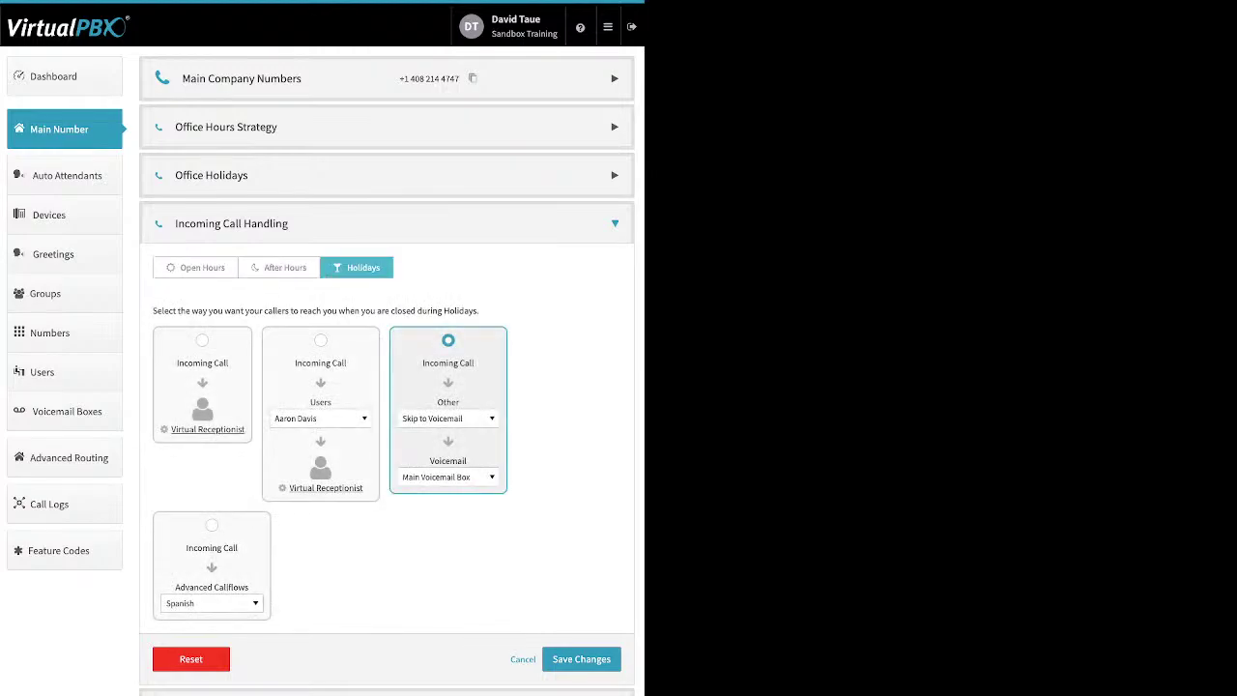
# Step: Return to Open Hours routing, add a Default route, and pick a new Press 0 destination
pyautogui.click(202, 267)
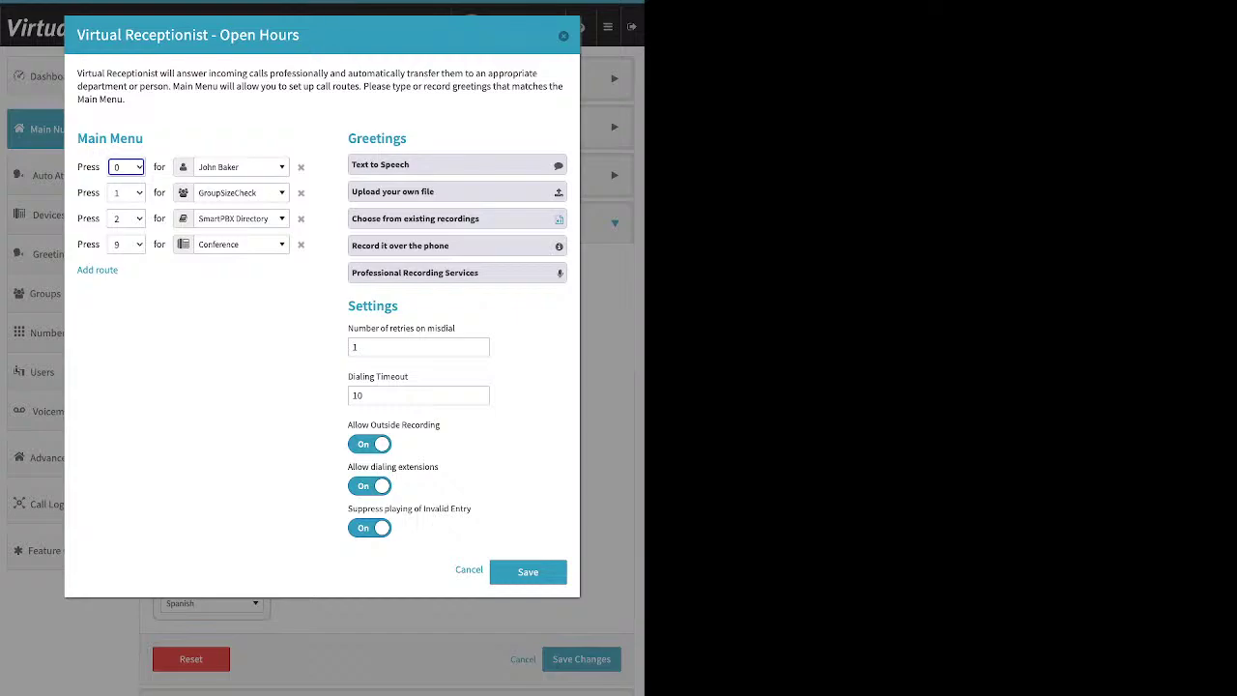
pyautogui.moveTo(76, 270); pyautogui.dragTo(121, 272)
pyautogui.press('Return')
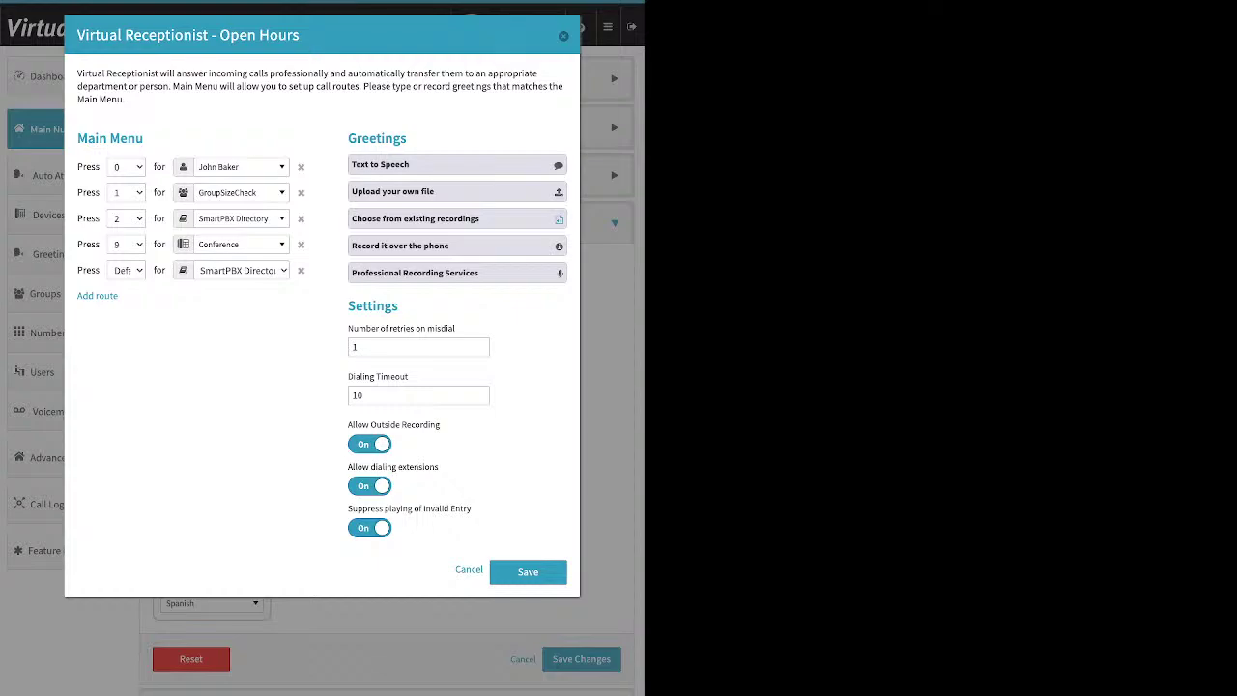
pyautogui.click(239, 166)
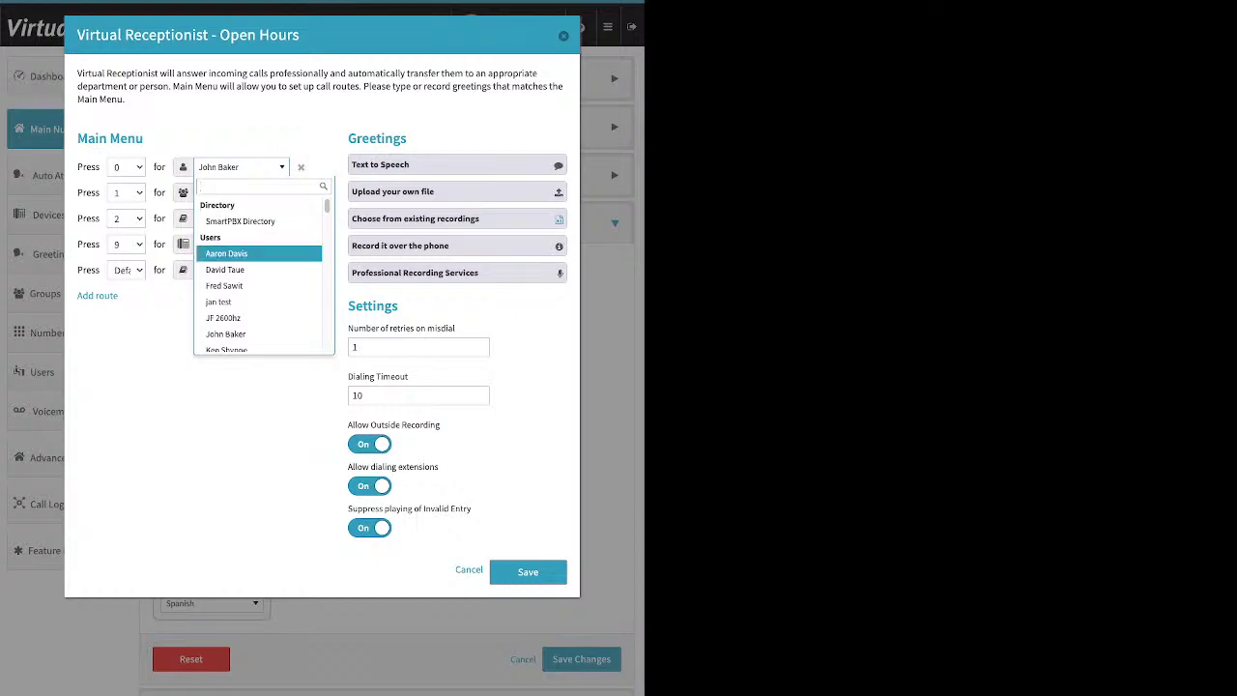
# Step: Browse the Press 0 destinations and route option 0 to the Front Desk group
pyautogui.scroll(-5, 259, 251)
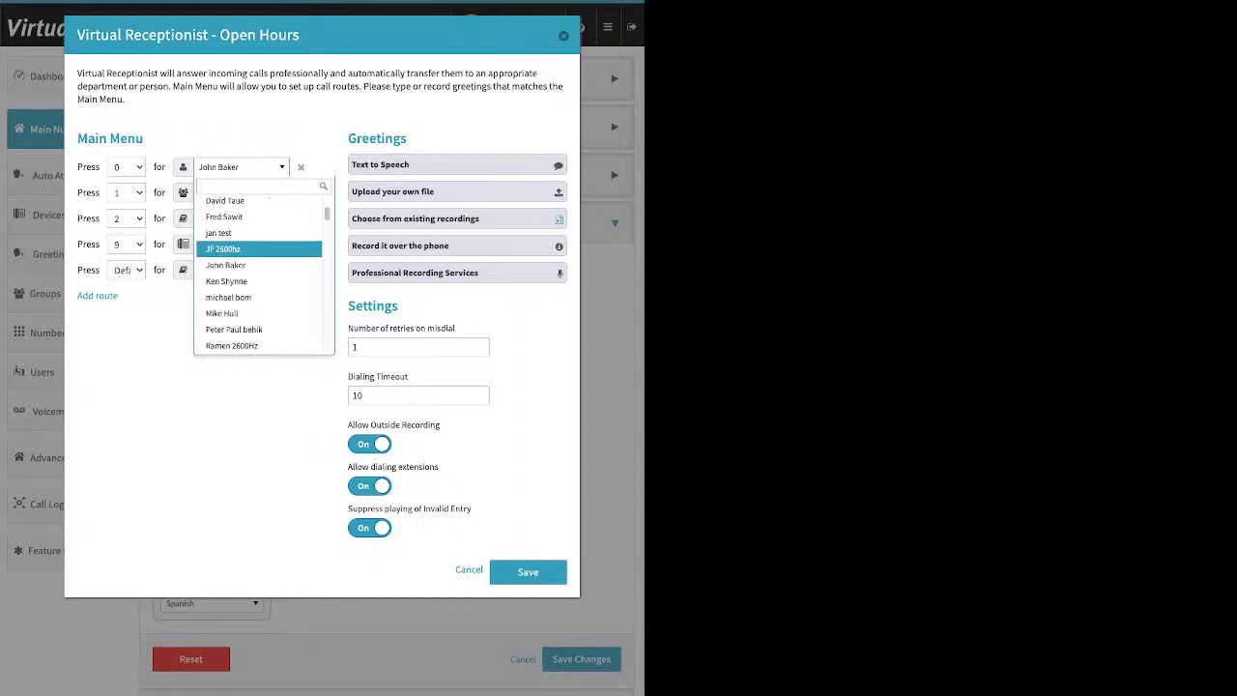
pyautogui.press('Down')
pyautogui.press('Down')
pyautogui.press('Down')
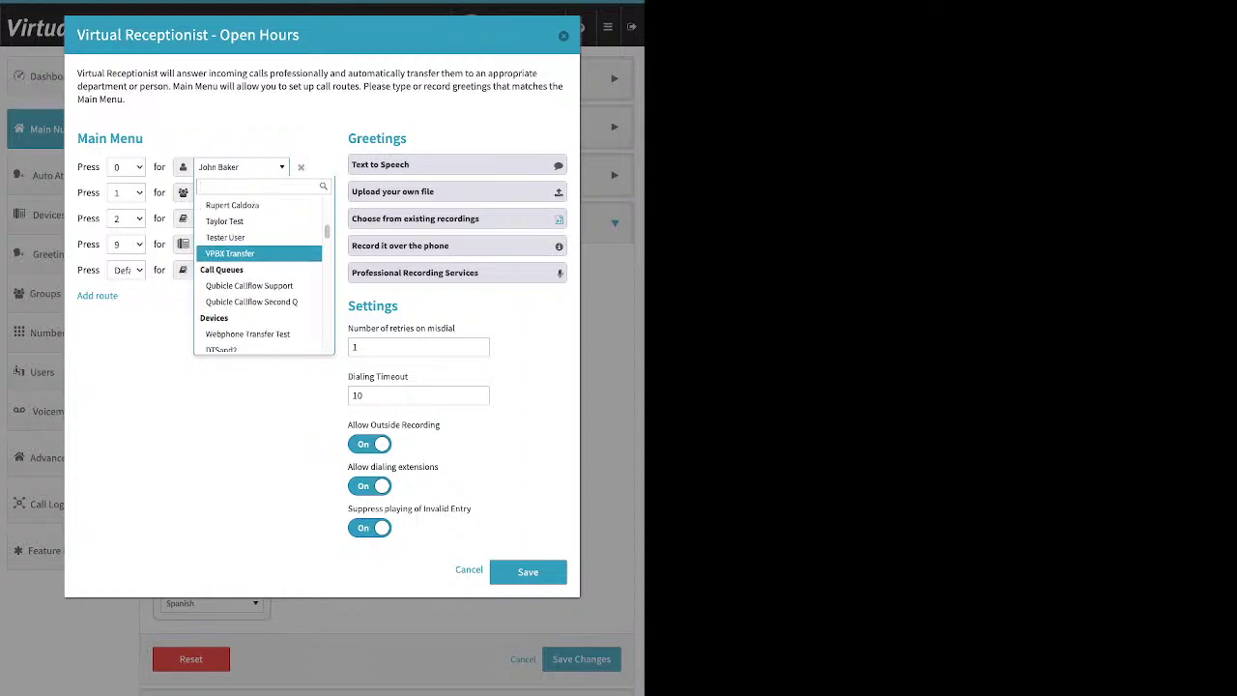
pyautogui.press('Up')
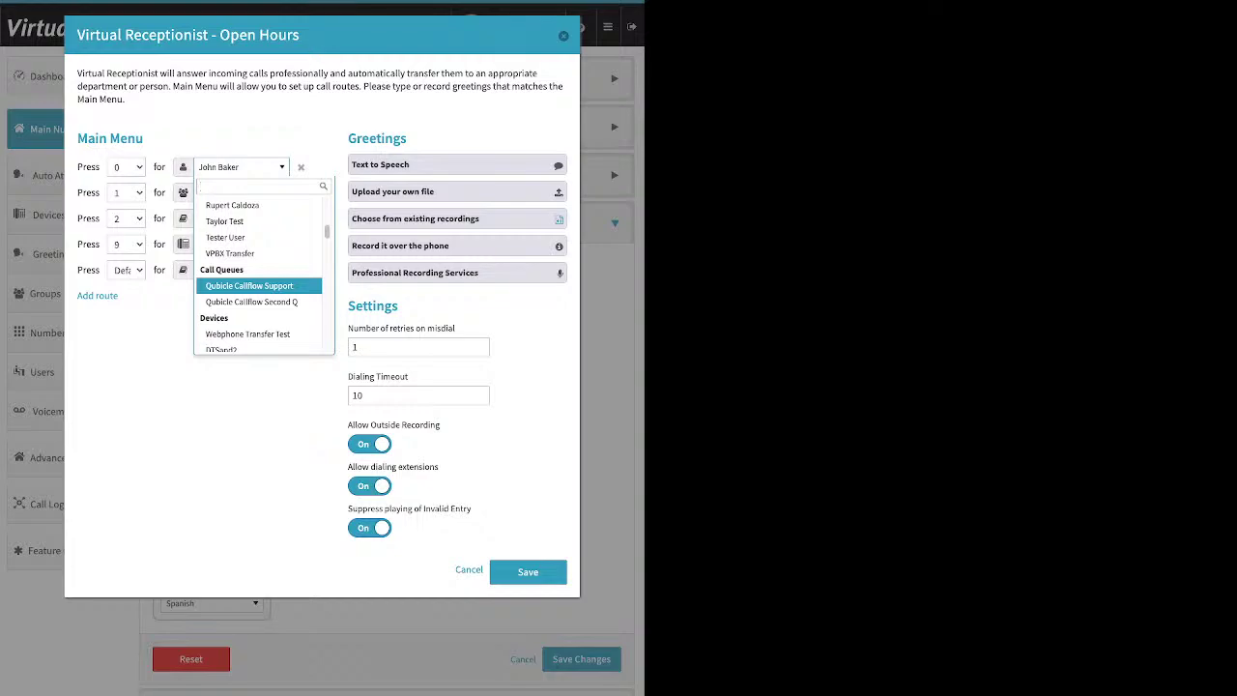
pyautogui.press('Down')
pyautogui.press('Down')
pyautogui.press('Down')
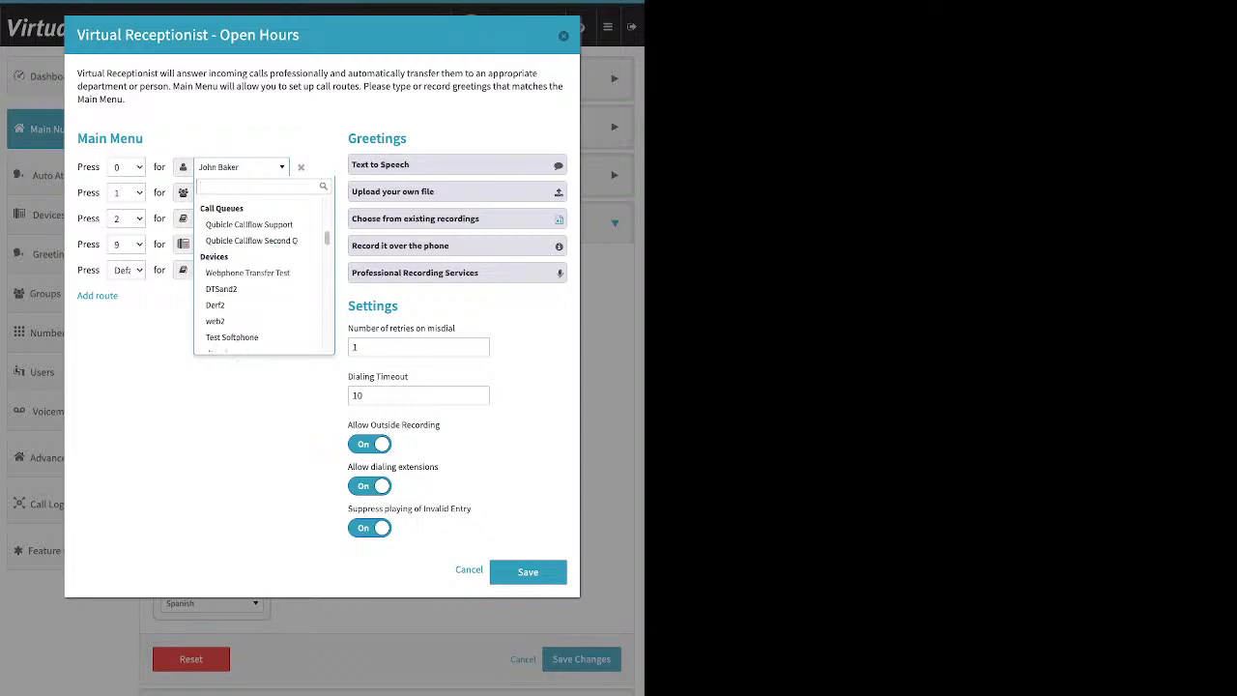
pyautogui.press('Up')
pyautogui.press('Down')
pyautogui.press('Down')
pyautogui.press('Down')
pyautogui.press('Up')
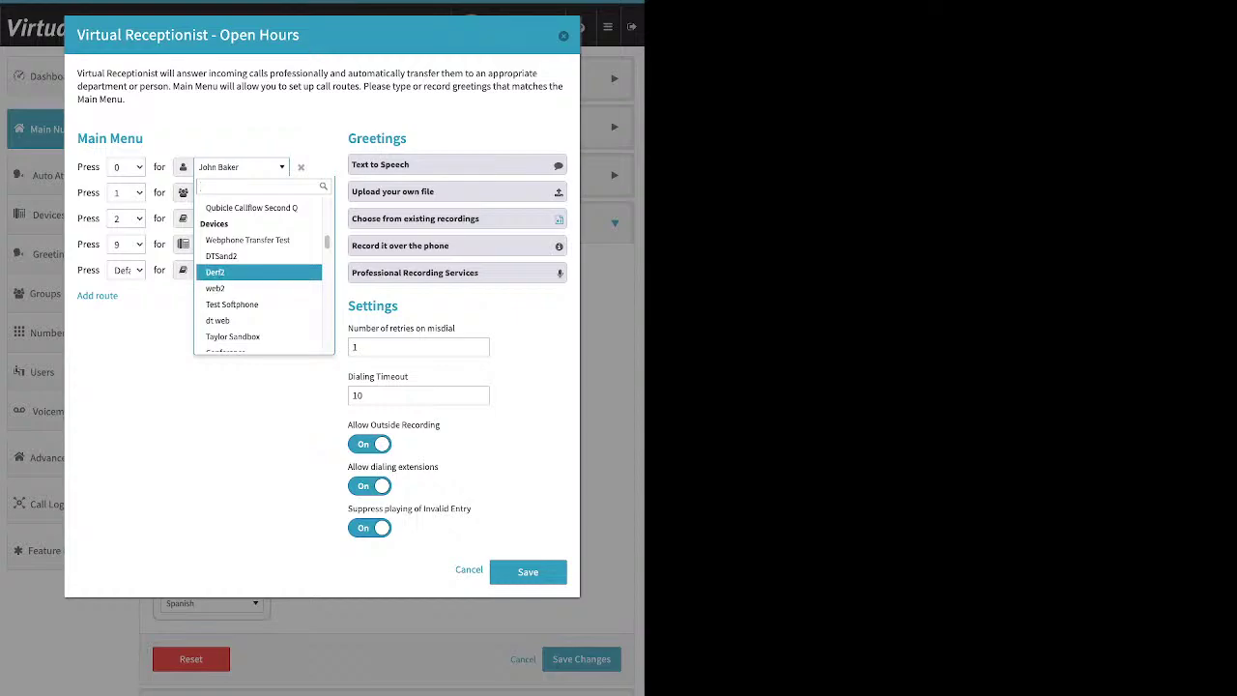
pyautogui.press('Up')
pyautogui.press('Down')
pyautogui.press('Down')
pyautogui.press('Down')
pyautogui.press('Down')
pyautogui.press('Down')
pyautogui.press('Down')
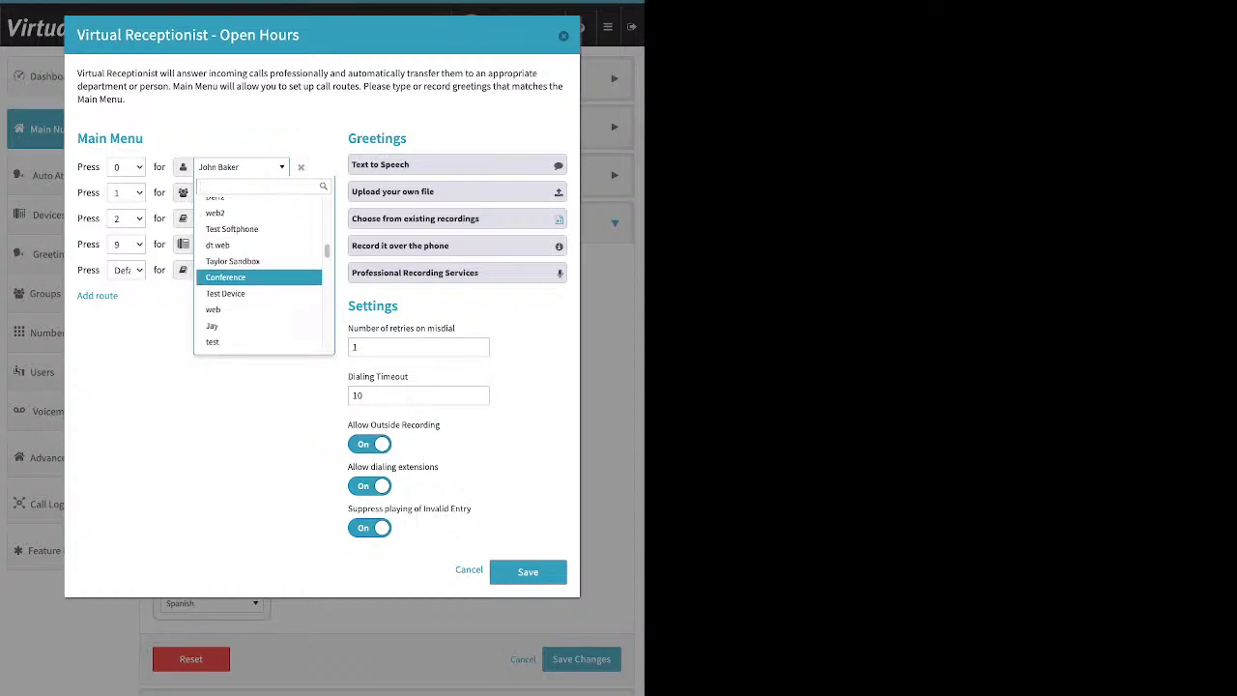
pyautogui.press('Down')
pyautogui.press('Down')
pyautogui.press('Down')
pyautogui.press('Down')
pyautogui.press('Down')
pyautogui.press('Down')
pyautogui.press('Down')
pyautogui.press('Down')
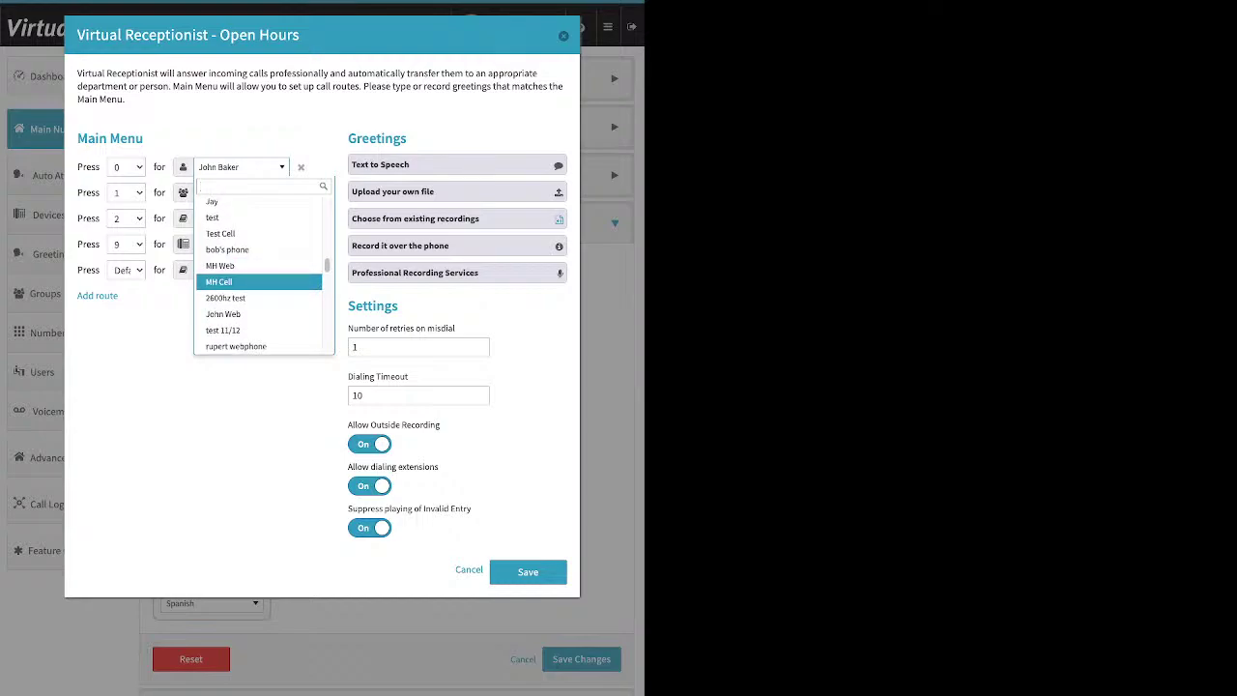
pyautogui.press('Down')
pyautogui.press('Down')
pyautogui.press('Down')
pyautogui.press('Down')
pyautogui.press('Down')
pyautogui.press('Down')
pyautogui.press('Down')
pyautogui.press('Down')
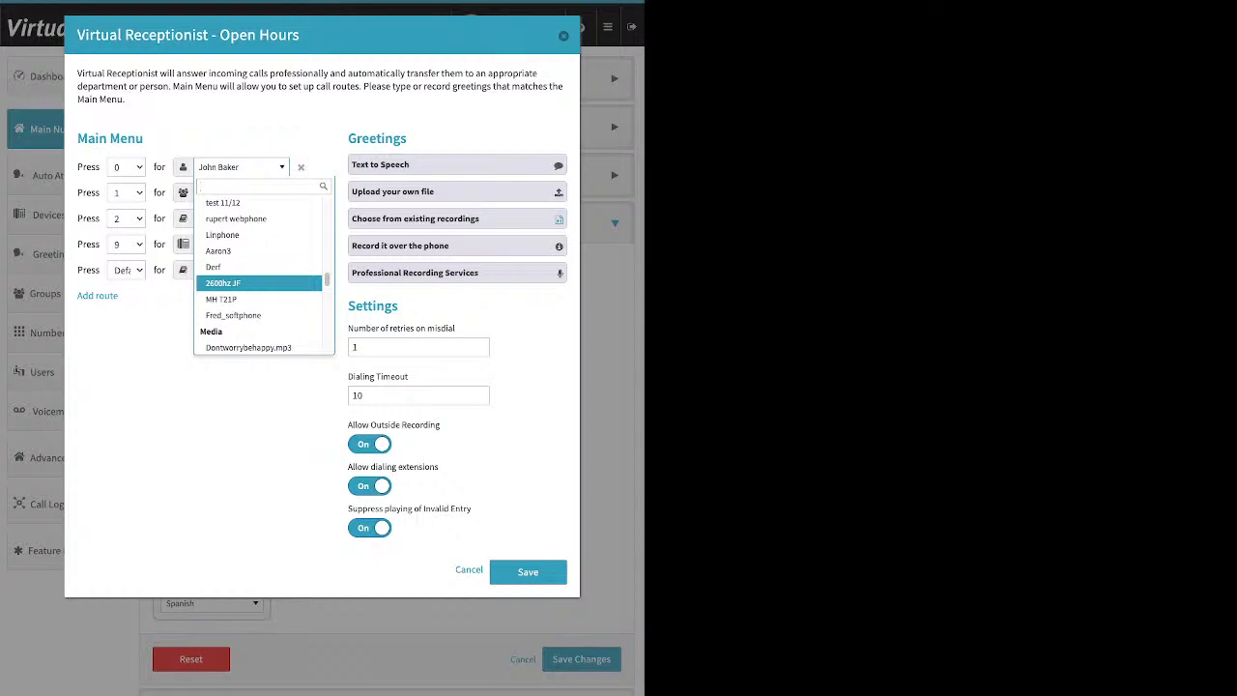
pyautogui.press('Down')
pyautogui.press('Down')
pyautogui.press('Down')
pyautogui.press('Down')
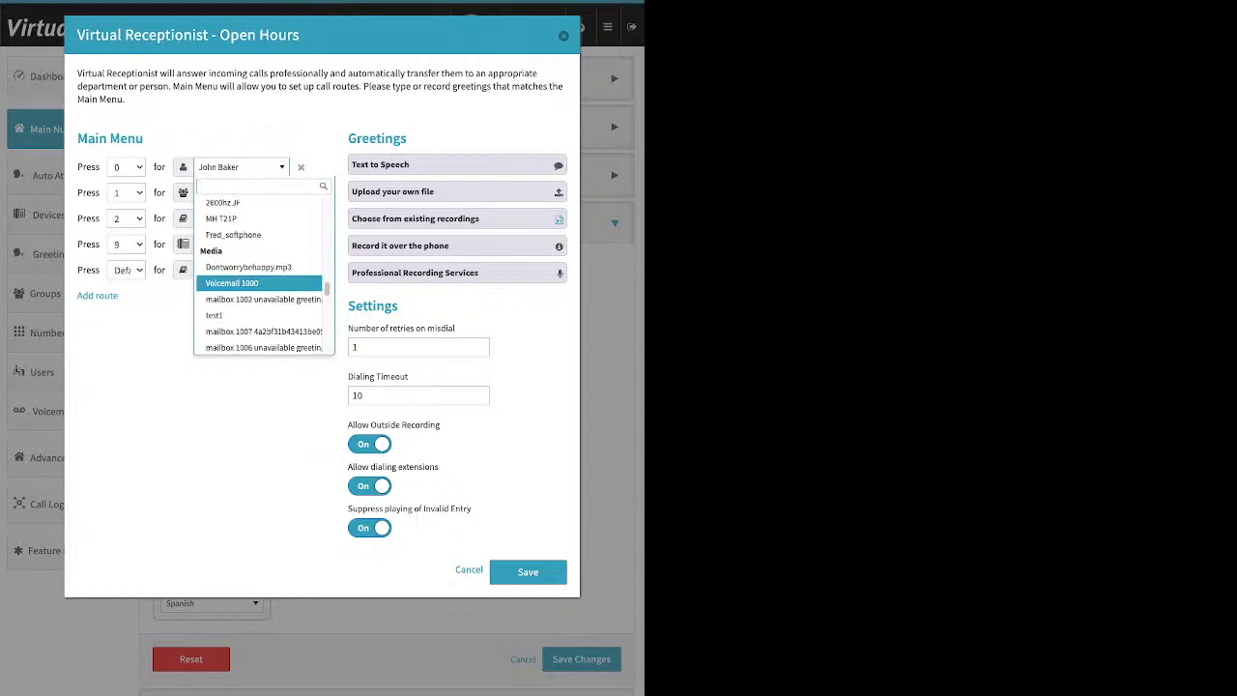
pyautogui.press('Up')
pyautogui.press('Down')
pyautogui.press('Down')
pyautogui.press('Down')
pyautogui.press('Down')
pyautogui.press('Down')
pyautogui.press('Down')
pyautogui.press('Down')
pyautogui.press('Down')
pyautogui.press('Down')
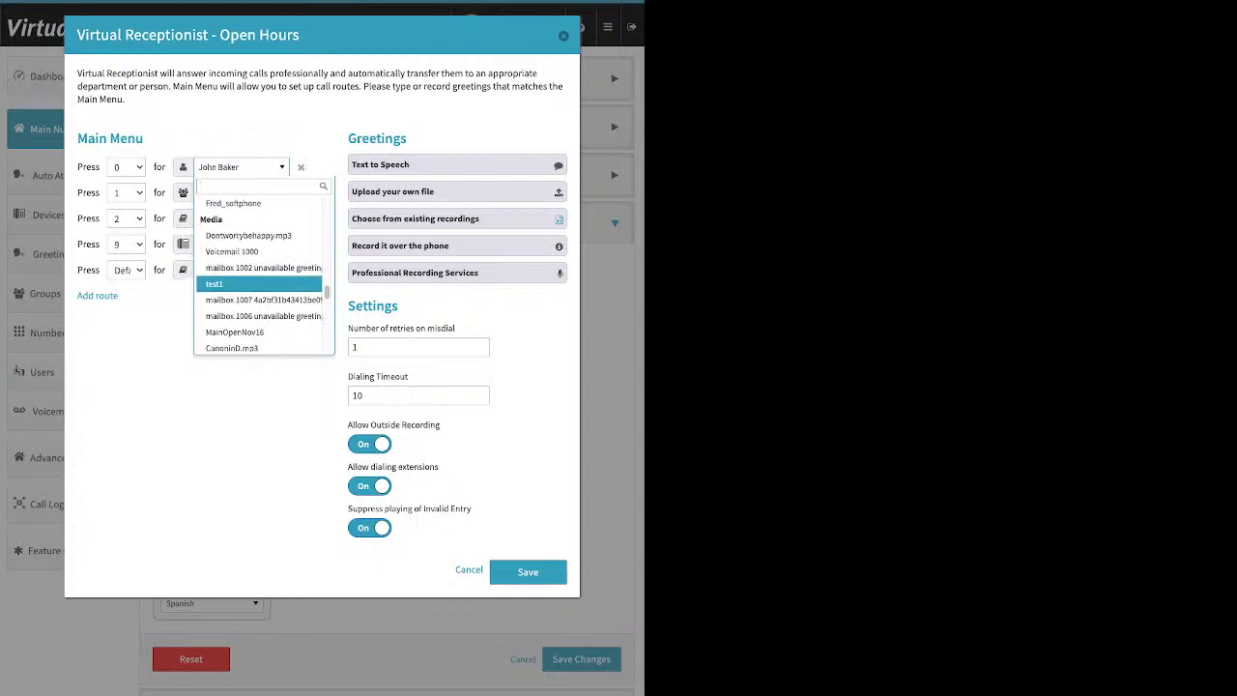
pyautogui.press('Down')
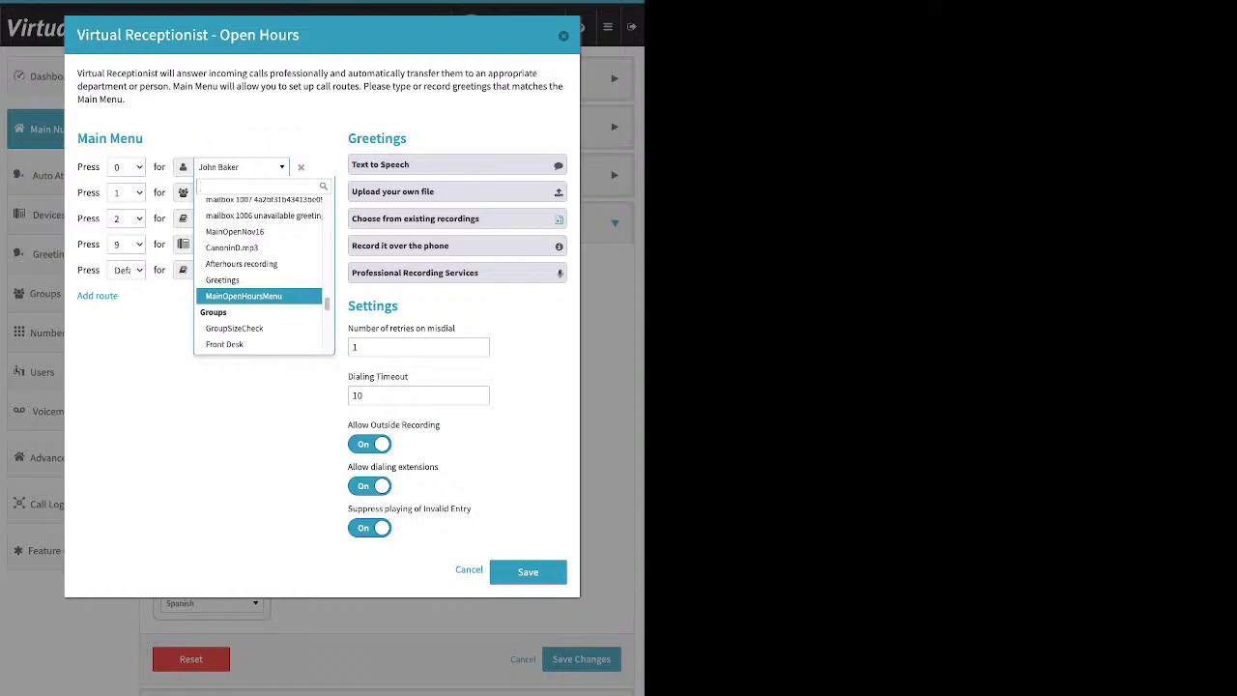
pyautogui.press('Down')
pyautogui.press('Down')
pyautogui.press('Down')
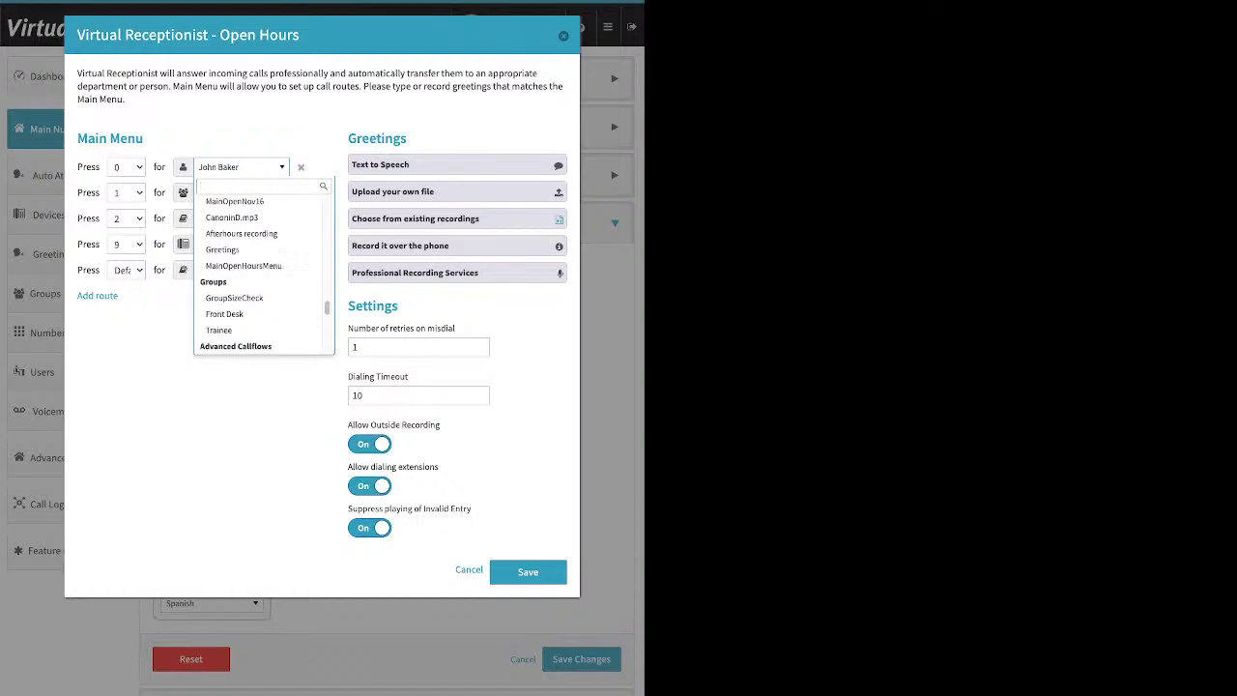
pyautogui.press('Up')
pyautogui.press('Up')
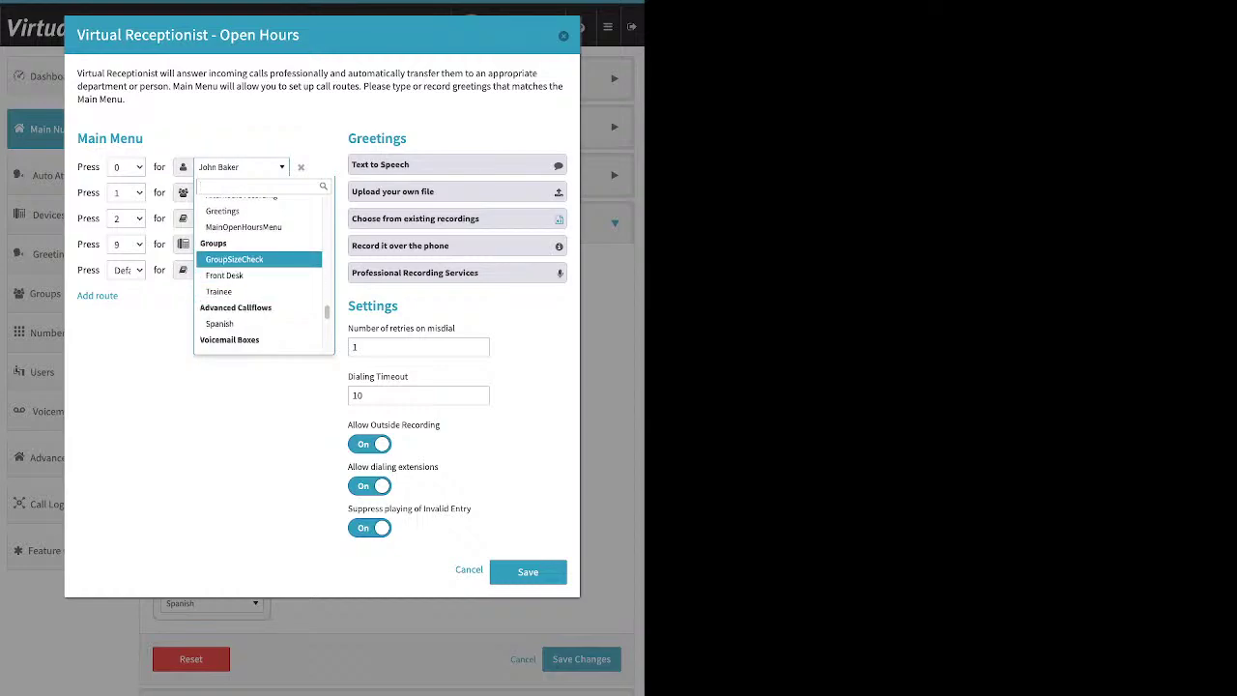
pyautogui.press('Down')
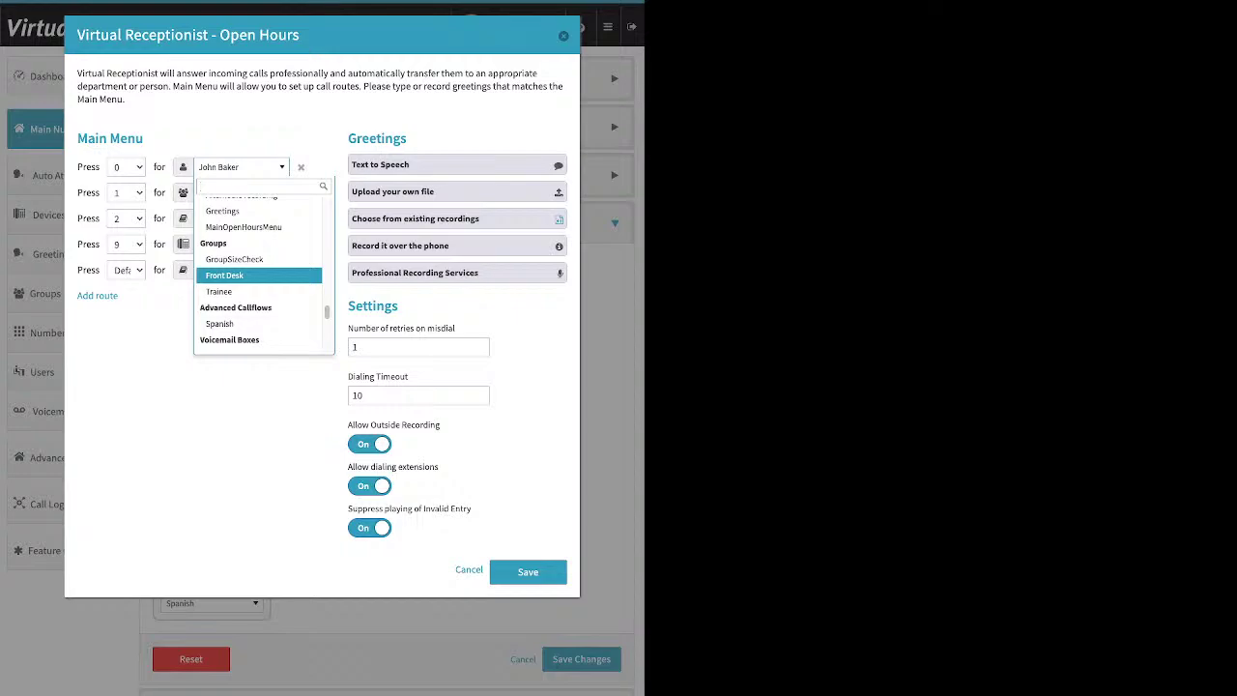
pyautogui.press('Down')
pyautogui.press('Down')
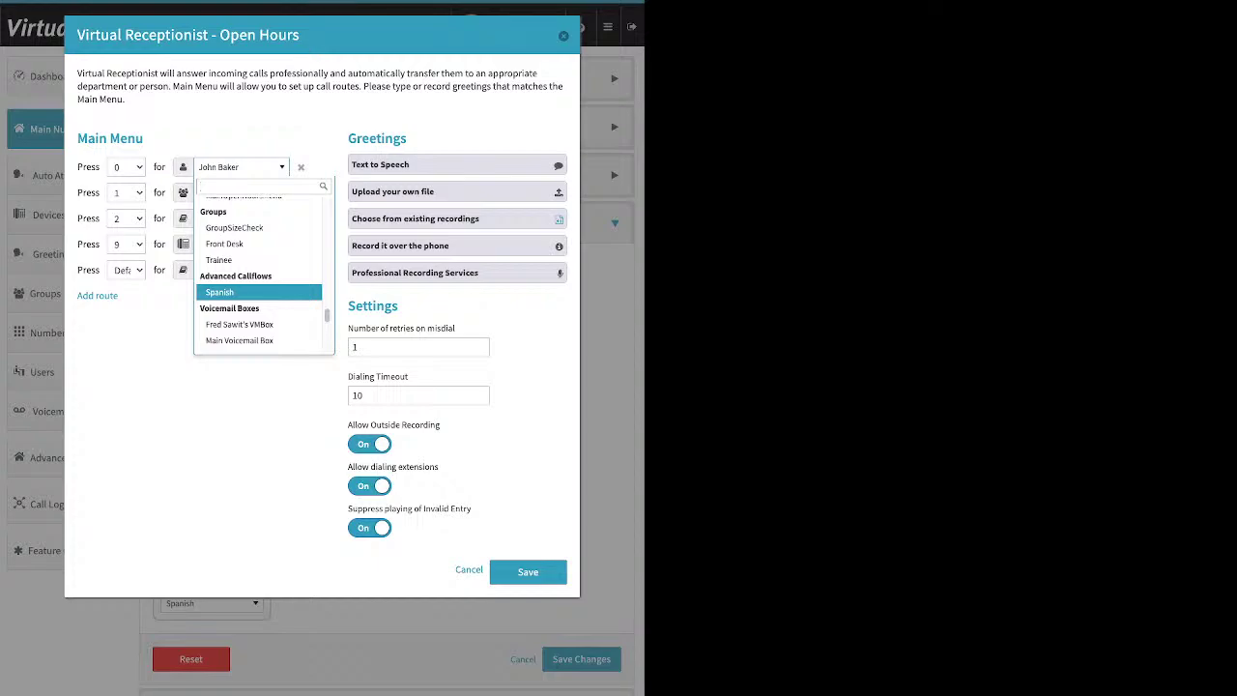
pyautogui.scroll(-5, 258, 291)
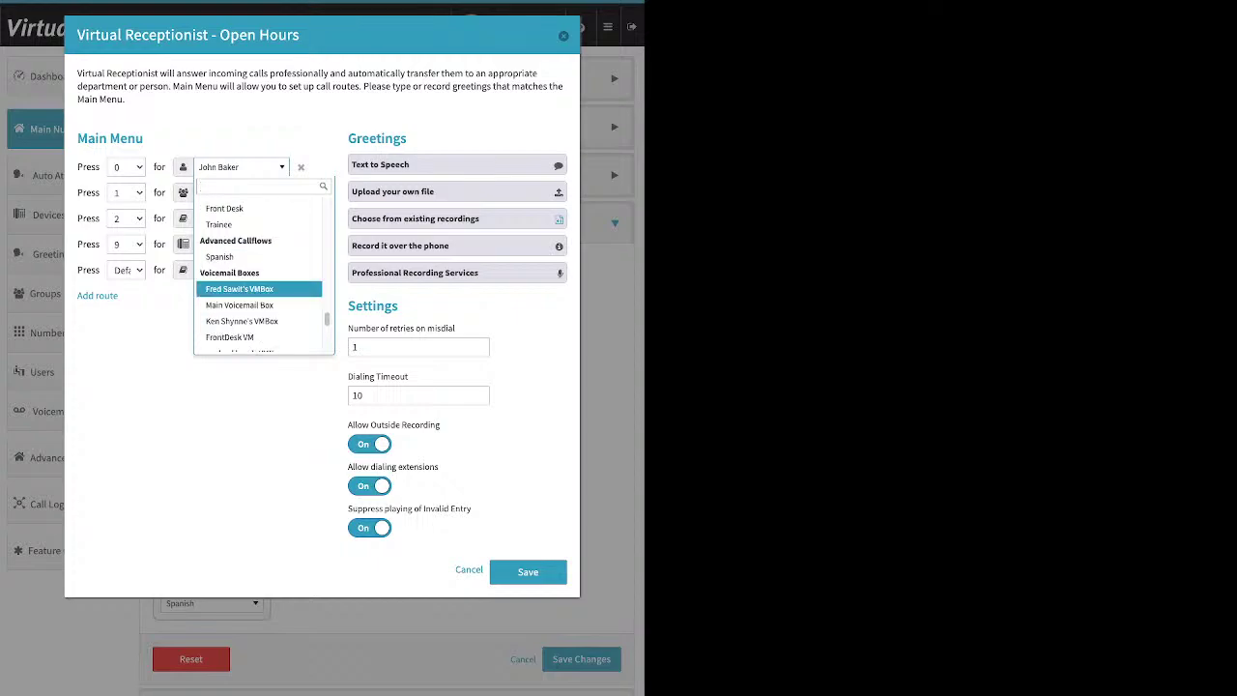
pyautogui.scroll(-1, 258, 293)
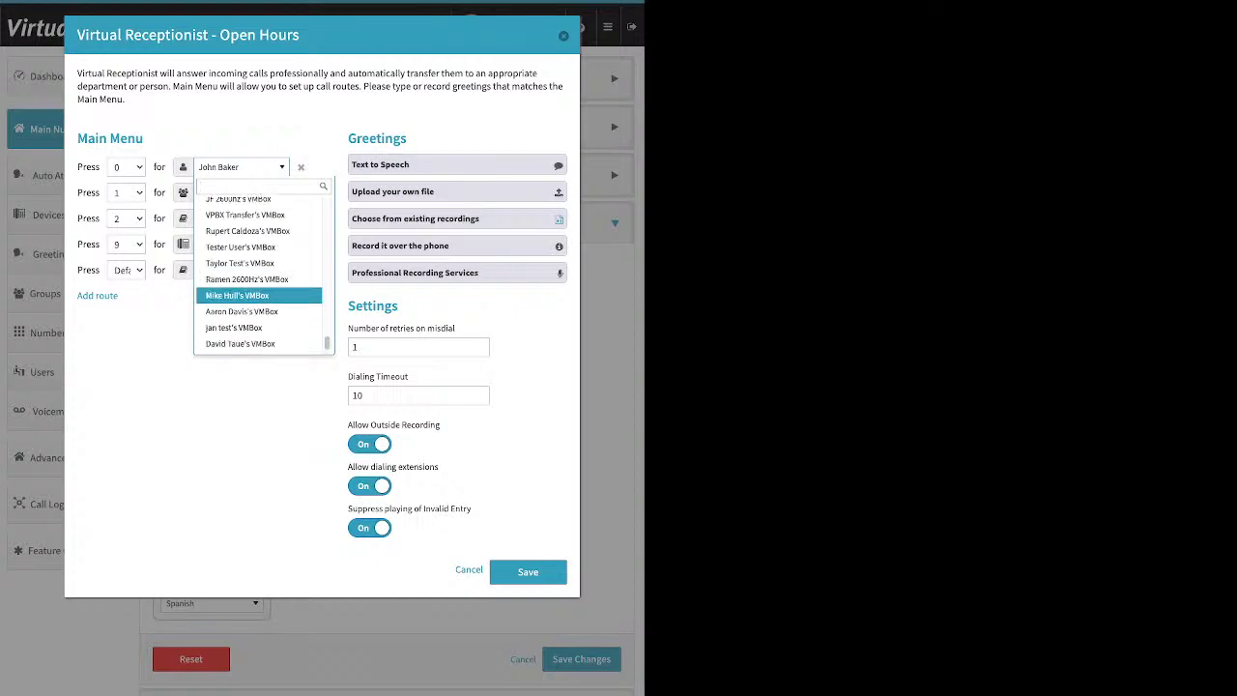
pyautogui.scroll(6, 258, 294)
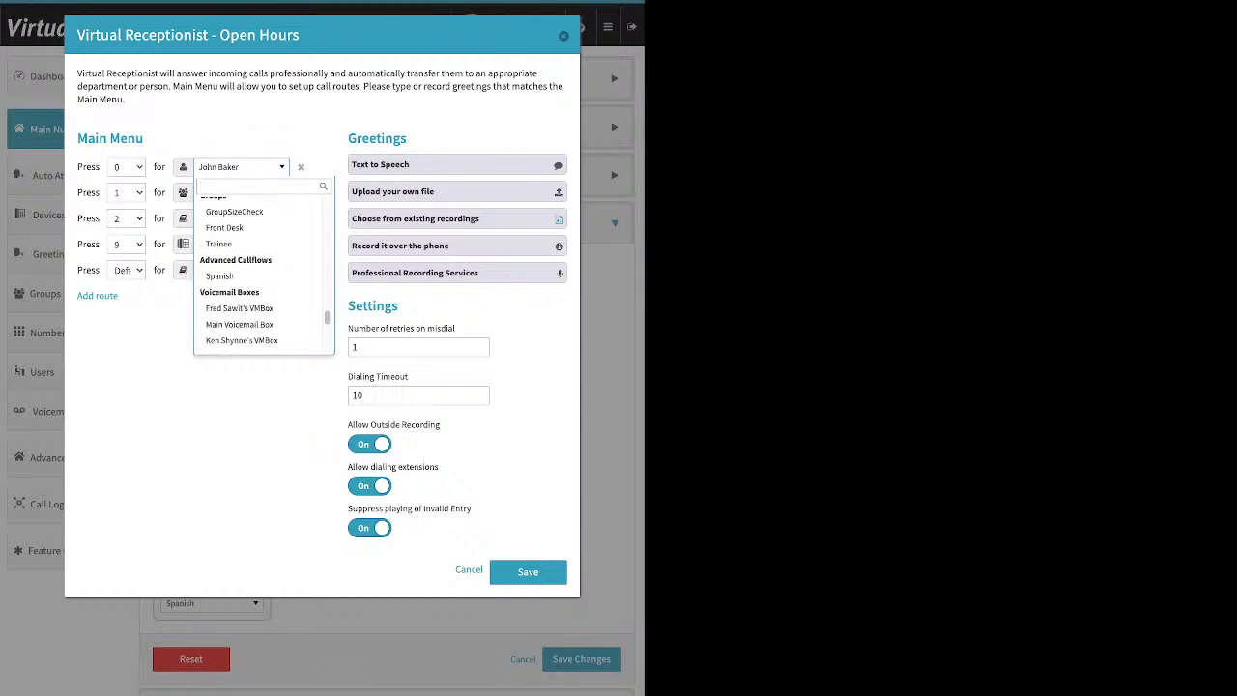
pyautogui.click(224, 225)
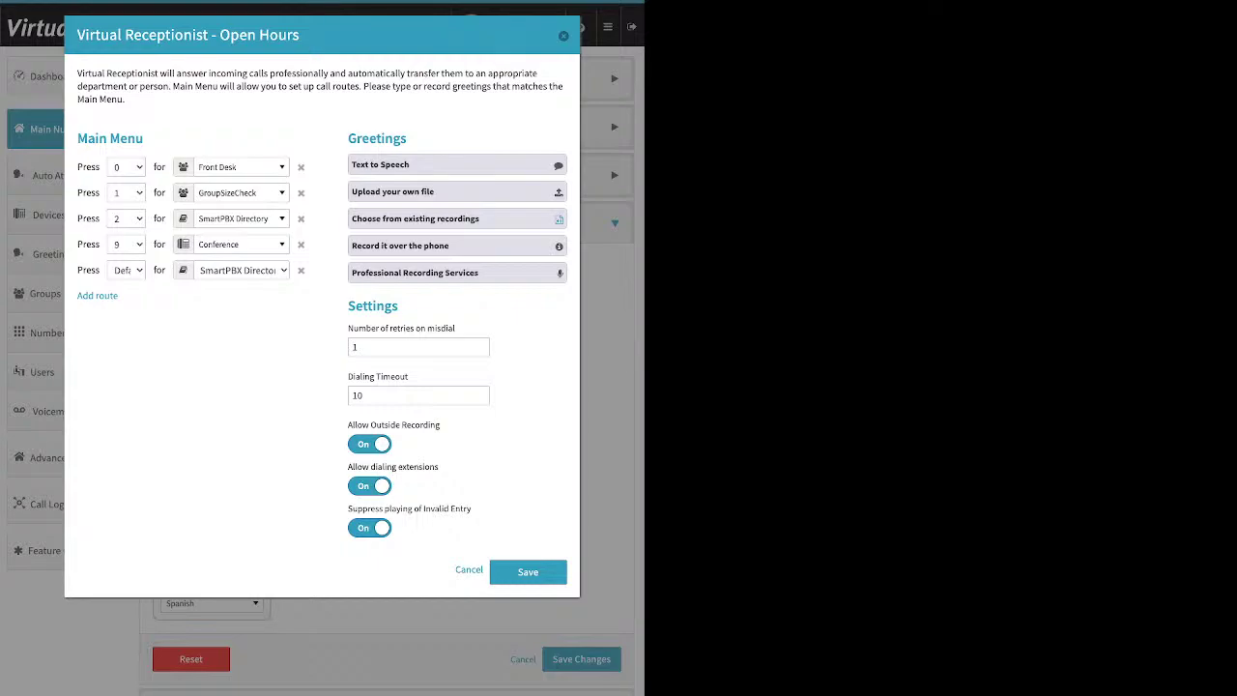
# Step: Open the Open Hours menu's Text to Speech greeting and place the cursor in its message box
pyautogui.click(456, 165)
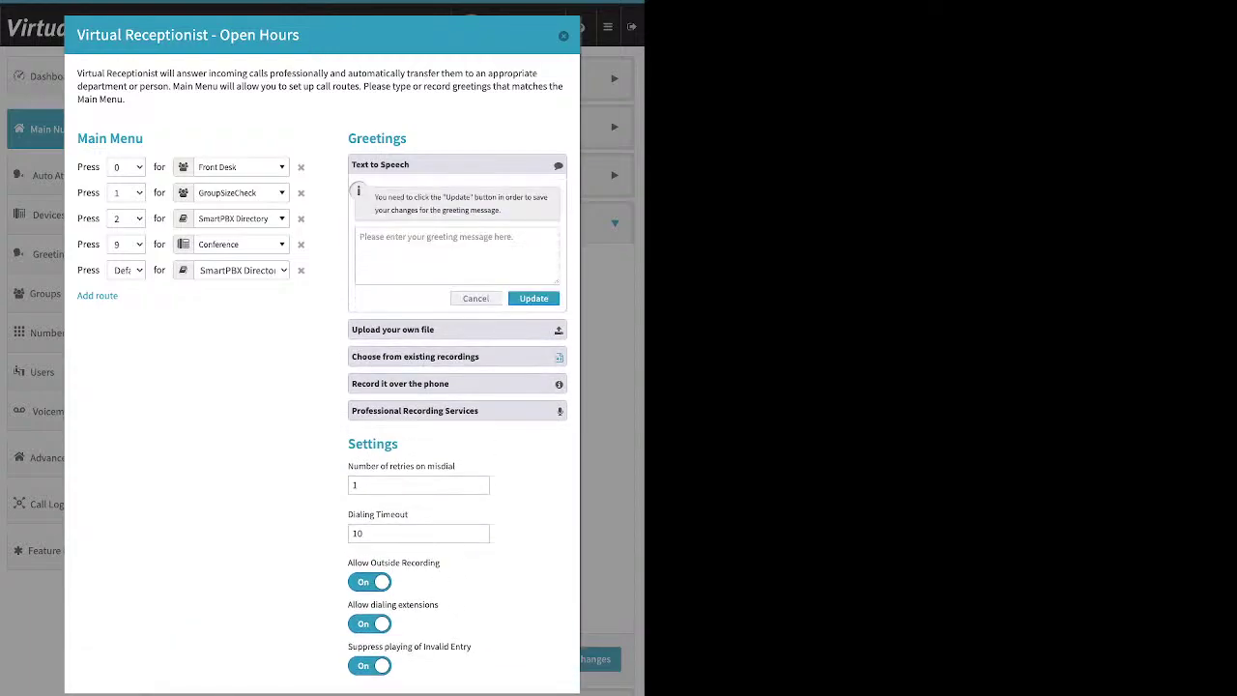
pyautogui.click(456, 255)
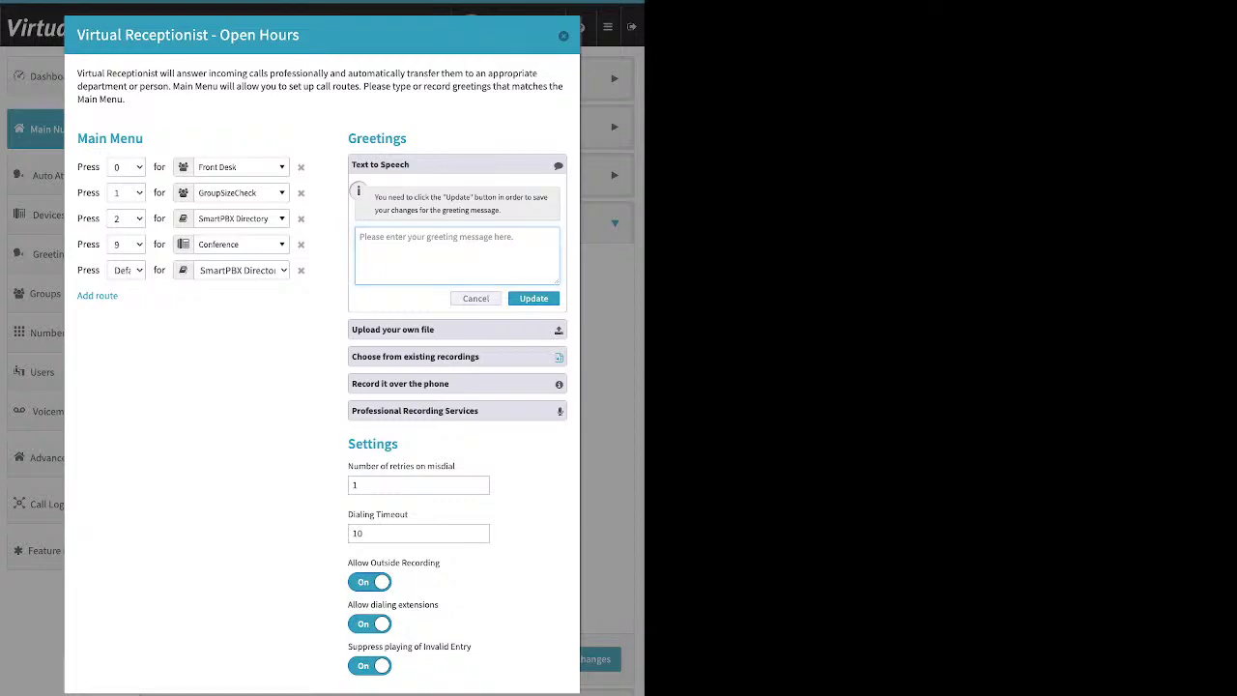
# Step: Expand 'Upload your own file' in the Open Hours receptionist's Greetings area
pyautogui.click(393, 329)
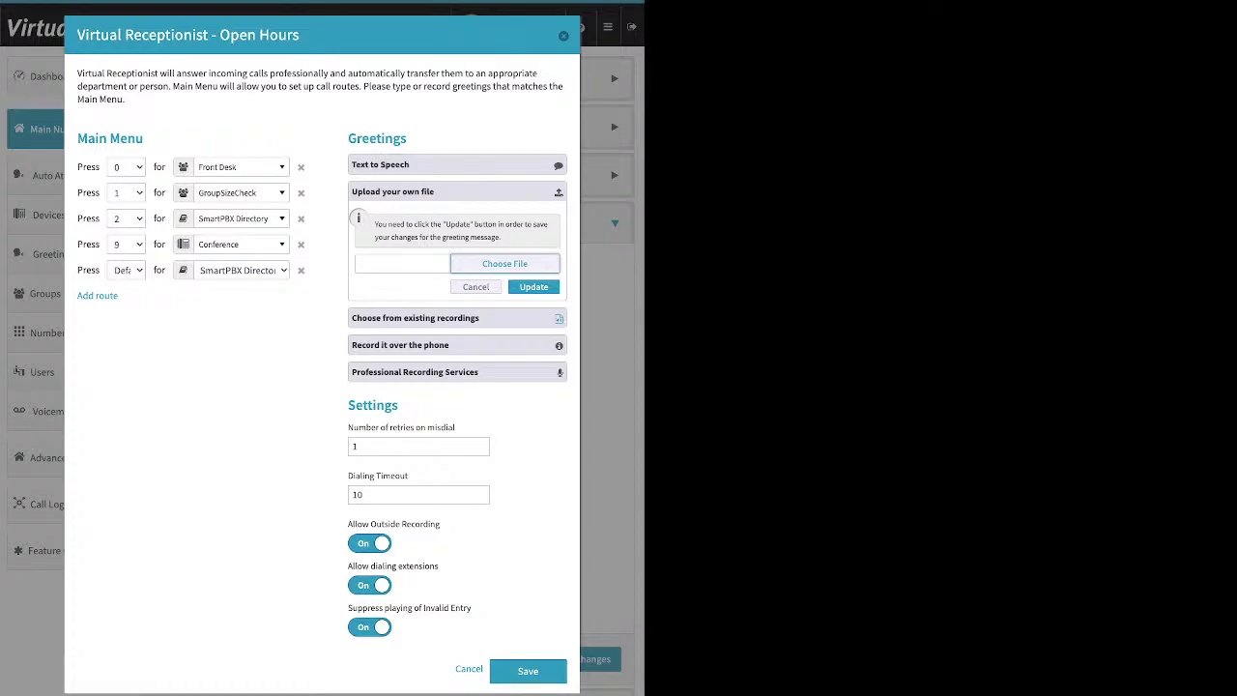
# Step: Expand existing recordings, Professional Recording Services, then the 'Record it over the phone' instructions
pyautogui.click(415, 318)
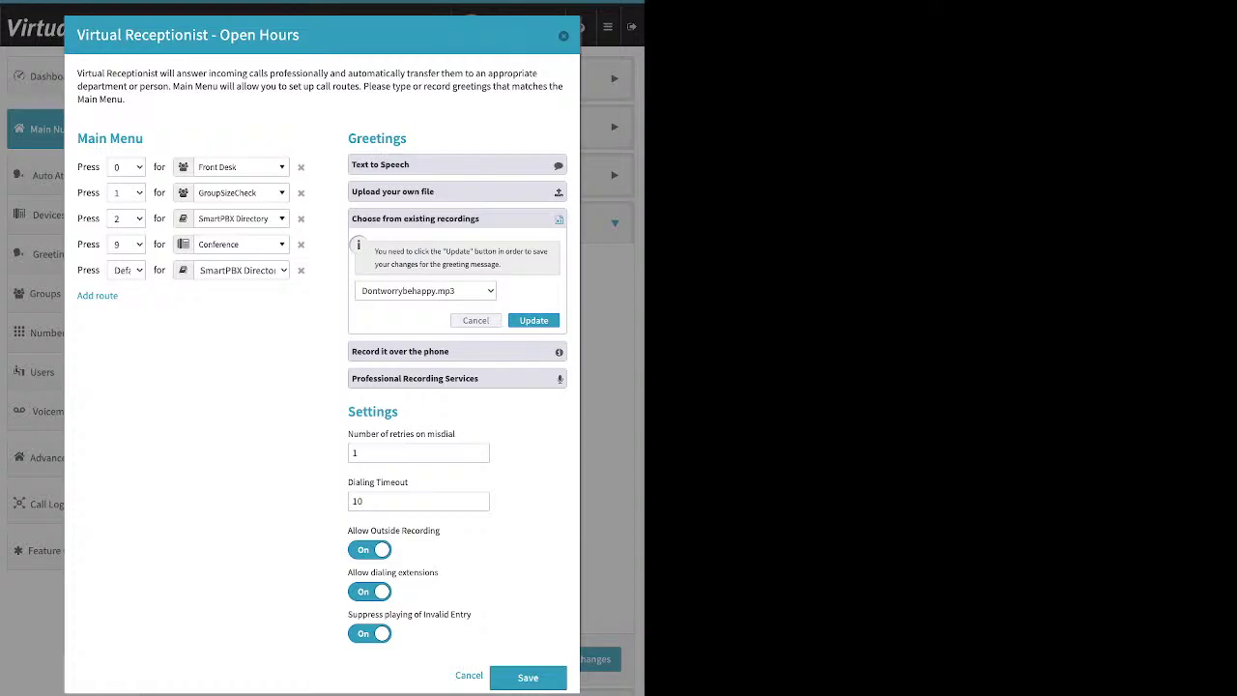
pyautogui.click(415, 377)
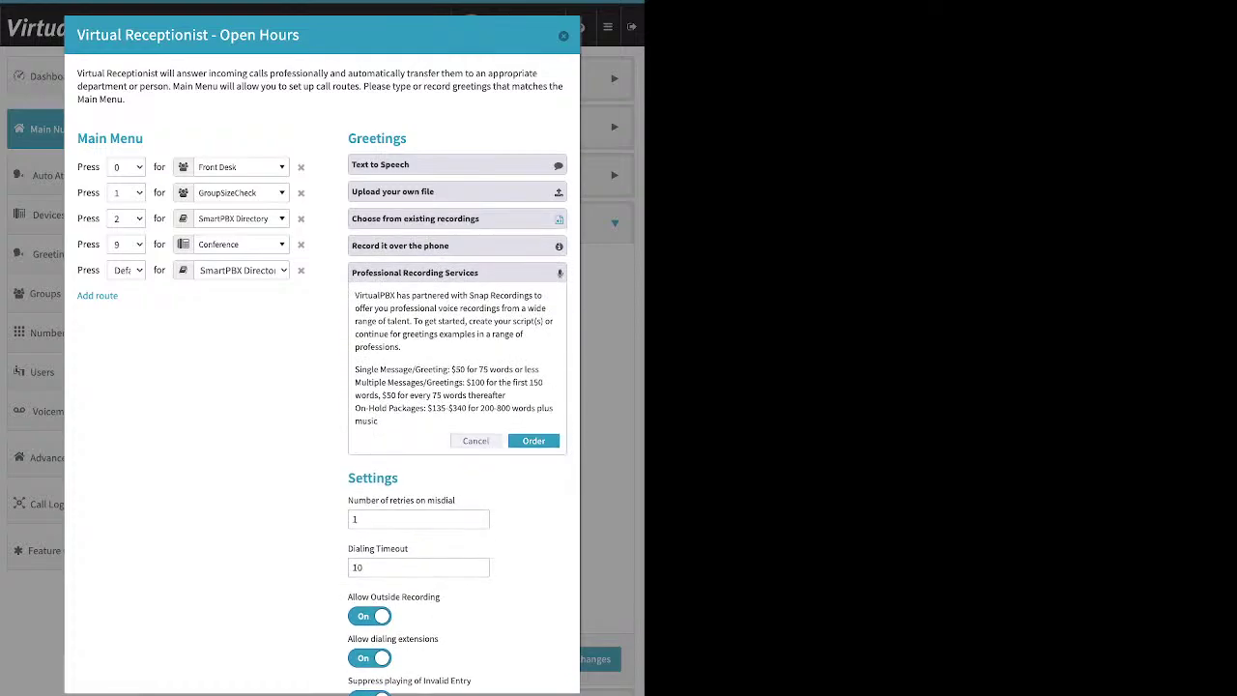
pyautogui.click(400, 246)
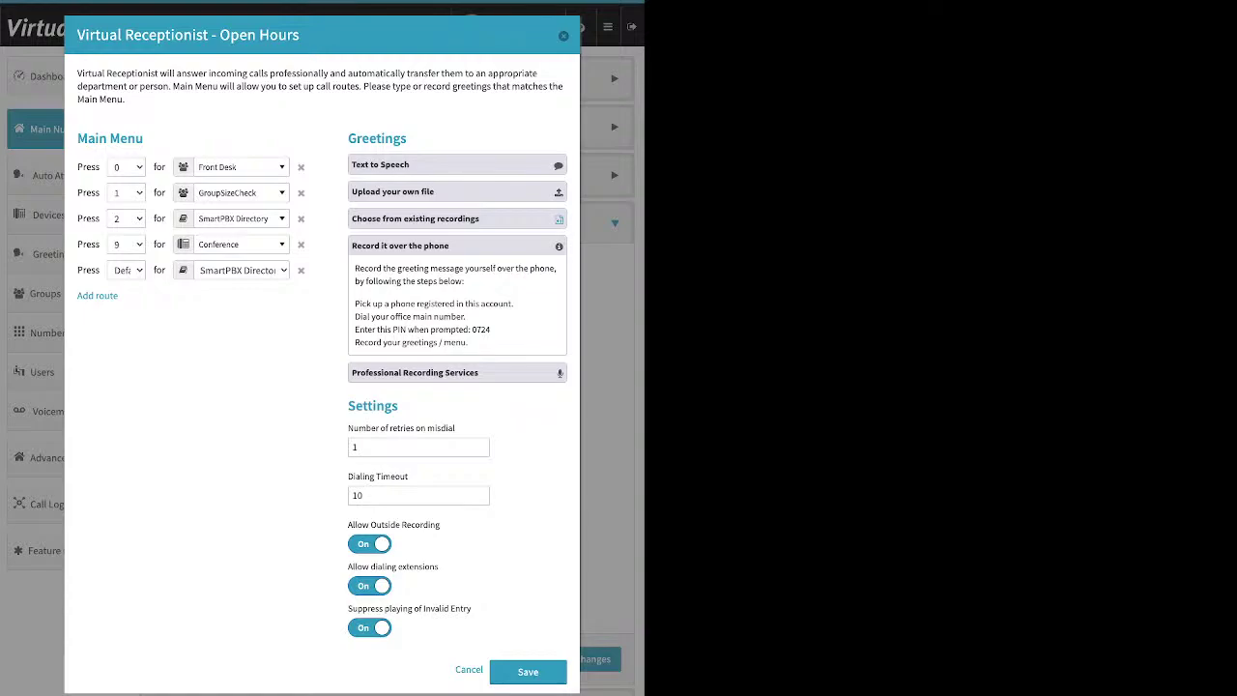
pyautogui.moveTo(355, 303); pyautogui.dragTo(512, 303)
pyautogui.moveTo(440, 525); pyautogui.dragTo(348, 524)
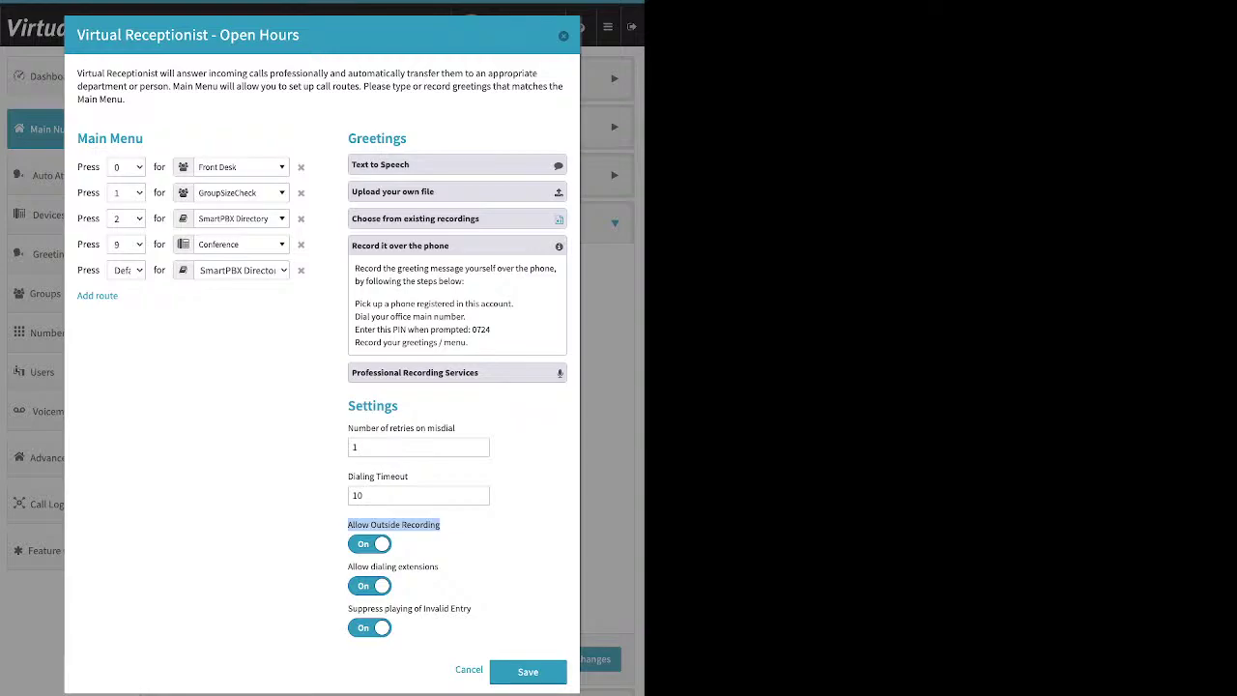
pyautogui.moveTo(491, 330); pyautogui.dragTo(471, 329)
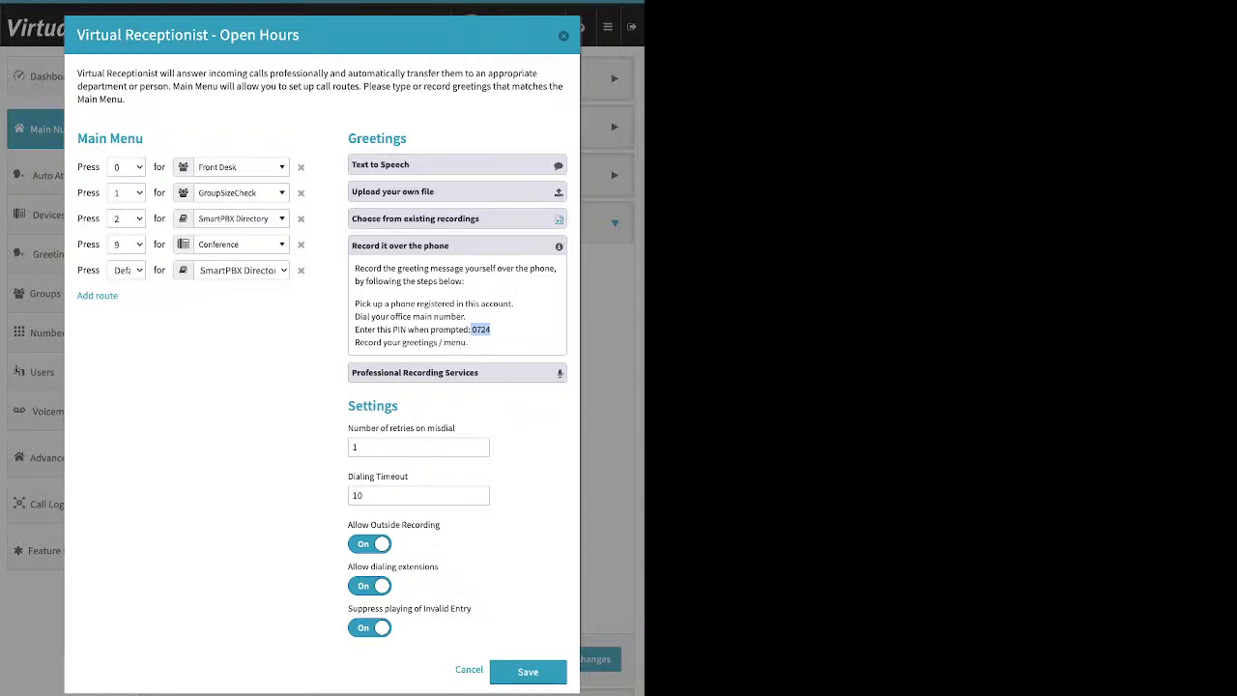
# Step: Re-expand 'Choose from existing recordings' to show Dontworrybehappy.mp3 as the greeting choice
pyautogui.click(415, 218)
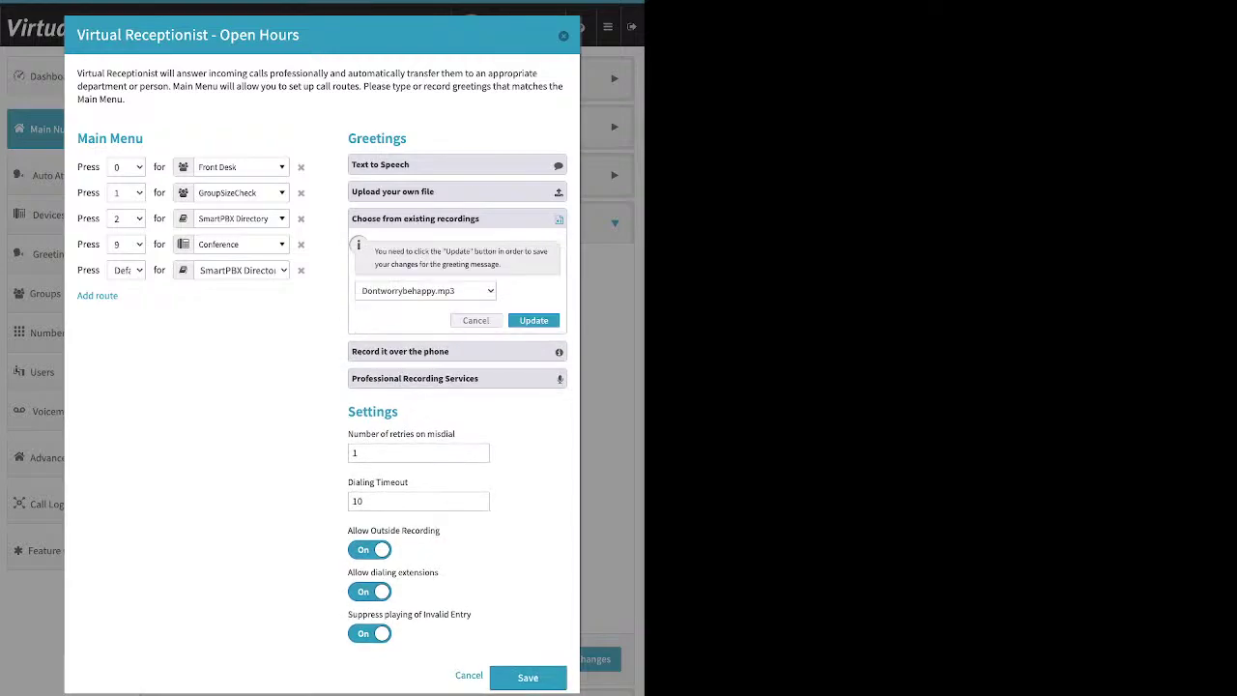
# Step: Collapse existing recordings, Professional Recording Services and Upload your own file greeting sections
pyautogui.click(415, 218)
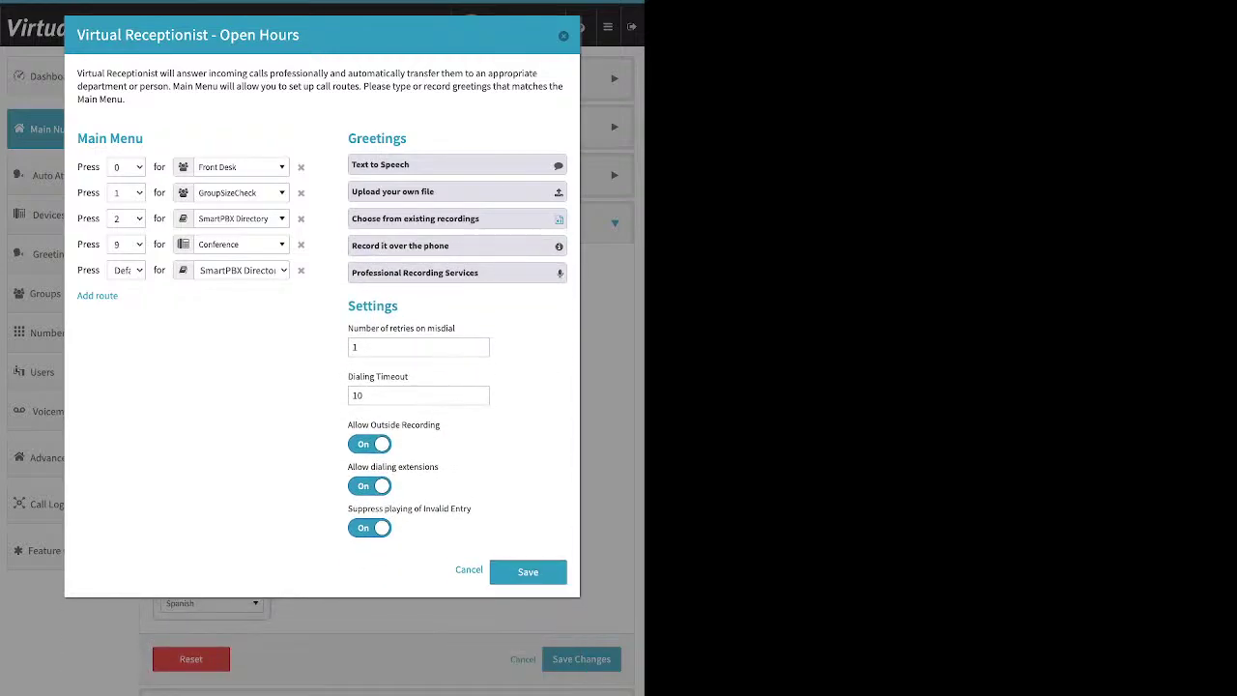
pyautogui.click(415, 272)
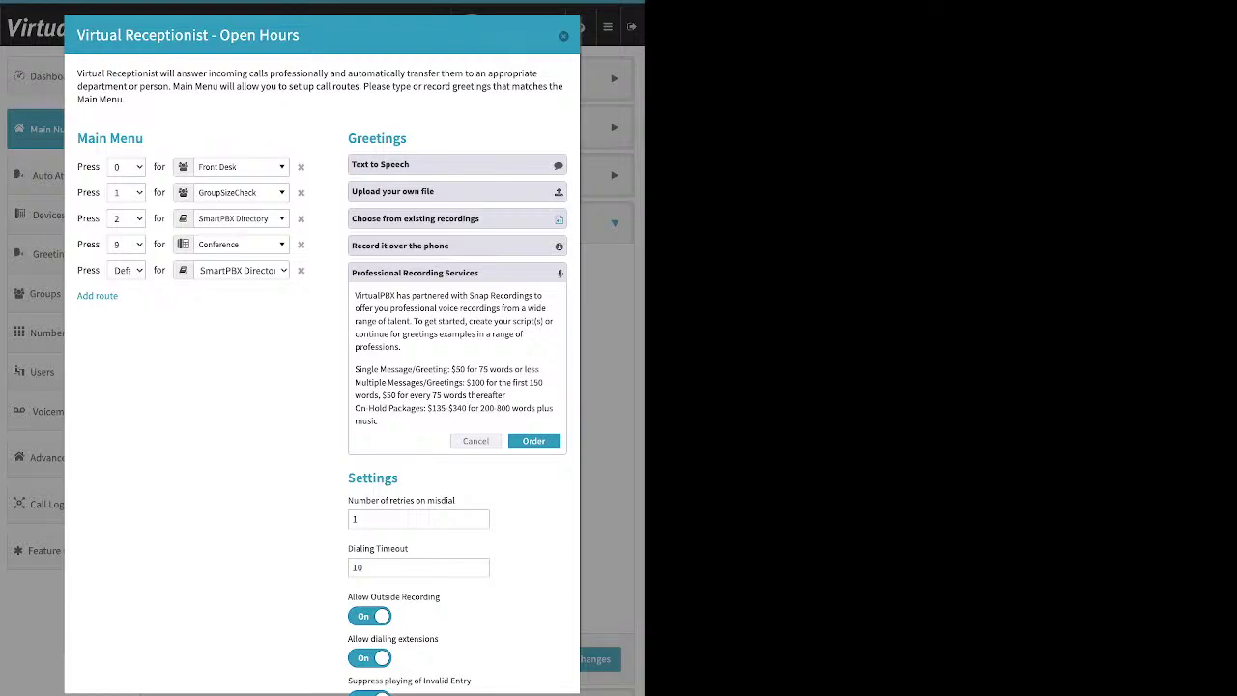
pyautogui.click(457, 191)
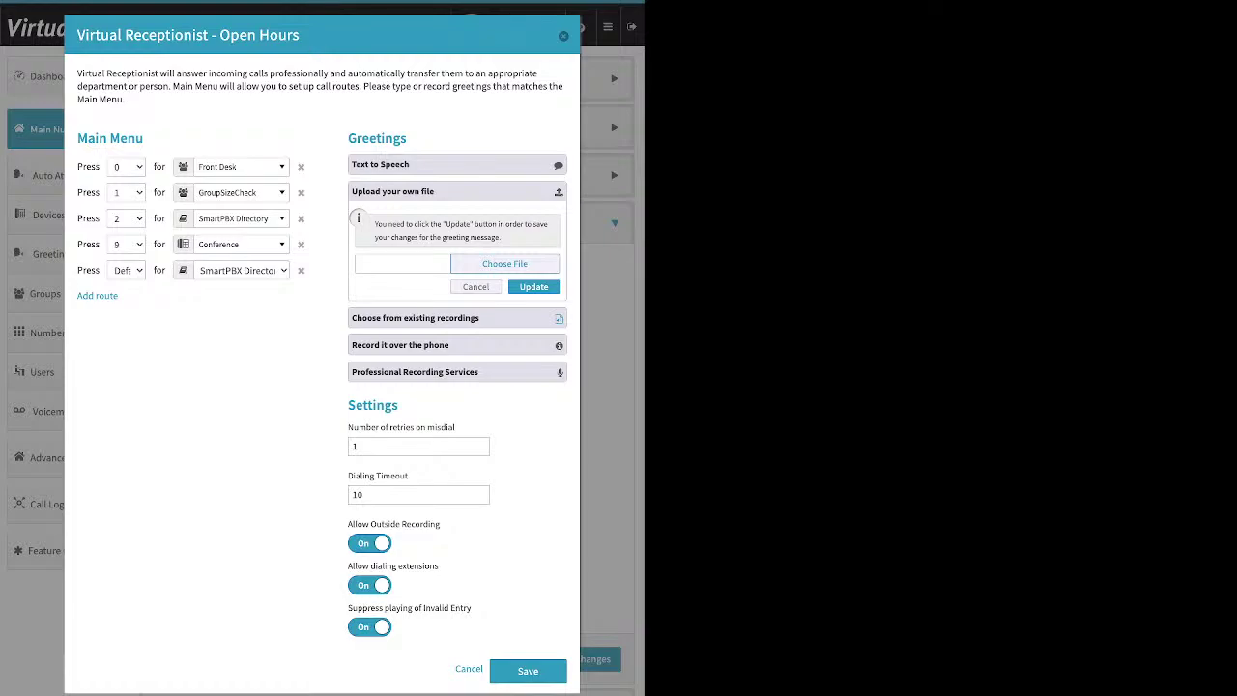
pyautogui.click(475, 287)
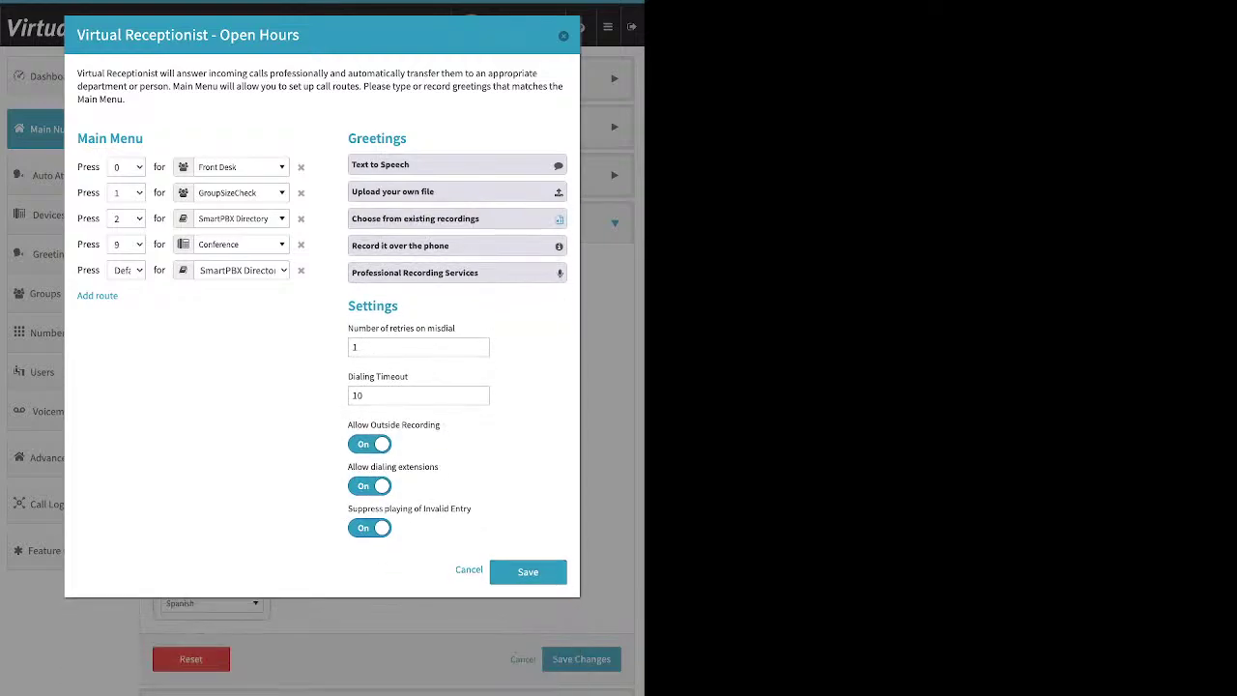
pyautogui.moveTo(347, 327); pyautogui.dragTo(455, 328)
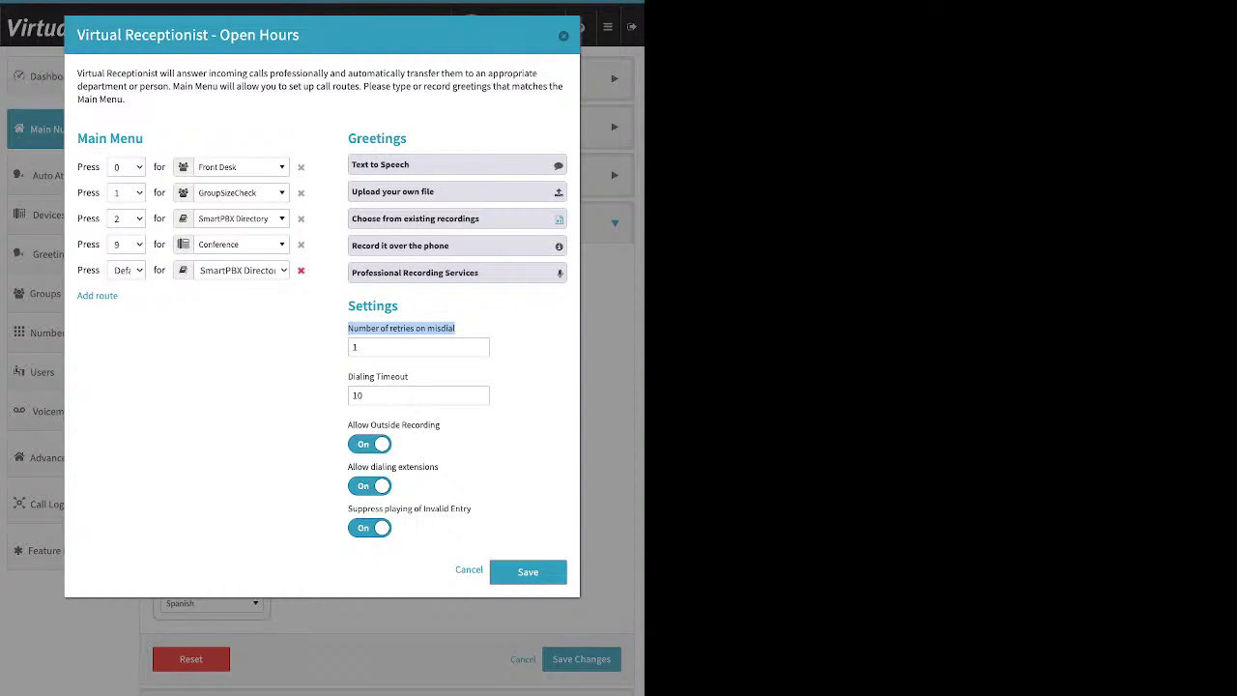
# Step: Delete the Default → SmartPBX Directory route from the Open Hours main menu
pyautogui.click(300, 269)
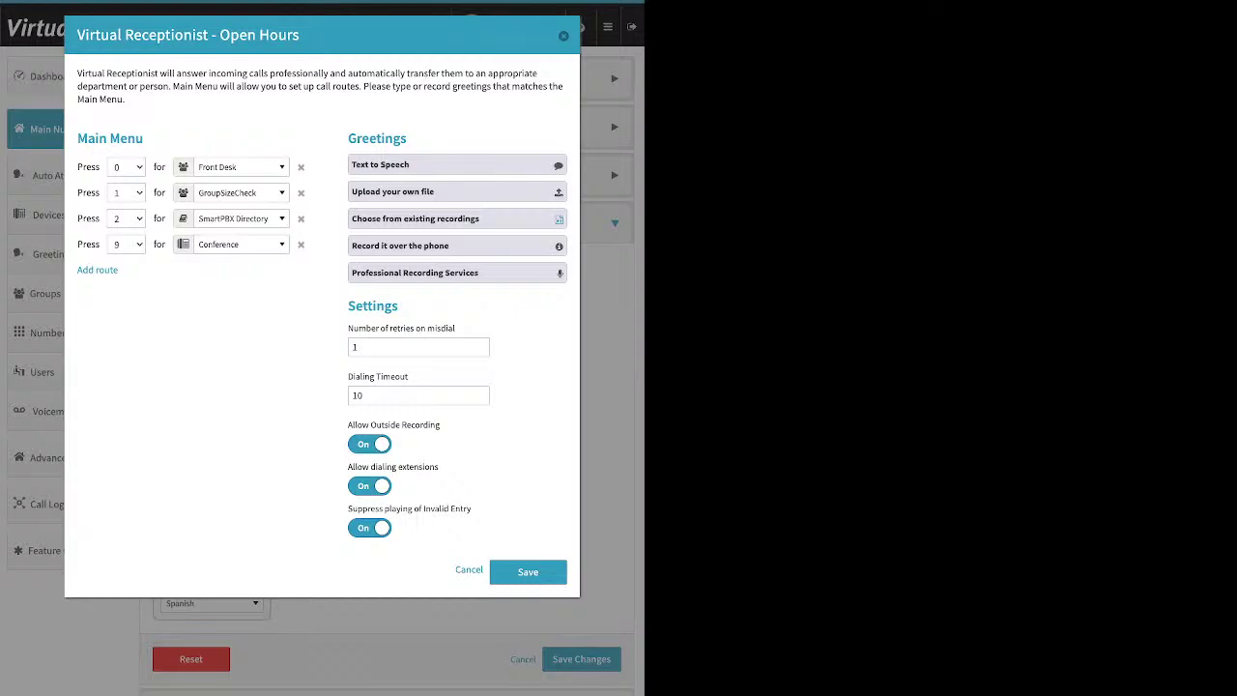
pyautogui.moveTo(348, 377); pyautogui.dragTo(409, 377)
# Step: Keep Dialing Timeout at 10 and switch Allow dialing extensions to Off
pyautogui.click(364, 395)
pyautogui.press('Tab')
pyautogui.tripleClick(394, 466)
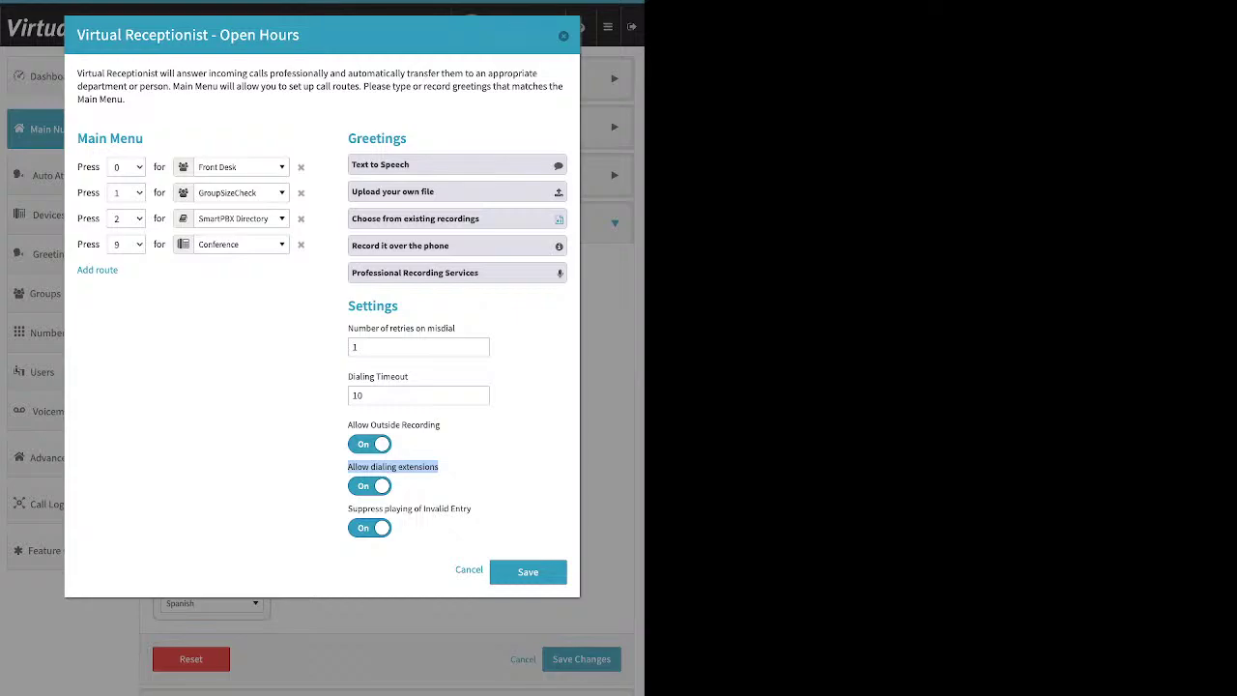
pyautogui.click(369, 486)
pyautogui.click(462, 472)
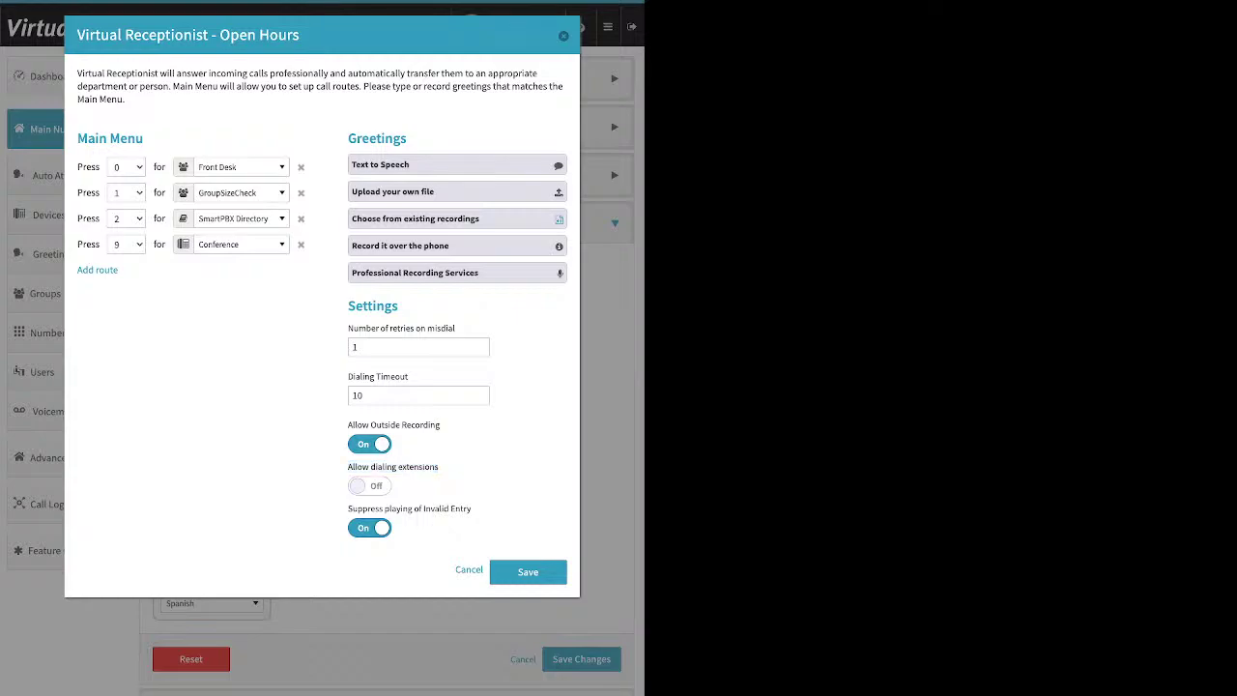
pyautogui.moveTo(347, 508); pyautogui.dragTo(471, 509)
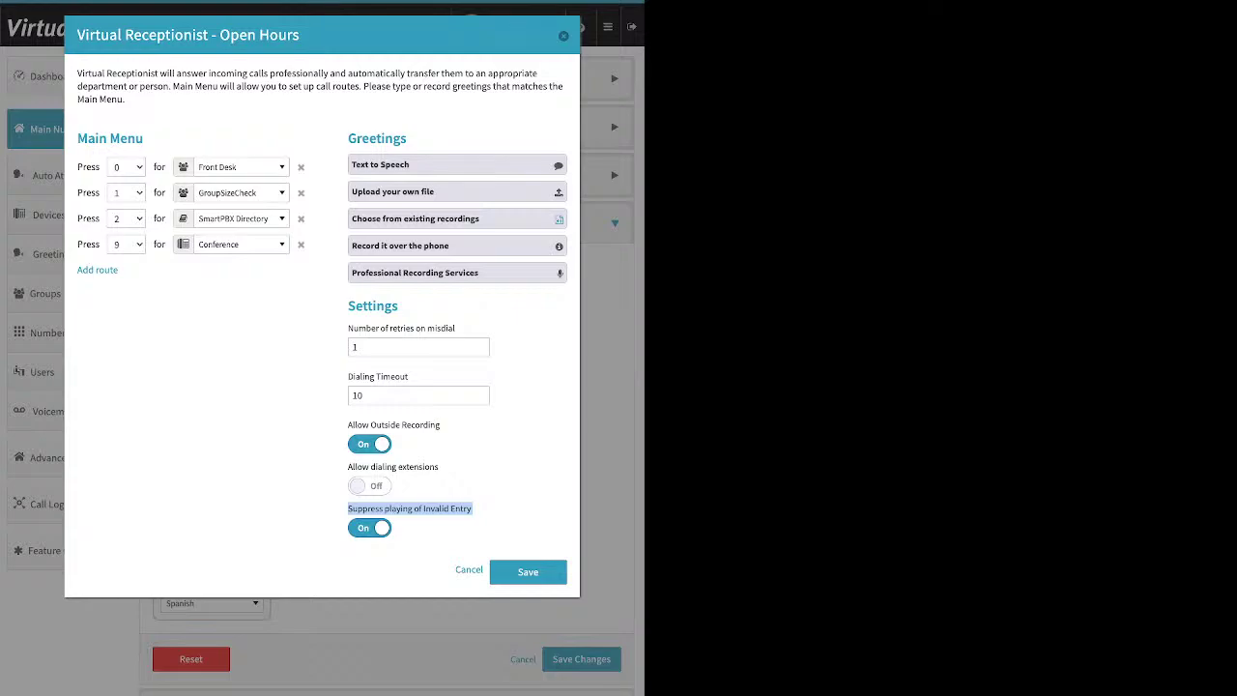
pyautogui.click(370, 527)
pyautogui.click(369, 528)
# Step: Save the Open Hours receptionist and call strategy, then expand Incoming Call Handling again
pyautogui.click(528, 572)
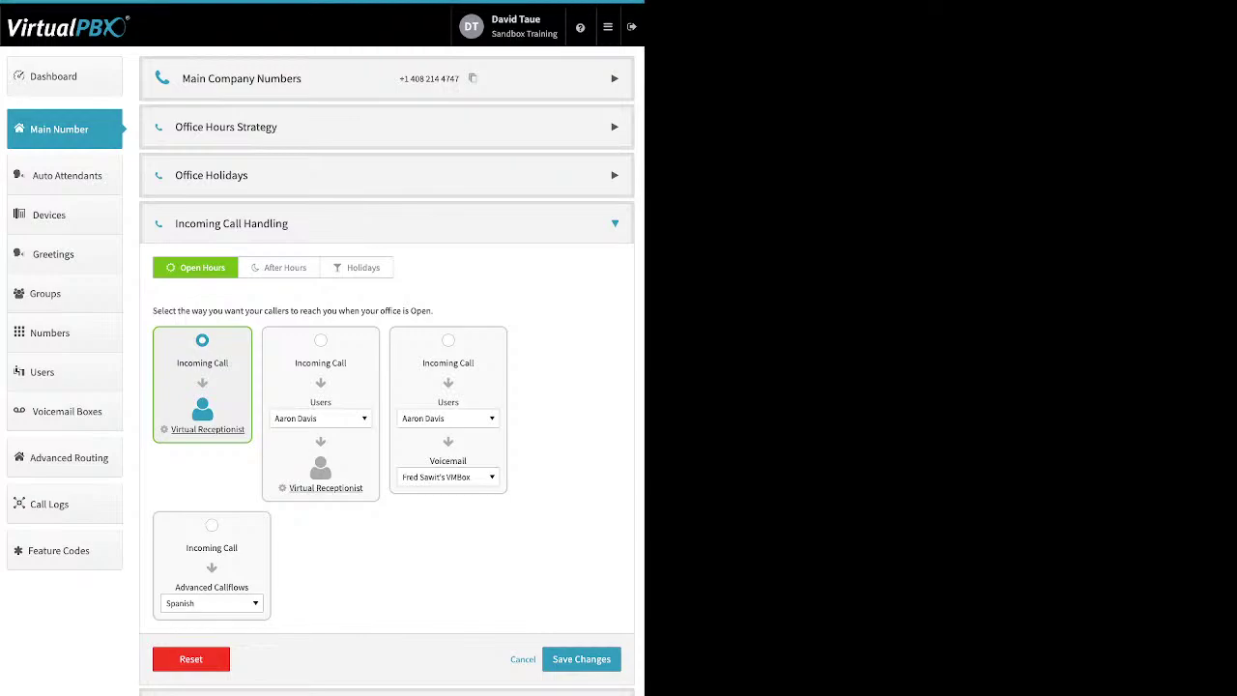
pyautogui.click(580, 658)
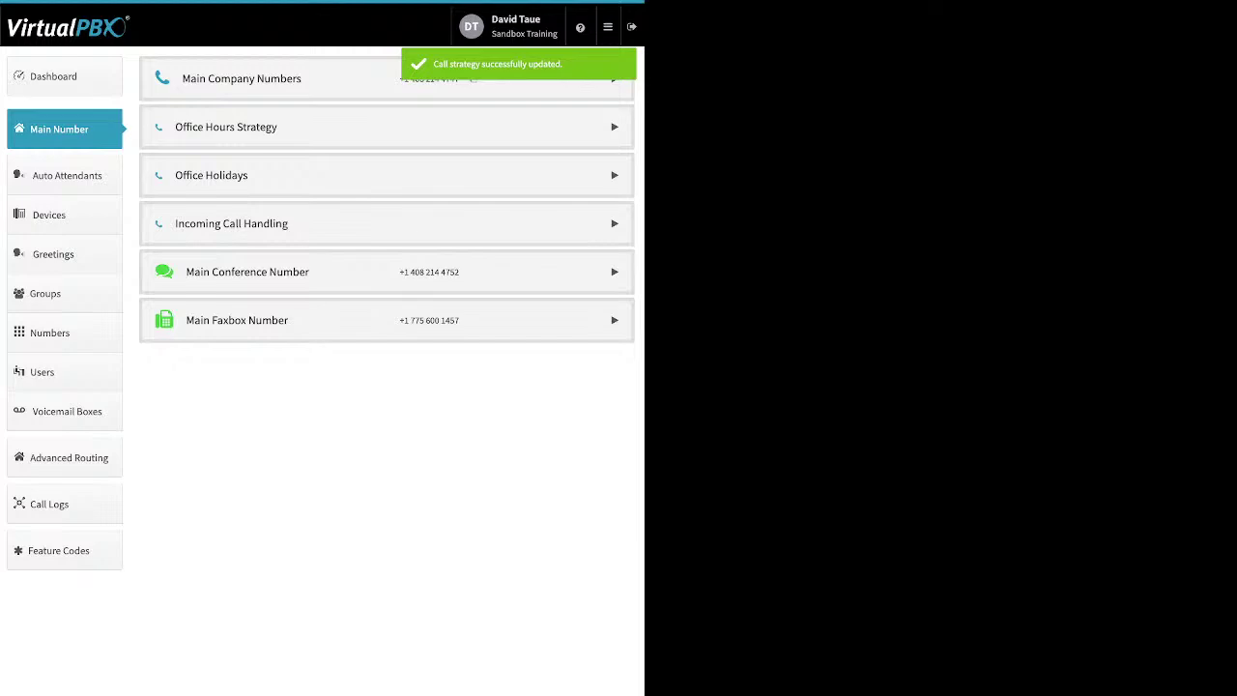
pyautogui.click(253, 223)
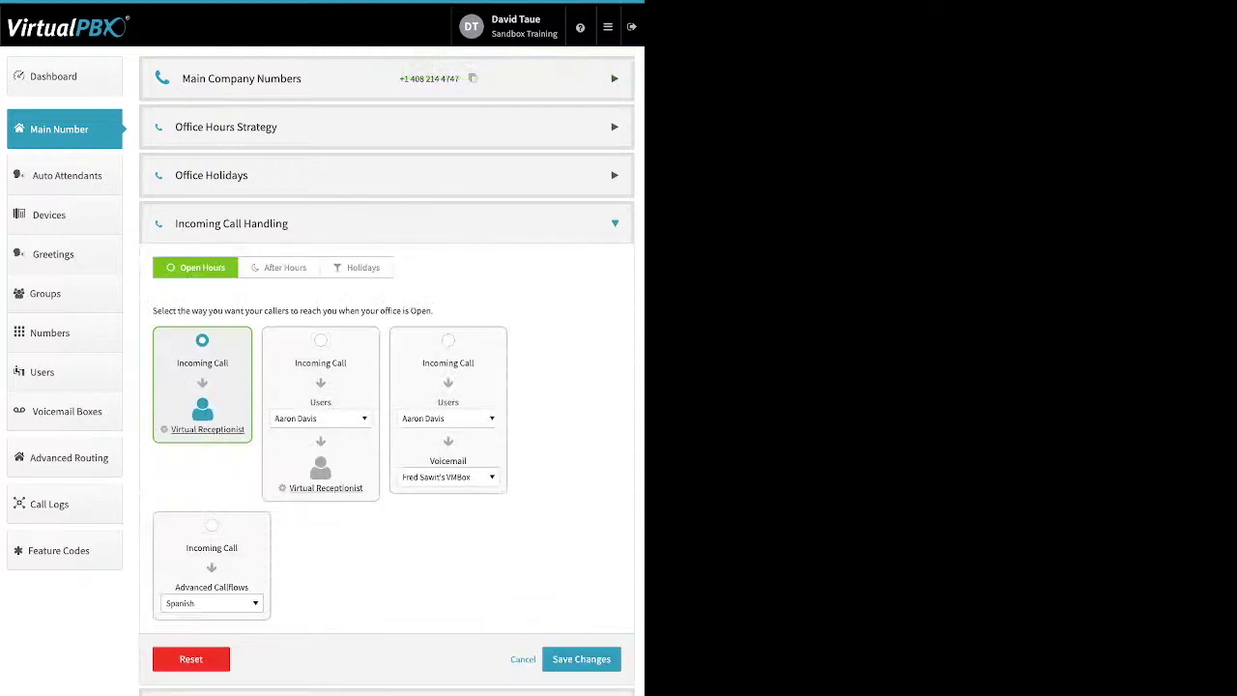
# Step: Choose the Users → Virtual Receptionist card for Open Hours calls and close its dialog
pyautogui.click(320, 340)
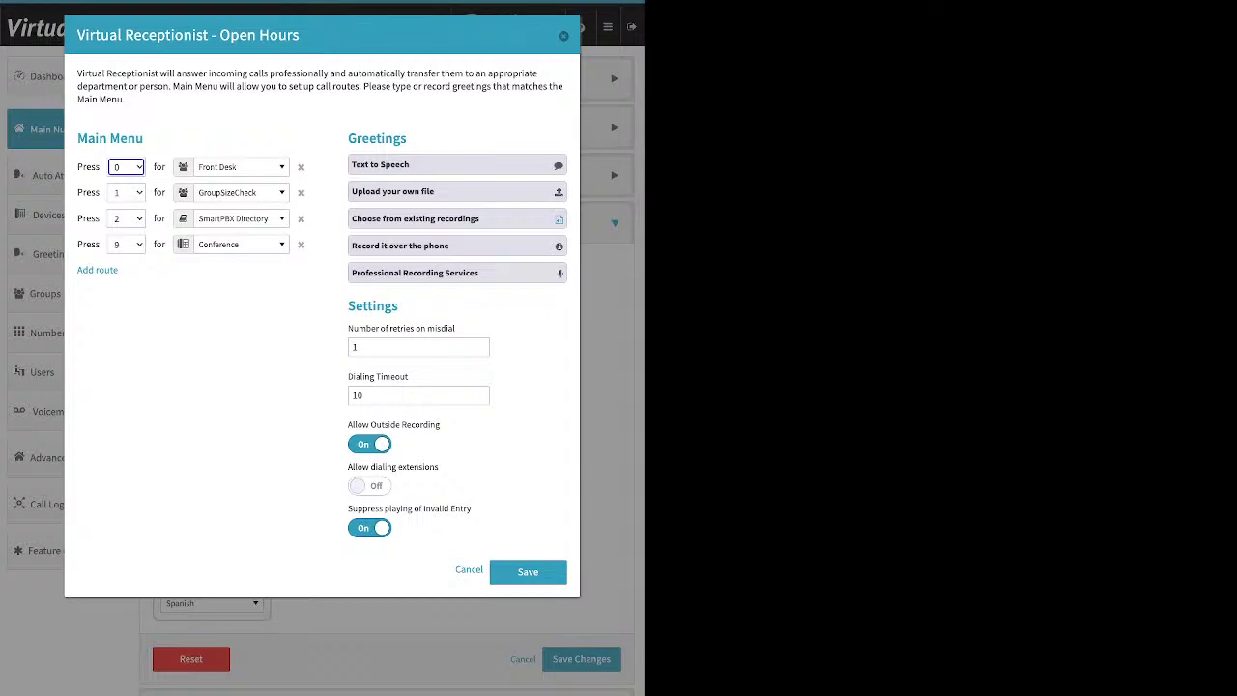
pyautogui.press('Escape')
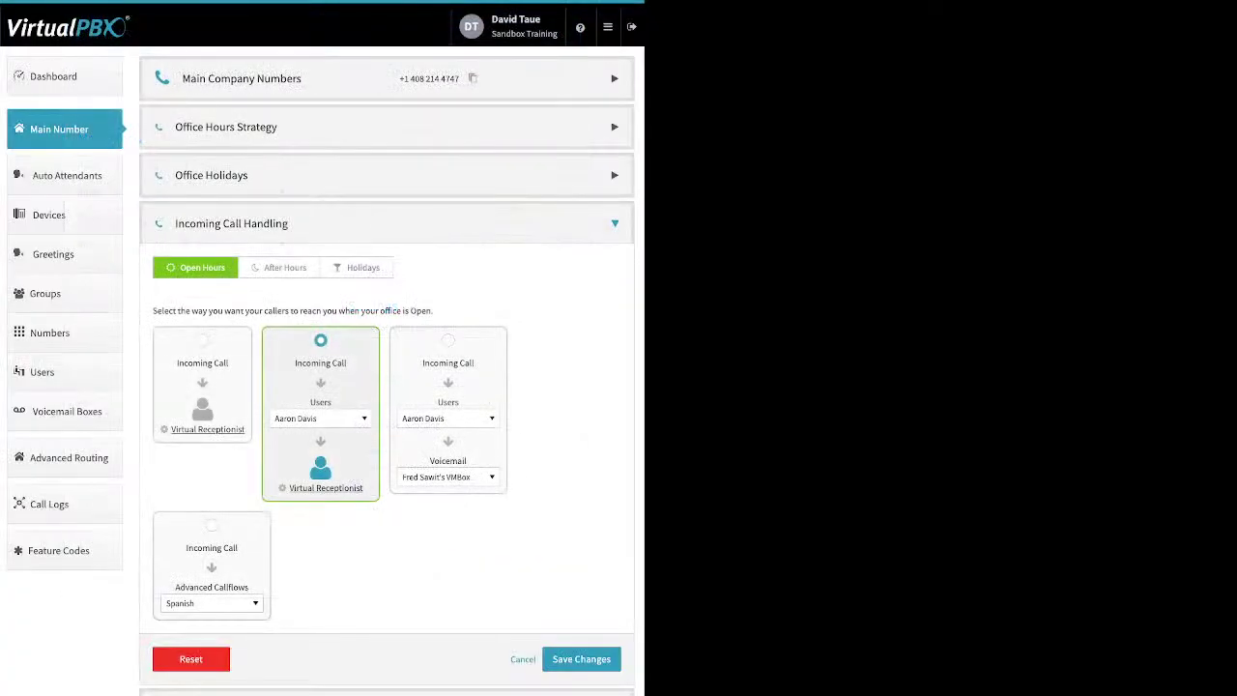
# Step: On the After Hours tab, choose the Users → Virtual Receptionist card and close its dialog
pyautogui.click(279, 266)
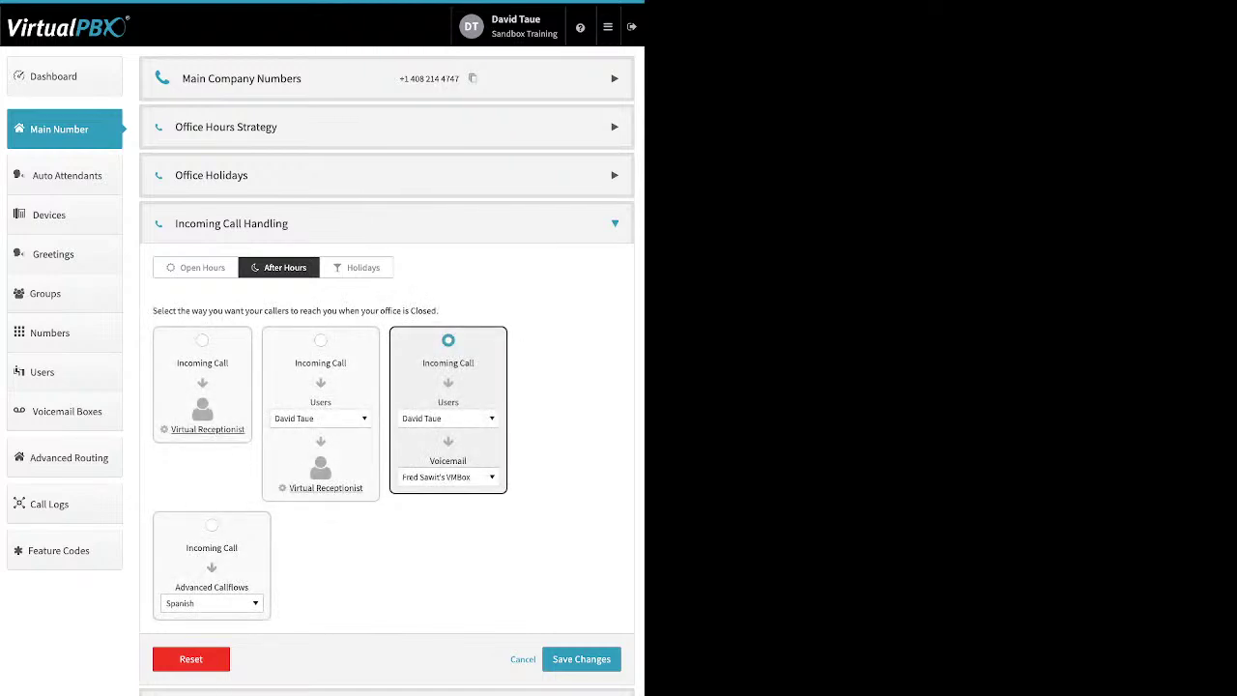
pyautogui.click(326, 487)
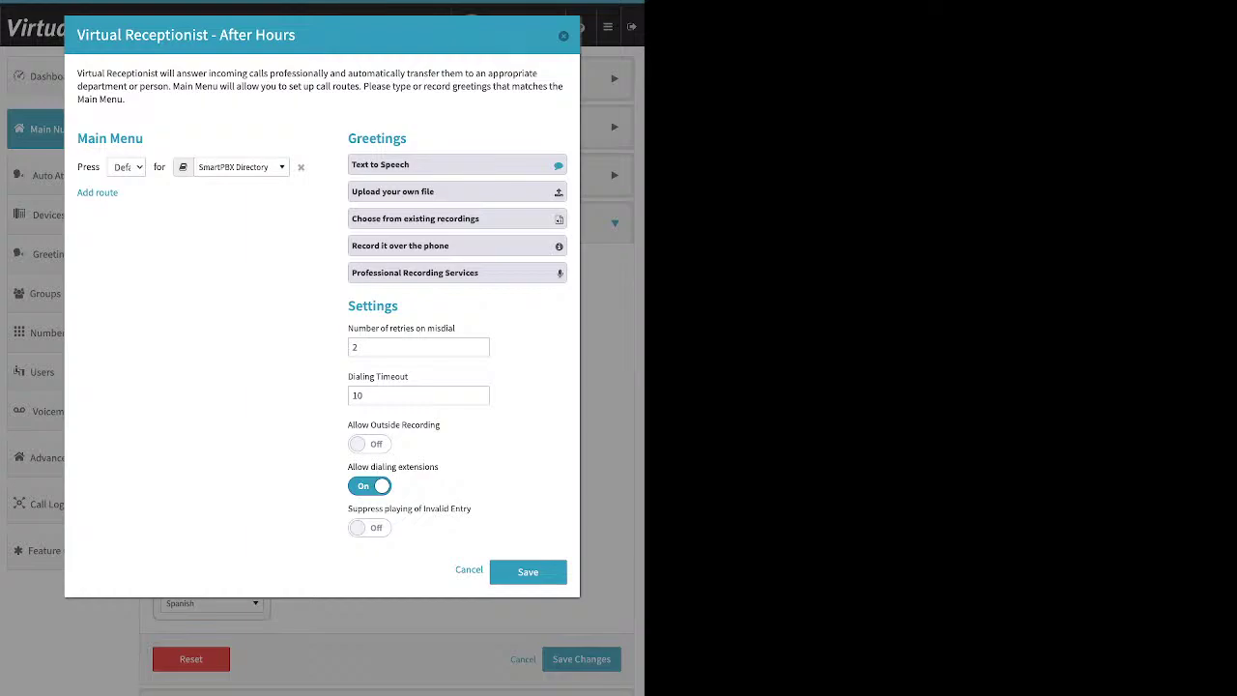
pyautogui.press('Escape')
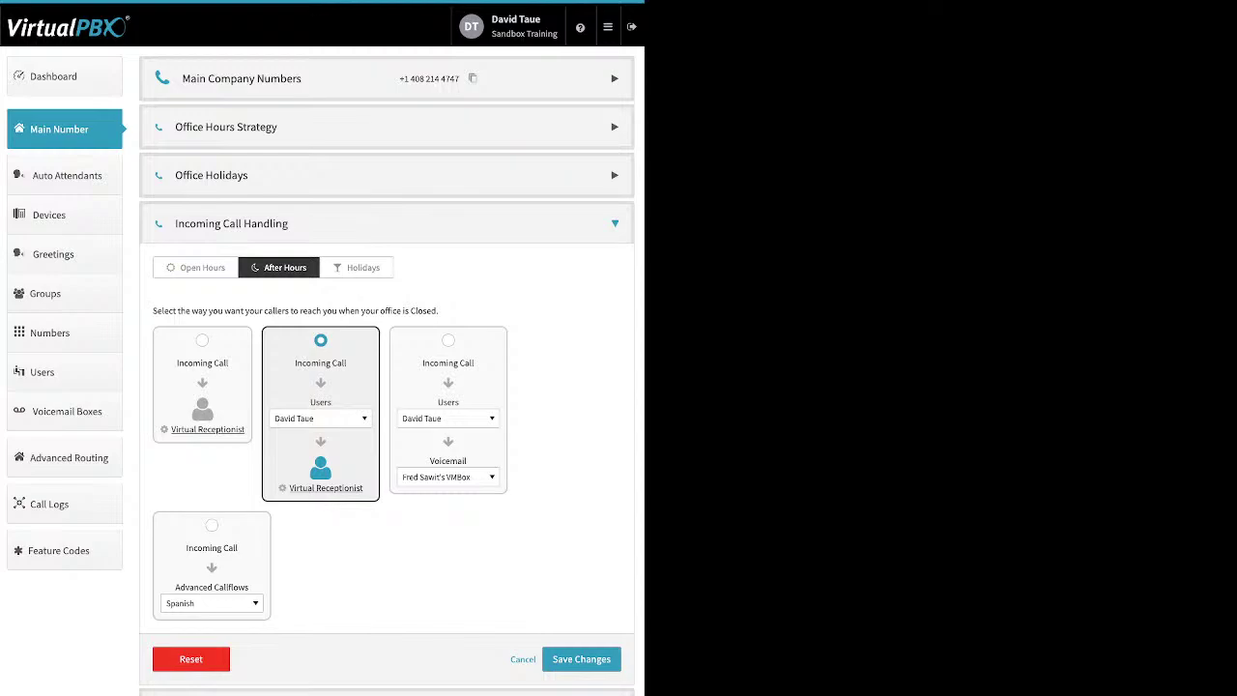
# Step: Pick the Trainee group in the after-hours dropdown, then select the Users/Voicemail card
pyautogui.click(320, 418)
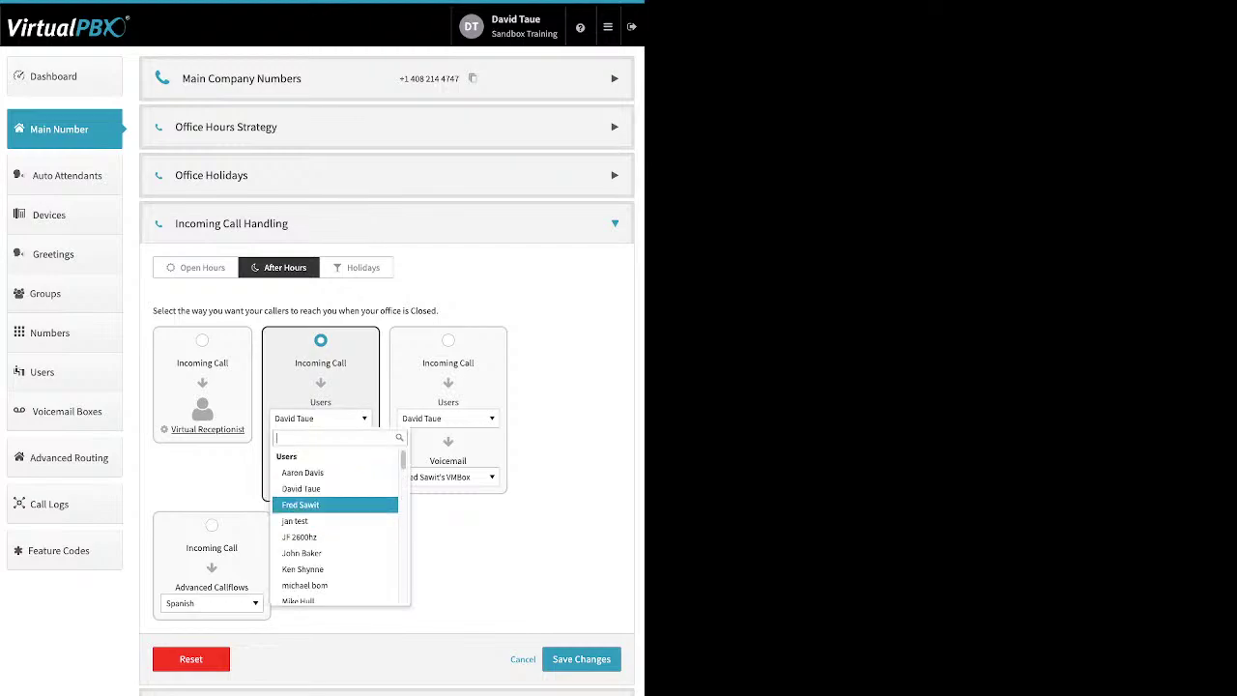
pyautogui.scroll(-2, 334, 522)
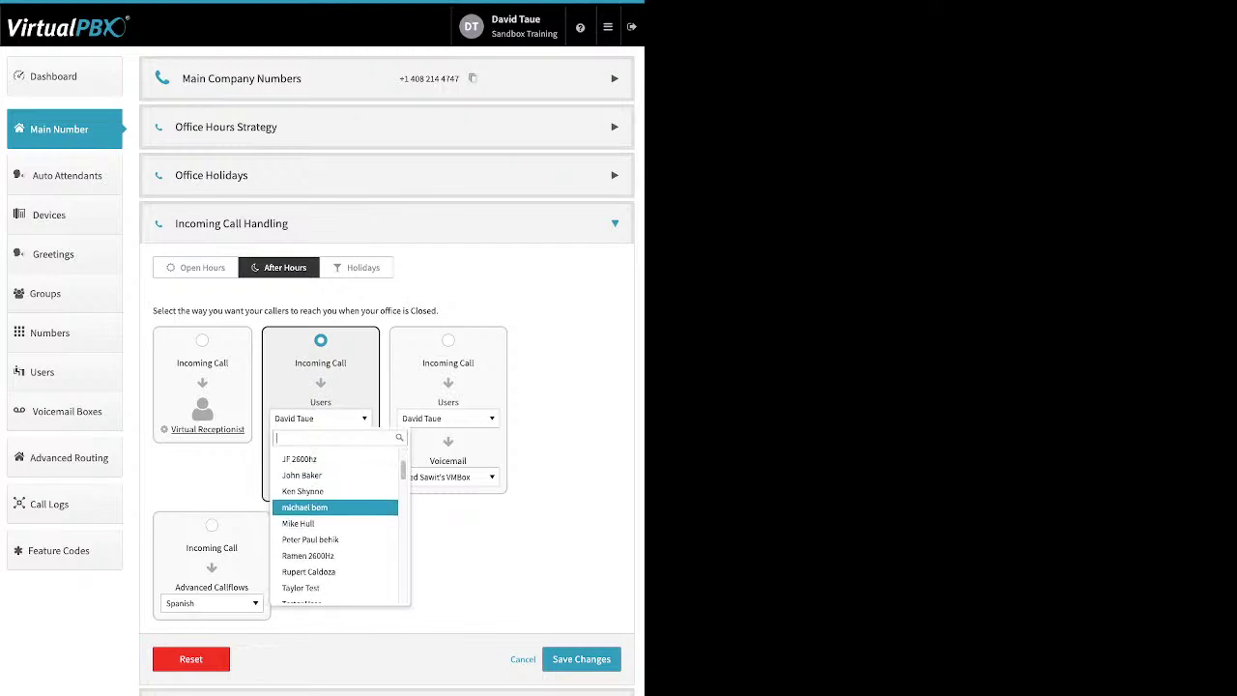
pyautogui.scroll(-3, 334, 522)
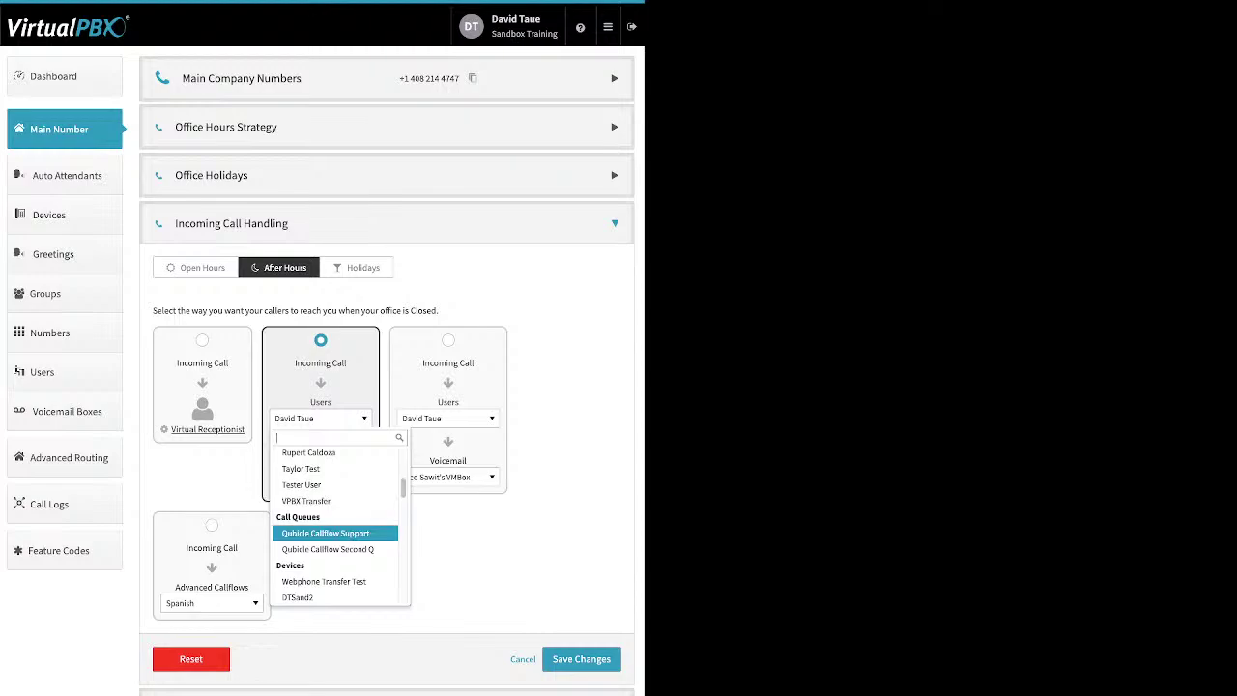
pyautogui.scroll(-4, 334, 522)
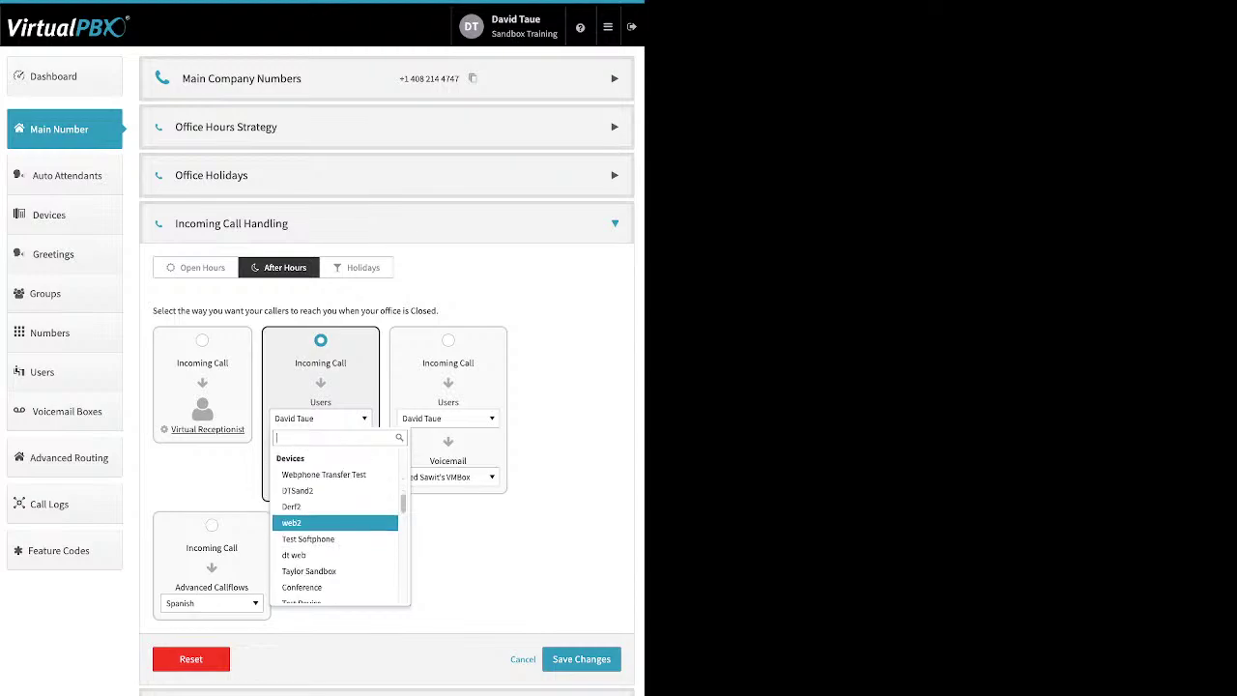
pyautogui.scroll(-5, 334, 522)
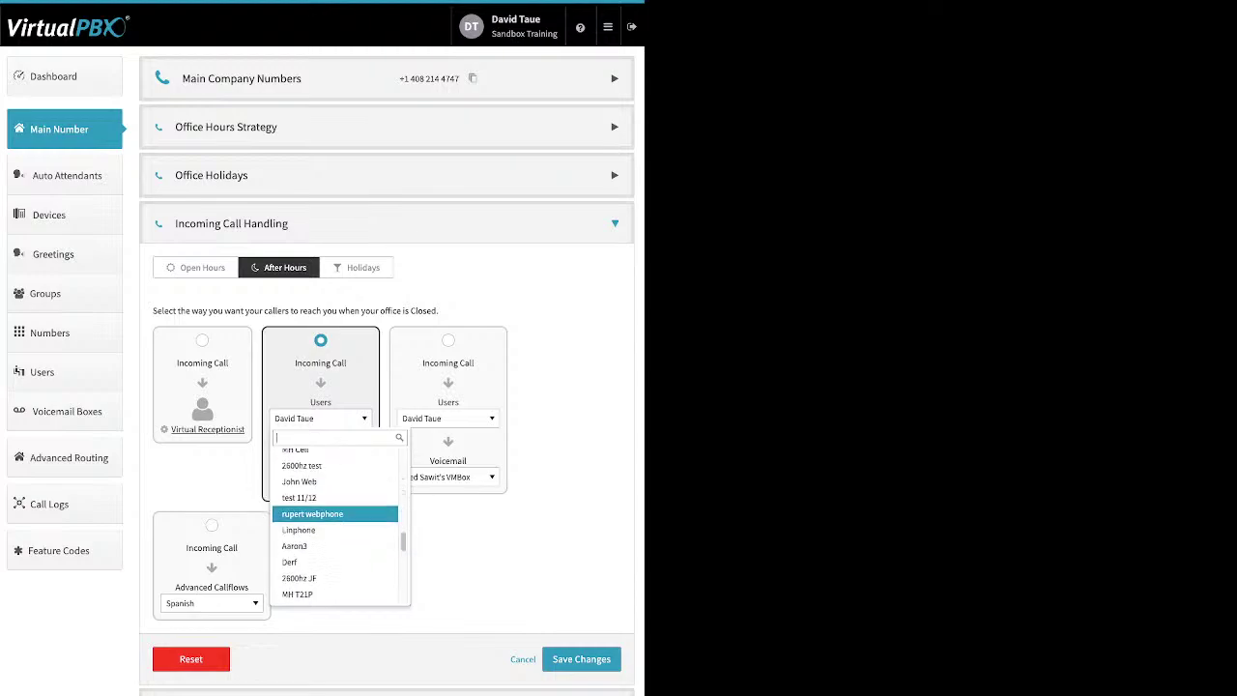
pyautogui.scroll(-1, 334, 511)
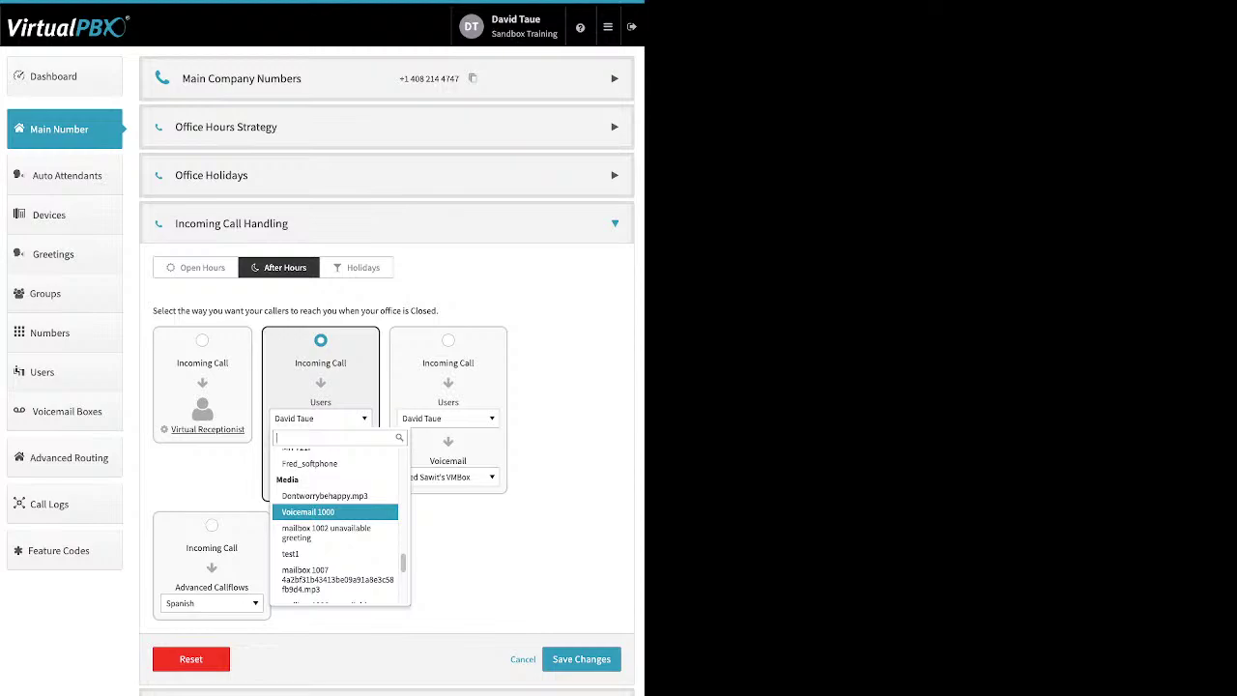
pyautogui.scroll(-6, 338, 512)
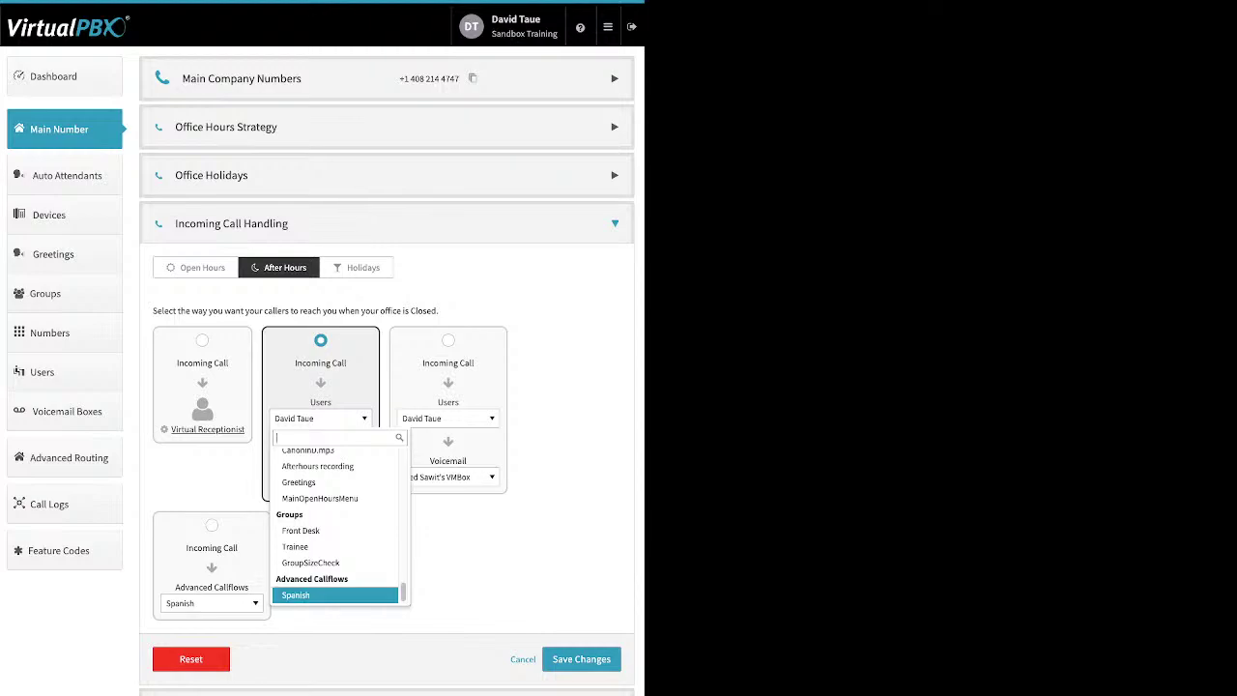
pyautogui.click(335, 546)
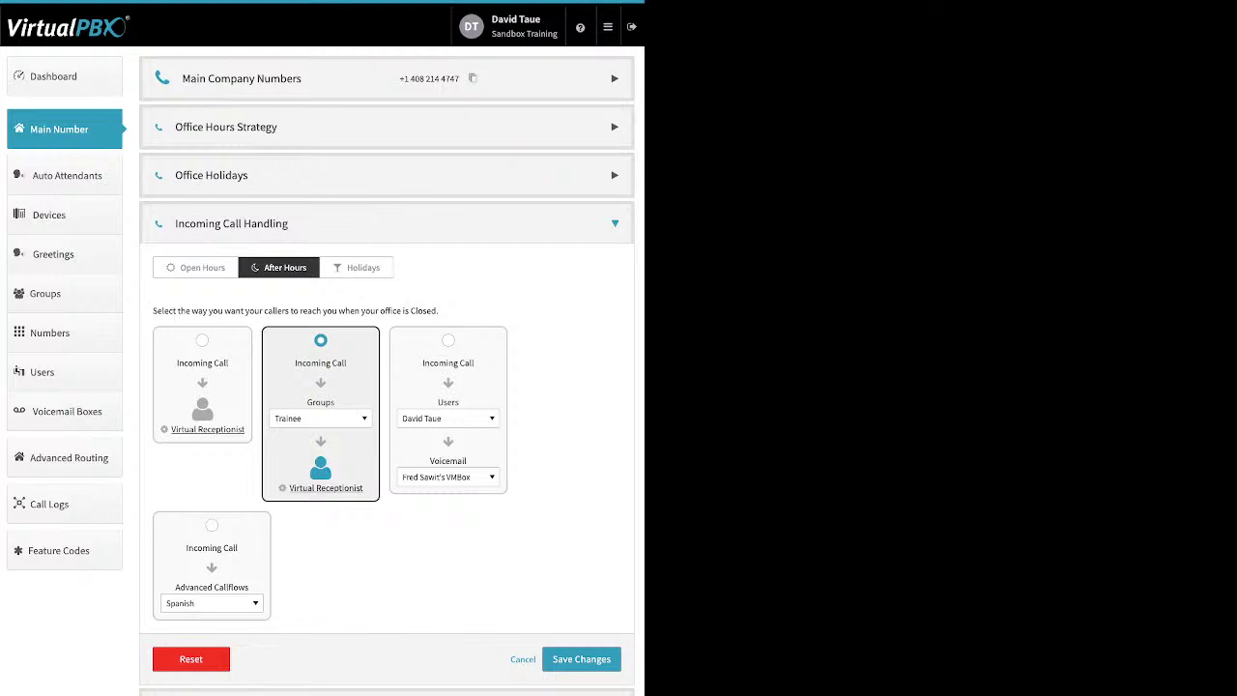
pyautogui.click(448, 340)
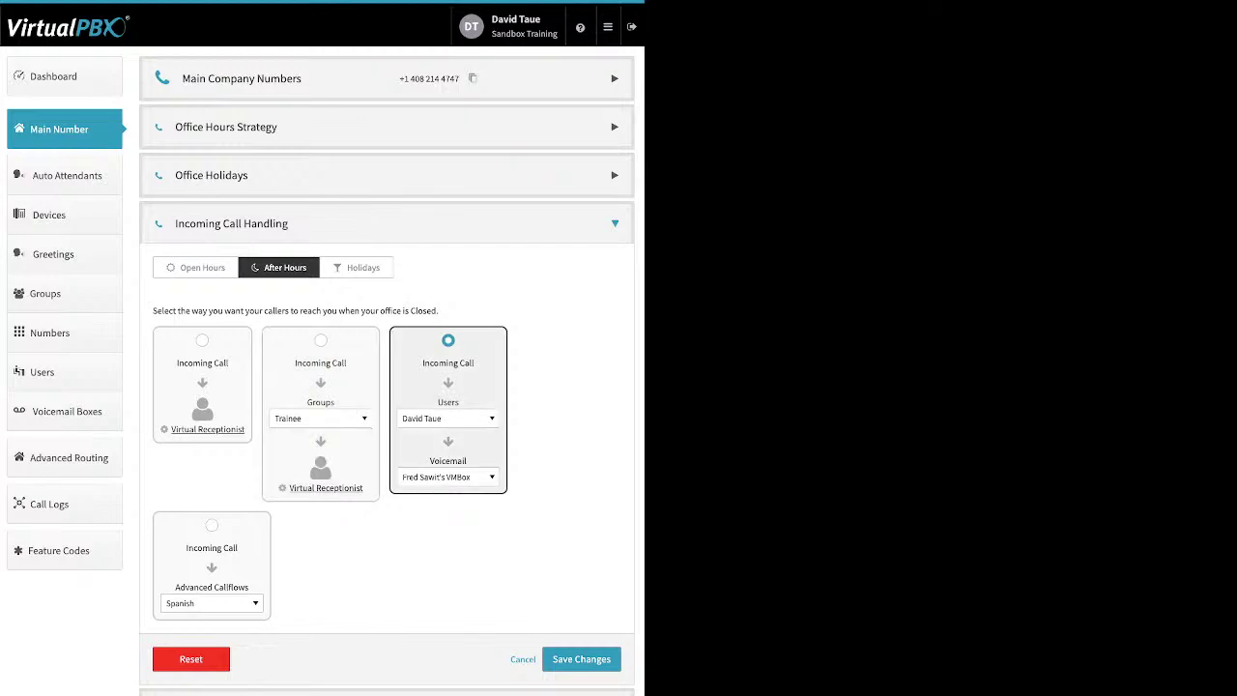
# Step: Check the users-to-ring list and the voicemail box list, leaving both unchanged
pyautogui.click(447, 417)
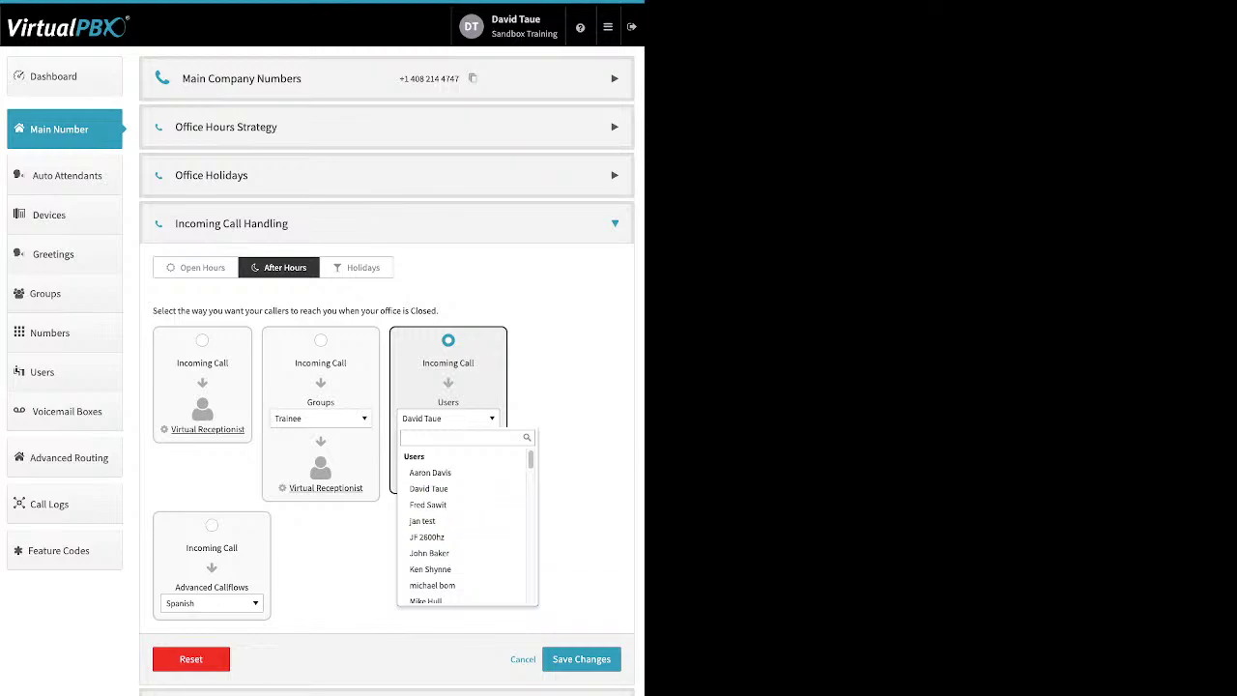
pyautogui.press('Escape')
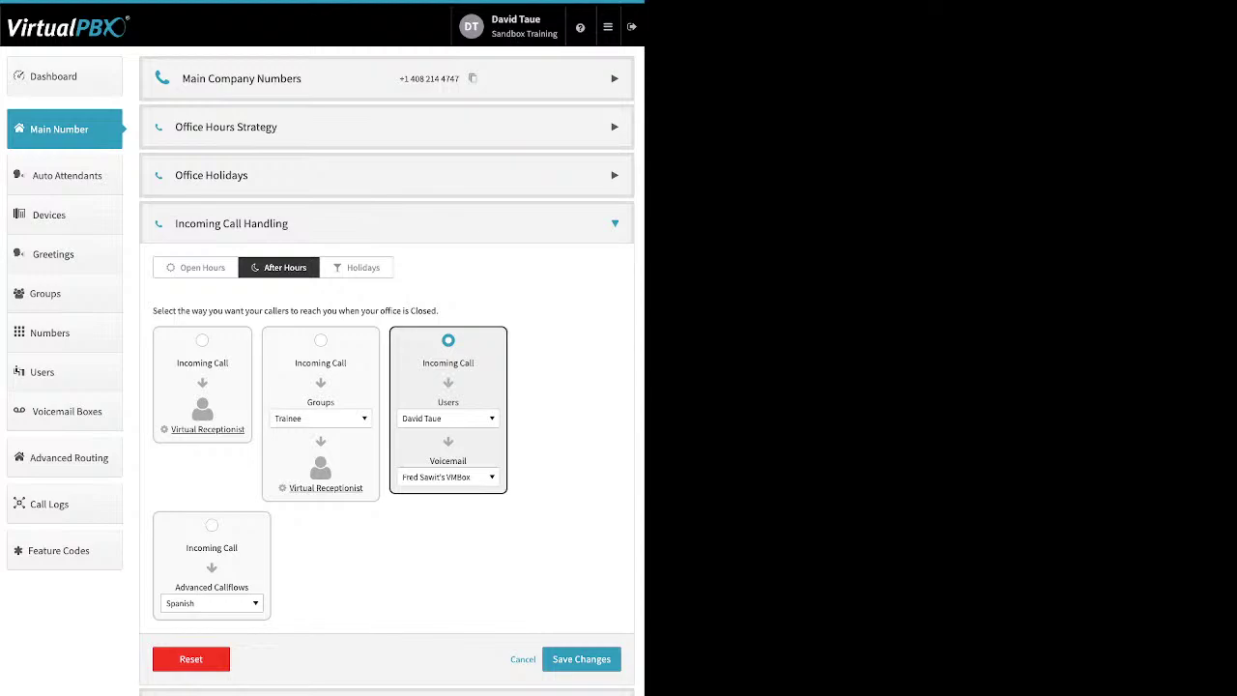
pyautogui.click(447, 477)
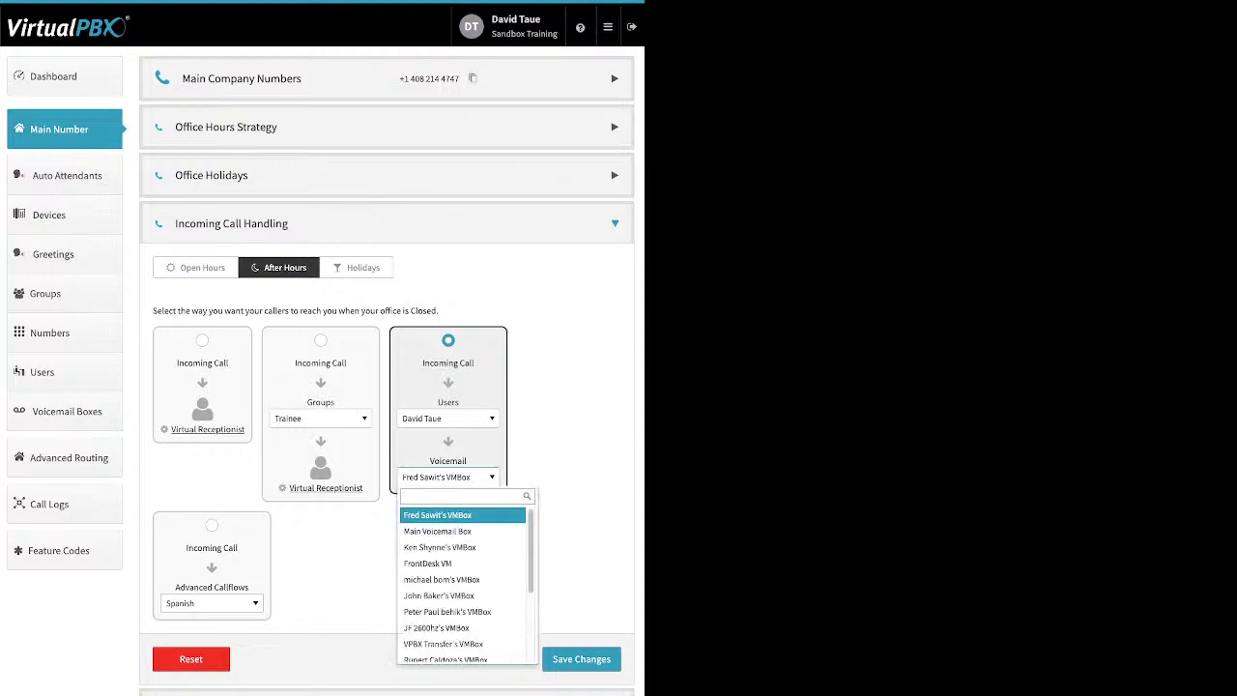
pyautogui.press('Escape')
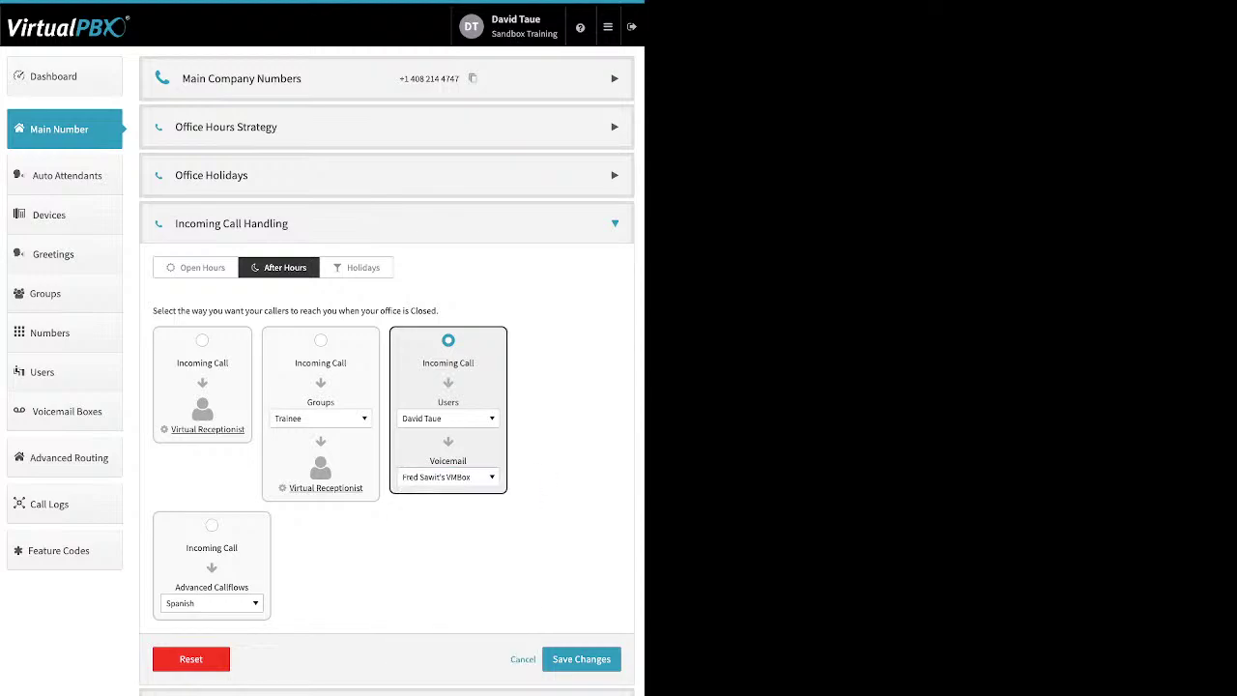
# Step: Set the destination to Skip to Voicemail and send after-hours calls to the Spanish advanced callflow
pyautogui.click(448, 419)
pyautogui.scroll(-10, 462, 526)
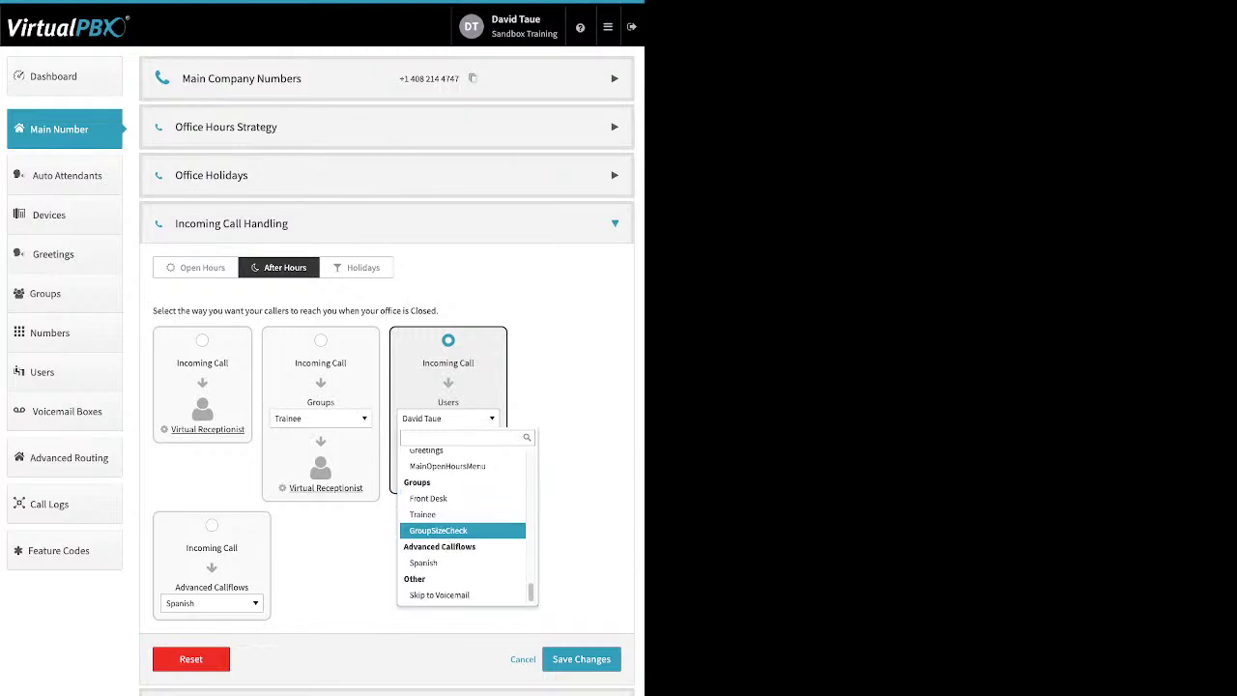
pyautogui.click(440, 594)
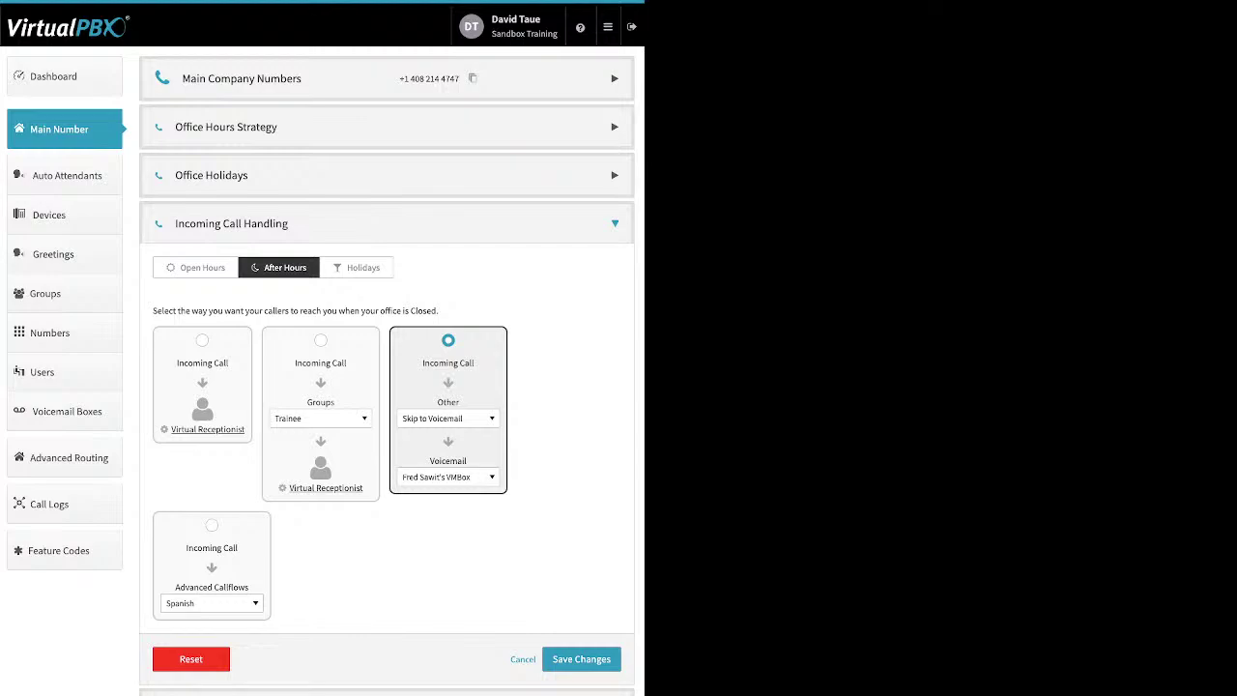
pyautogui.click(211, 524)
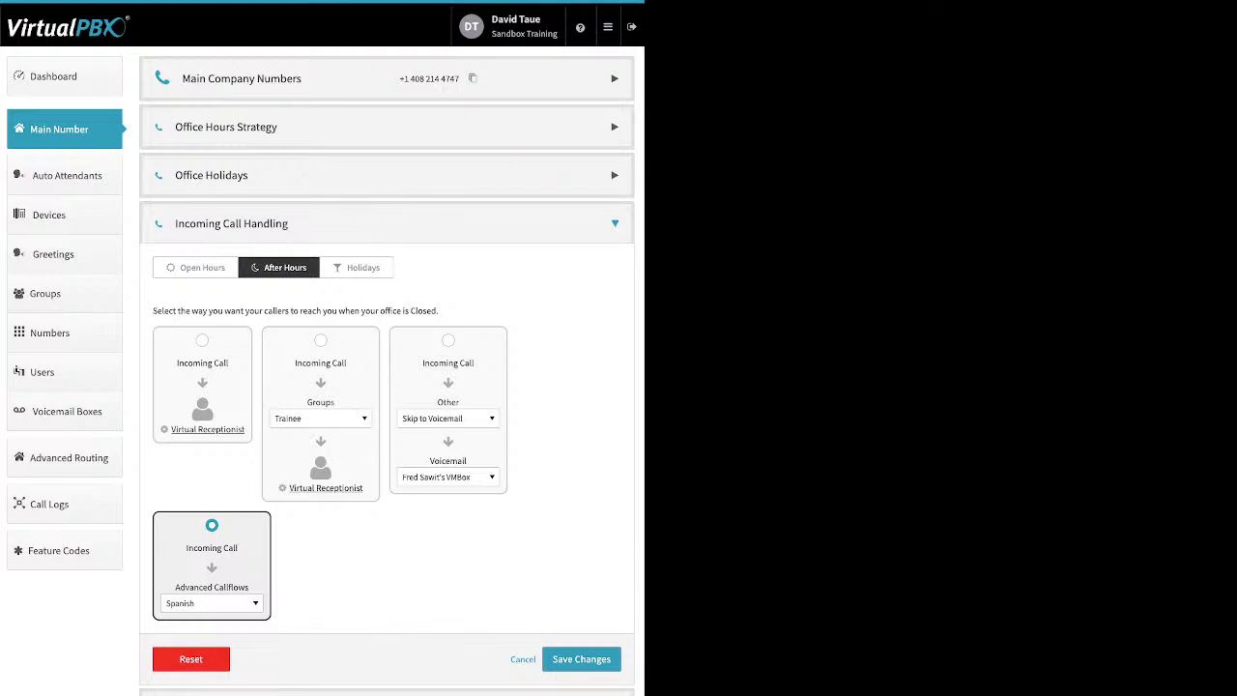
# Step: Keep Spanish as the callflow, switch after-hours routing to the Trainee group, and save the strategy
pyautogui.click(212, 603)
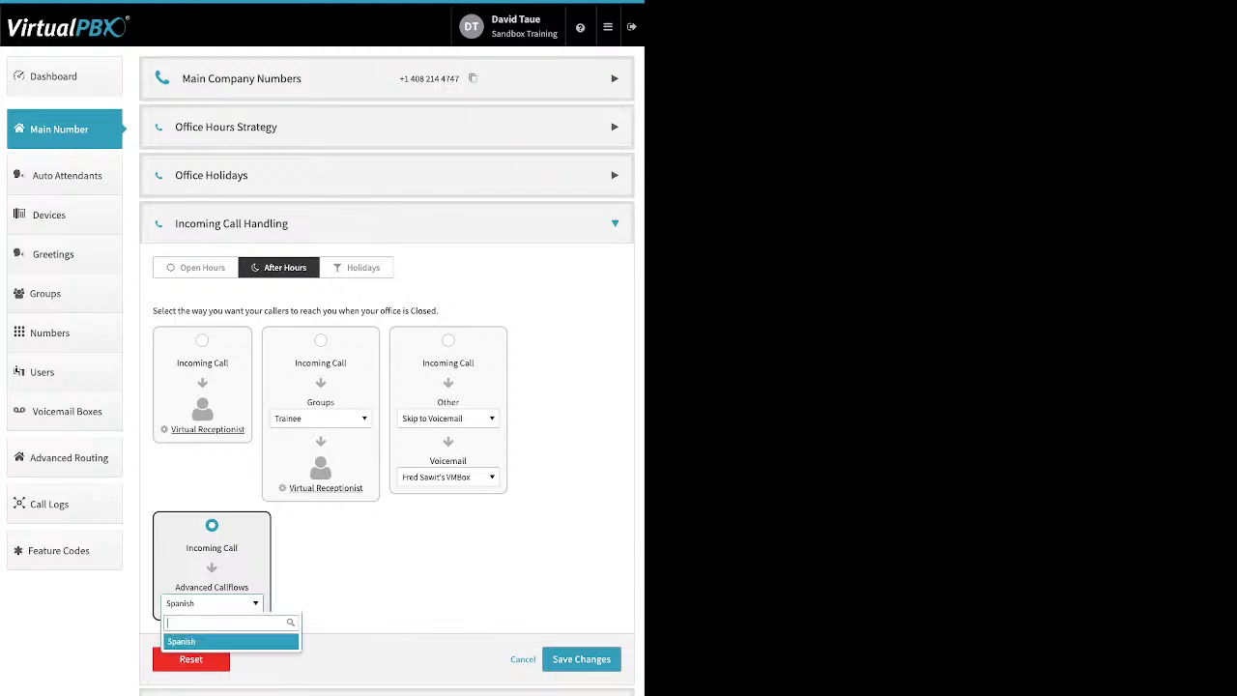
pyautogui.press('Return')
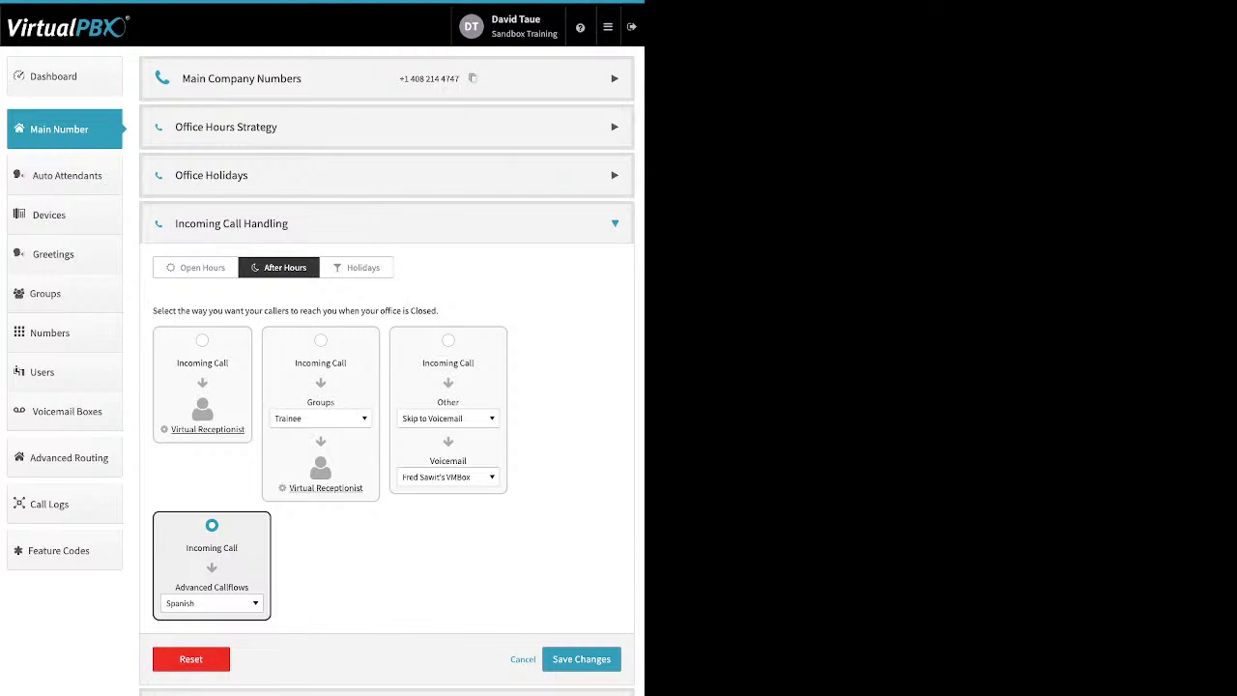
pyautogui.click(320, 341)
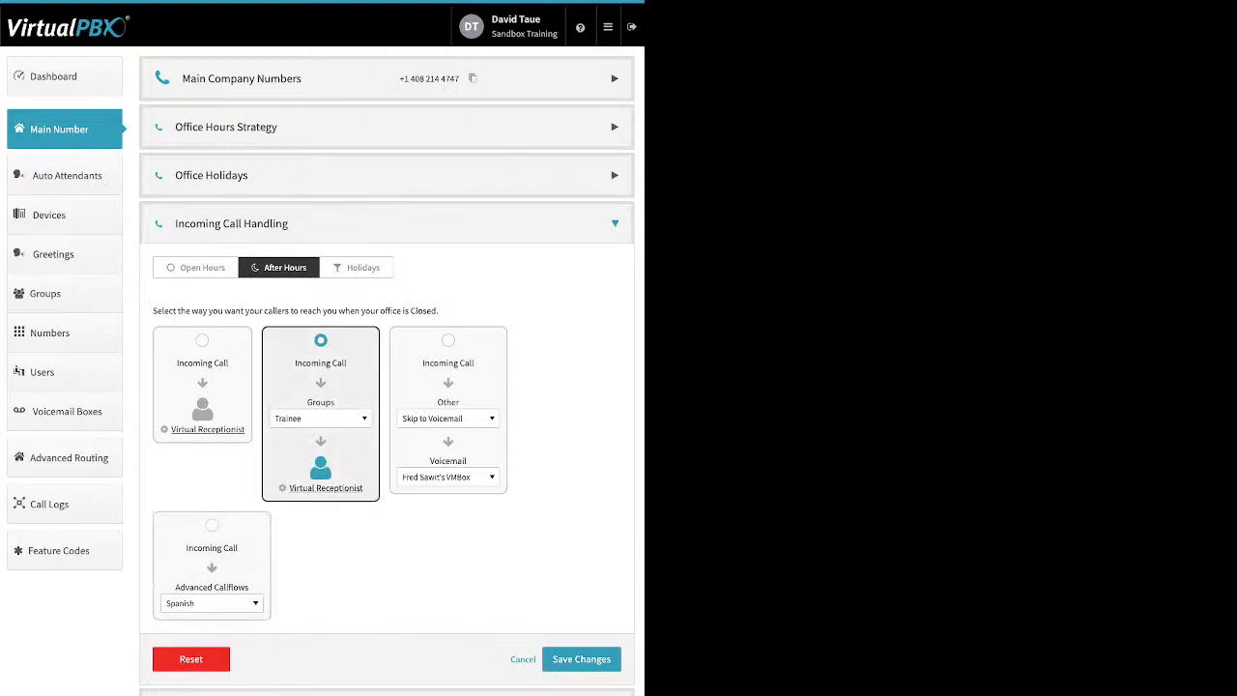
pyautogui.click(581, 659)
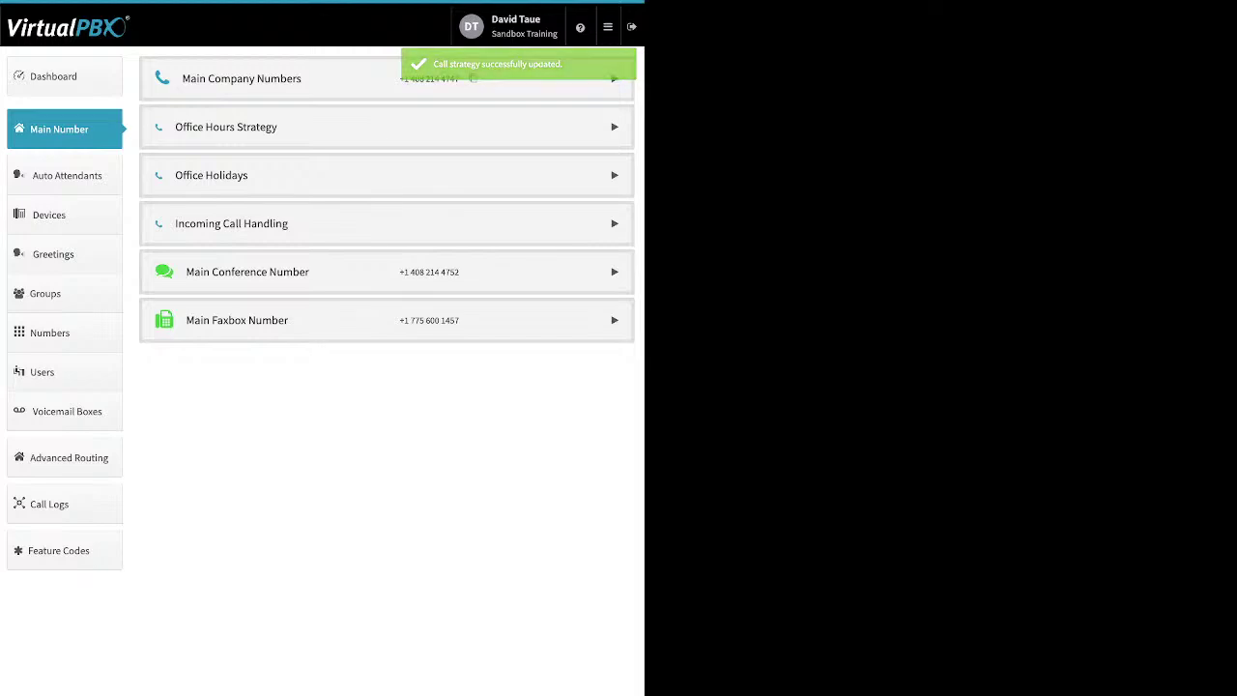
# Step: Expand Main Conference Number and browse its spare numbers and numbers available to buy
pyautogui.click(615, 271)
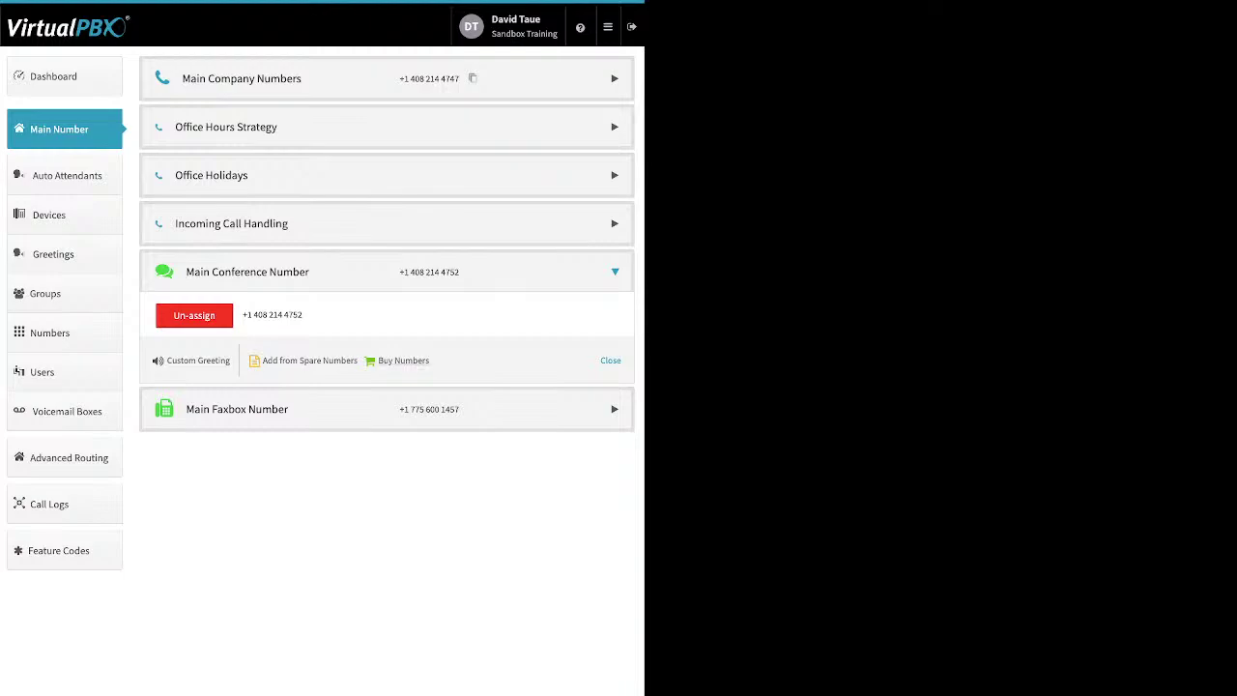
pyautogui.click(309, 361)
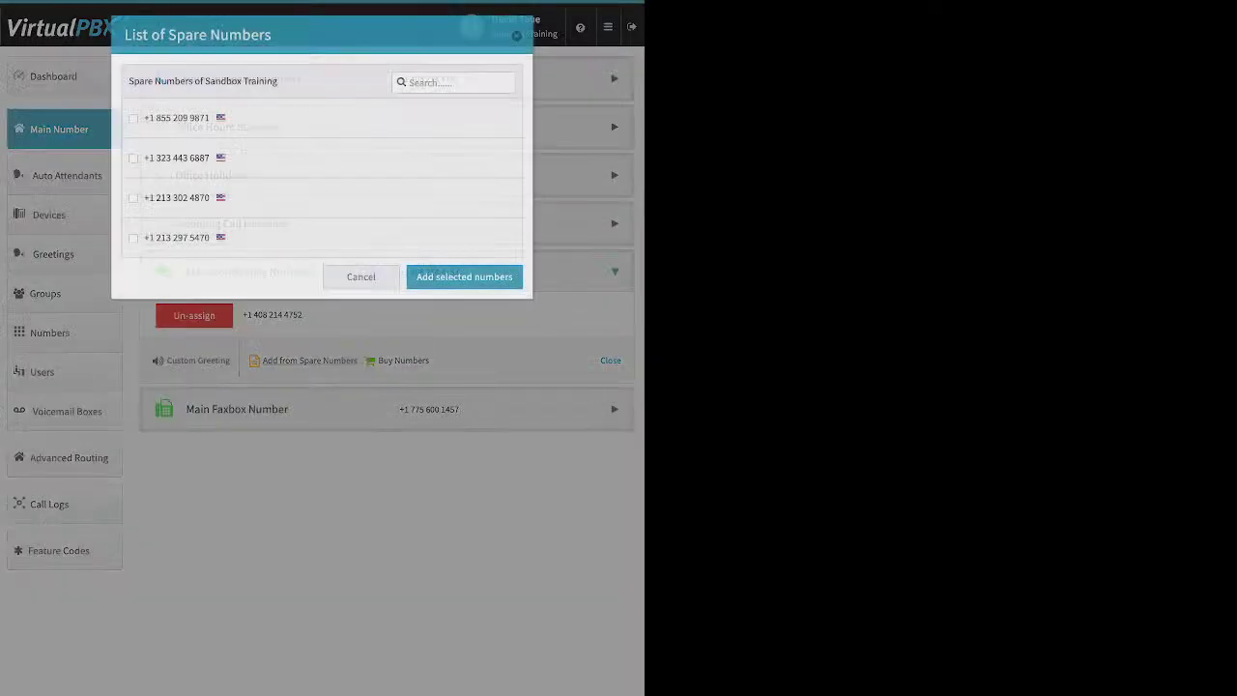
pyautogui.click(403, 360)
pyautogui.click(403, 360)
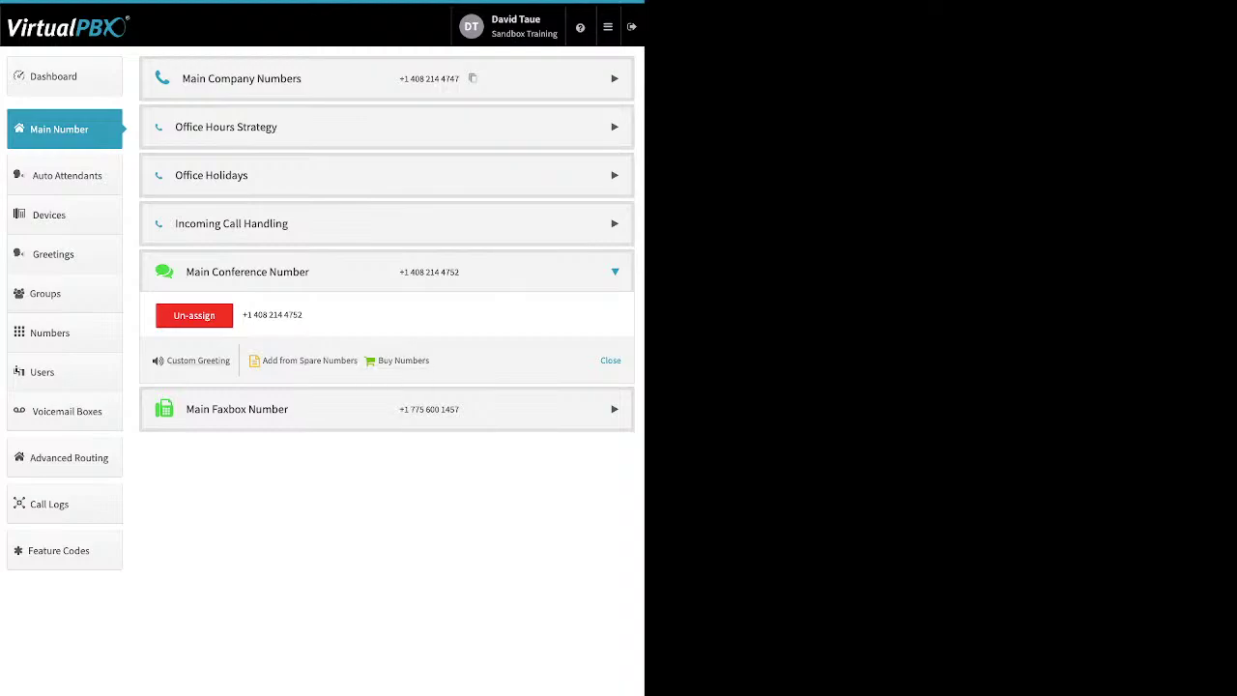
# Step: Toggle the custom conference greeting on, off and back on, then expand Main Faxbox Number
pyautogui.click(199, 361)
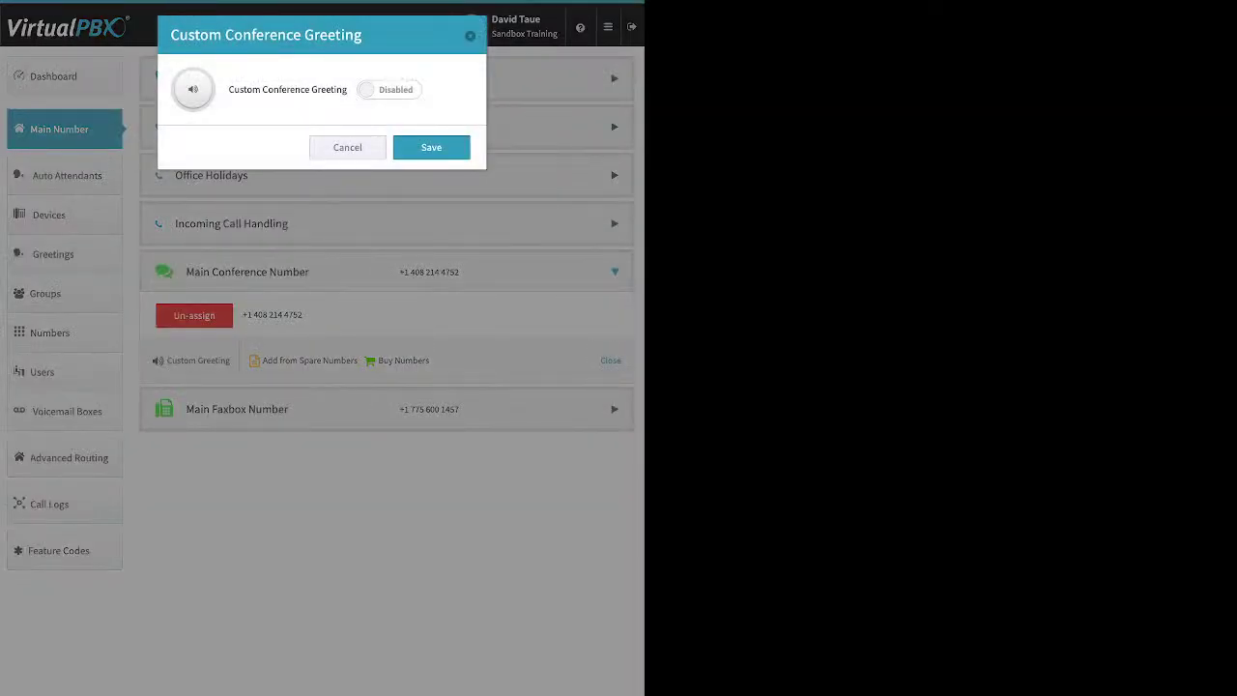
pyautogui.click(388, 89)
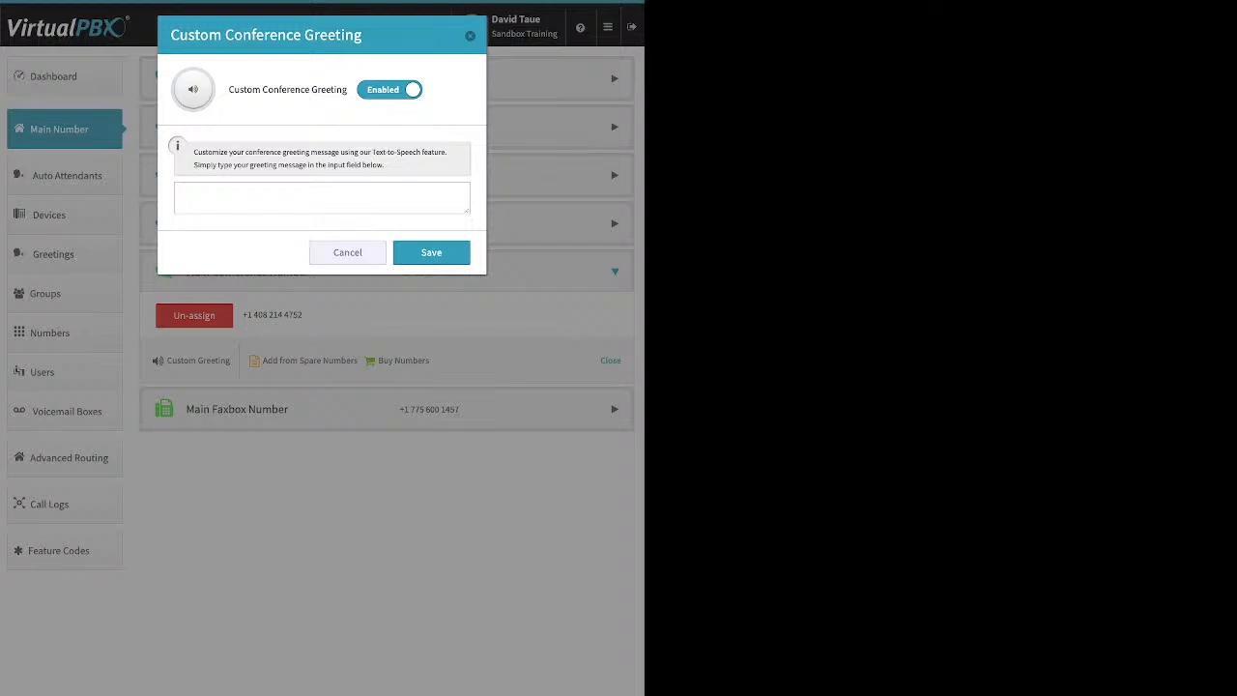
pyautogui.click(389, 89)
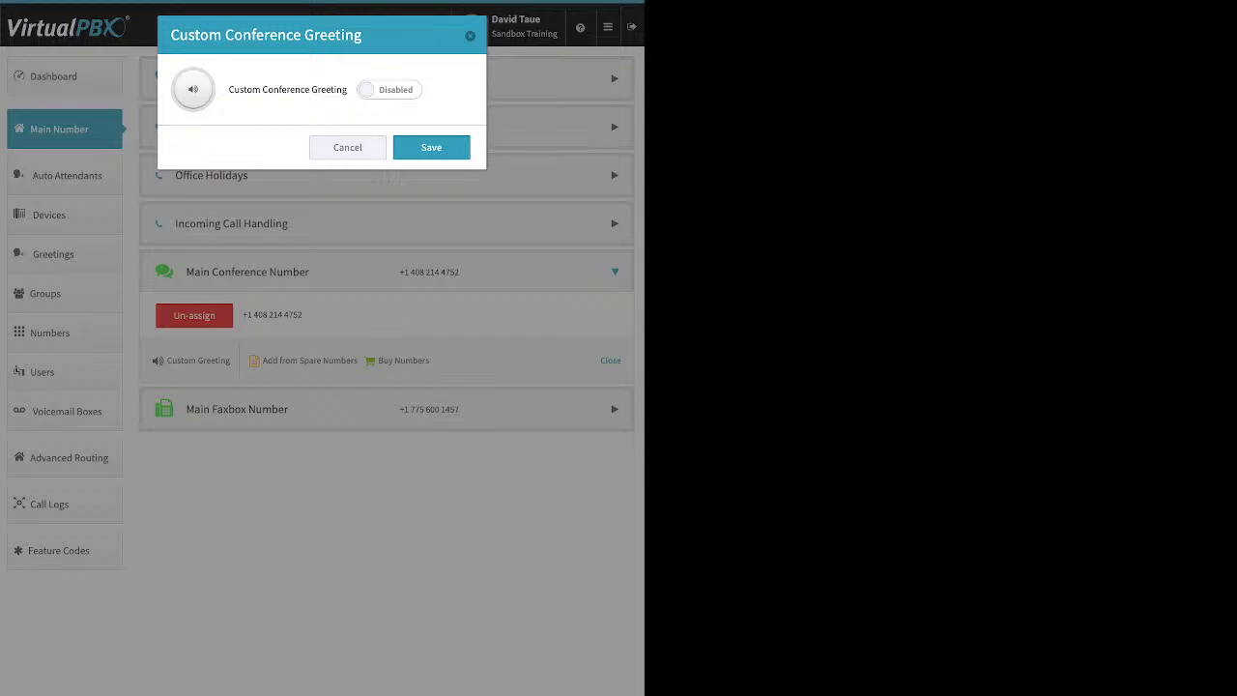
pyautogui.click(390, 89)
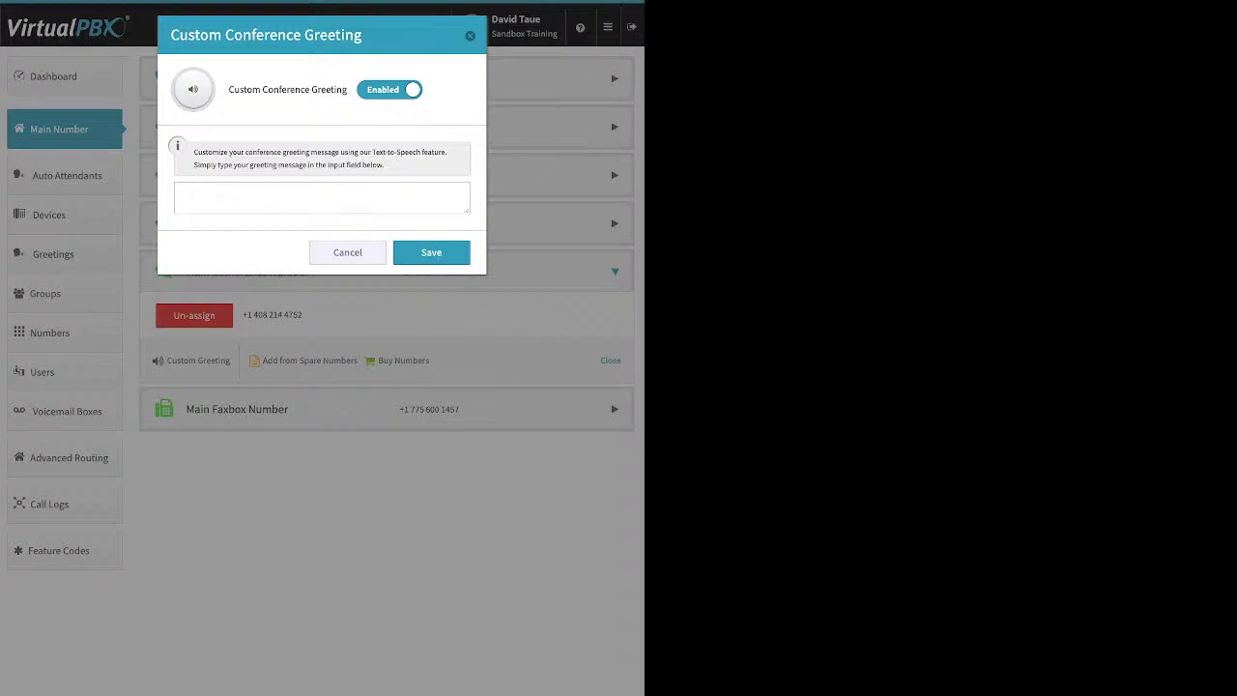
pyautogui.press('Escape')
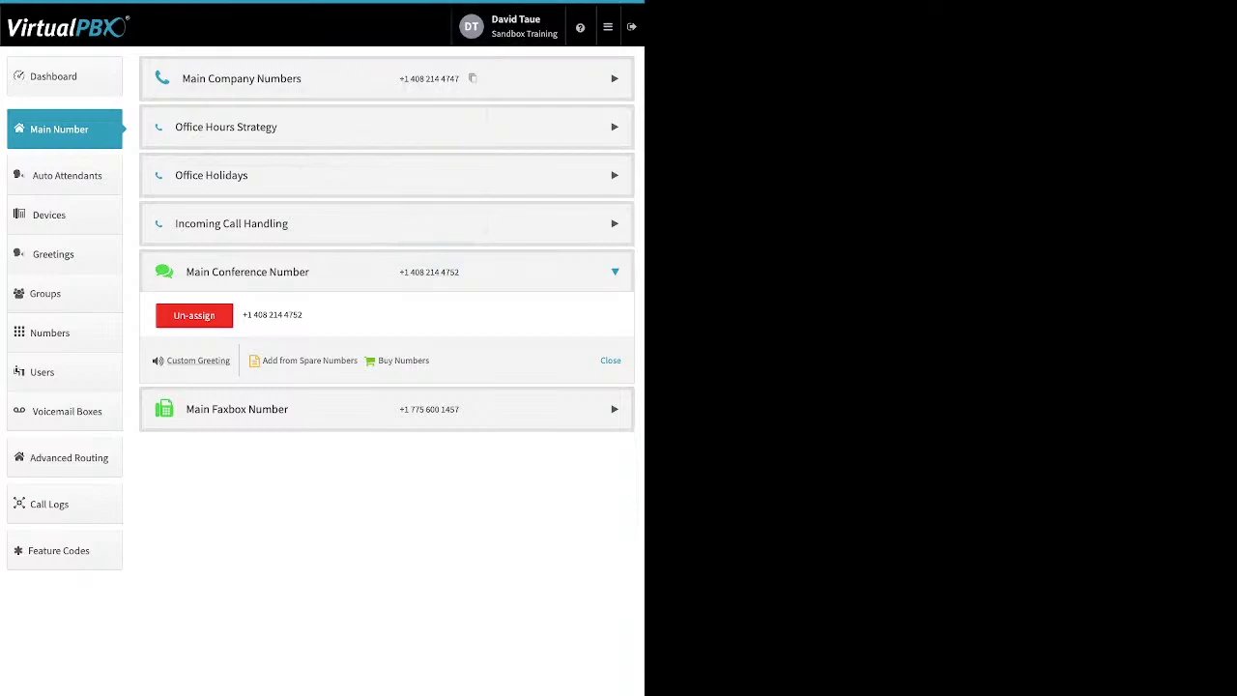
pyautogui.click(387, 409)
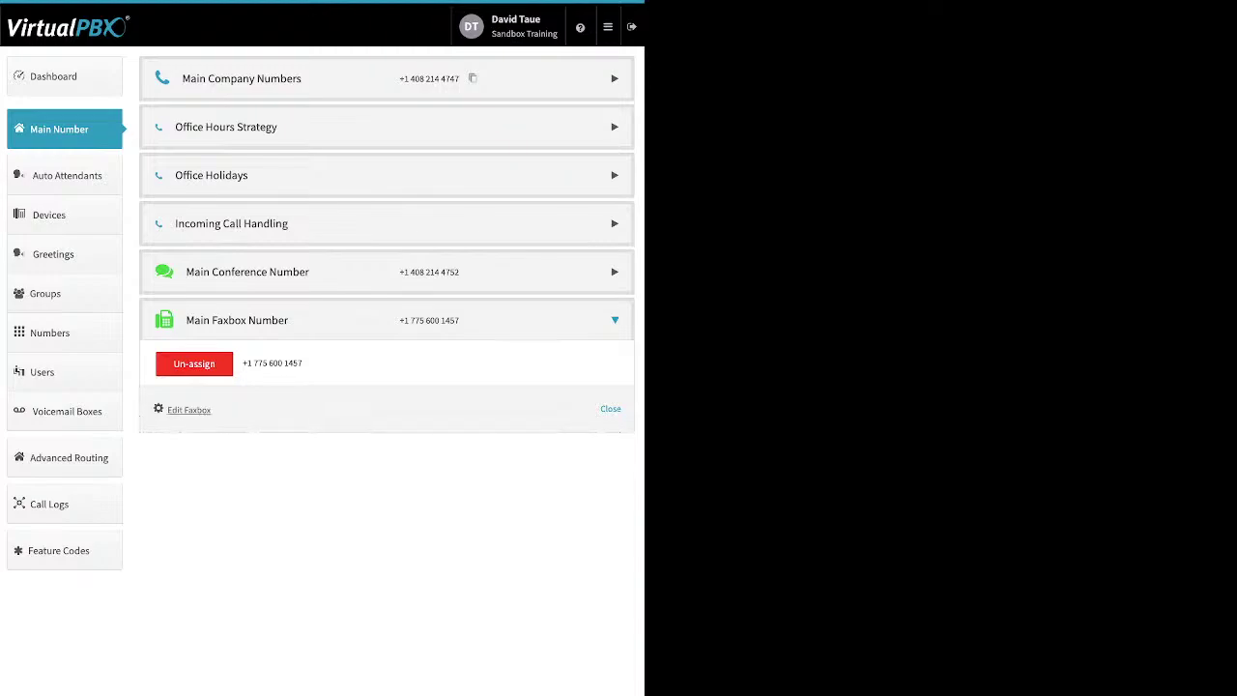
# Step: Review the faxbox's Inbound Notification Email and Email Permissions settings, save them, and go to Auto Attendants
pyautogui.click(189, 409)
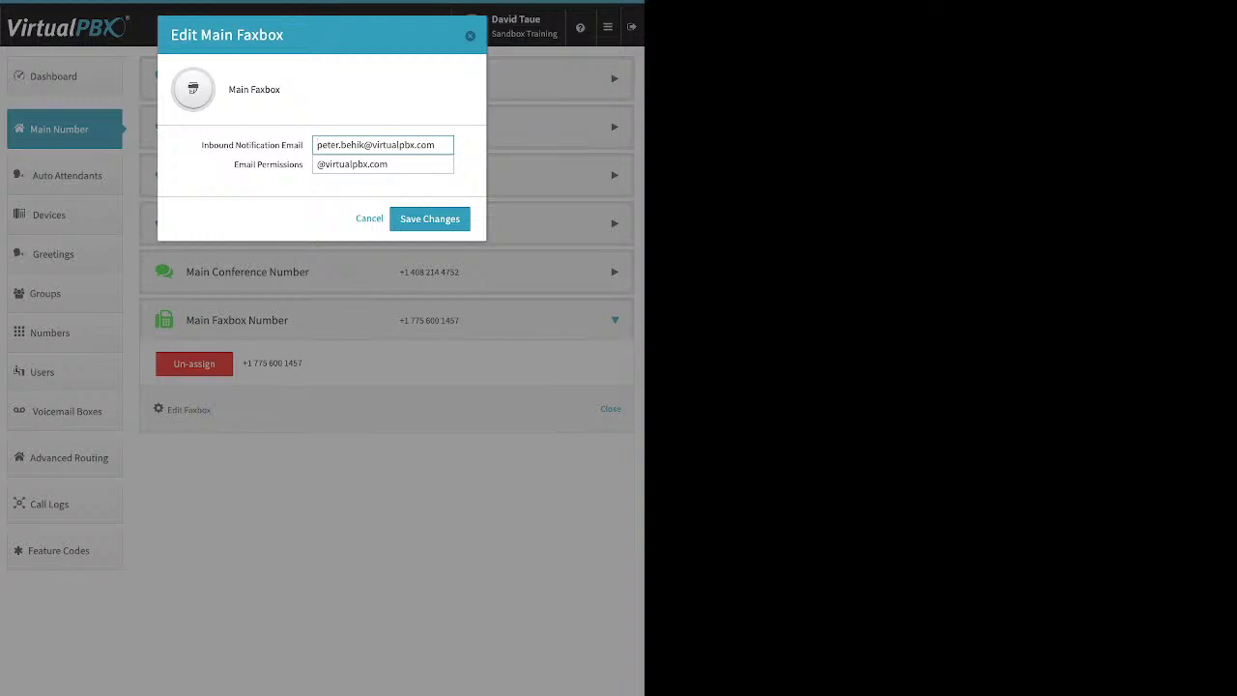
pyautogui.moveTo(201, 145); pyautogui.dragTo(303, 145)
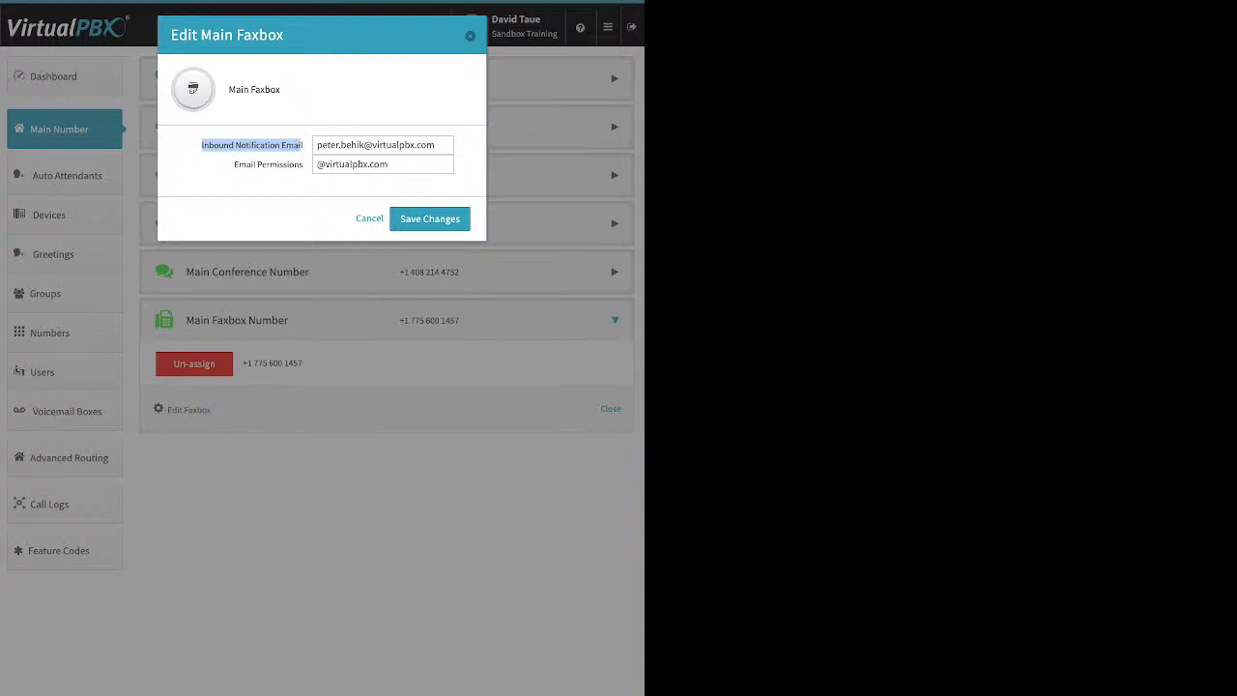
pyautogui.click(300, 146)
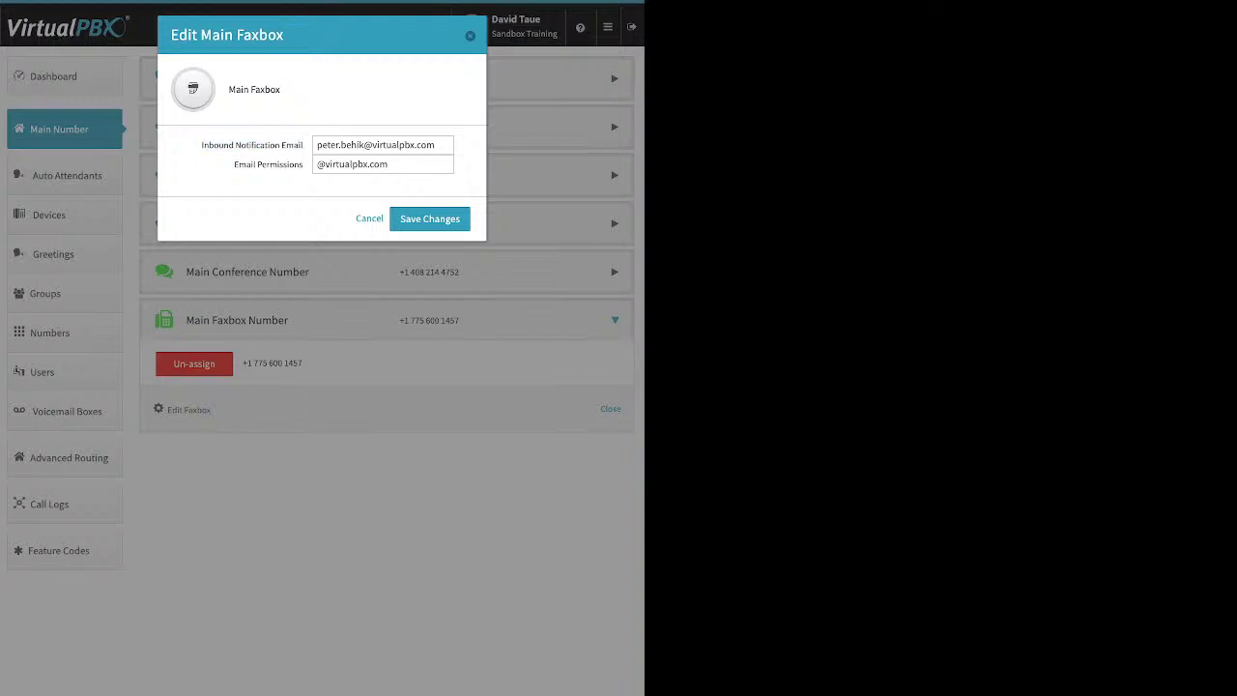
pyautogui.moveTo(234, 164); pyautogui.dragTo(304, 164)
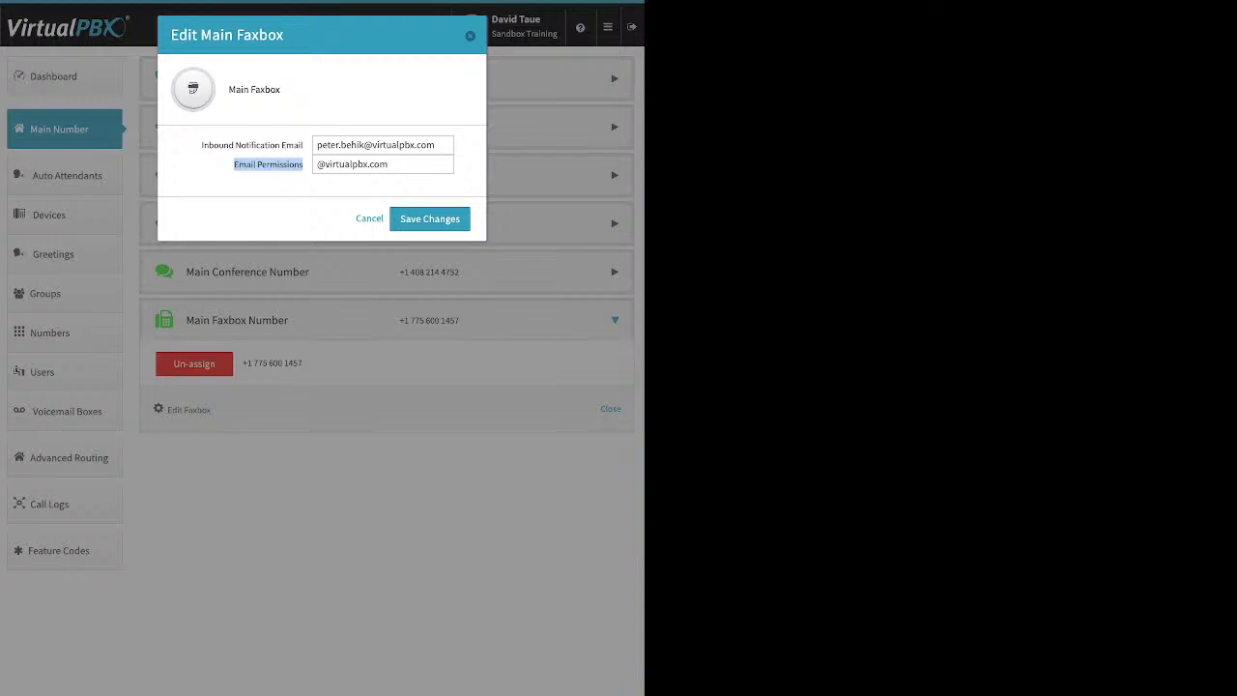
pyautogui.press('Return')
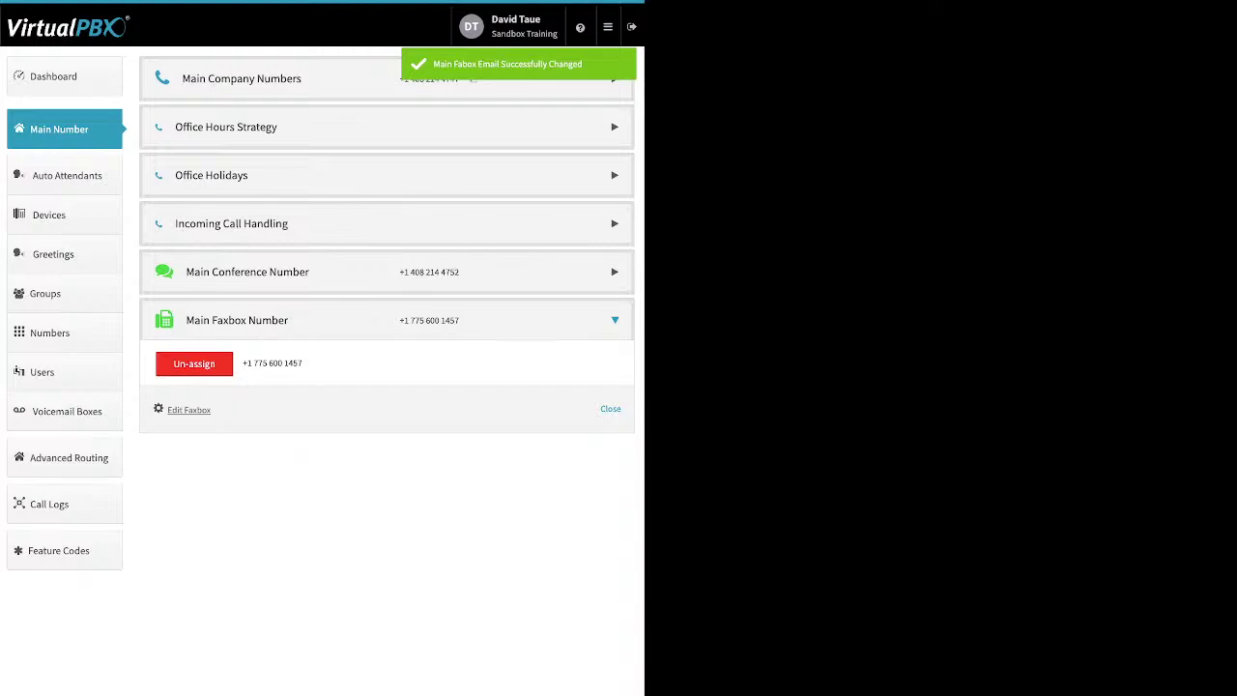
pyautogui.click(67, 175)
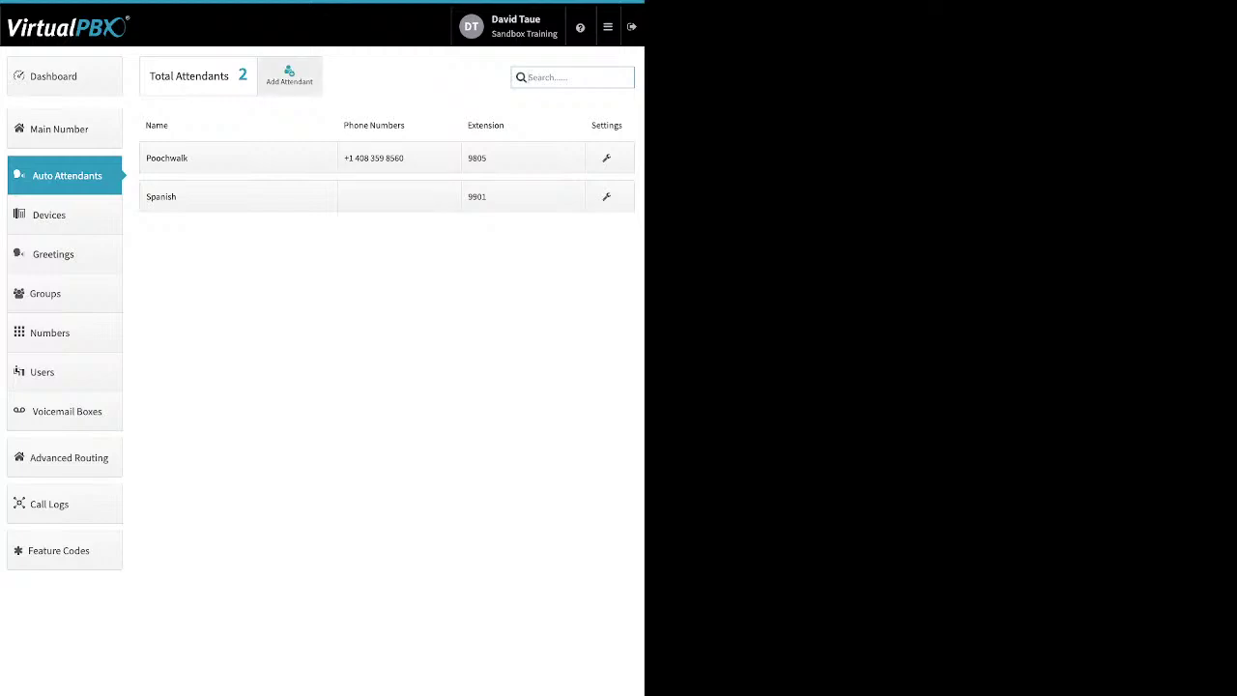
pyautogui.click(288, 75)
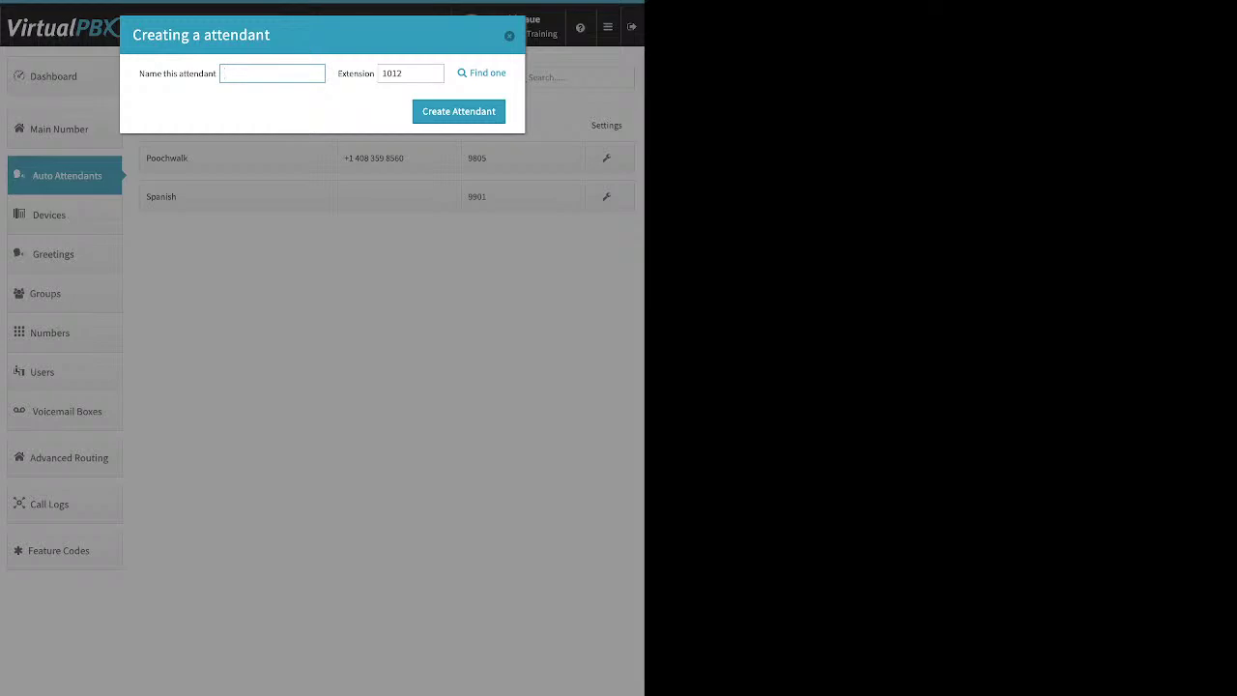
pyautogui.press('Escape')
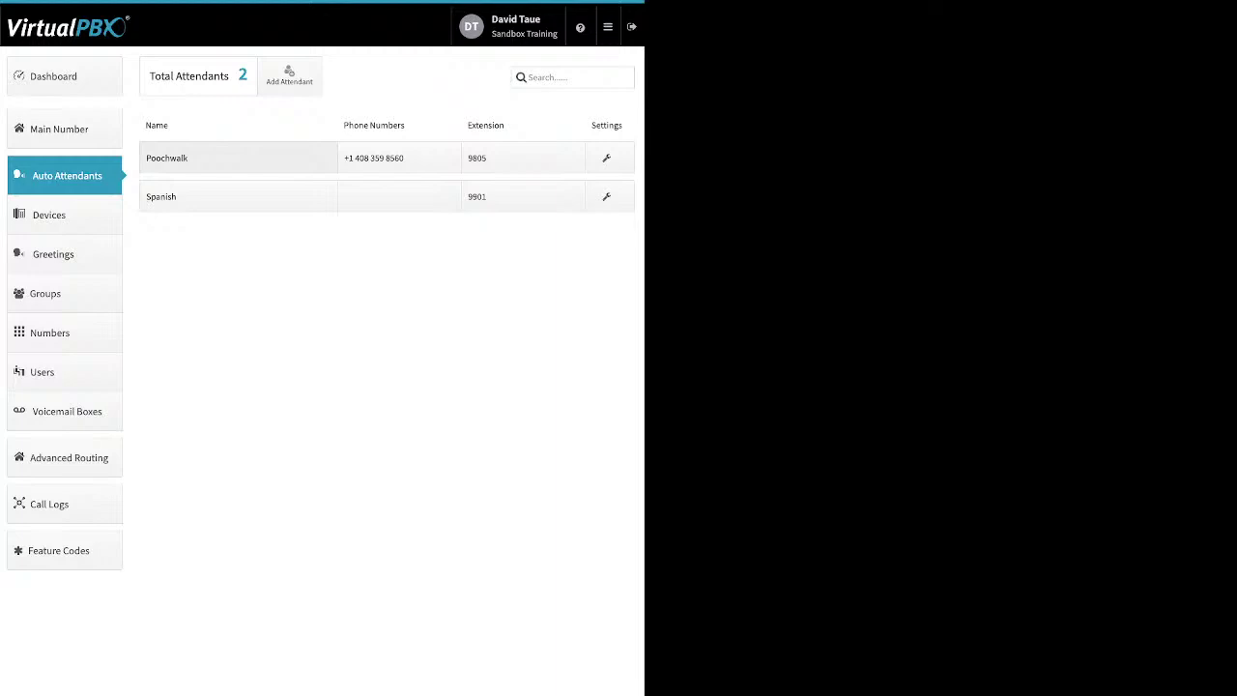
pyautogui.click(231, 158)
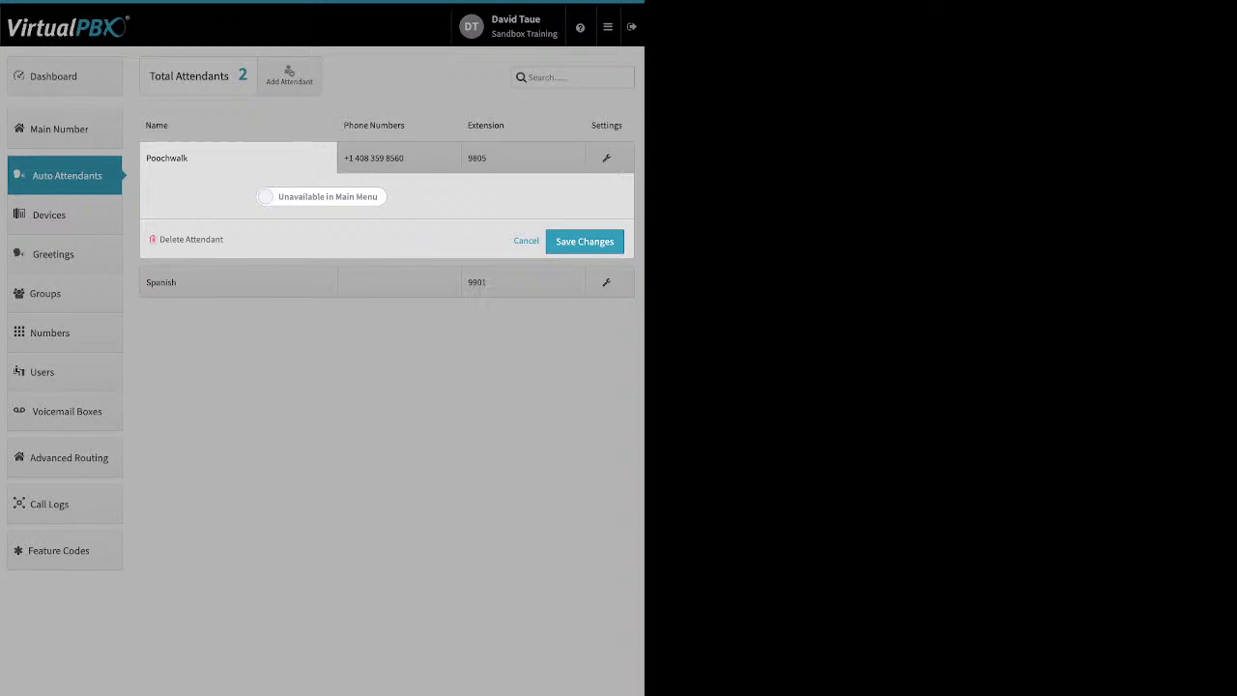
pyautogui.click(525, 241)
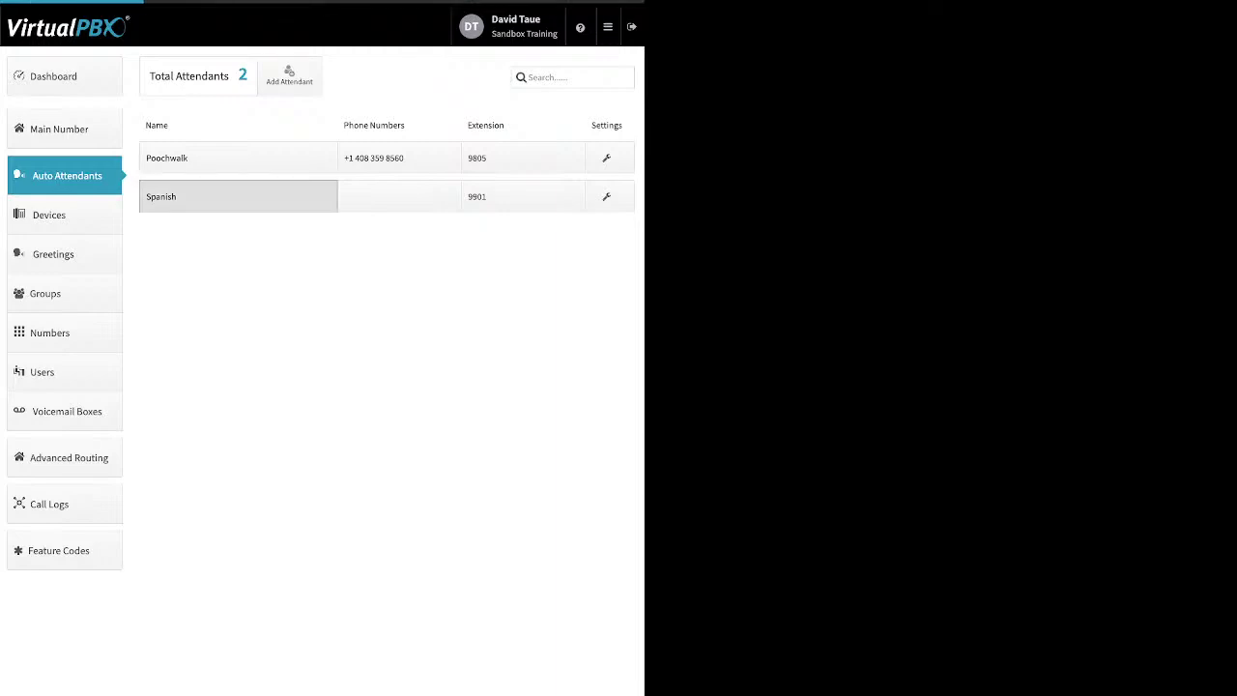
pyautogui.click(222, 197)
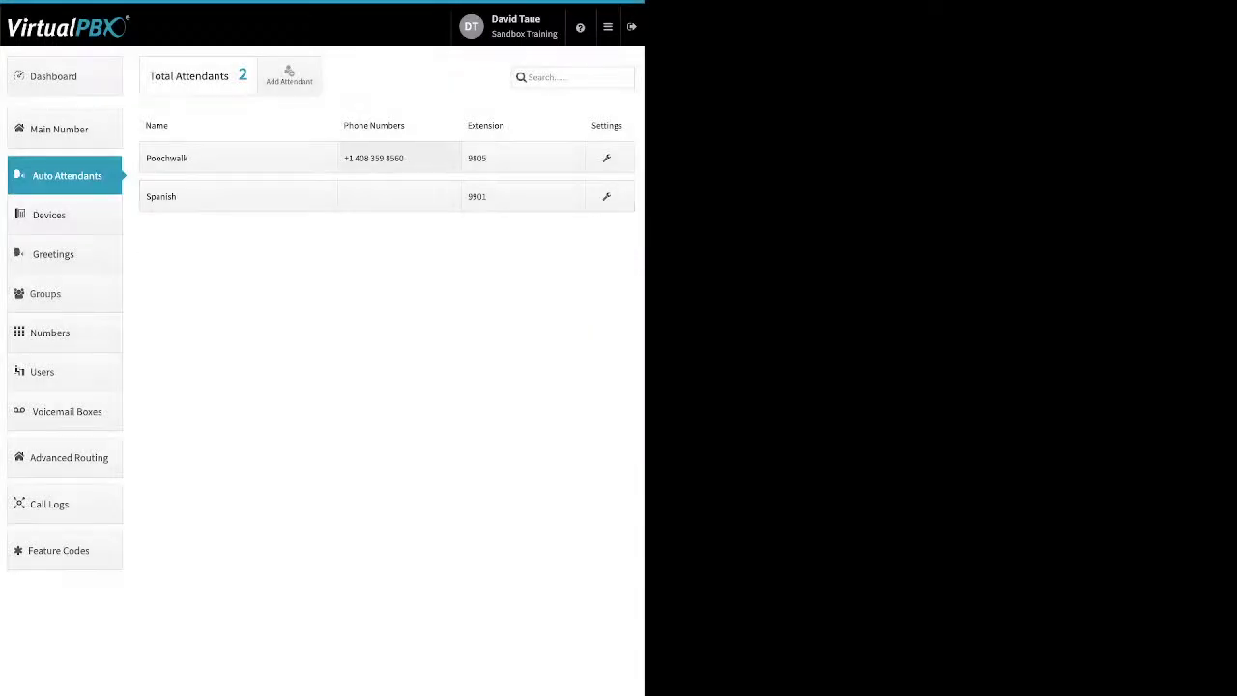
pyautogui.click(386, 157)
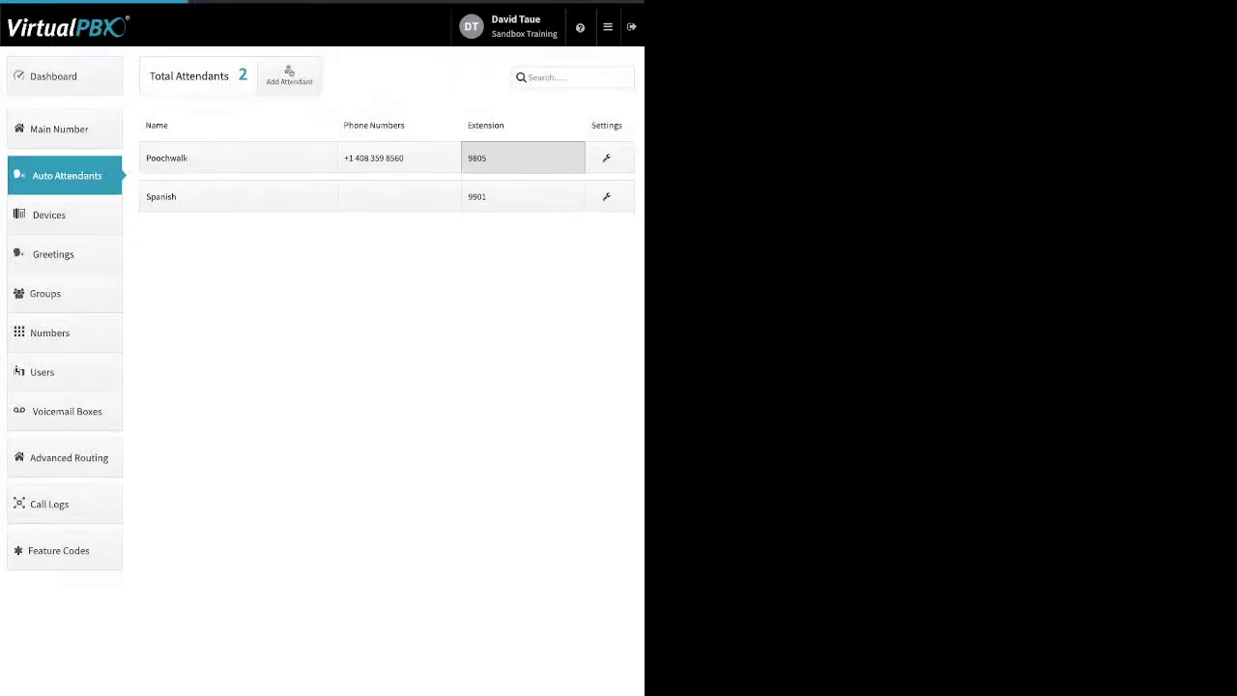
pyautogui.click(523, 157)
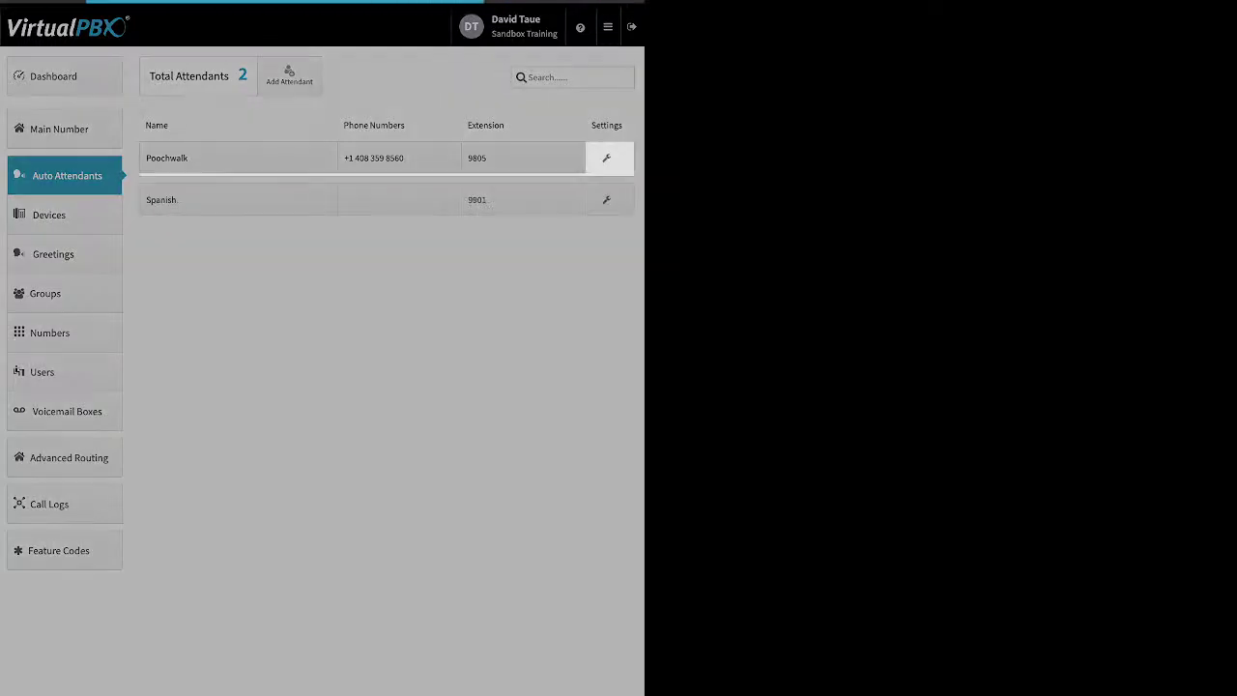
pyautogui.click(606, 158)
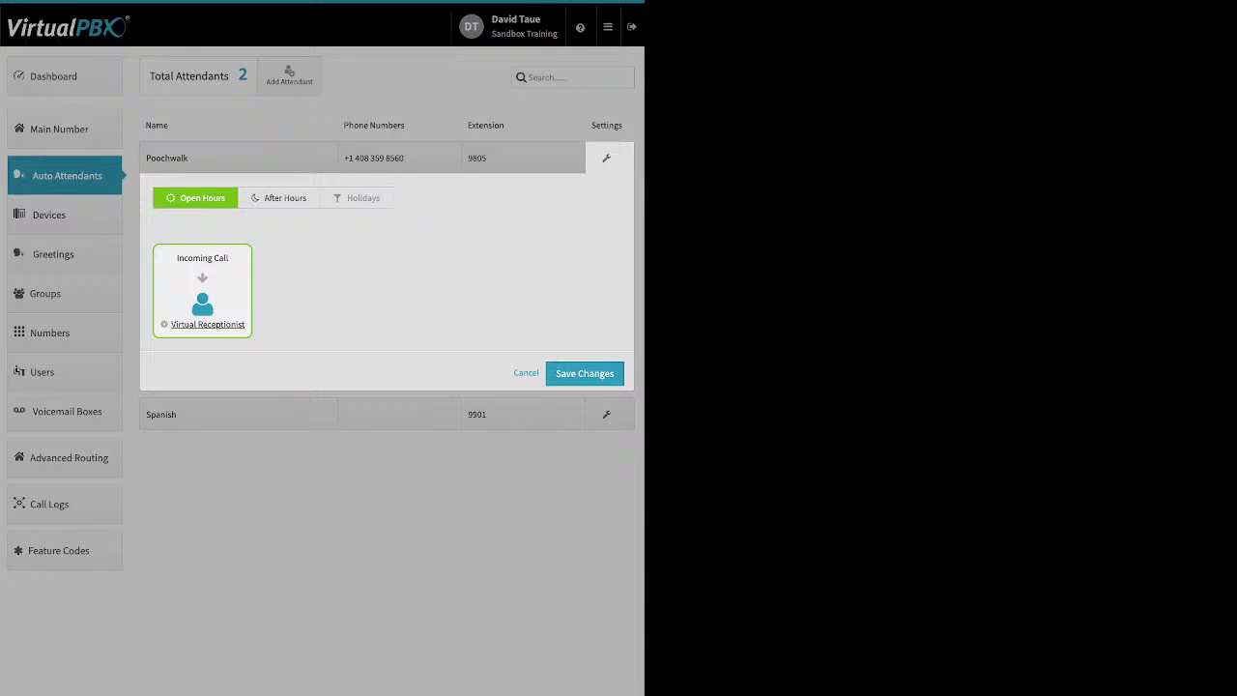
pyautogui.click(279, 197)
pyautogui.click(356, 197)
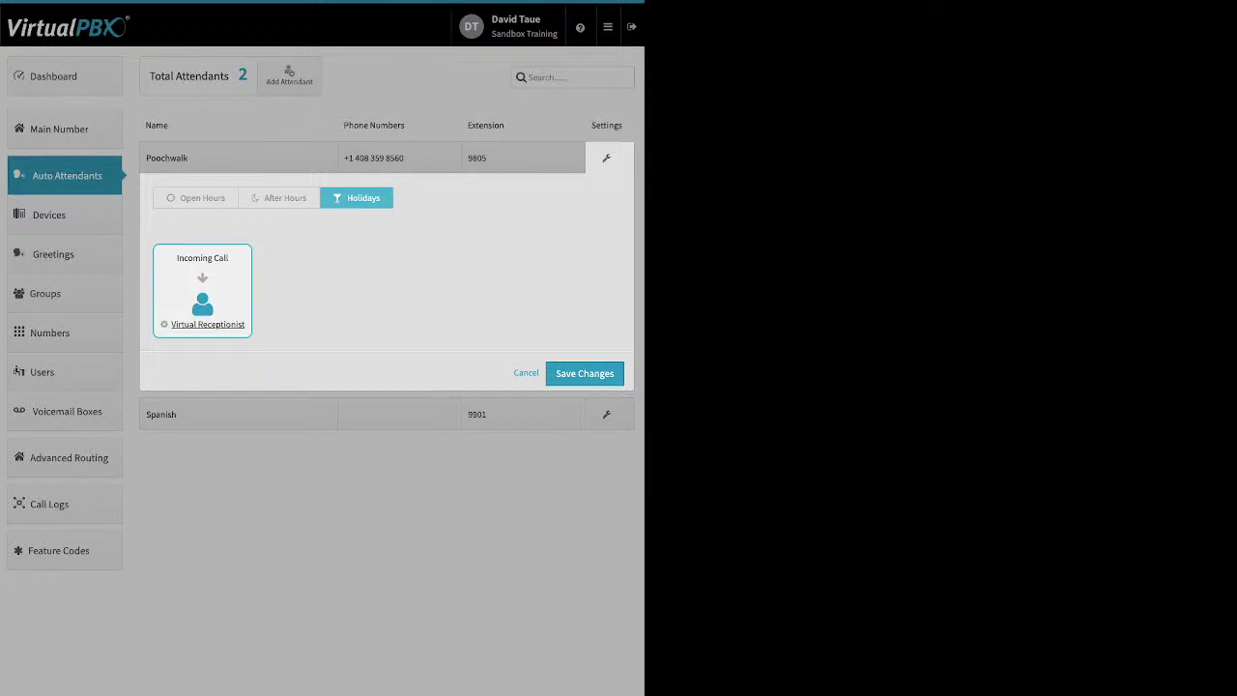
pyautogui.click(195, 197)
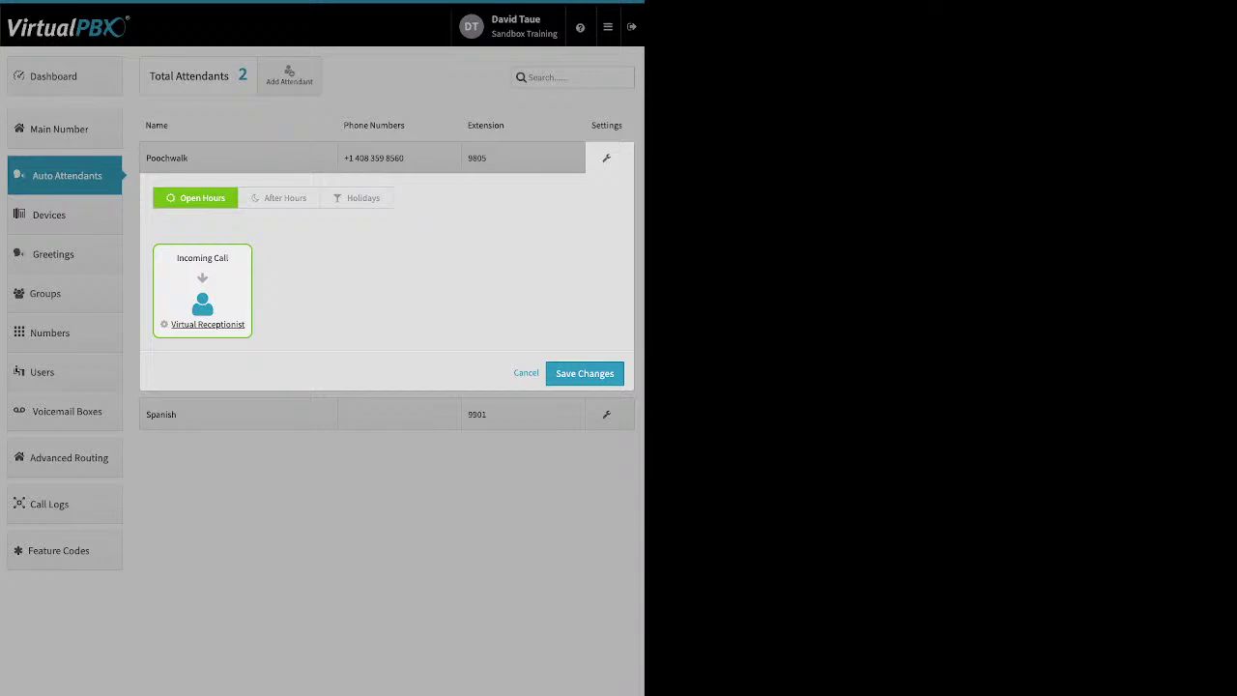
pyautogui.click(208, 325)
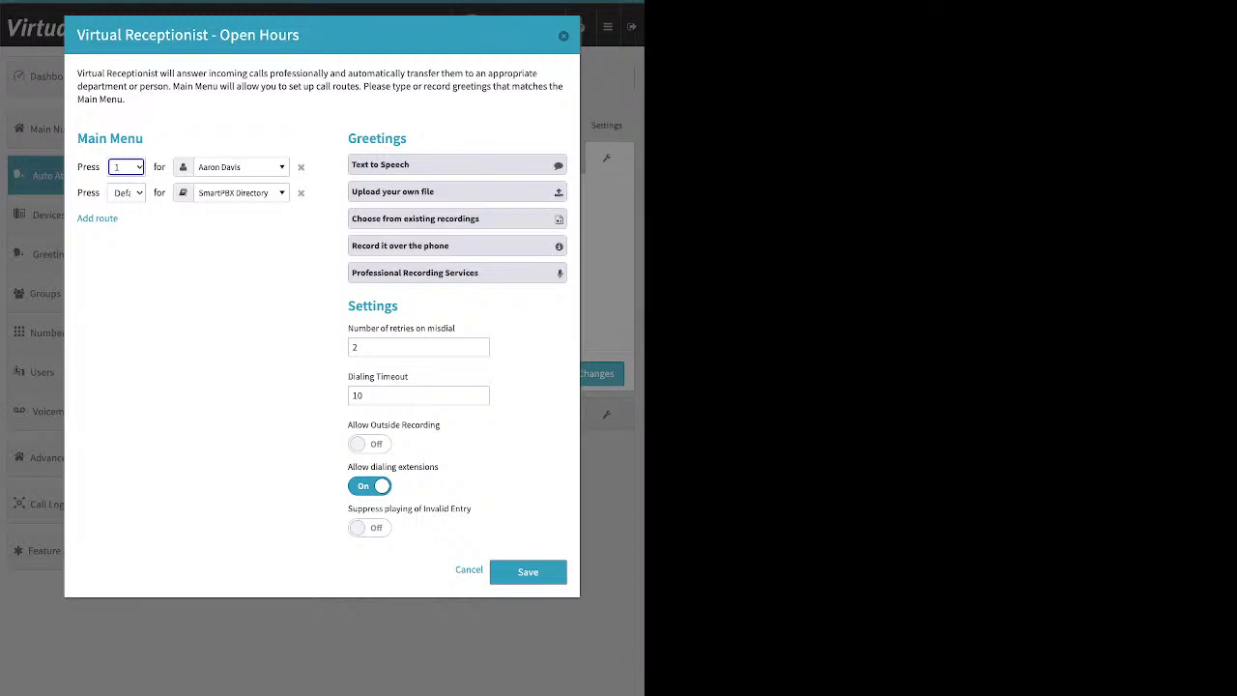
pyautogui.click(528, 572)
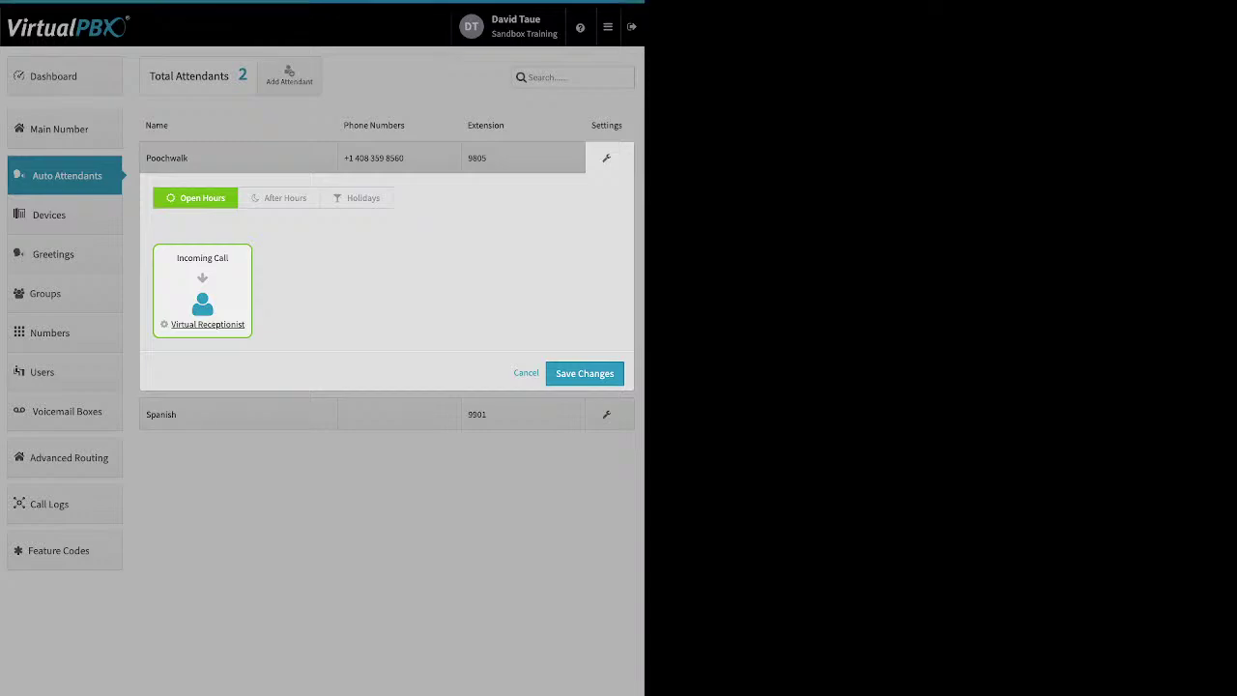
pyautogui.click(584, 373)
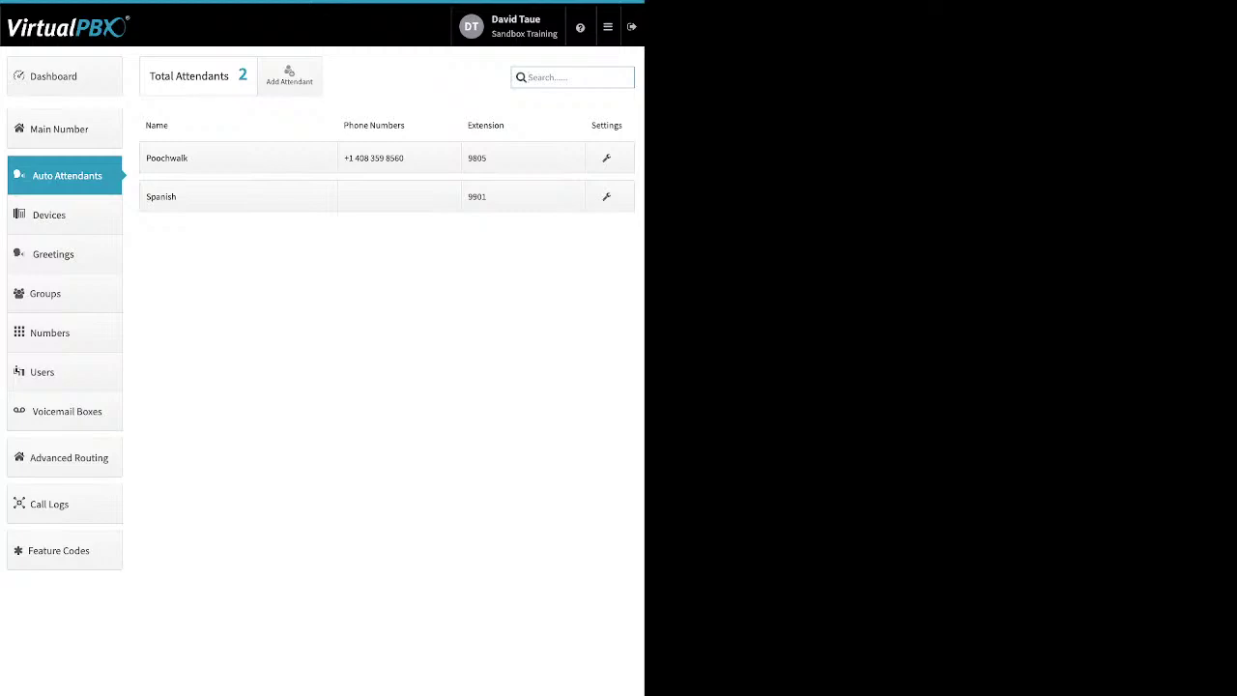
# Step: On the Devices page, switch the Jay cell phone device off and list the device types to add
pyautogui.click(48, 214)
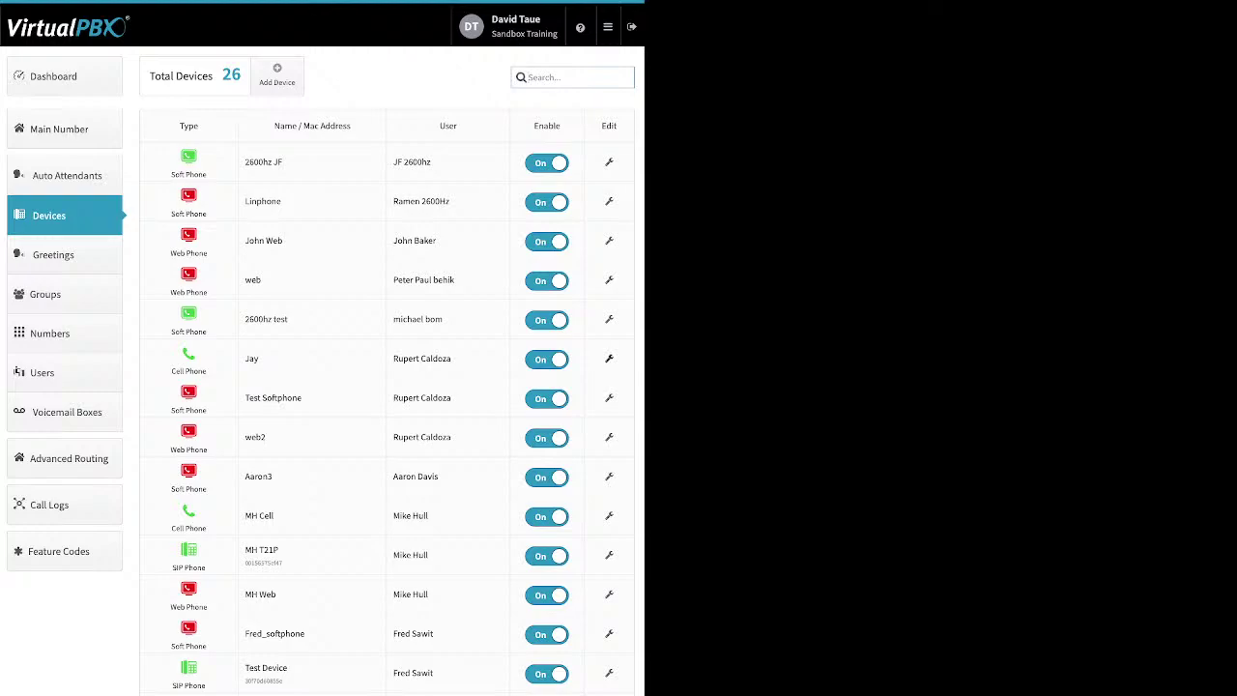
pyautogui.click(547, 359)
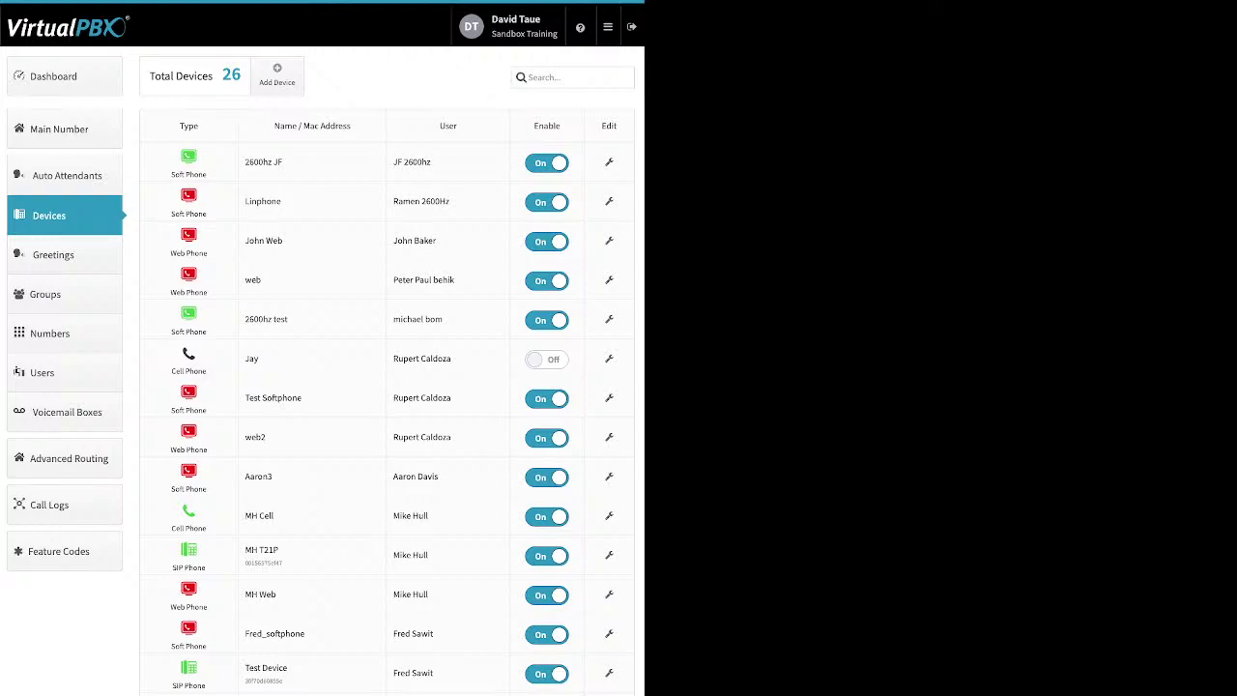
pyautogui.click(276, 74)
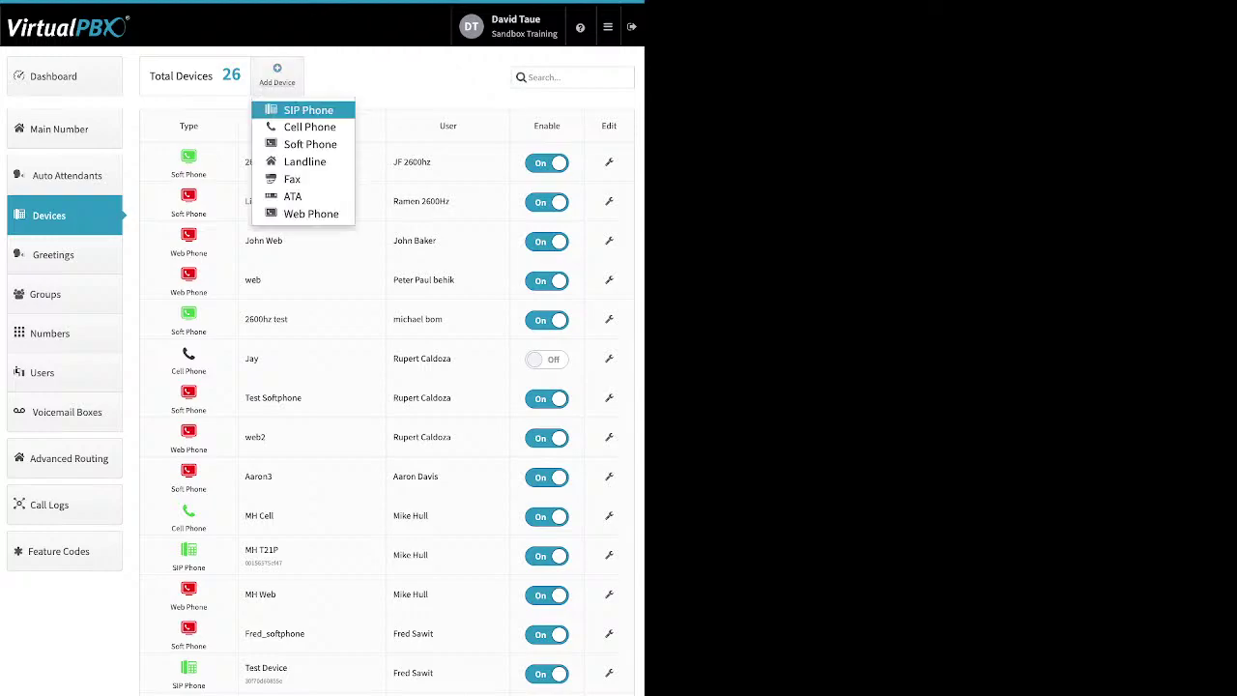
# Step: Choose SIP Phone and browse the Yealink, Htek and Cisco phone models
pyautogui.press('Return')
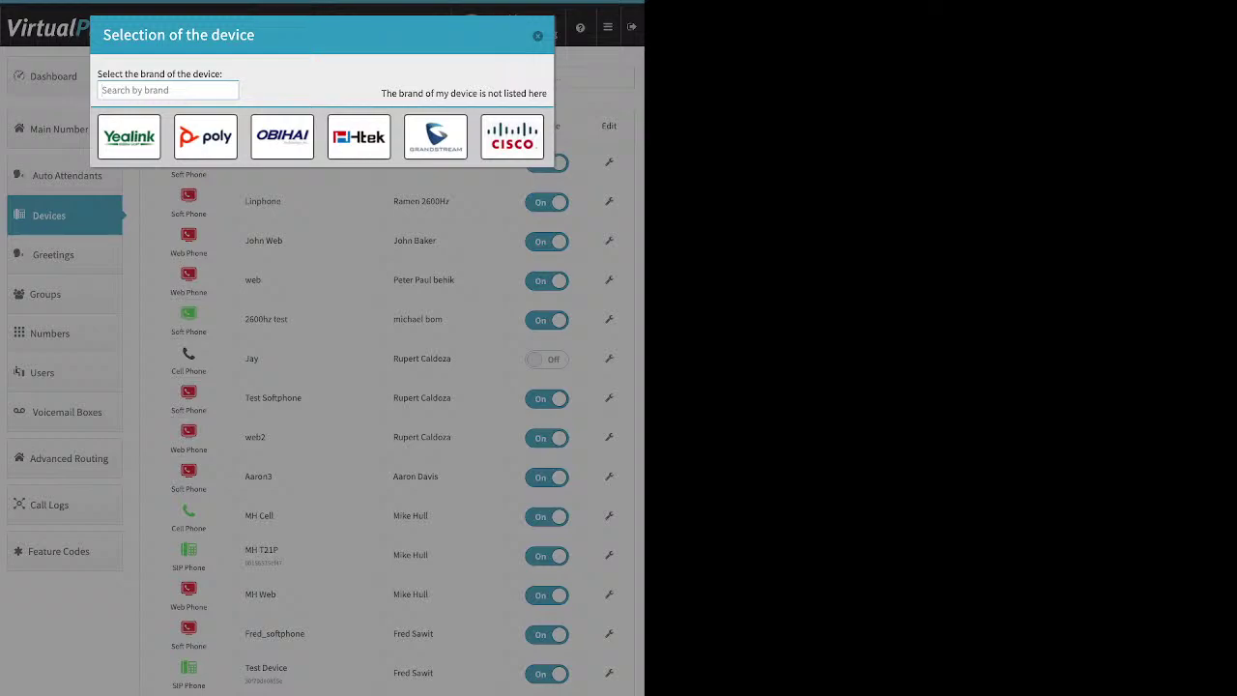
pyautogui.click(128, 137)
pyautogui.scroll(-3, 415, 338)
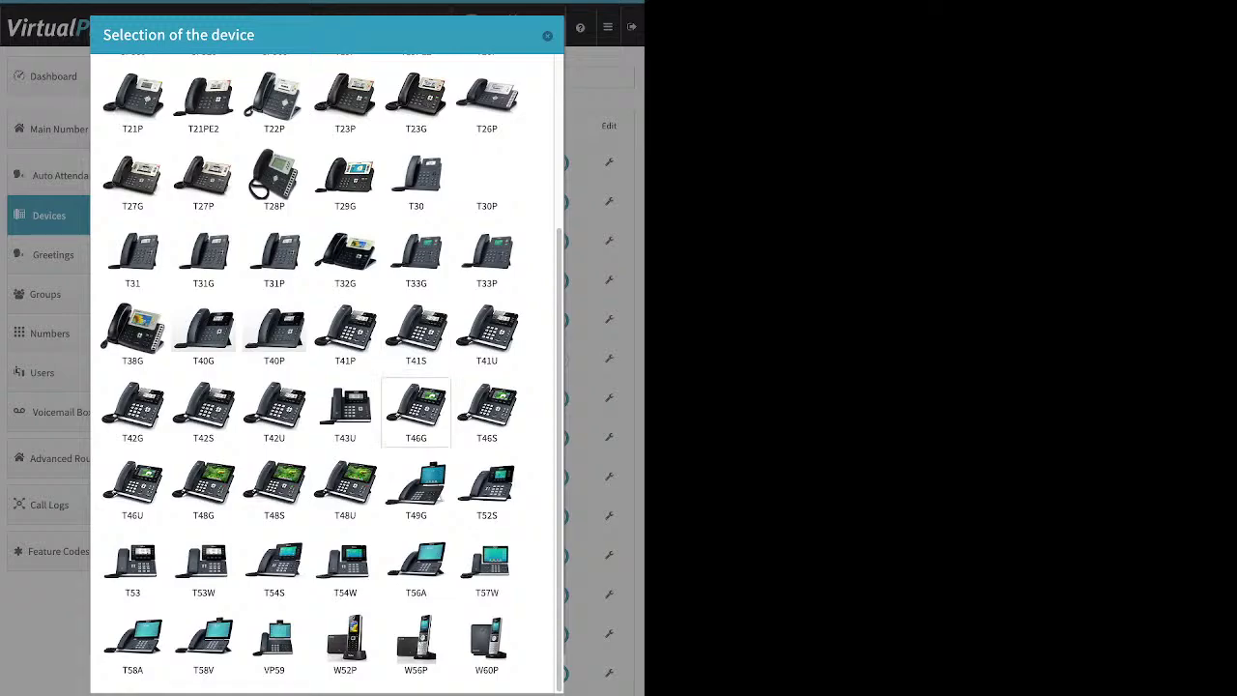
pyautogui.scroll(3, 416, 645)
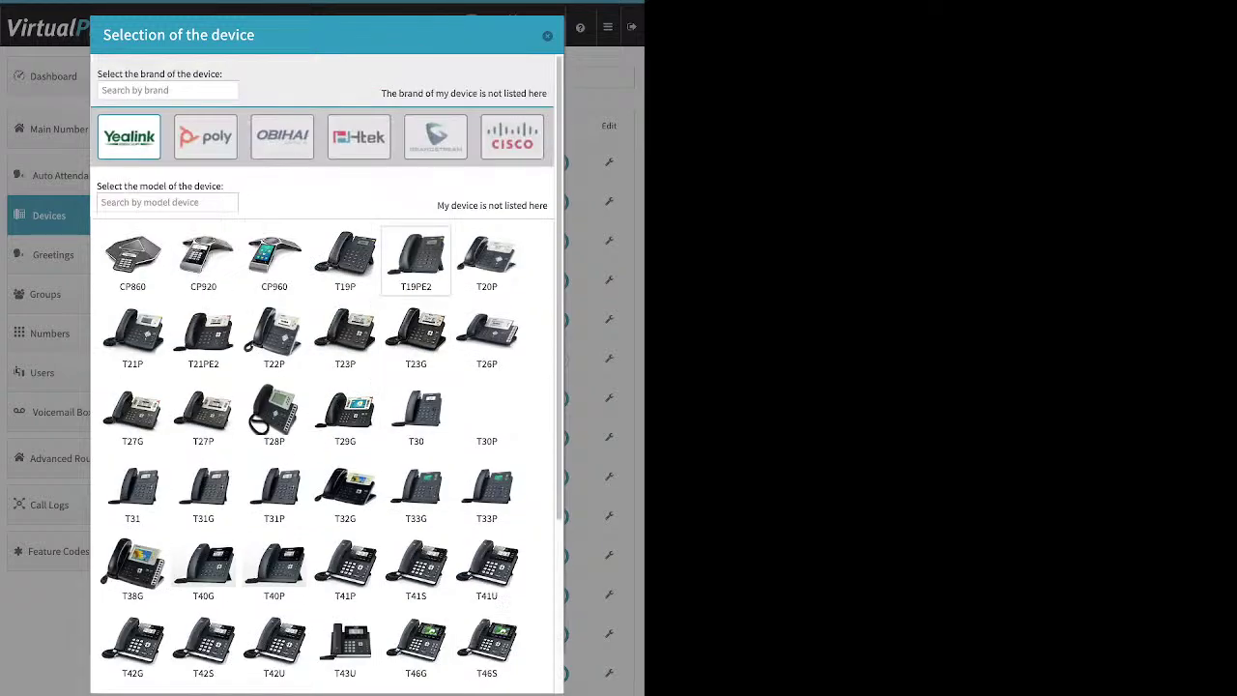
pyautogui.click(358, 136)
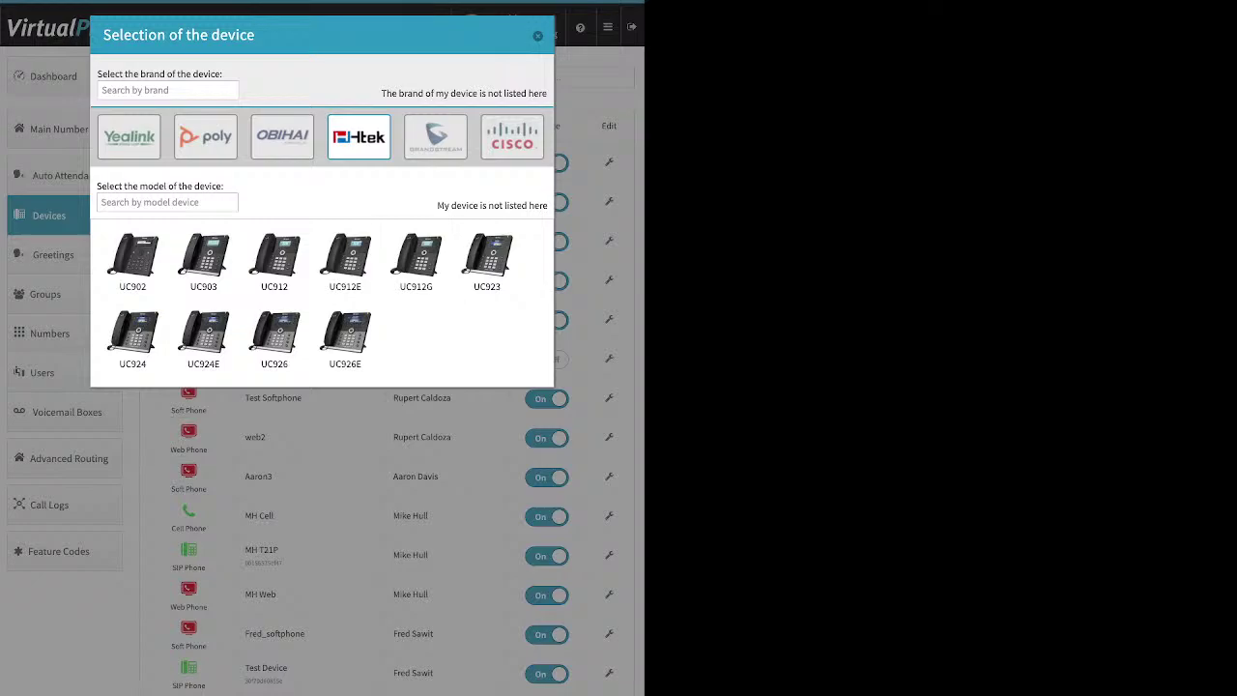
pyautogui.click(512, 136)
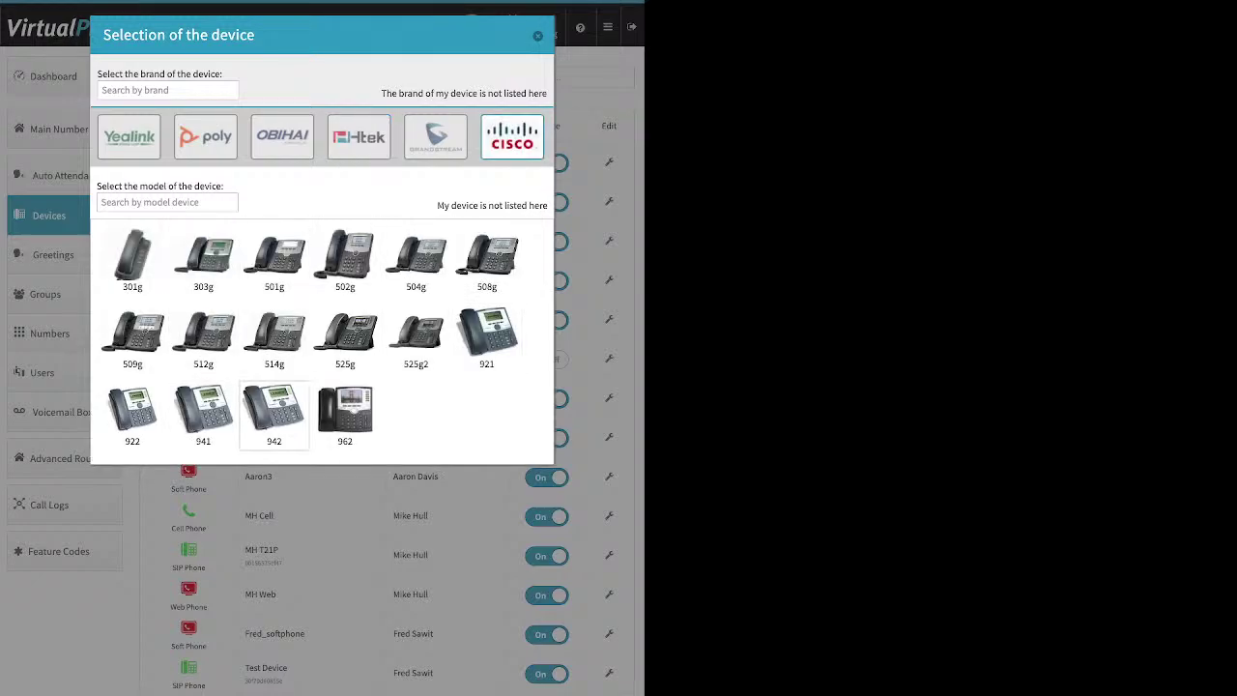
# Step: Pick the Cisco 525g model and look over its MAC Address and device name fields
pyautogui.click(345, 334)
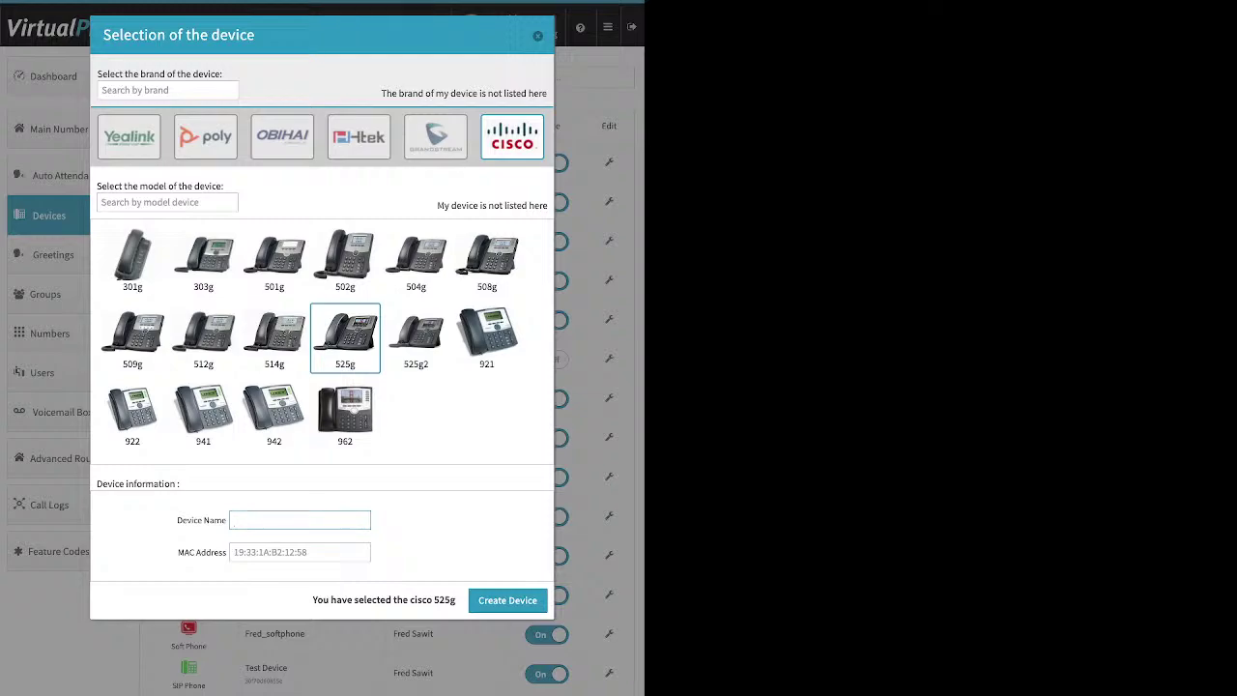
pyautogui.moveTo(177, 552); pyautogui.dragTo(228, 552)
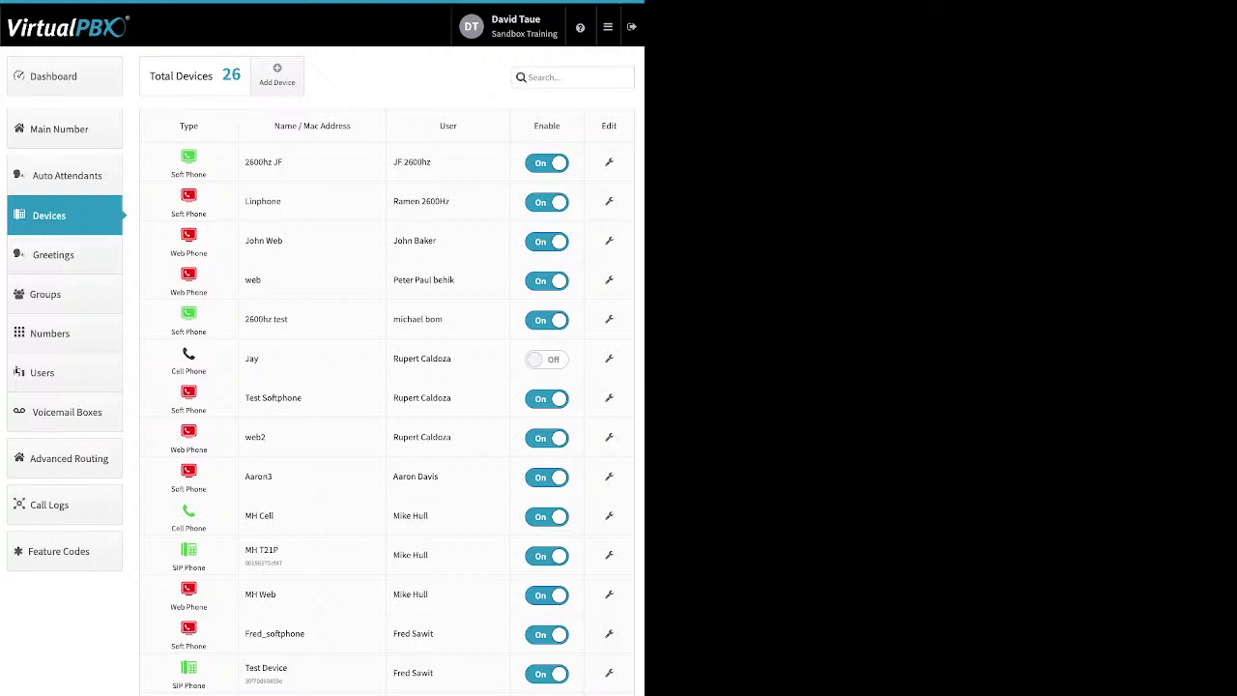
pyautogui.tripleClick(262, 550)
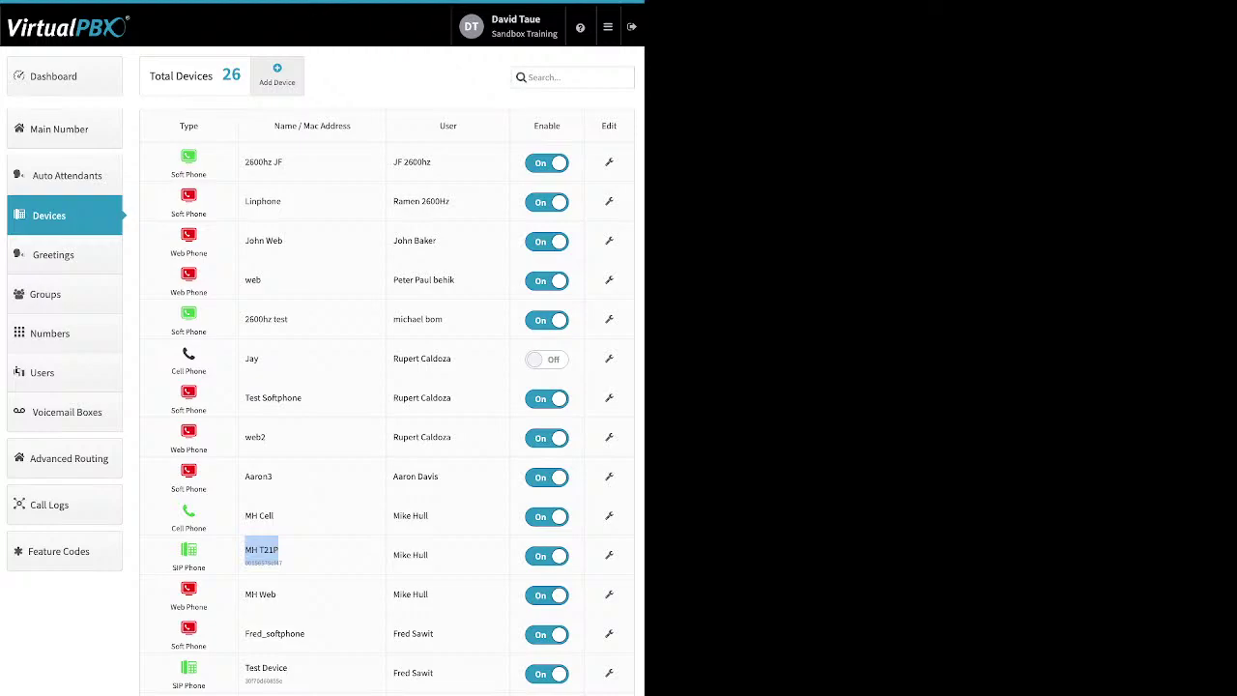
# Step: Start adding a new cell phone device, then cancel it without entering a number
pyautogui.click(276, 75)
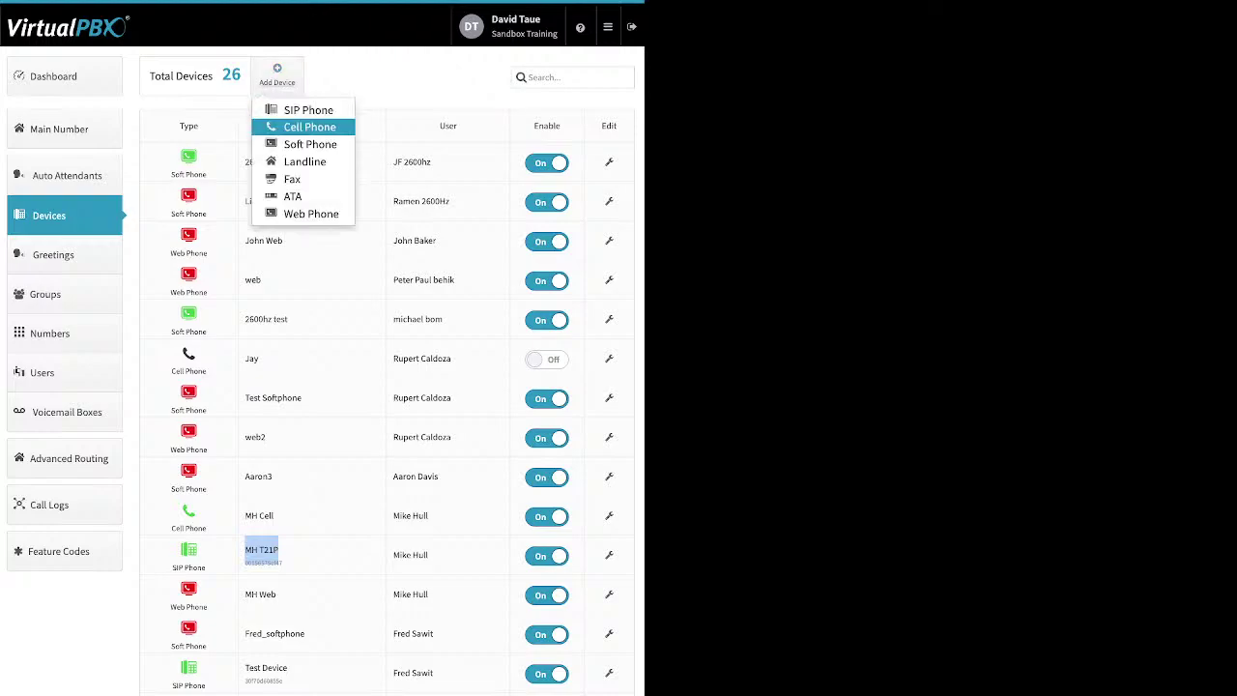
pyautogui.click(309, 126)
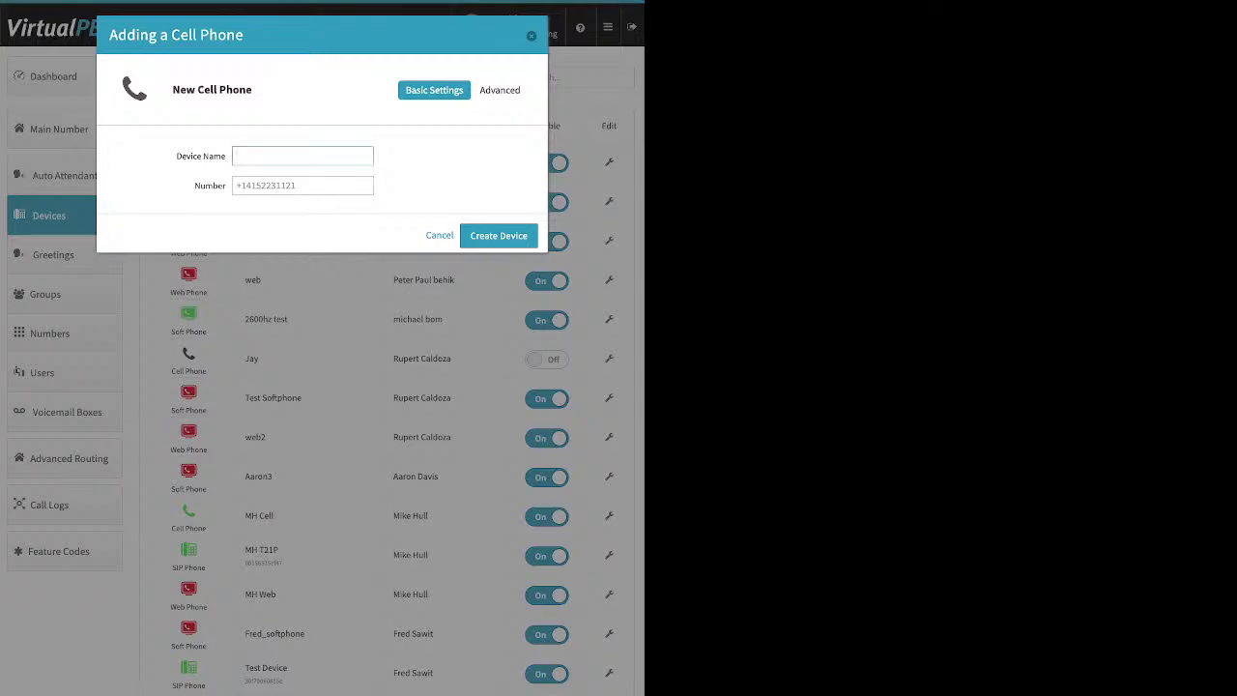
pyautogui.click(302, 186)
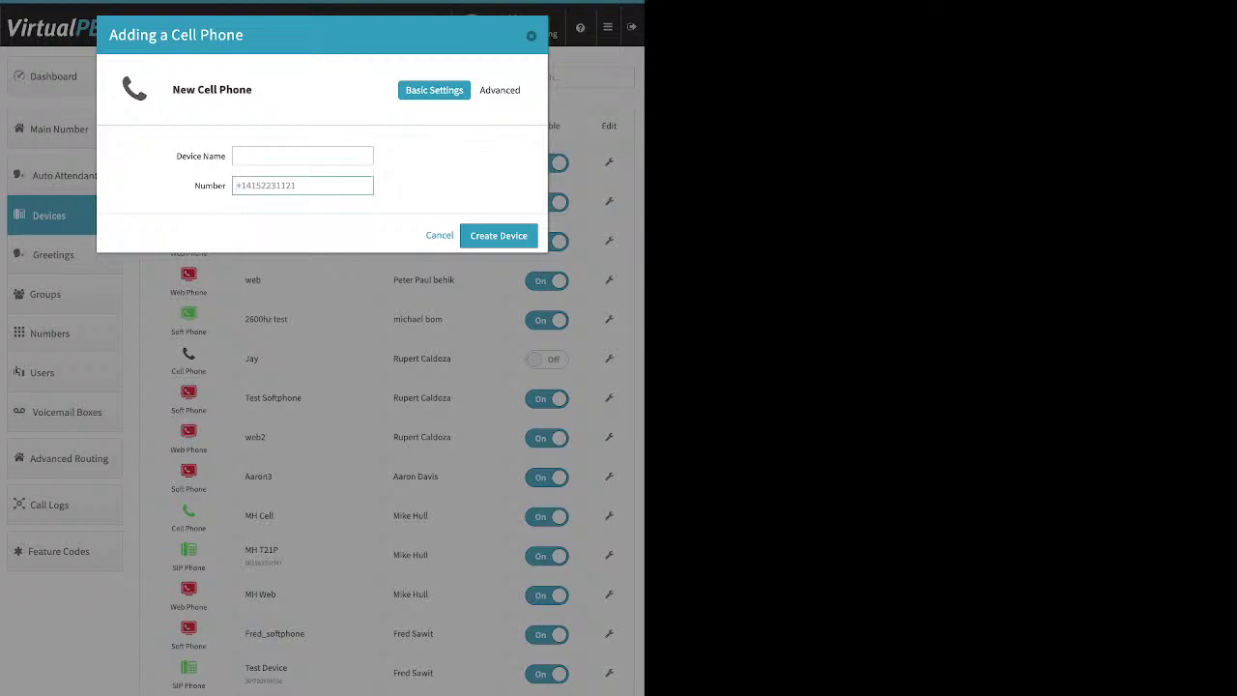
pyautogui.doubleClick(210, 186)
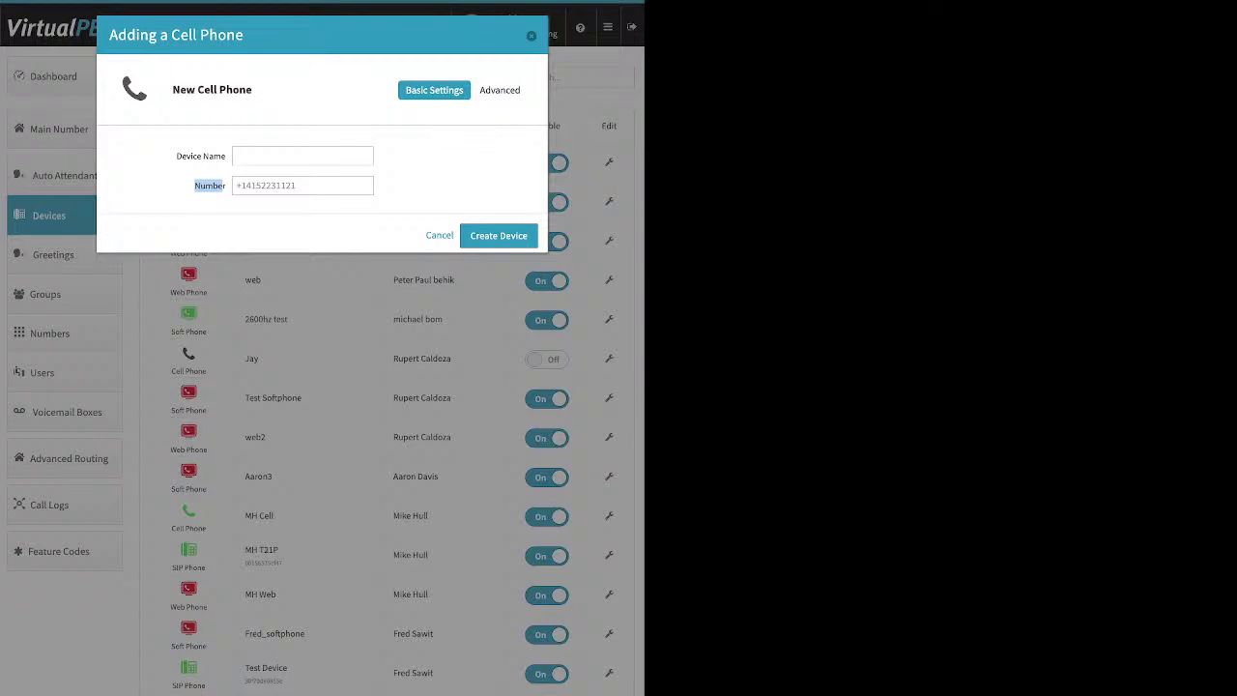
pyautogui.click(531, 36)
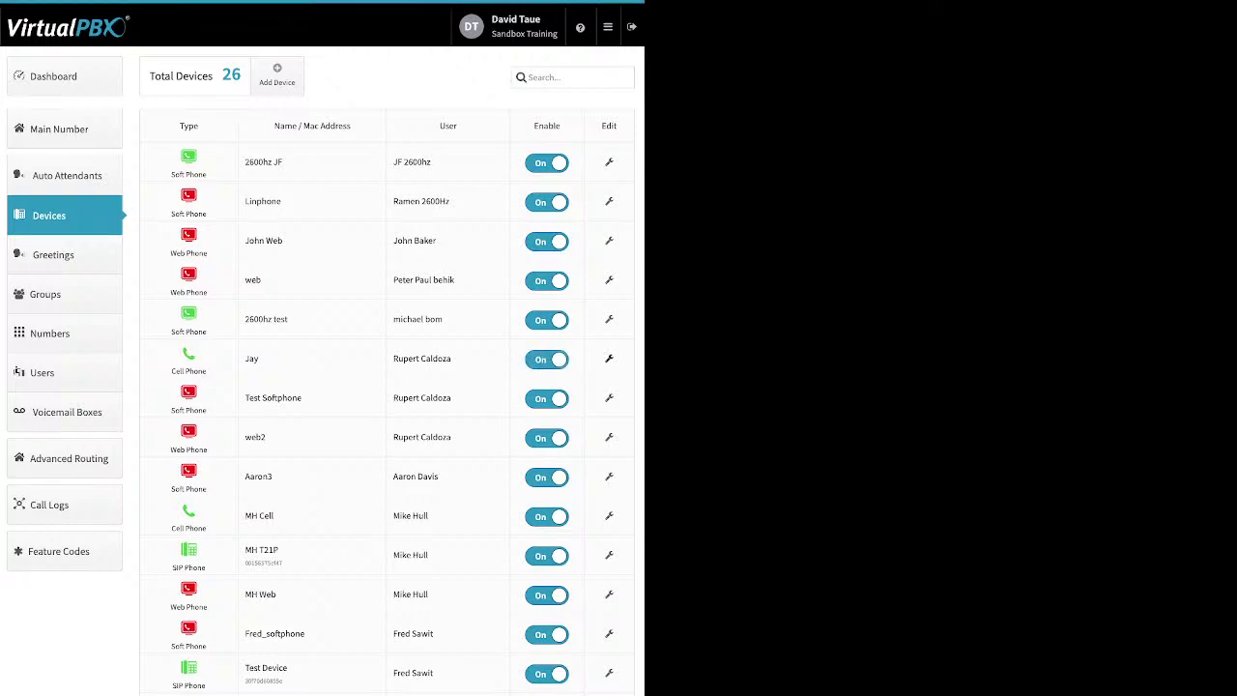
# Step: Open the Jay cell phone's settings and display its Advanced Options
pyautogui.click(609, 358)
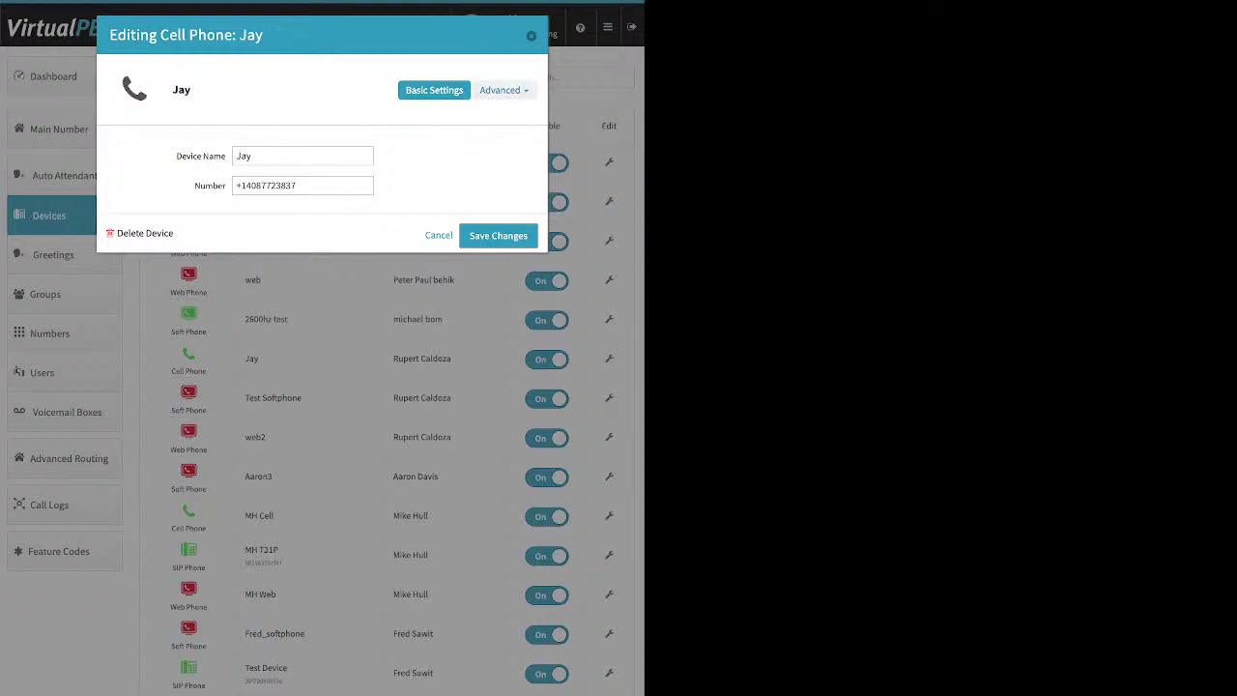
pyautogui.click(499, 90)
pyautogui.click(483, 114)
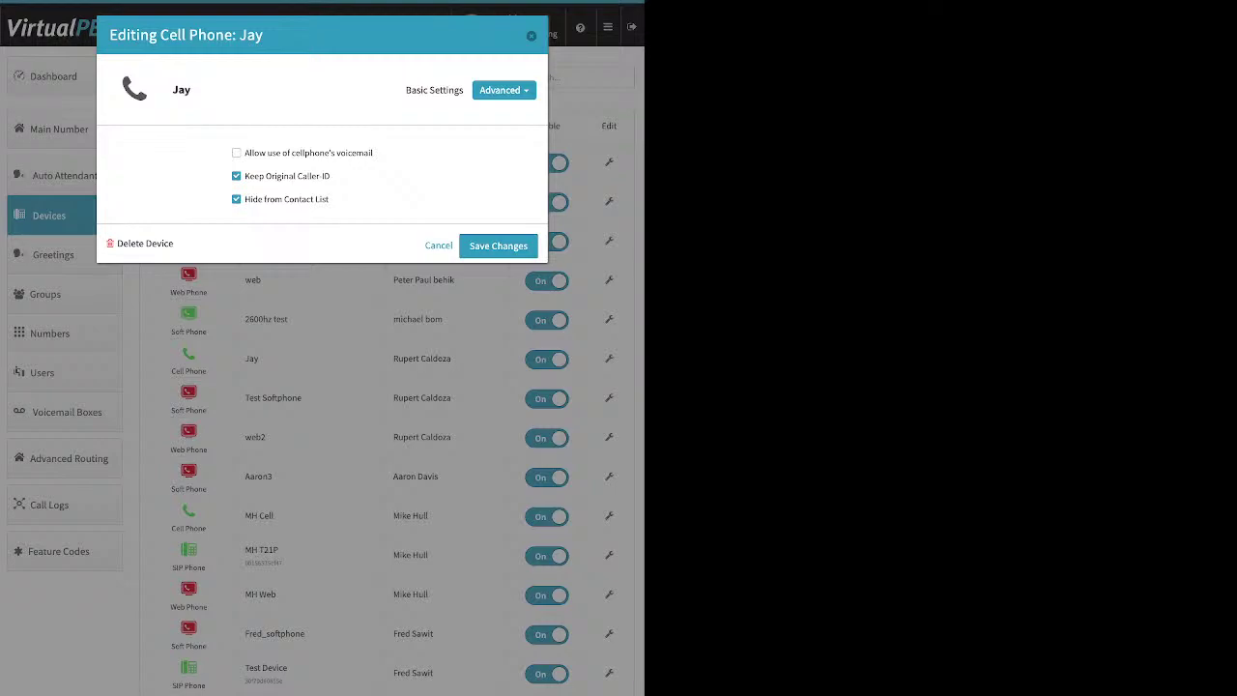
# Step: Turn the Allow cellphone voicemail option on and then back off
pyautogui.moveTo(374, 153); pyautogui.dragTo(243, 153)
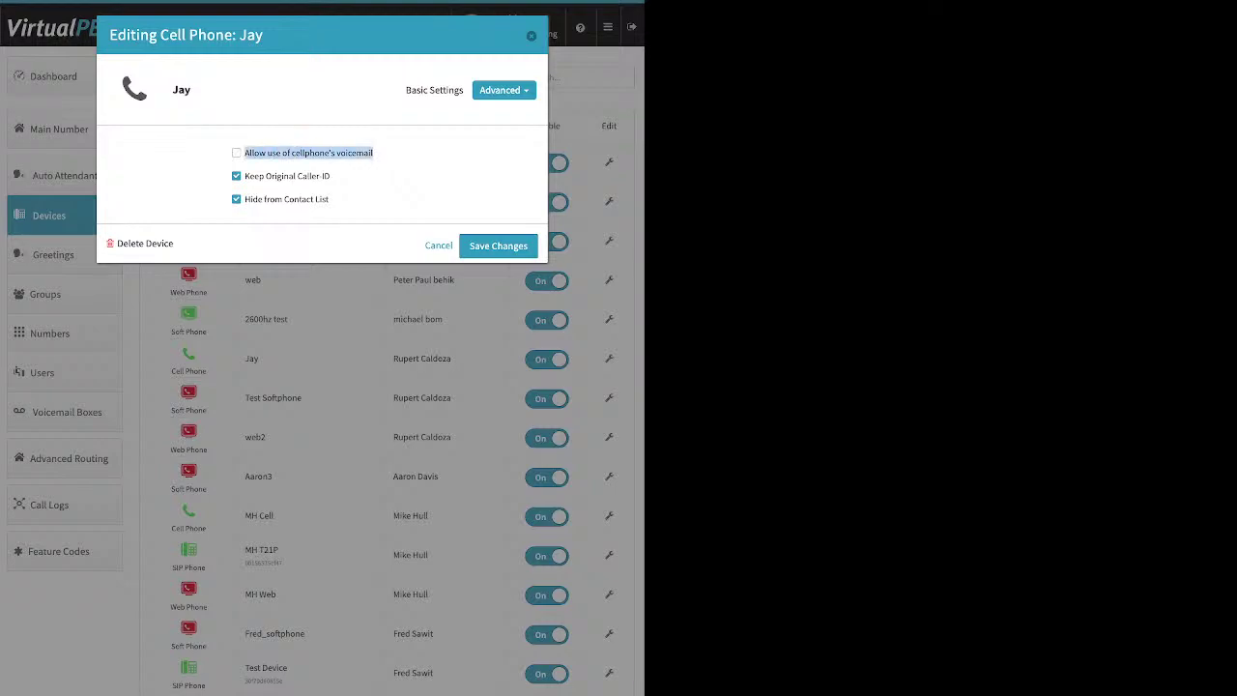
pyautogui.click(372, 153)
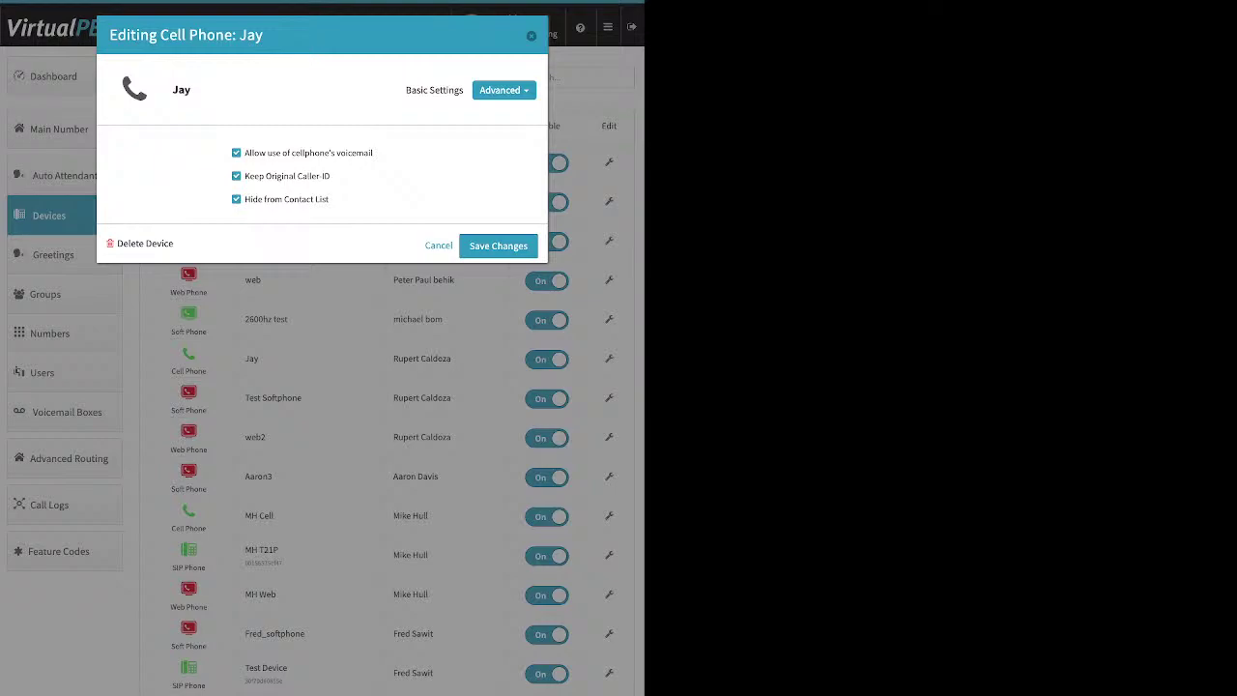
pyautogui.click(236, 152)
# Step: Turn off Keep Original Caller-ID, close Jay's settings and go to the Dashboard
pyautogui.moveTo(330, 176); pyautogui.dragTo(244, 176)
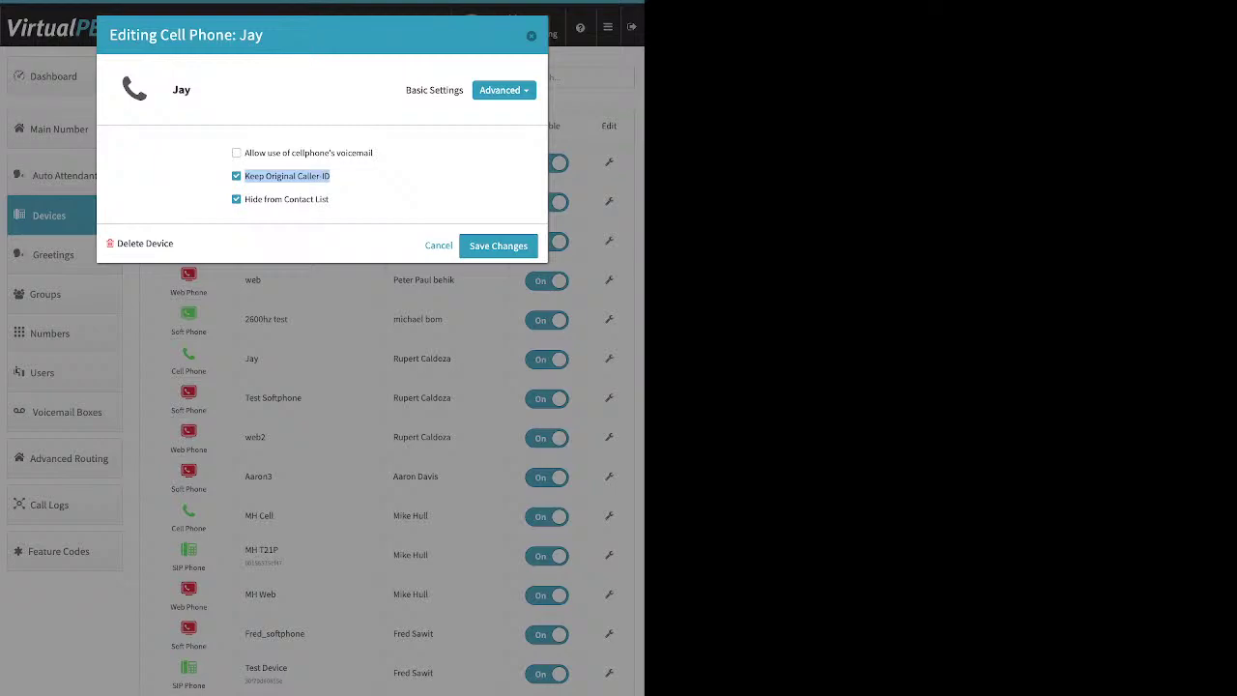
pyautogui.click(236, 176)
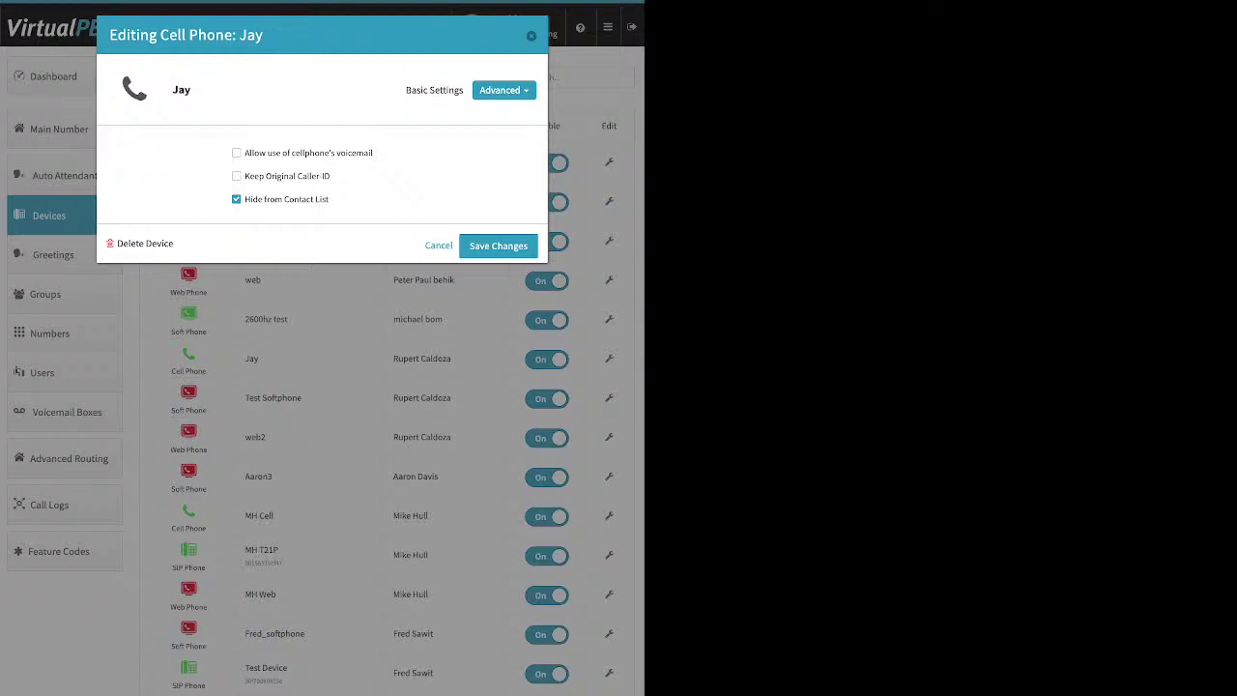
pyautogui.click(530, 35)
pyautogui.click(65, 77)
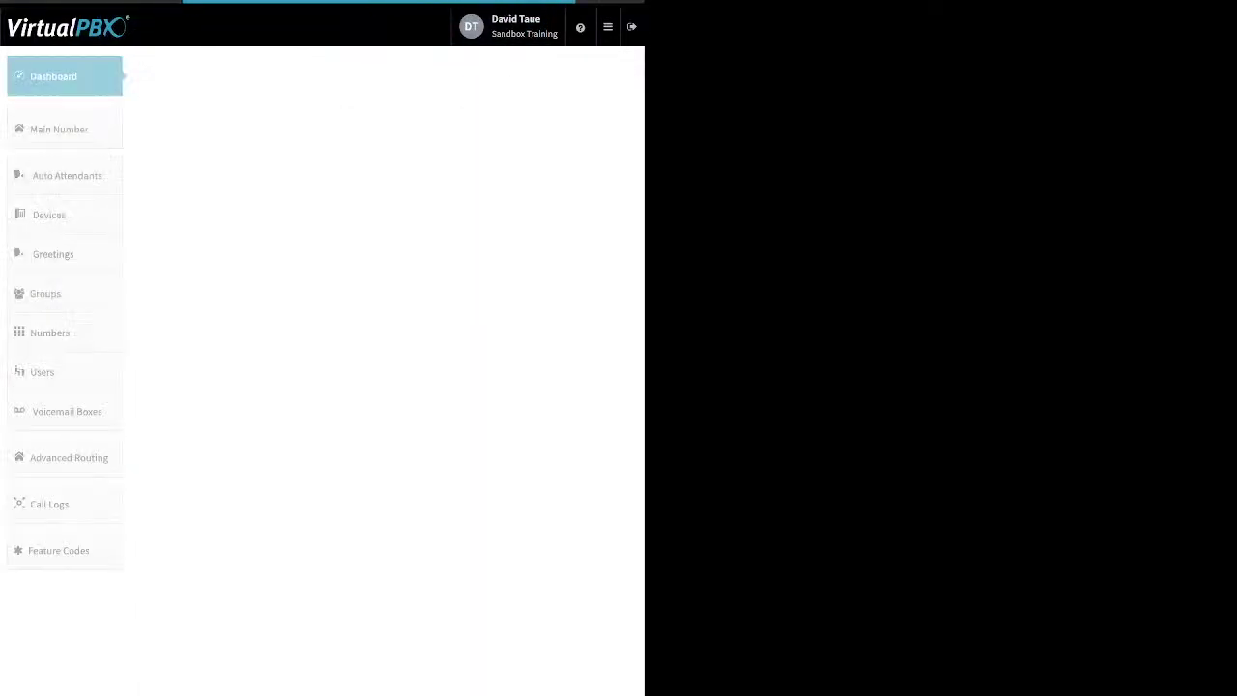
# Step: View the Company Caller ID settings, close them, and return to the Devices list
pyautogui.click(448, 76)
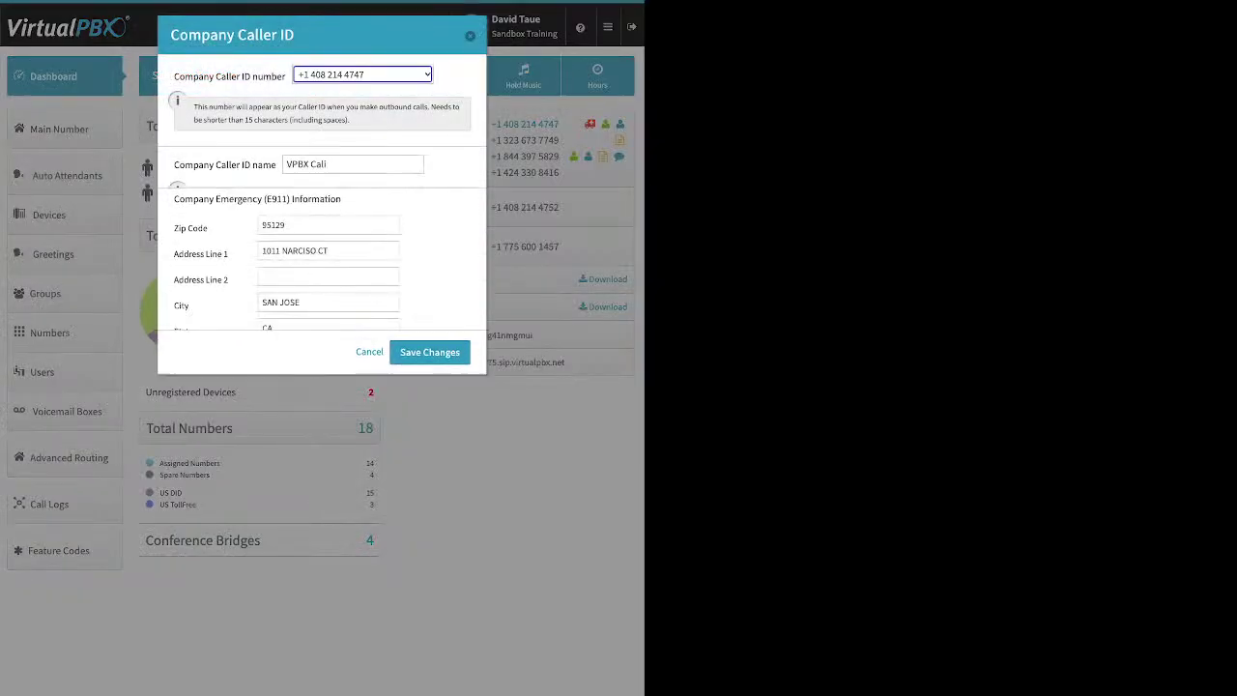
pyautogui.click(470, 36)
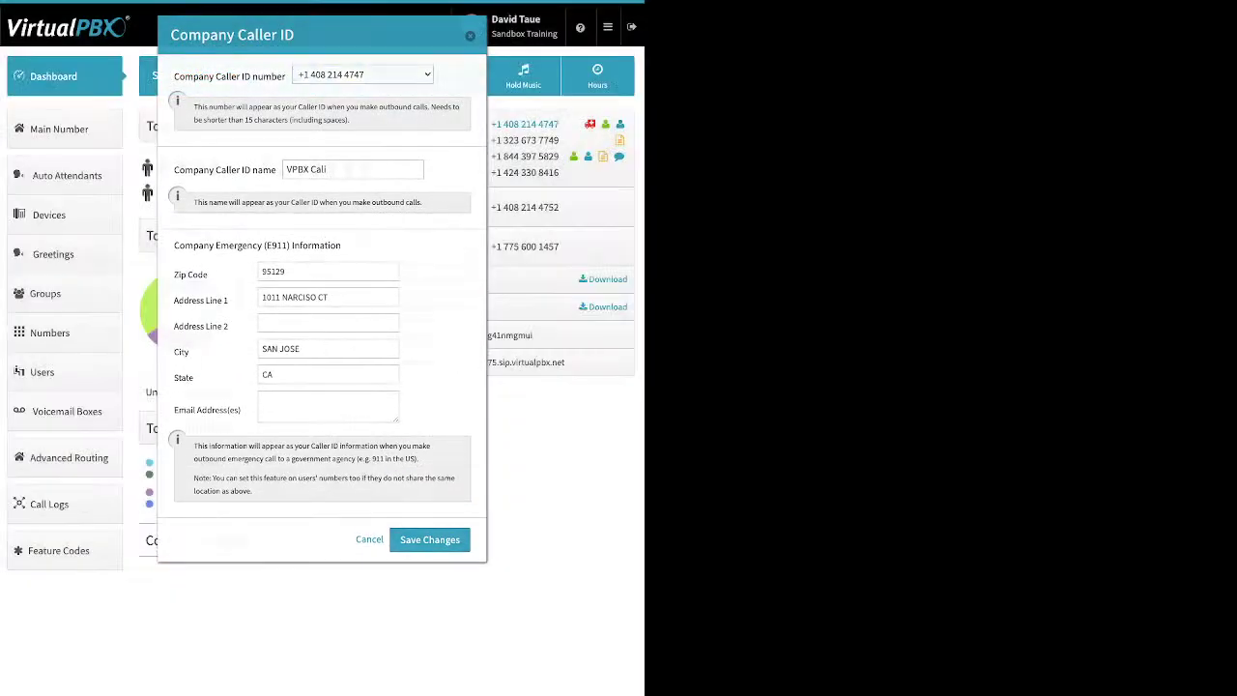
pyautogui.click(65, 215)
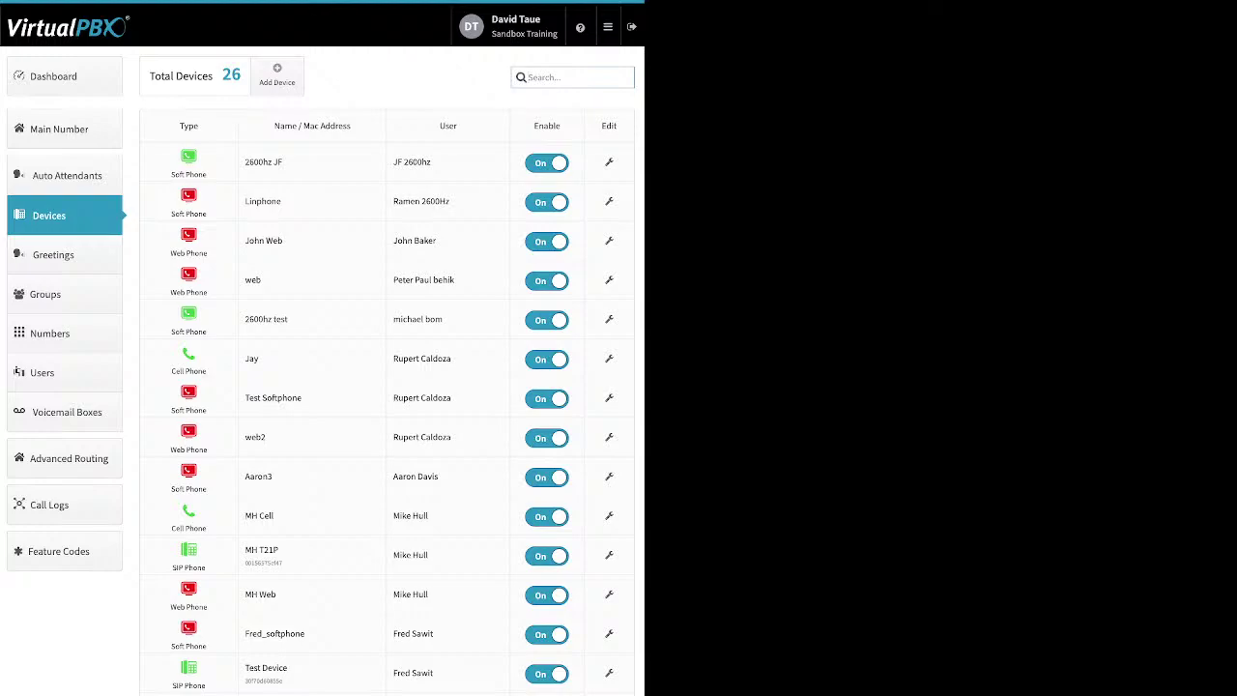
# Step: Add a Soft Phone device, which brings up the 911 location-accuracy notice
pyautogui.click(278, 74)
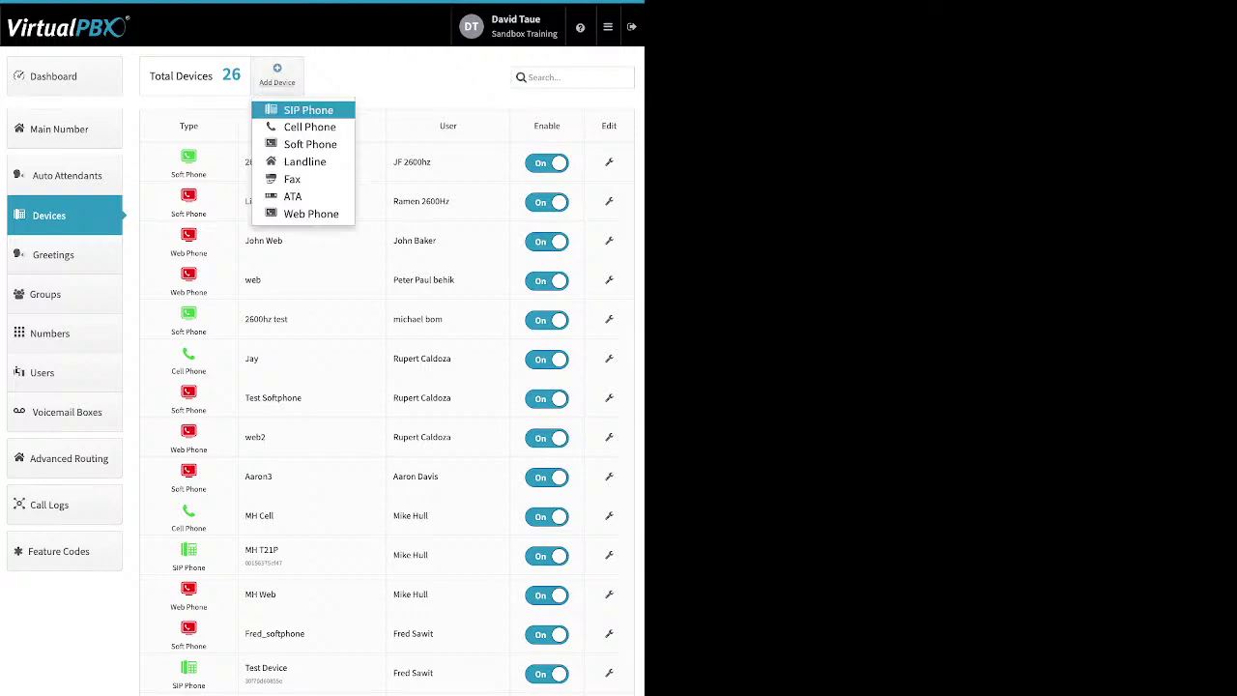
pyautogui.click(309, 144)
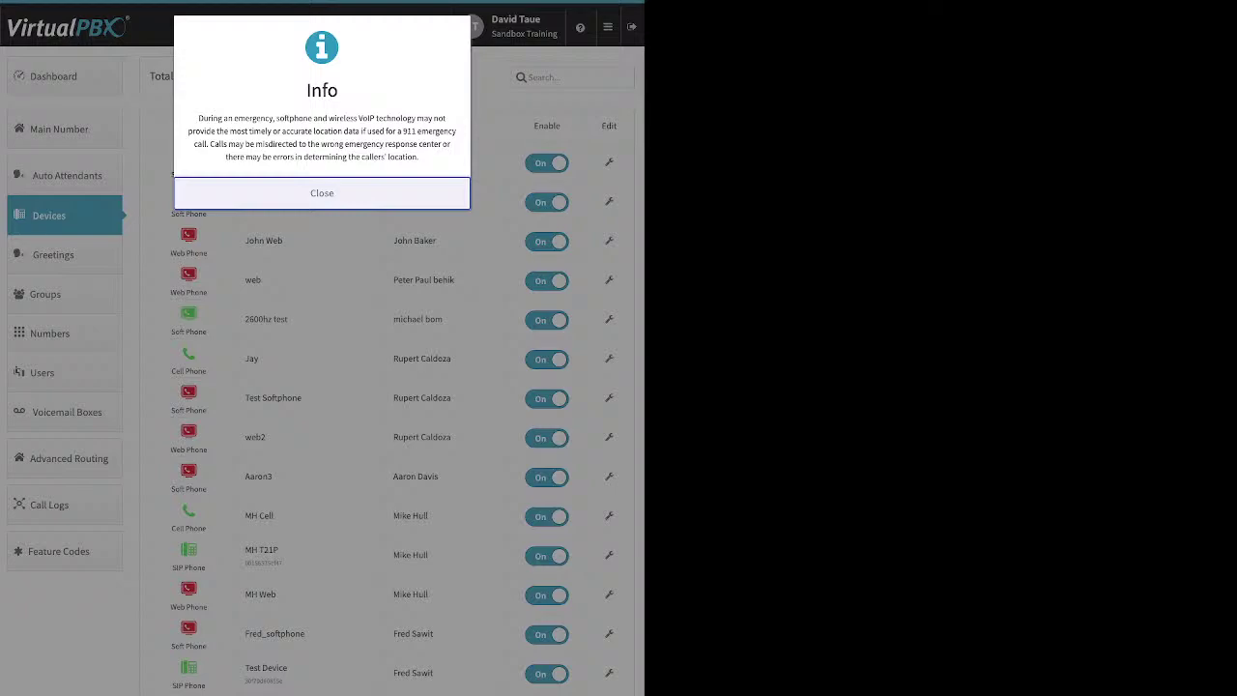
# Step: Dismiss the 911 notice and inspect the softphone's name field and SIP password
pyautogui.click(322, 193)
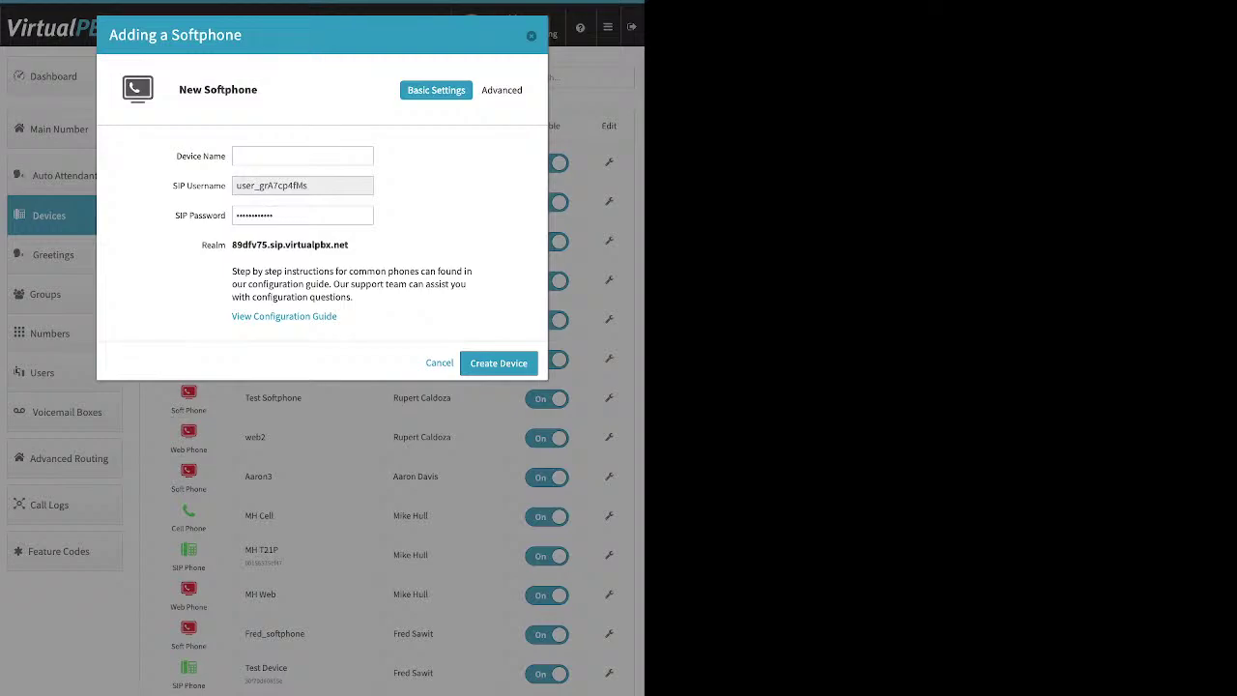
pyautogui.click(302, 156)
pyautogui.click(303, 215)
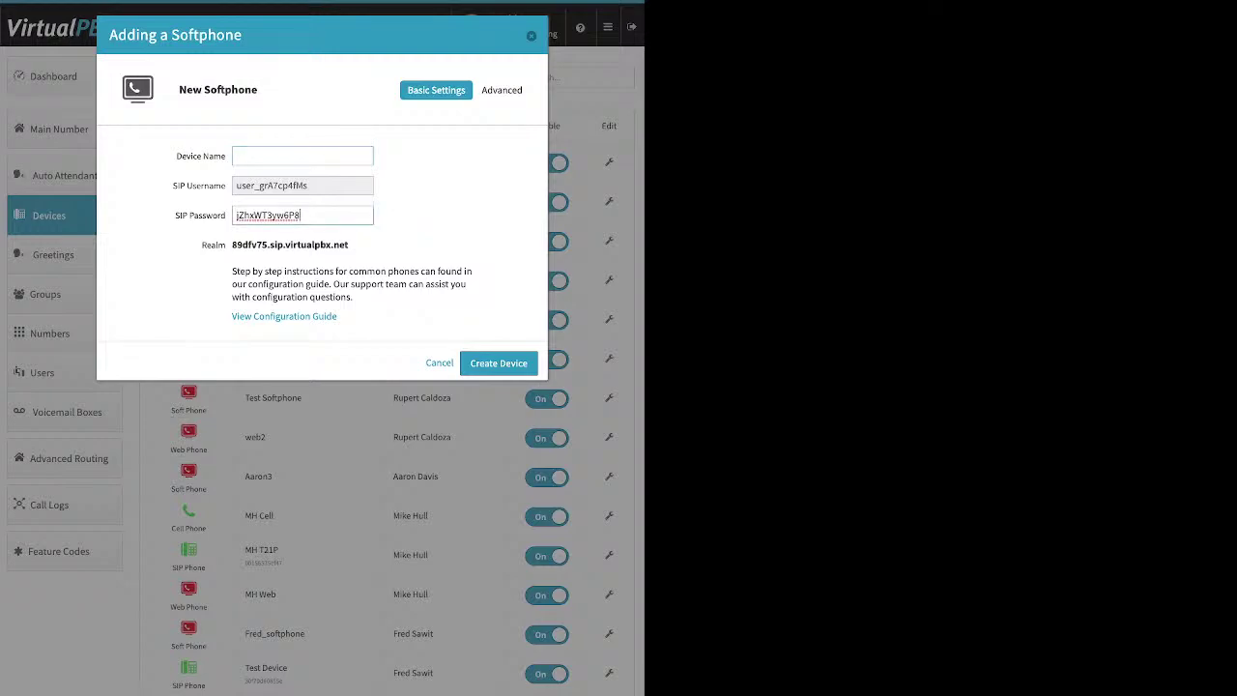
pyautogui.press('Tab')
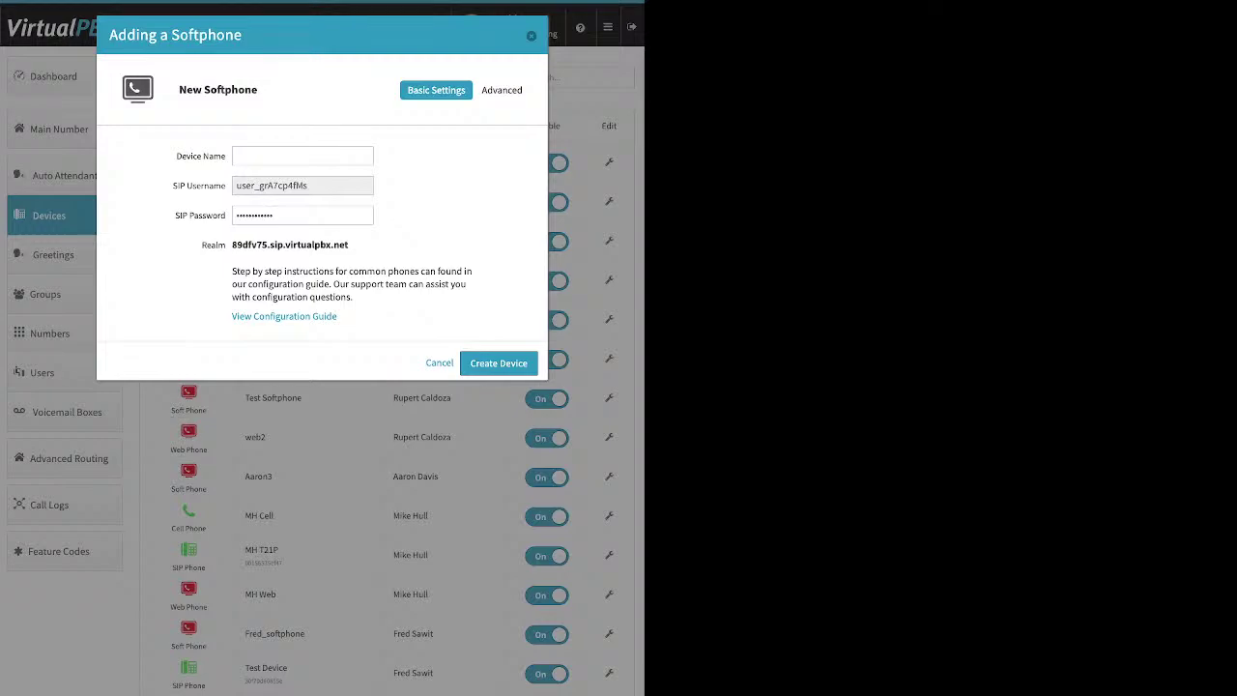
# Step: Point out the Realm address, then cancel the softphone form without creating it
pyautogui.moveTo(348, 245); pyautogui.dragTo(232, 245)
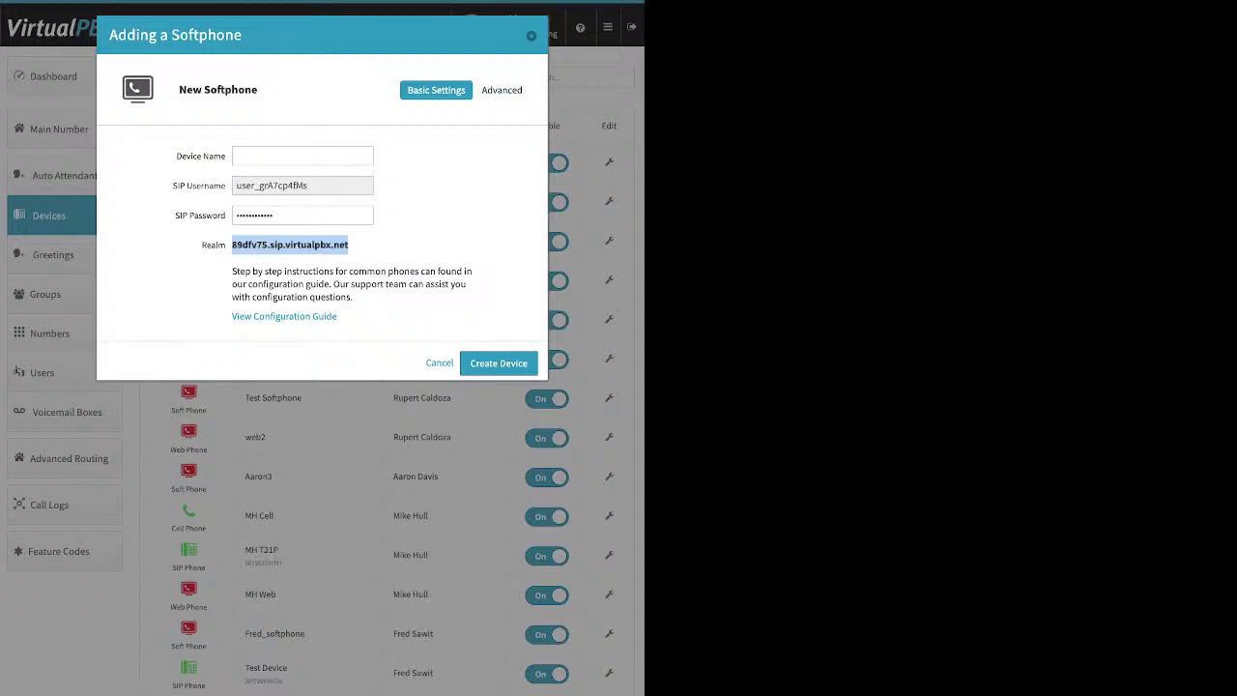
pyautogui.click(386, 245)
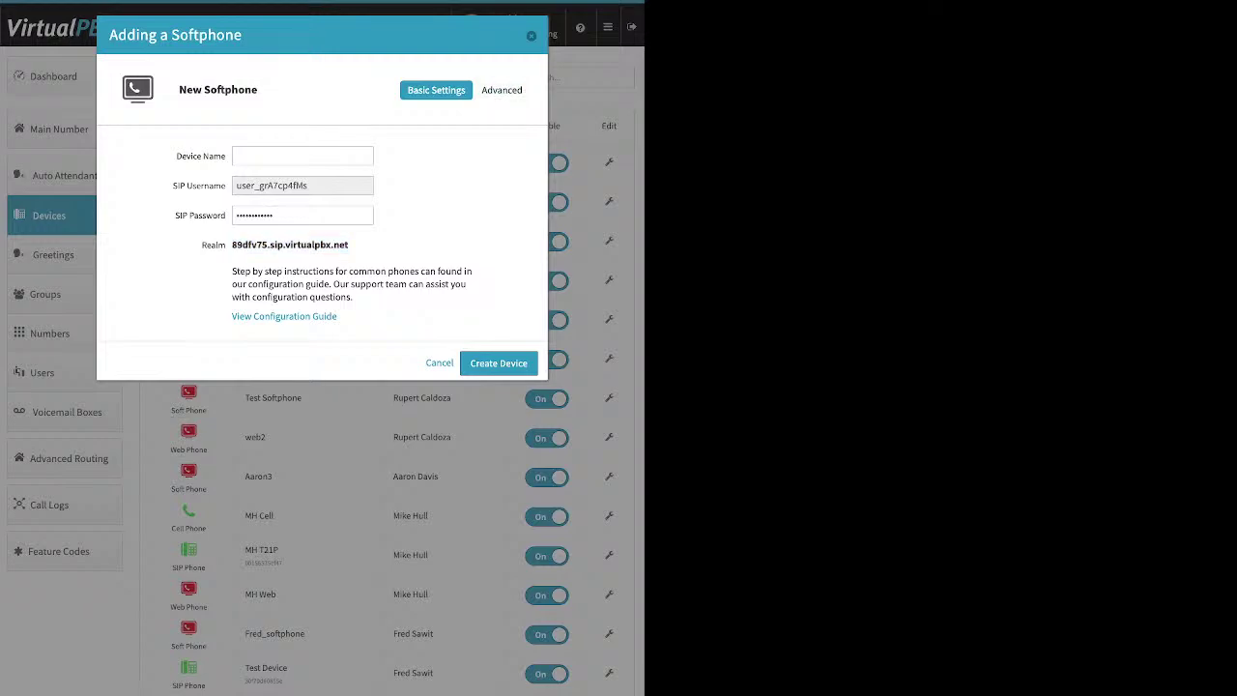
pyautogui.press('Escape')
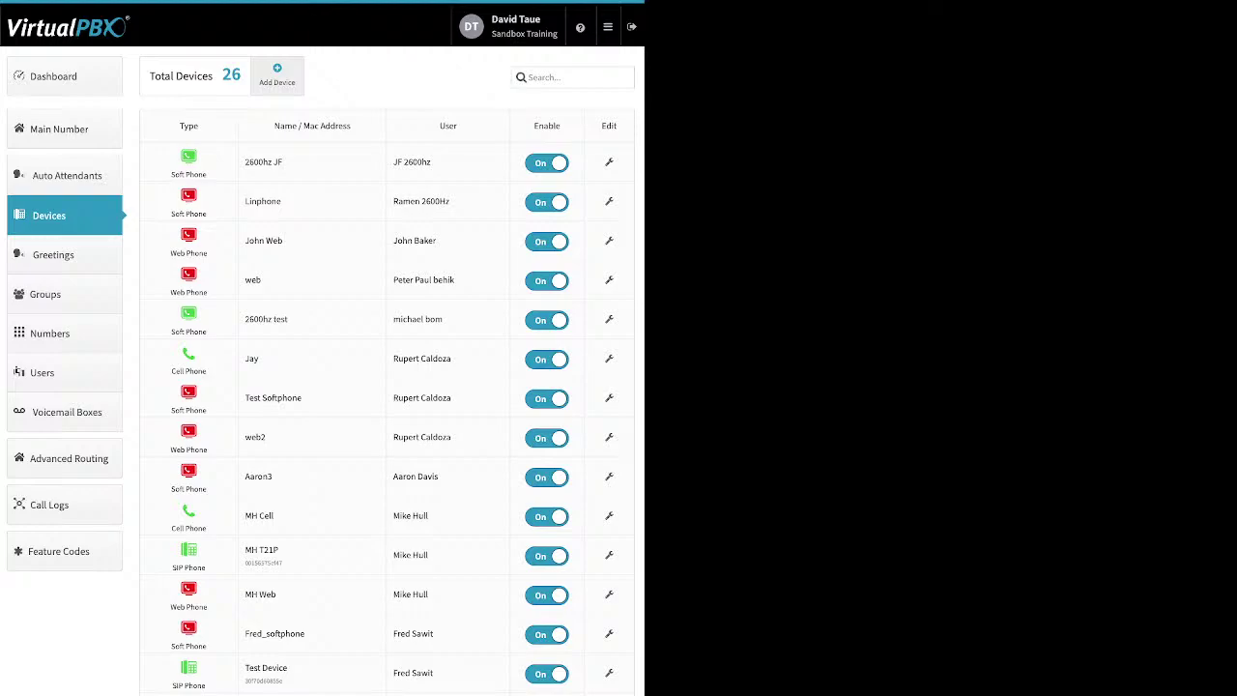
pyautogui.click(278, 75)
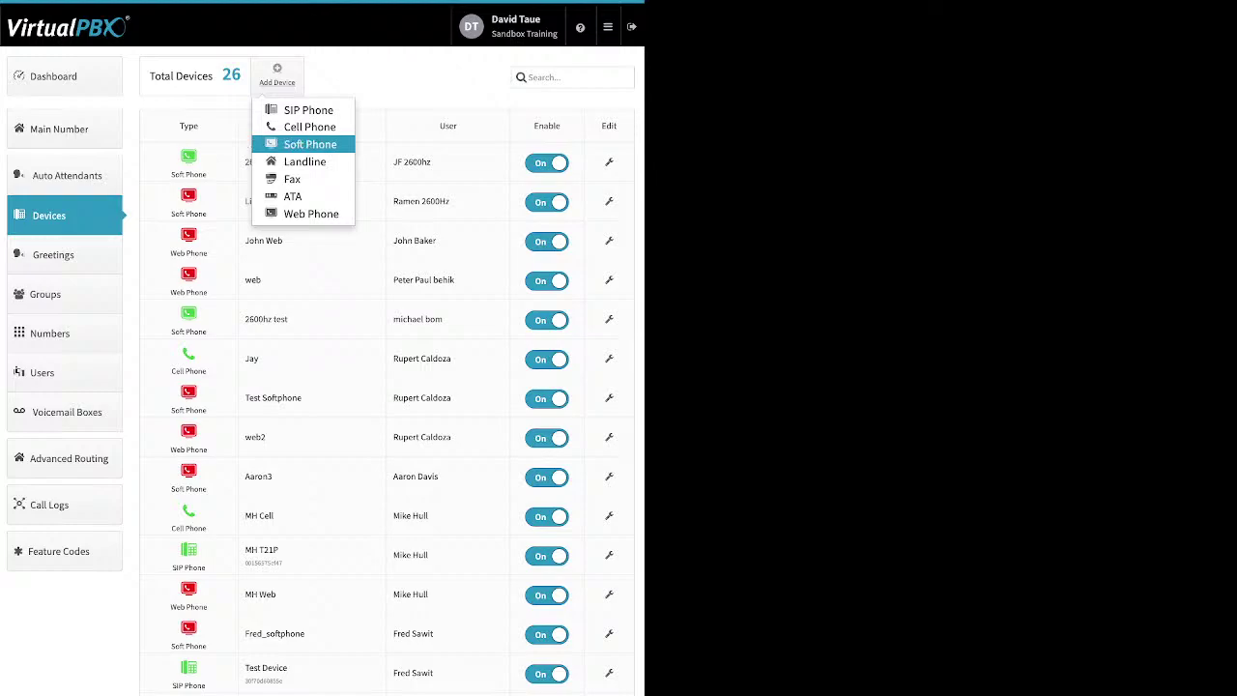
pyautogui.click(310, 213)
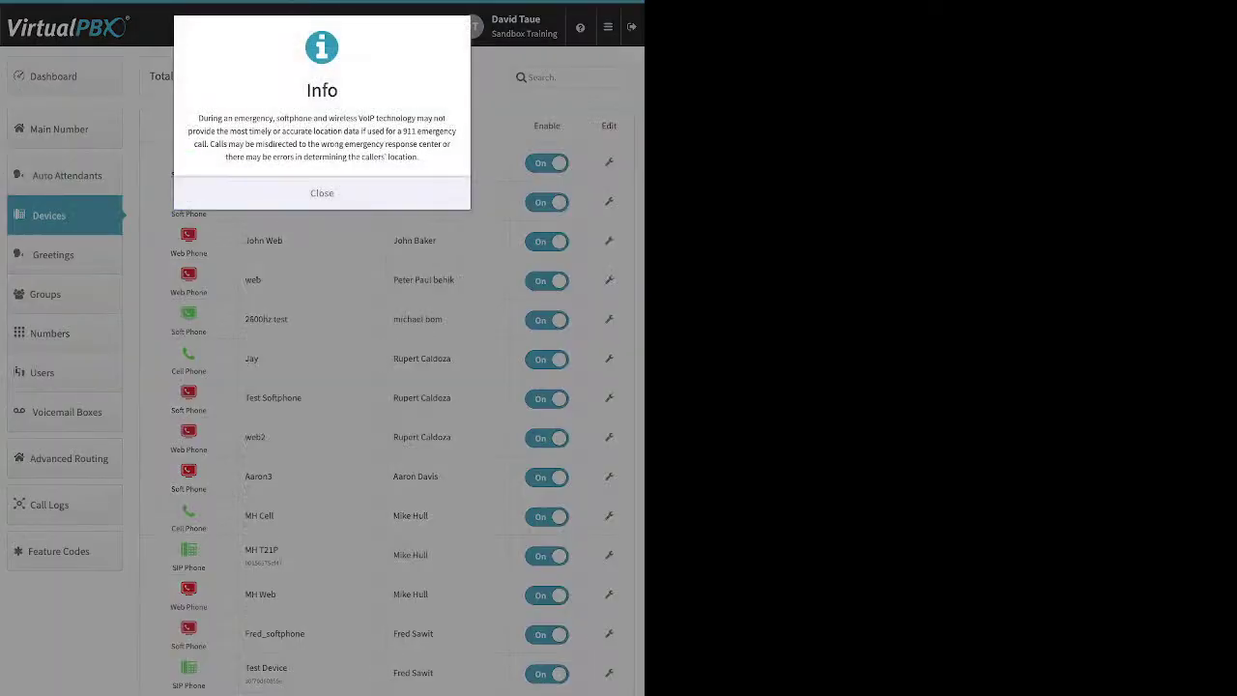
pyautogui.click(321, 192)
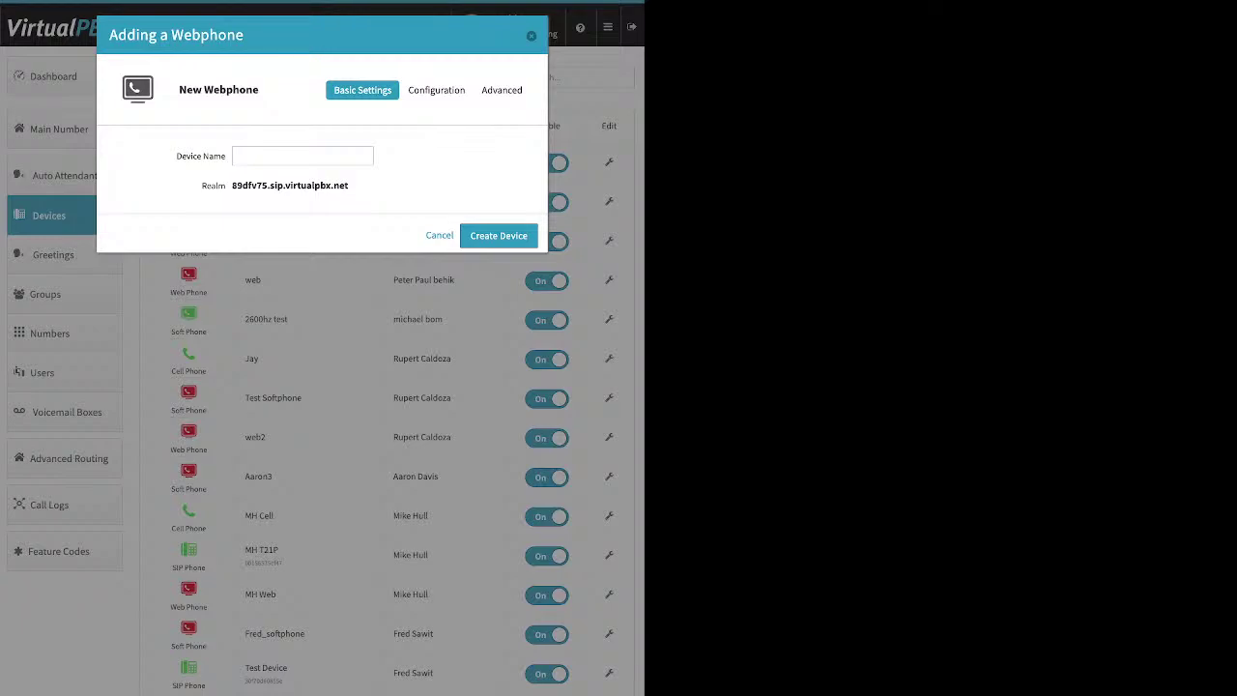
pyautogui.press('Escape')
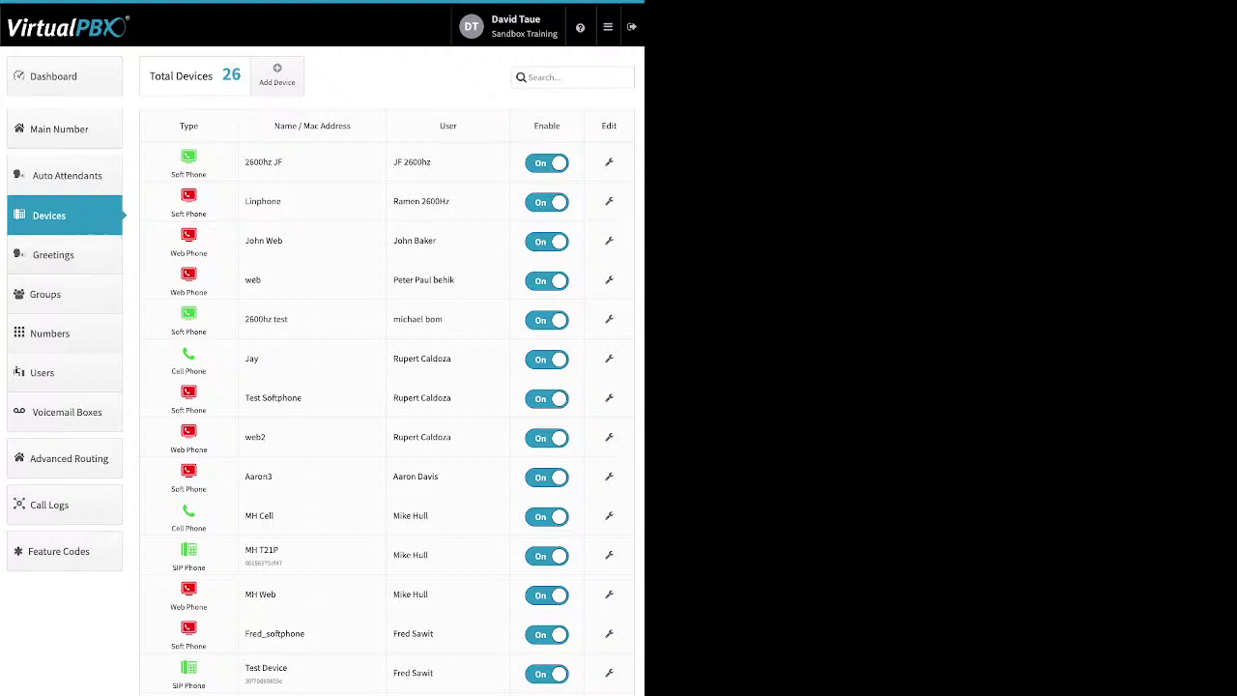
# Step: Open Greetings, noting the Tts, Recording and Upload sources, and start adding a greeting
pyautogui.click(53, 254)
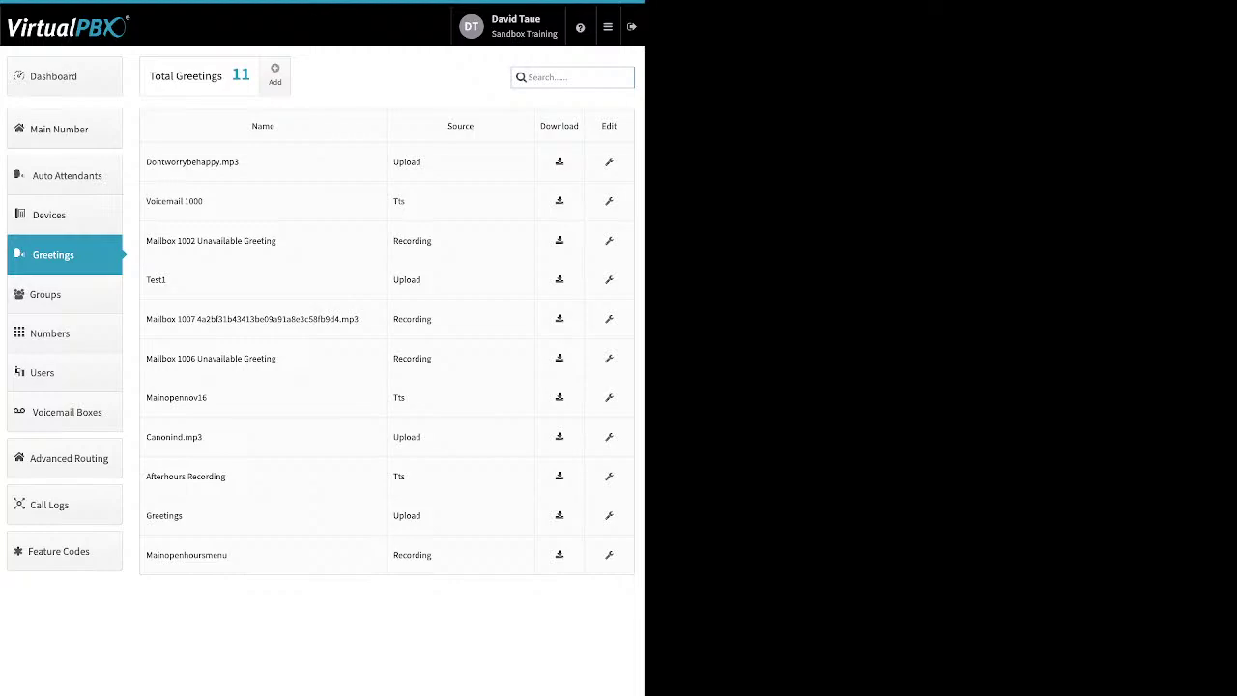
pyautogui.doubleClick(398, 201)
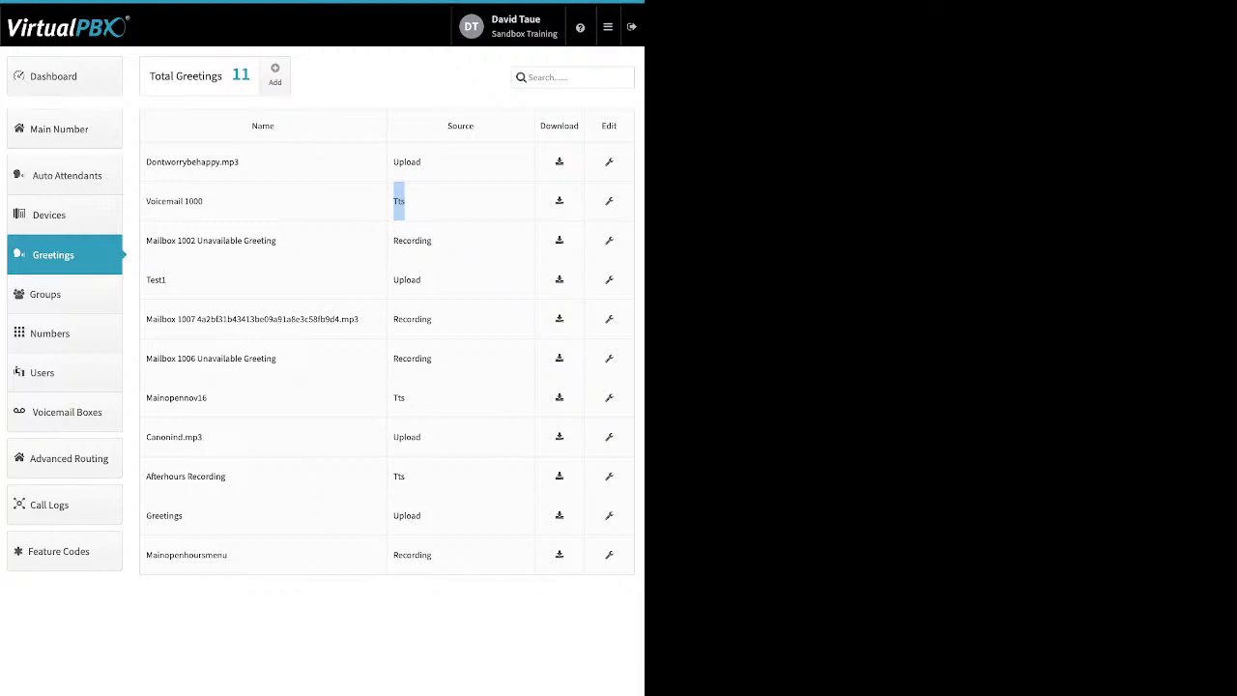
pyautogui.doubleClick(412, 240)
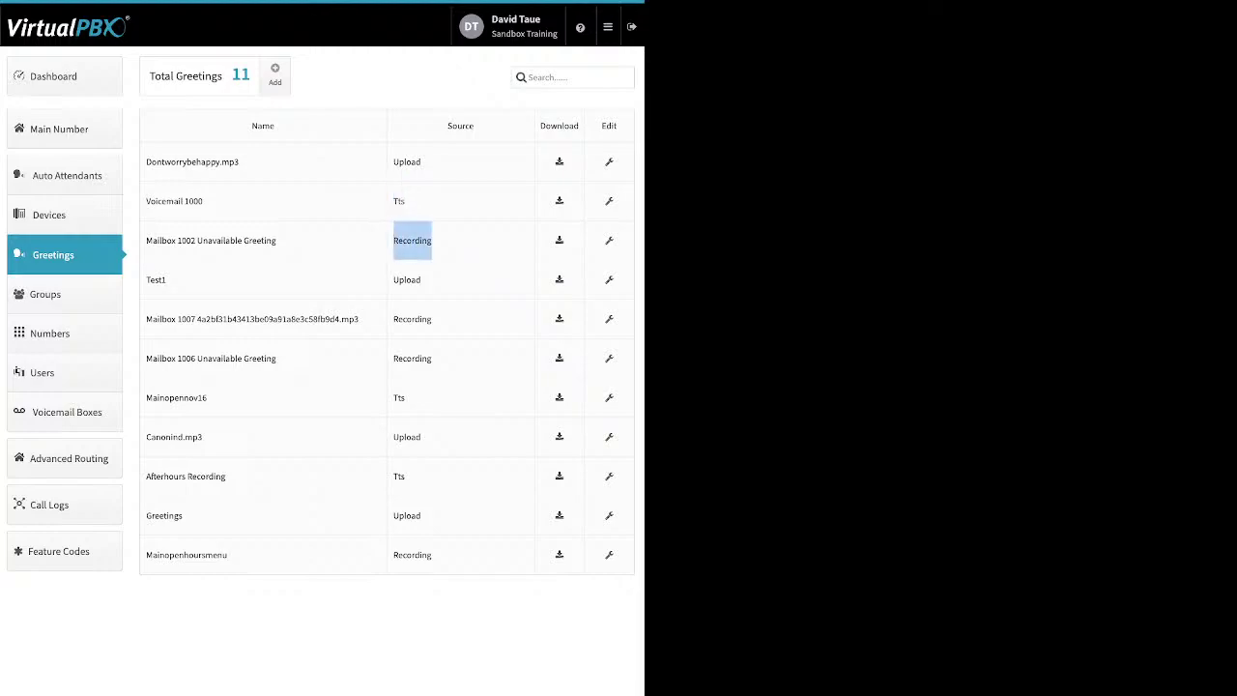
pyautogui.moveTo(422, 279); pyautogui.dragTo(393, 279)
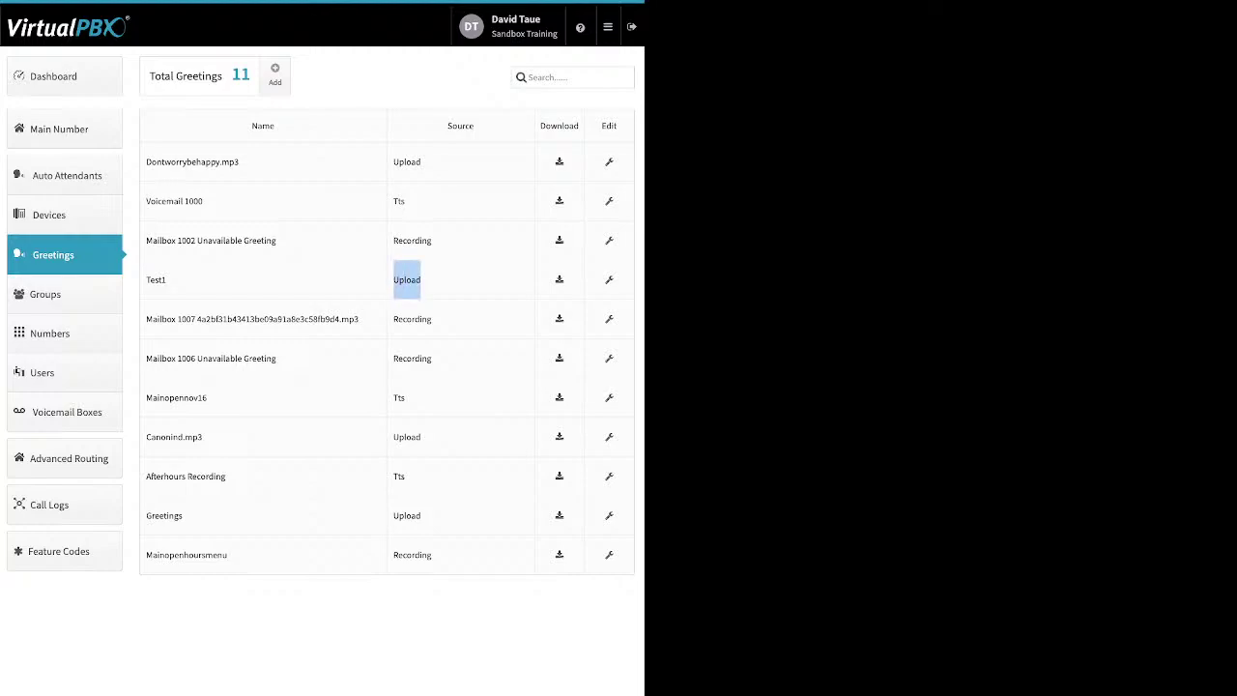
pyautogui.click(275, 74)
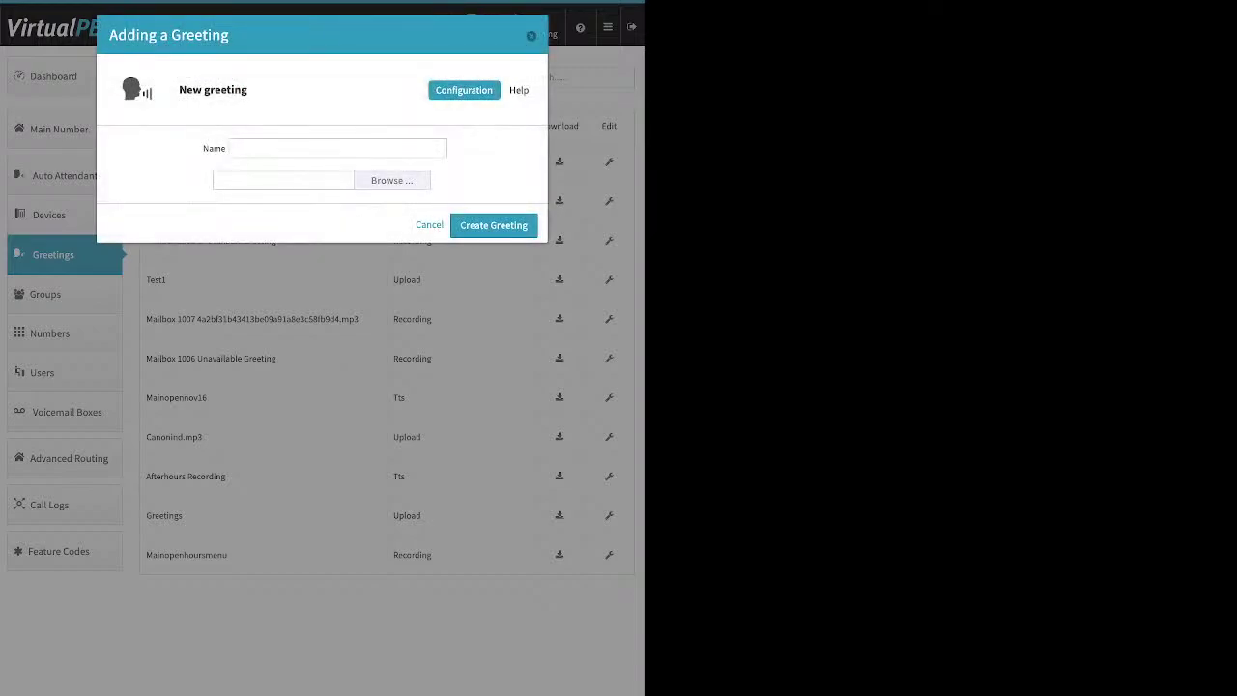
pyautogui.click(302, 148)
pyautogui.press('Tab')
# Step: Cancel the new greeting form and open Dontworrybehappy.mp3 in the Editing Greeting dialog
pyautogui.press('Escape')
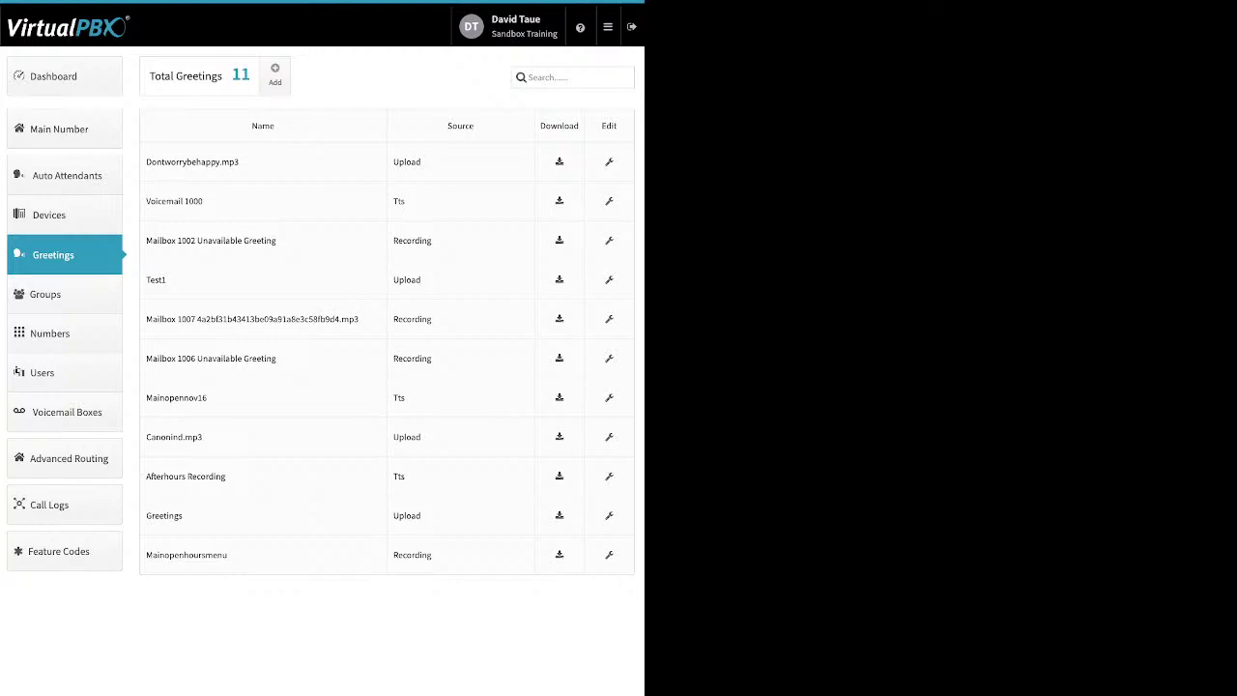
pyautogui.doubleClick(558, 125)
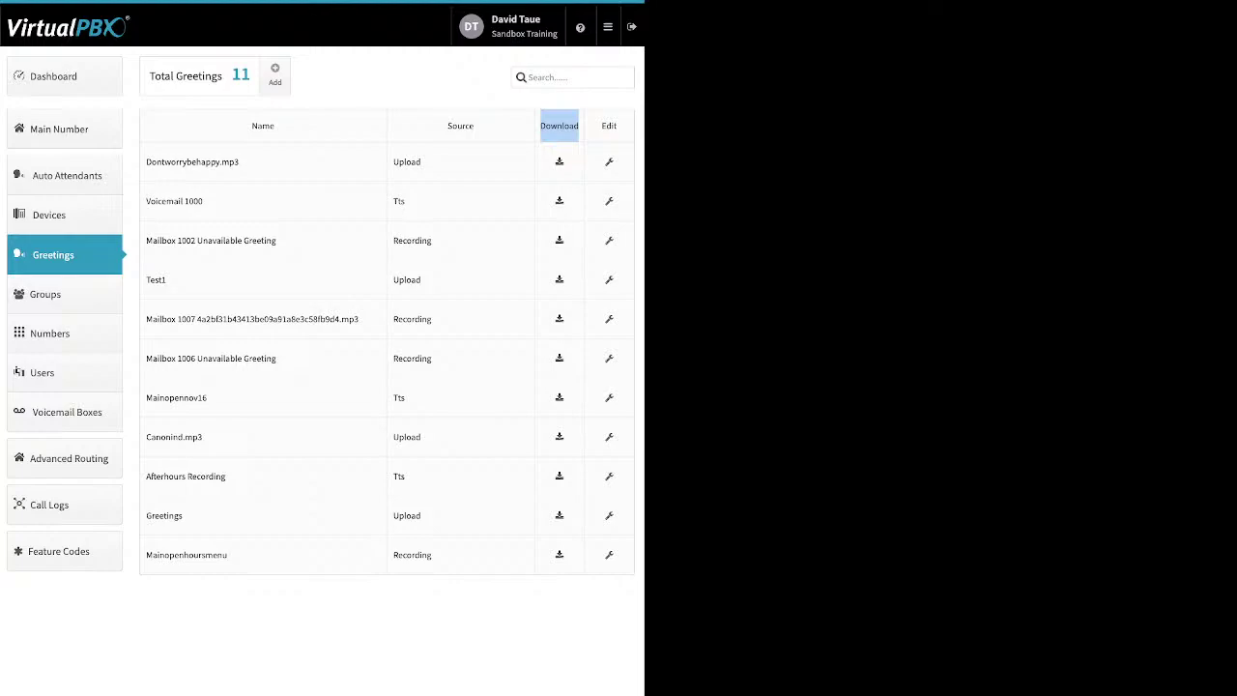
pyautogui.click(559, 125)
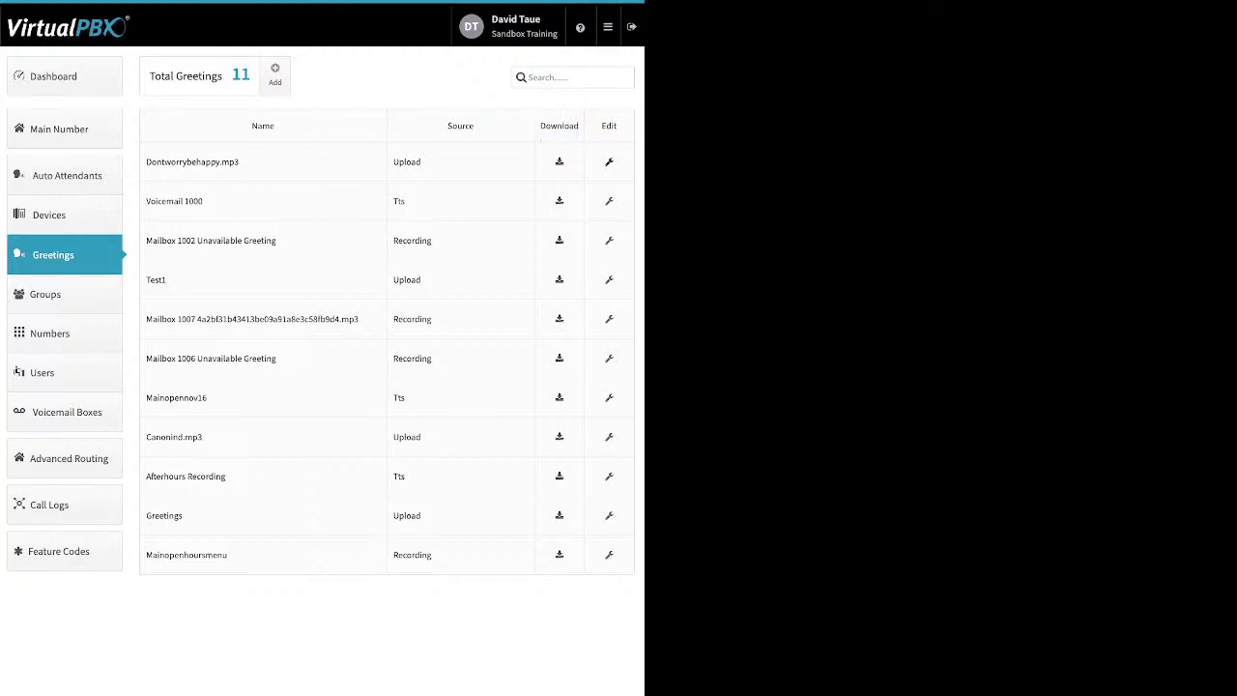
pyautogui.click(609, 161)
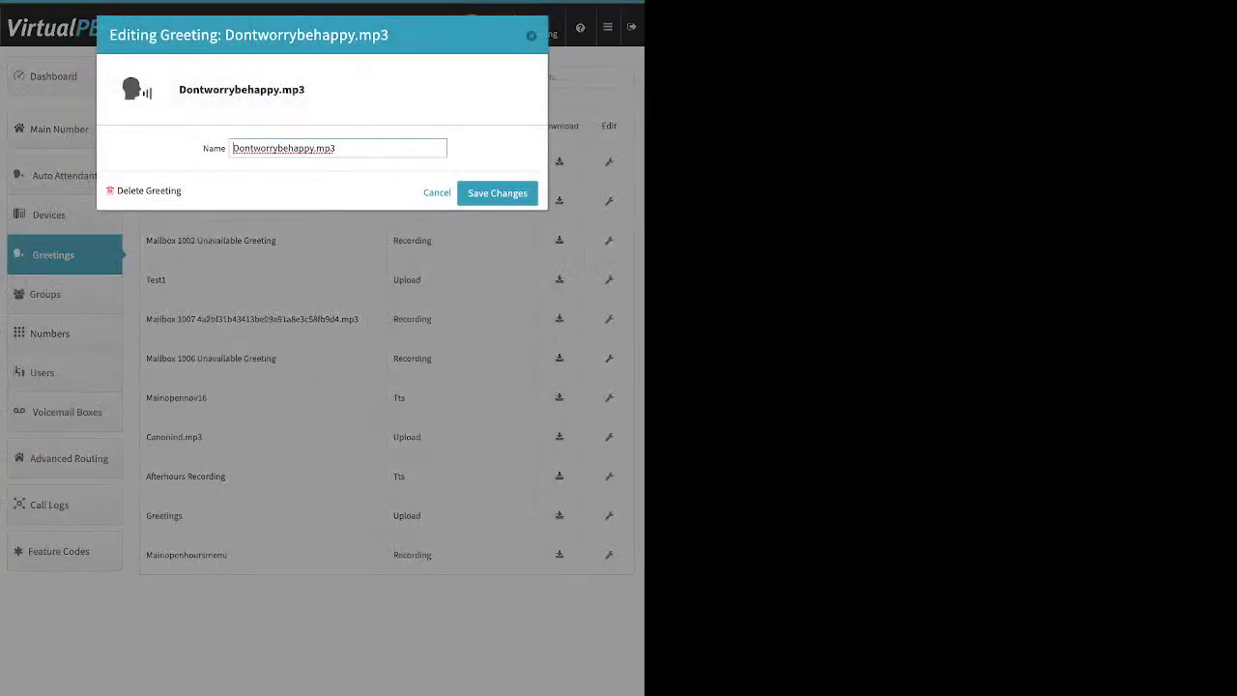
# Step: Cancel the greeting edit, highlight Voicemail 1000 and Mainopennov16, then go to Groups
pyautogui.click(437, 192)
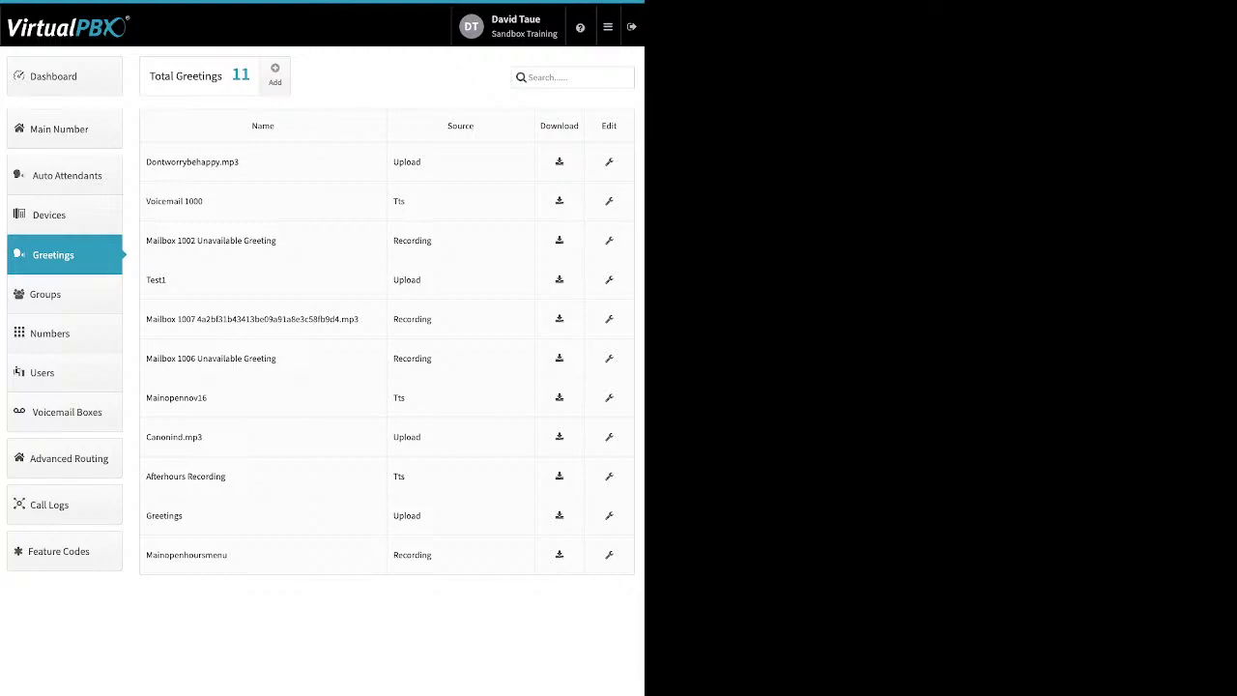
pyautogui.moveTo(203, 201); pyautogui.dragTo(146, 201)
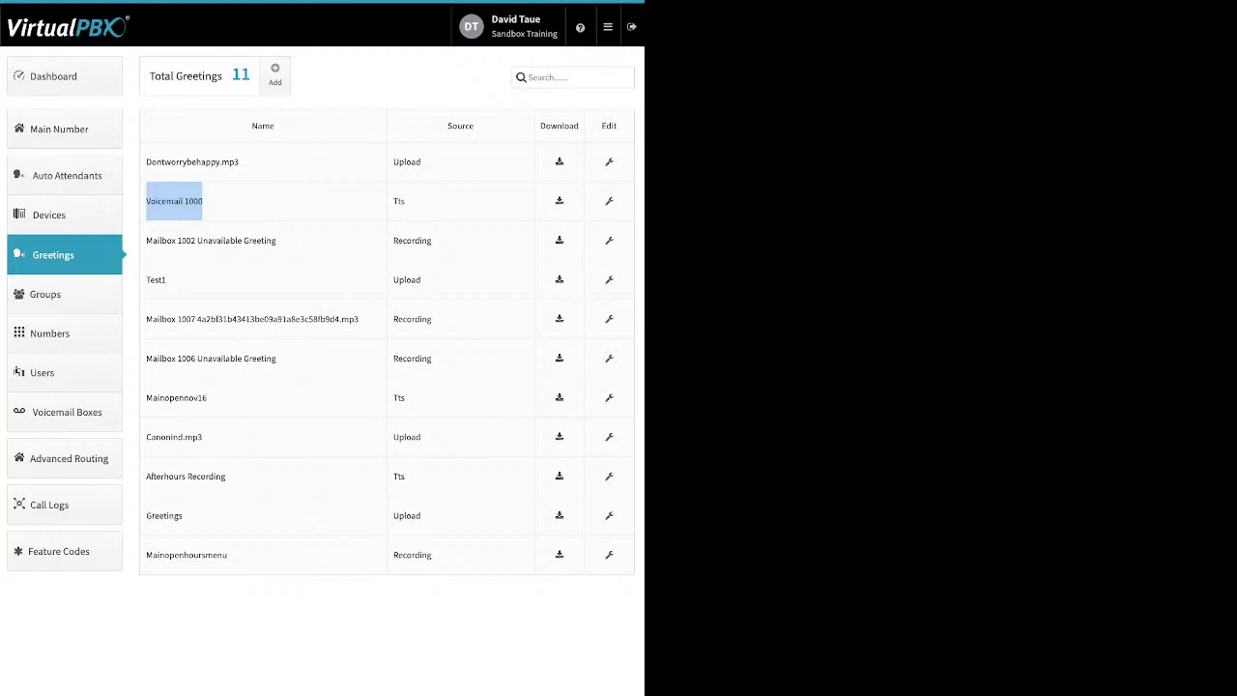
pyautogui.doubleClick(177, 398)
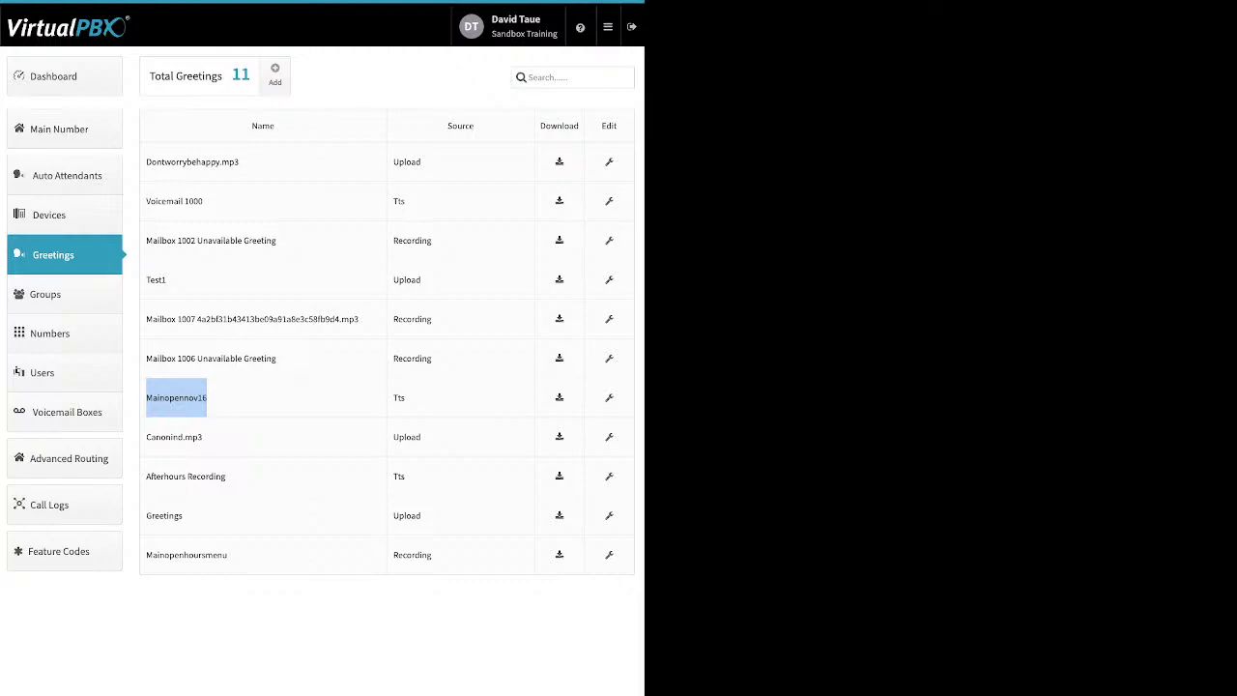
pyautogui.click(64, 294)
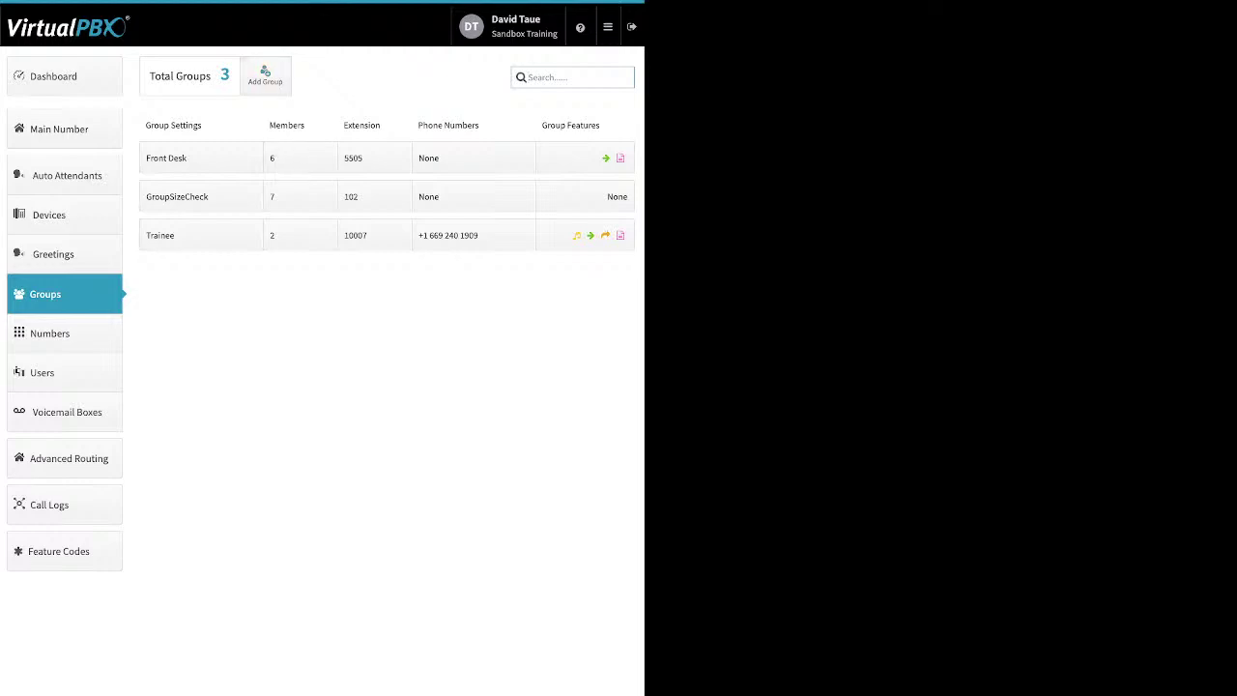
pyautogui.click(264, 75)
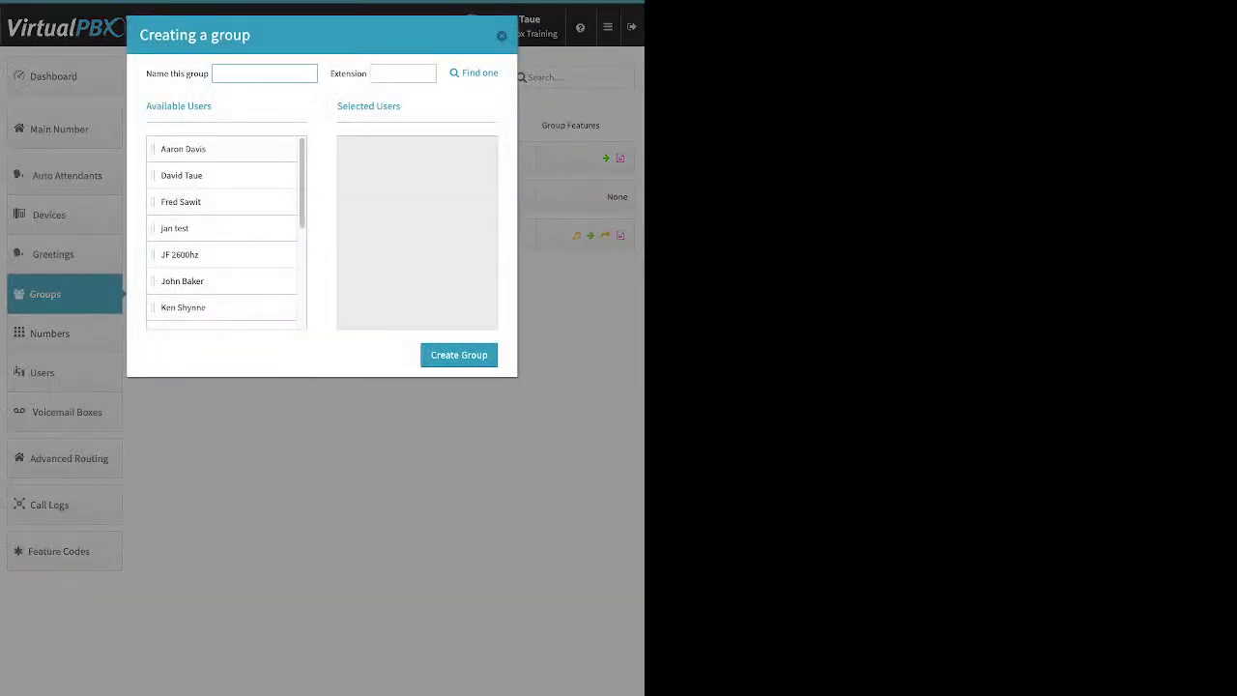
pyautogui.moveTo(182, 149); pyautogui.dragTo(416, 153)
pyautogui.moveTo(181, 175); pyautogui.dragTo(415, 149)
pyautogui.moveTo(181, 232); pyautogui.dragTo(415, 175)
pyautogui.moveTo(178, 280); pyautogui.dragTo(415, 201)
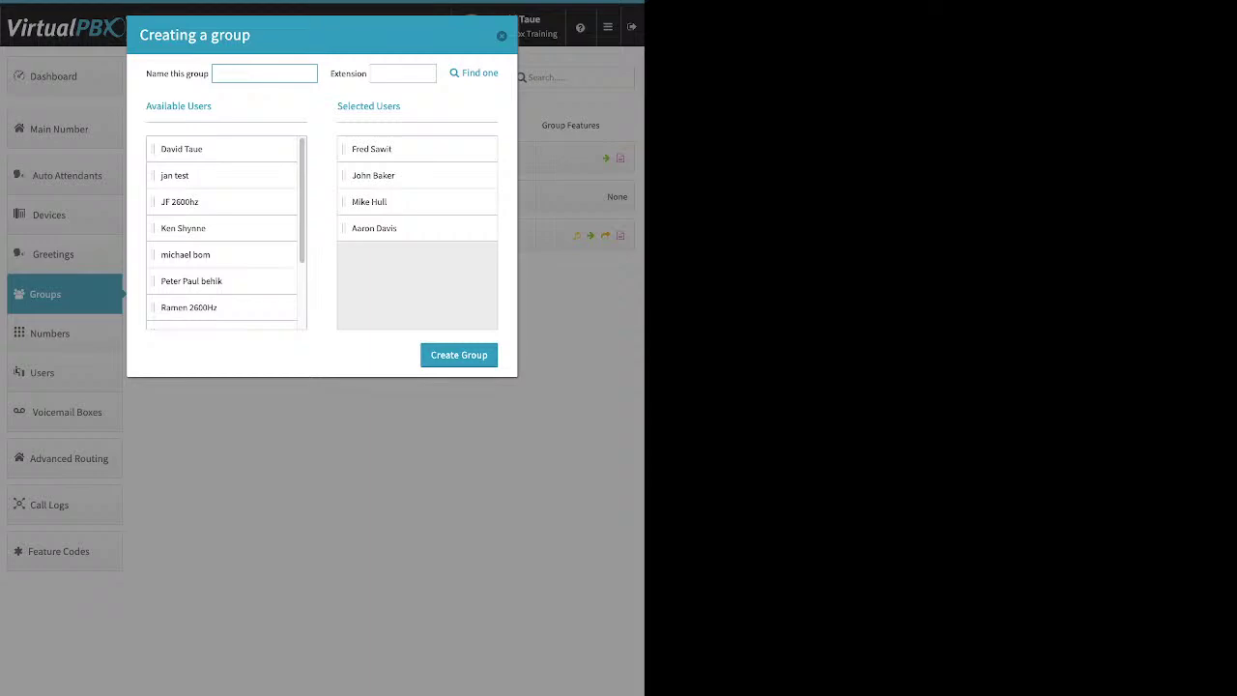
pyautogui.press('Escape')
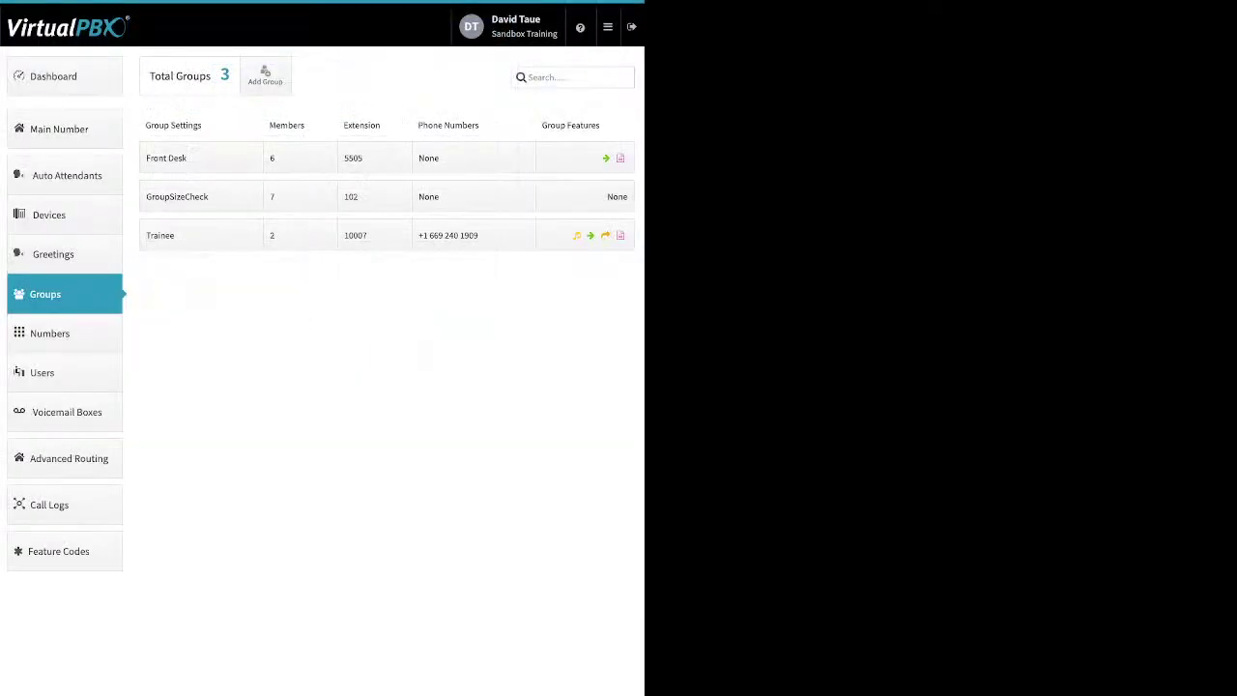
# Step: Expand Front Desk's settings and set Group call attempts to 2
pyautogui.click(201, 157)
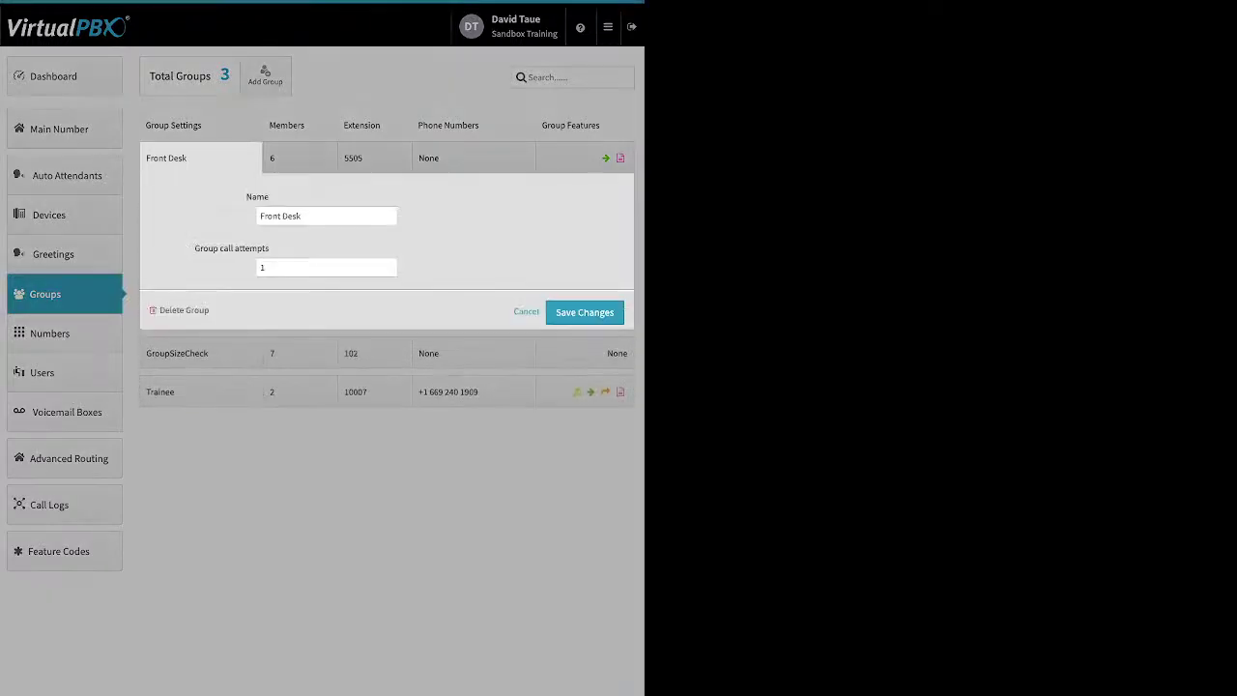
pyautogui.moveTo(193, 247); pyautogui.dragTo(263, 248)
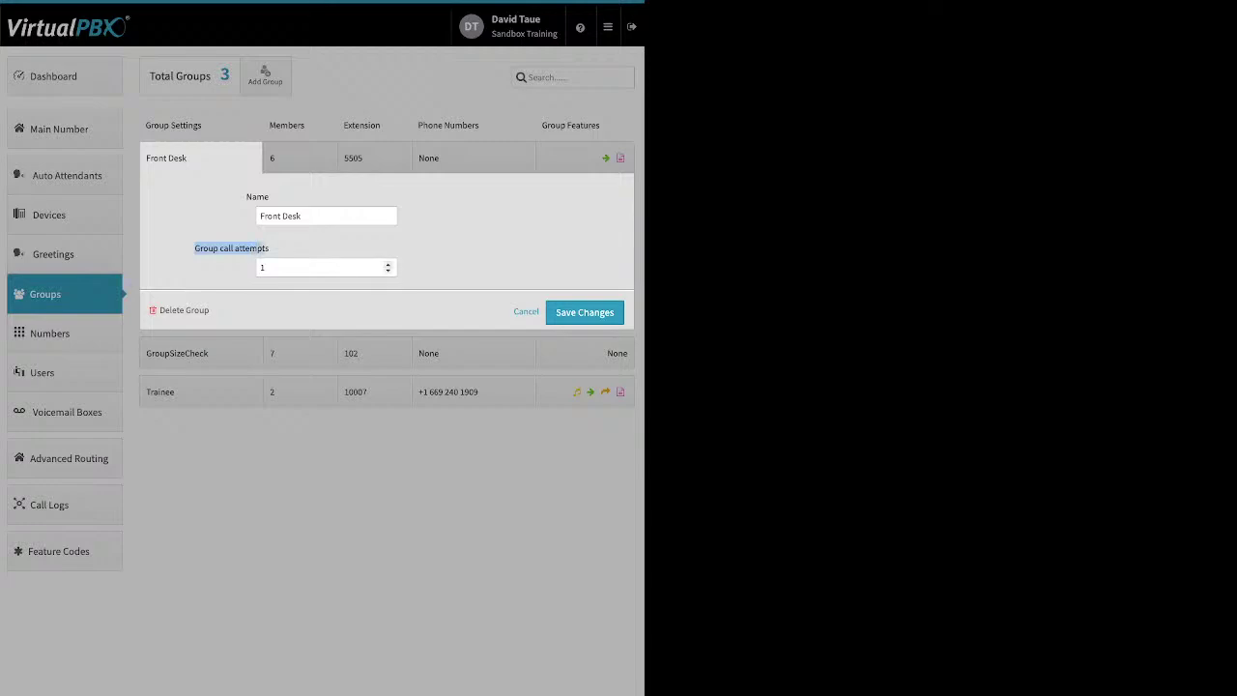
pyautogui.click(388, 271)
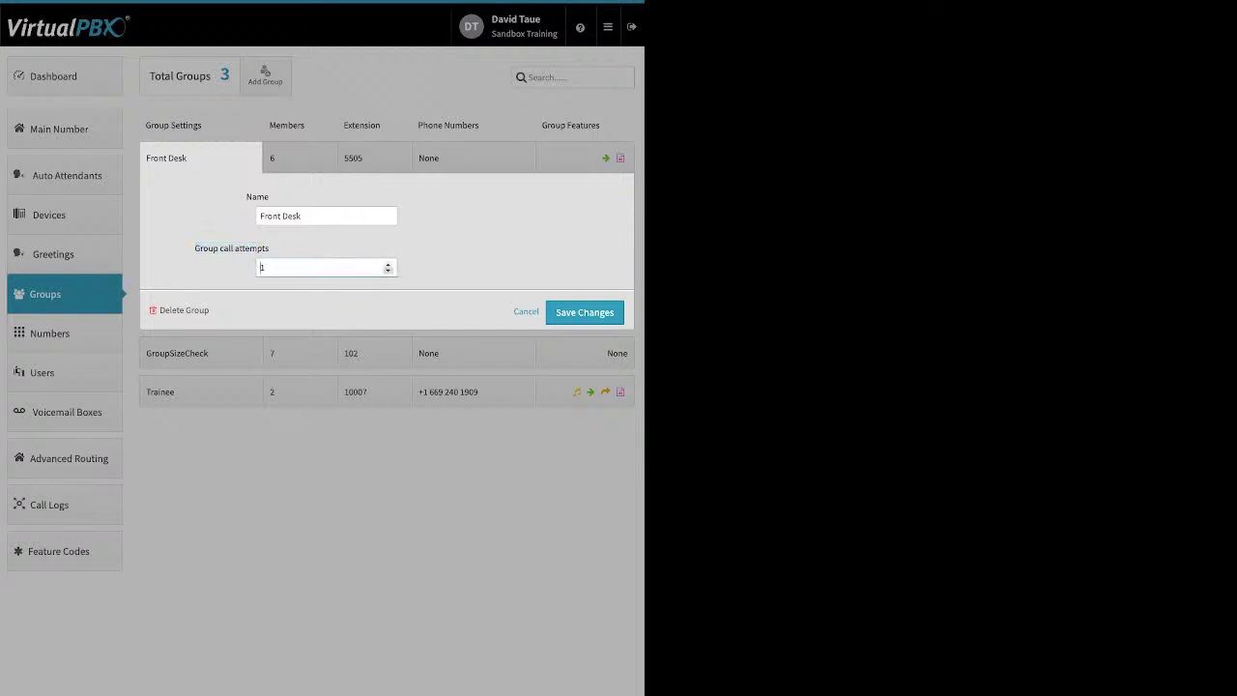
pyautogui.click(387, 264)
pyautogui.click(388, 264)
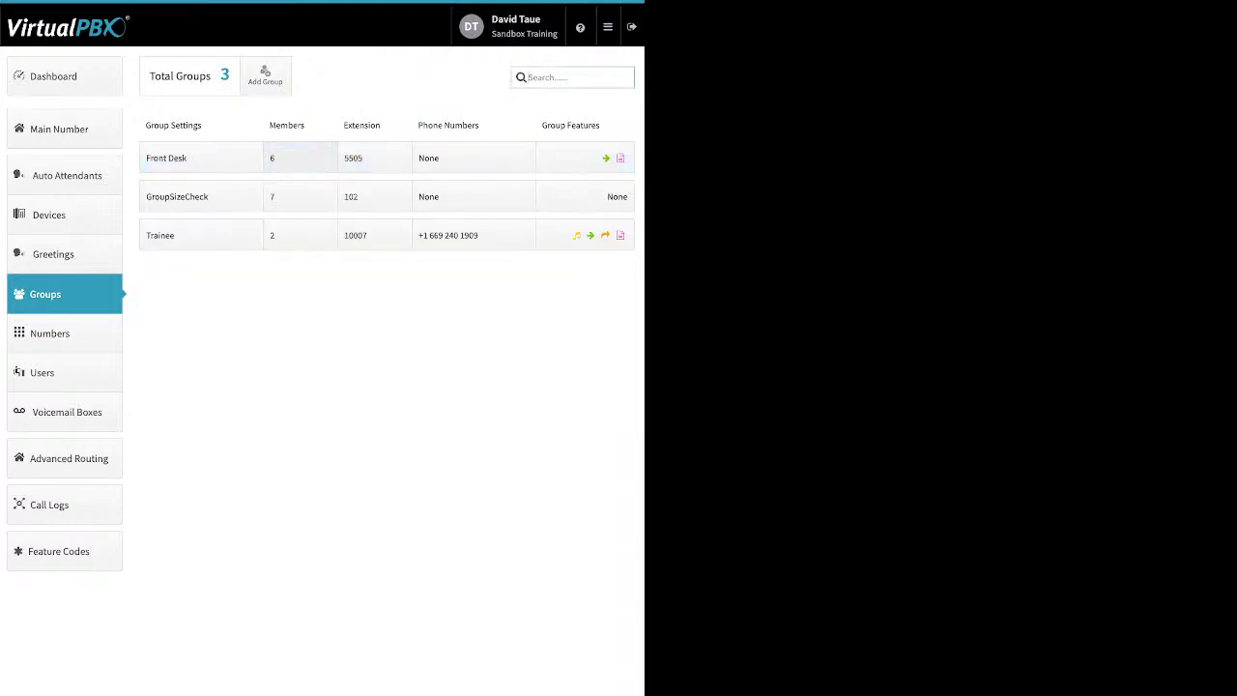
# Step: Open Front Desk's member ring times, check the 120 Sec timeout, and distribute evenly
pyautogui.click(299, 157)
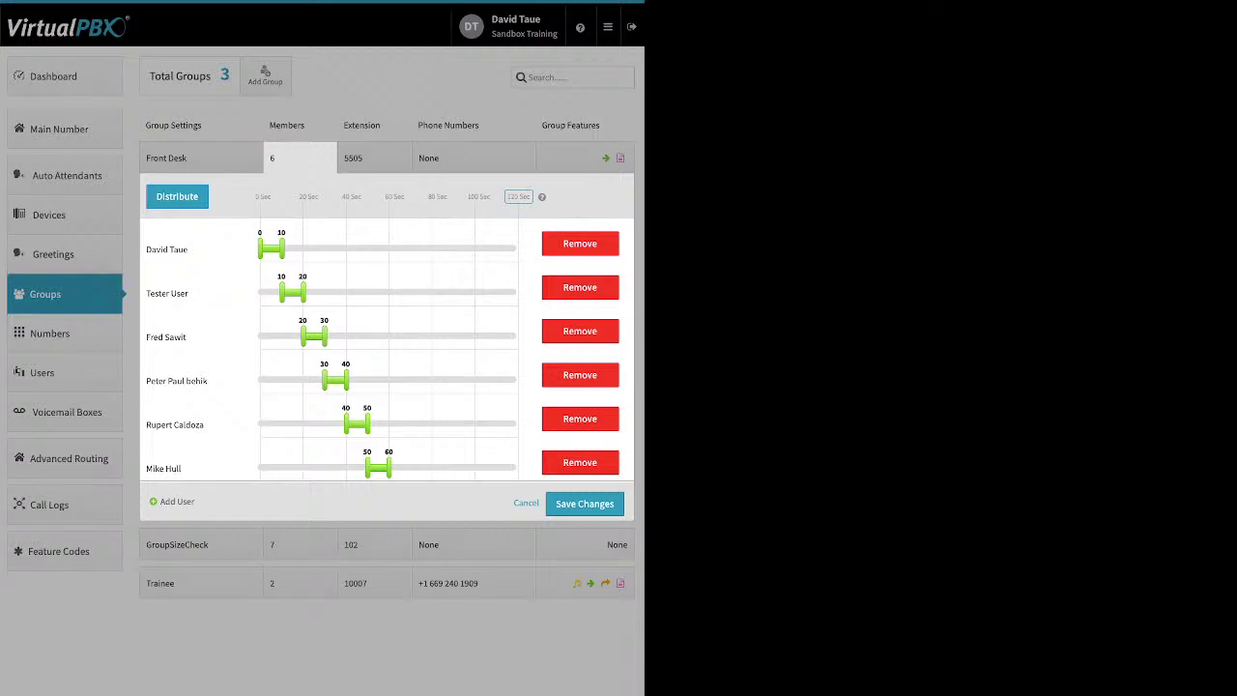
pyautogui.click(518, 196)
pyautogui.moveTo(553, 197); pyautogui.dragTo(440, 198)
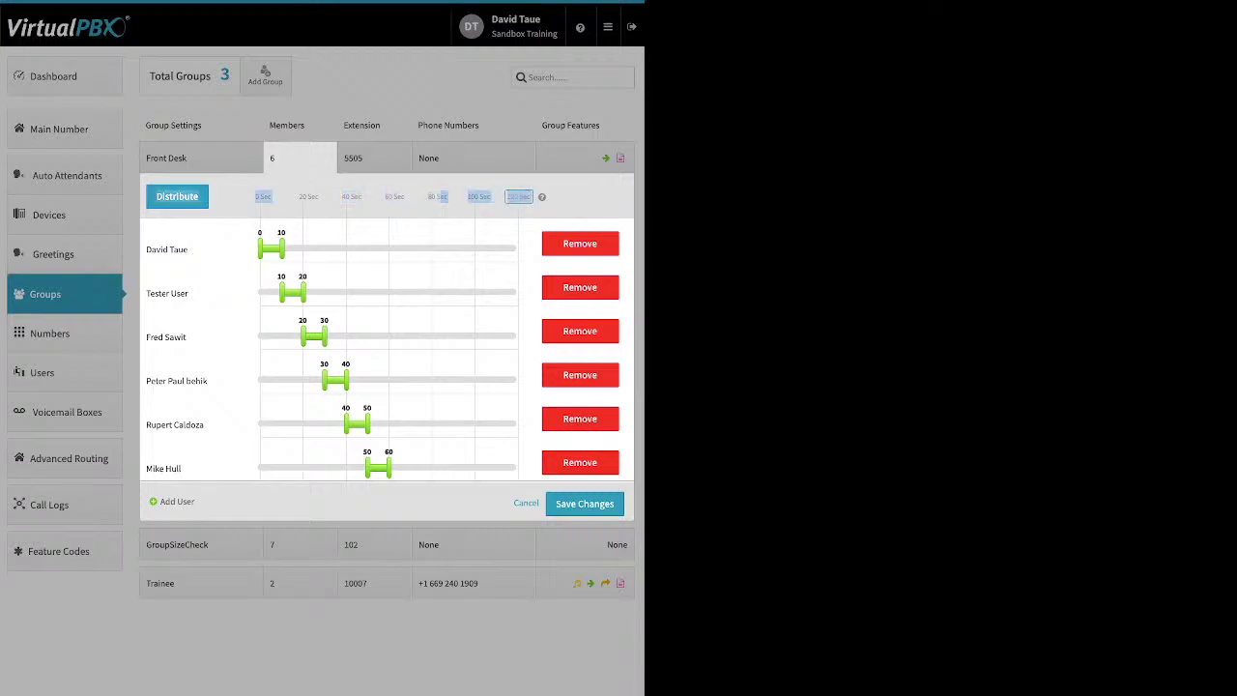
pyautogui.click(519, 196)
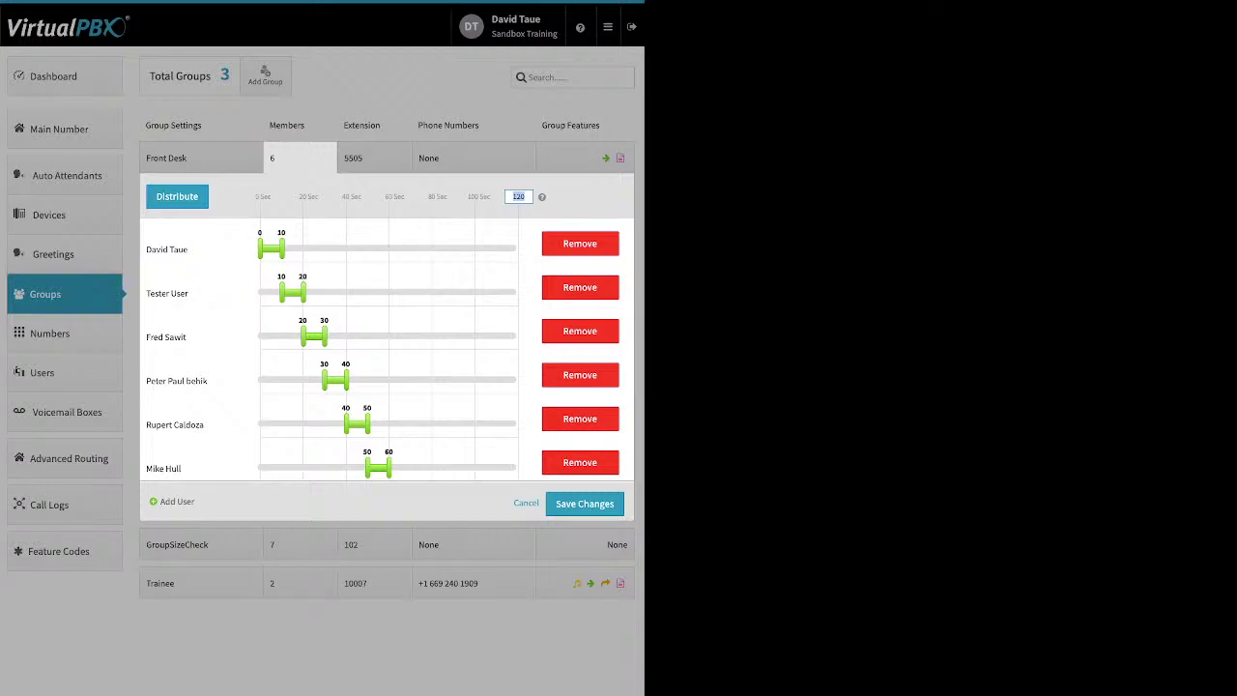
pyautogui.click(177, 196)
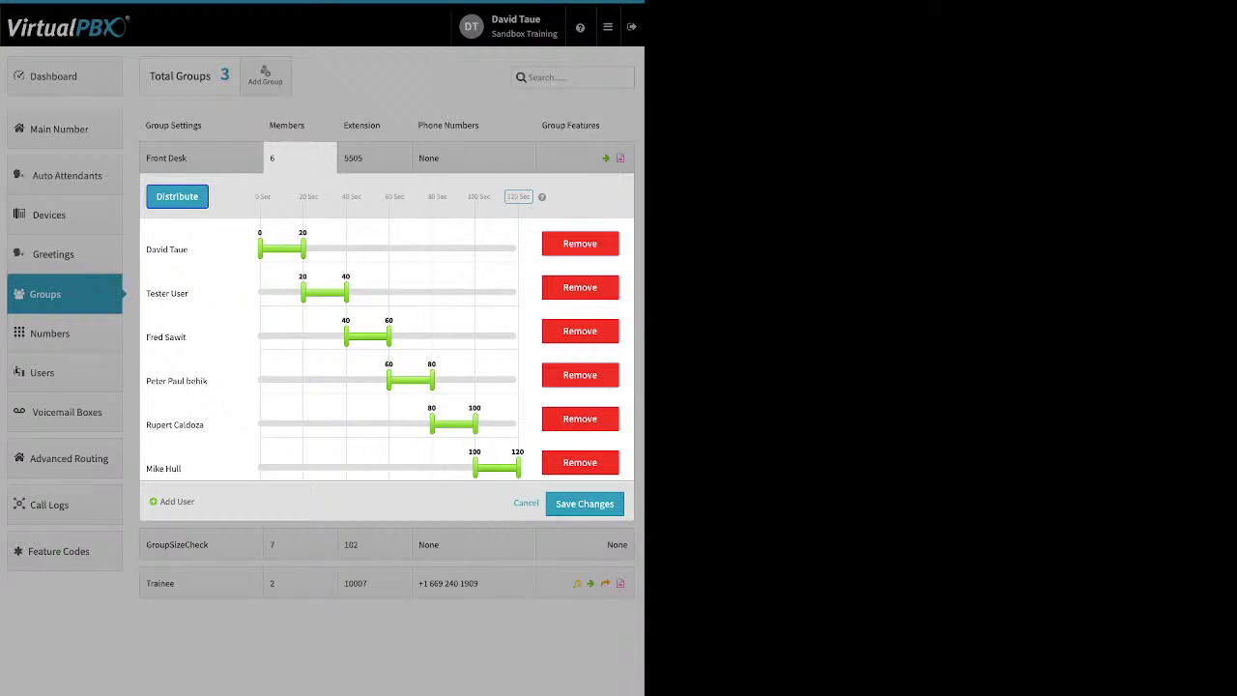
# Step: Drag all six members' slider handles so each rings from 0 to 120 seconds
pyautogui.moveTo(302, 249); pyautogui.dragTo(519, 249)
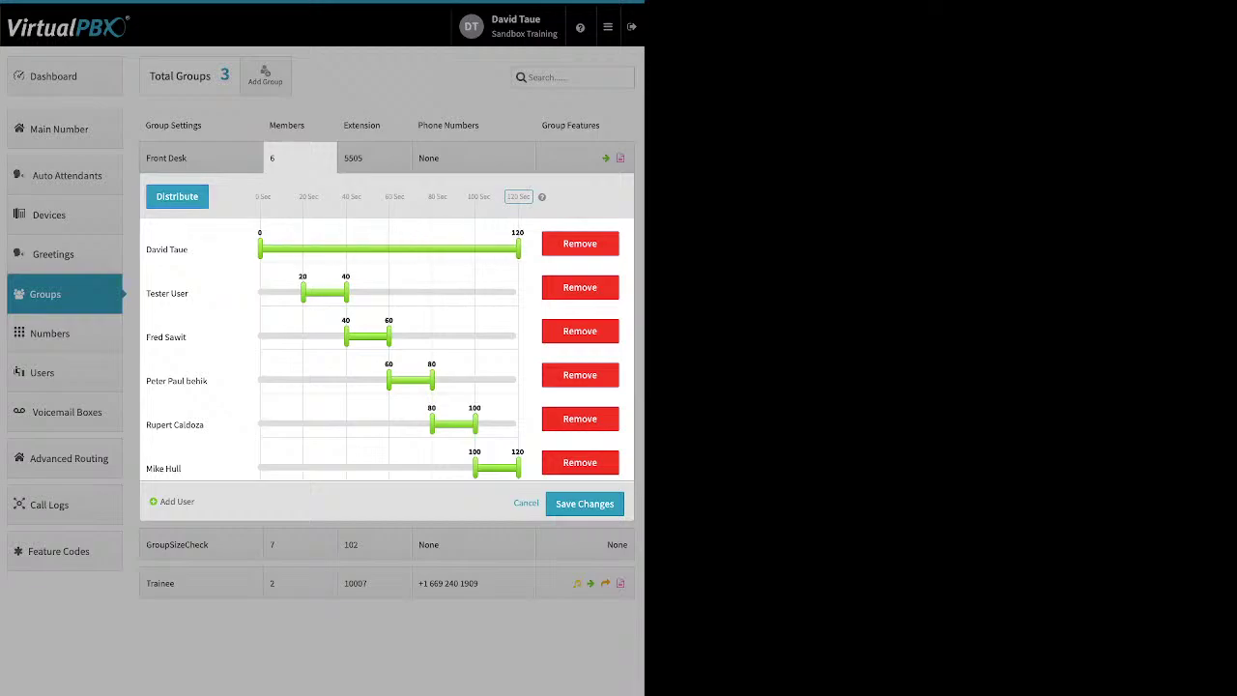
pyautogui.moveTo(302, 292); pyautogui.dragTo(259, 293)
pyautogui.moveTo(346, 293); pyautogui.dragTo(519, 293)
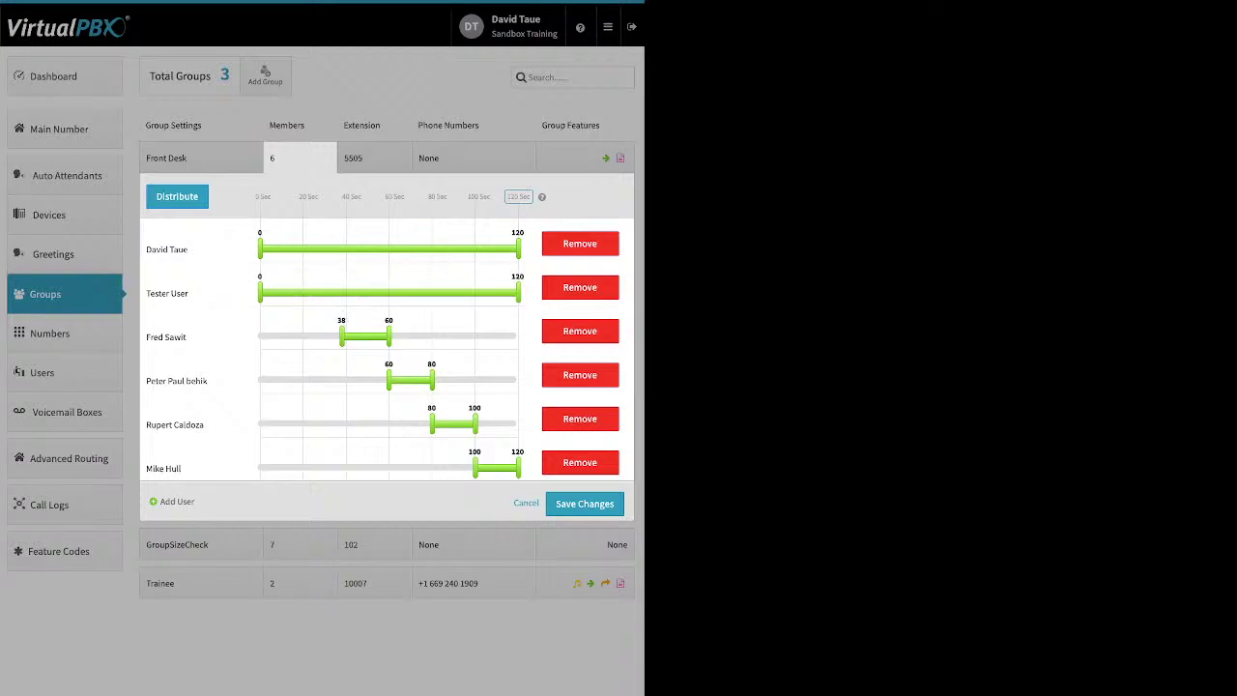
pyautogui.moveTo(346, 336); pyautogui.dragTo(259, 336)
pyautogui.moveTo(392, 336); pyautogui.dragTo(554, 336)
pyautogui.moveTo(388, 336); pyautogui.dragTo(519, 337)
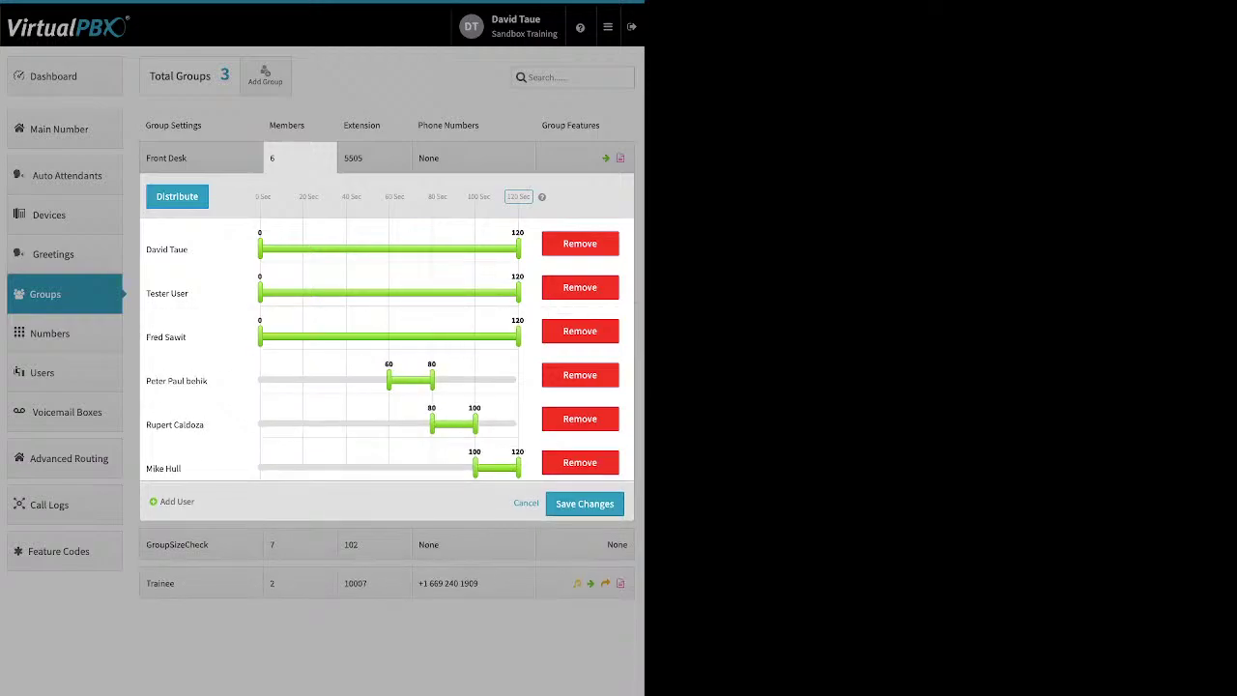
pyautogui.moveTo(388, 380); pyautogui.dragTo(259, 380)
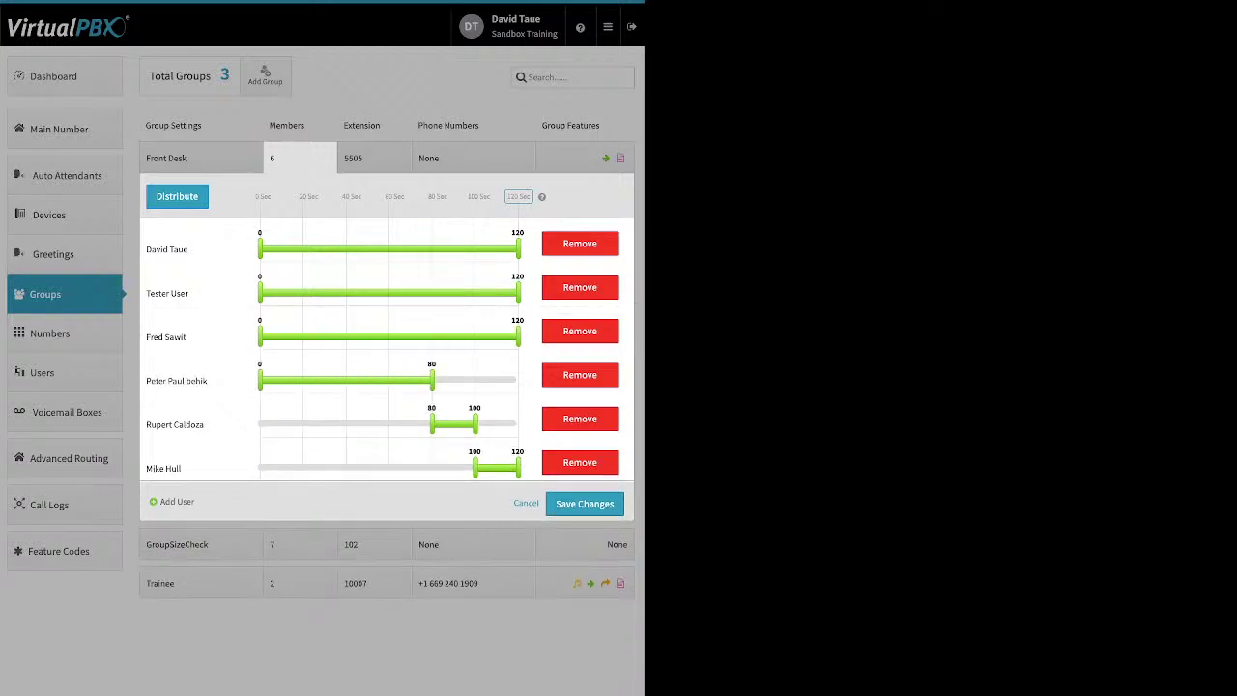
pyautogui.moveTo(432, 380); pyautogui.dragTo(519, 380)
pyautogui.moveTo(432, 424); pyautogui.dragTo(259, 423)
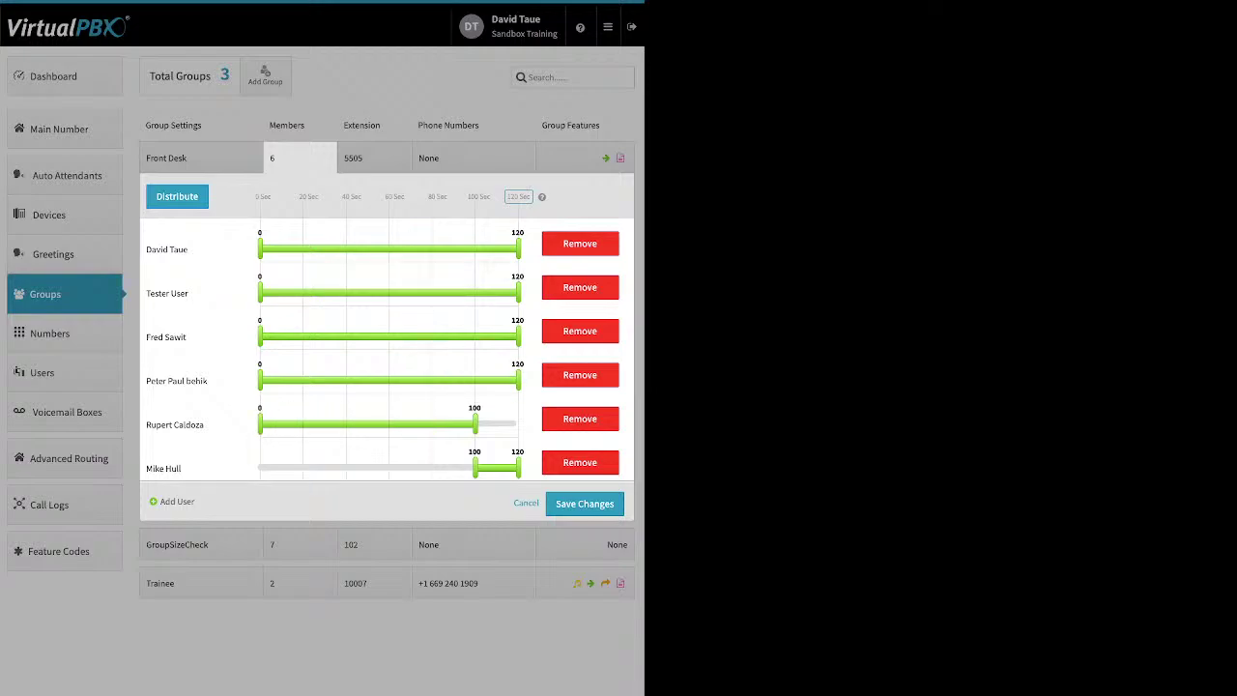
pyautogui.moveTo(474, 423); pyautogui.dragTo(519, 423)
pyautogui.moveTo(474, 467); pyautogui.dragTo(259, 467)
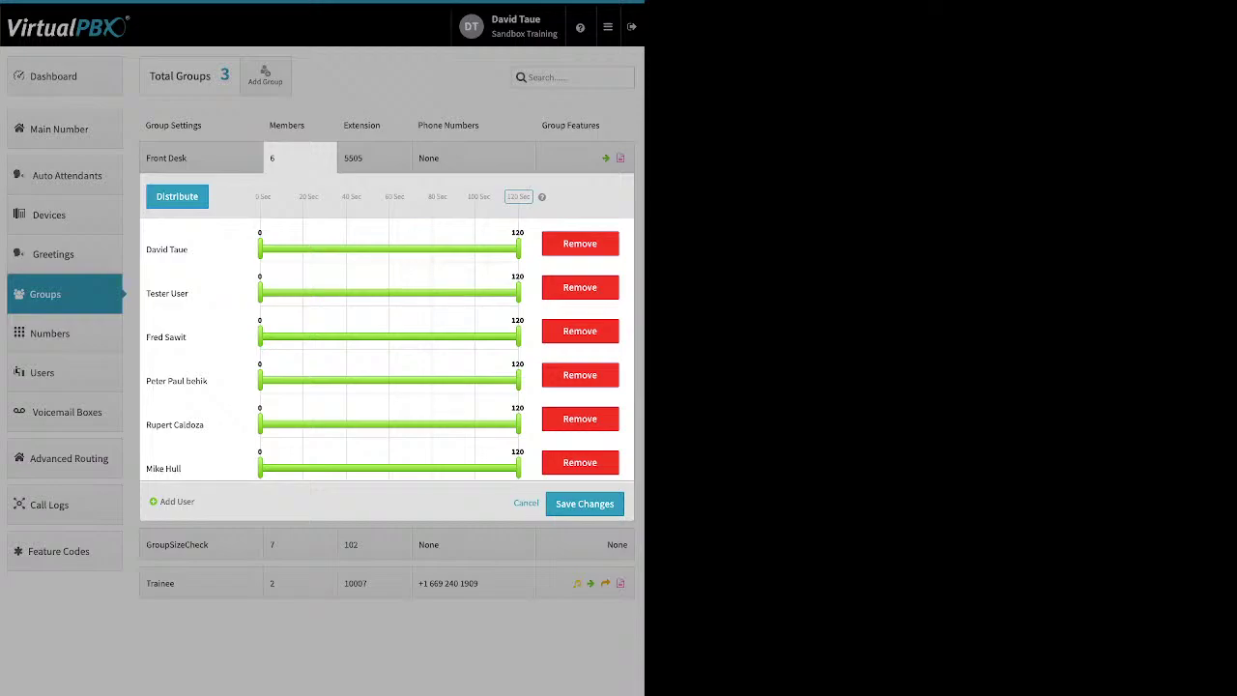
# Step: Move the first Front Desk member to the end and the fourth to the top, redistribute into 20-second slots, and save
pyautogui.click(176, 197)
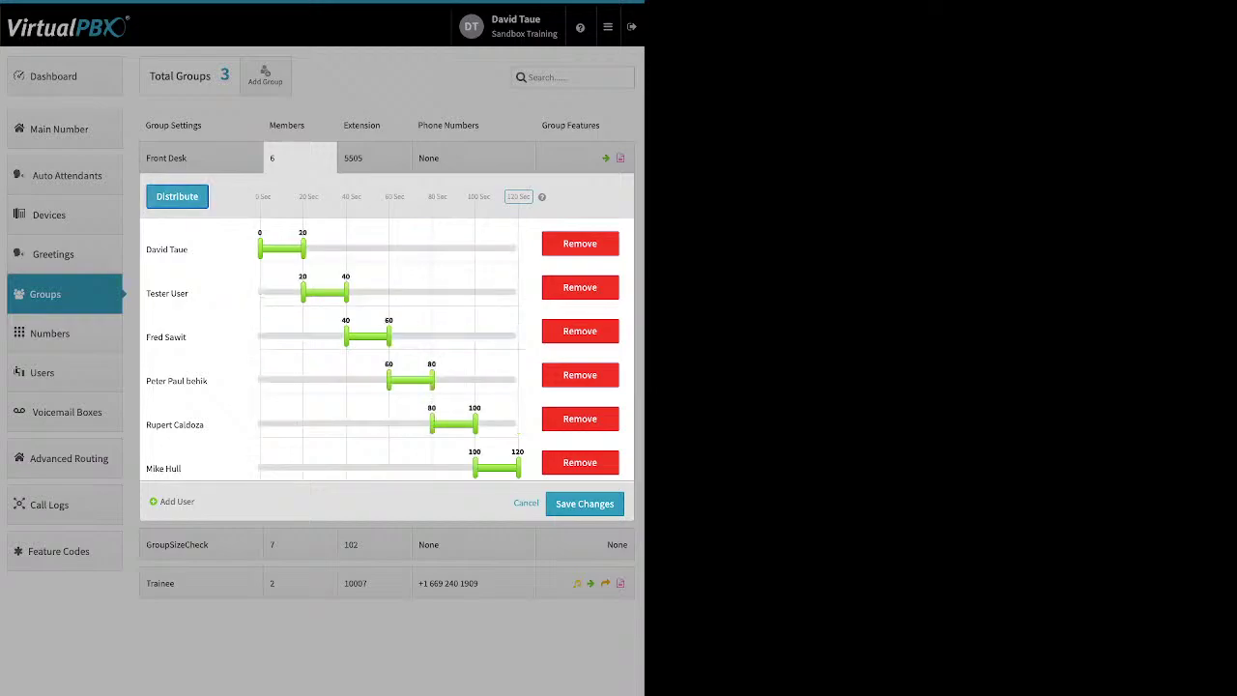
pyautogui.moveTo(168, 249); pyautogui.dragTo(213, 469)
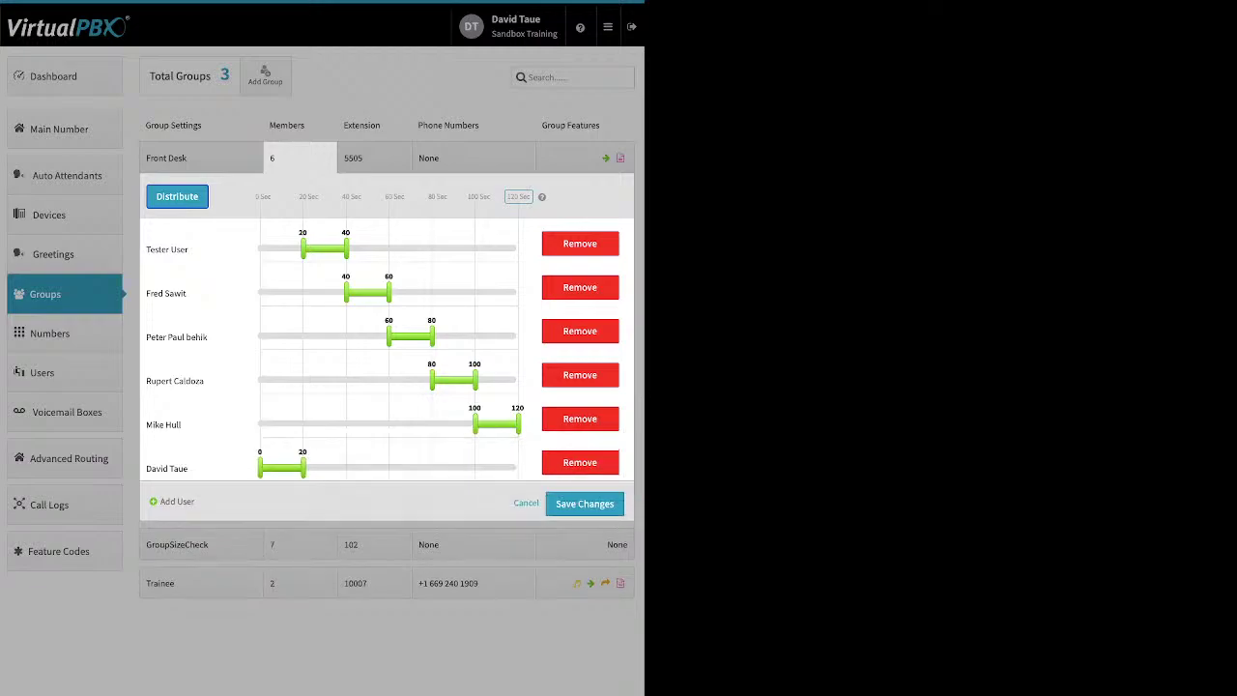
pyautogui.moveTo(175, 381); pyautogui.dragTo(169, 249)
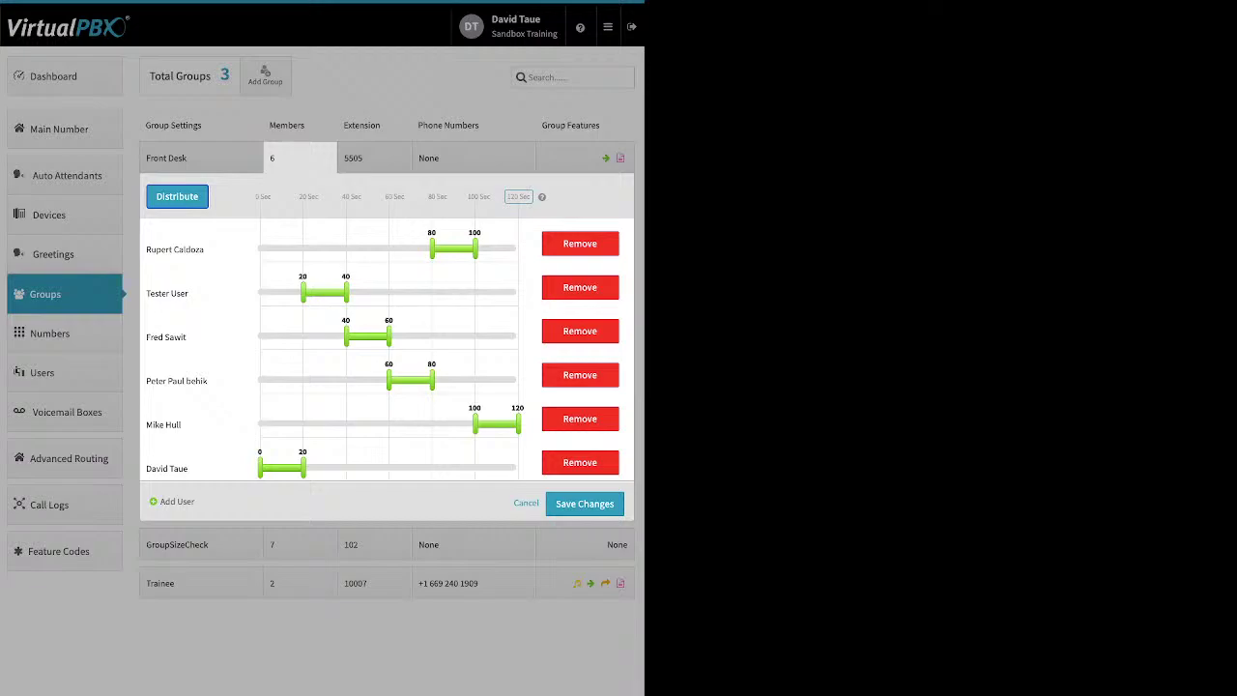
pyautogui.click(177, 196)
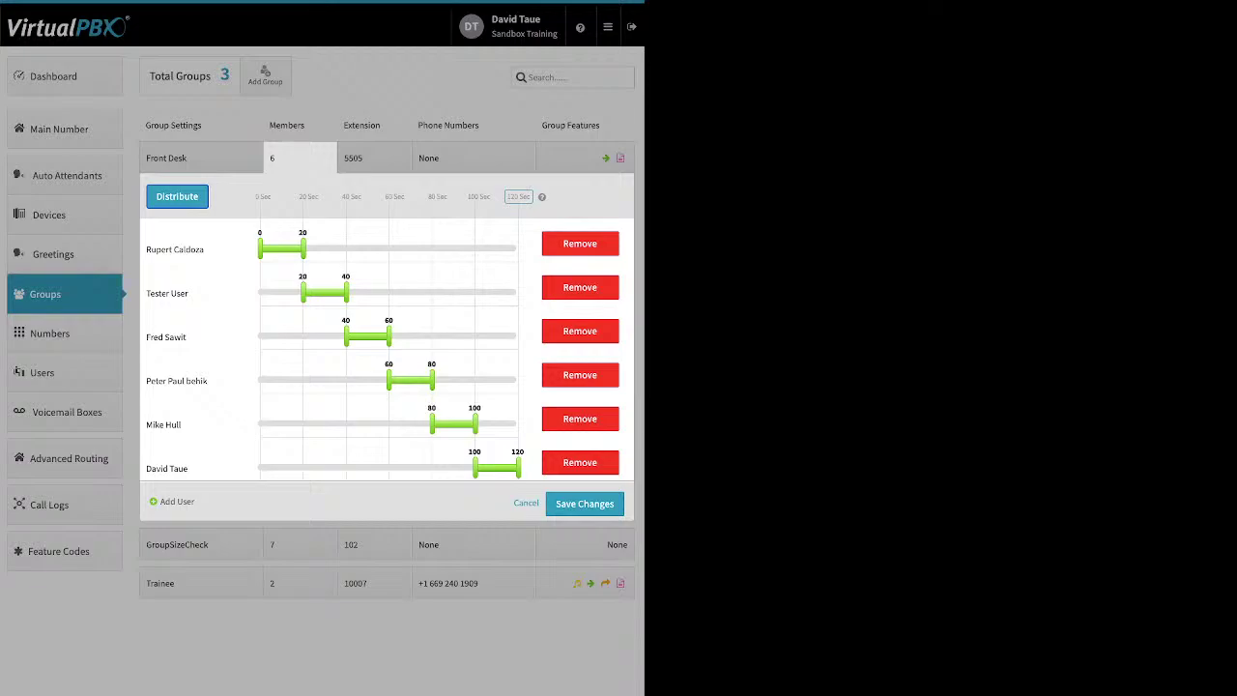
pyautogui.click(583, 504)
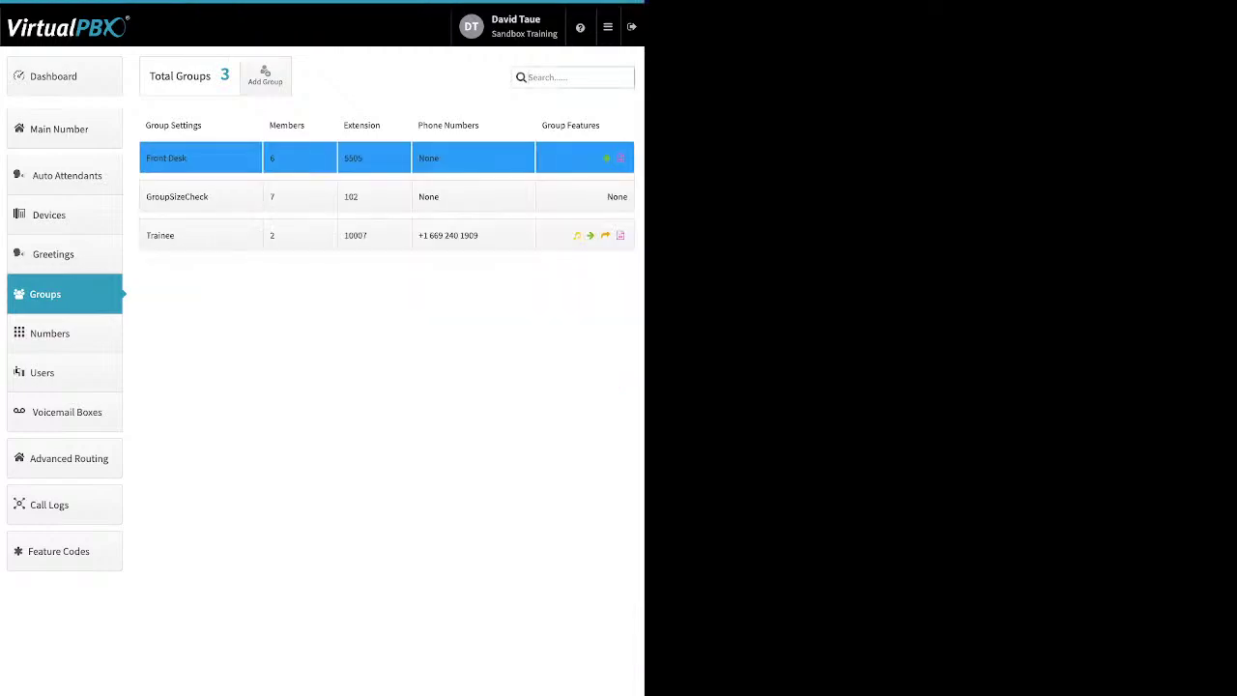
pyautogui.click(299, 157)
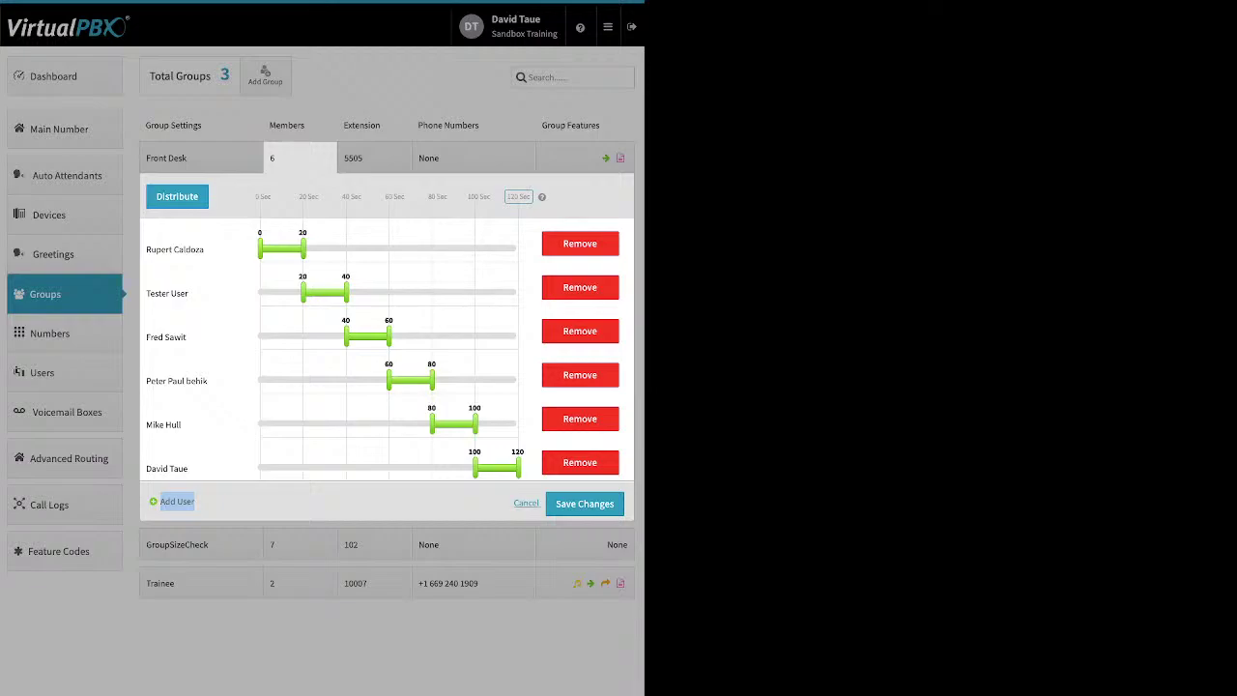
pyautogui.click(527, 503)
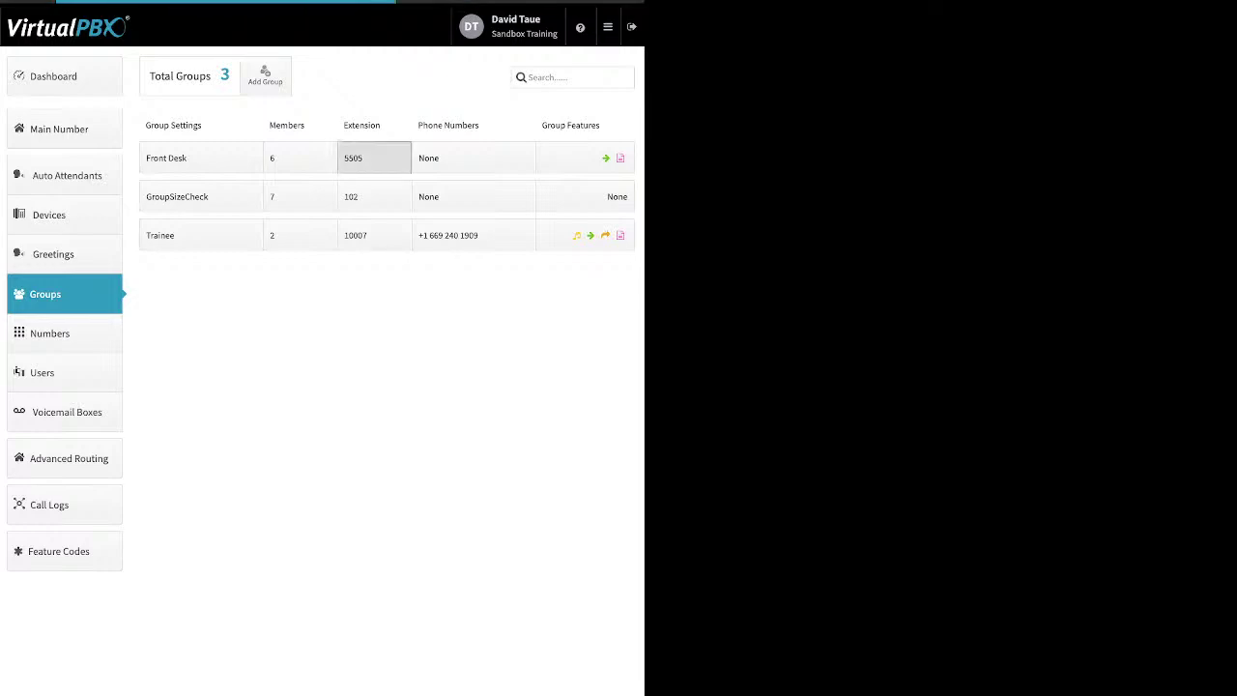
pyautogui.click(374, 157)
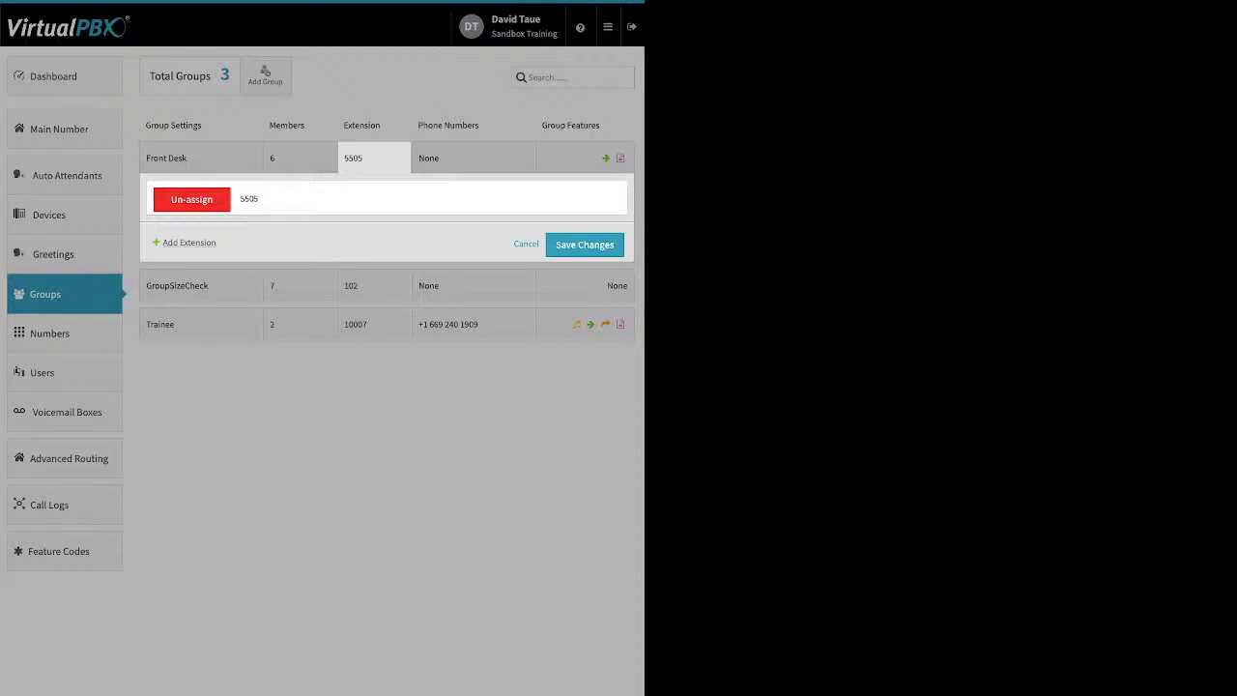
pyautogui.click(188, 243)
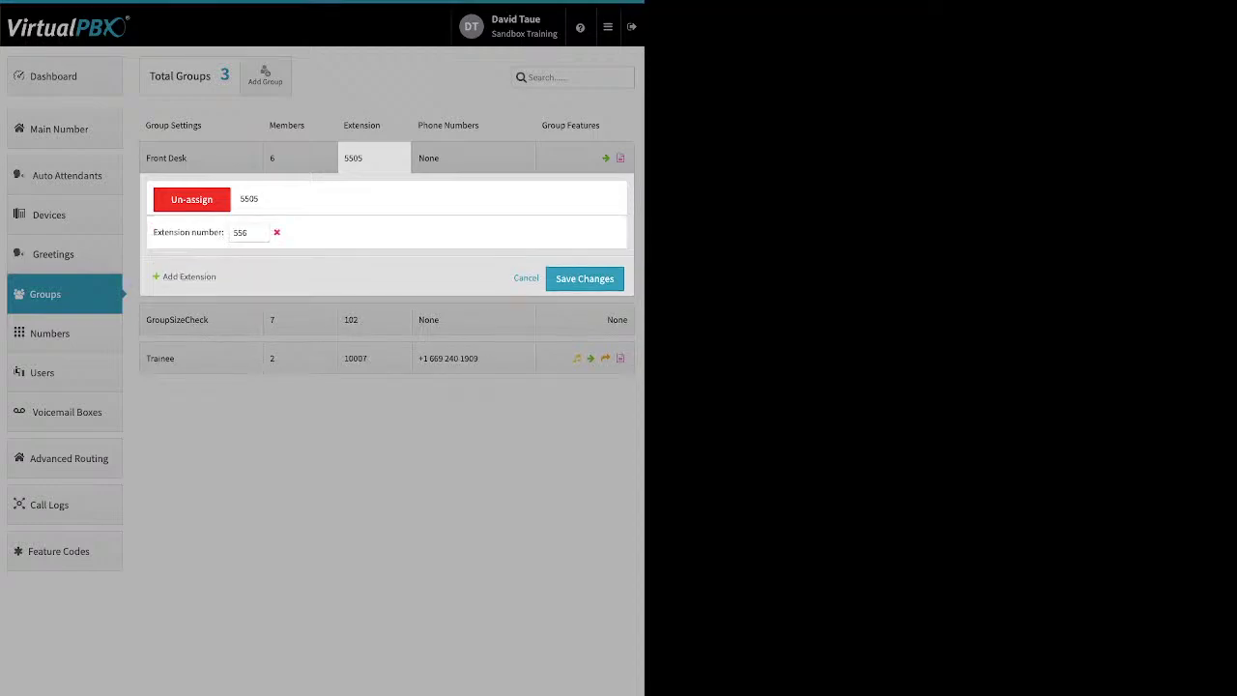
pyautogui.click(526, 278)
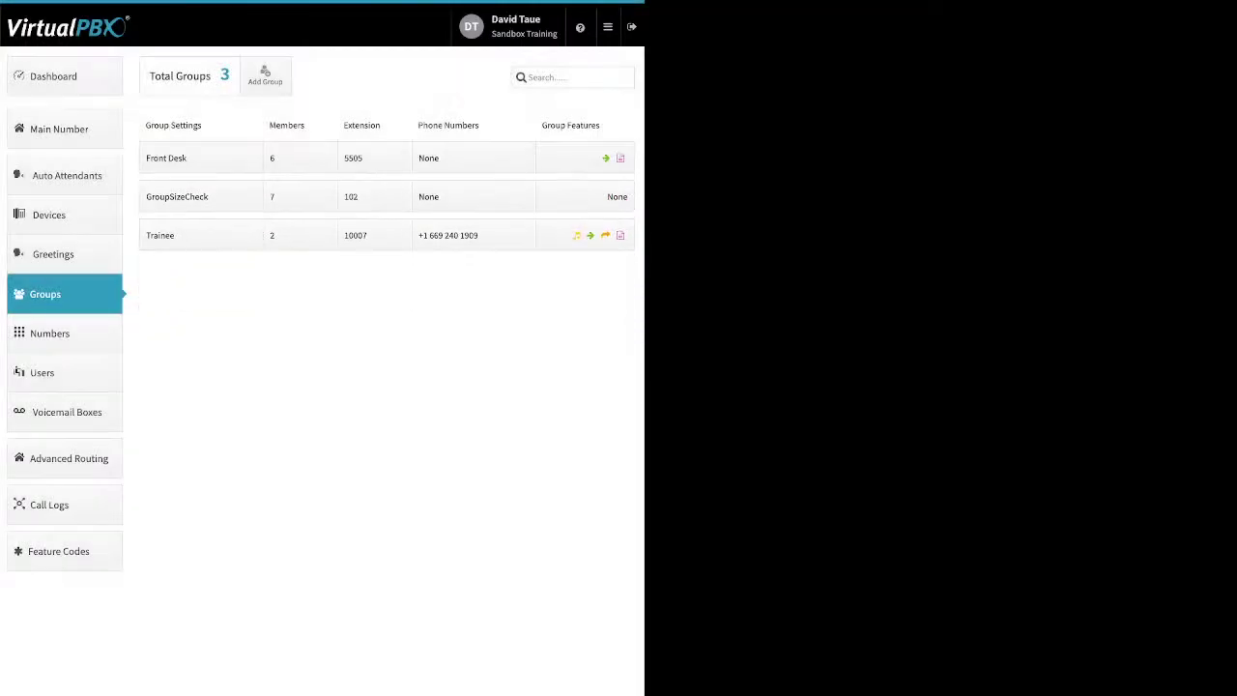
pyautogui.click(472, 157)
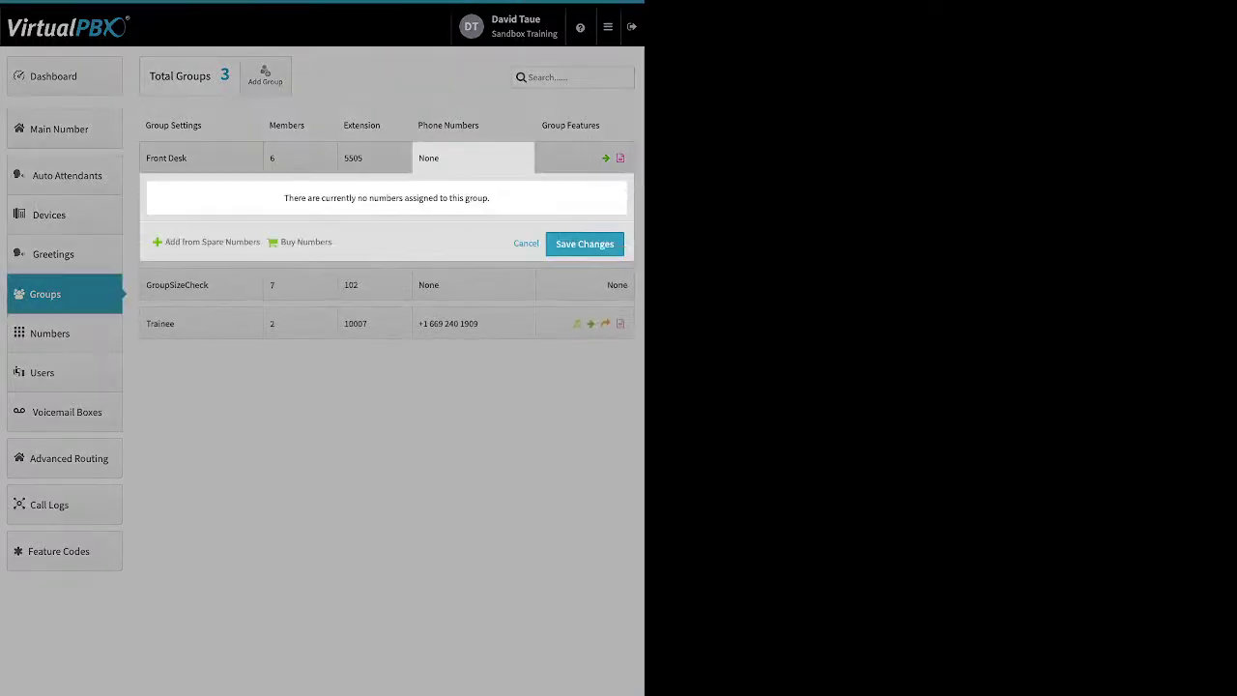
pyautogui.click(212, 241)
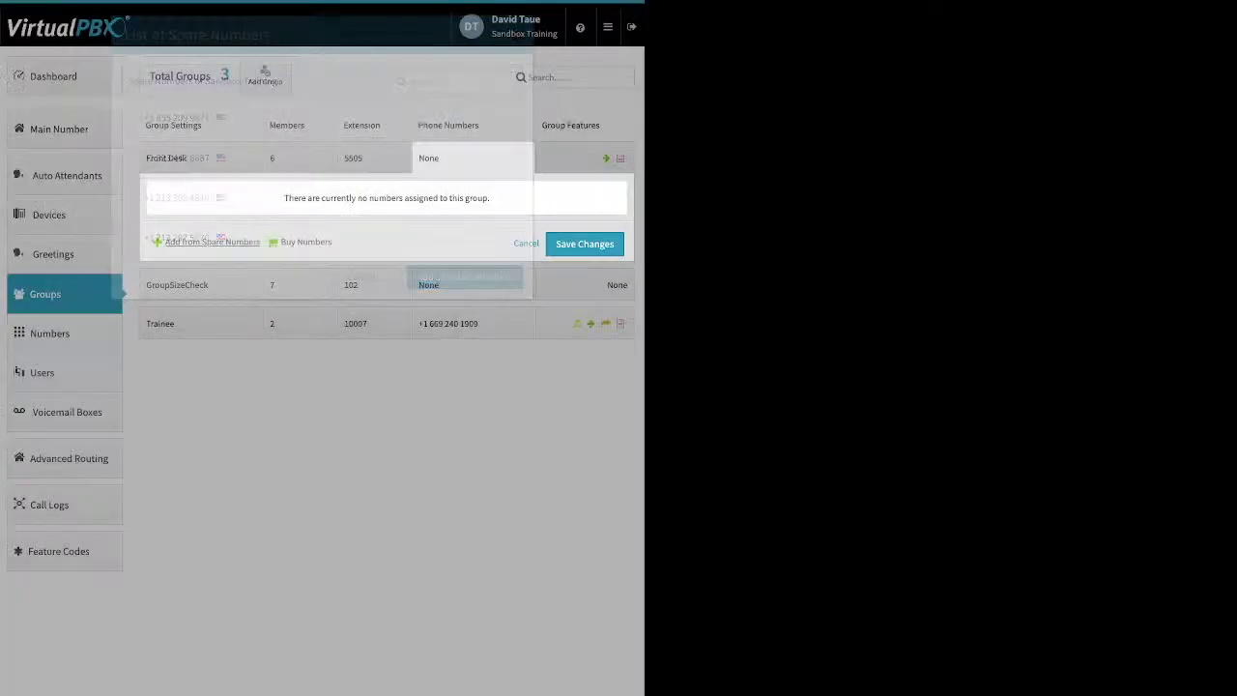
pyautogui.click(305, 242)
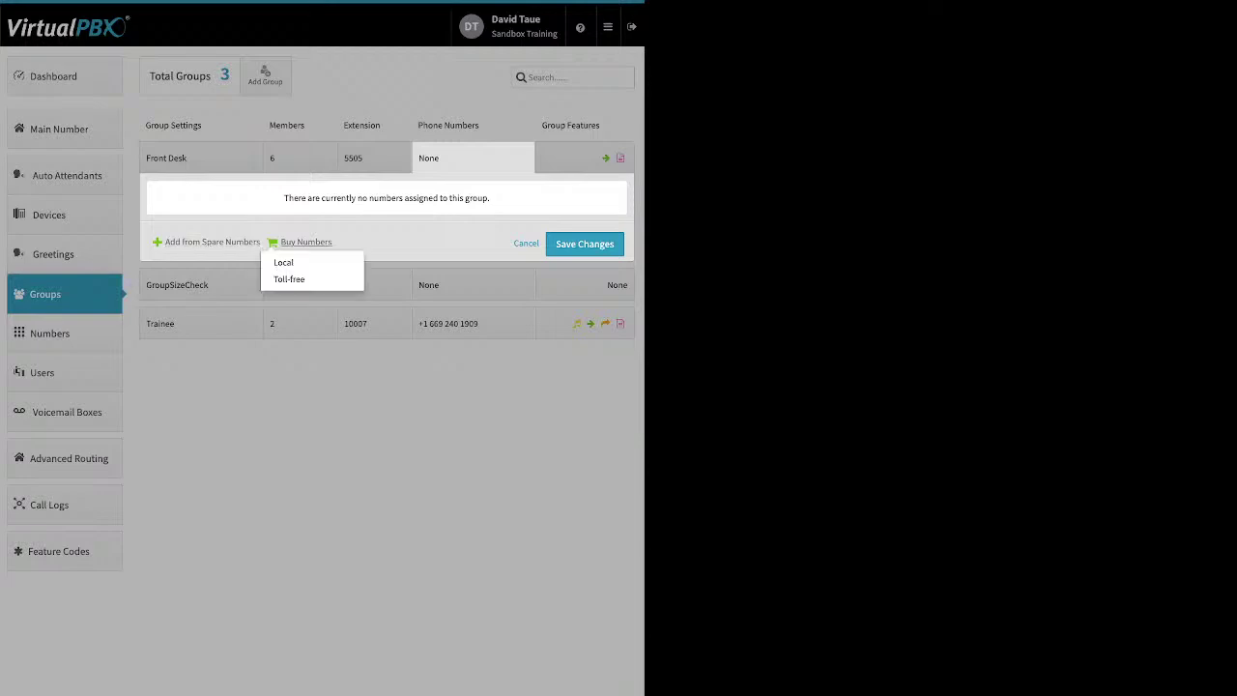
pyautogui.click(472, 157)
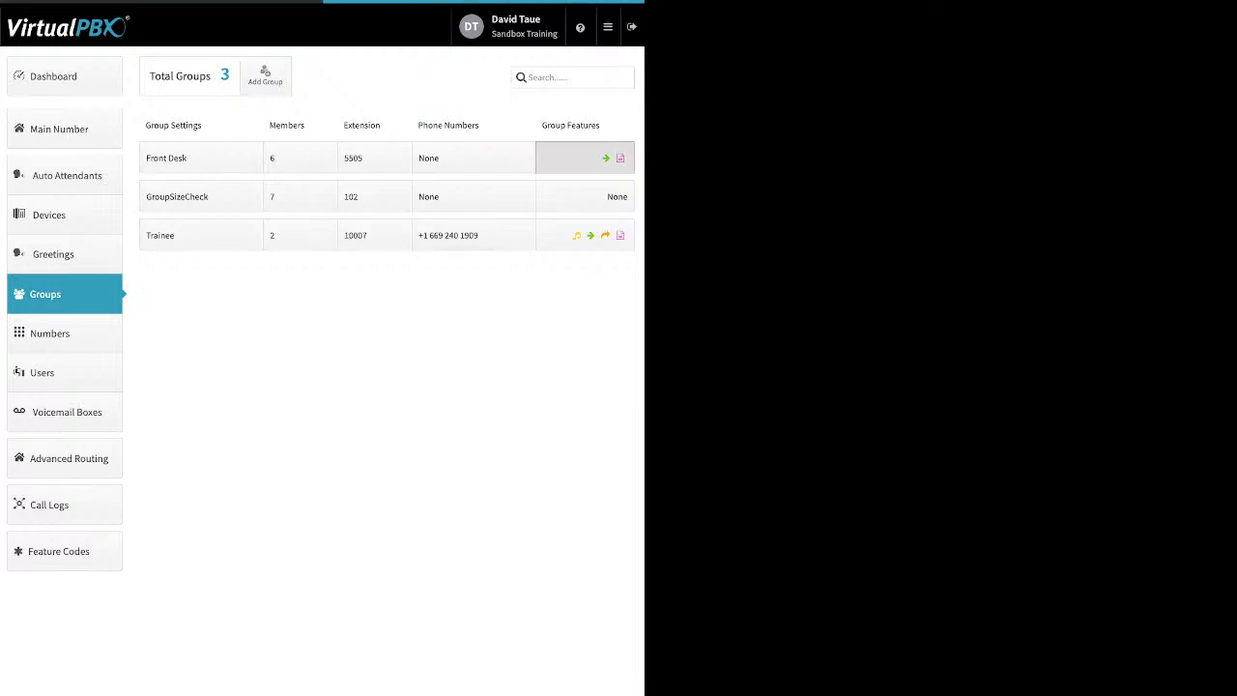
# Step: Open Front Desk's group features and flip the Ringback toggle on, then dismiss it unsaved
pyautogui.click(584, 157)
pyautogui.click(221, 222)
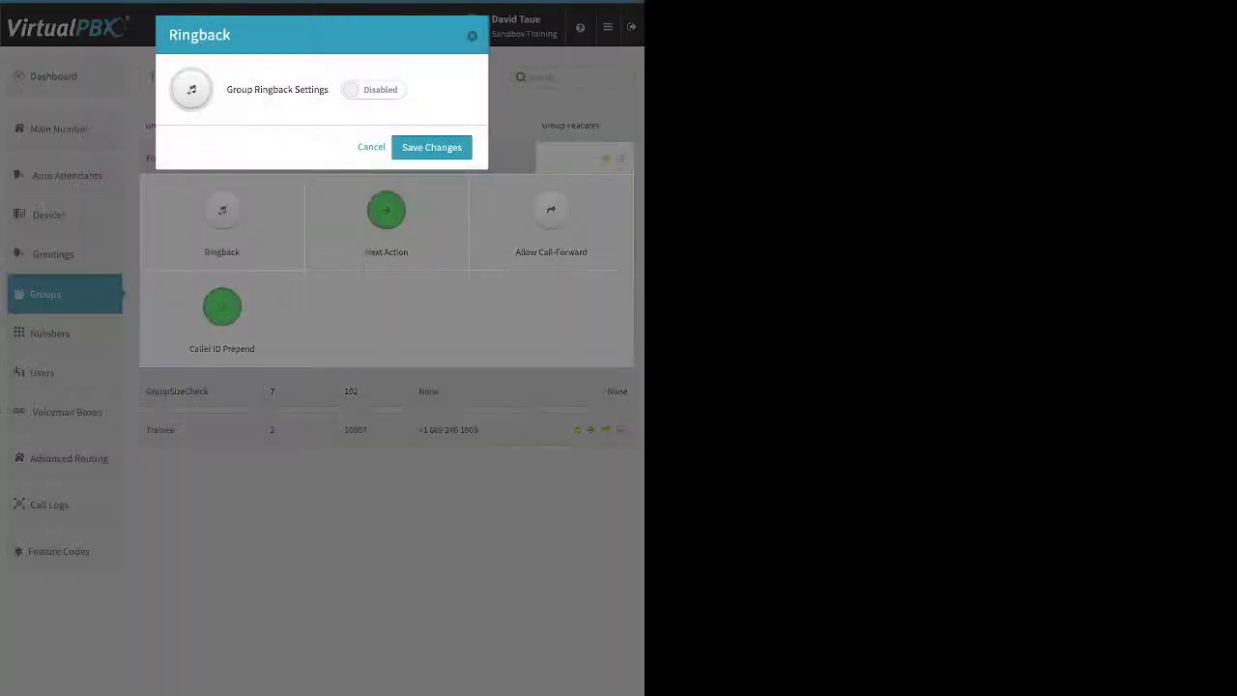
pyautogui.click(374, 89)
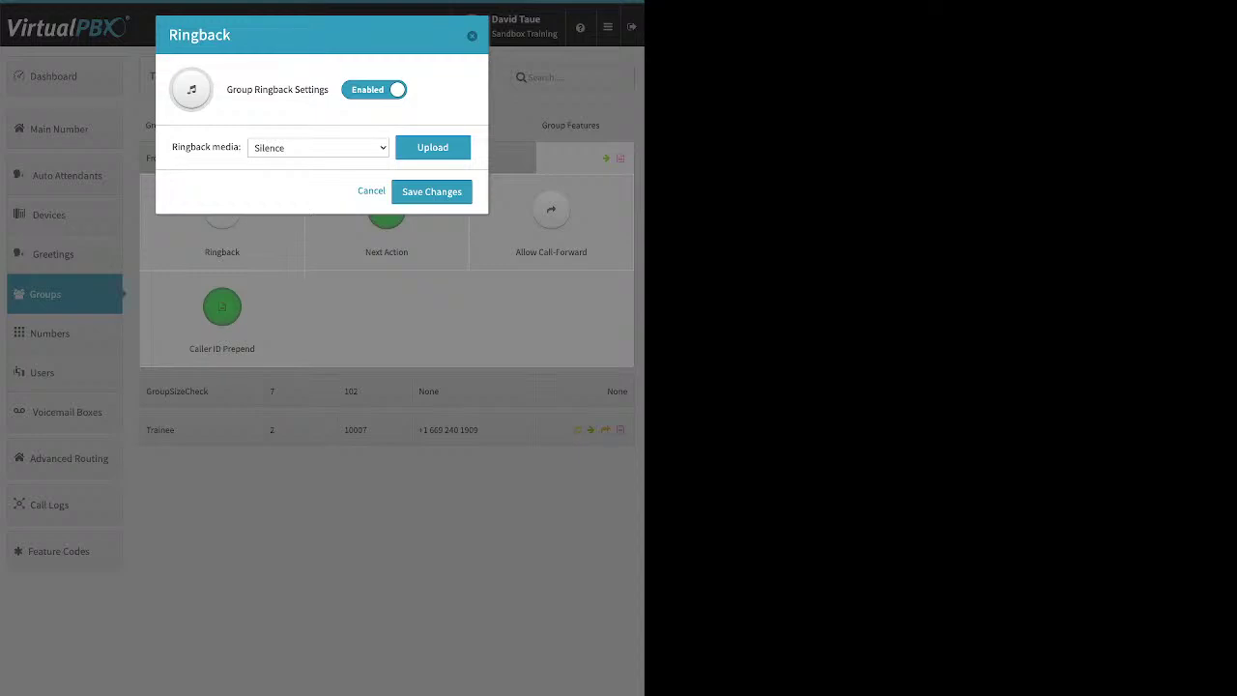
pyautogui.press('Escape')
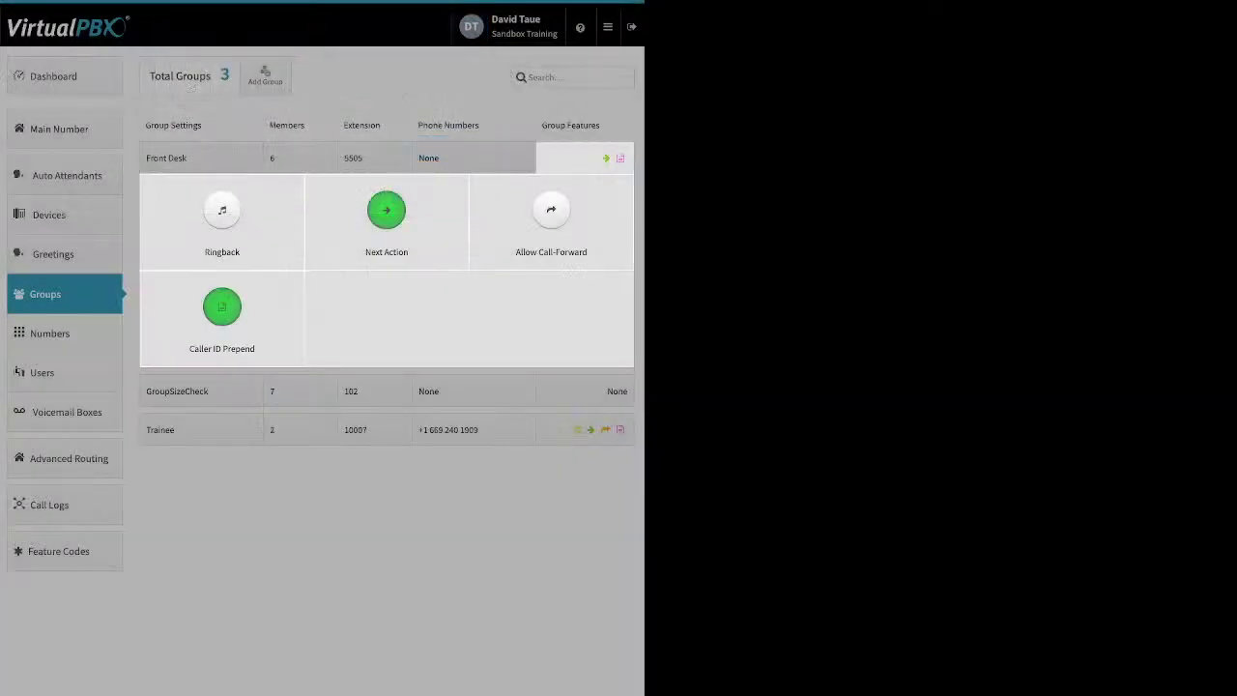
# Step: Set Front Desk's no-answer Next Action to forward to Main Voicemail Box and save
pyautogui.click(386, 211)
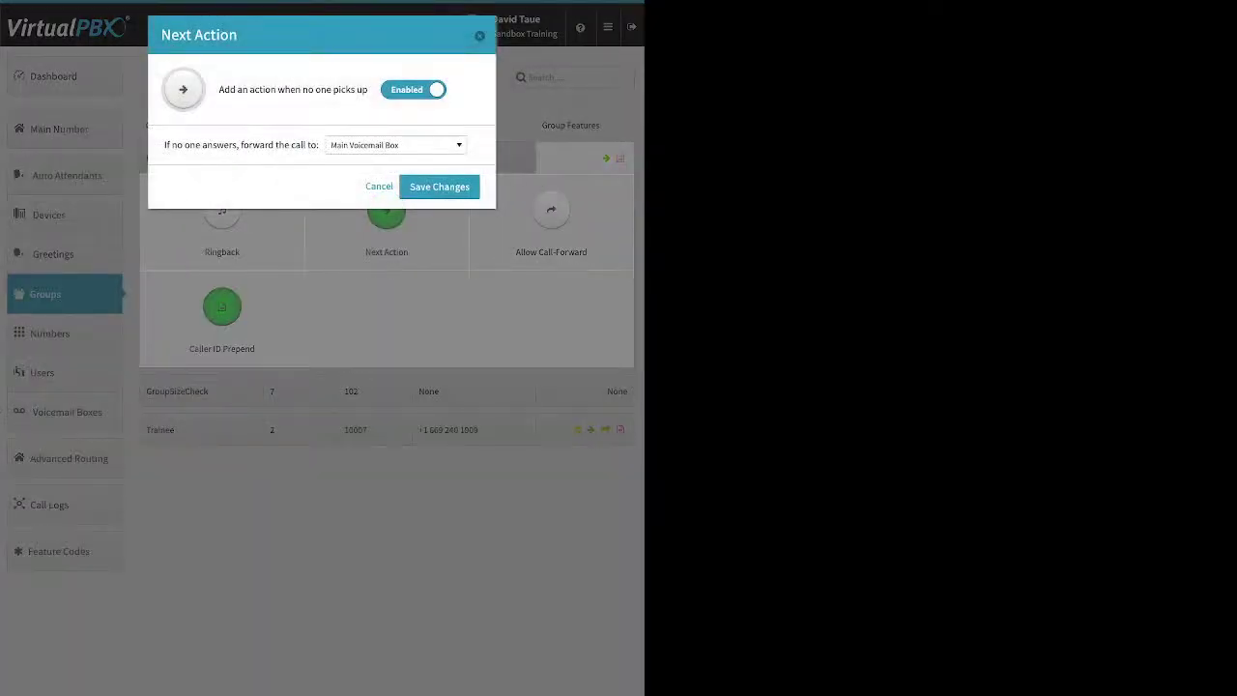
pyautogui.moveTo(219, 89); pyautogui.dragTo(356, 89)
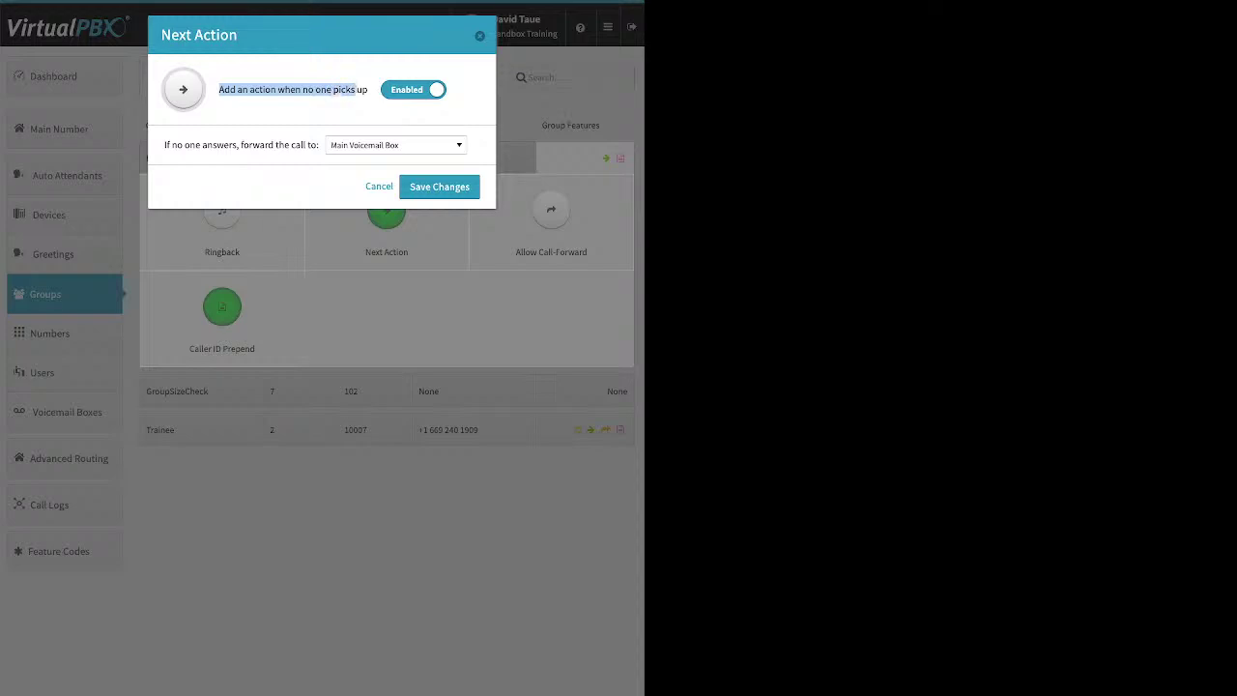
pyautogui.click(396, 145)
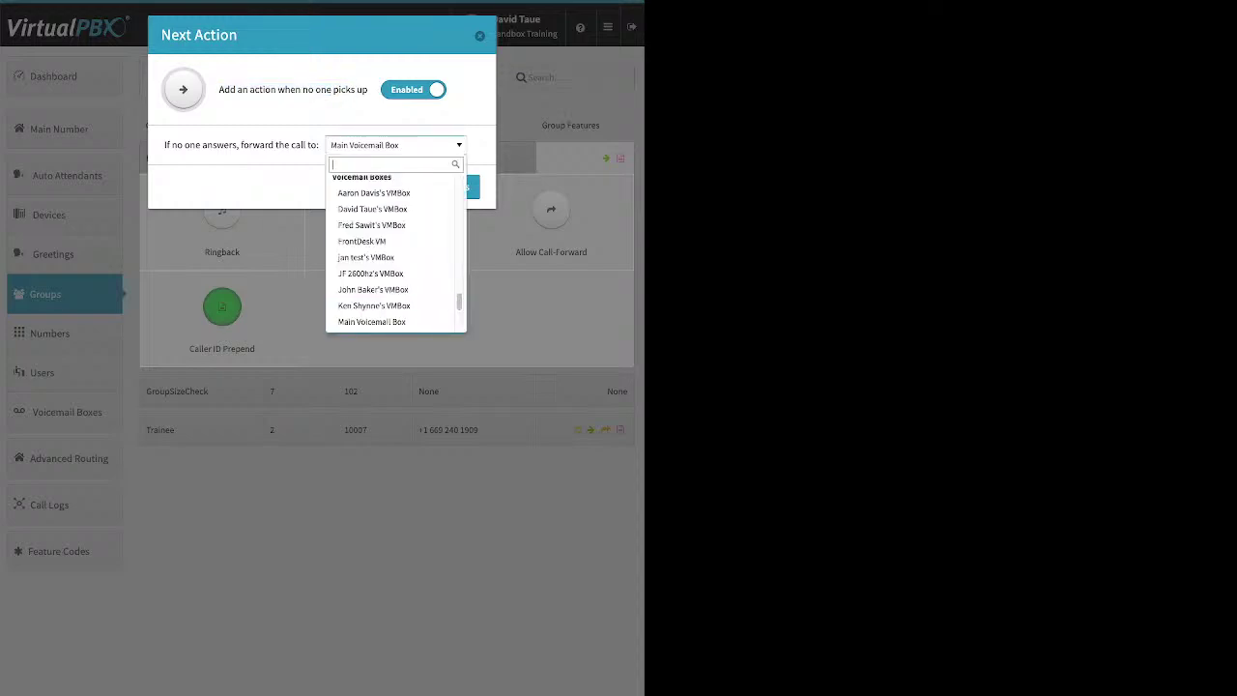
pyautogui.scroll(5, 396, 251)
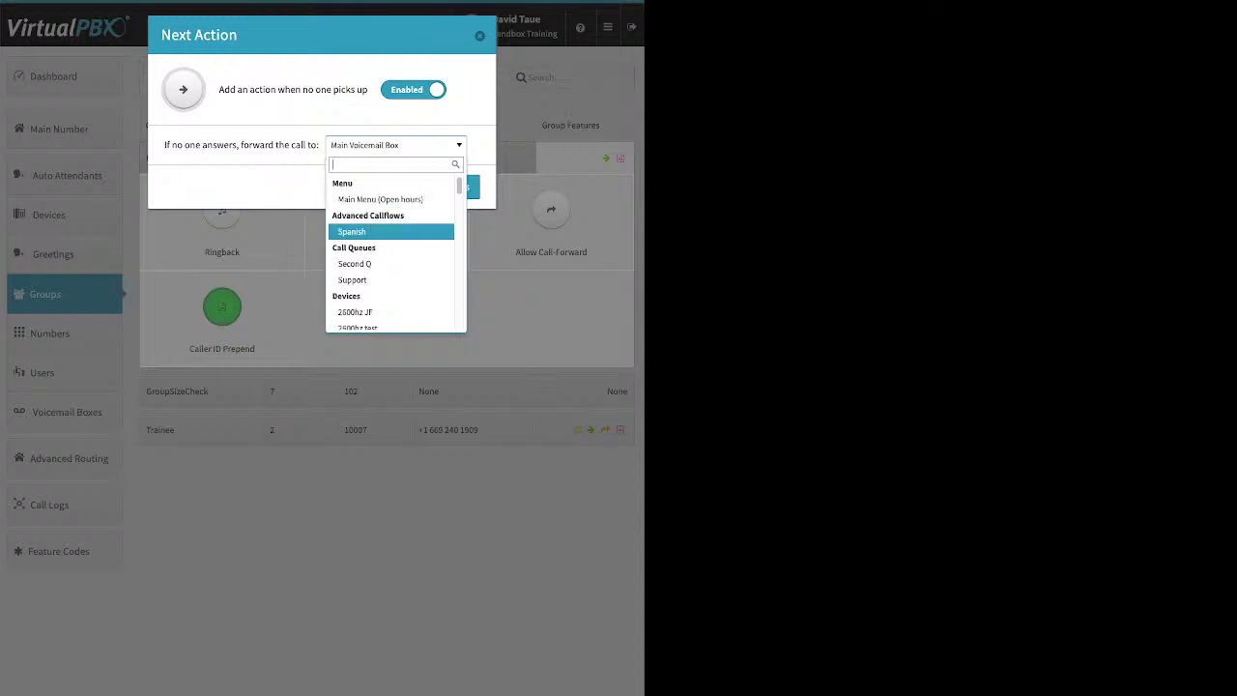
pyautogui.scroll(-1, 396, 256)
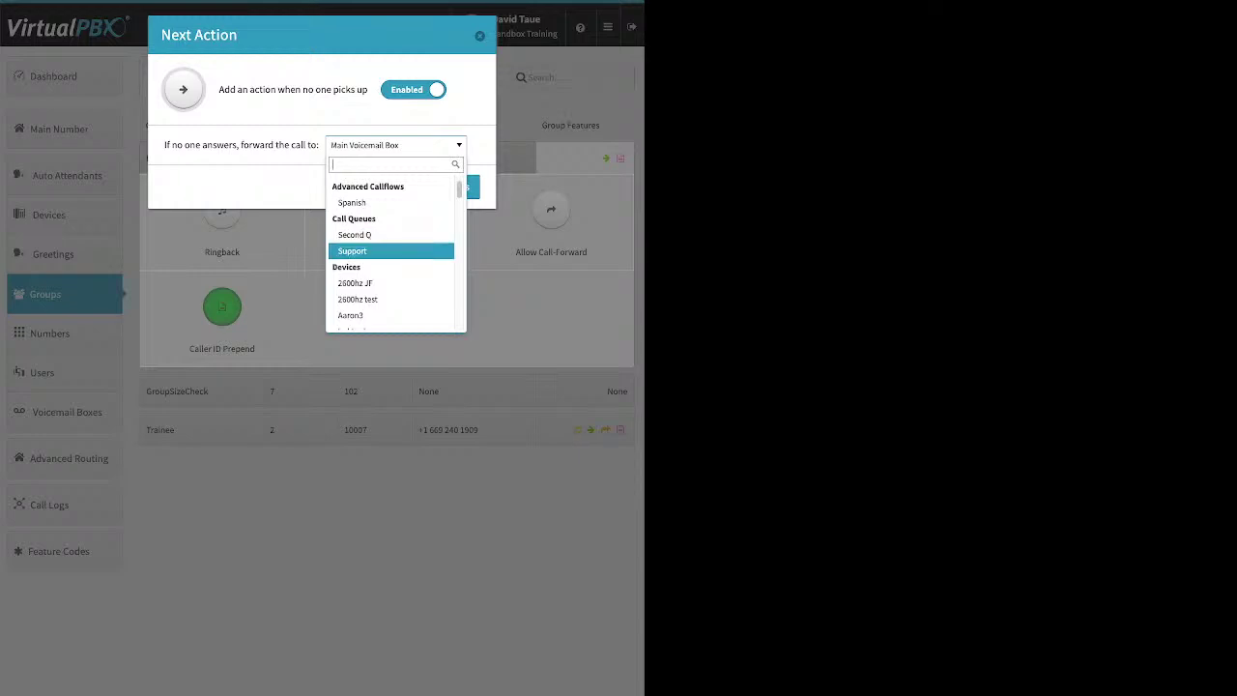
pyautogui.scroll(-2, 397, 237)
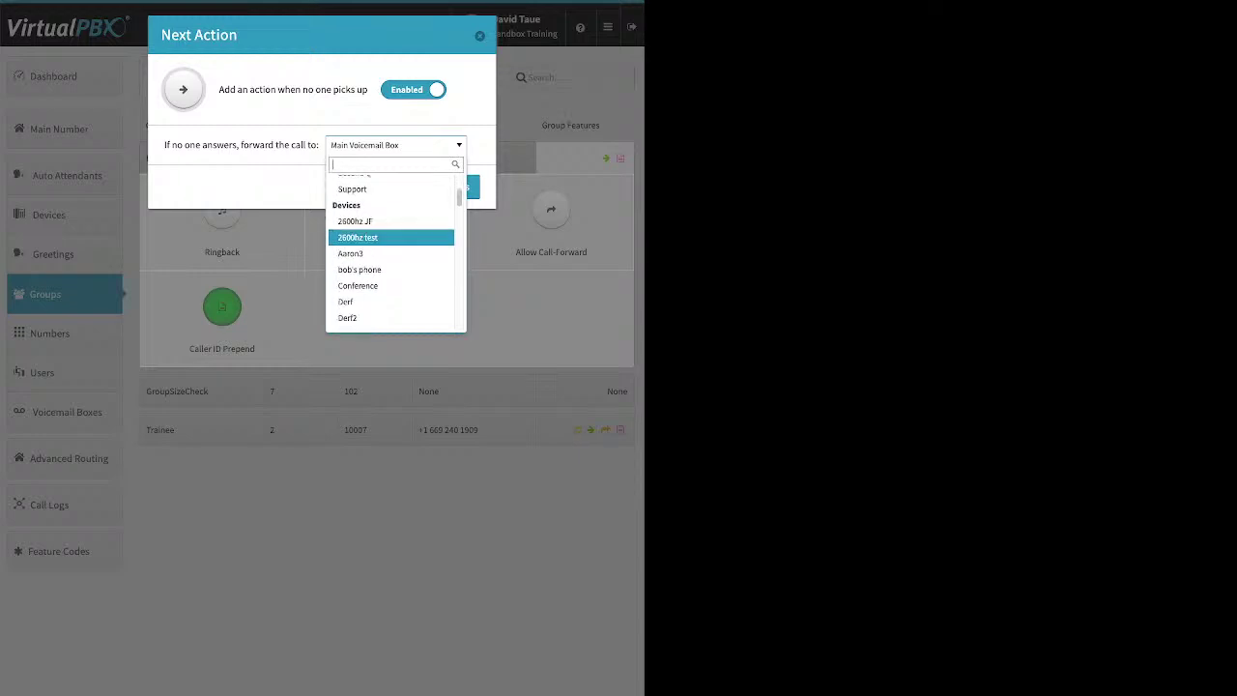
pyautogui.scroll(-8, 391, 237)
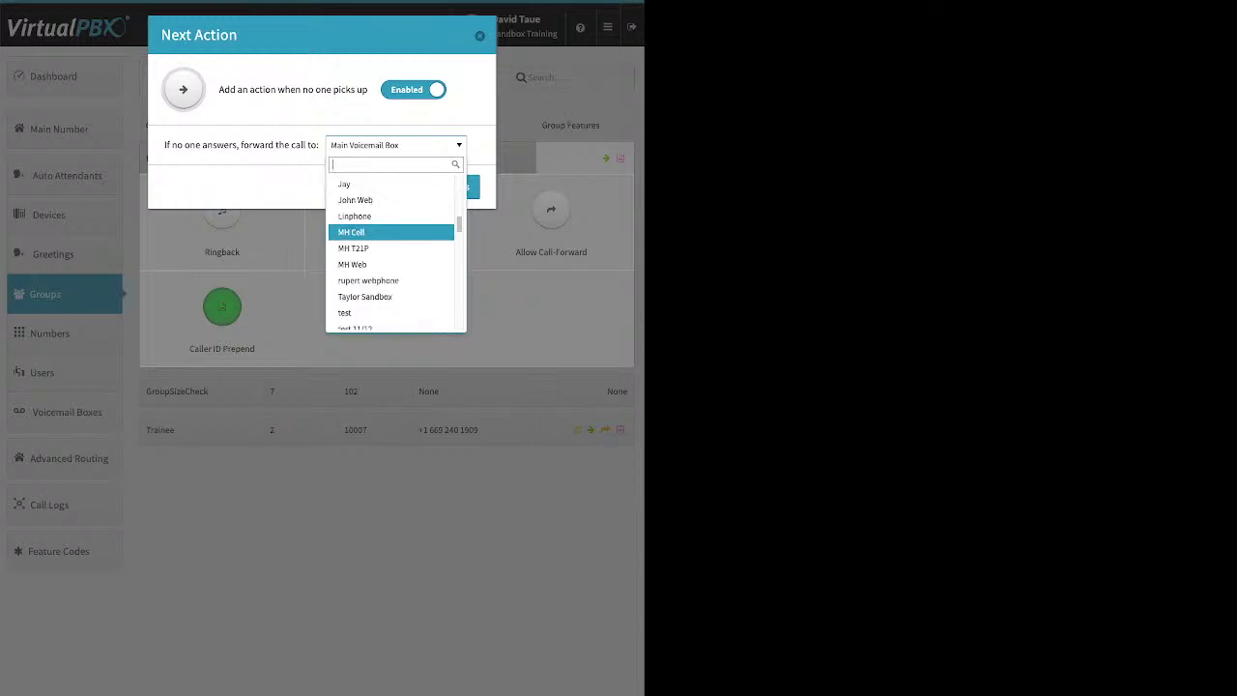
pyautogui.scroll(-5, 392, 234)
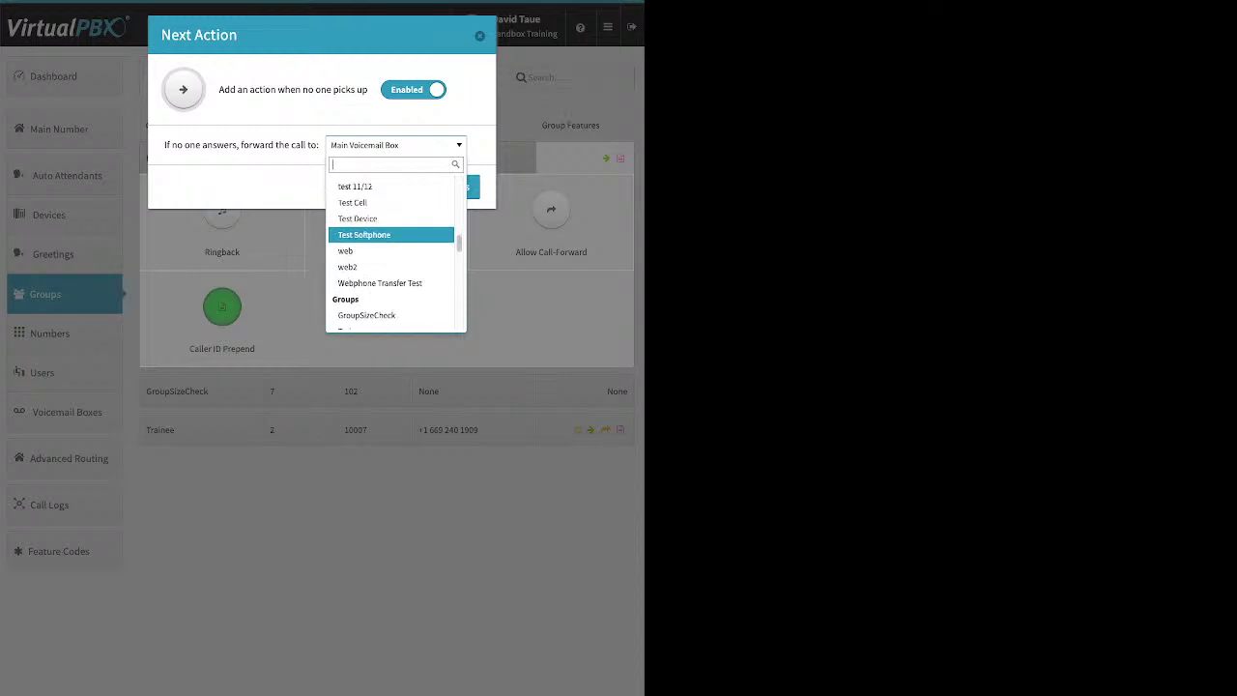
pyautogui.scroll(-2, 392, 246)
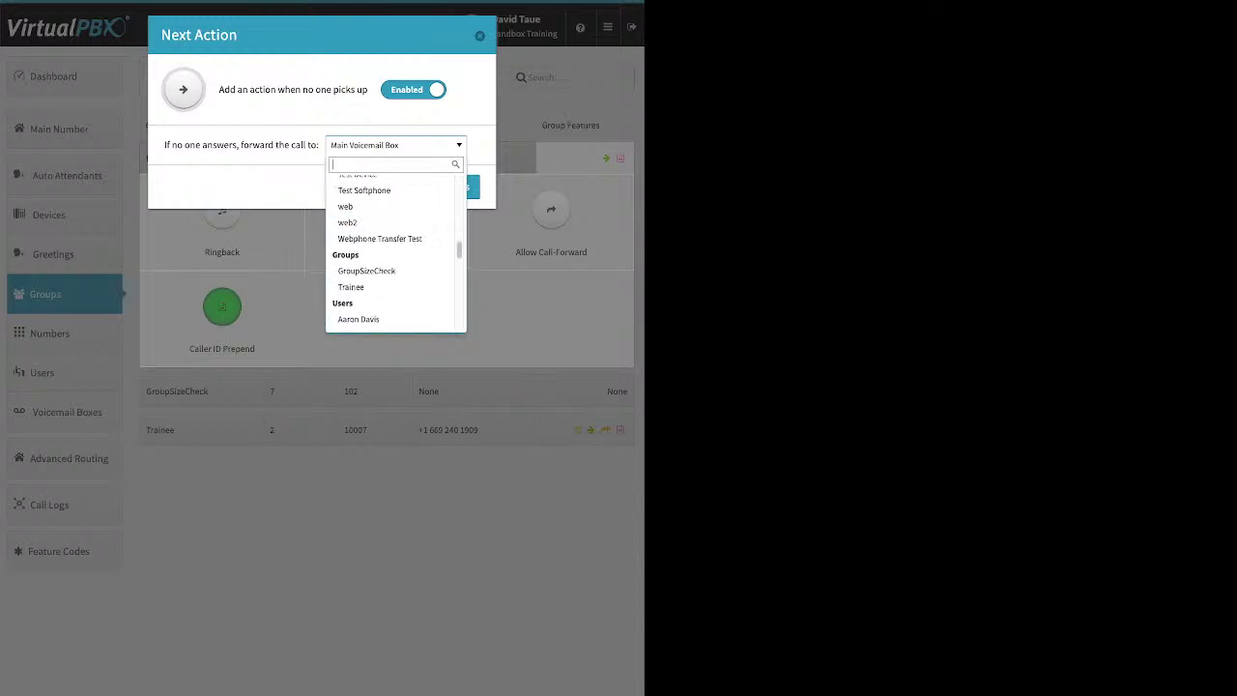
pyautogui.scroll(-8, 391, 253)
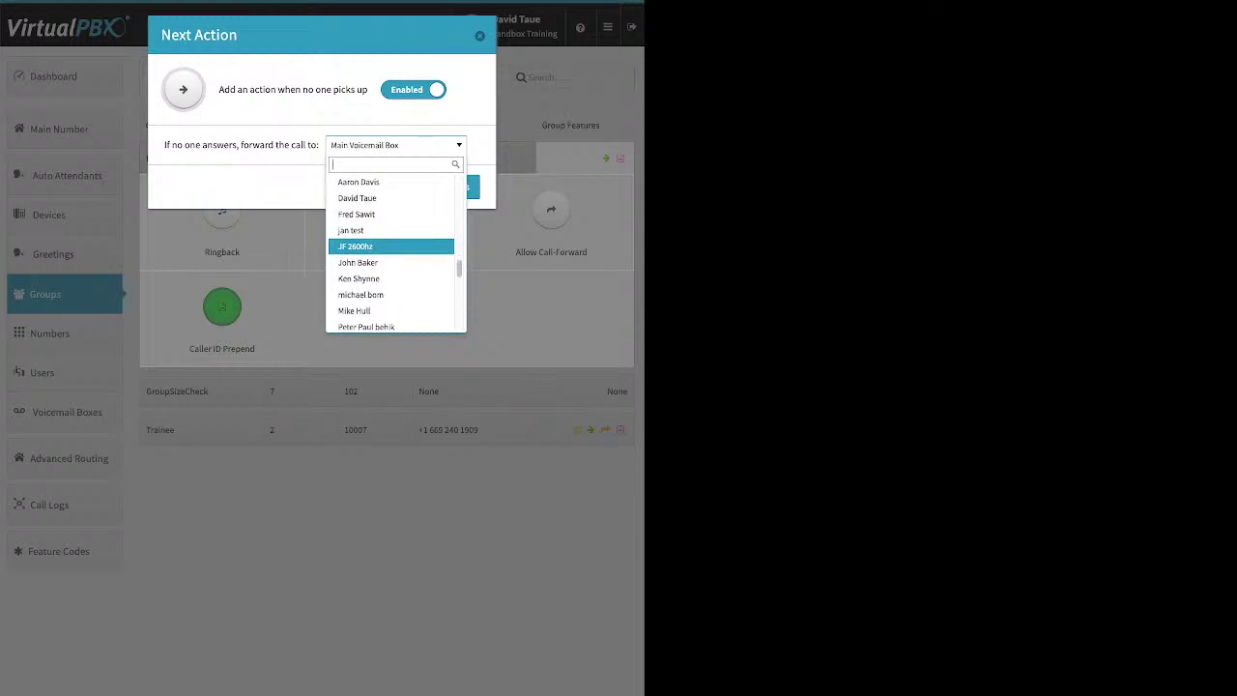
pyautogui.scroll(-2, 391, 256)
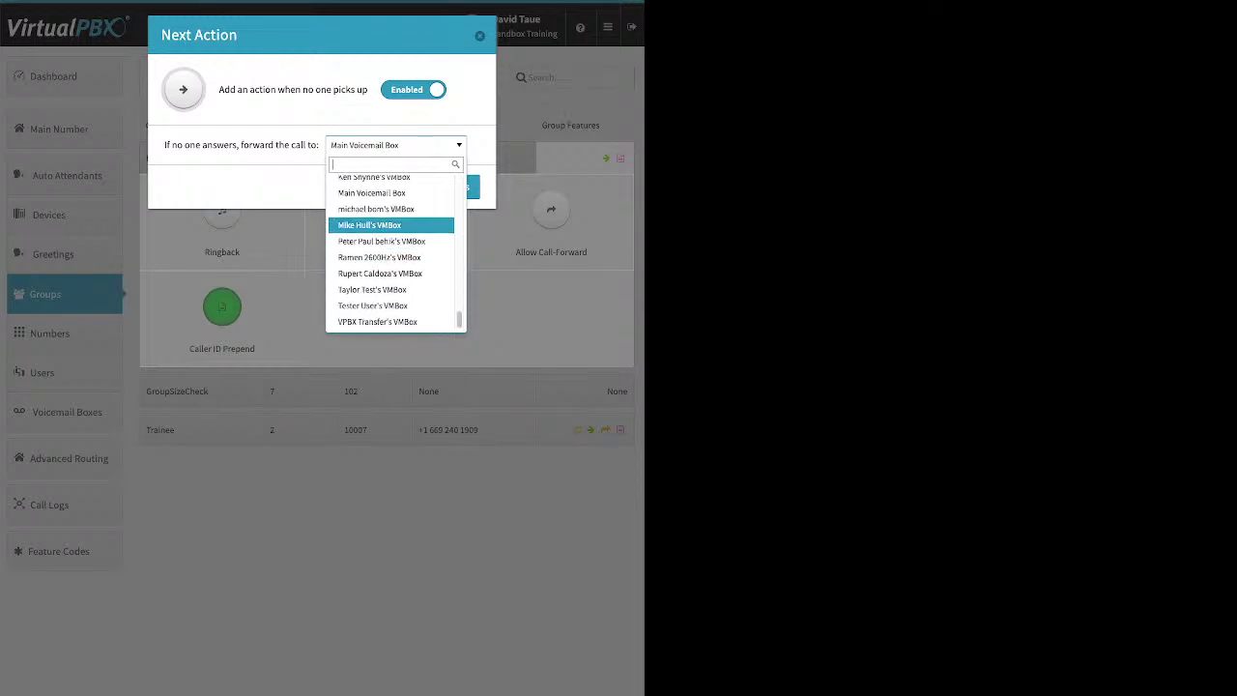
pyautogui.click(371, 192)
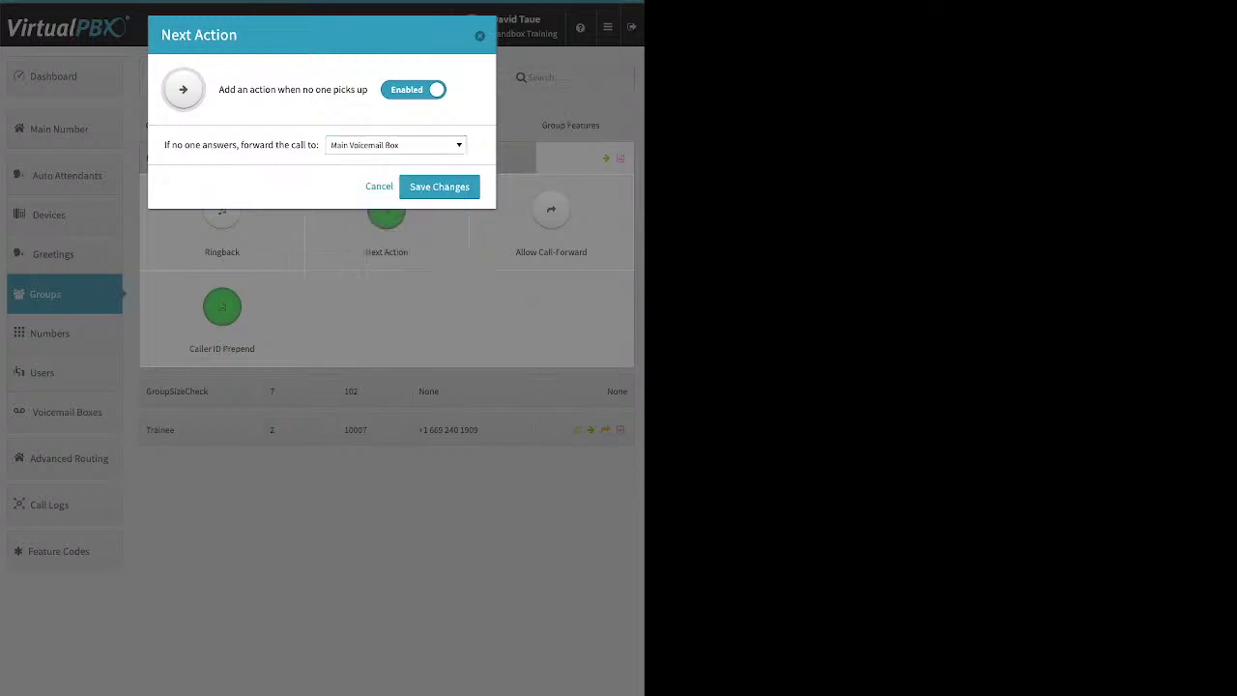
pyautogui.click(439, 186)
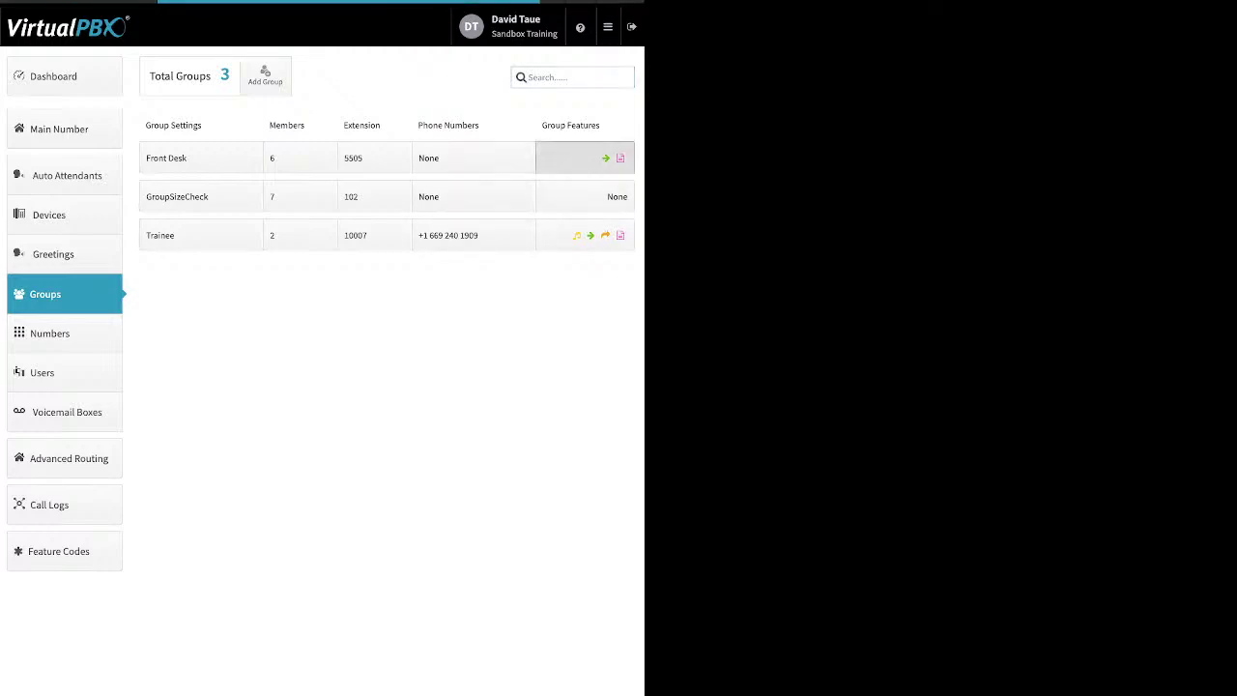
pyautogui.click(584, 157)
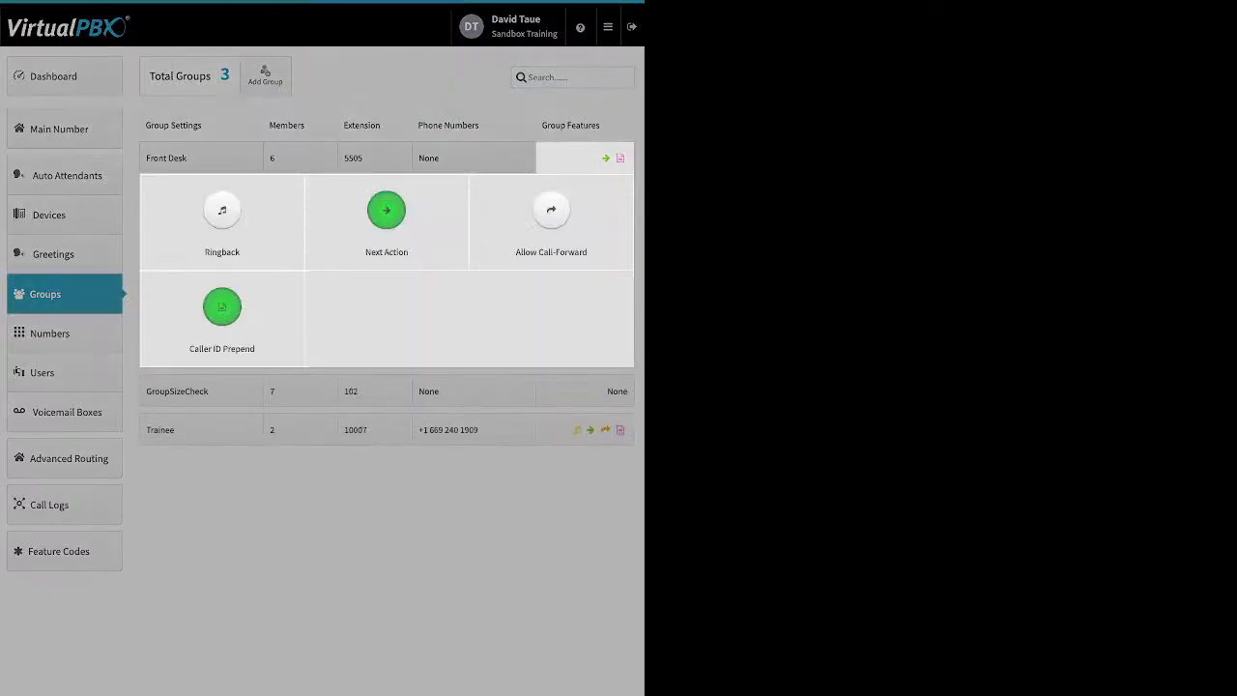
pyautogui.click(551, 213)
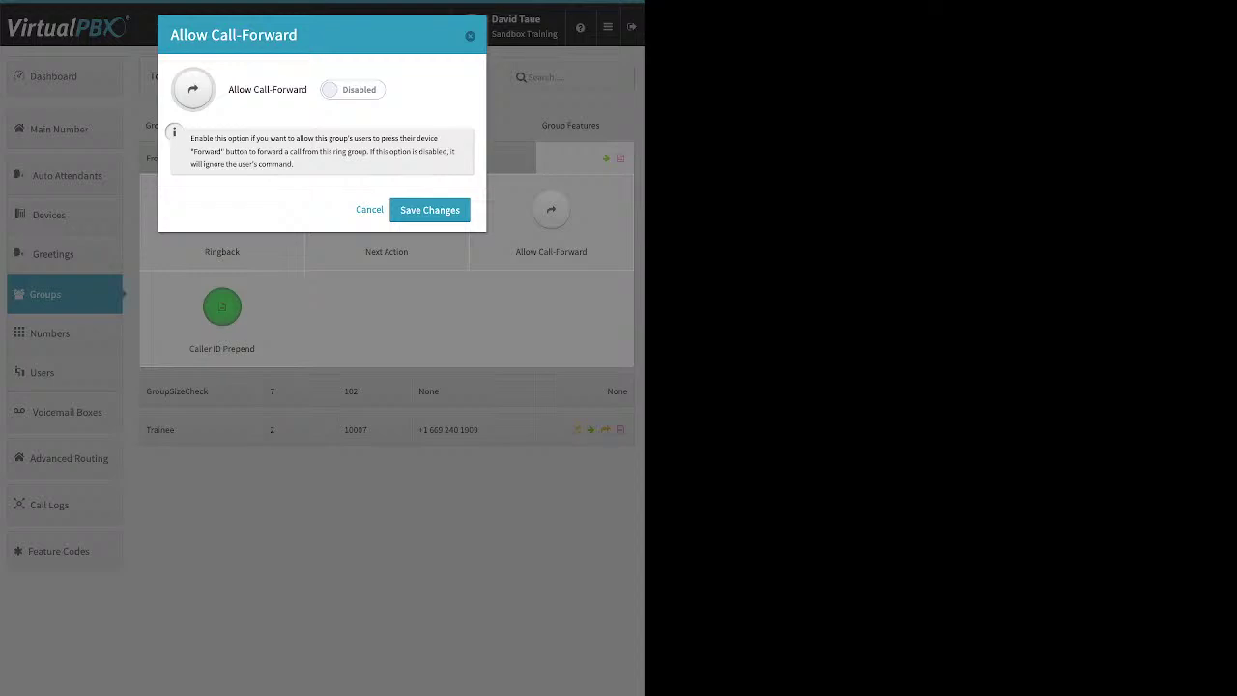
pyautogui.click(369, 210)
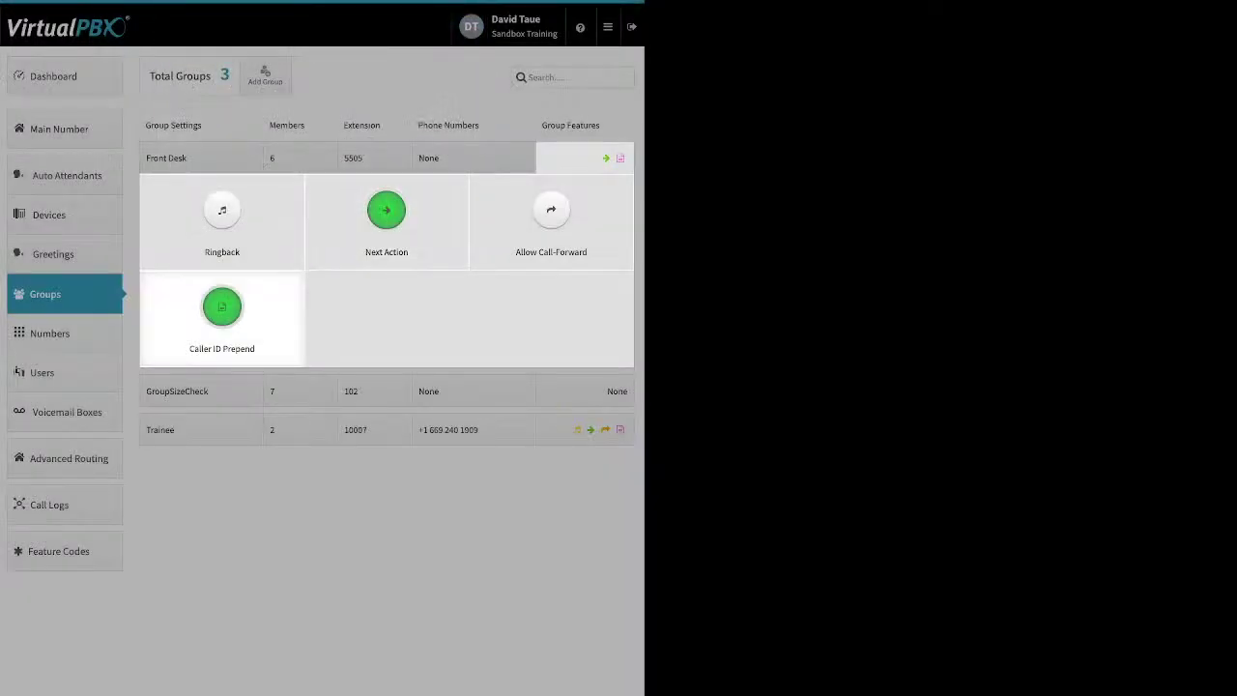
pyautogui.click(221, 307)
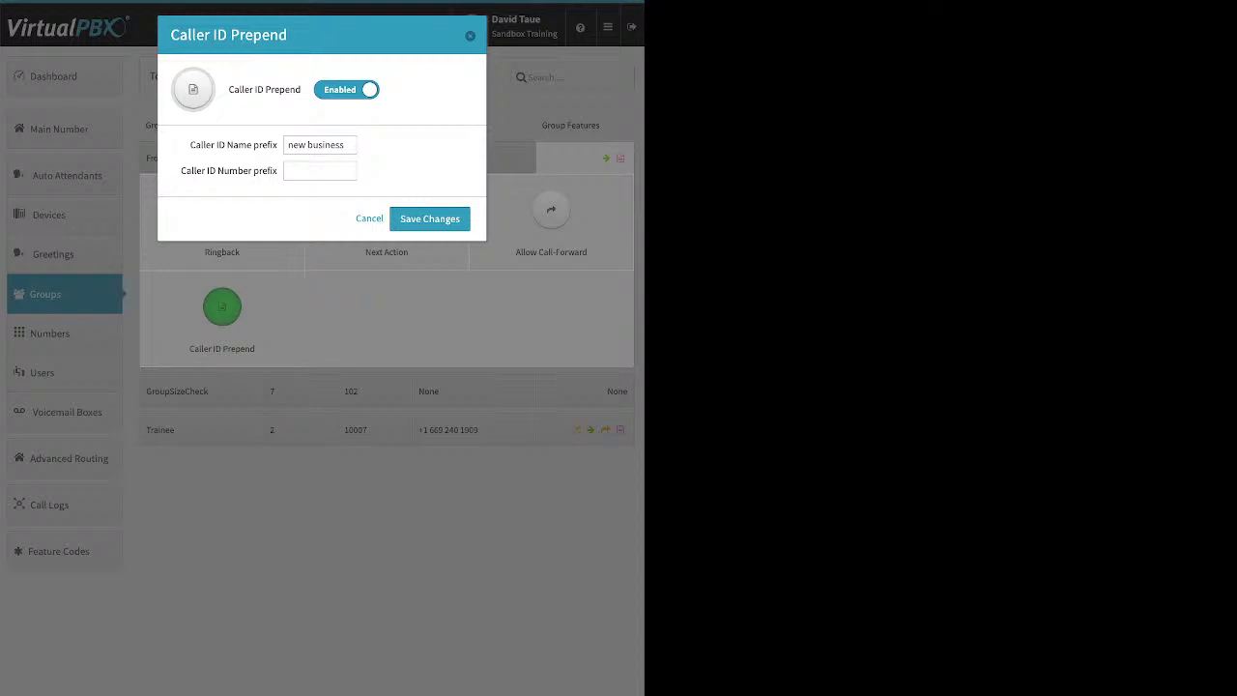
pyautogui.click(345, 145)
pyautogui.click(319, 171)
pyautogui.press('Return')
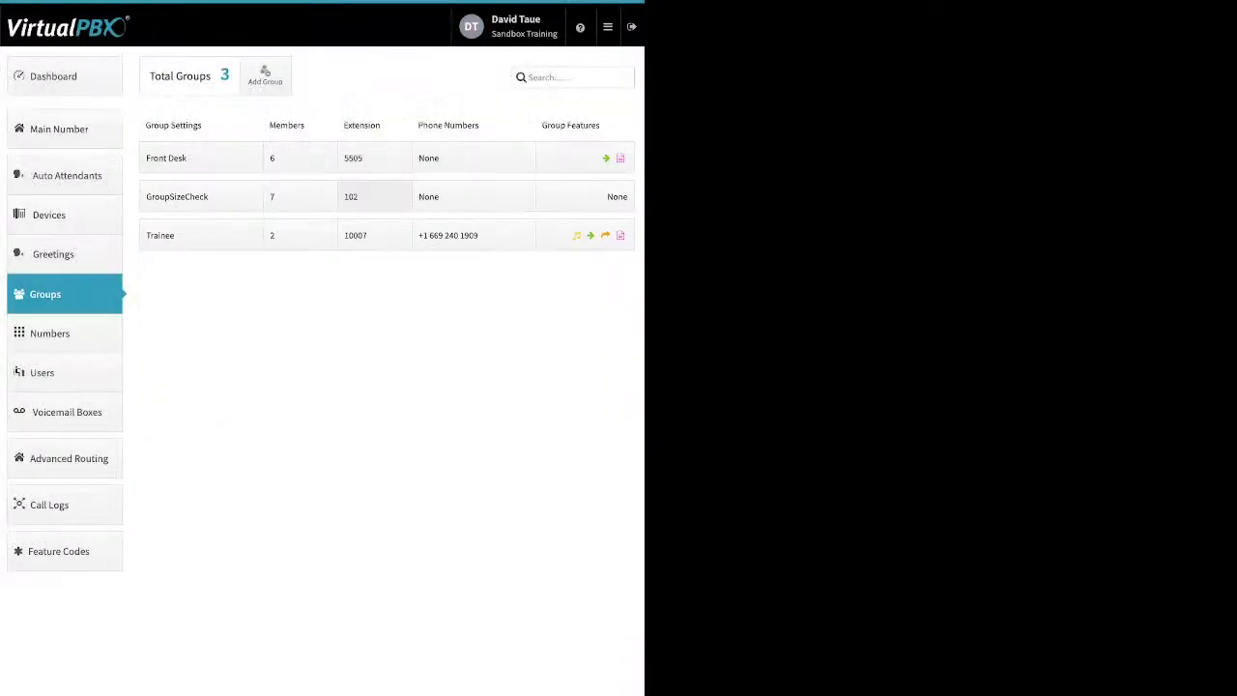
# Step: Go to Numbers, glance at an Office Number's gear options, then show the Spare Numbers tab
pyautogui.click(50, 333)
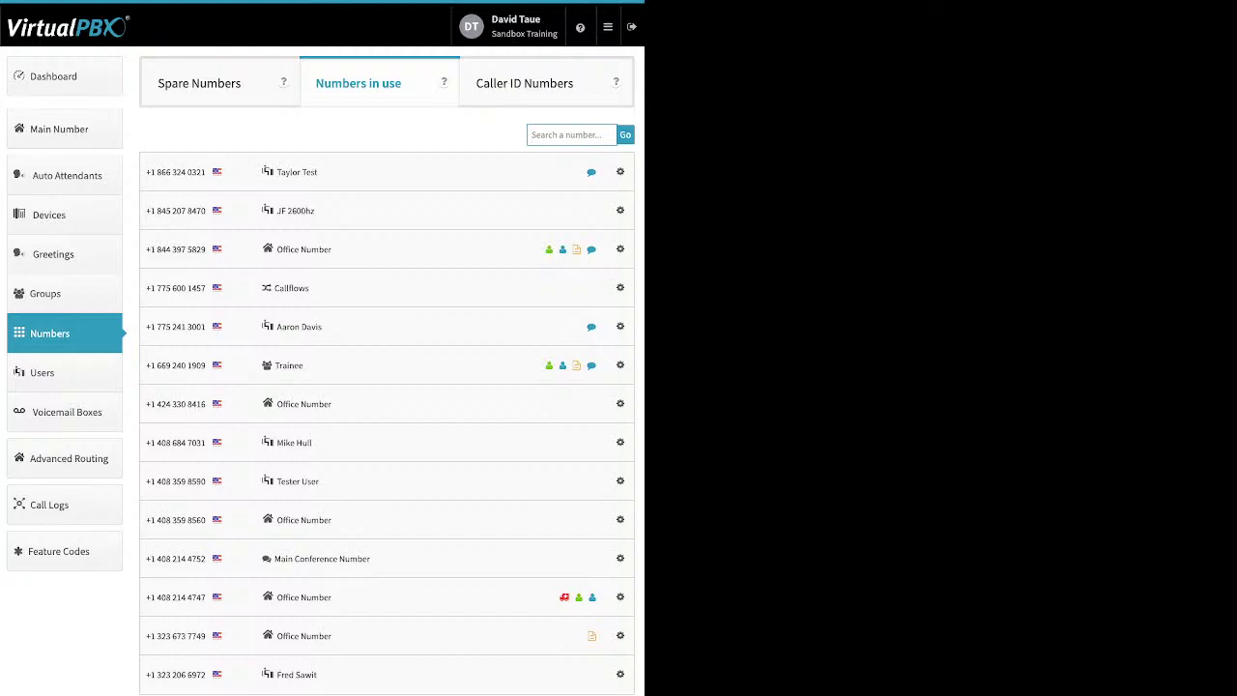
pyautogui.click(619, 403)
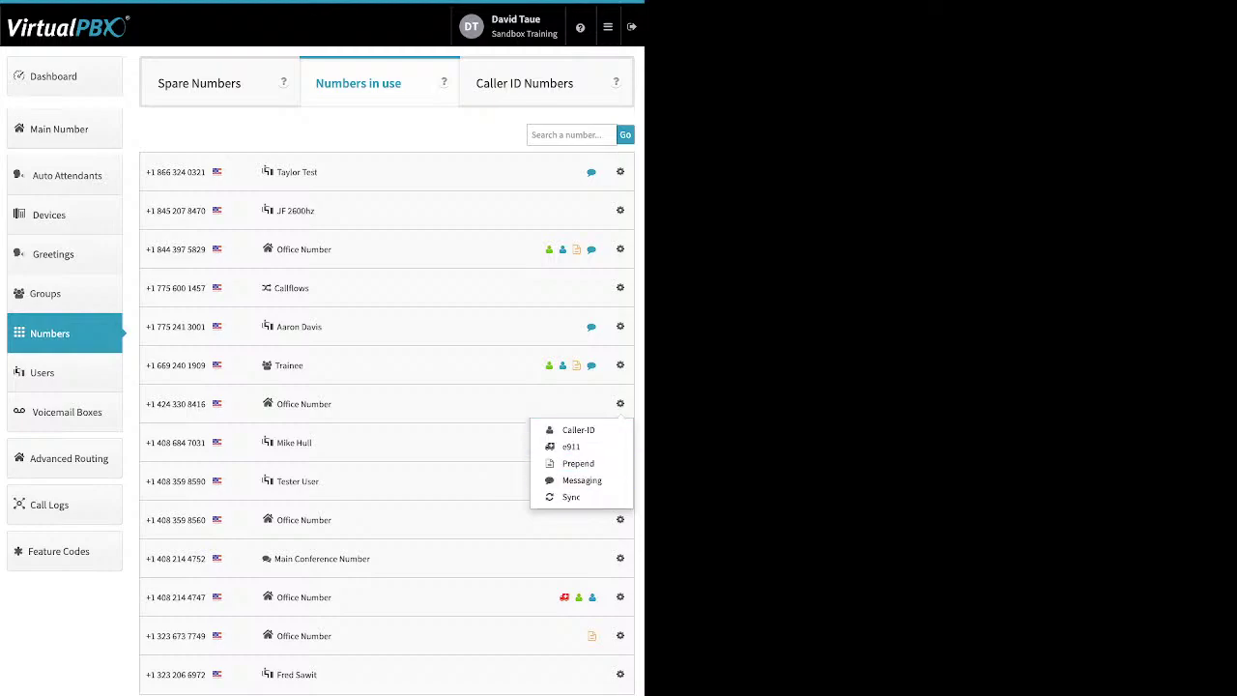
pyautogui.click(619, 490)
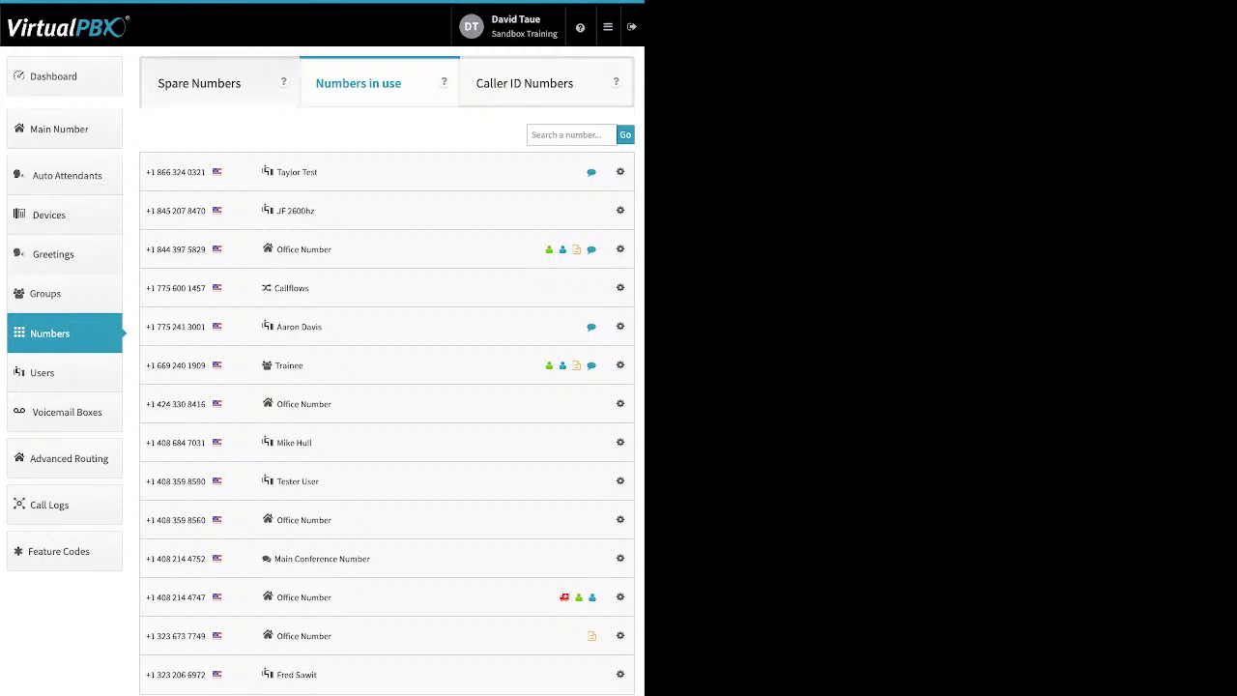
pyautogui.click(199, 83)
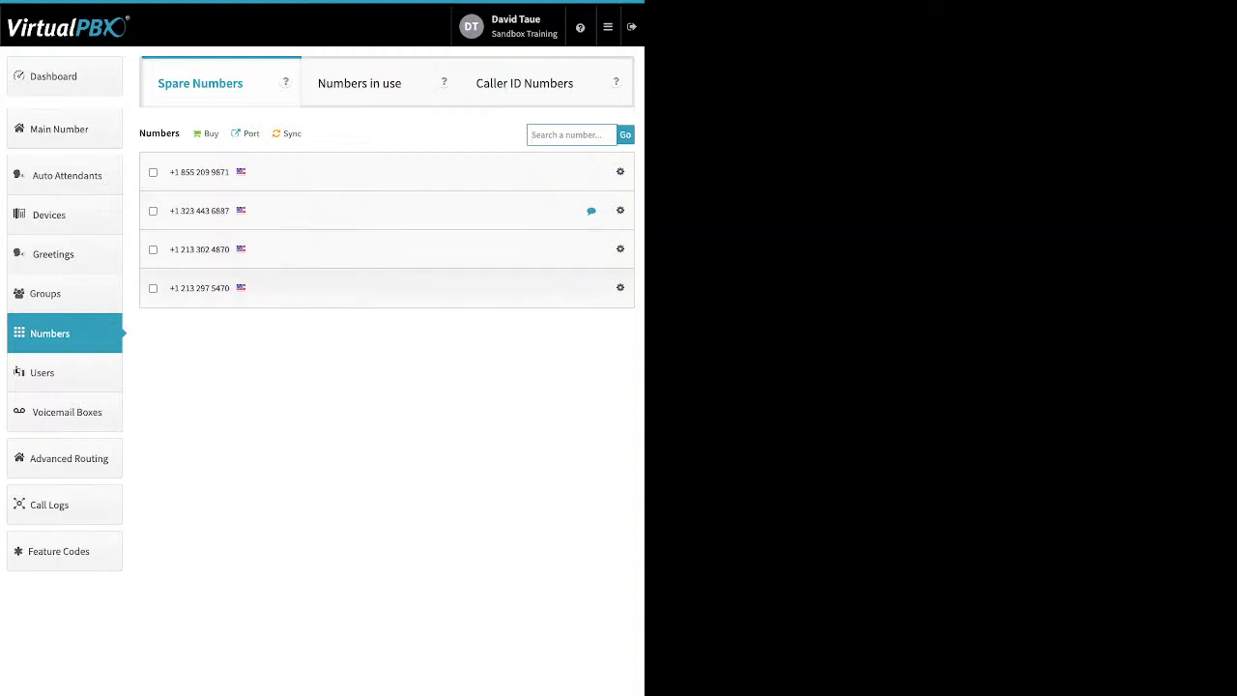
# Step: Delete the second and last spare numbers, confirming the deletion and dismissing the summary
pyautogui.click(153, 288)
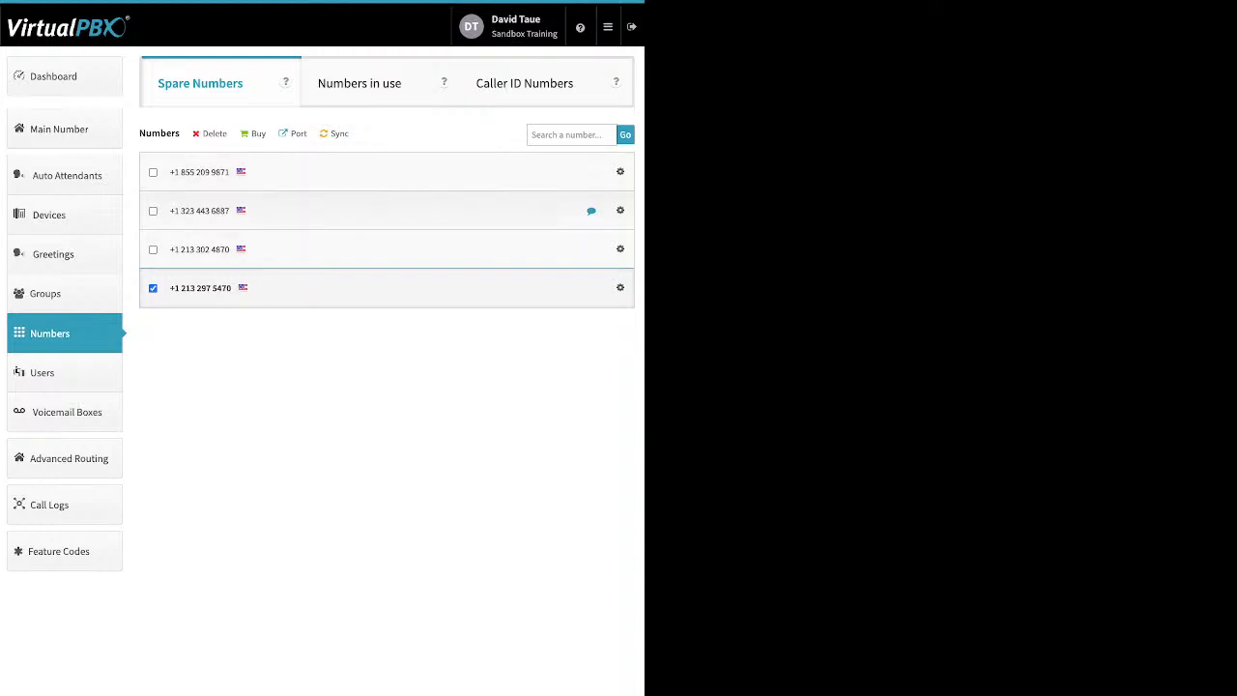
pyautogui.click(153, 210)
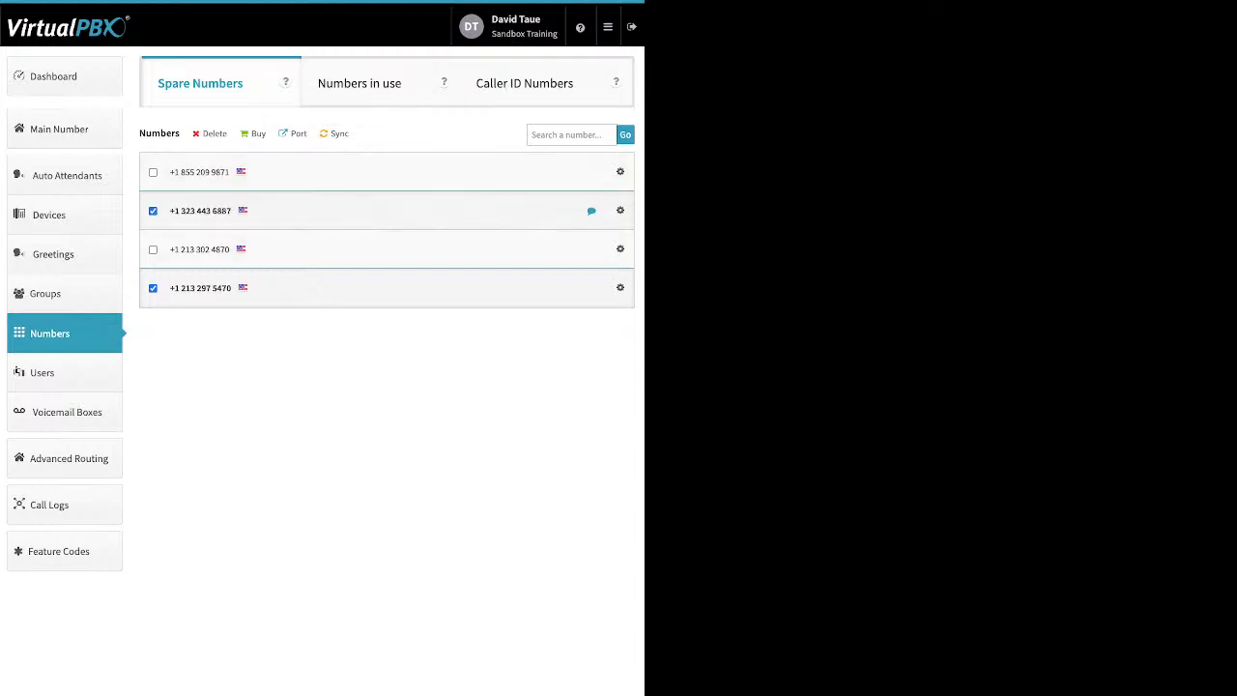
pyautogui.click(212, 134)
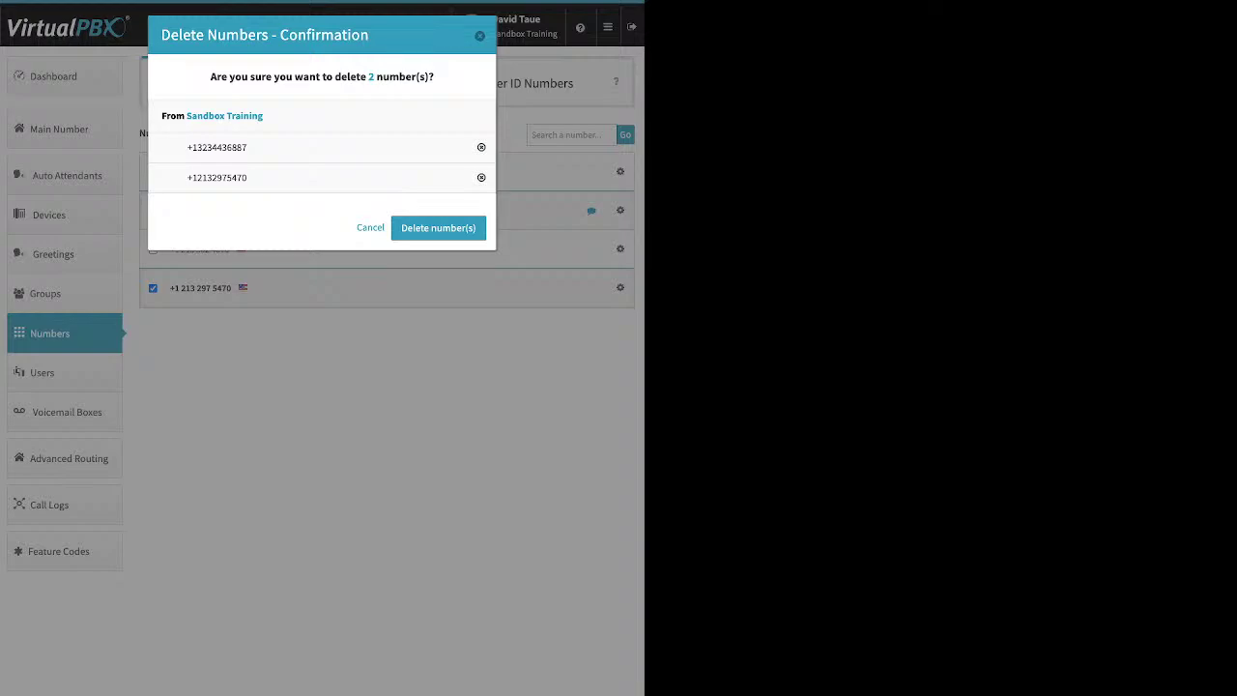
pyautogui.click(438, 227)
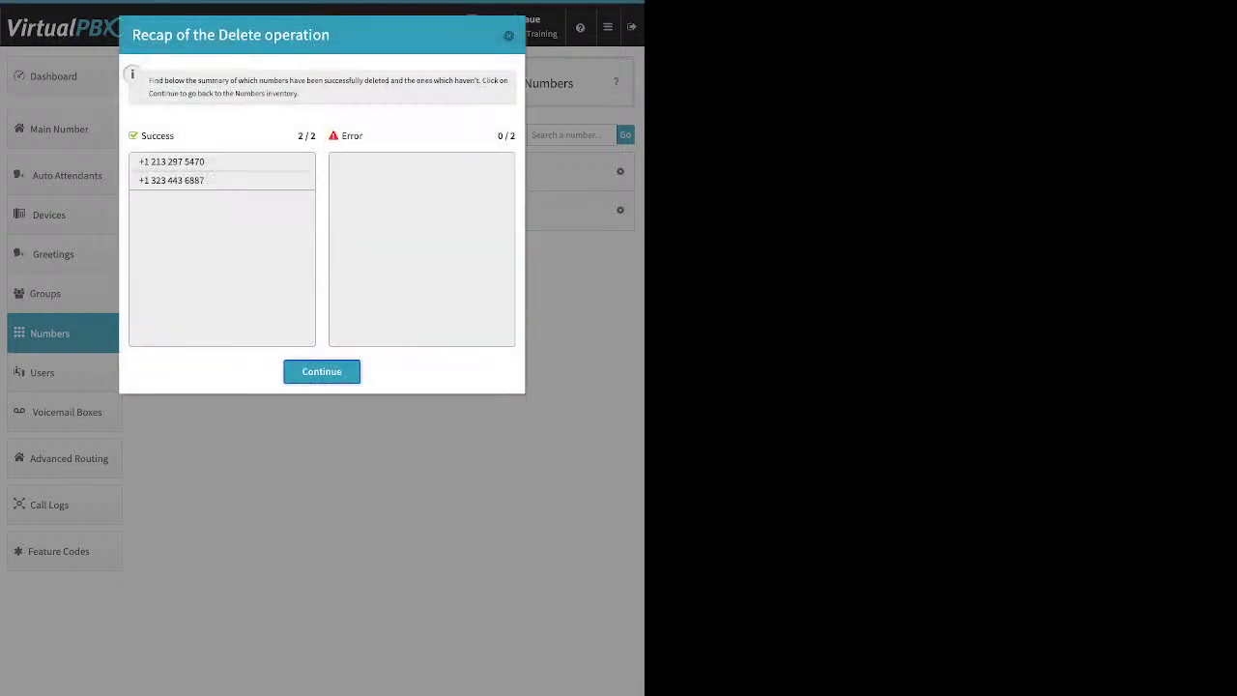
pyautogui.press('Return')
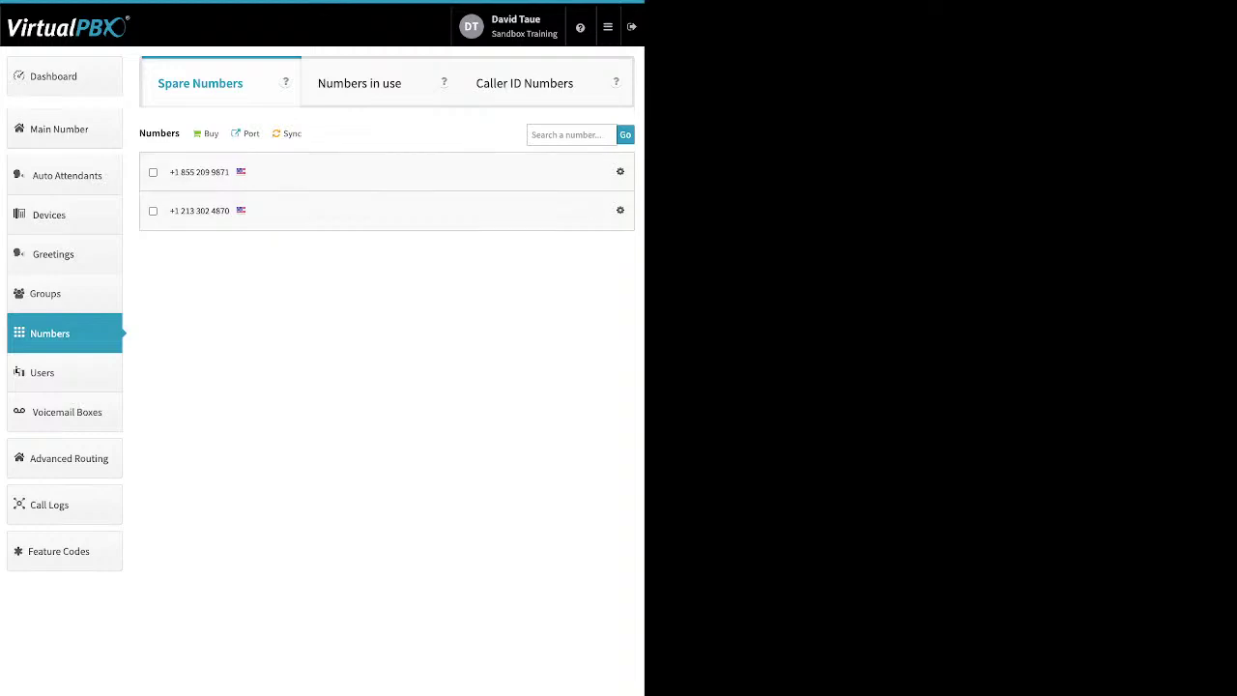
# Step: Look at the Buy options without buying, then open the Port requests panel
pyautogui.click(210, 134)
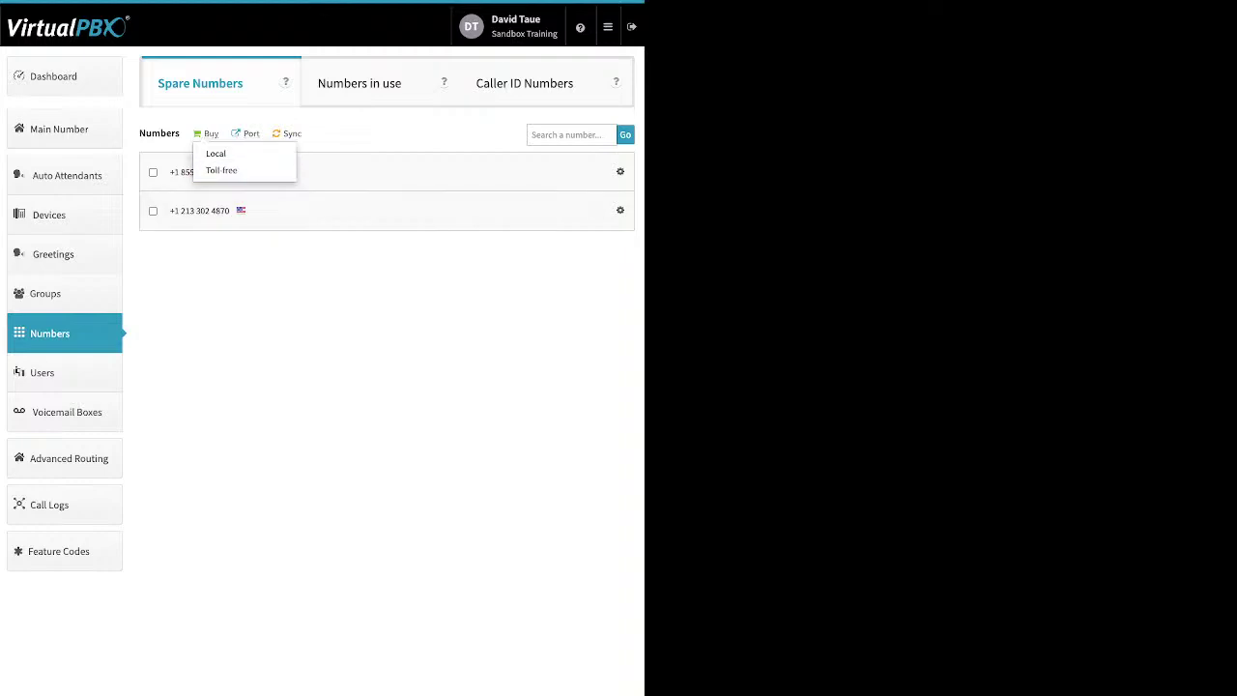
pyautogui.click(221, 170)
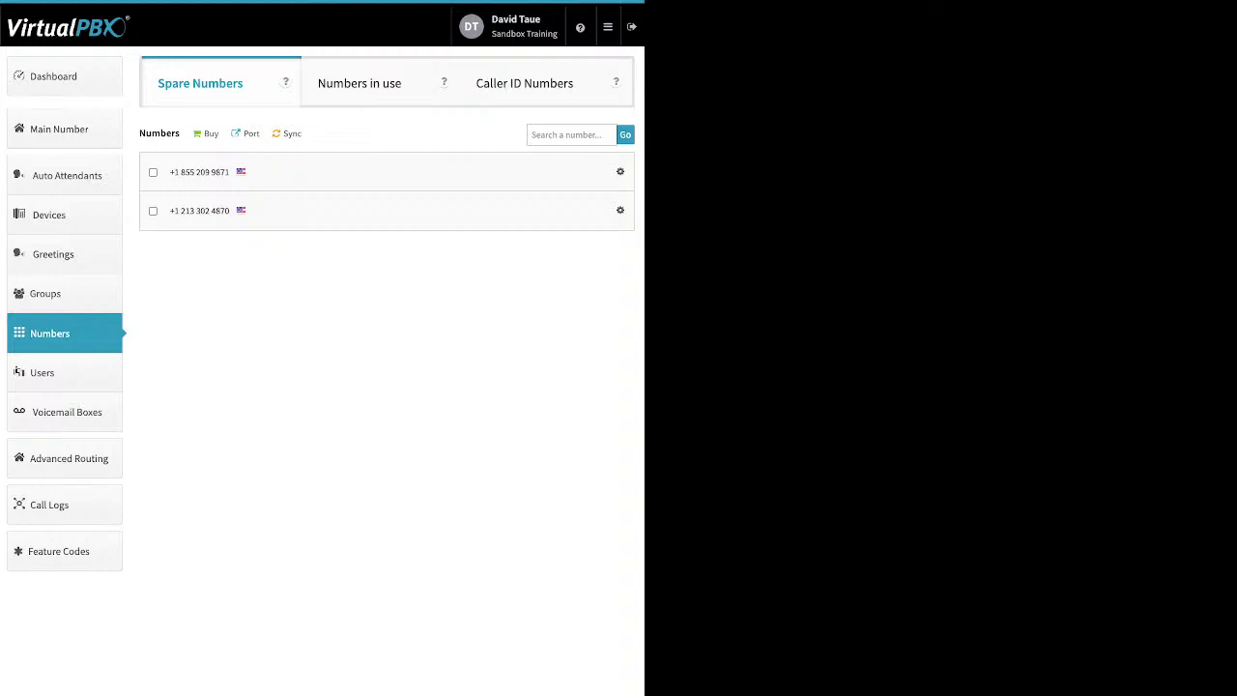
pyautogui.click(250, 133)
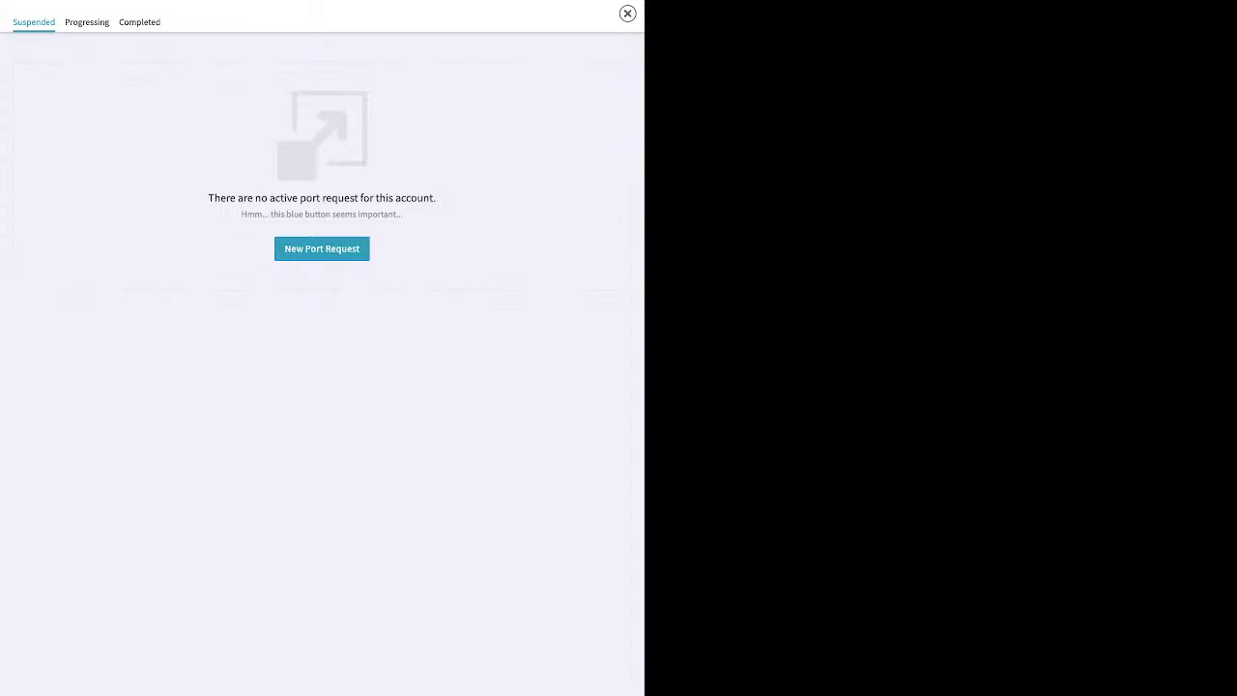
# Step: Start a new port request named 'test' for U.S. Local Numbers and continue to ownership verification
pyautogui.click(321, 248)
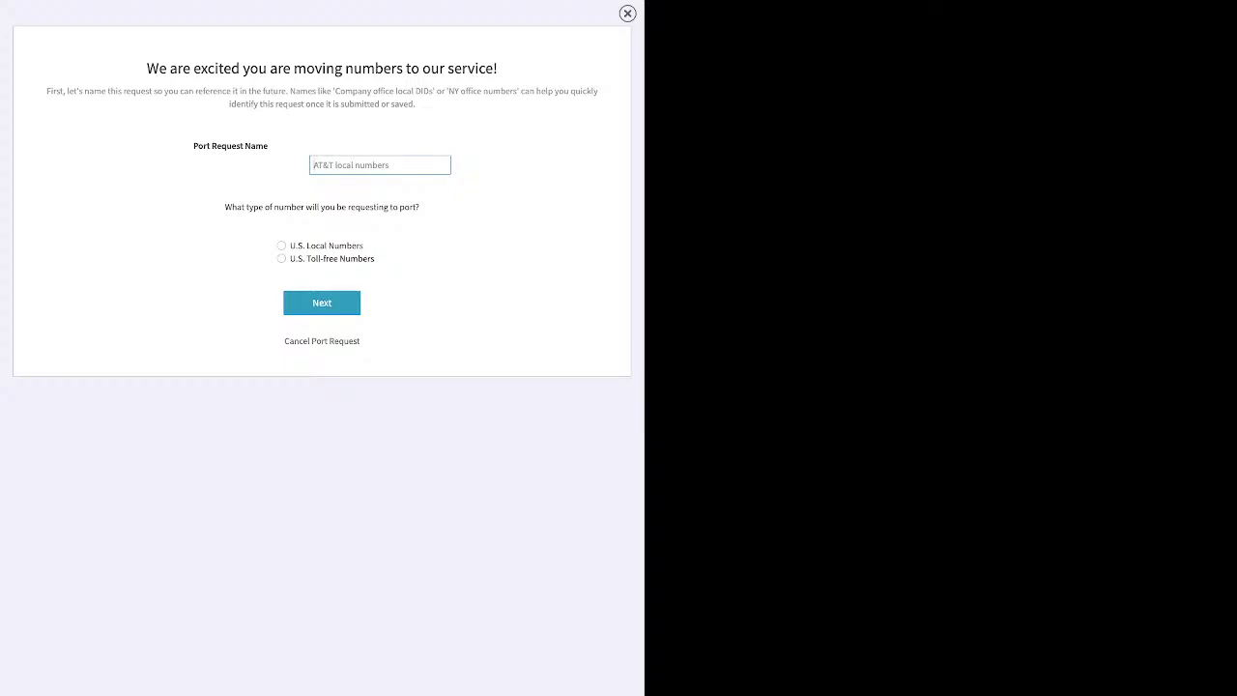
pyautogui.write('test')
pyautogui.click(282, 246)
pyautogui.click(322, 303)
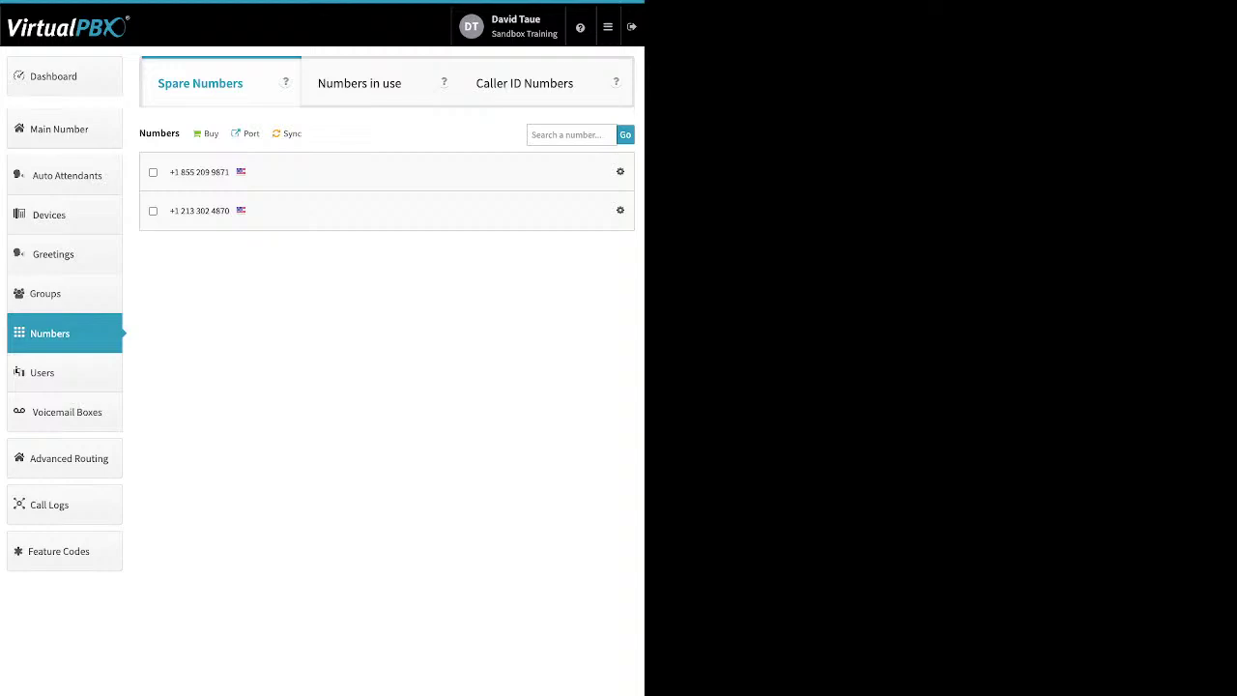
# Step: Go to the Users list and open the Add User and Device form
pyautogui.click(41, 372)
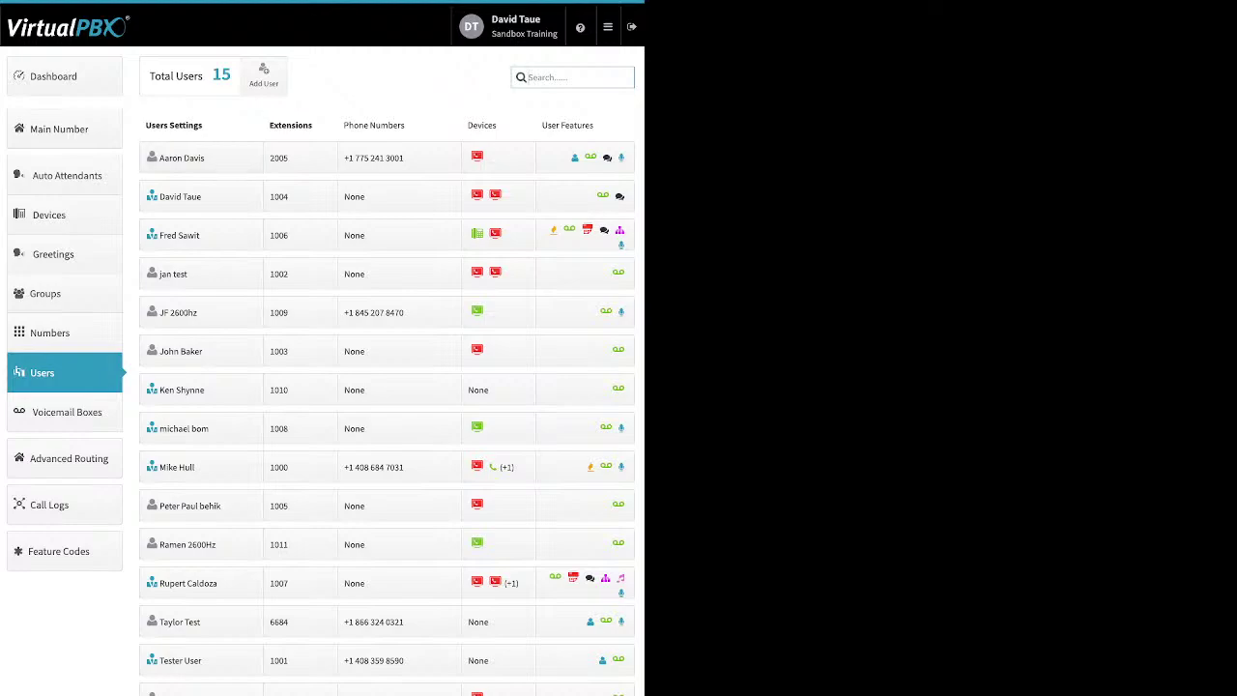
pyautogui.click(264, 74)
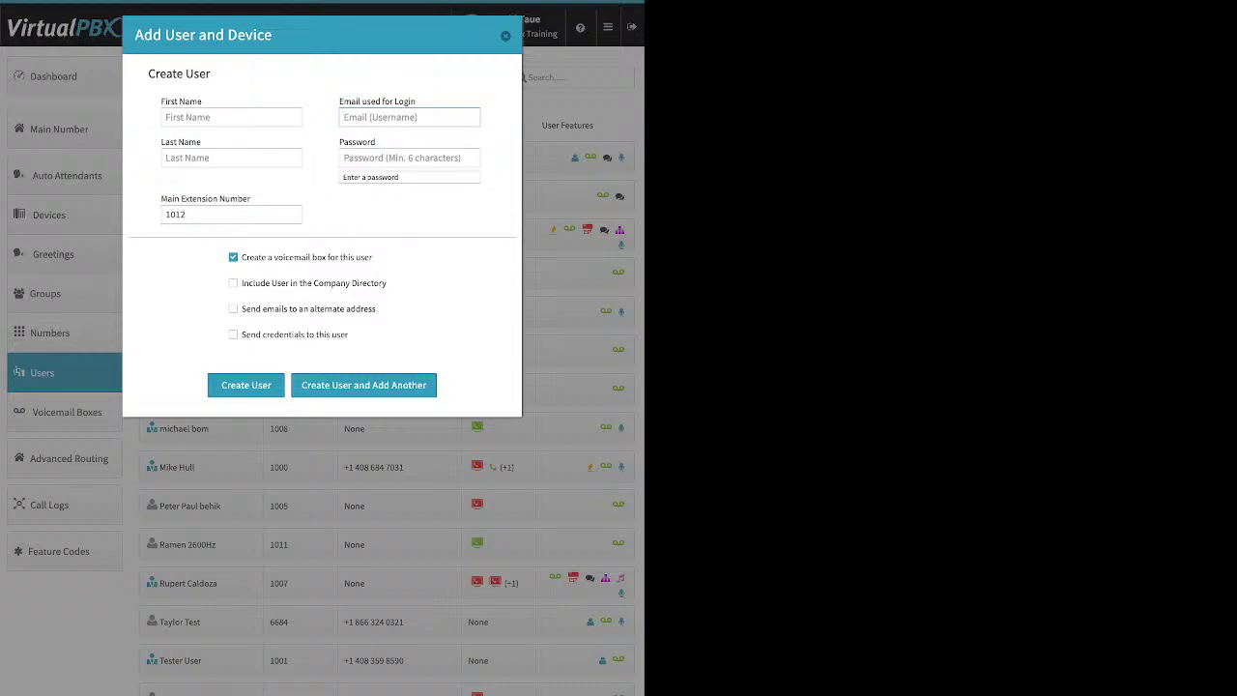
# Step: Replace the new user's default extension 1012 with 4523
pyautogui.click(410, 158)
pyautogui.click(231, 213)
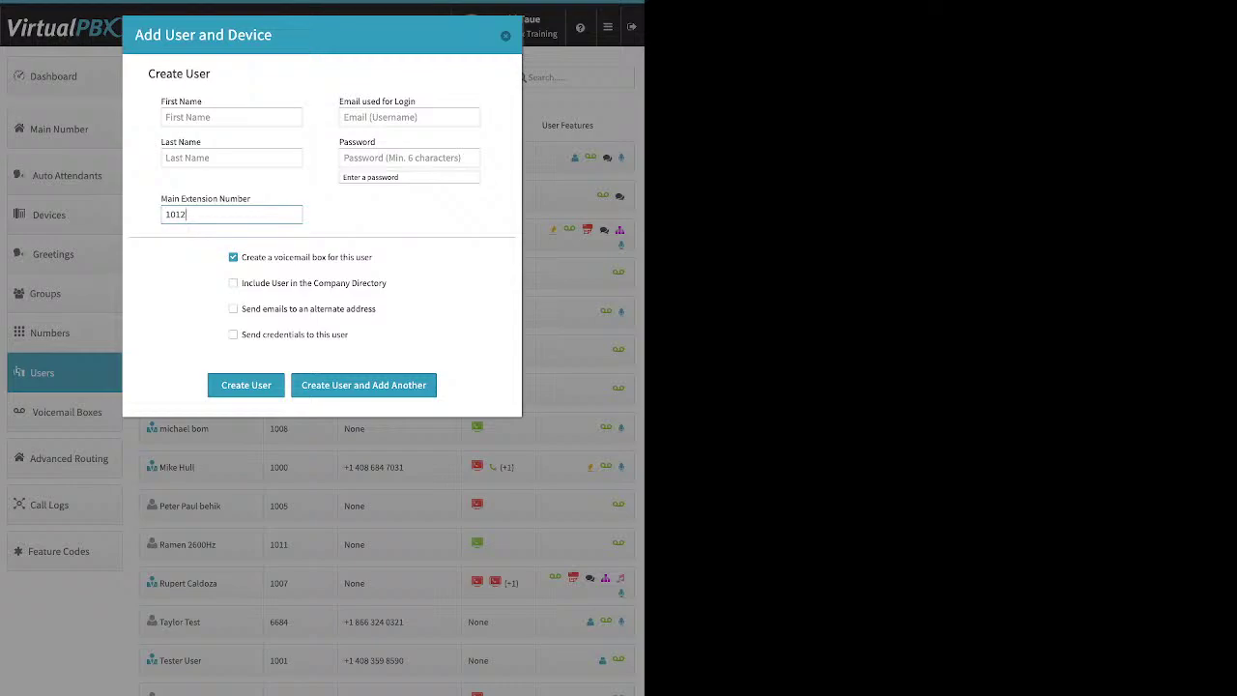
pyautogui.press('BackSpace')
pyautogui.press('BackSpace')
pyautogui.press('BackSpace')
pyautogui.press('BackSpace')
pyautogui.write('4523')
# Step: Leave alternate e-mail unchecked, tick Send credentials, then discard the form with Escape
pyautogui.moveTo(372, 257); pyautogui.dragTo(240, 257)
pyautogui.moveTo(386, 283); pyautogui.dragTo(241, 283)
pyautogui.moveTo(376, 308); pyautogui.dragTo(242, 308)
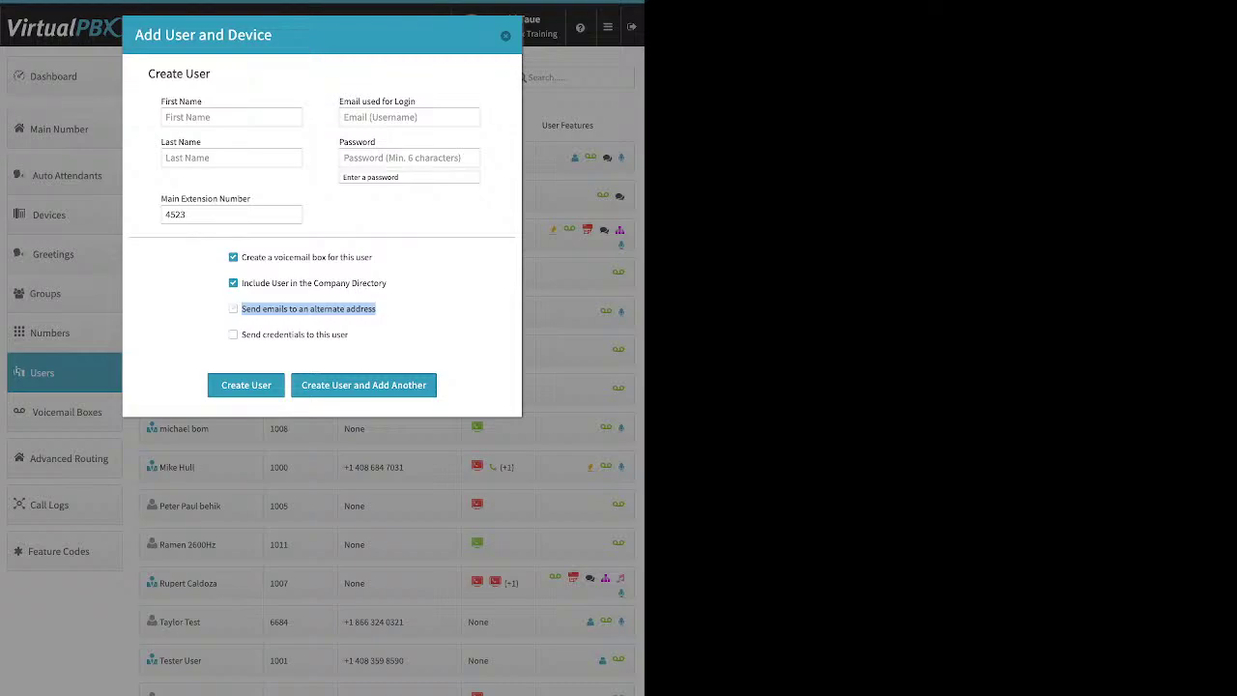
pyautogui.click(233, 309)
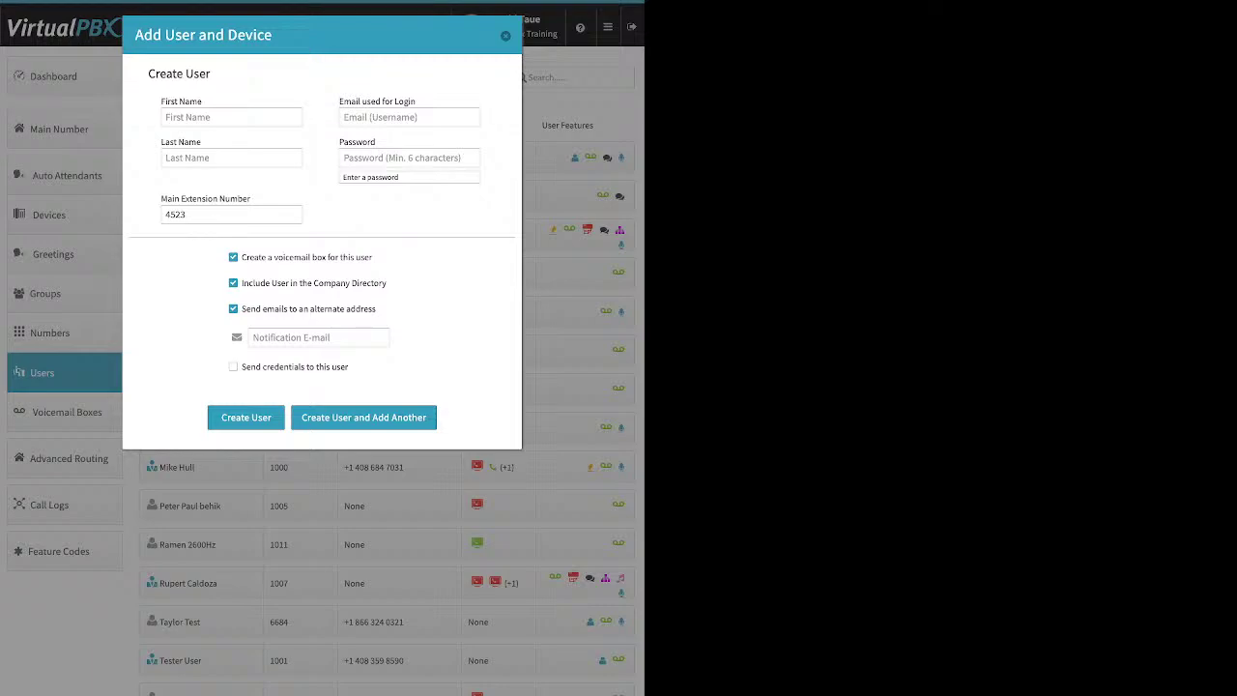
pyautogui.click(233, 308)
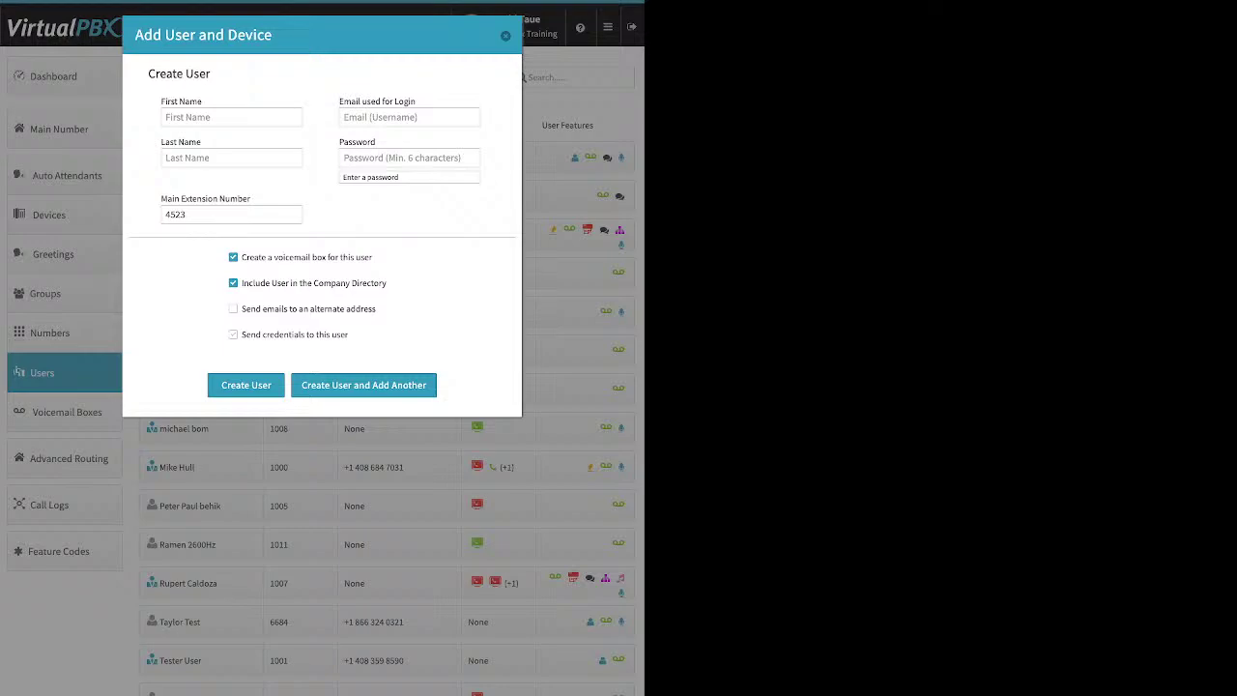
pyautogui.moveTo(240, 334); pyautogui.dragTo(347, 335)
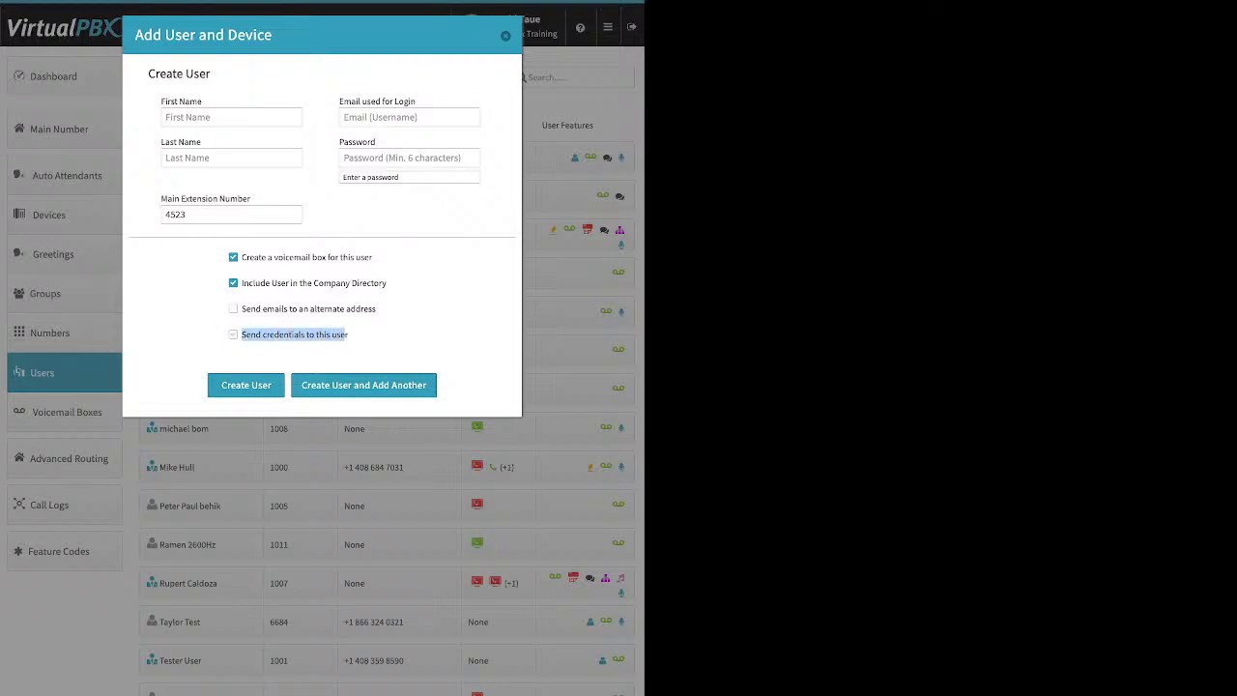
pyautogui.click(347, 335)
pyautogui.click(232, 334)
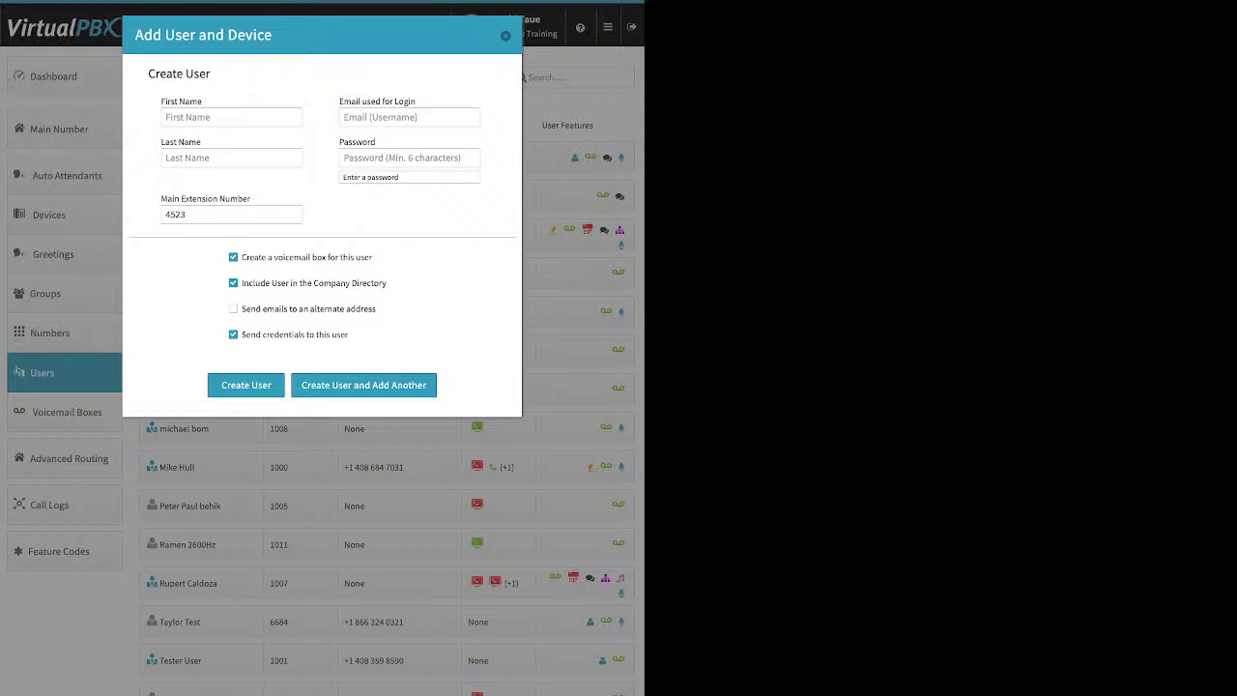
pyautogui.press('Escape')
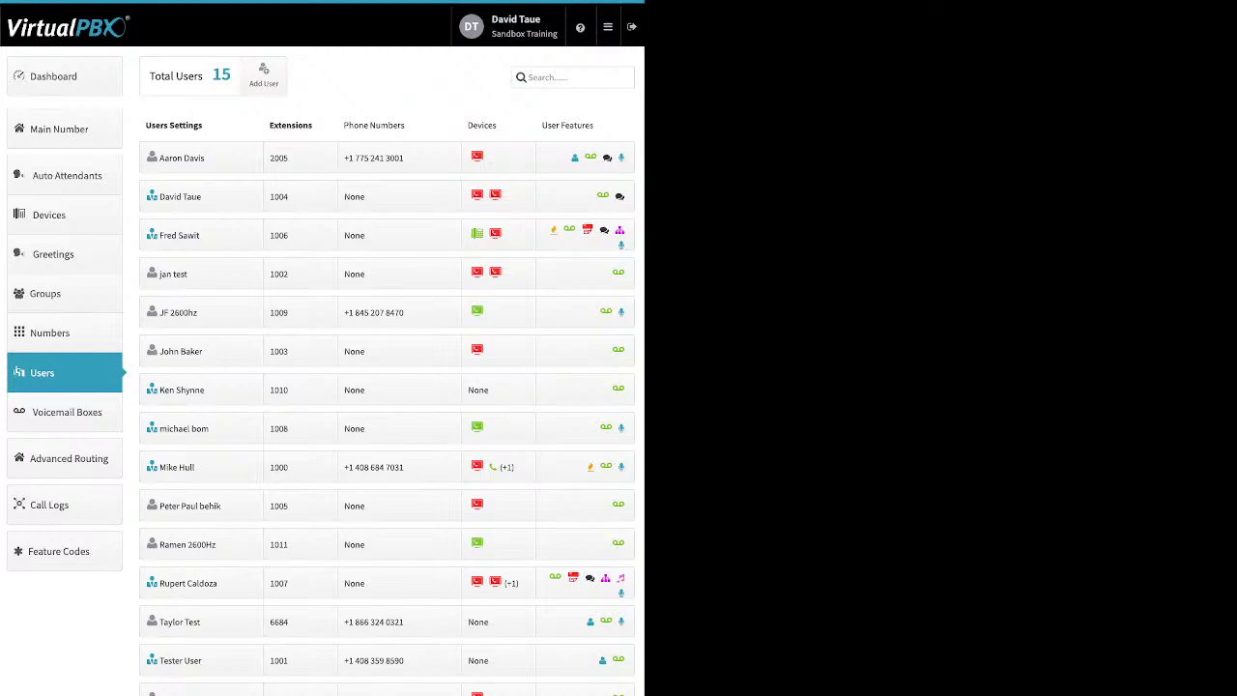
# Step: Open the extension 2005 user's settings and bring up Change Credentials
pyautogui.click(182, 157)
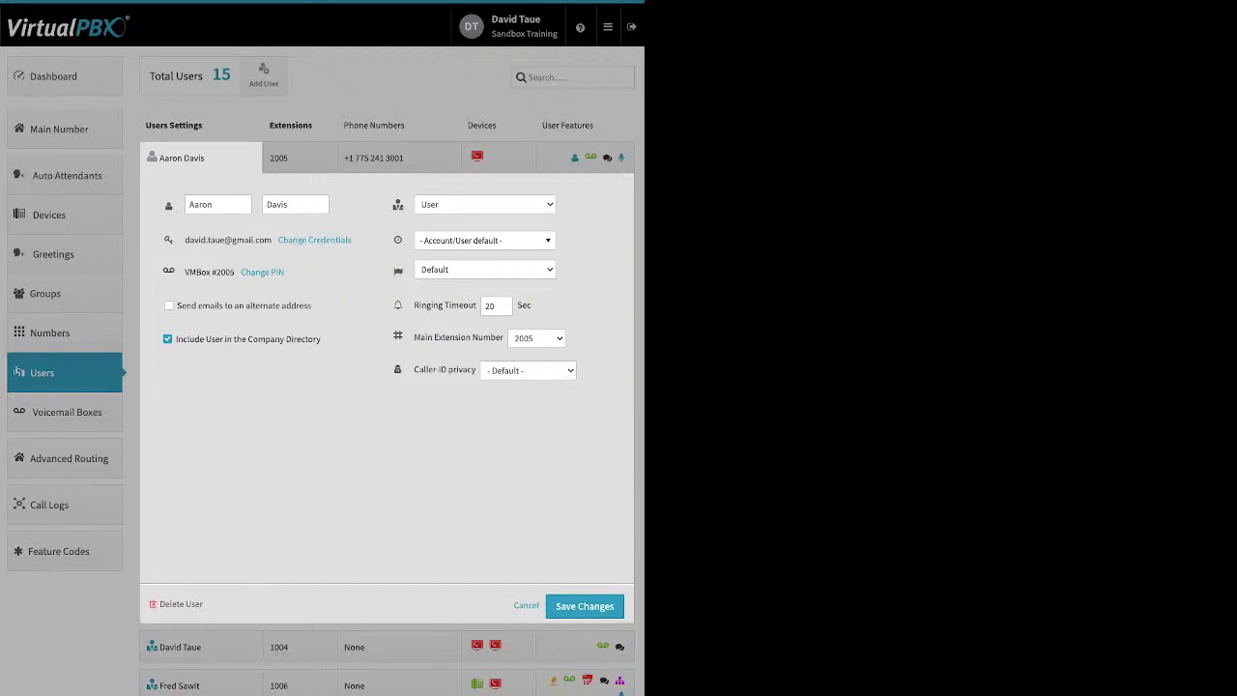
pyautogui.click(314, 239)
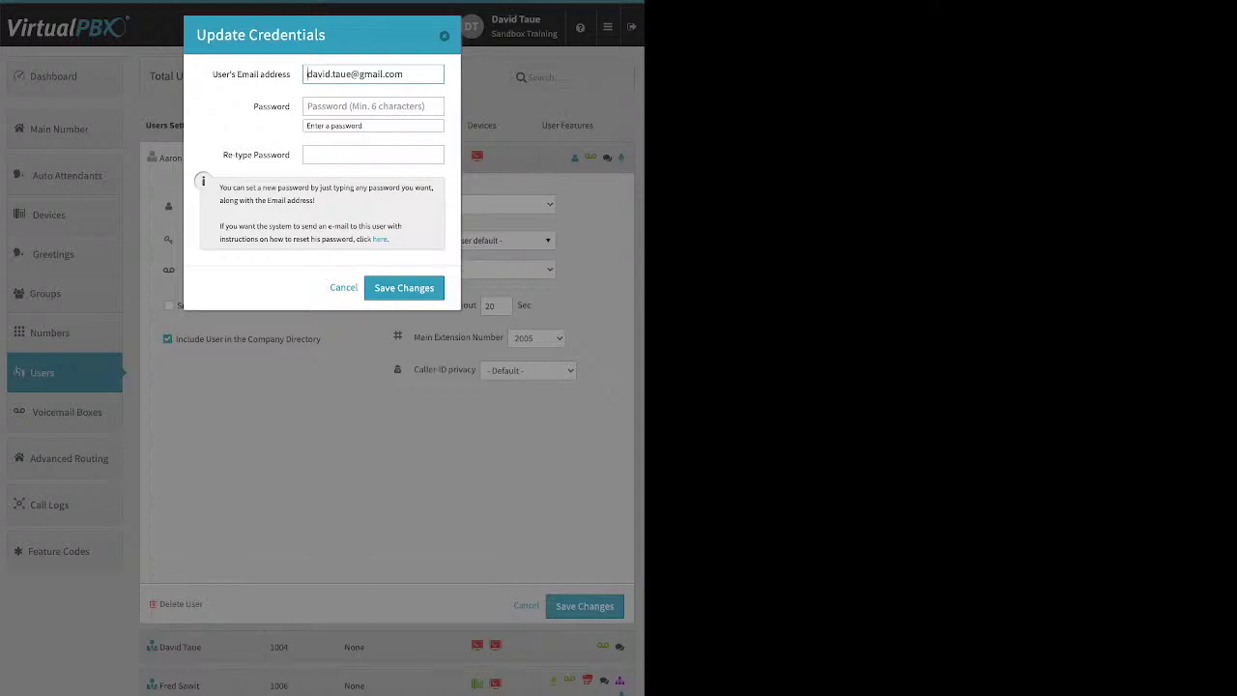
# Step: Cancel the extension 2005 user's credentials update, then open and close the voicemail PIN dialog unchanged
pyautogui.doubleClick(379, 239)
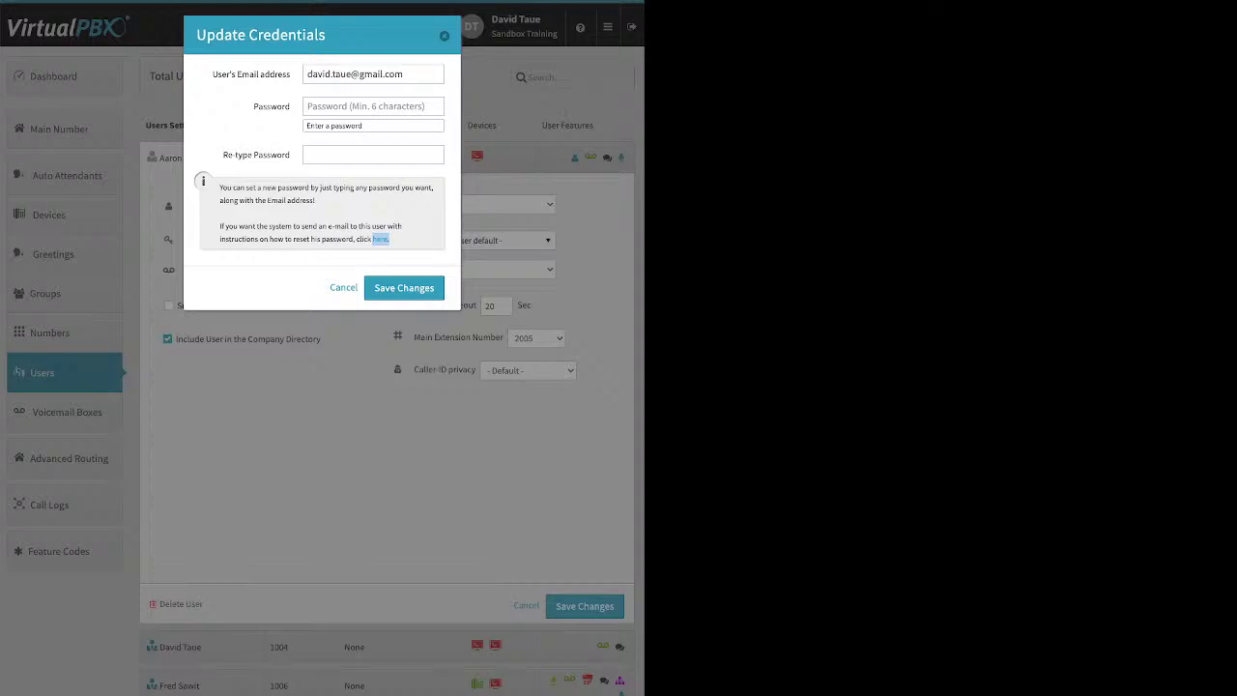
pyautogui.click(343, 287)
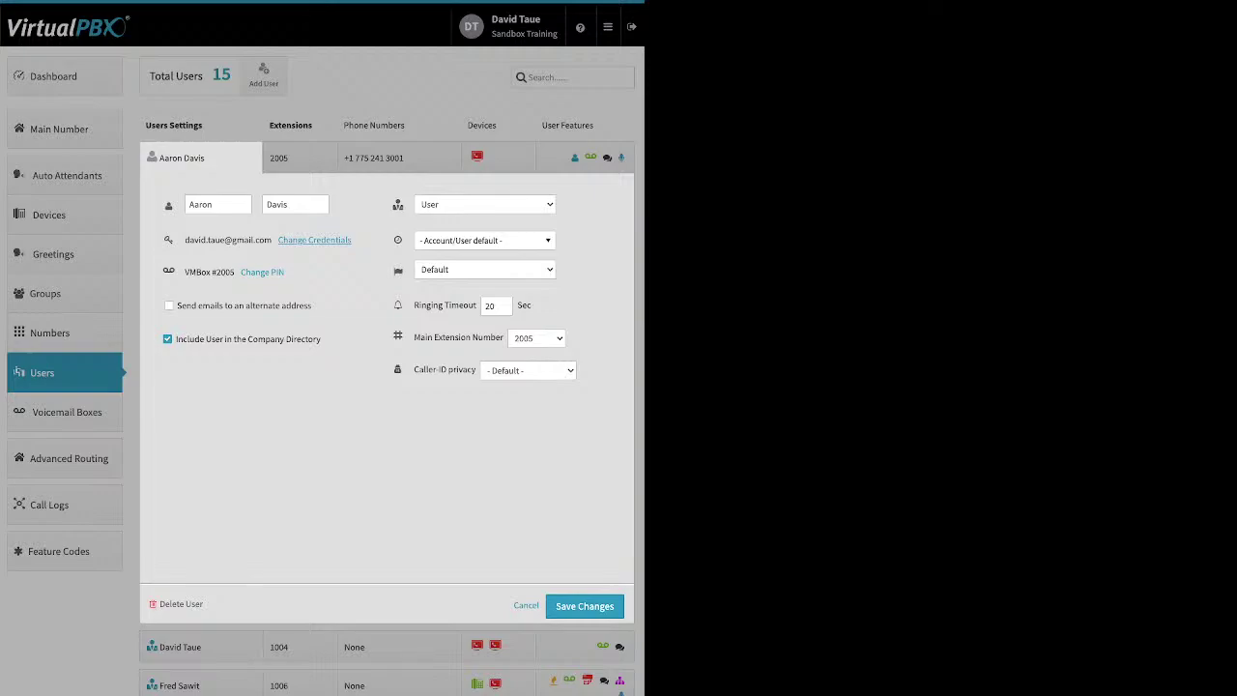
pyautogui.click(262, 271)
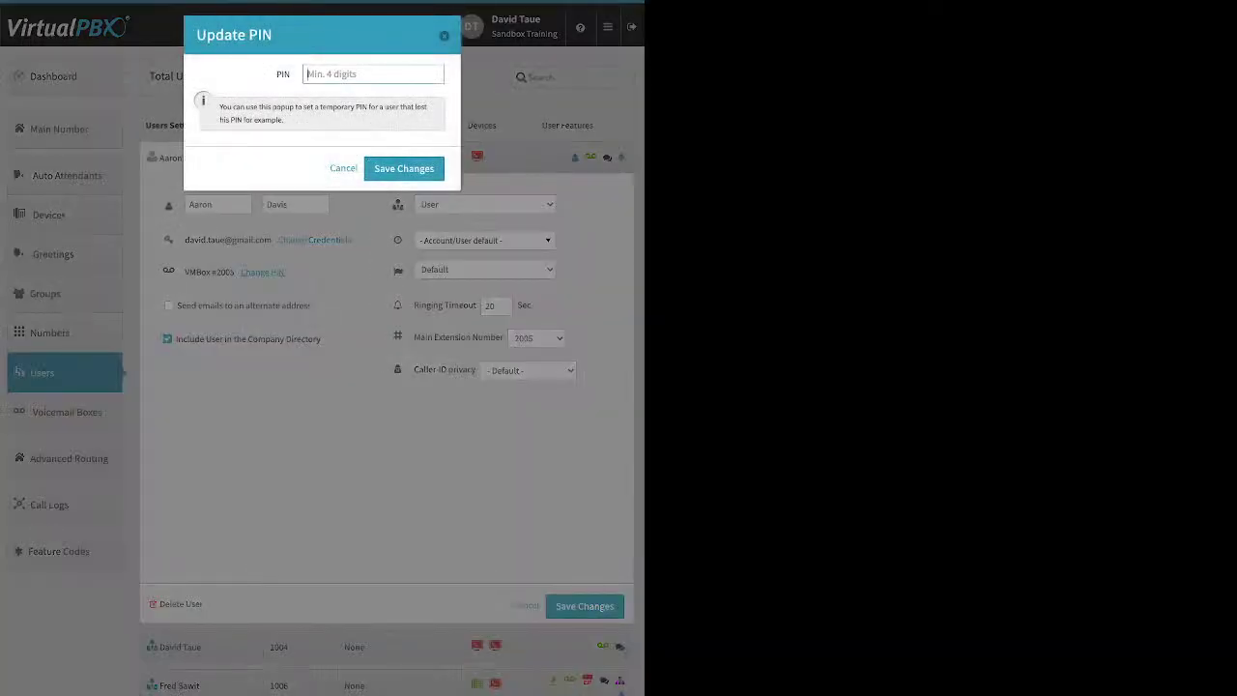
pyautogui.click(343, 168)
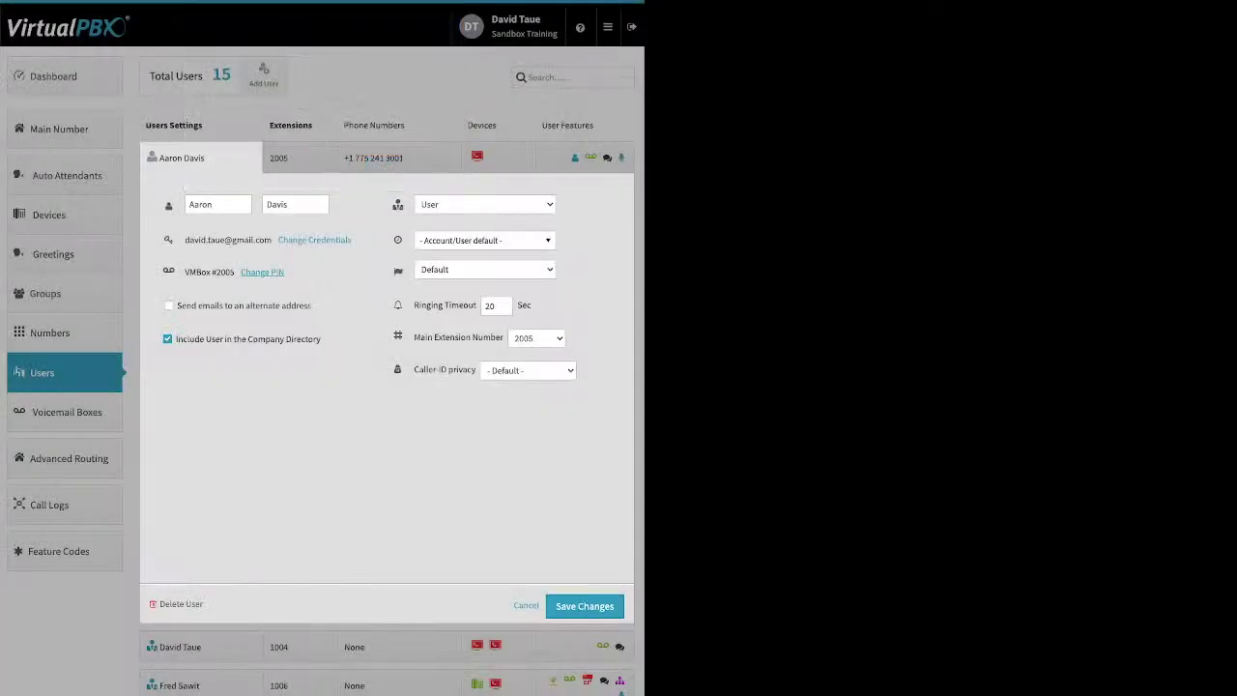
pyautogui.click(169, 306)
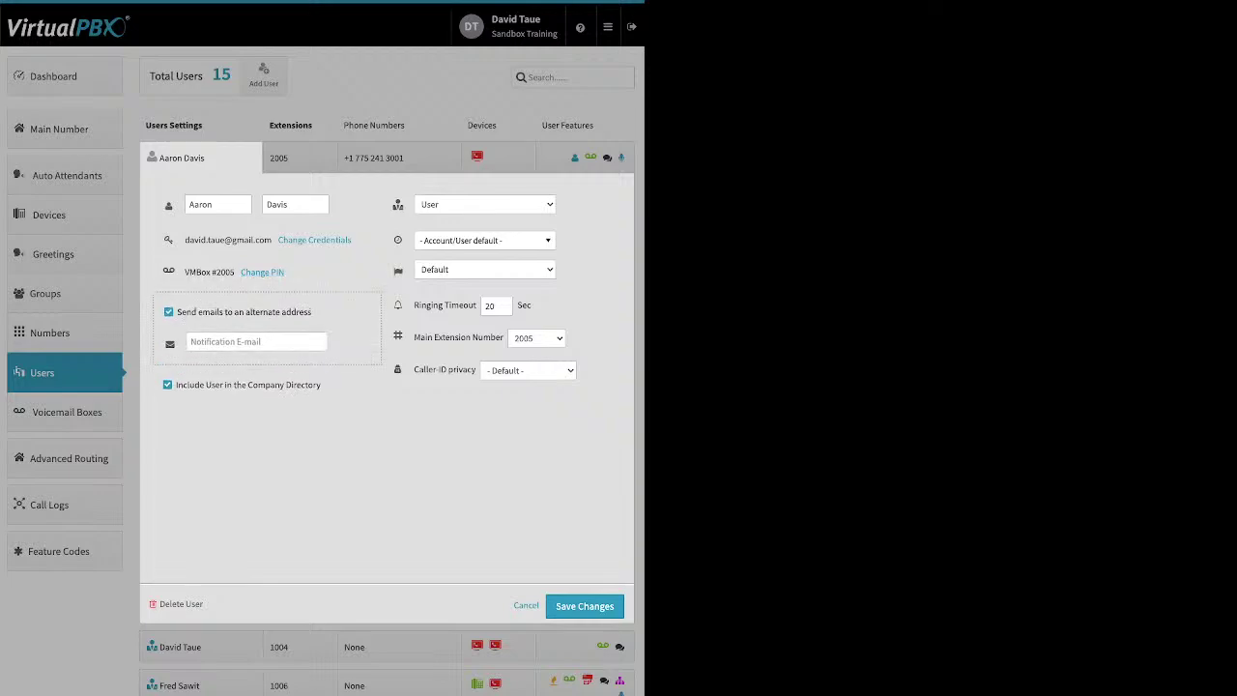
pyautogui.click(169, 311)
pyautogui.click(167, 338)
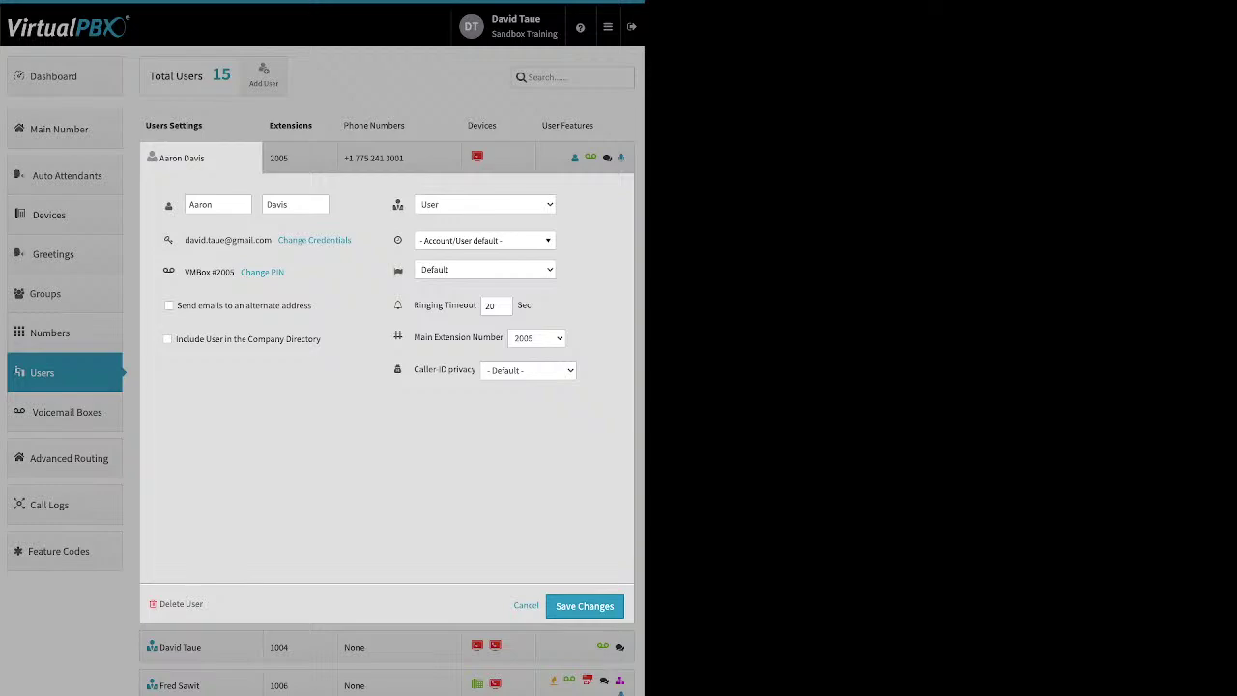
pyautogui.click(168, 338)
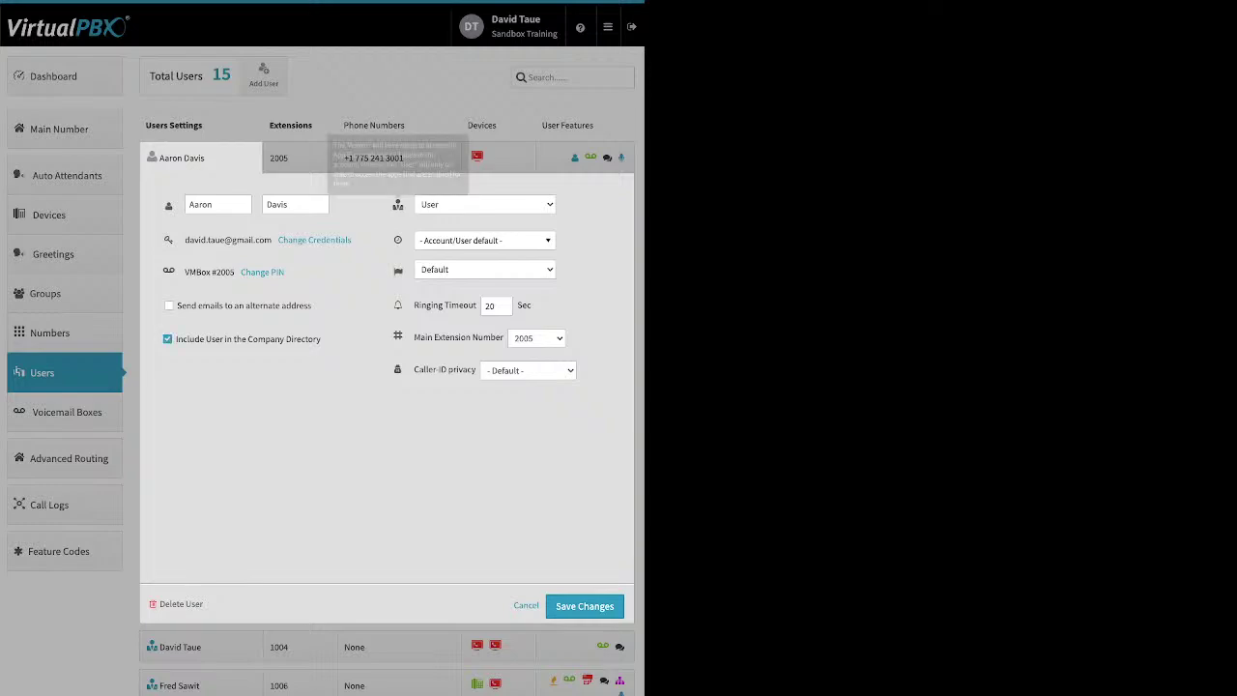
pyautogui.moveTo(397, 203)
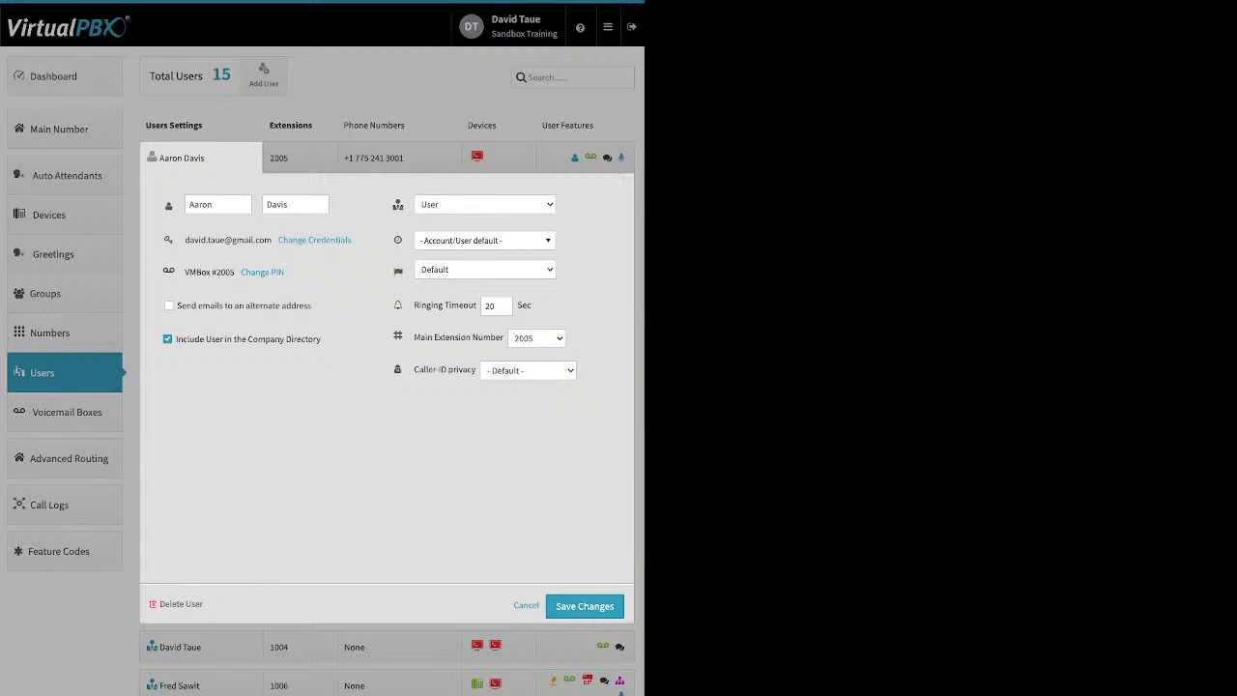
pyautogui.moveTo(397, 240)
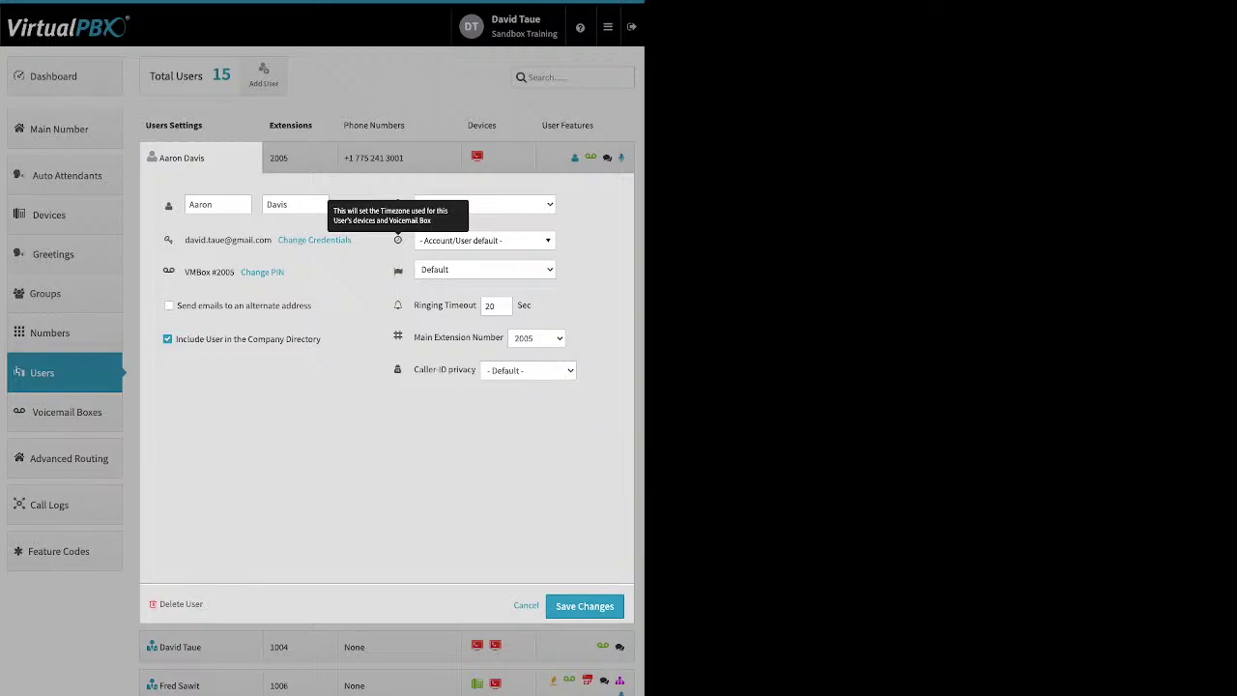
pyautogui.click(483, 240)
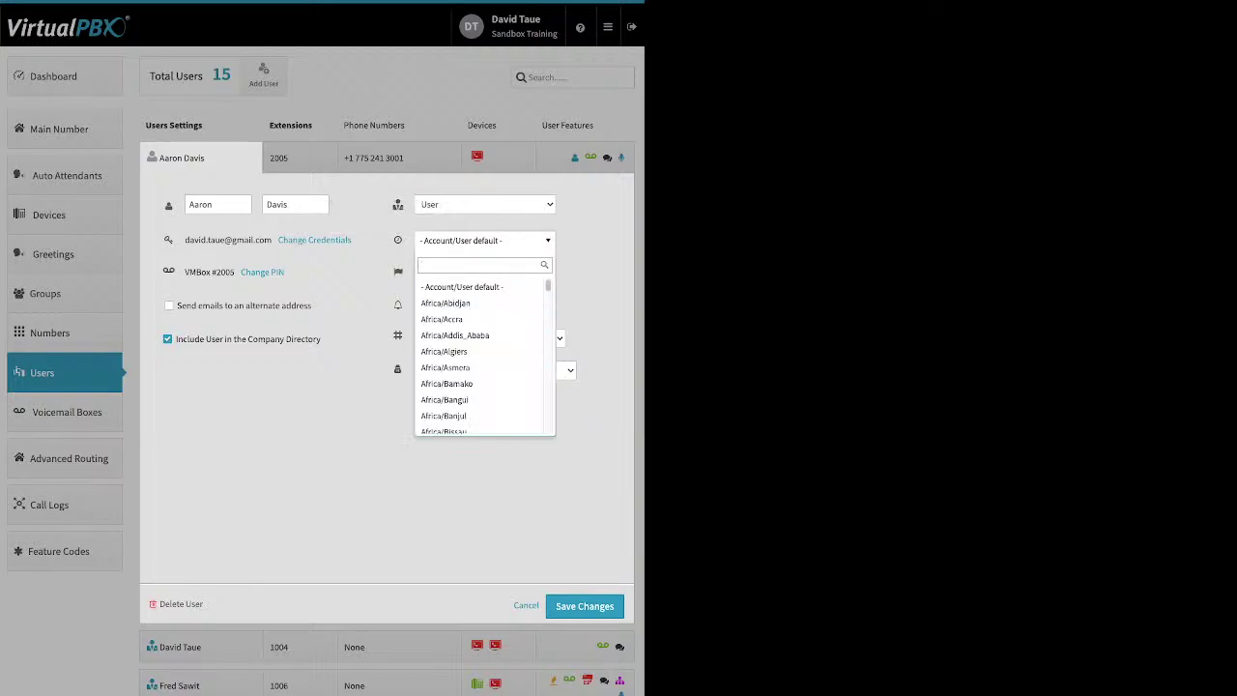
pyautogui.press('Escape')
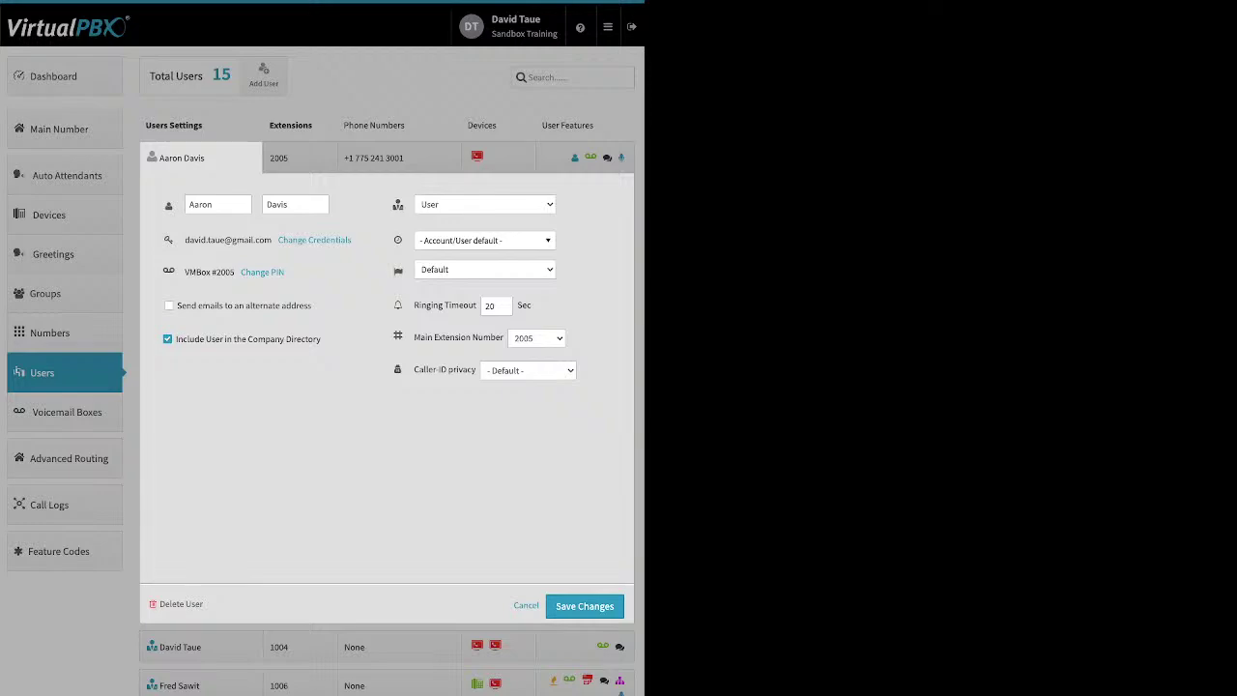
# Step: Select the extension 2005 user's Ringing Timeout value of 20 without changing it
pyautogui.moveTo(397, 271)
pyautogui.moveTo(414, 305); pyautogui.dragTo(477, 306)
pyautogui.click(495, 305)
pyautogui.doubleClick(490, 305)
pyautogui.click(525, 605)
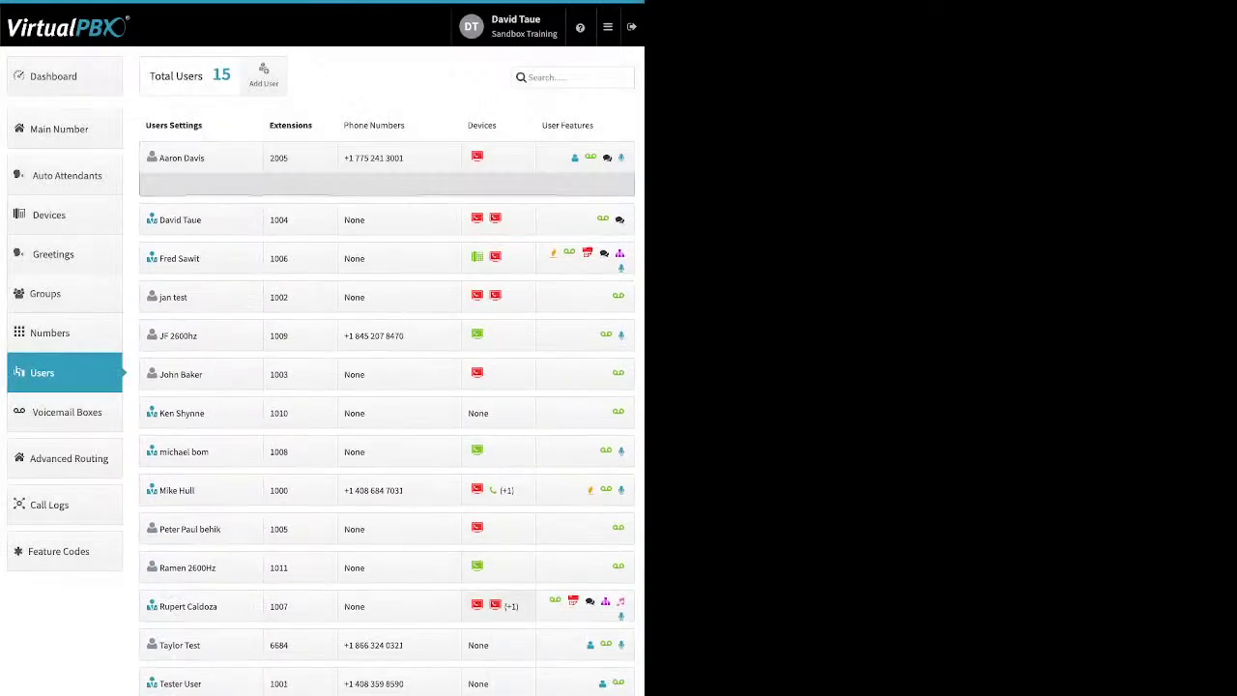
pyautogui.click(278, 157)
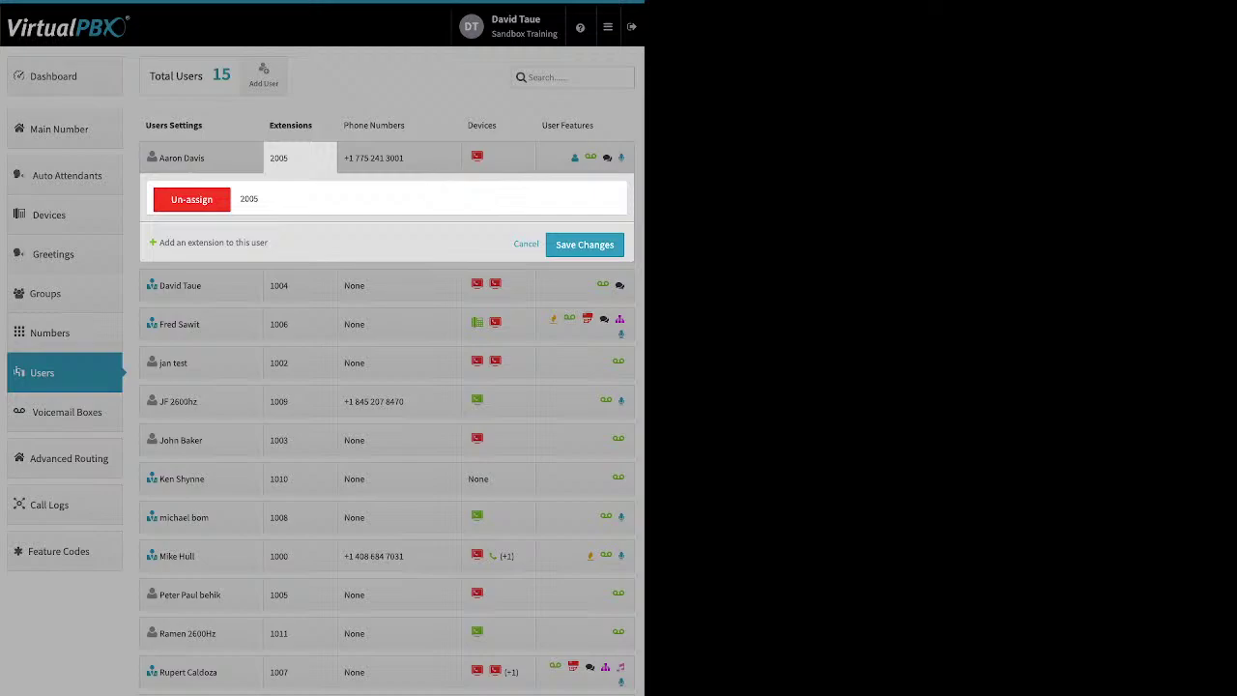
pyautogui.click(213, 242)
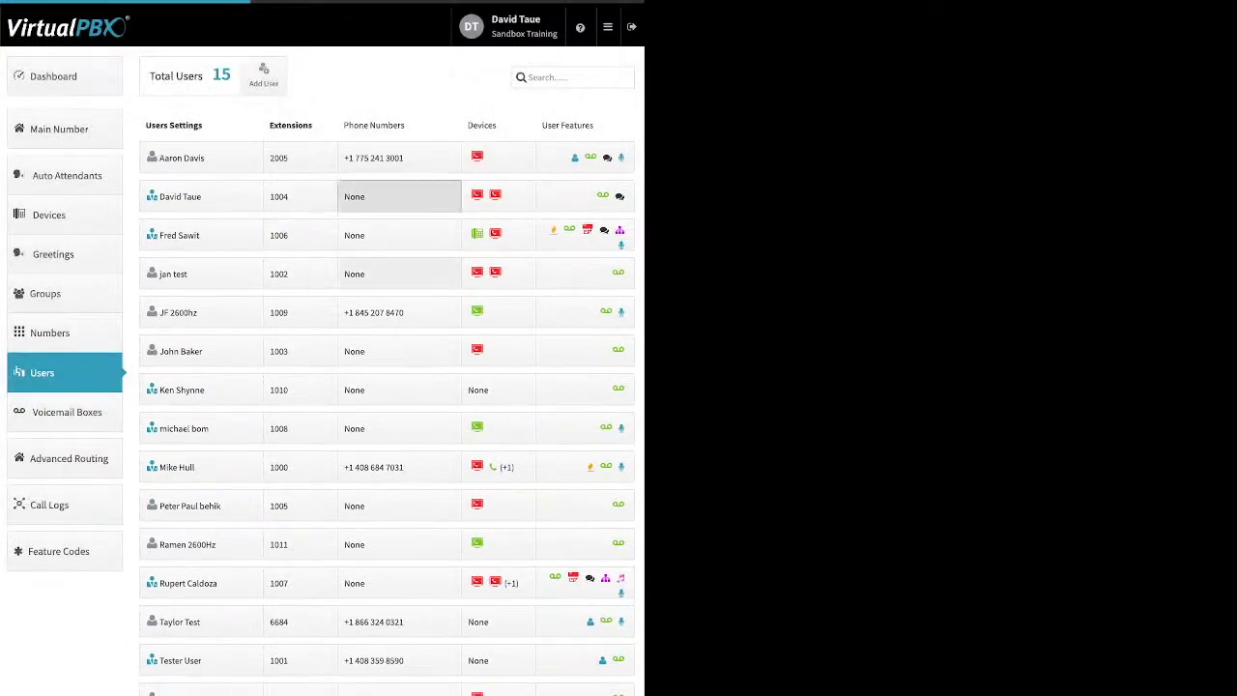
pyautogui.click(400, 196)
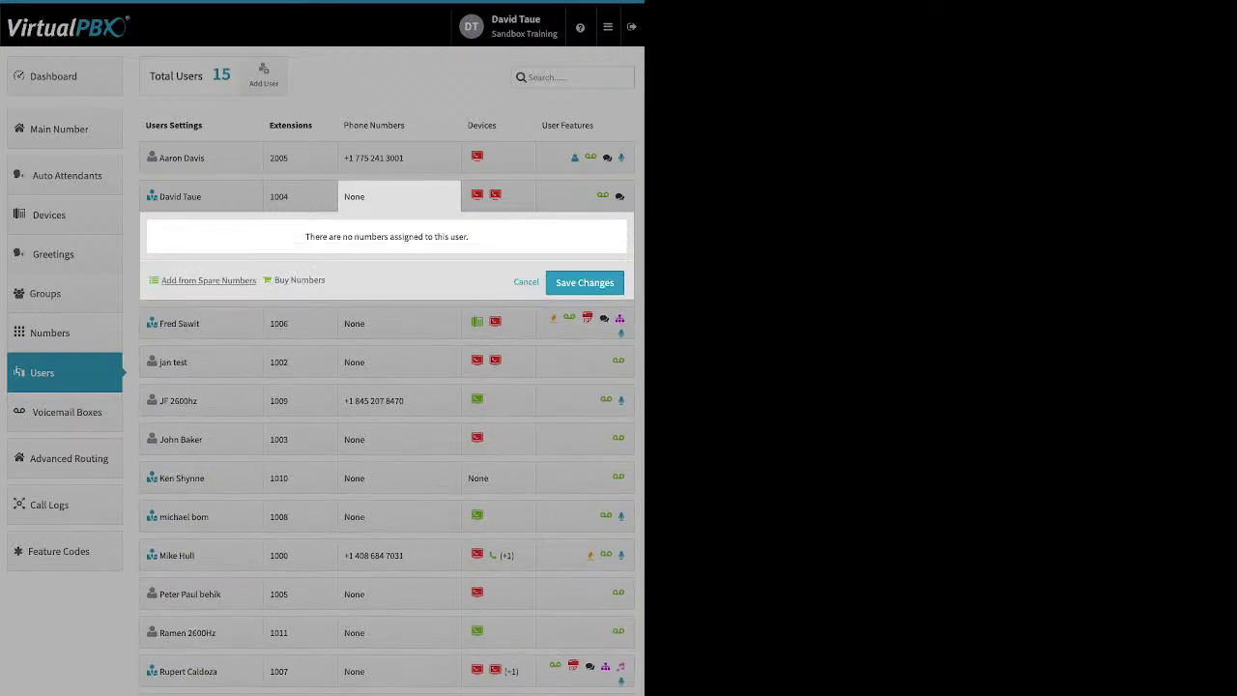
pyautogui.click(208, 280)
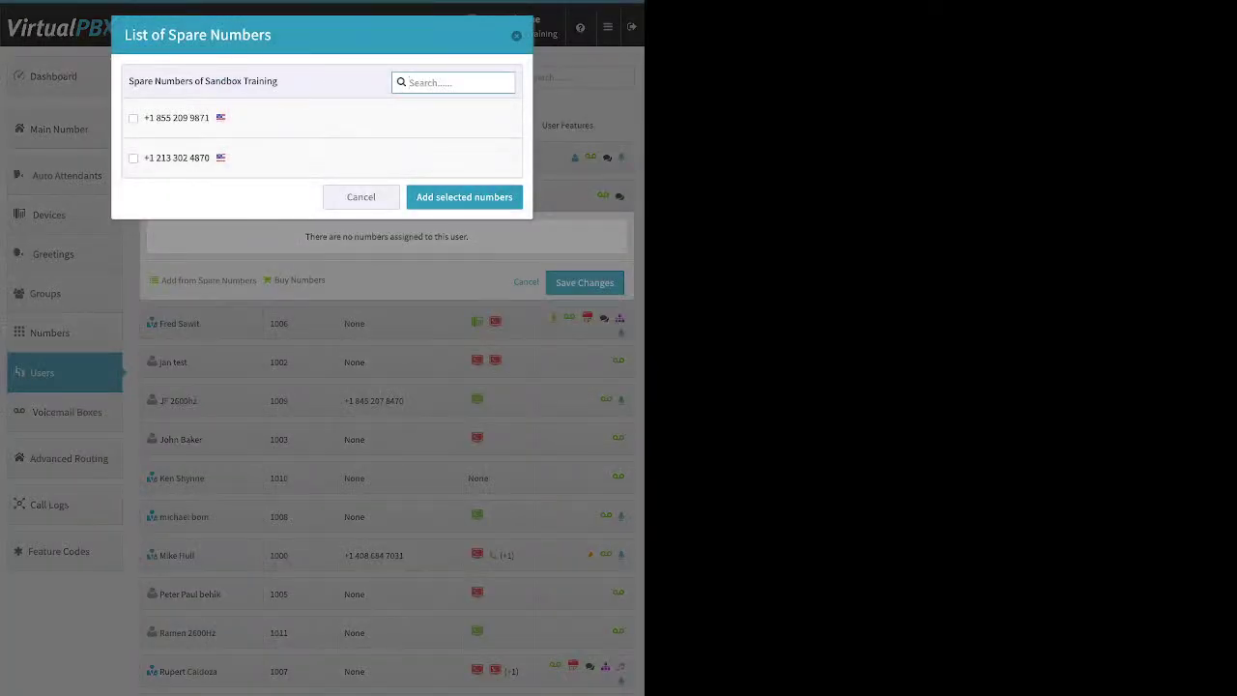
pyautogui.click(361, 196)
pyautogui.click(270, 281)
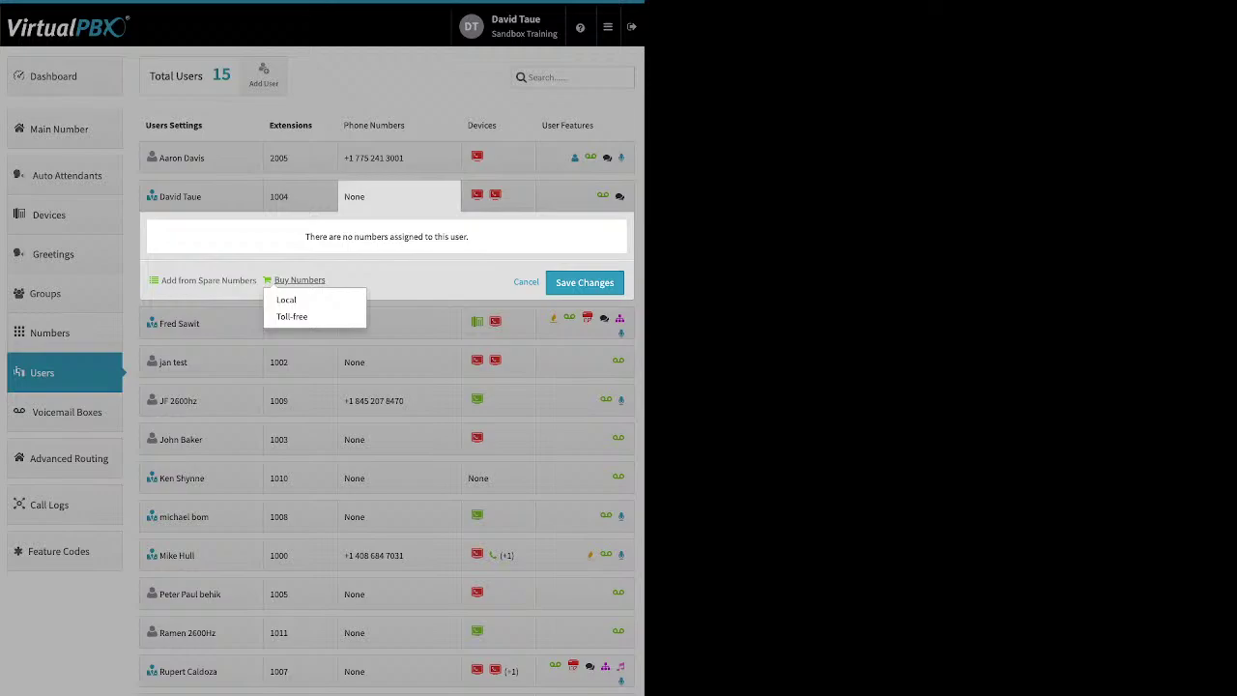
pyautogui.click(400, 163)
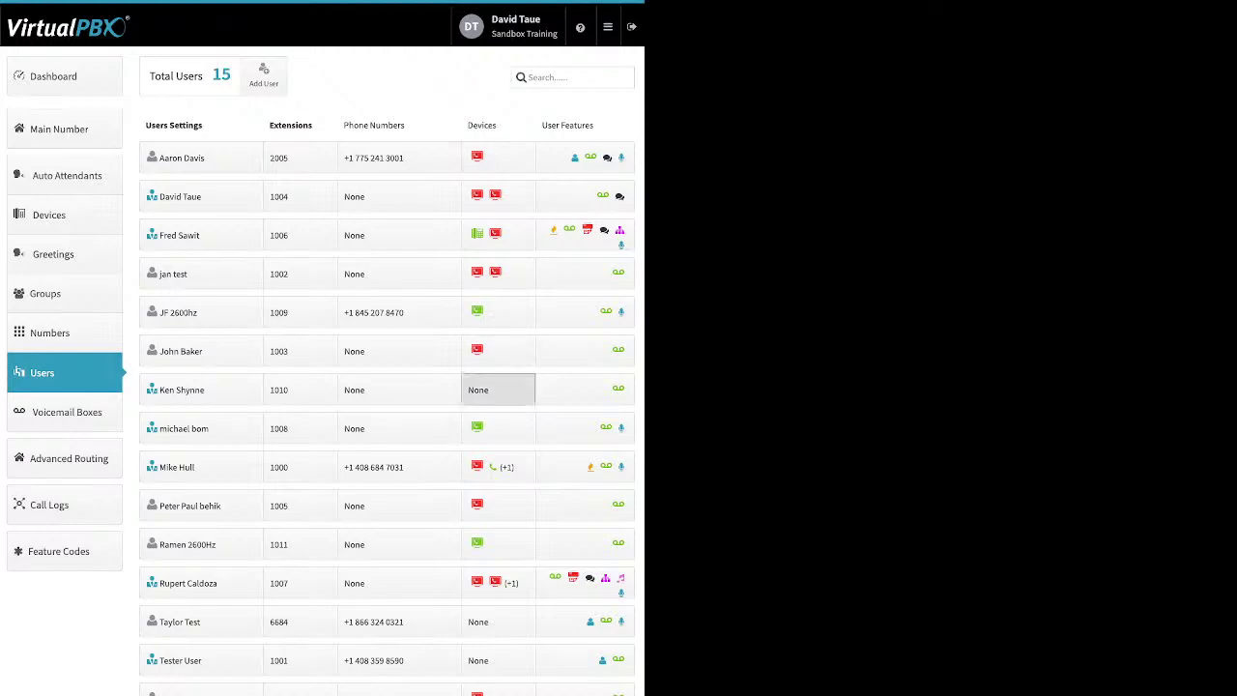
# Step: Open the extension 1010 user's device assignments and browse the spare devices without choosing one
pyautogui.click(497, 389)
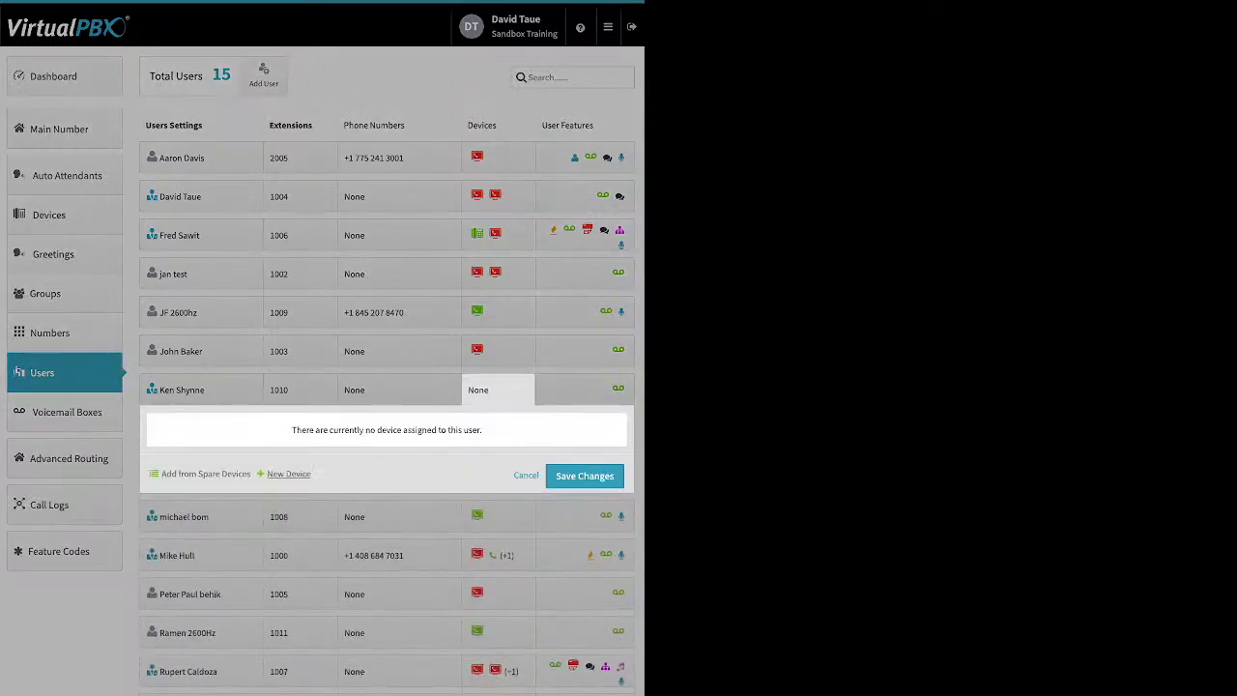
pyautogui.click(205, 473)
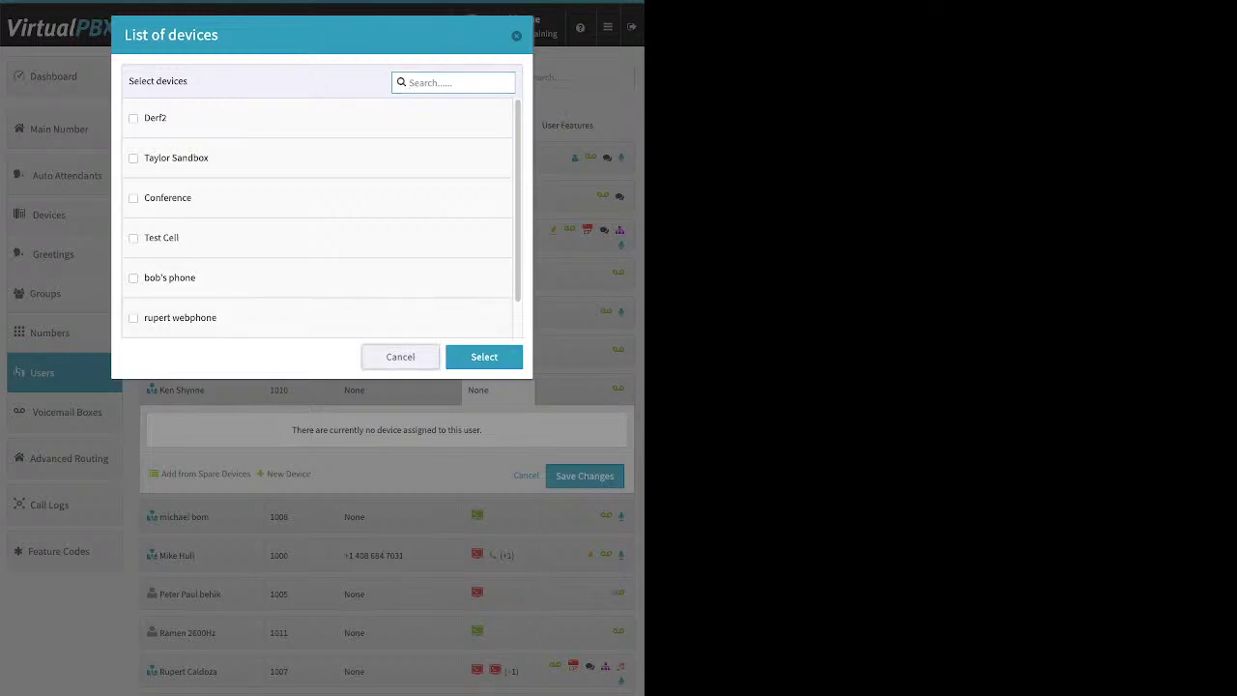
pyautogui.click(401, 357)
# Step: Try SIP Phone and browse Yealink models, then pick Soft Phone as the new device
pyautogui.click(288, 473)
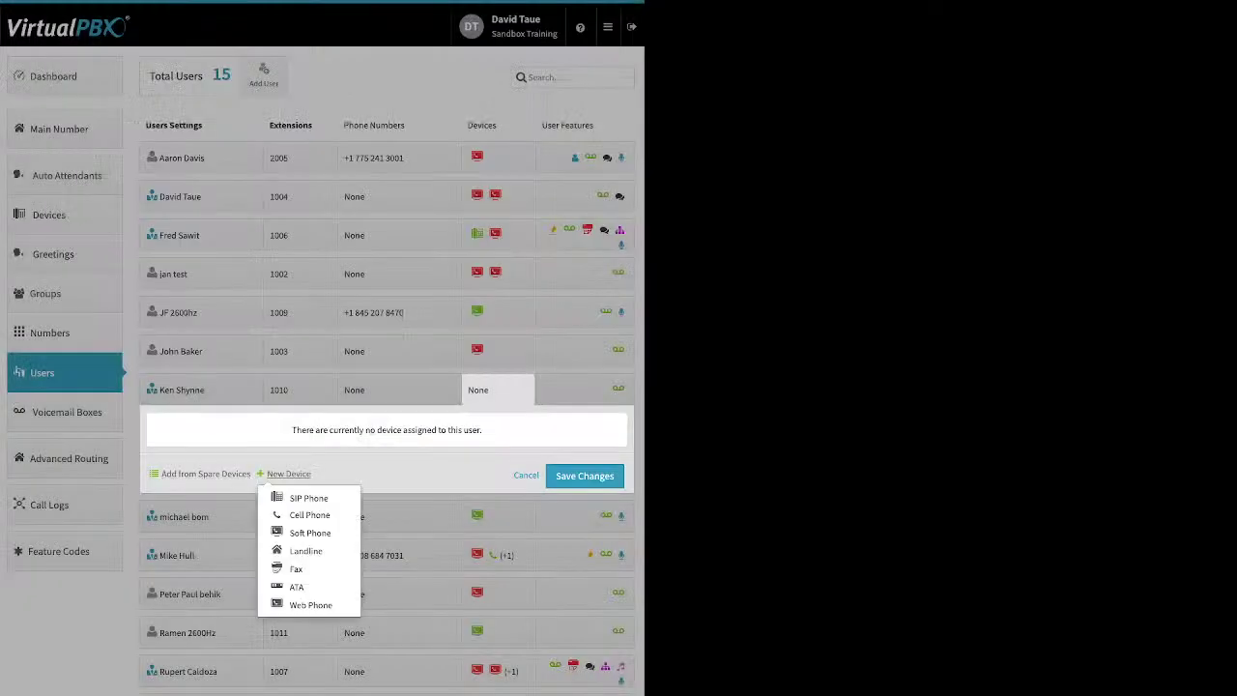
pyautogui.click(308, 498)
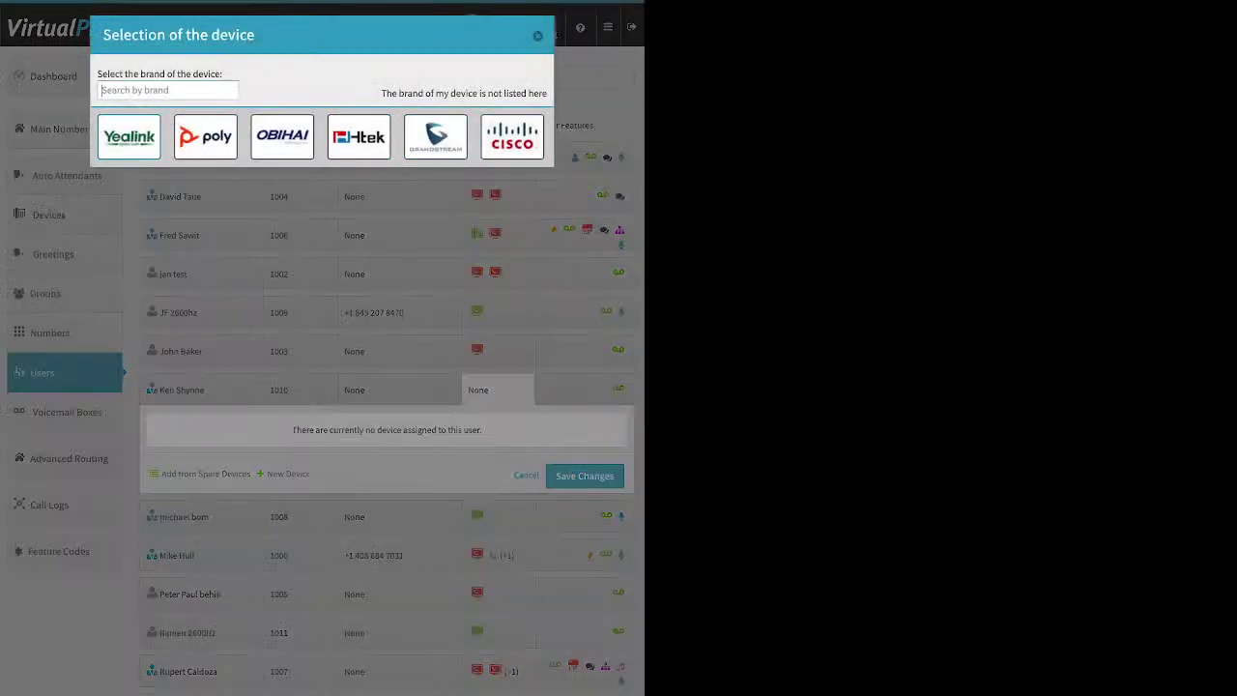
pyautogui.click(128, 136)
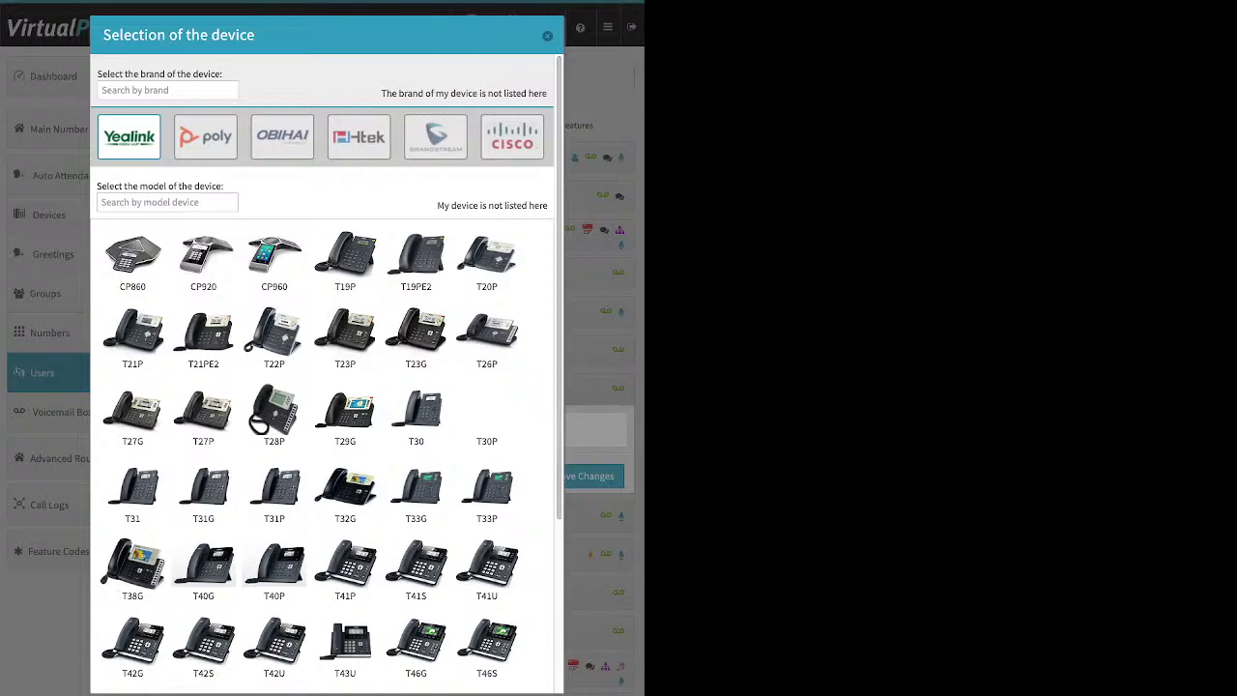
pyautogui.press('Escape')
pyautogui.click(288, 473)
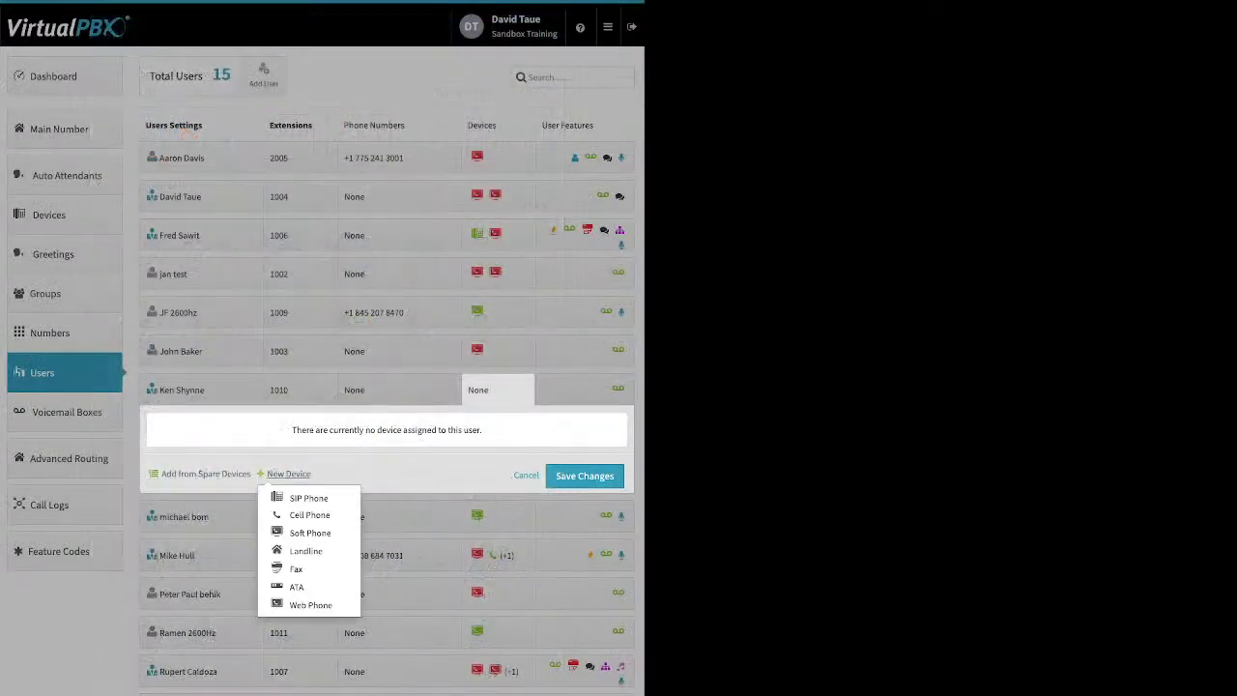
pyautogui.click(309, 532)
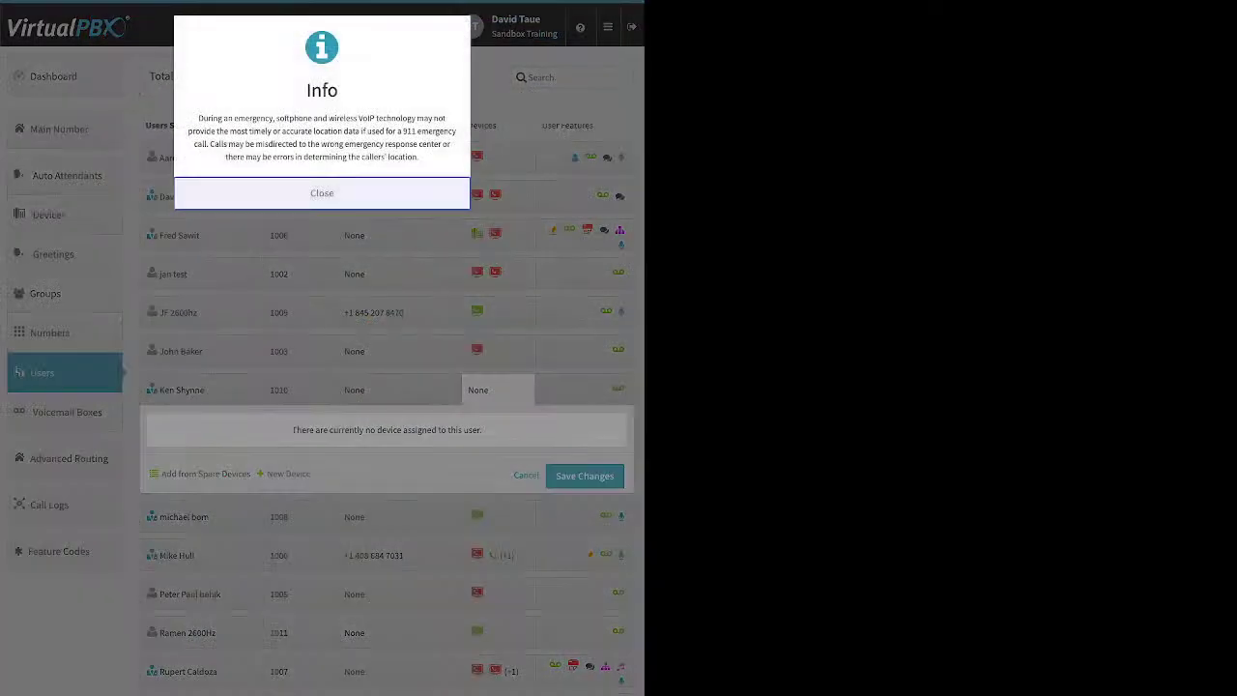
# Step: Dismiss the 911 notice, toggle Use VirtualPBX Application, then cancel the softphone after the e-mail-in-use warning
pyautogui.press('Escape')
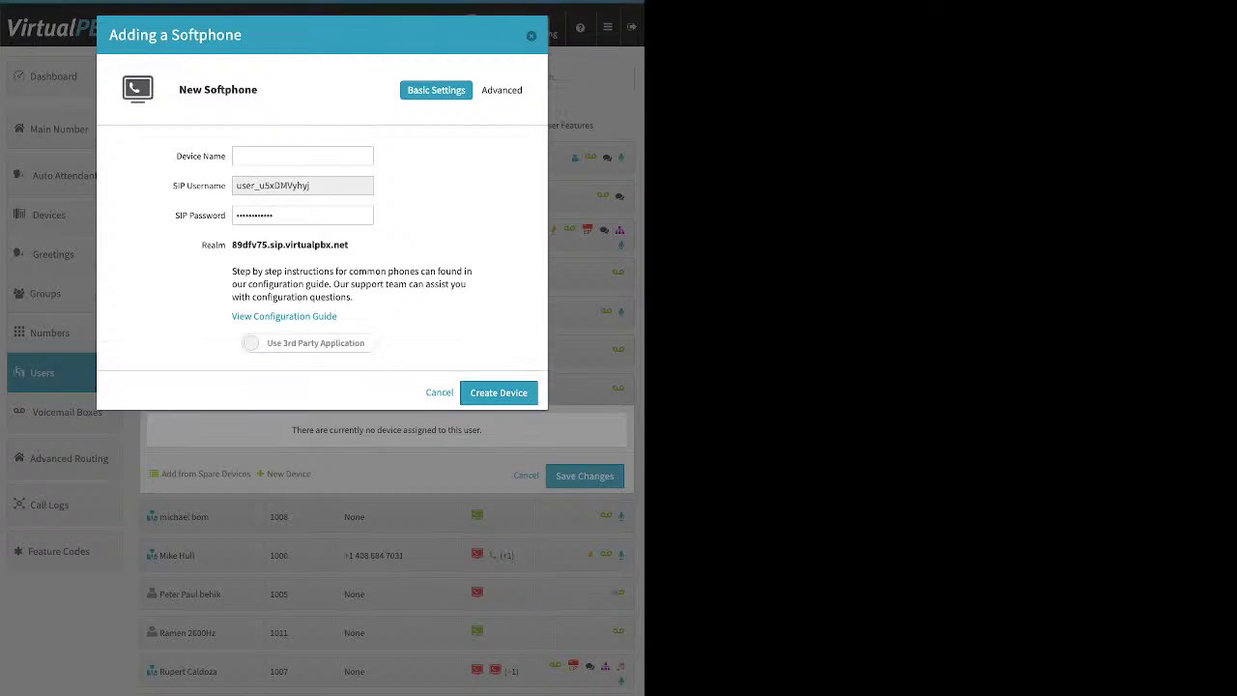
pyautogui.moveTo(232, 316); pyautogui.dragTo(336, 316)
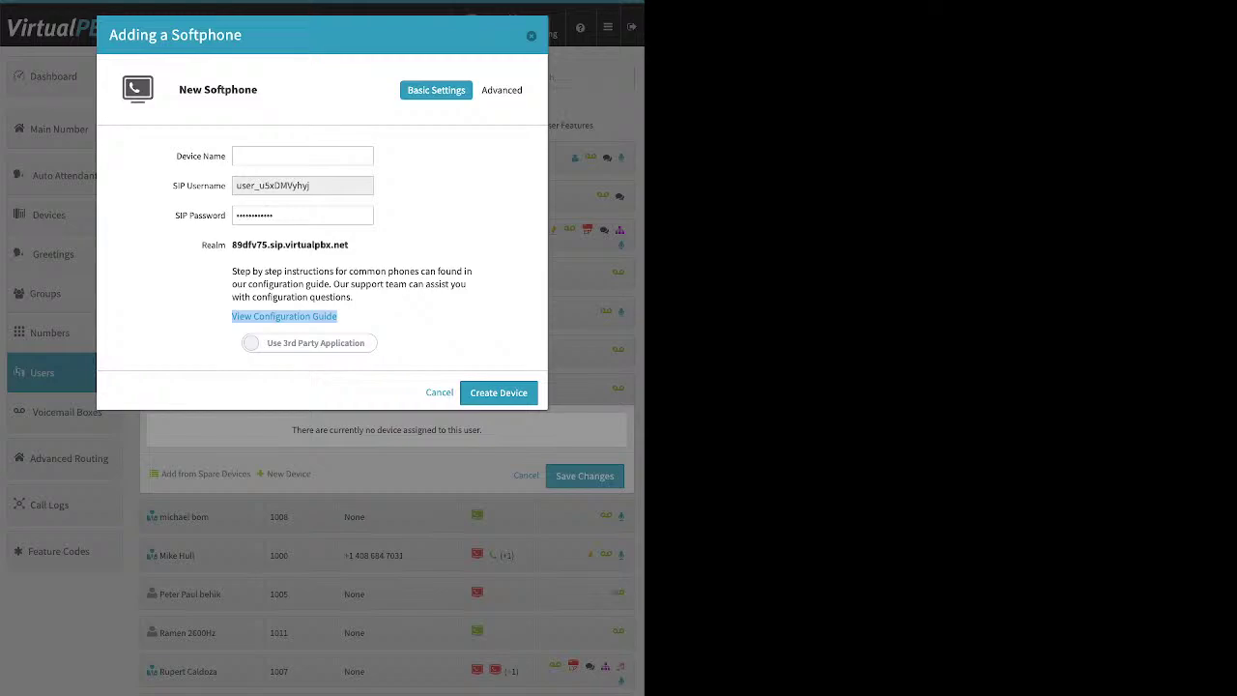
pyautogui.click(309, 343)
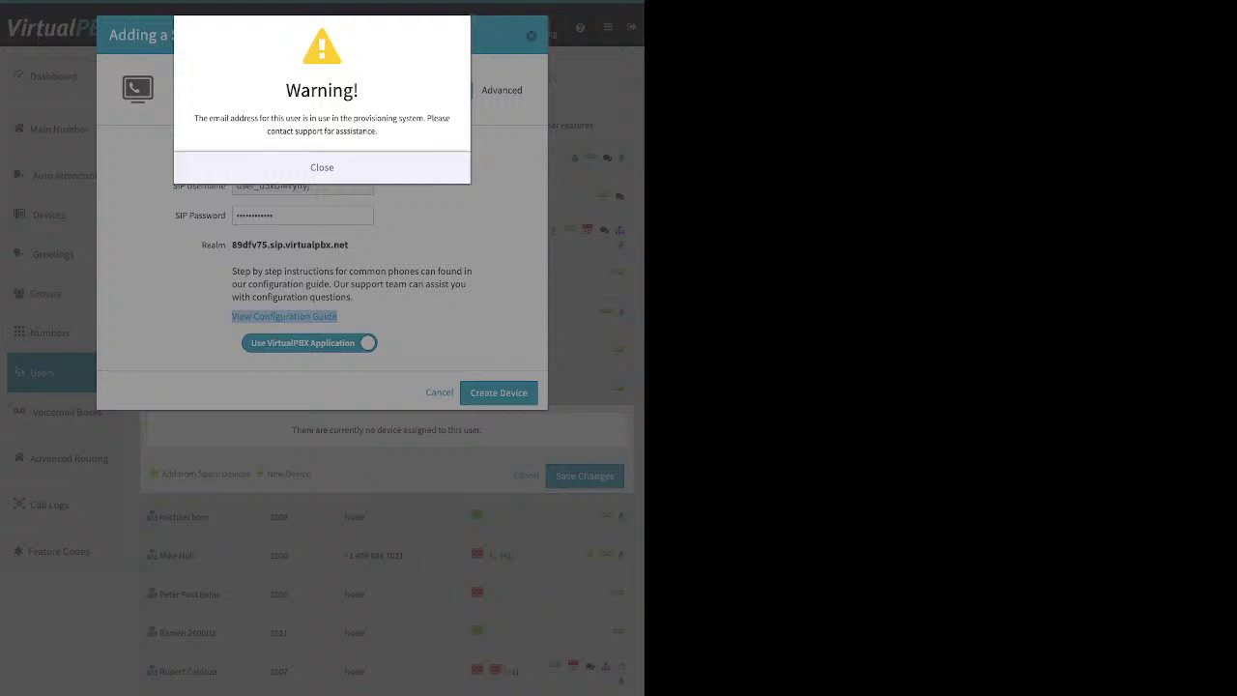
pyautogui.moveTo(194, 118); pyautogui.dragTo(376, 130)
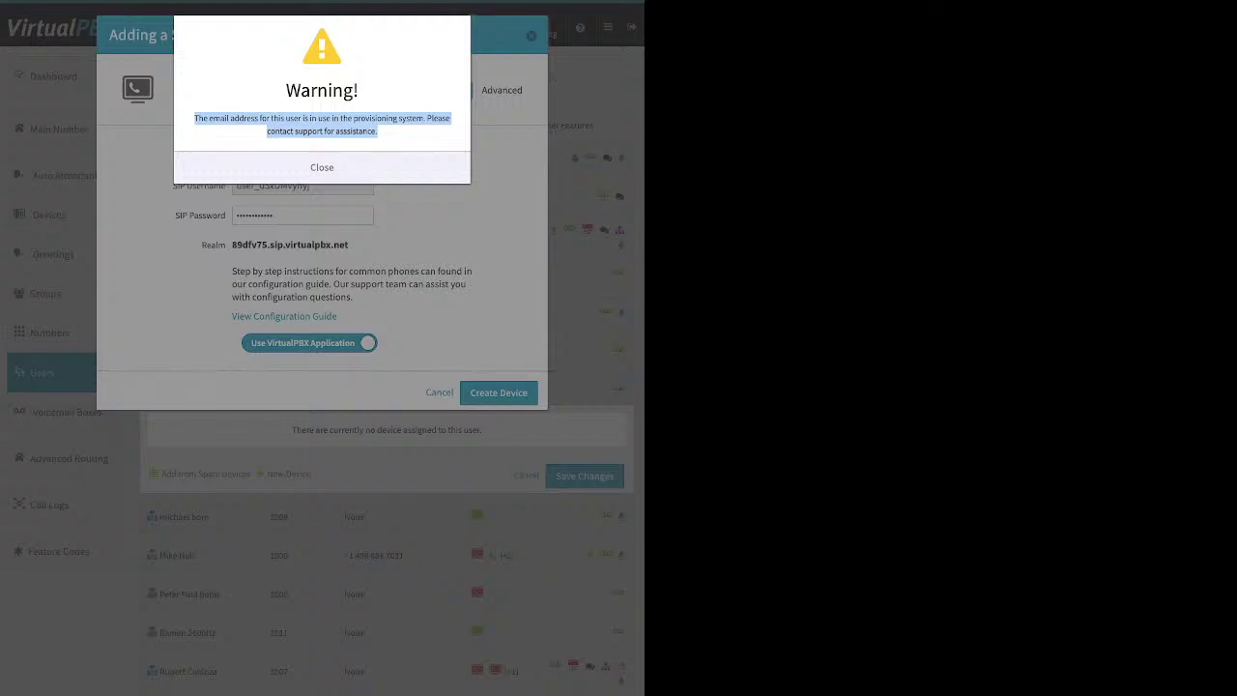
pyautogui.press('Escape')
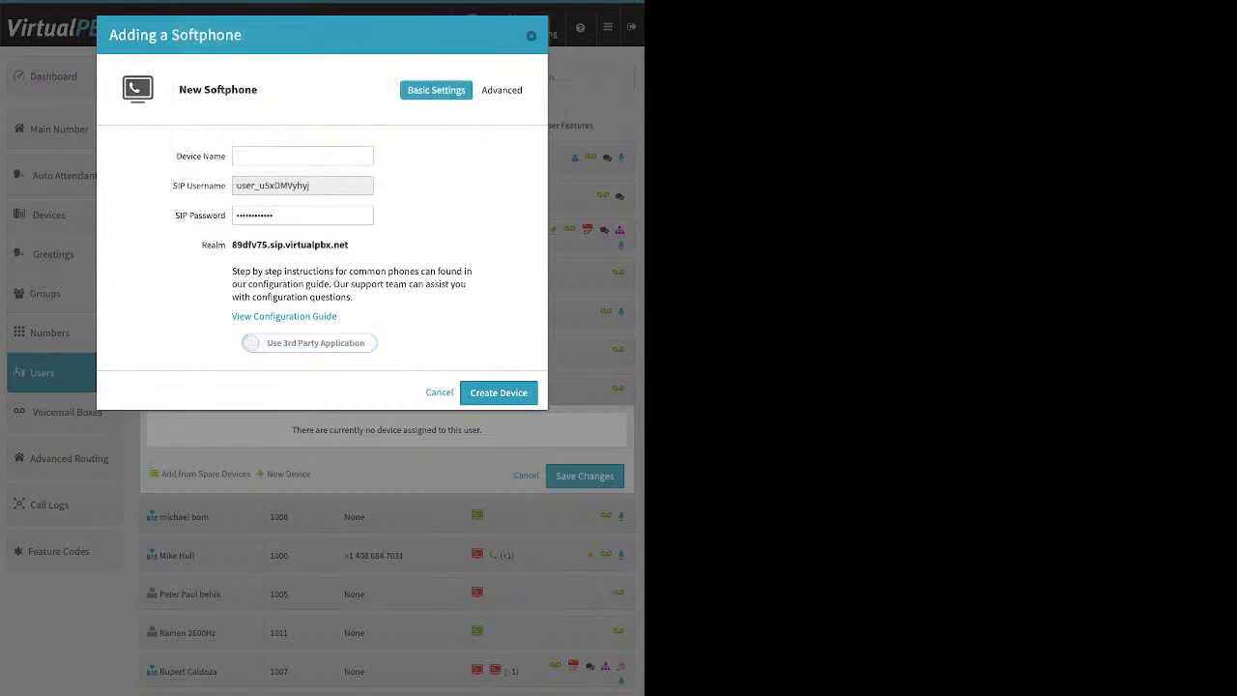
pyautogui.press('Escape')
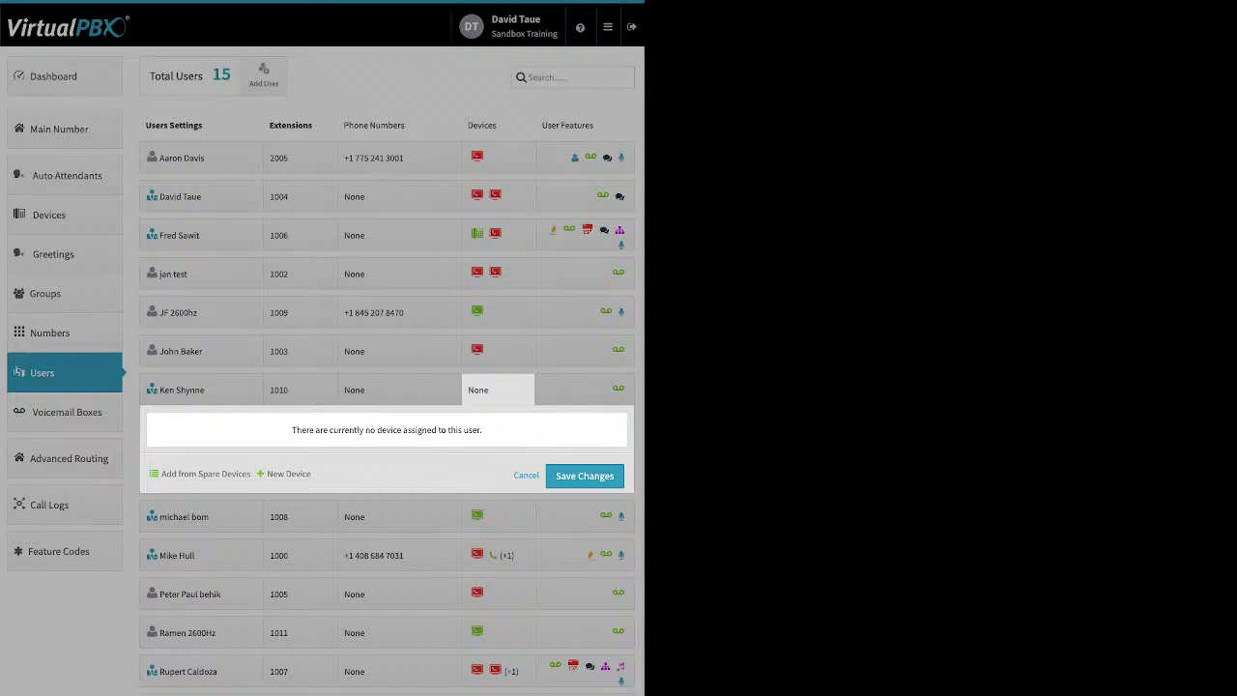
# Step: Enable Send emails to an alternate address for extension 1010, enter the notification e-mail, and save
pyautogui.click(201, 389)
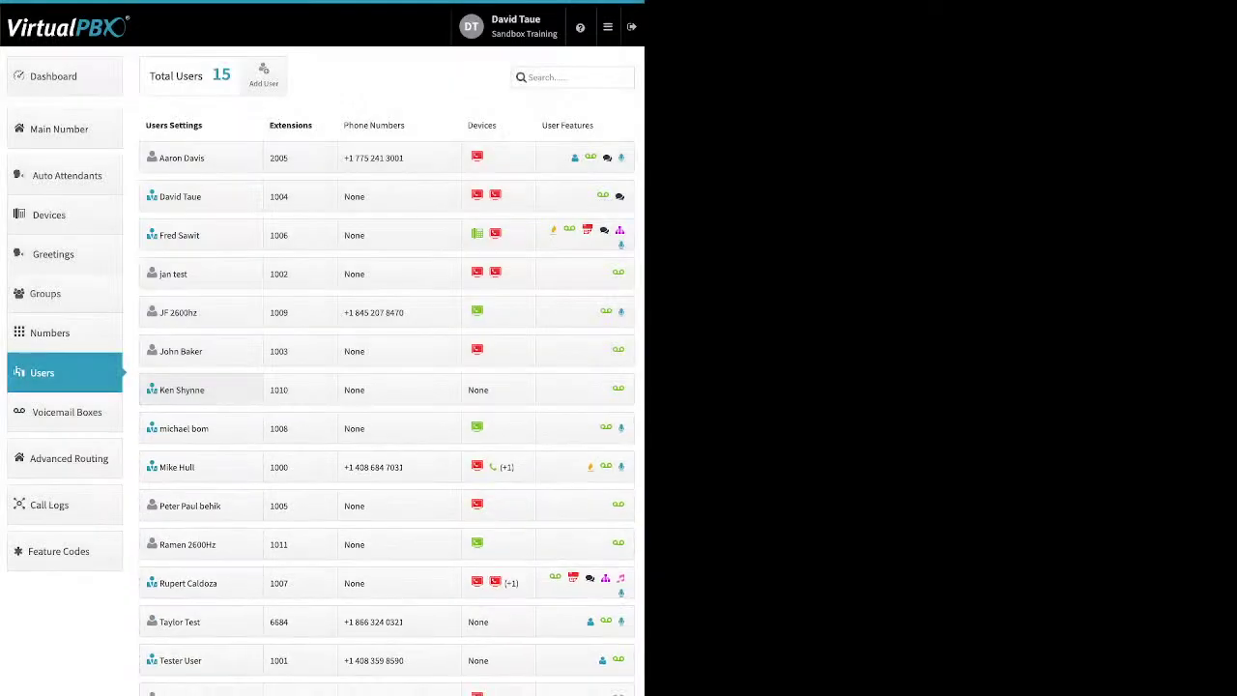
pyautogui.click(201, 389)
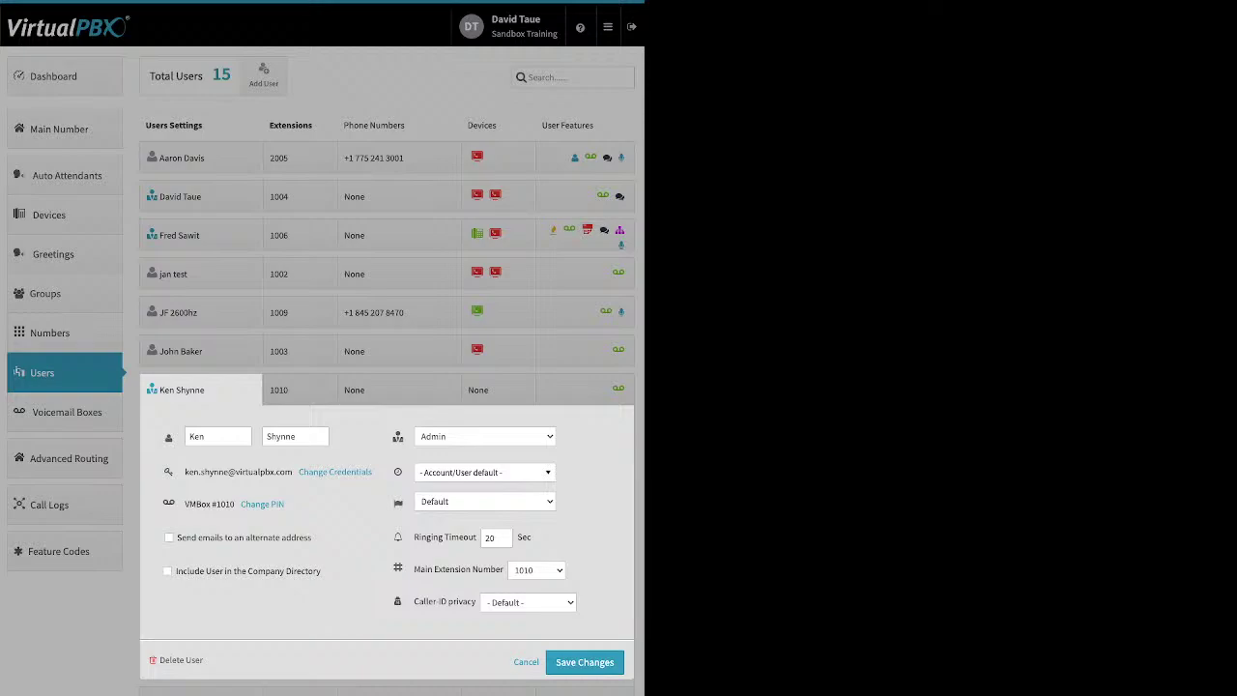
pyautogui.click(169, 537)
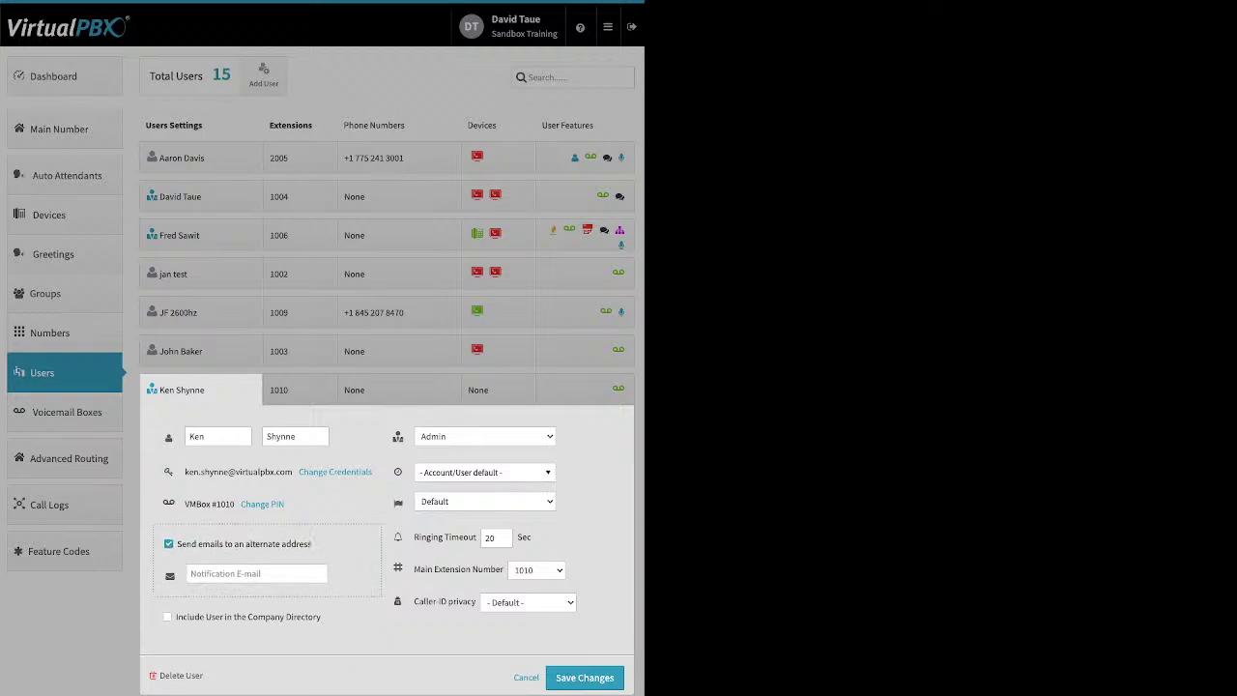
pyautogui.click(242, 573)
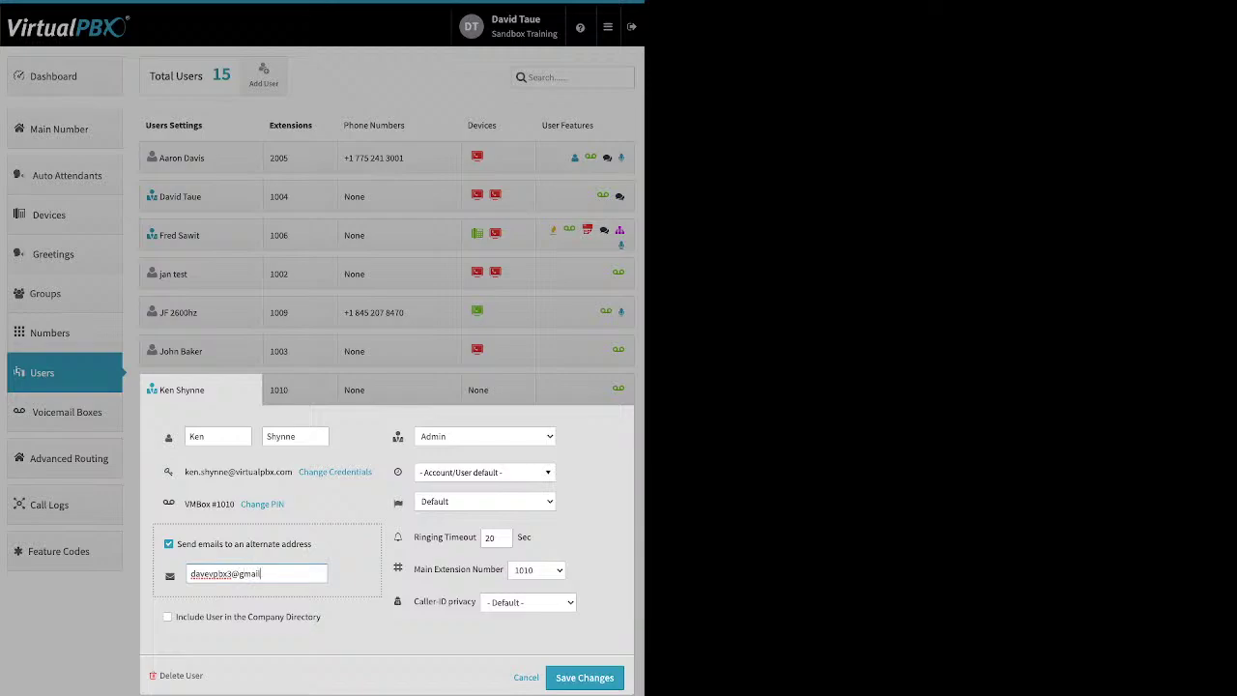
pyautogui.click(585, 677)
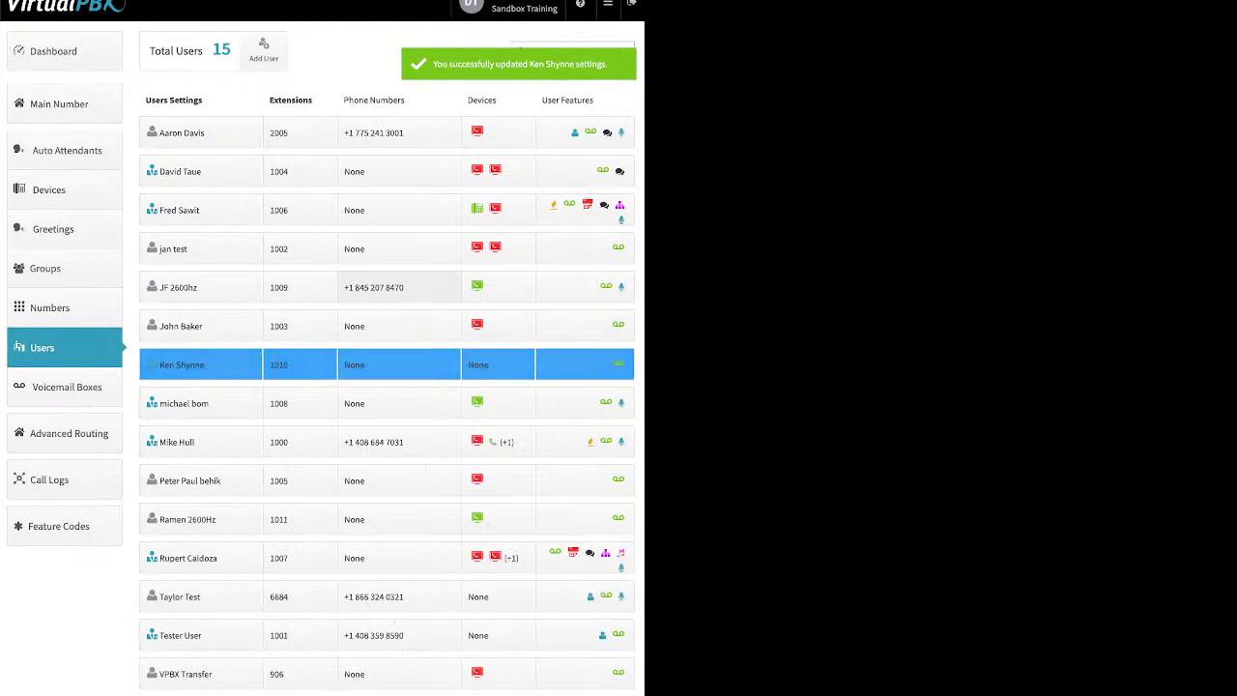
# Step: Create a Soft Phone device named with the user's name plus 'Softphone' for extension 1010 and save
pyautogui.click(478, 364)
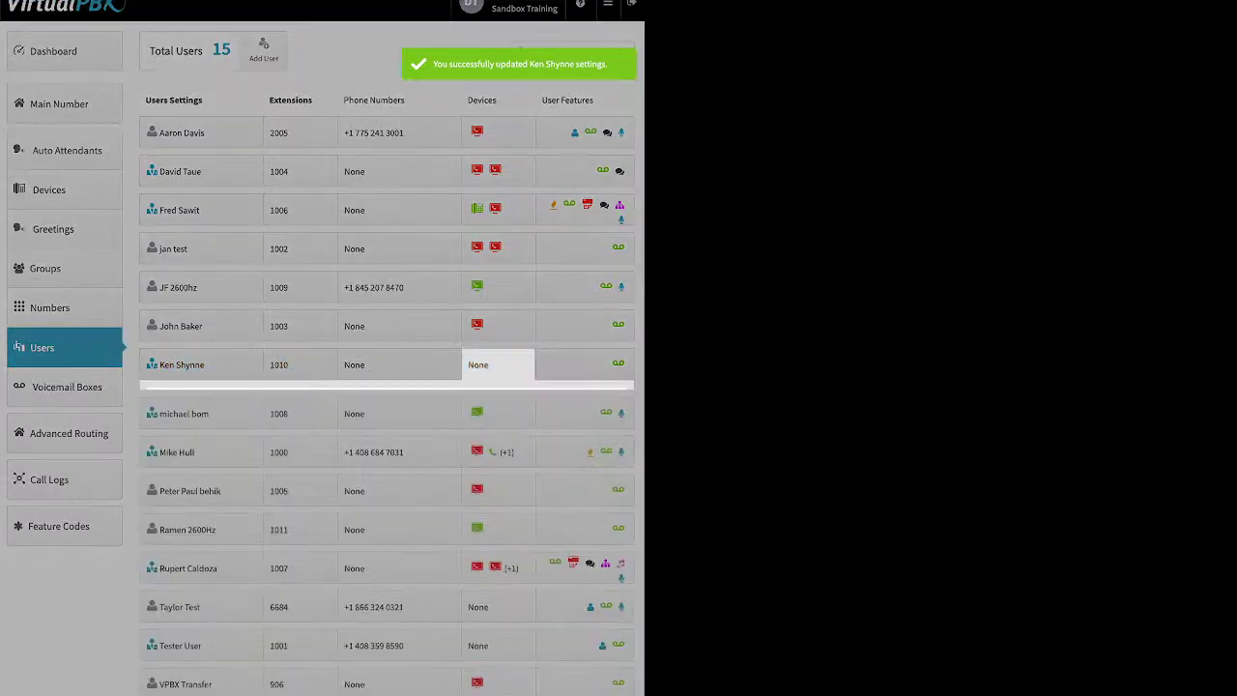
pyautogui.click(288, 448)
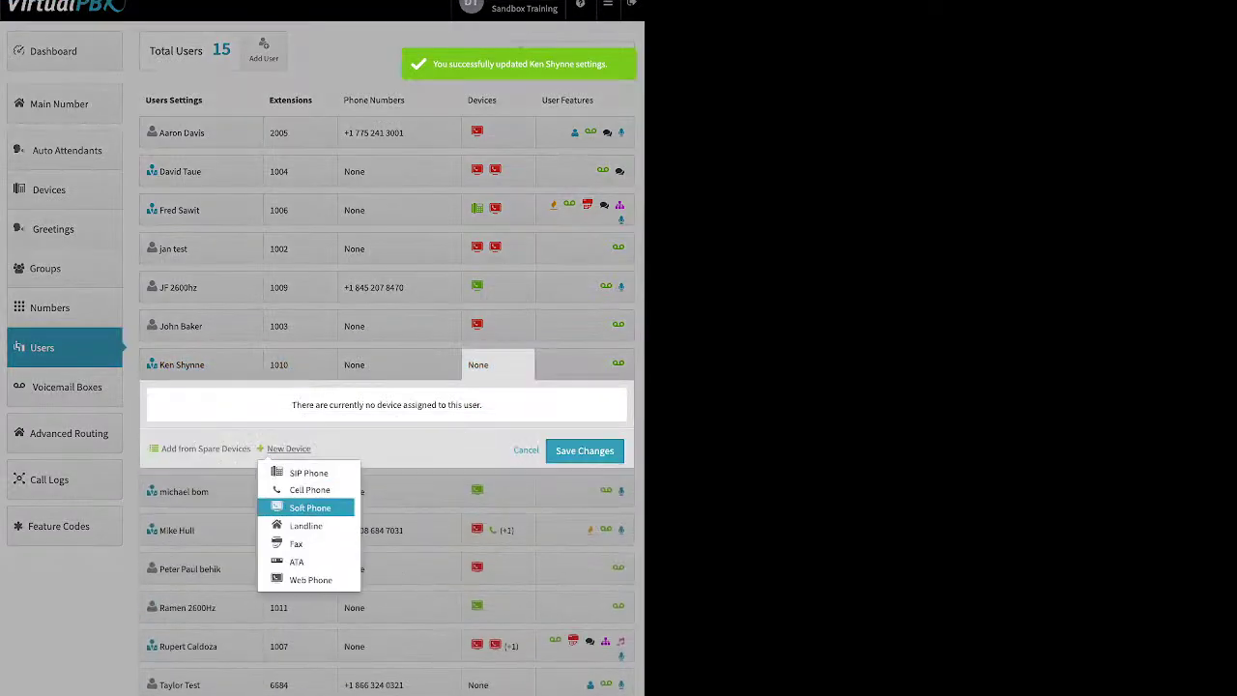
pyautogui.click(311, 508)
pyautogui.click(322, 194)
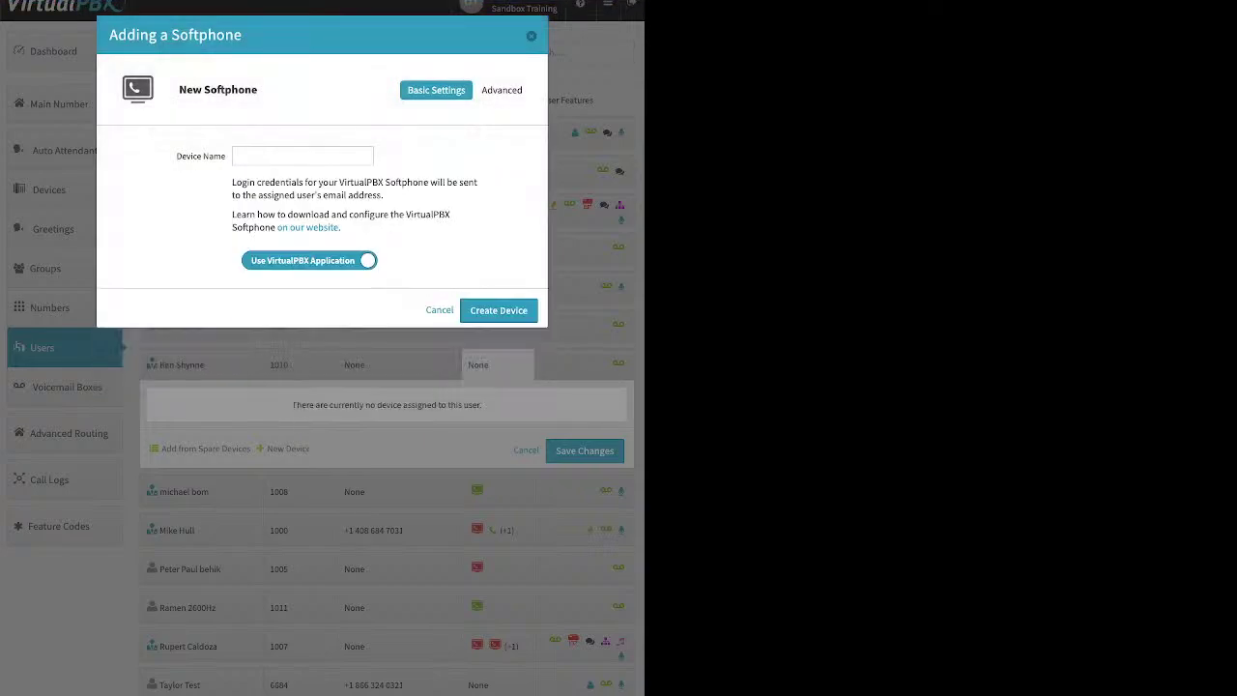
pyautogui.click(303, 156)
pyautogui.write('Ken Softphone')
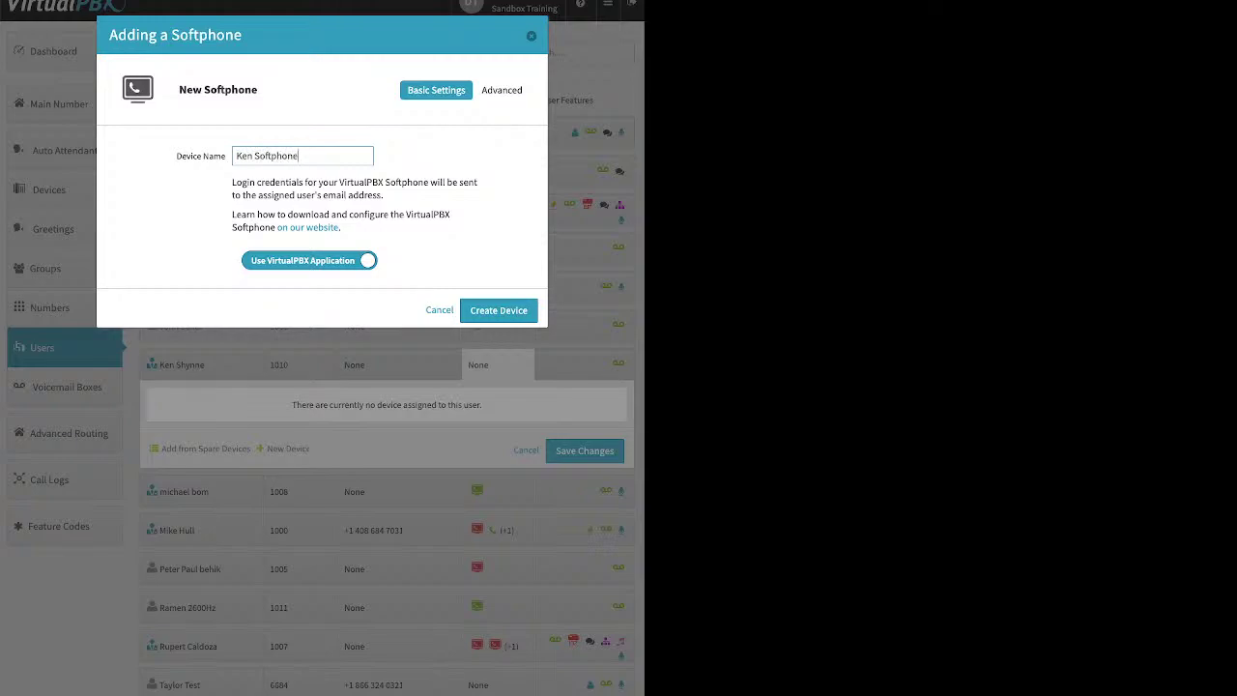
pyautogui.click(499, 310)
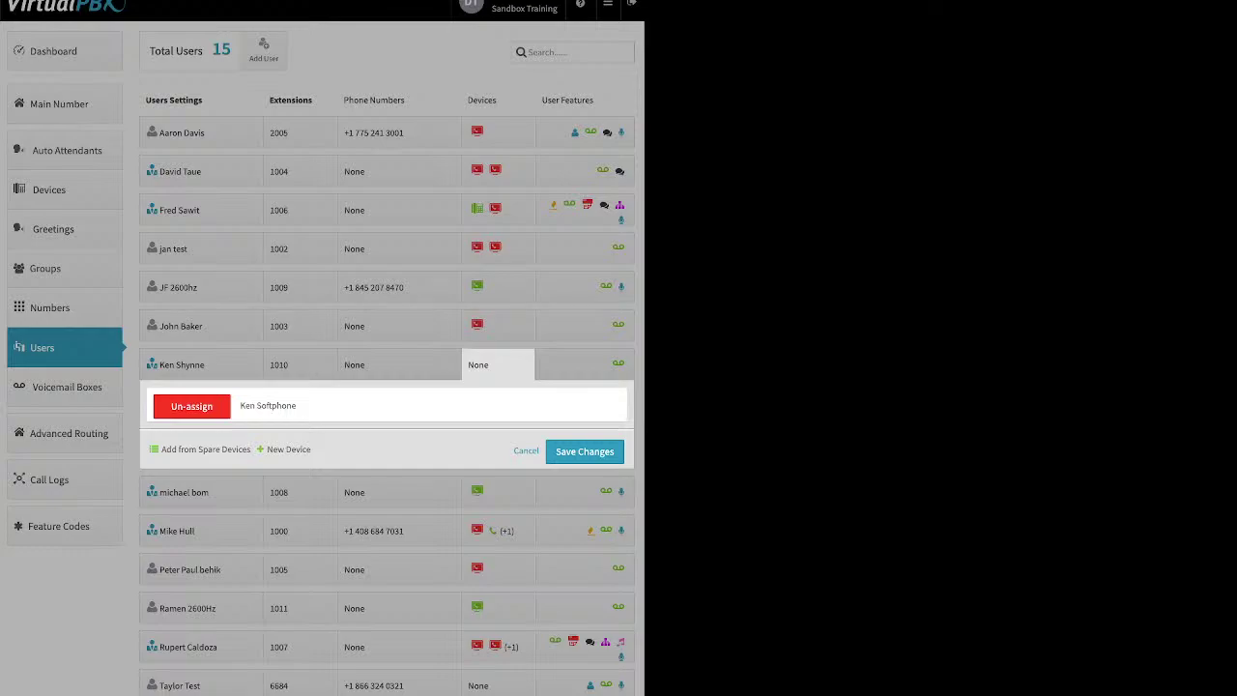
pyautogui.click(584, 451)
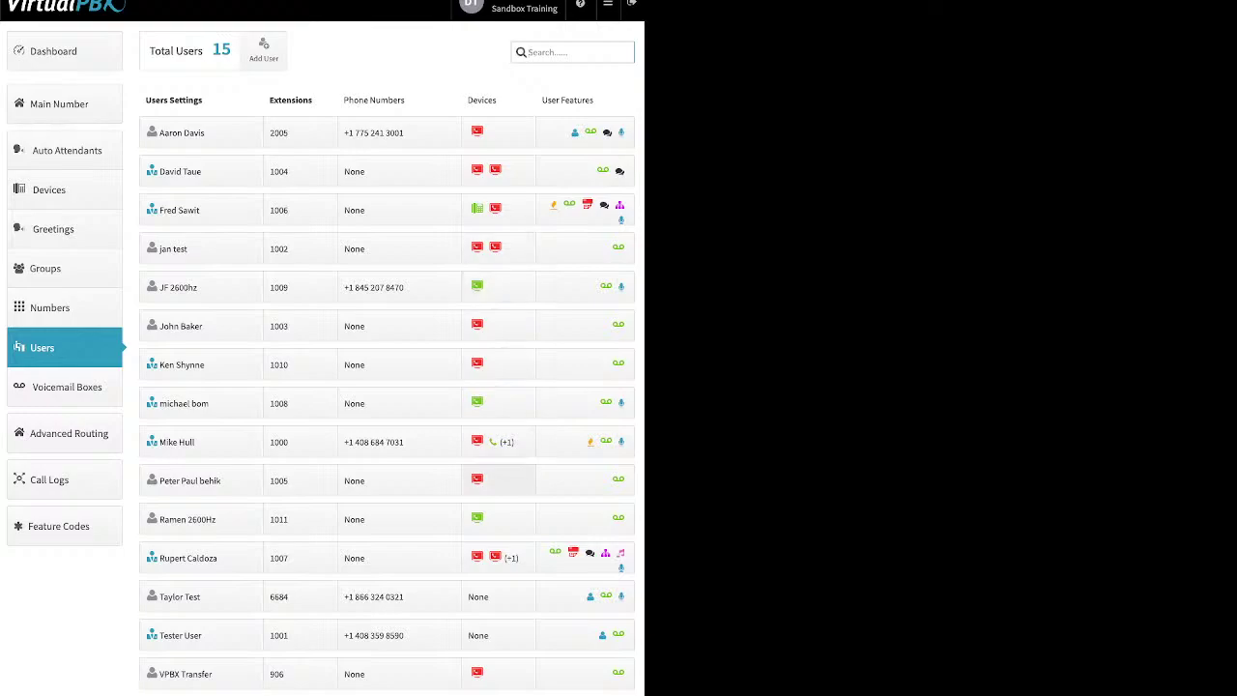
pyautogui.moveTo(477, 478)
pyautogui.click(477, 517)
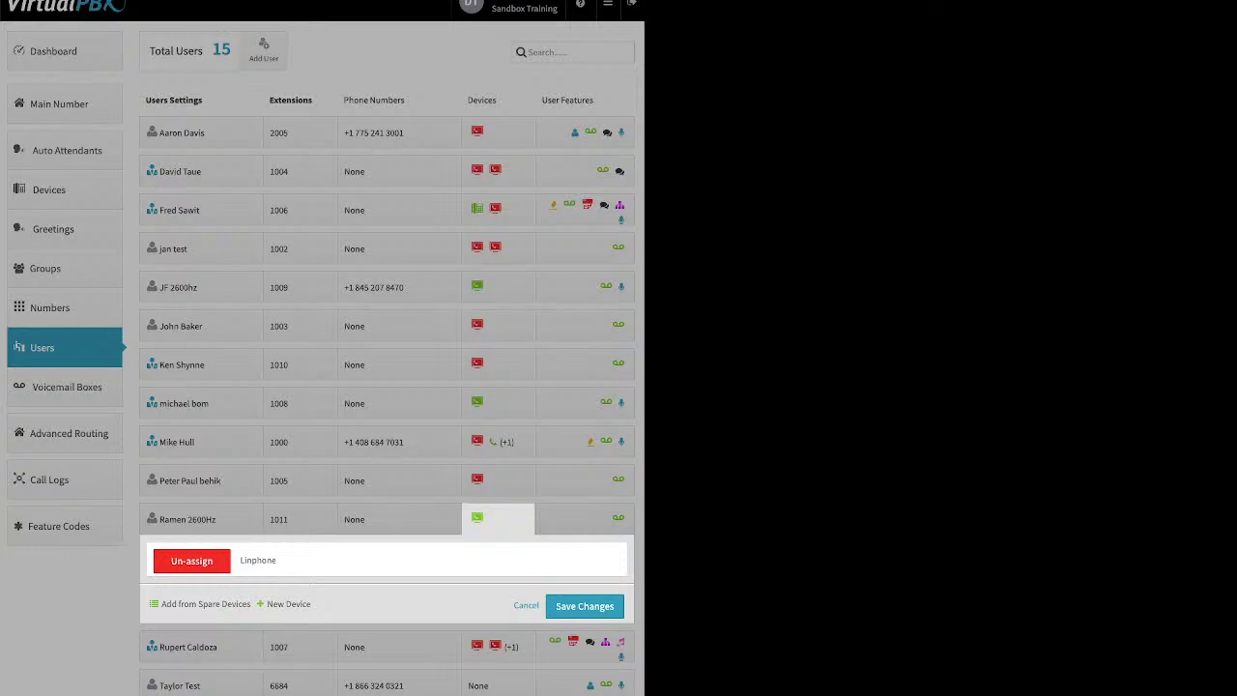
pyautogui.click(288, 603)
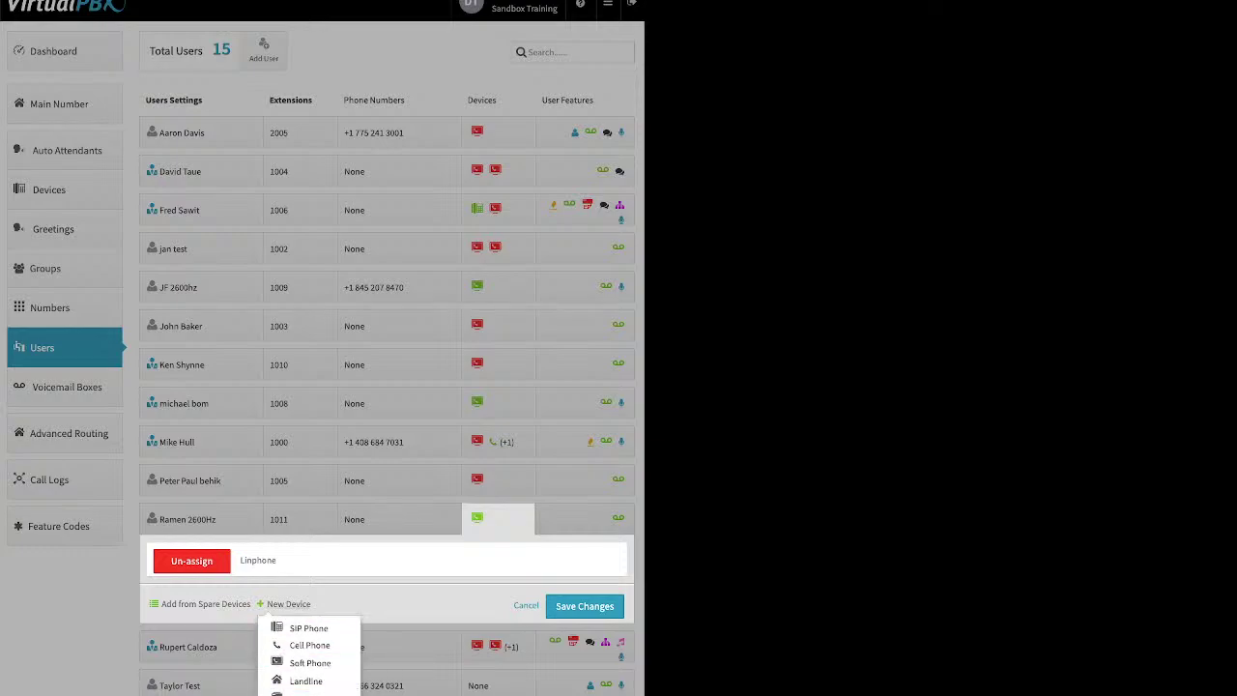
pyautogui.click(488, 326)
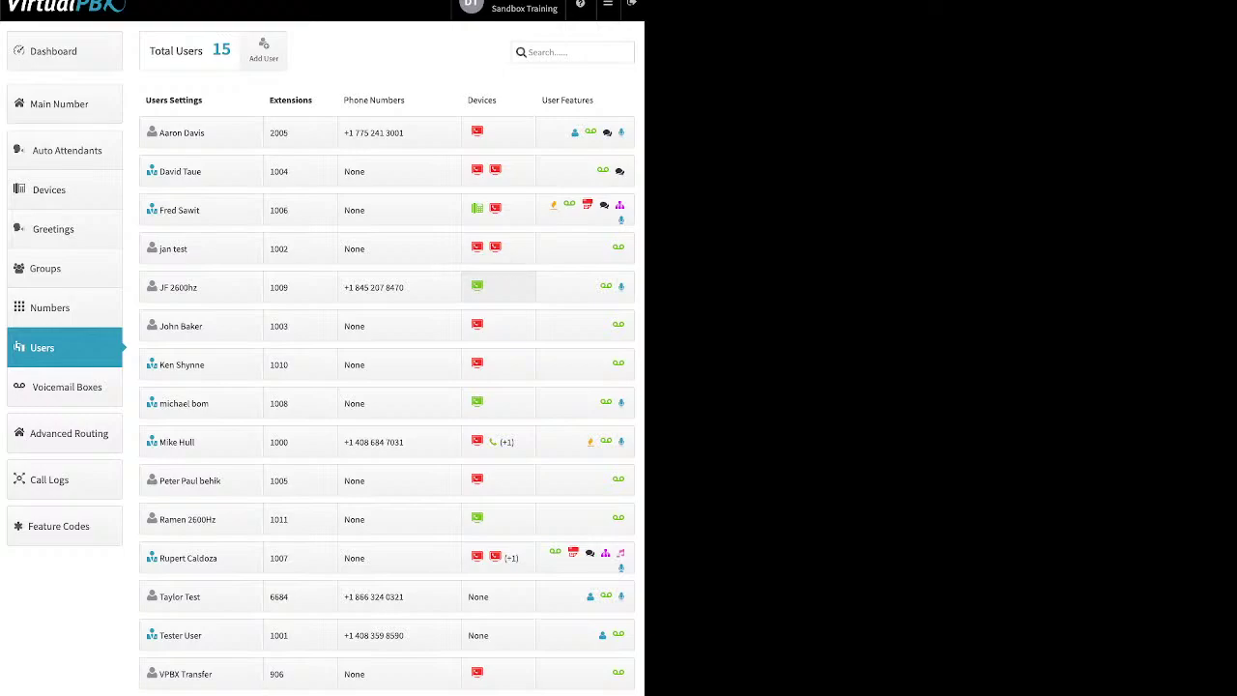
# Step: Add a Web Phone device named 'demo web' to the extension 1009 user and save the change
pyautogui.click(484, 288)
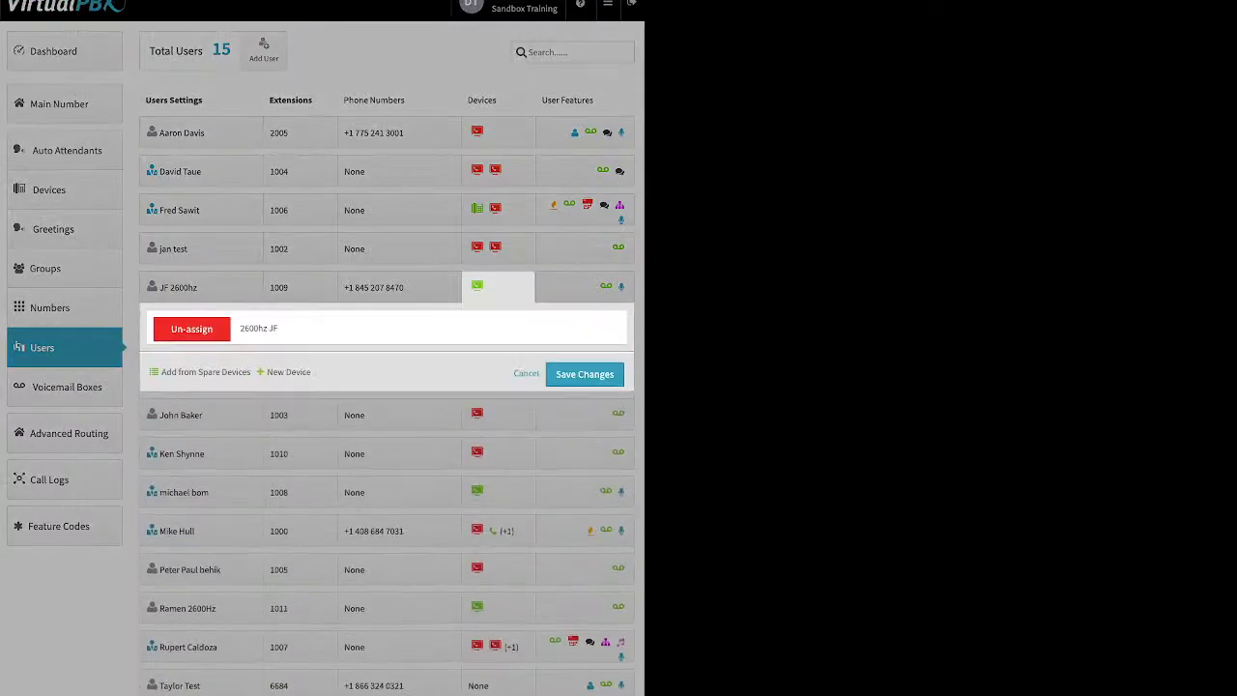
pyautogui.click(288, 372)
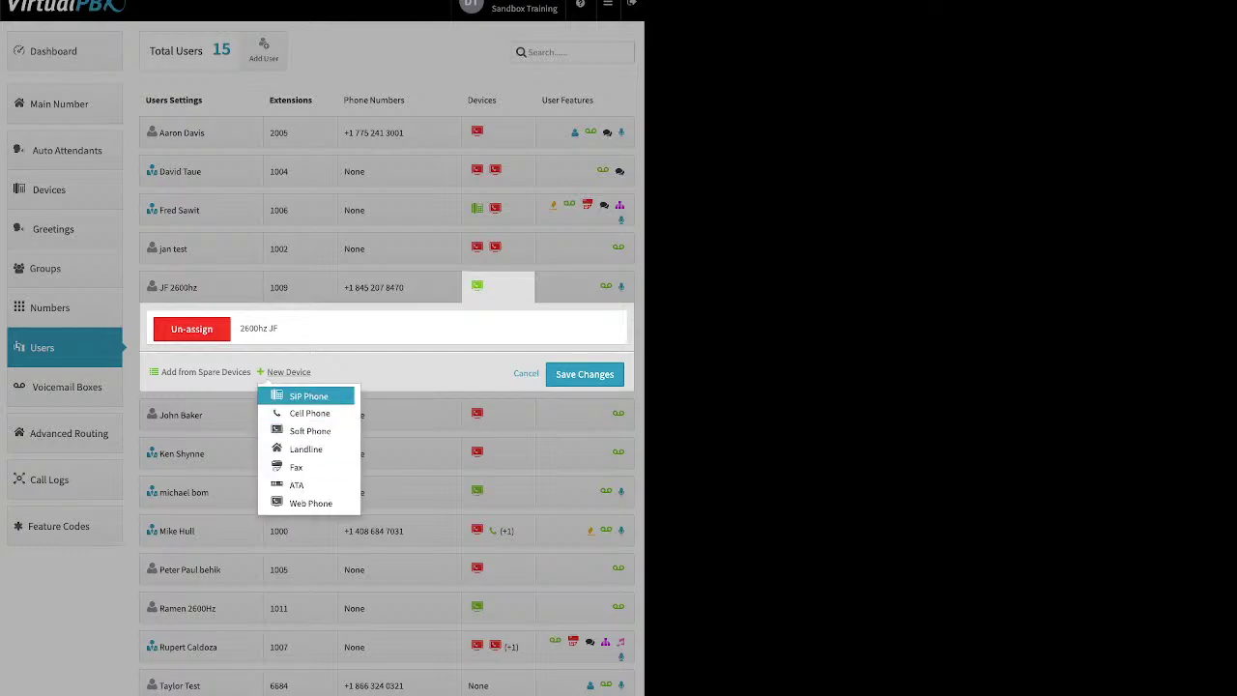
pyautogui.click(310, 503)
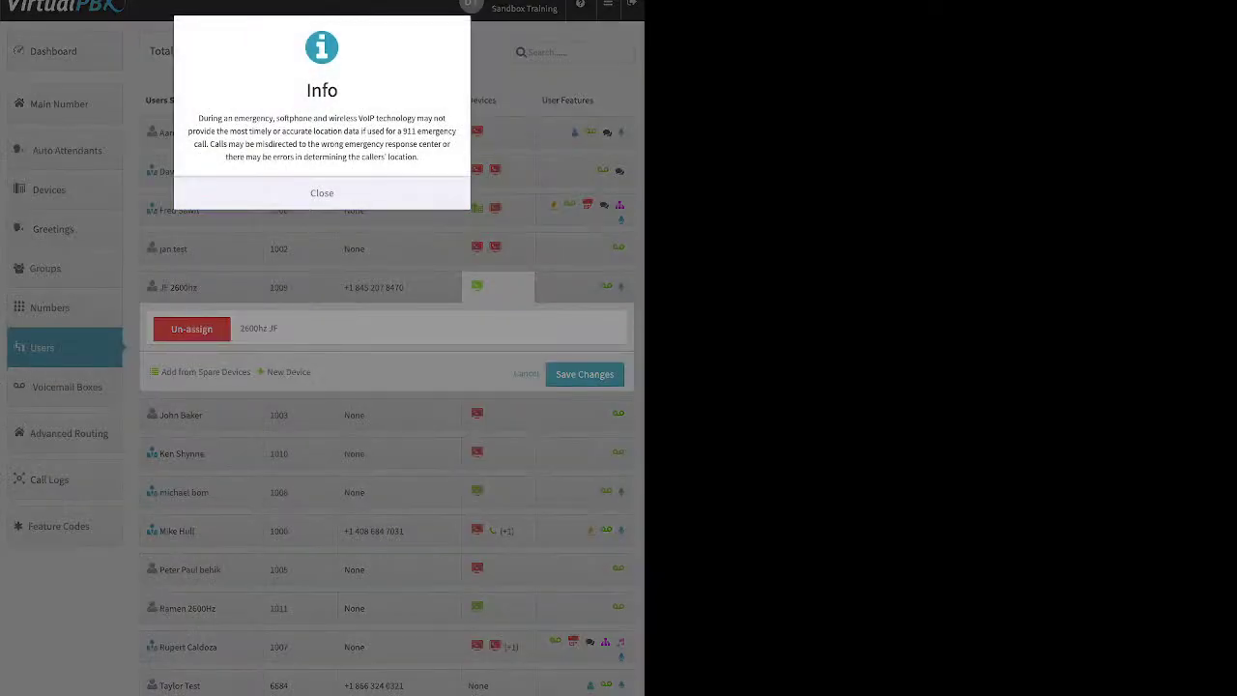
pyautogui.click(322, 192)
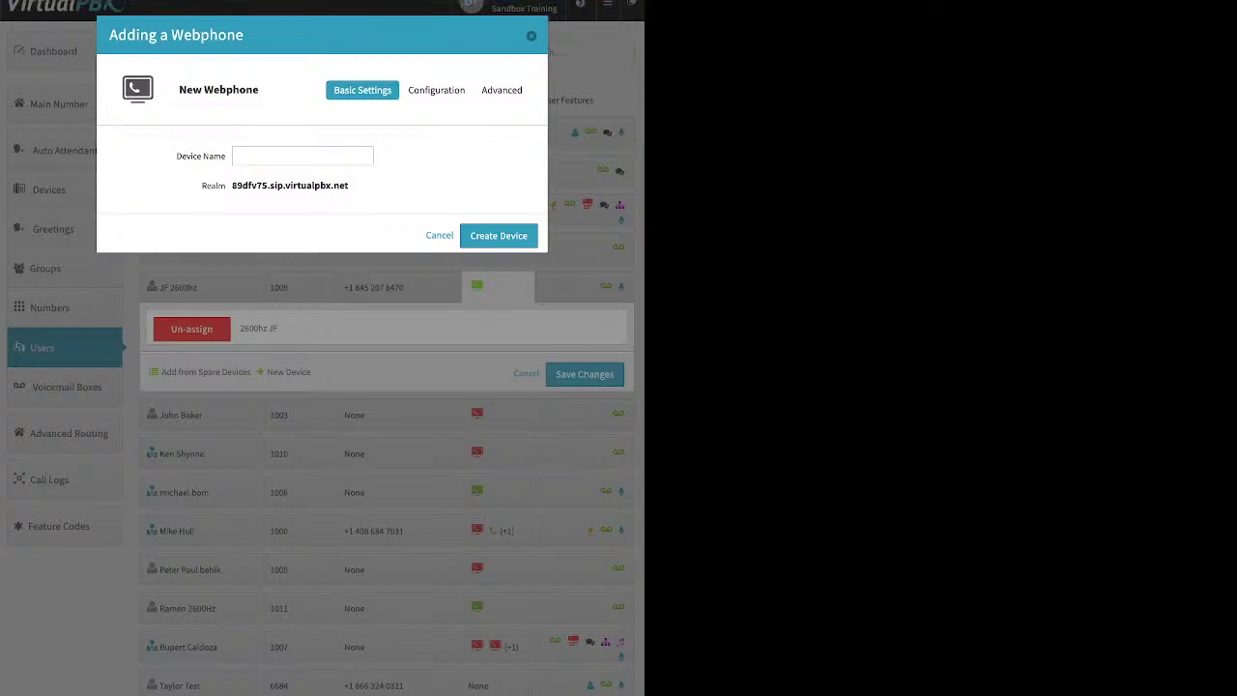
pyautogui.click(302, 156)
pyautogui.write('demo web')
pyautogui.press('Return')
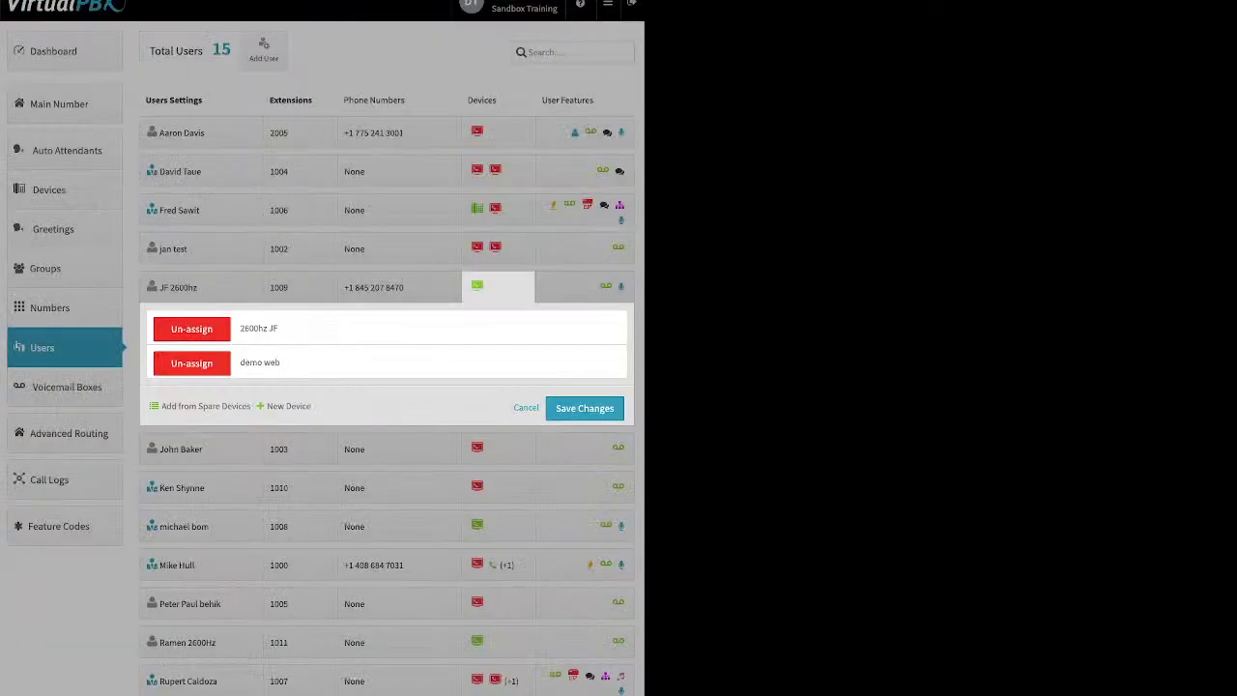
pyautogui.click(585, 407)
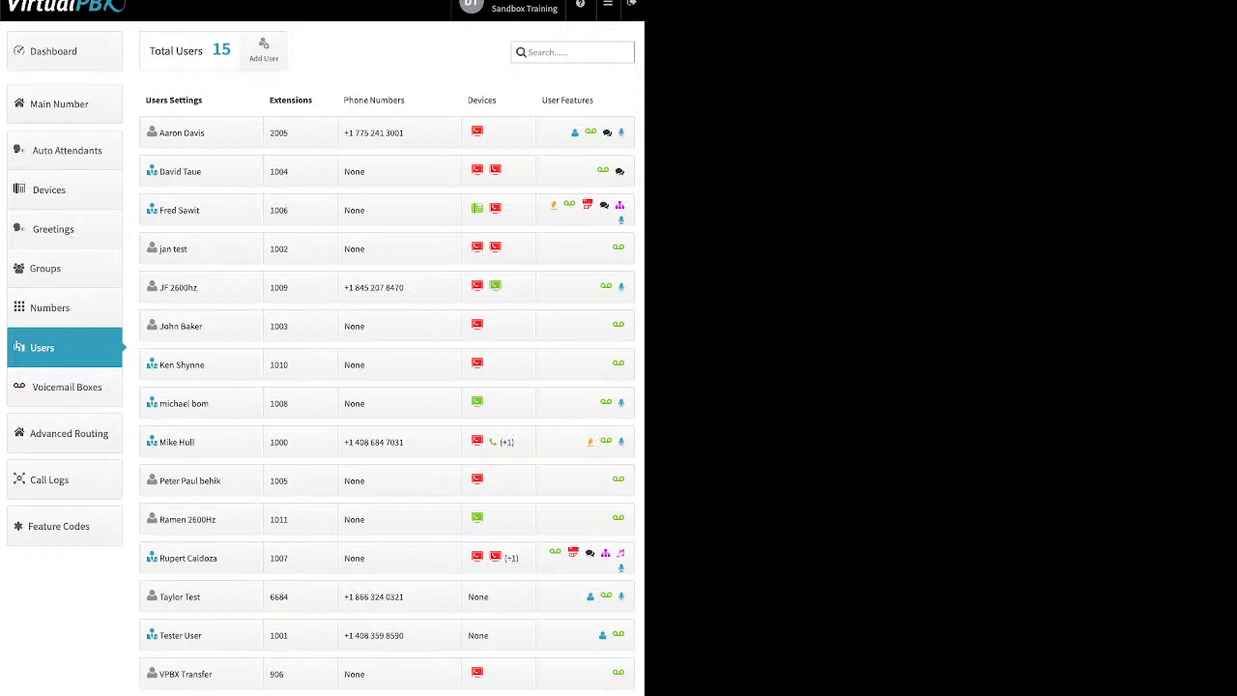
# Step: Go to the Voicemail Boxes list of 17 boxes and start an Add Voicemail Box form
pyautogui.click(67, 386)
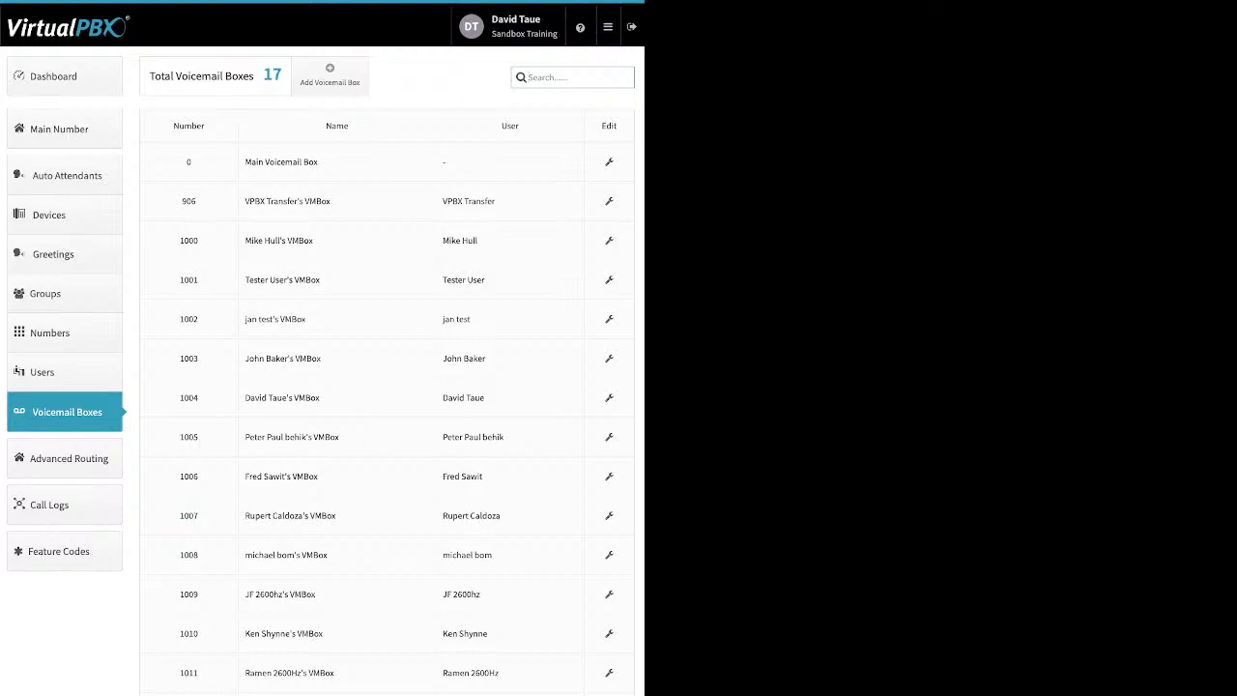
pyautogui.moveTo(319, 162); pyautogui.dragTo(244, 161)
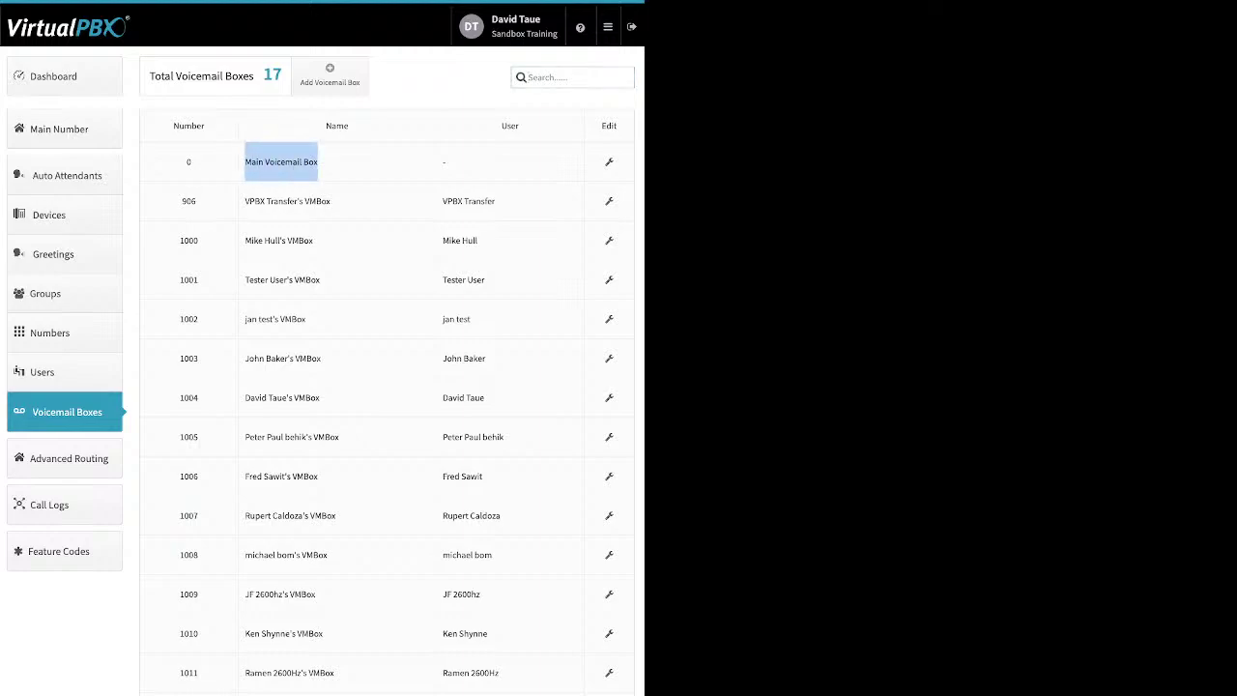
pyautogui.click(329, 75)
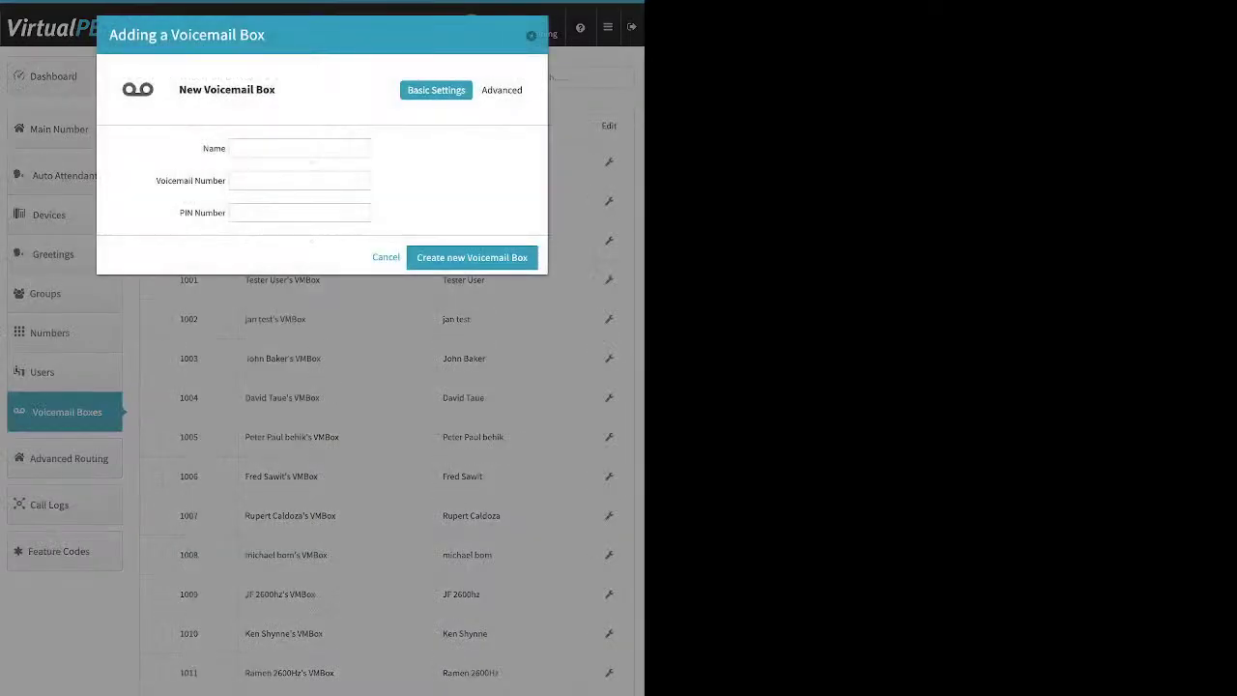
# Step: Cancel the new voicemail box, then edit box 906 and expand its Advanced sections list
pyautogui.click(300, 148)
pyautogui.press('Escape')
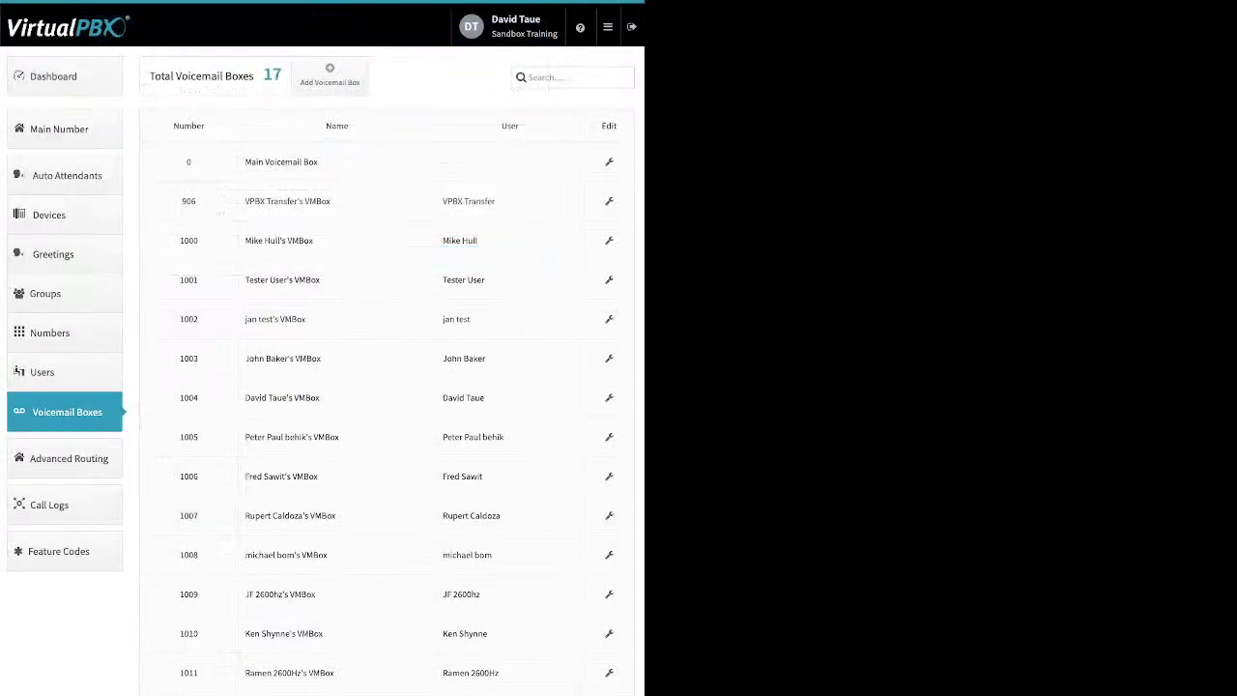
pyautogui.click(608, 201)
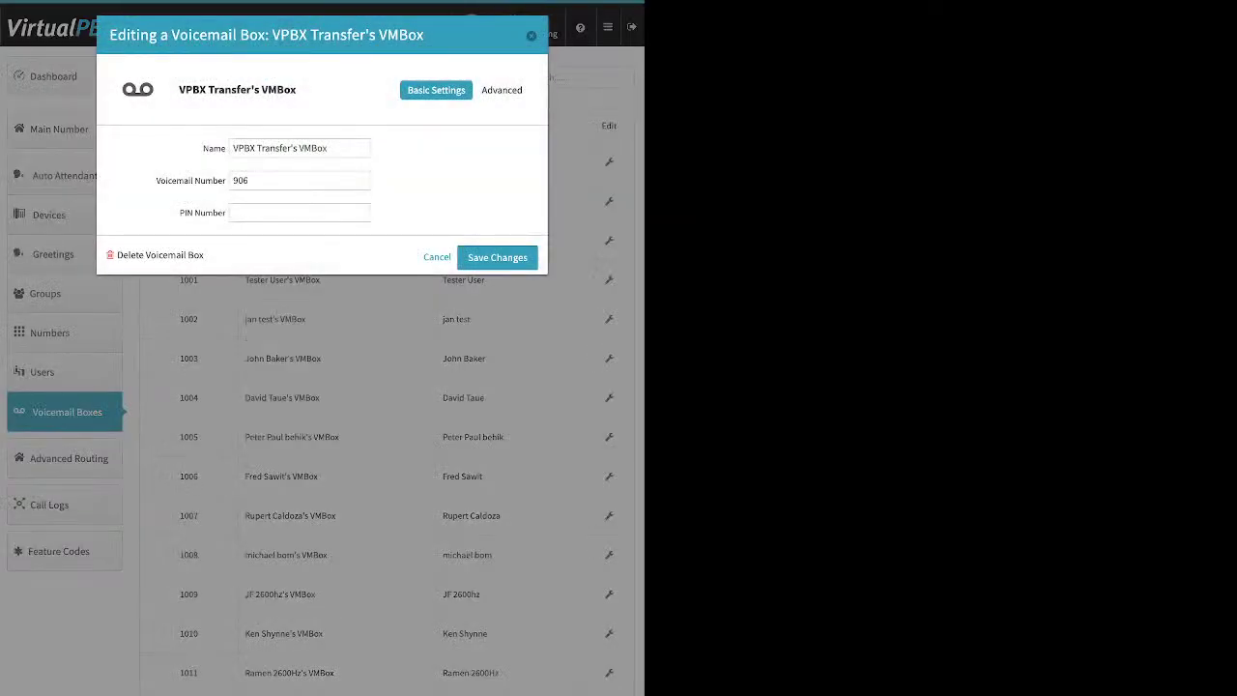
pyautogui.click(300, 213)
pyautogui.click(504, 90)
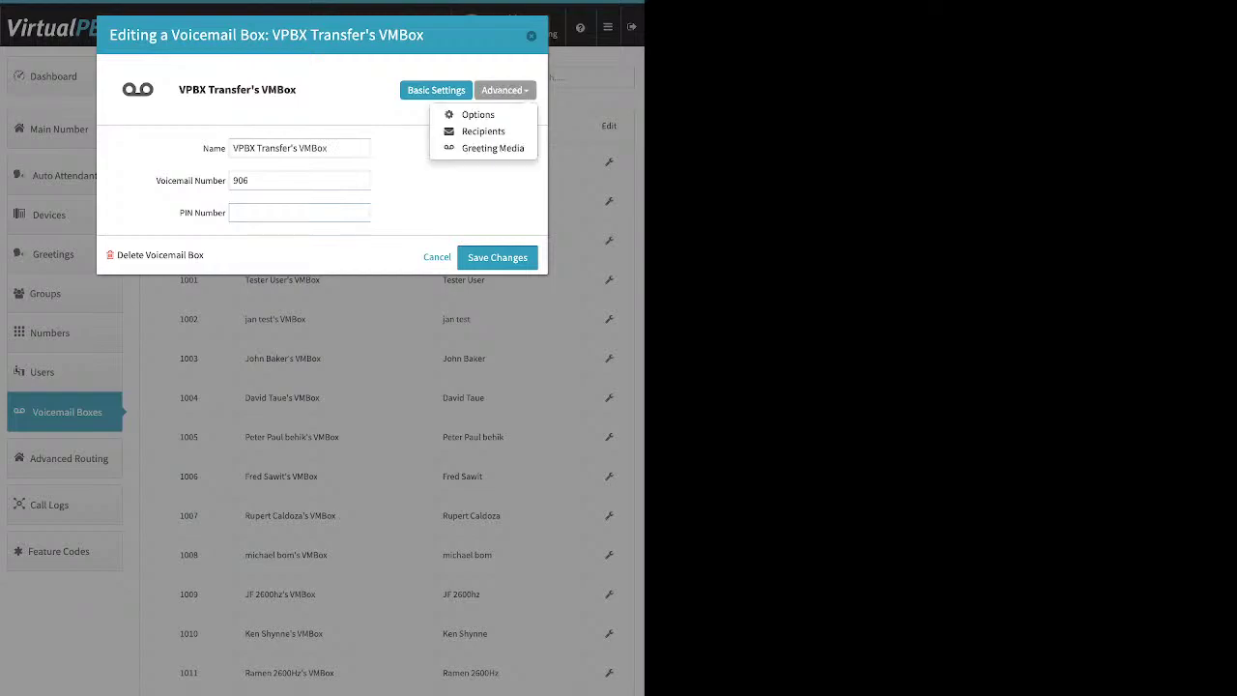
# Step: Switch the VPBX Transfer's VMBox editor to Greeting Media, showing Media and Temporary greetings as None
pyautogui.click(493, 148)
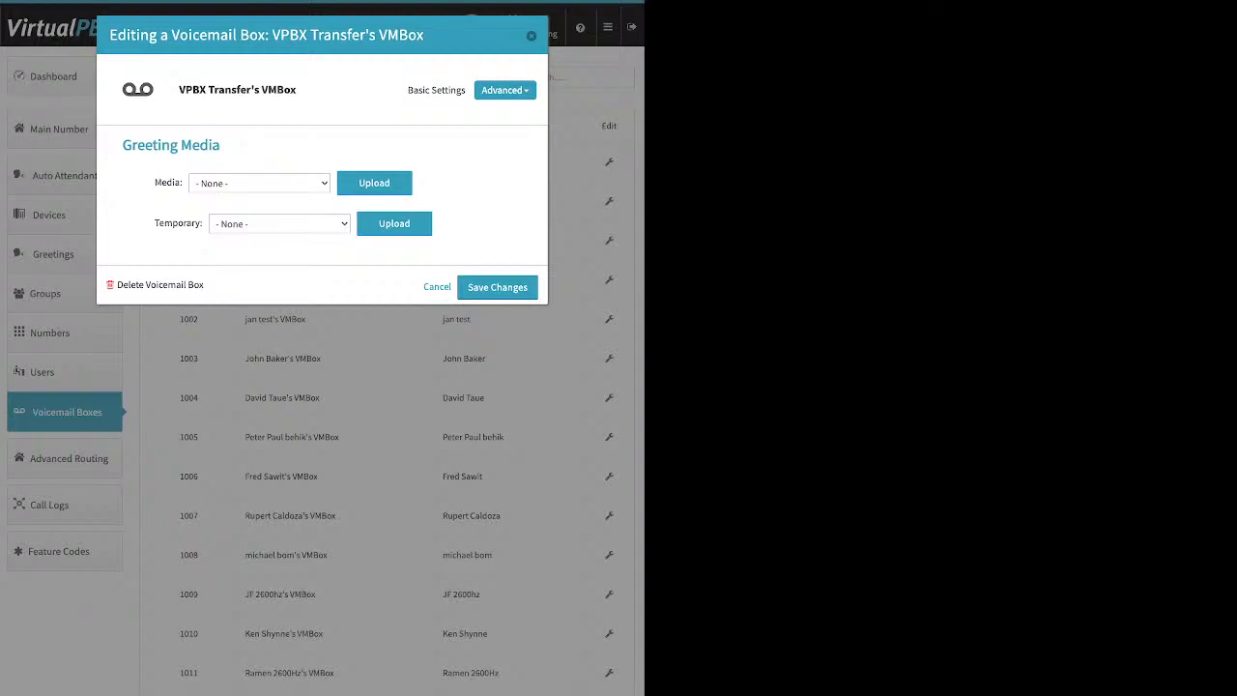
pyautogui.moveTo(154, 183); pyautogui.dragTo(182, 183)
pyautogui.moveTo(155, 223); pyautogui.dragTo(202, 223)
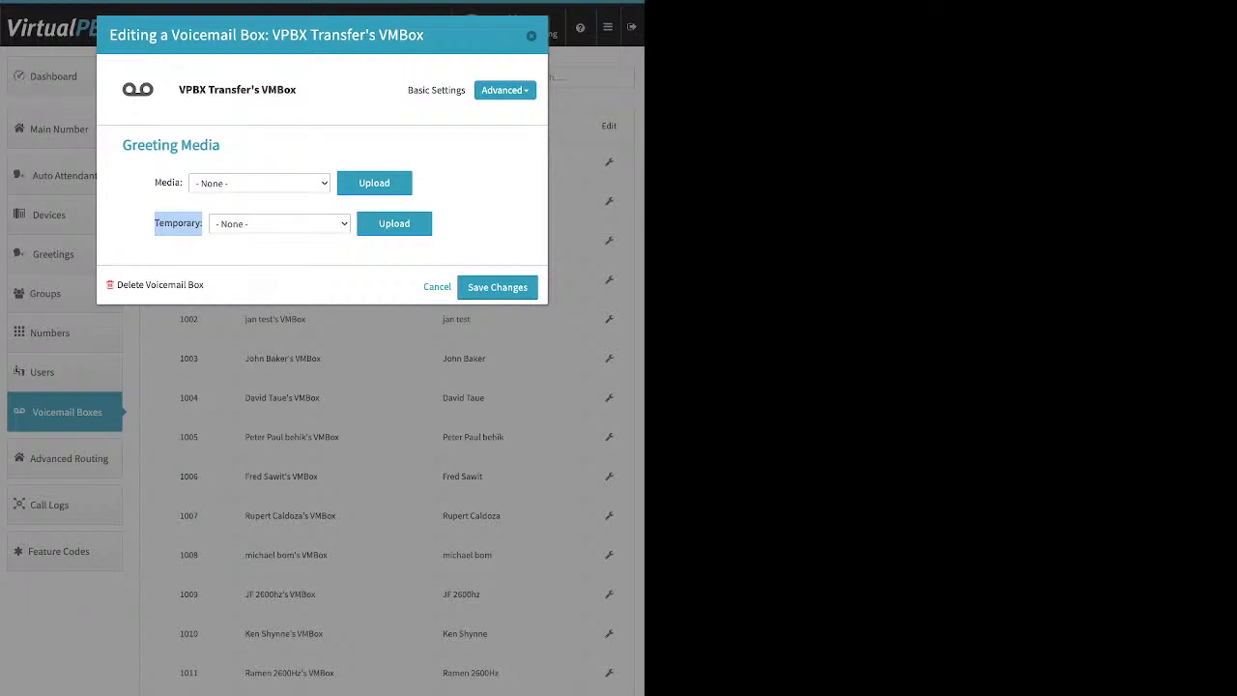
pyautogui.click(184, 224)
# Step: Show the VMBox Recipients section, add a blank recipient entry, then delete it so none remain
pyautogui.click(503, 90)
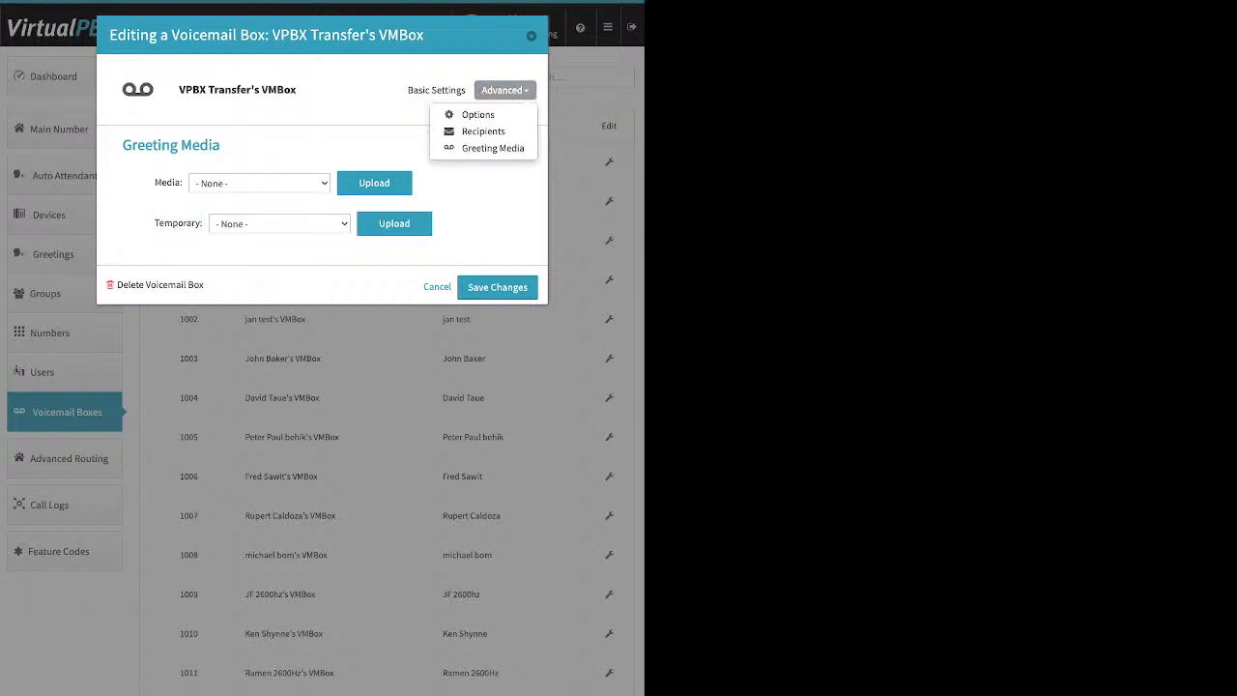
pyautogui.click(483, 131)
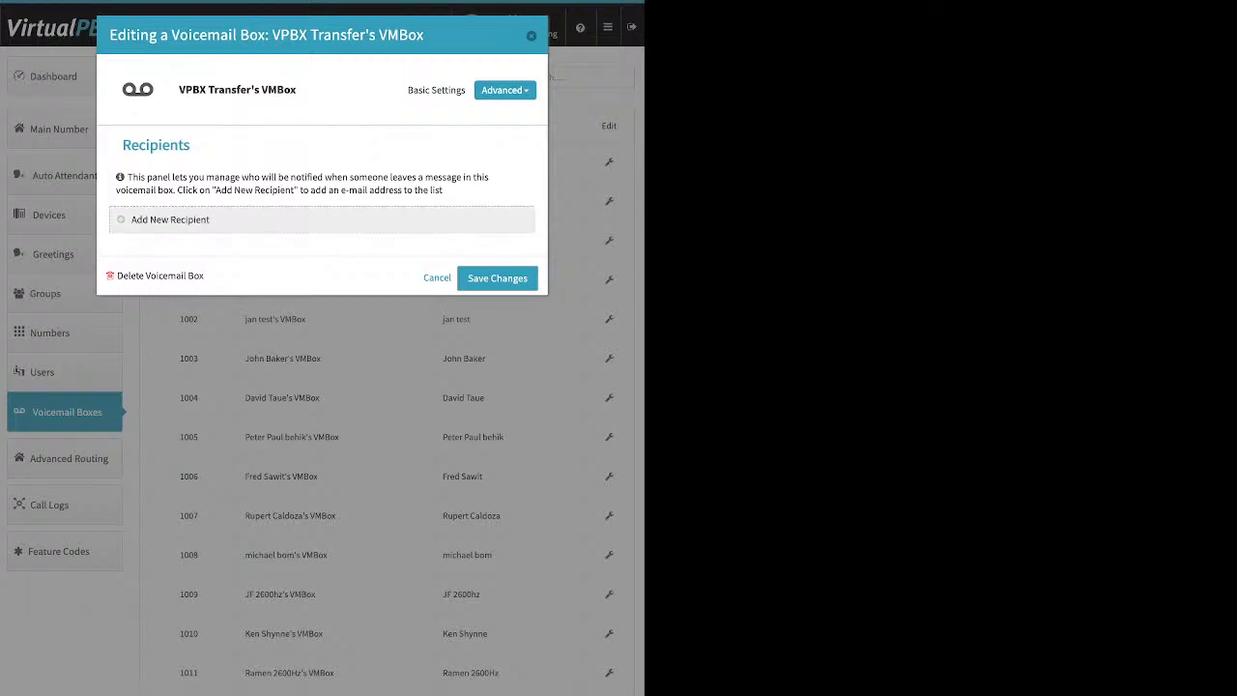
pyautogui.click(171, 220)
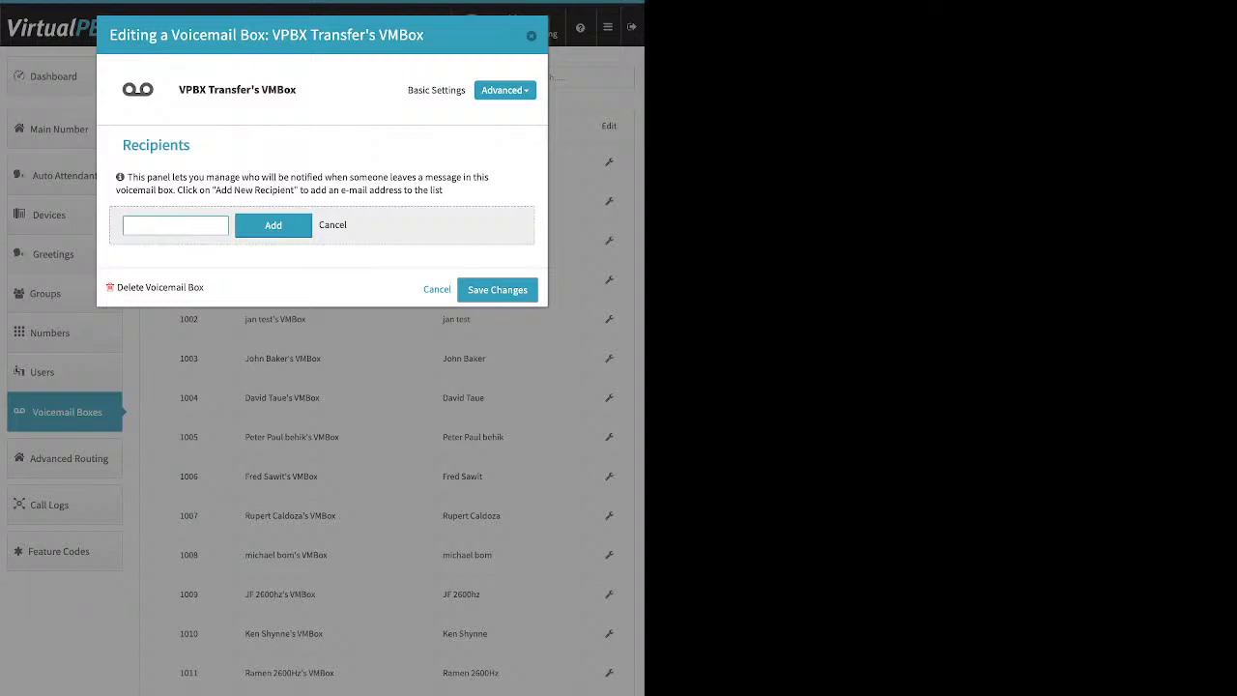
pyautogui.press('Return')
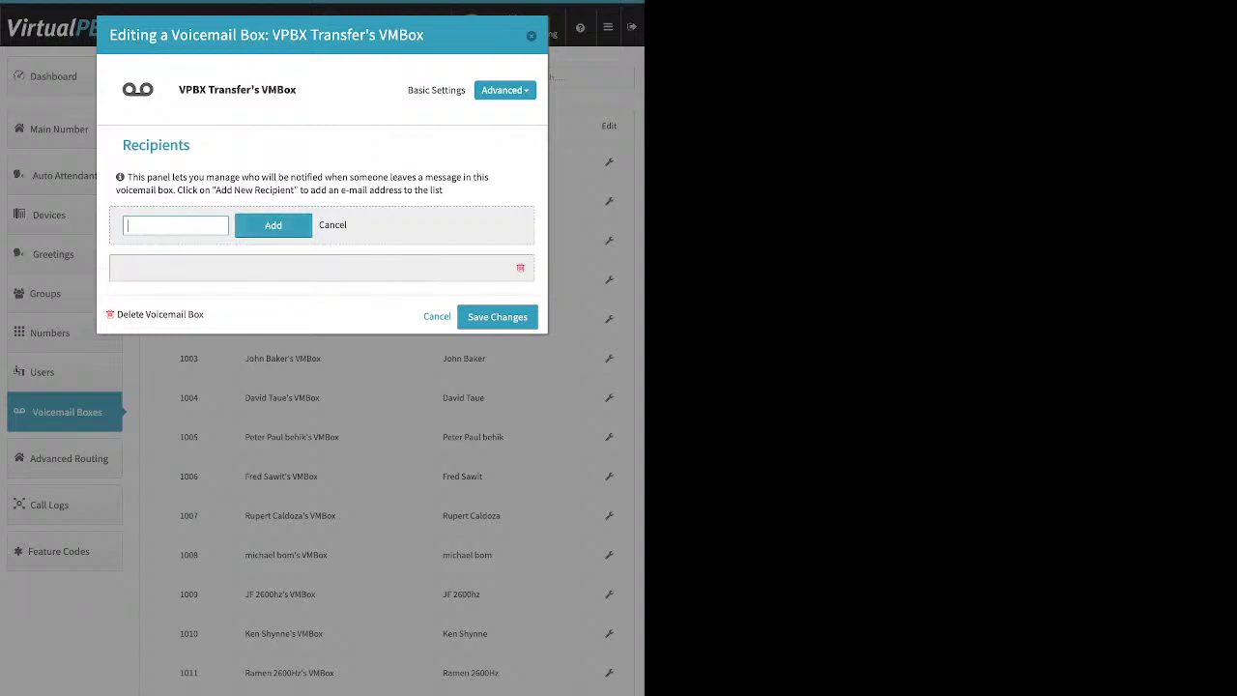
pyautogui.click(520, 268)
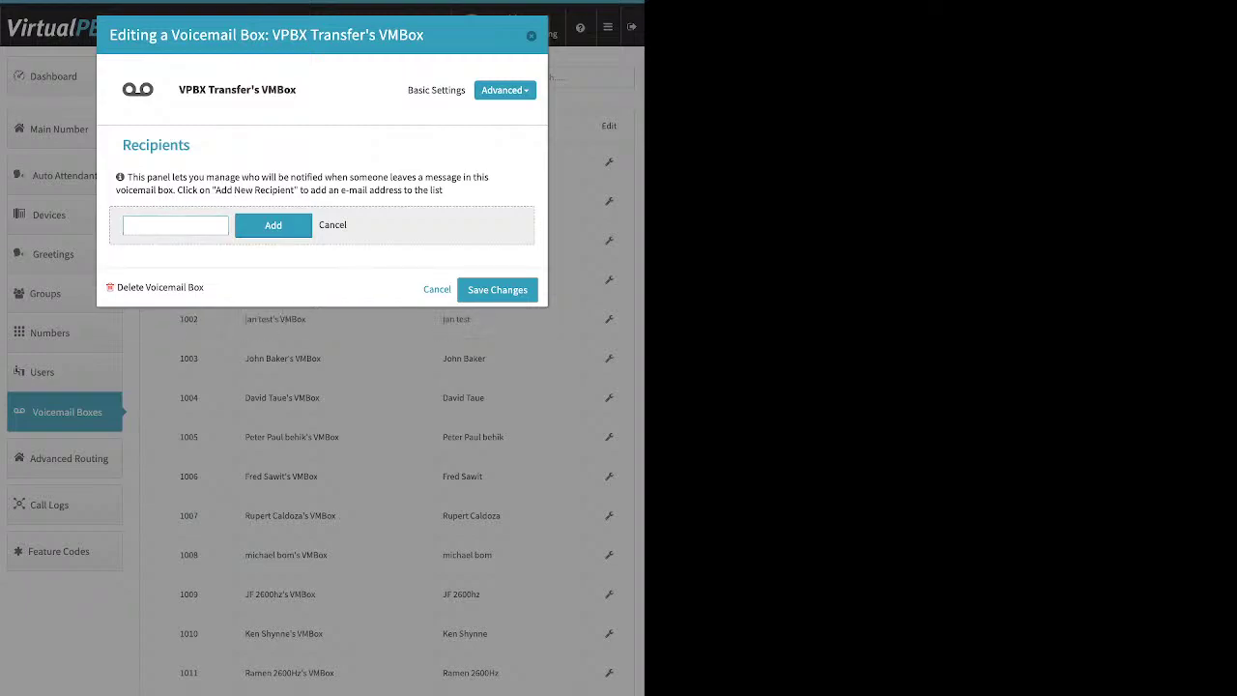
pyautogui.click(504, 89)
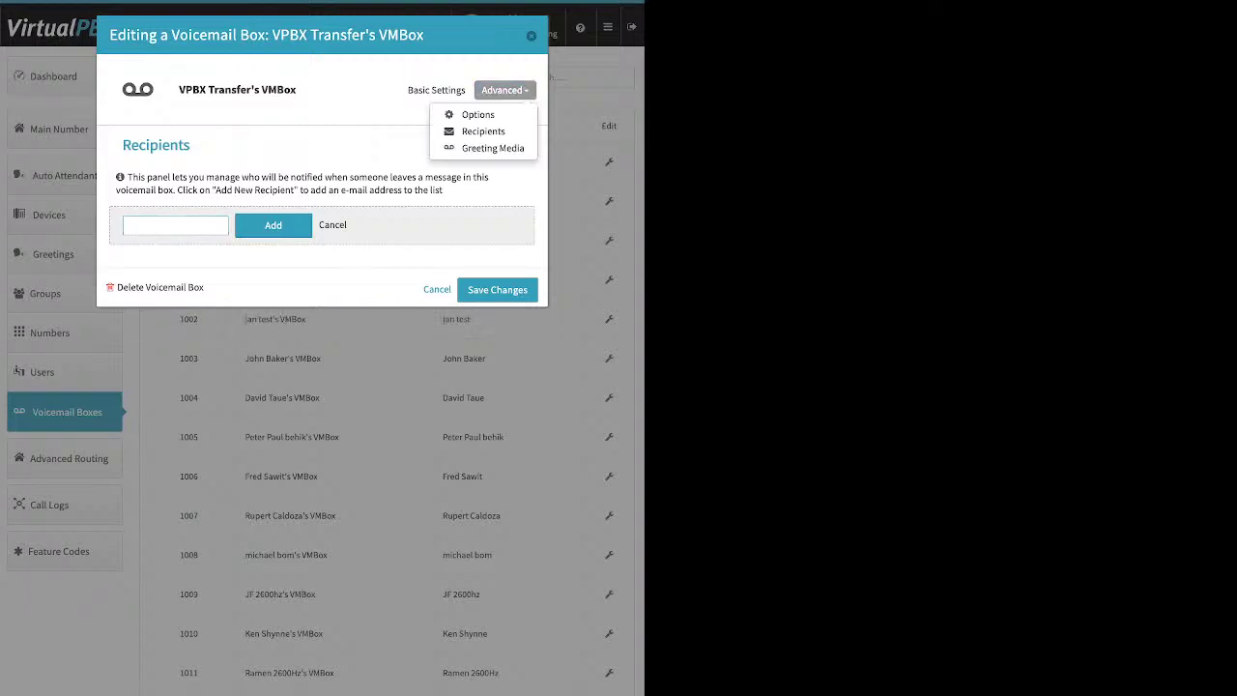
# Step: Tick Already Setup? and Delete after Notification? in the VMBox options, then close the dialog
pyautogui.click(477, 114)
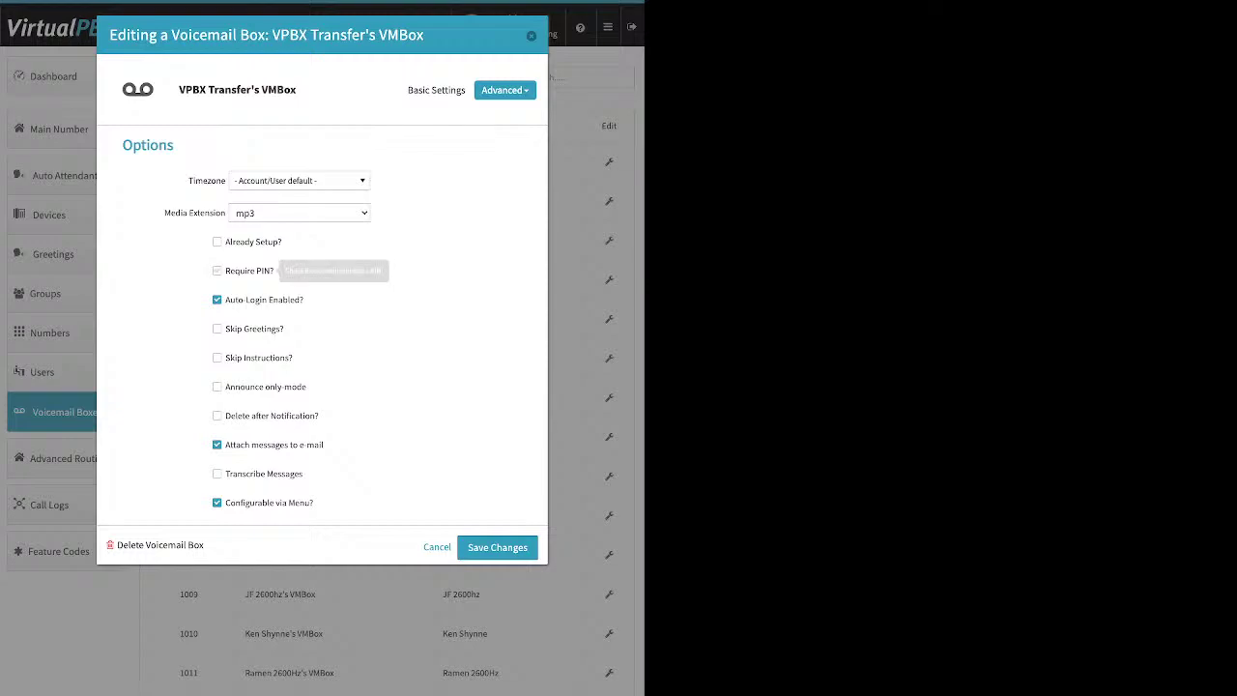
pyautogui.click(217, 242)
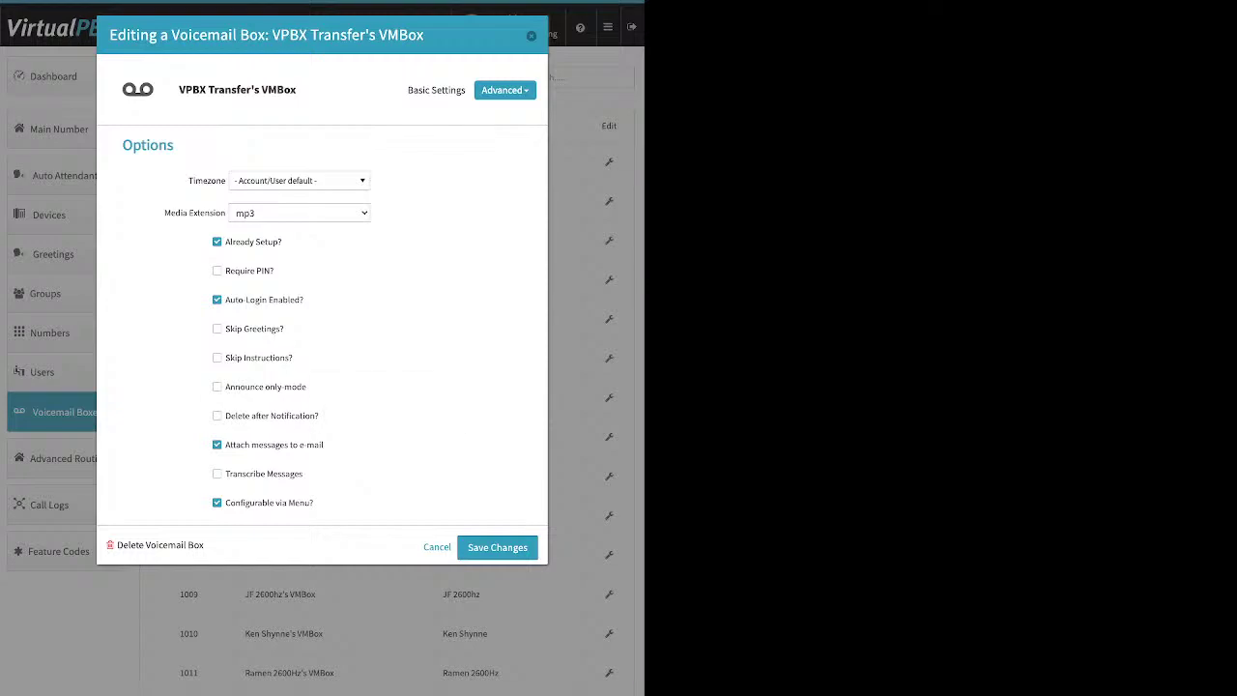
pyautogui.moveTo(324, 445); pyautogui.dragTo(224, 444)
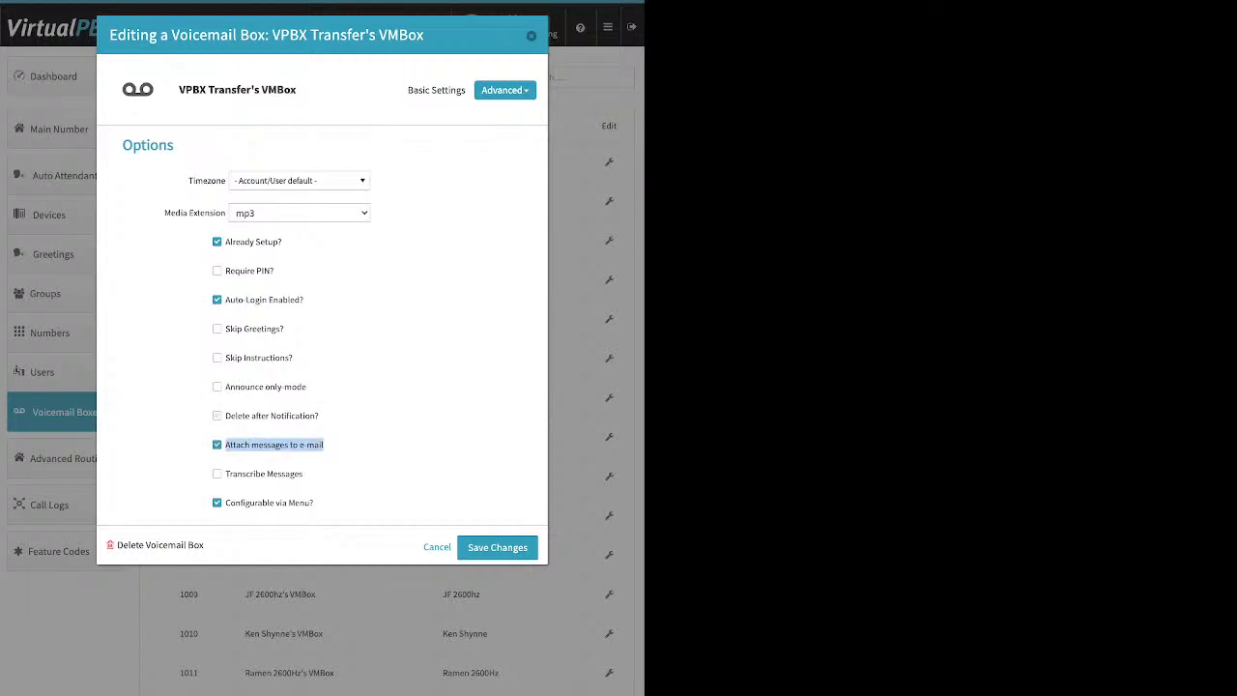
pyautogui.click(272, 416)
pyautogui.moveTo(319, 415); pyautogui.dragTo(224, 415)
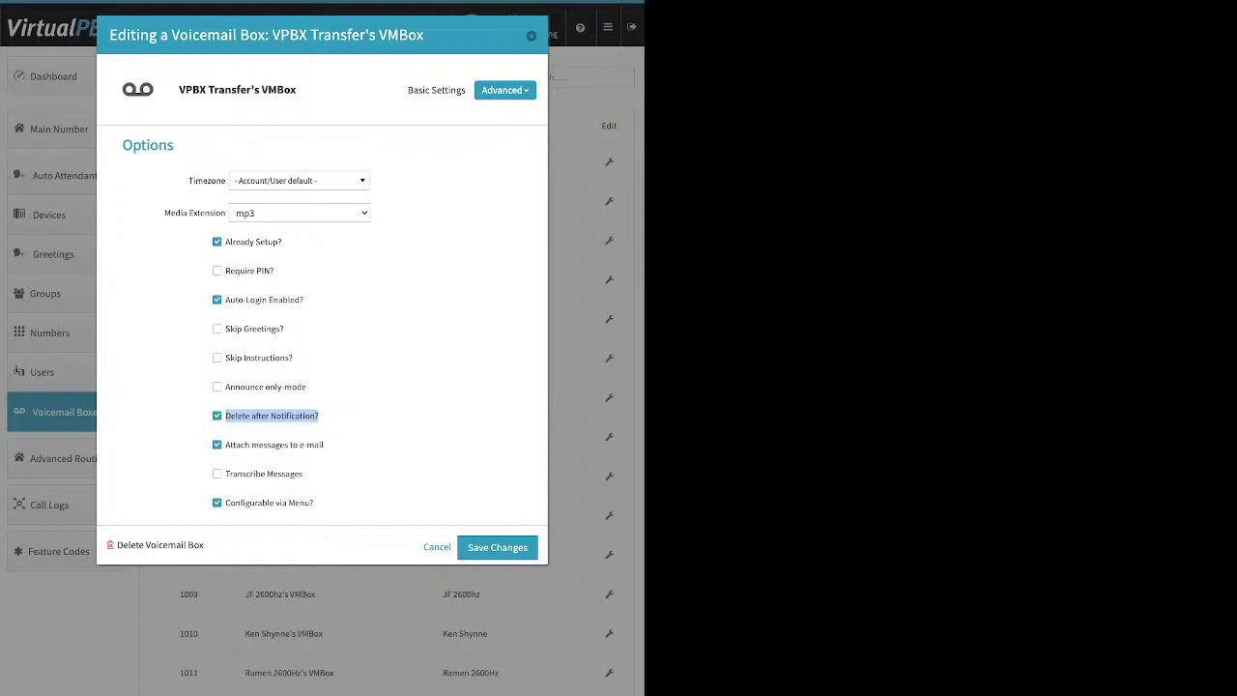
pyautogui.click(497, 547)
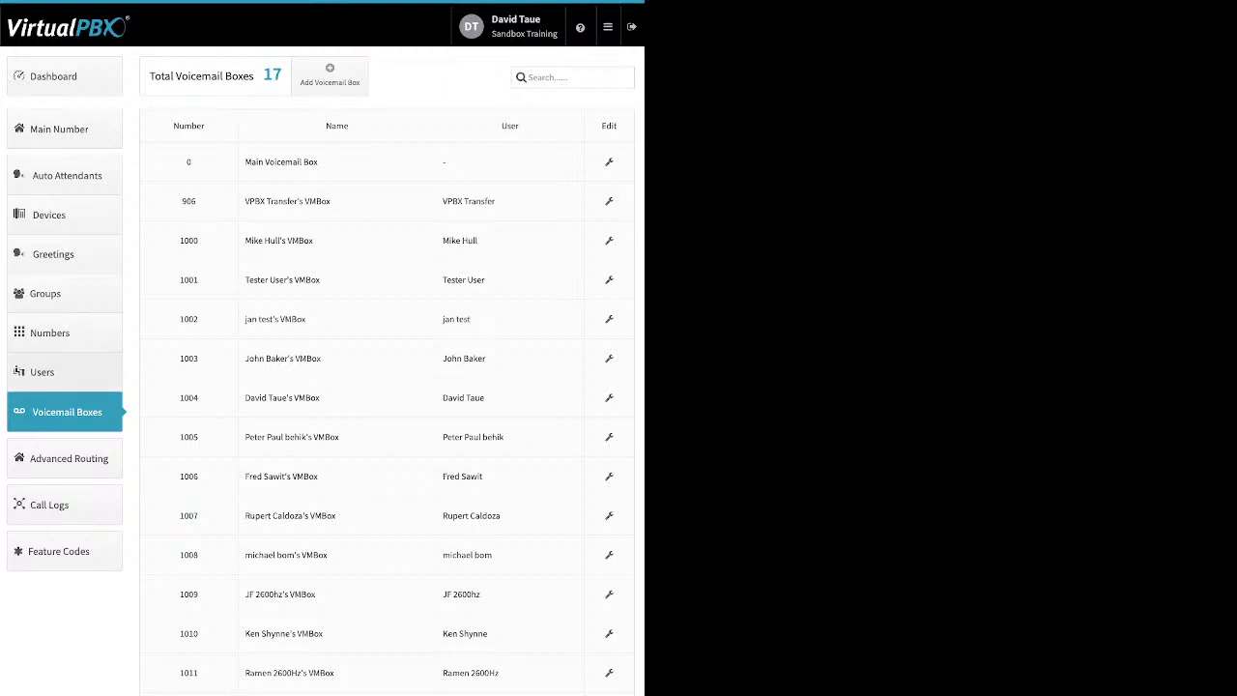
# Step: Show extension 2005's user features and view its Caller-ID Number settings, cancelling unchanged
pyautogui.click(53, 372)
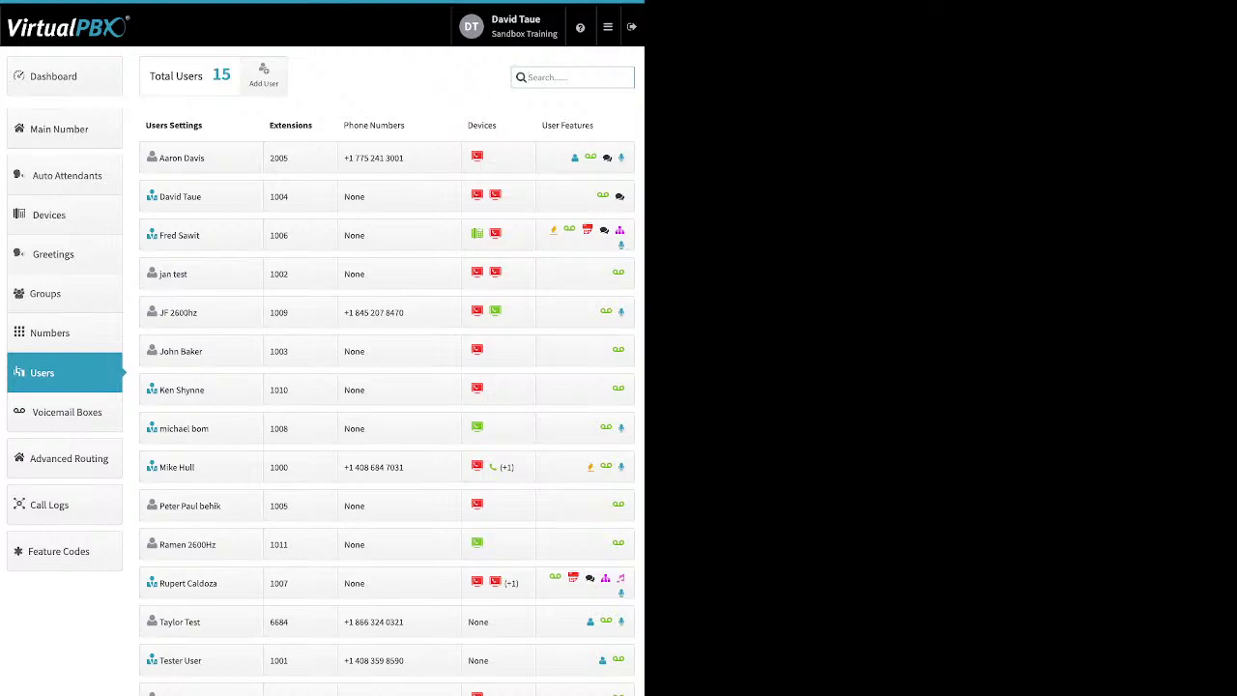
pyautogui.click(585, 158)
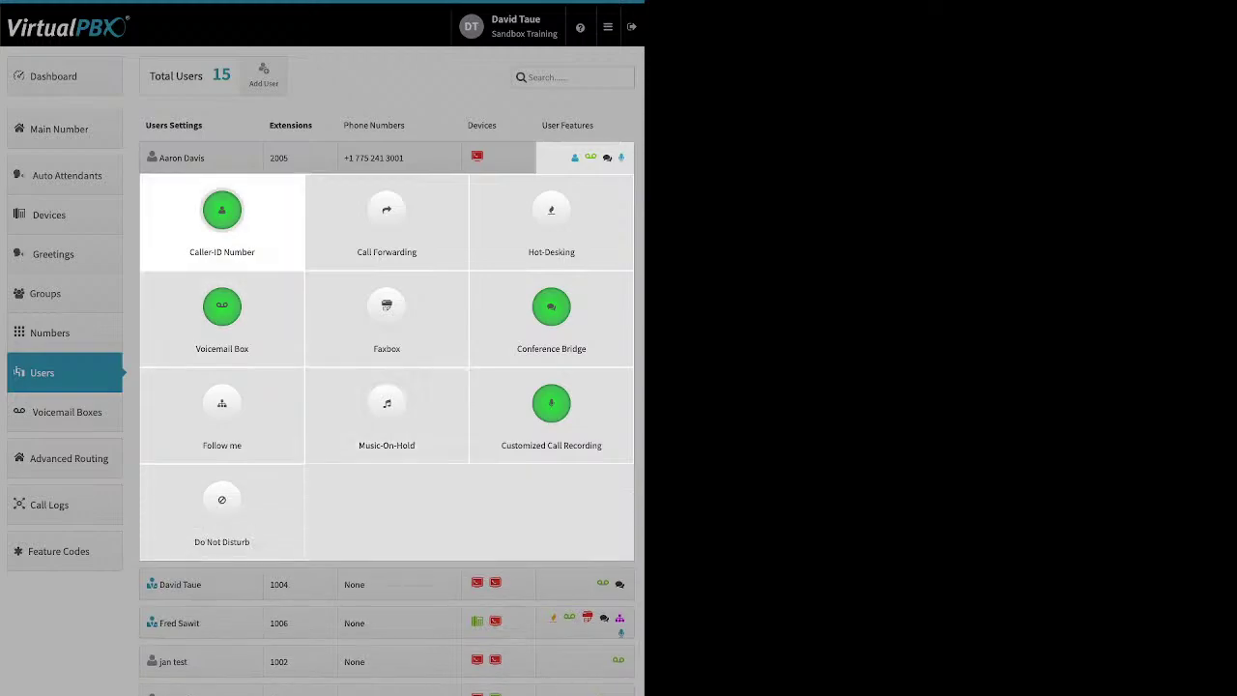
pyautogui.click(221, 217)
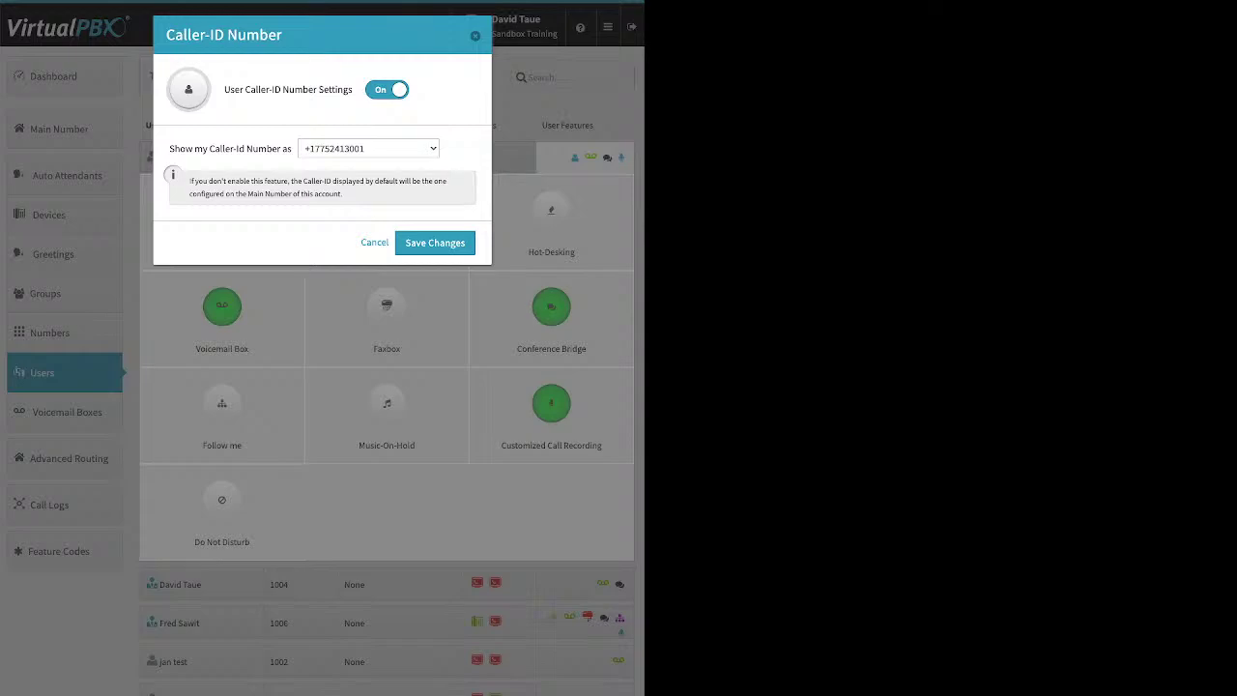
pyautogui.click(374, 242)
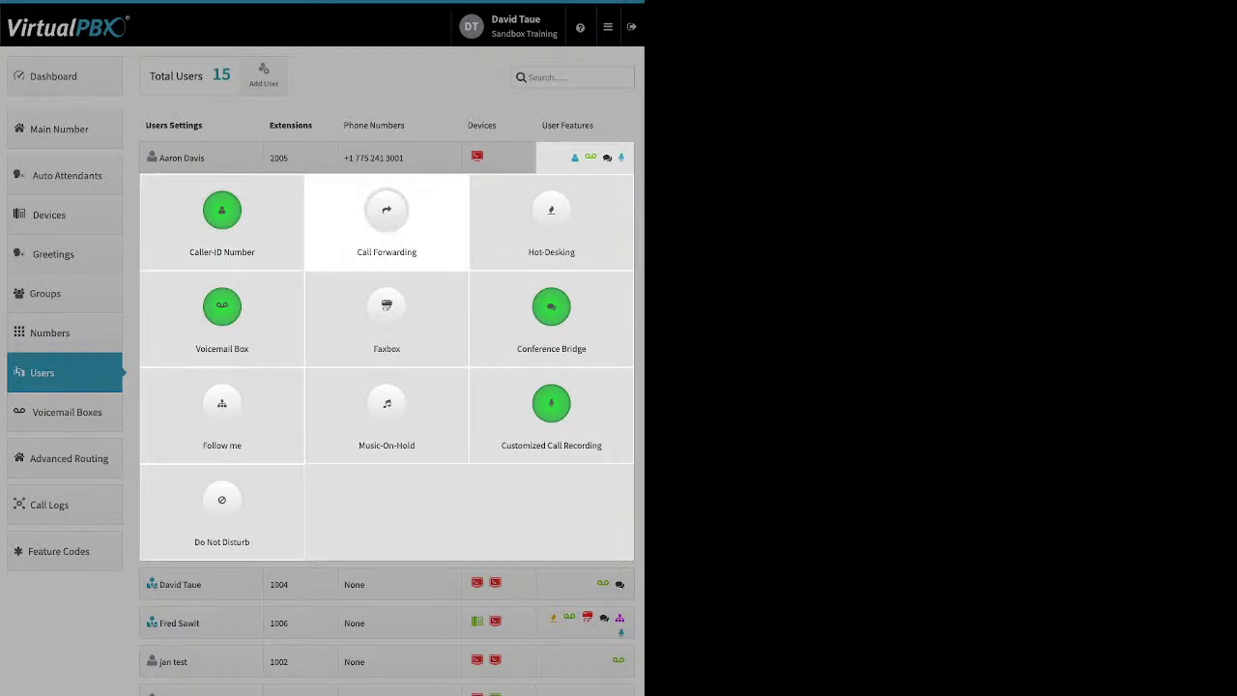
# Step: Try Failover Mode and On in extension 2005's Call Forwarding, then close without saving
pyautogui.click(387, 222)
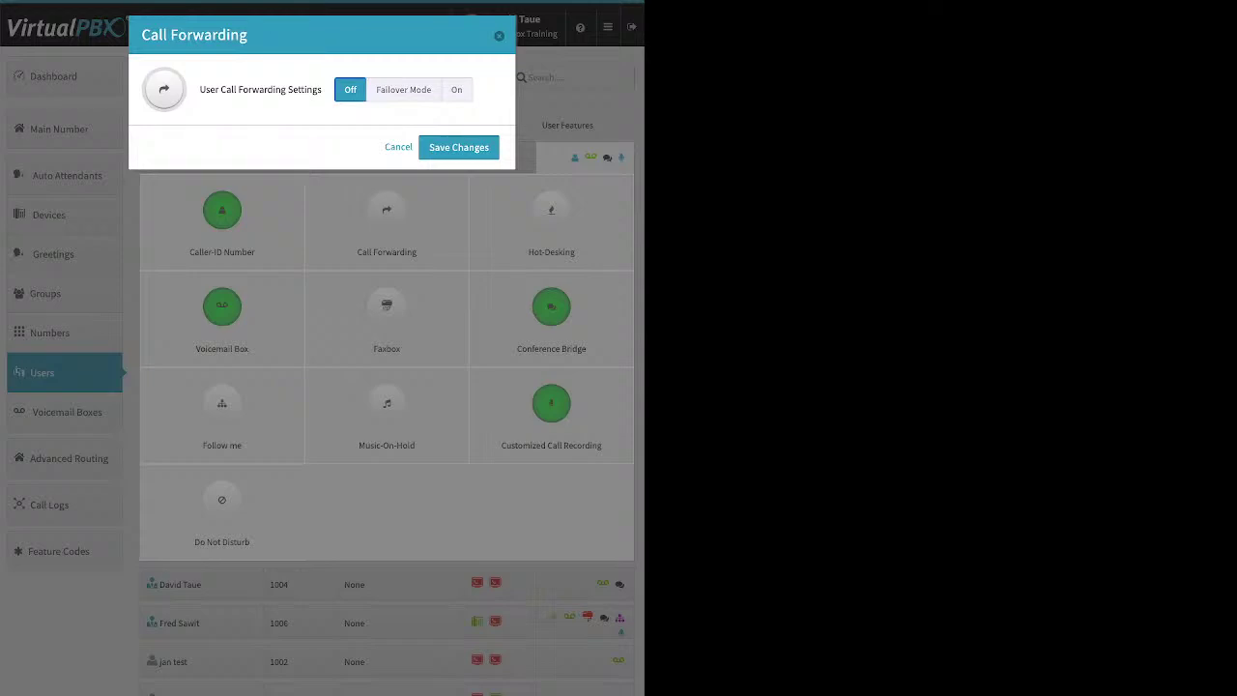
pyautogui.click(403, 89)
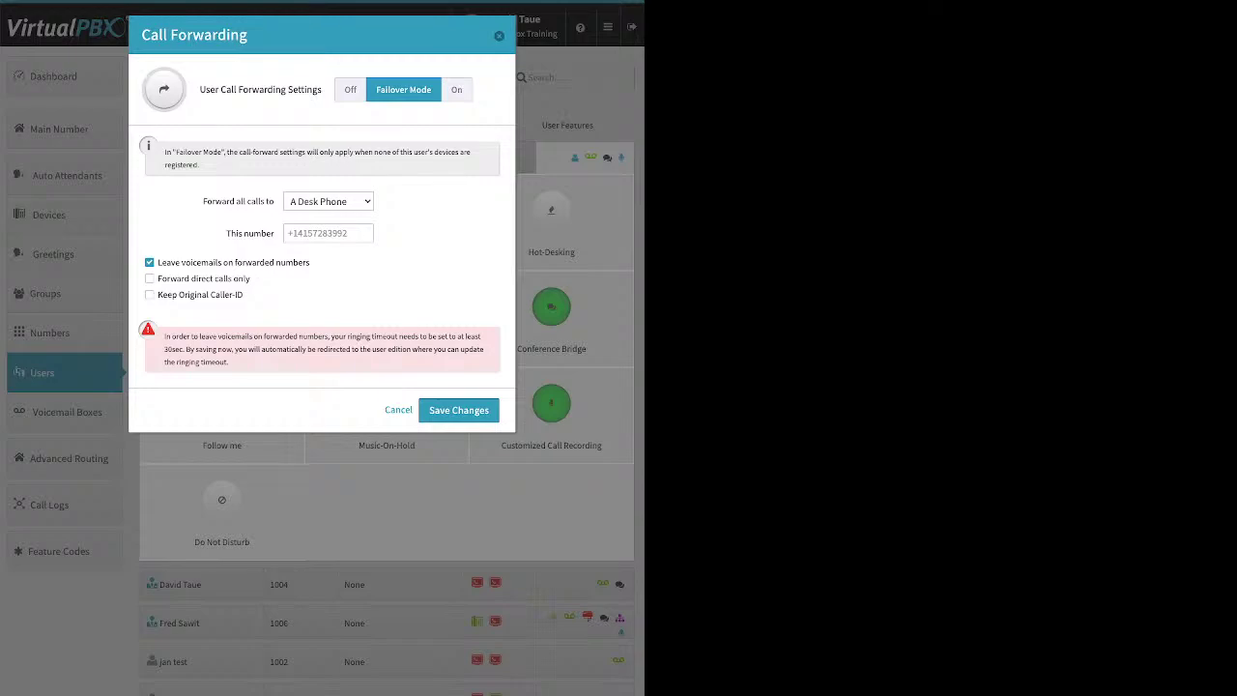
pyautogui.click(328, 233)
pyautogui.click(457, 90)
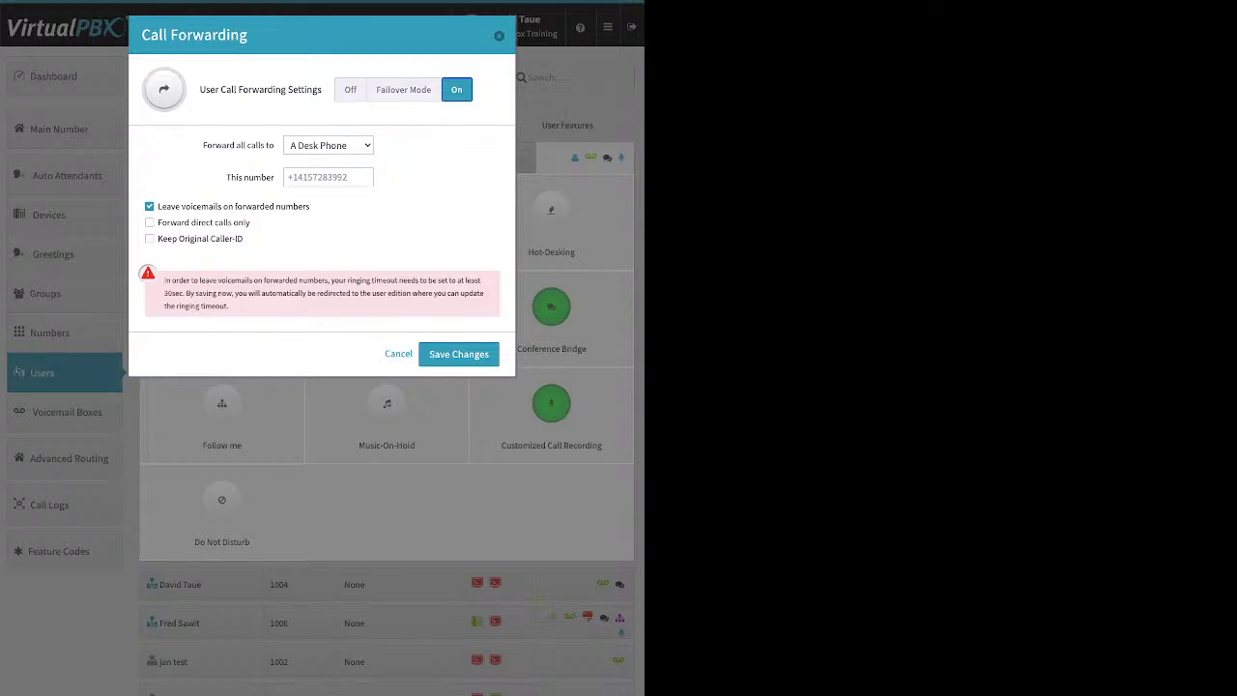
pyautogui.click(499, 36)
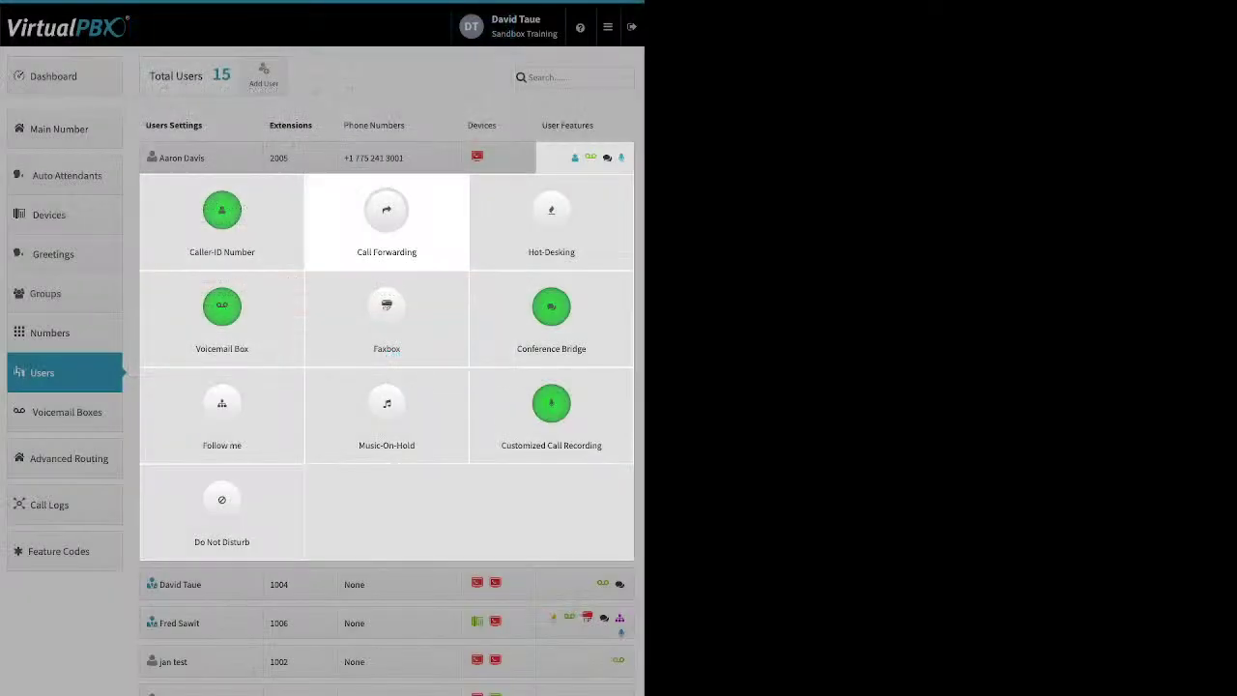
# Step: Set extension 2005's User Hot-Desking Settings to Enabled and select the Hotdesk ID field
pyautogui.click(551, 217)
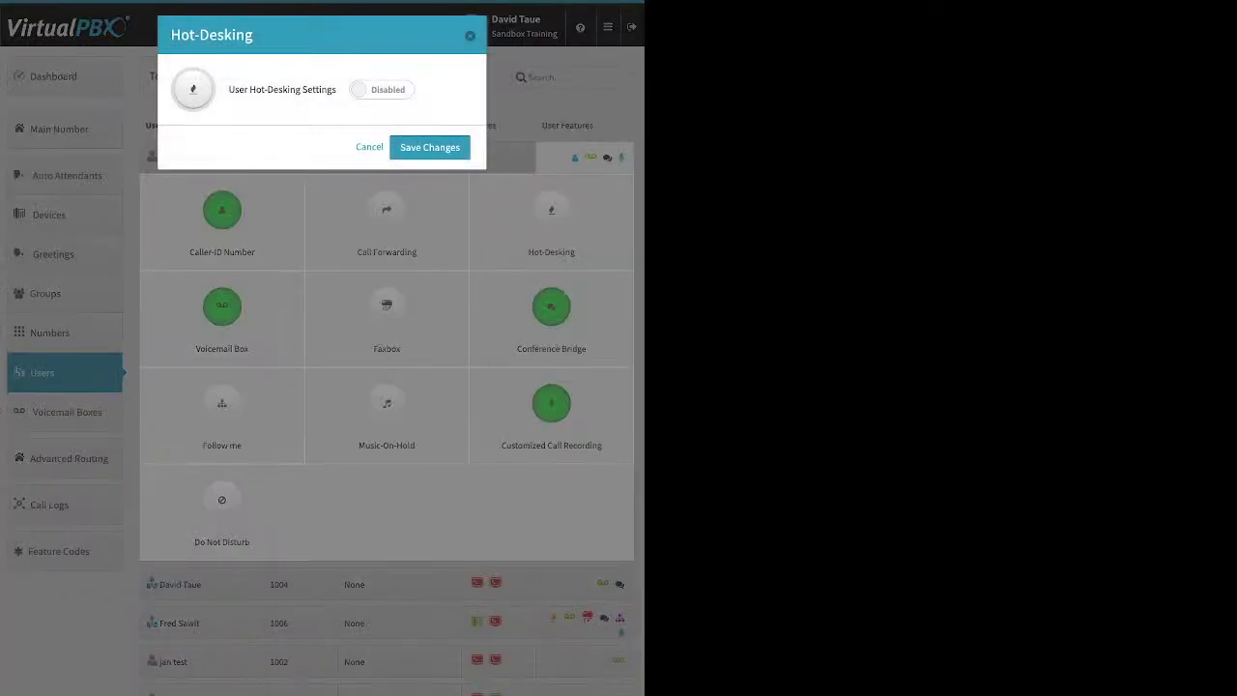
pyautogui.click(382, 89)
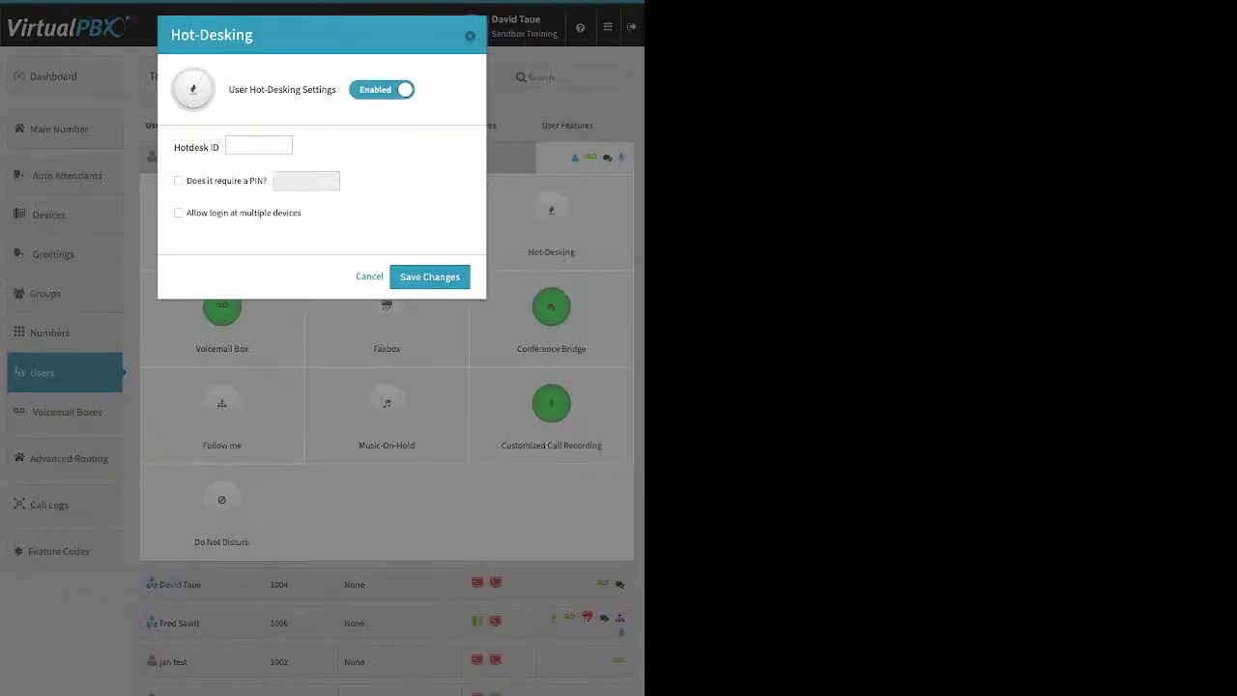
pyautogui.click(259, 145)
# Step: Close Hot-Desking unsaved, highlight the Voicemail Box Delete messages and Transcribe labels, then close it
pyautogui.click(369, 276)
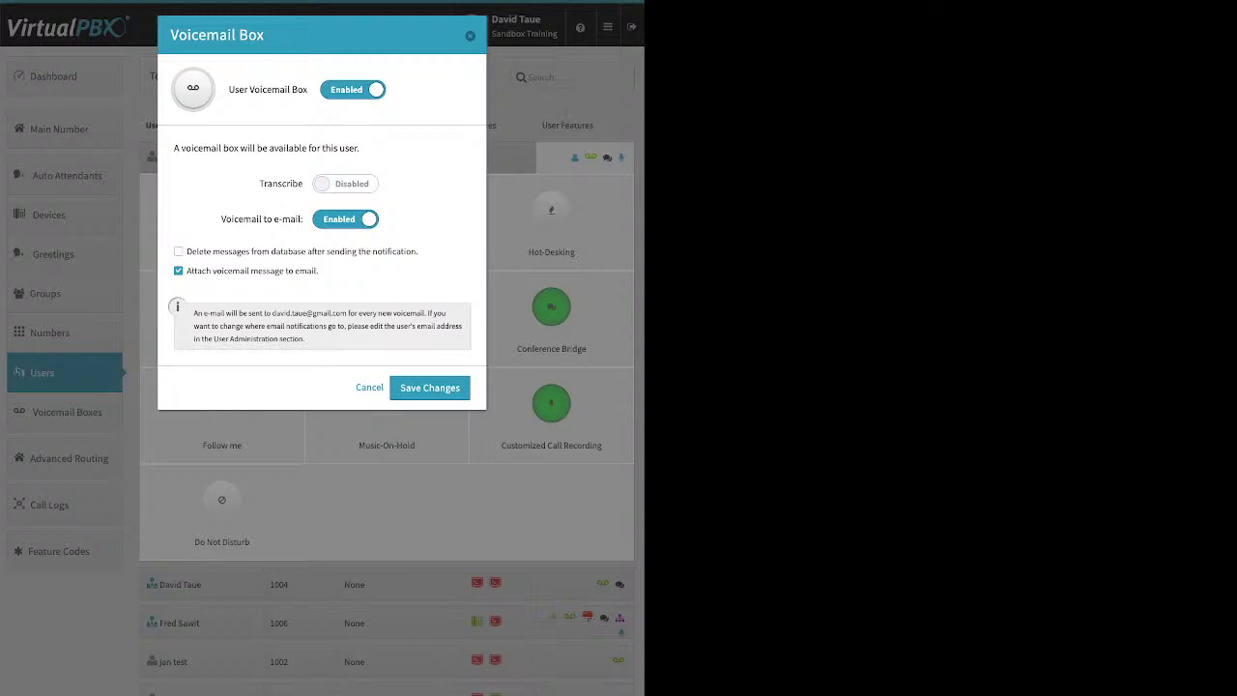
pyautogui.moveTo(187, 251); pyautogui.dragTo(414, 252)
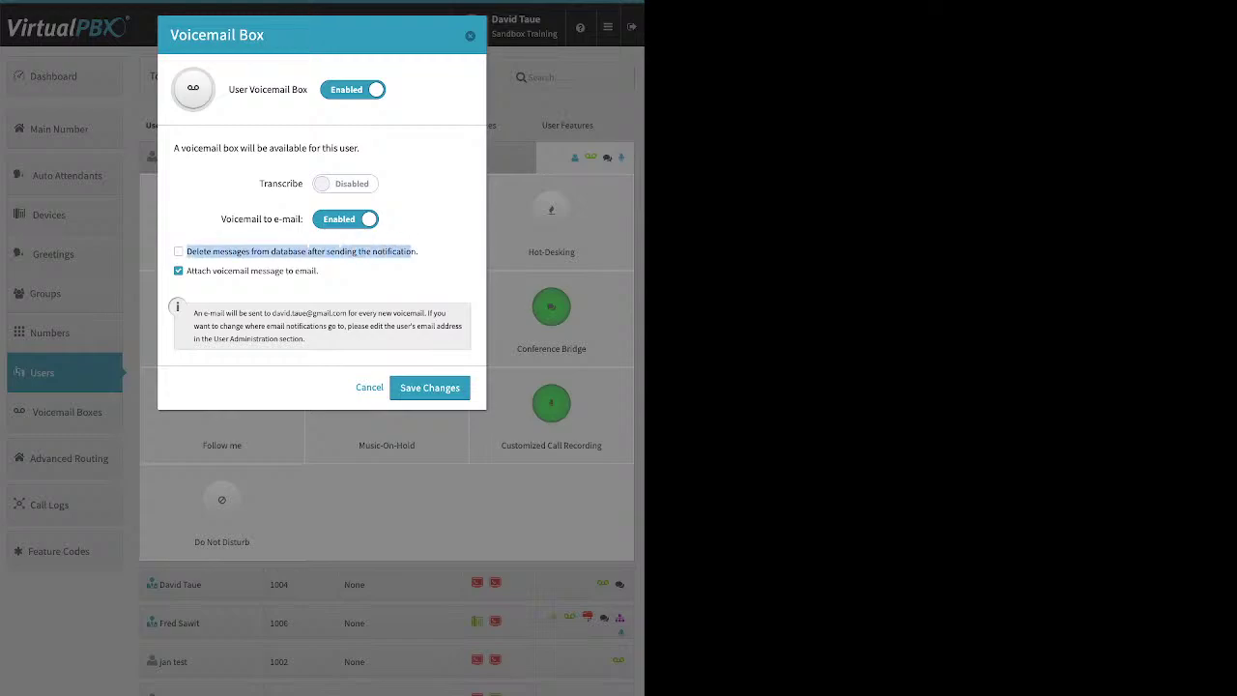
pyautogui.click(415, 253)
pyautogui.moveTo(259, 184); pyautogui.dragTo(303, 184)
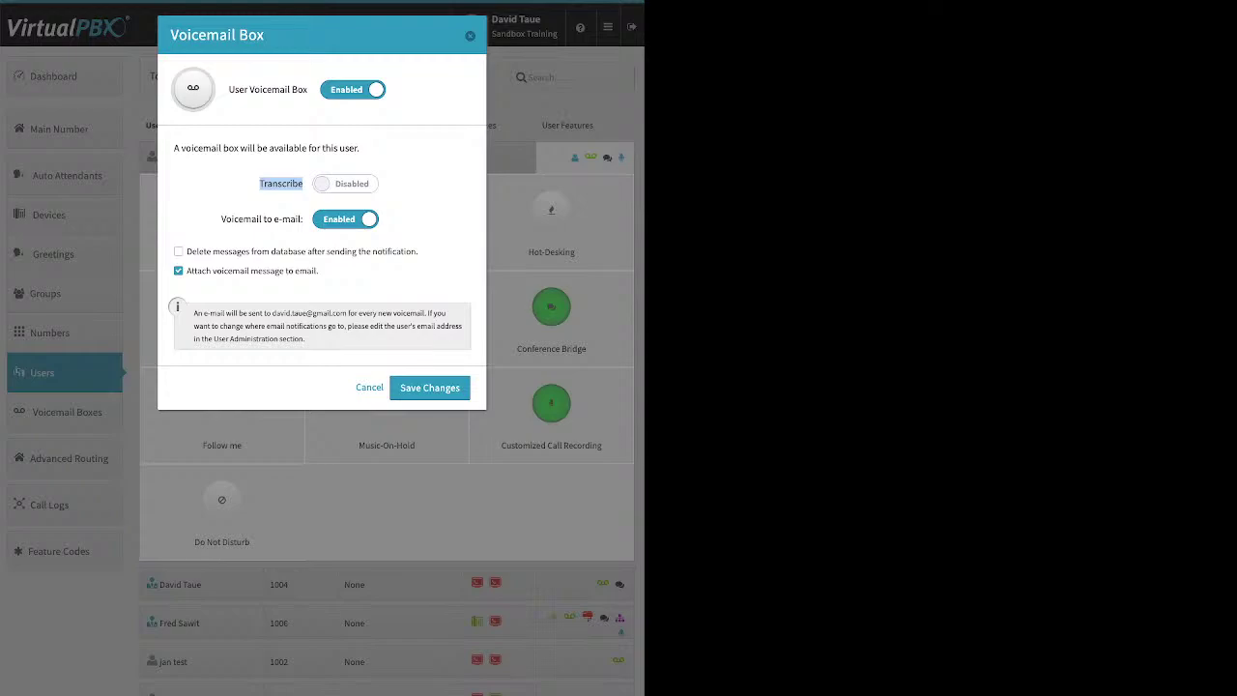
pyautogui.click(281, 183)
pyautogui.click(470, 36)
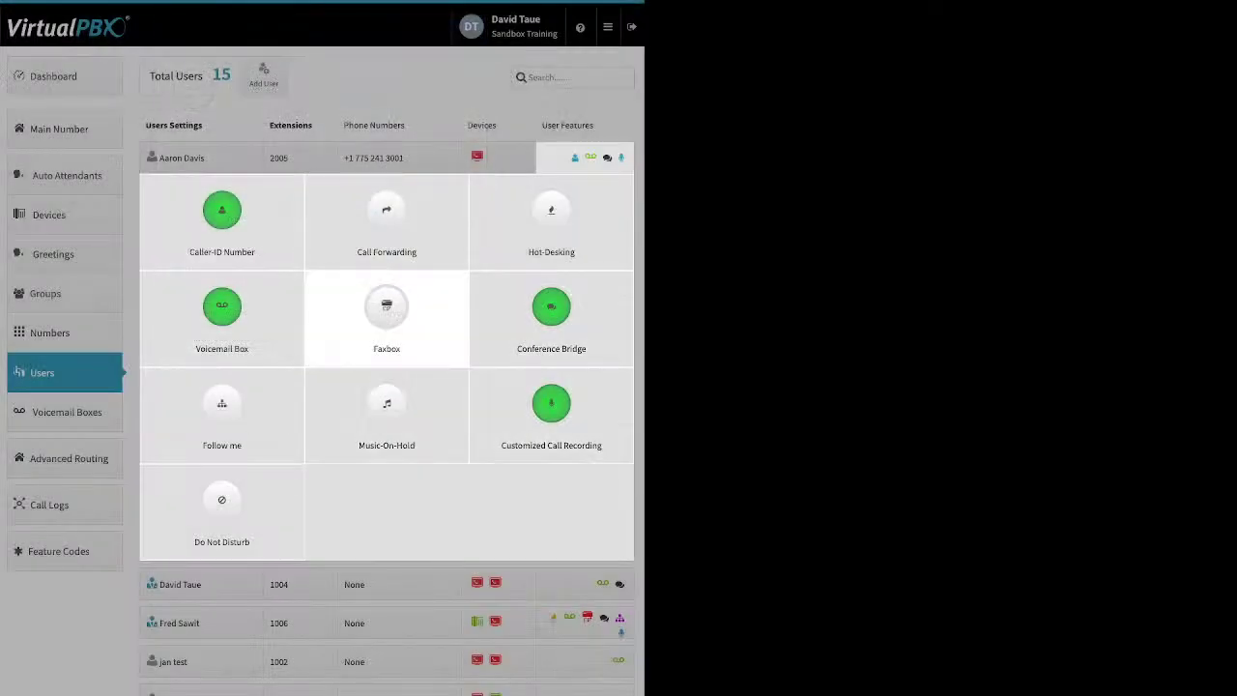
# Step: Enable extension 2005's Faxbox with a new extension 399 for incoming faxes and save
pyautogui.click(387, 308)
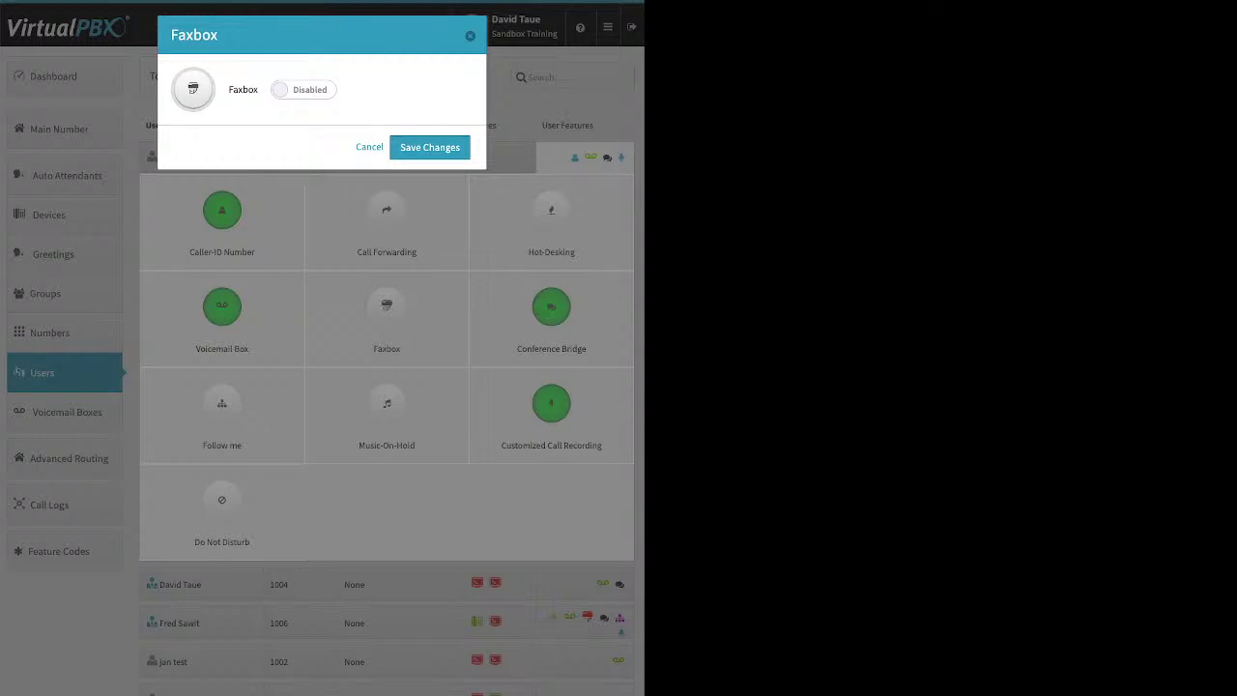
pyautogui.click(303, 89)
pyautogui.click(304, 185)
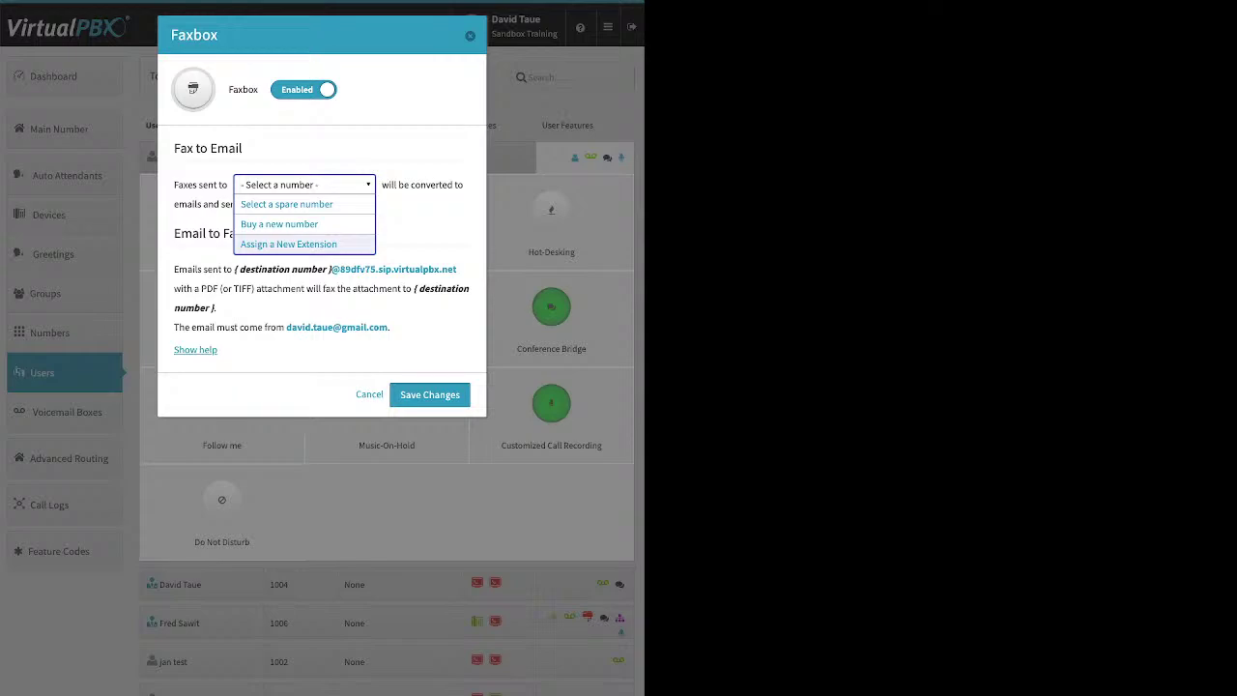
pyautogui.click(288, 244)
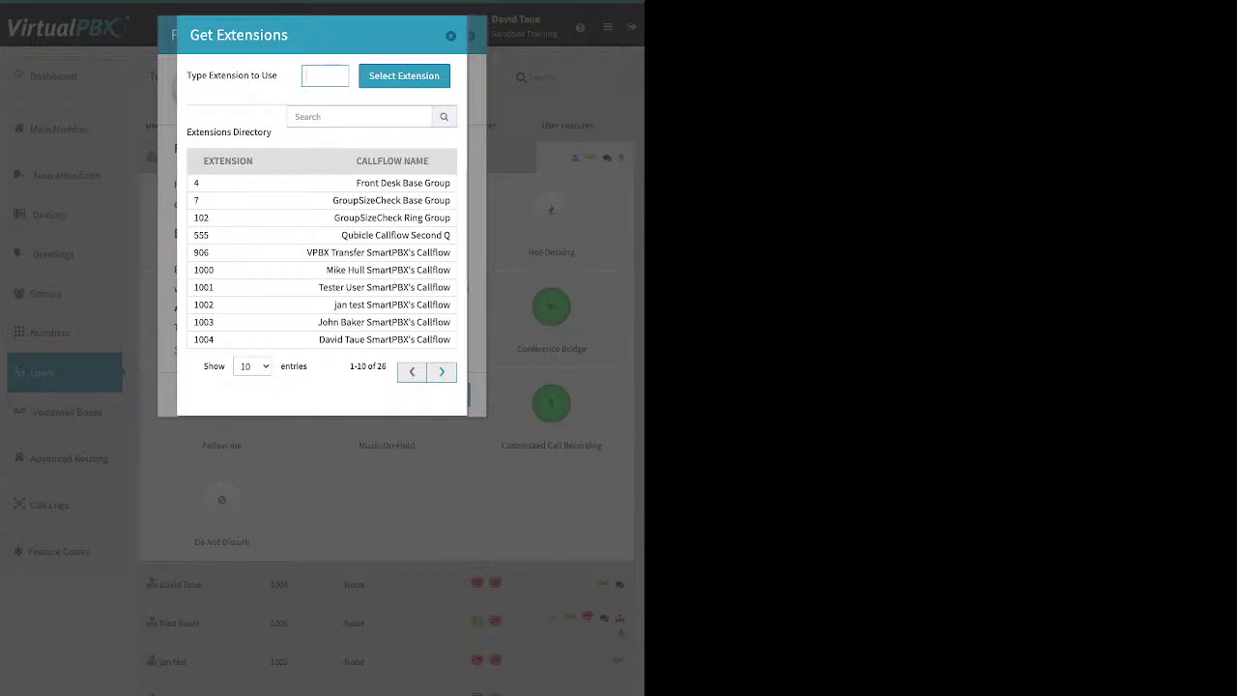
pyautogui.write('399')
pyautogui.press('Return')
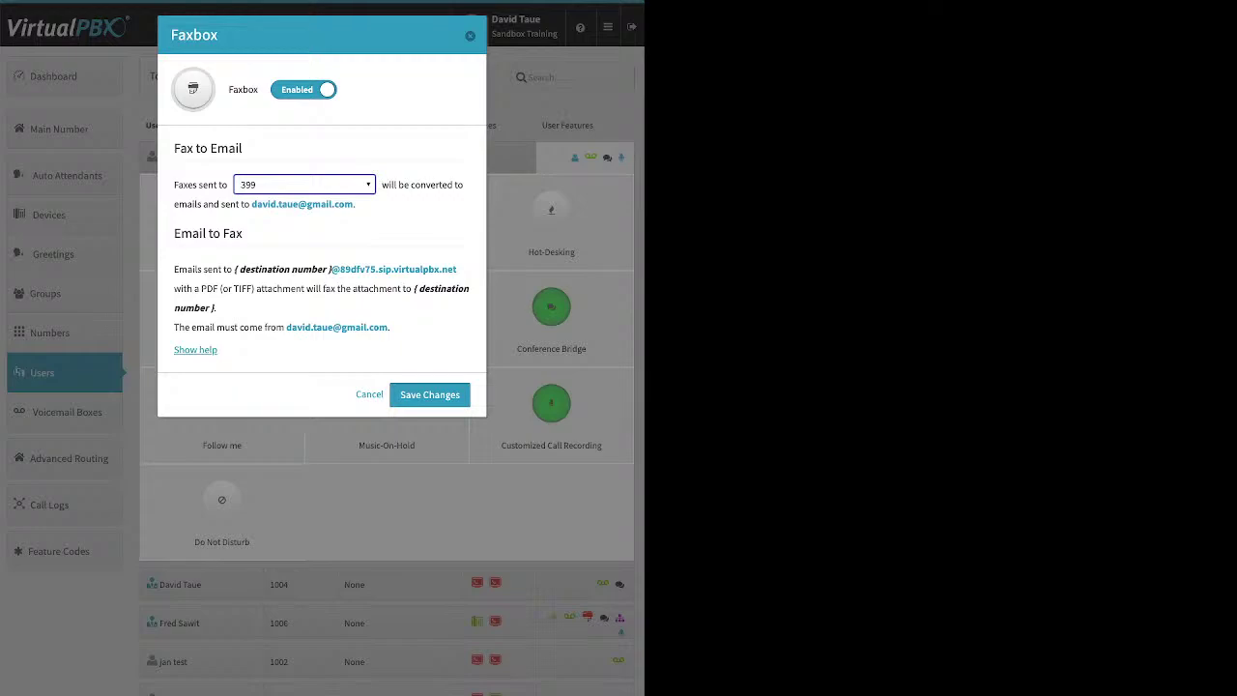
pyautogui.click(429, 395)
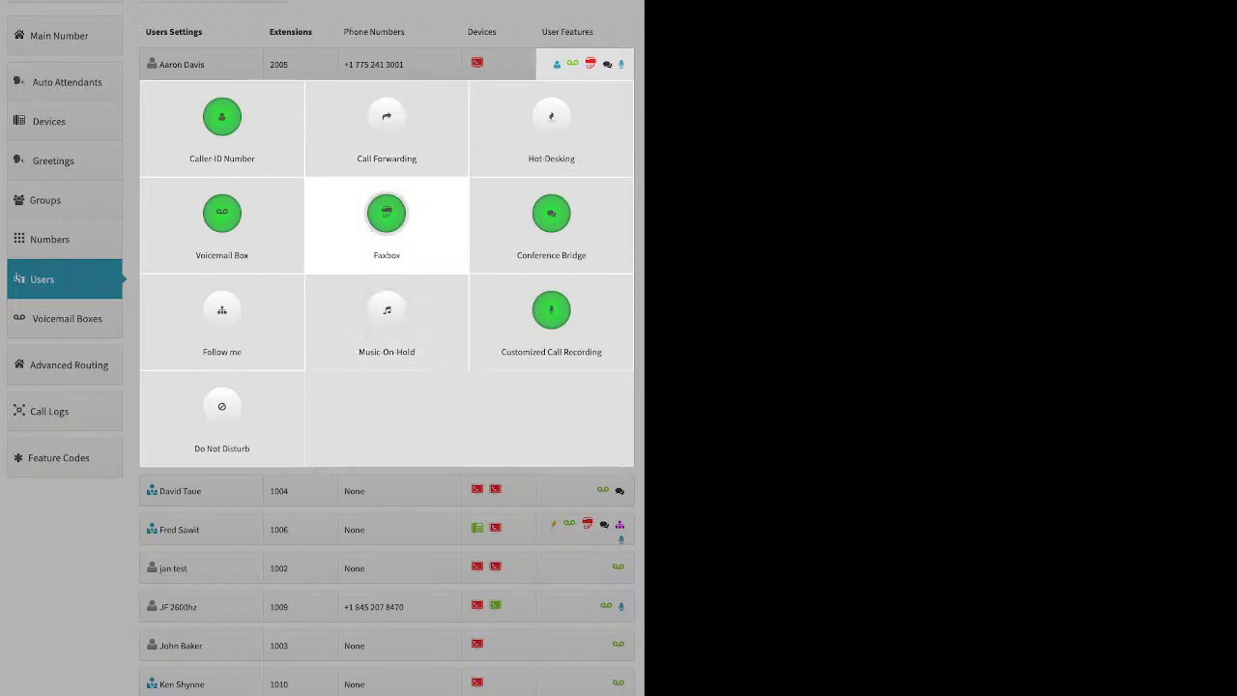
# Step: Review the saved faxbox settings, close them, and expand extension 2005's feature grid
pyautogui.click(387, 212)
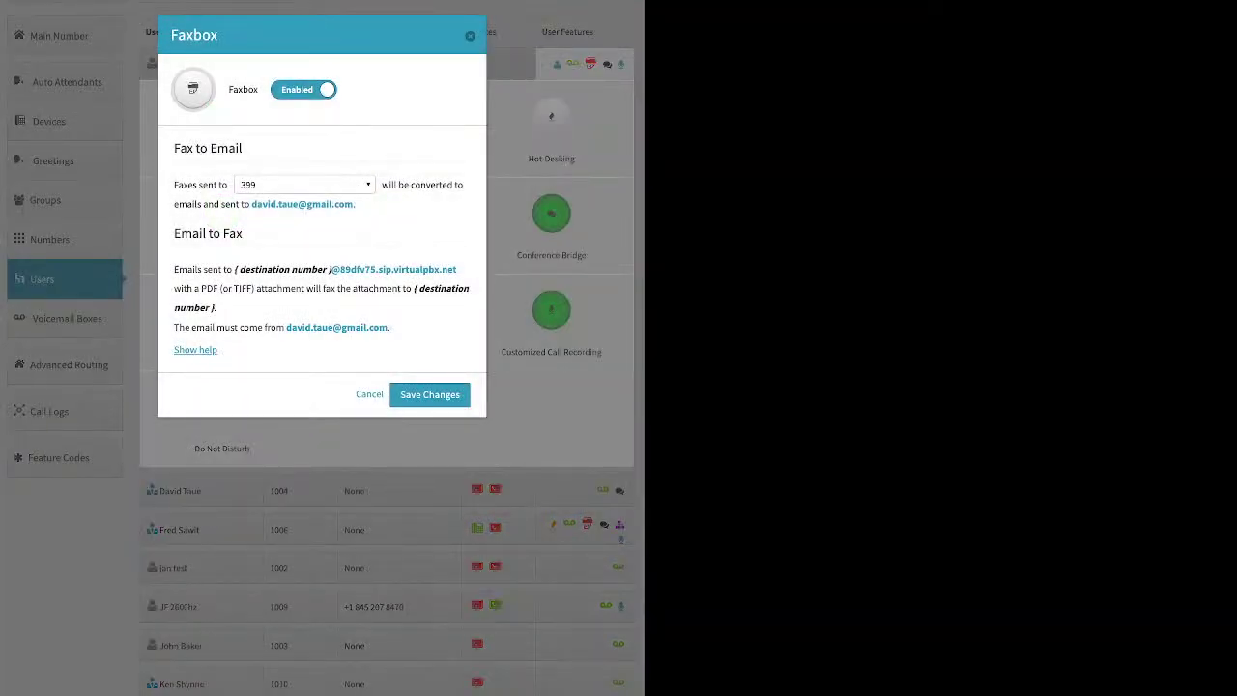
pyautogui.press('Escape')
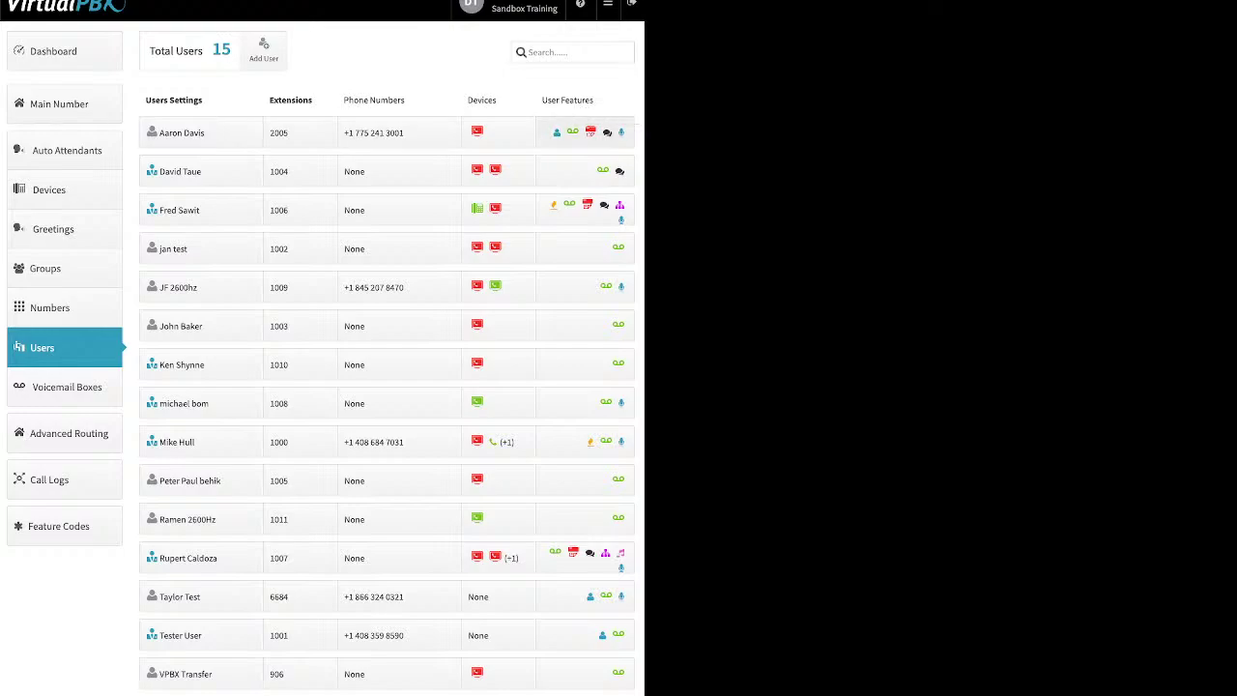
pyautogui.click(585, 132)
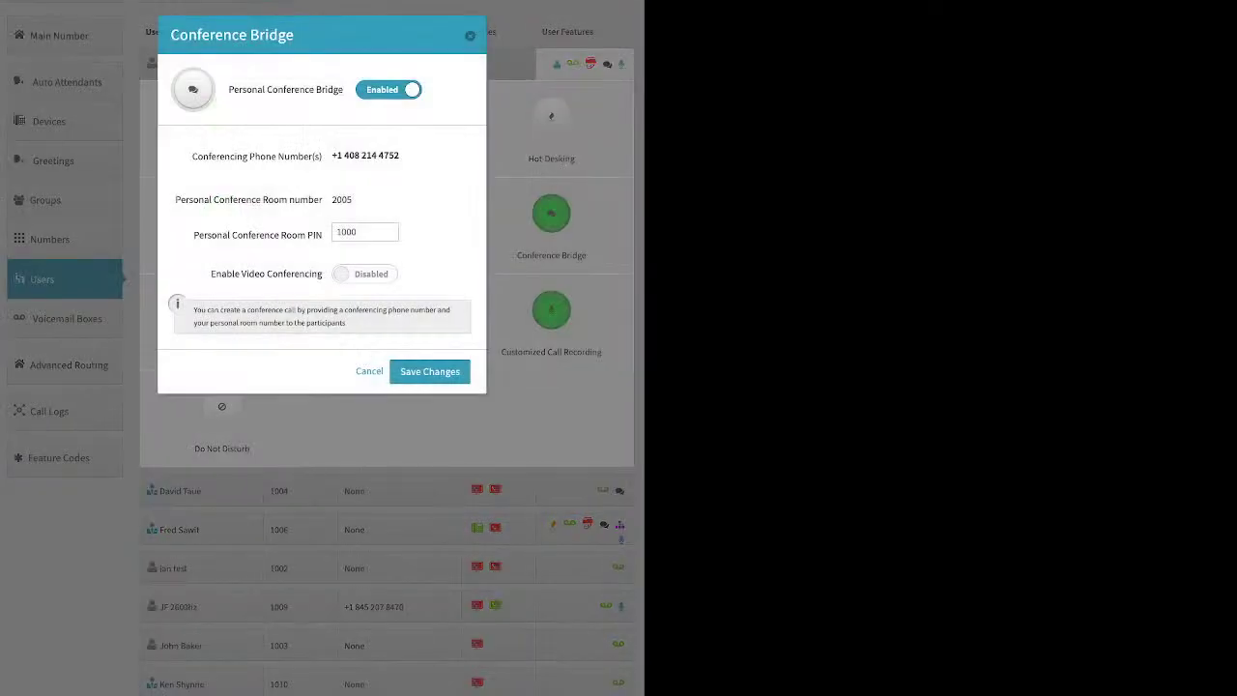
pyautogui.doubleClick(346, 232)
pyautogui.press('Escape')
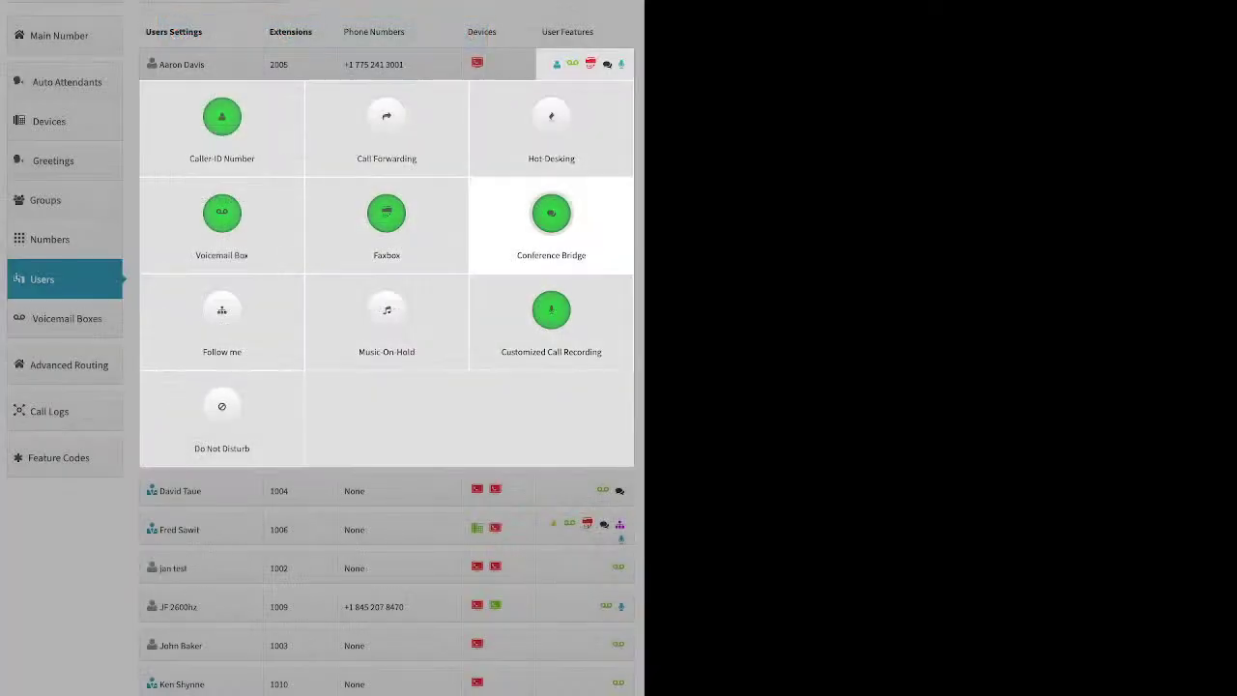
pyautogui.click(585, 65)
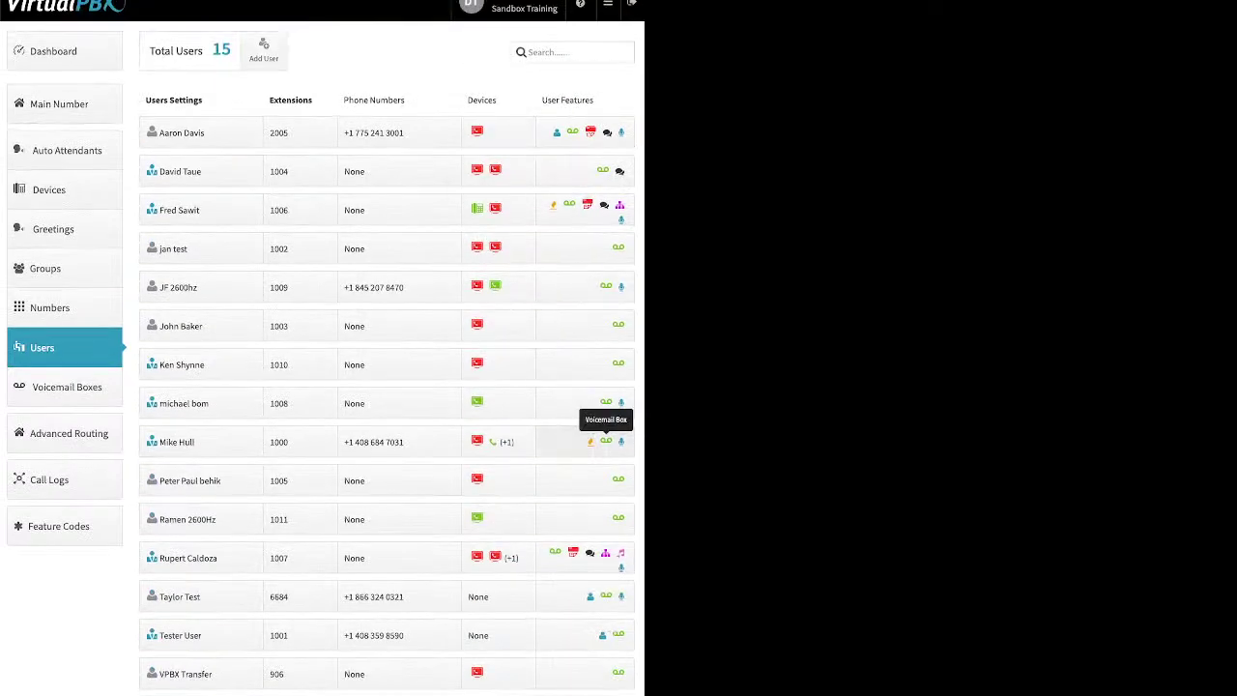
# Step: Turn on Follow me for extension 1000 with MH Cell, MH Web and MH T21P ringing
pyautogui.click(605, 441)
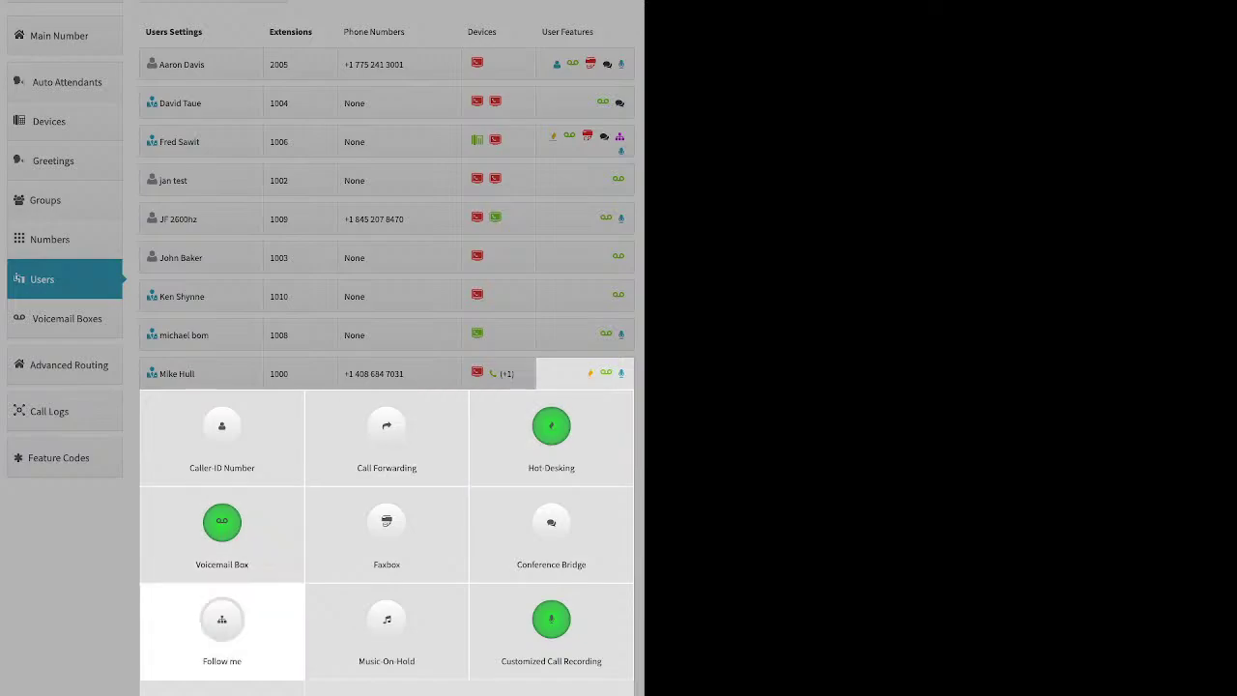
pyautogui.click(221, 623)
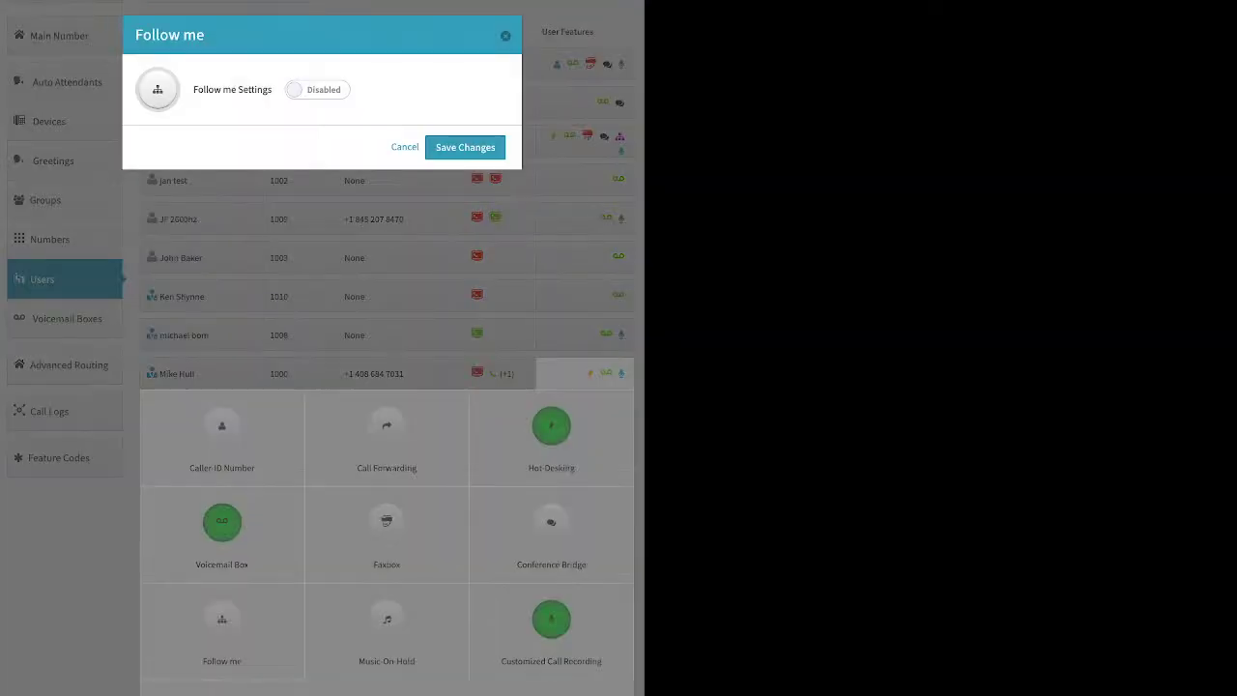
pyautogui.click(317, 90)
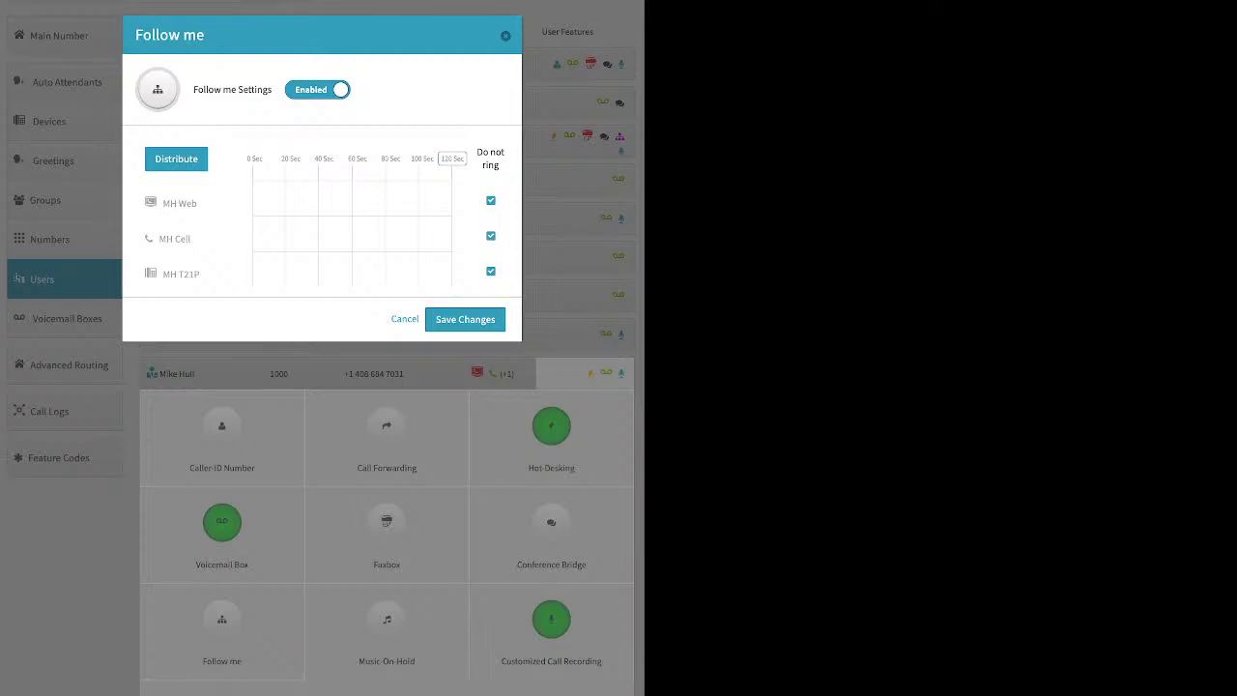
pyautogui.click(491, 236)
pyautogui.click(491, 201)
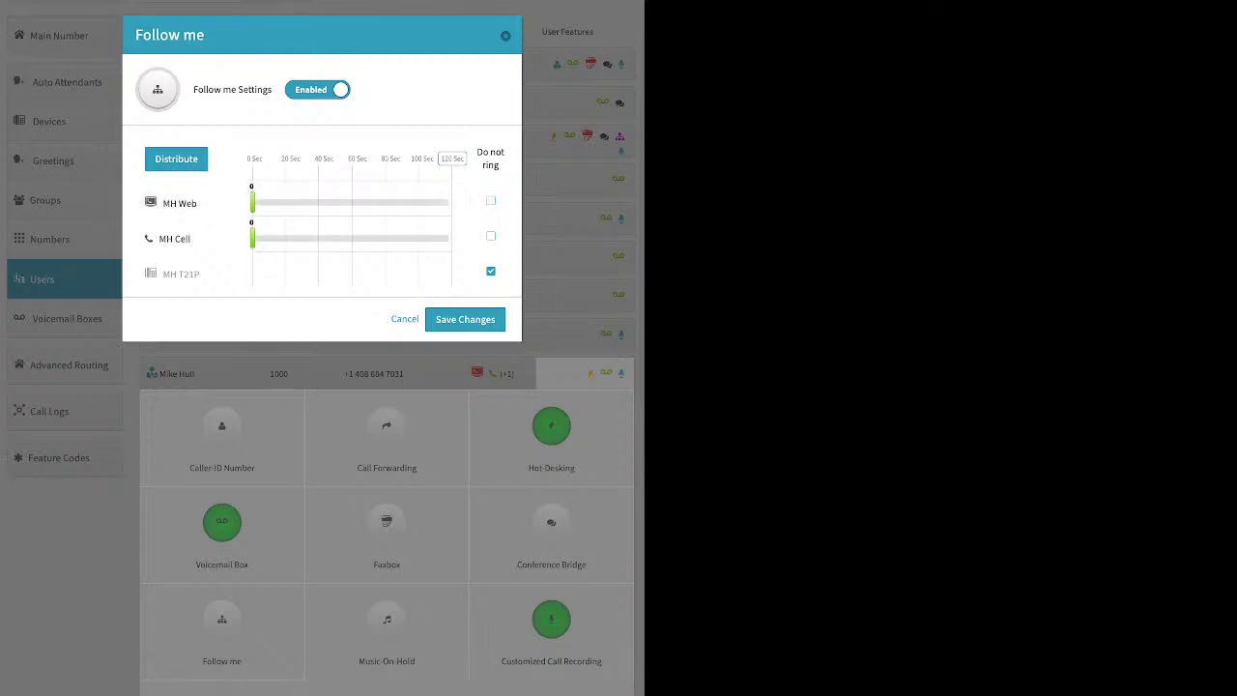
pyautogui.click(491, 271)
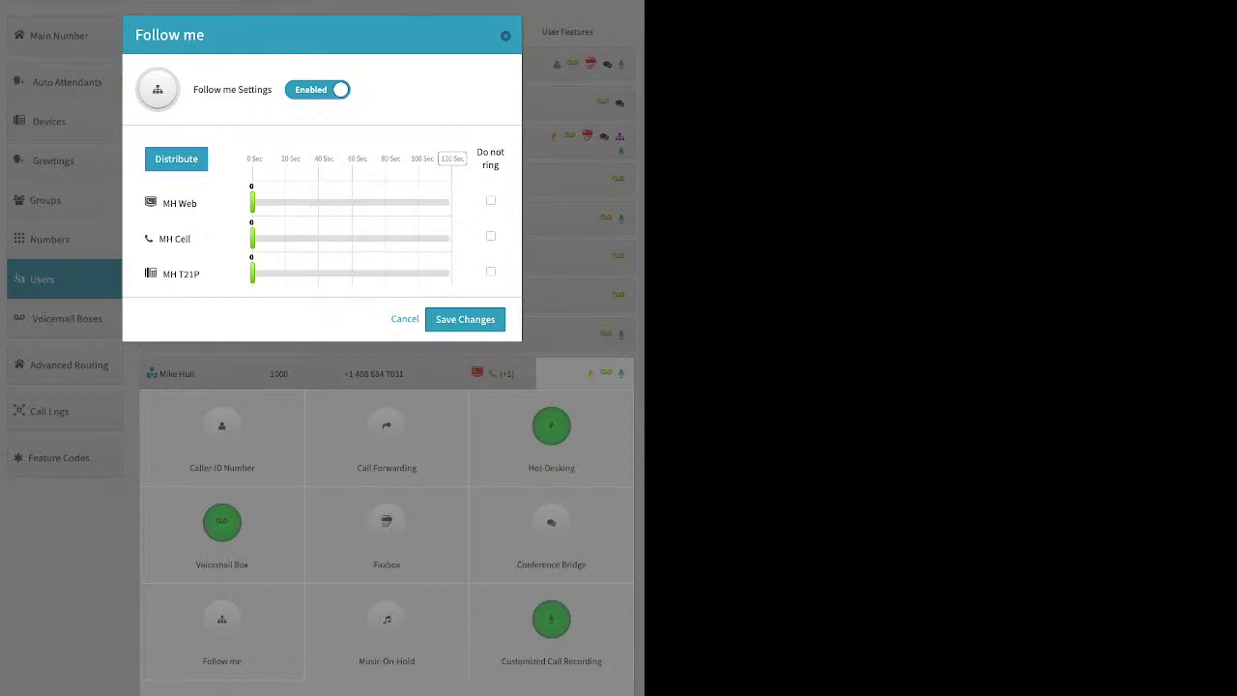
# Step: Move MH T21P to the top and make all three devices ring from 0 to 120 seconds
pyautogui.click(452, 158)
pyautogui.click(176, 159)
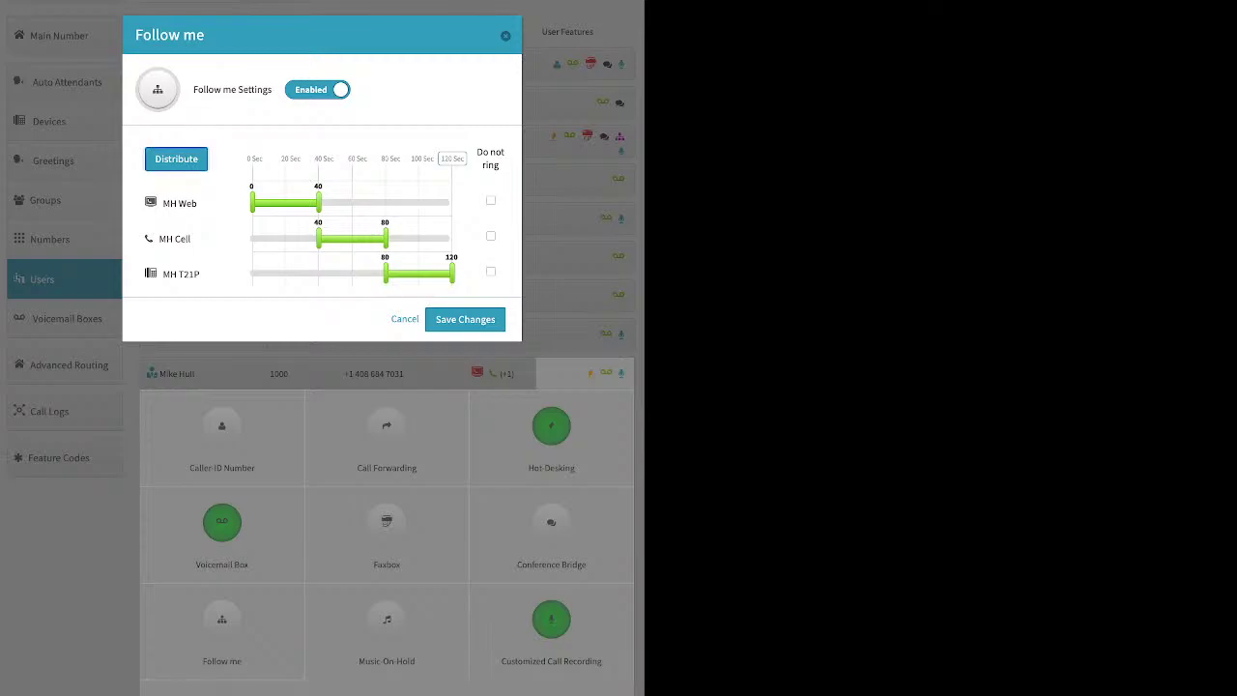
pyautogui.moveTo(181, 275); pyautogui.dragTo(188, 184)
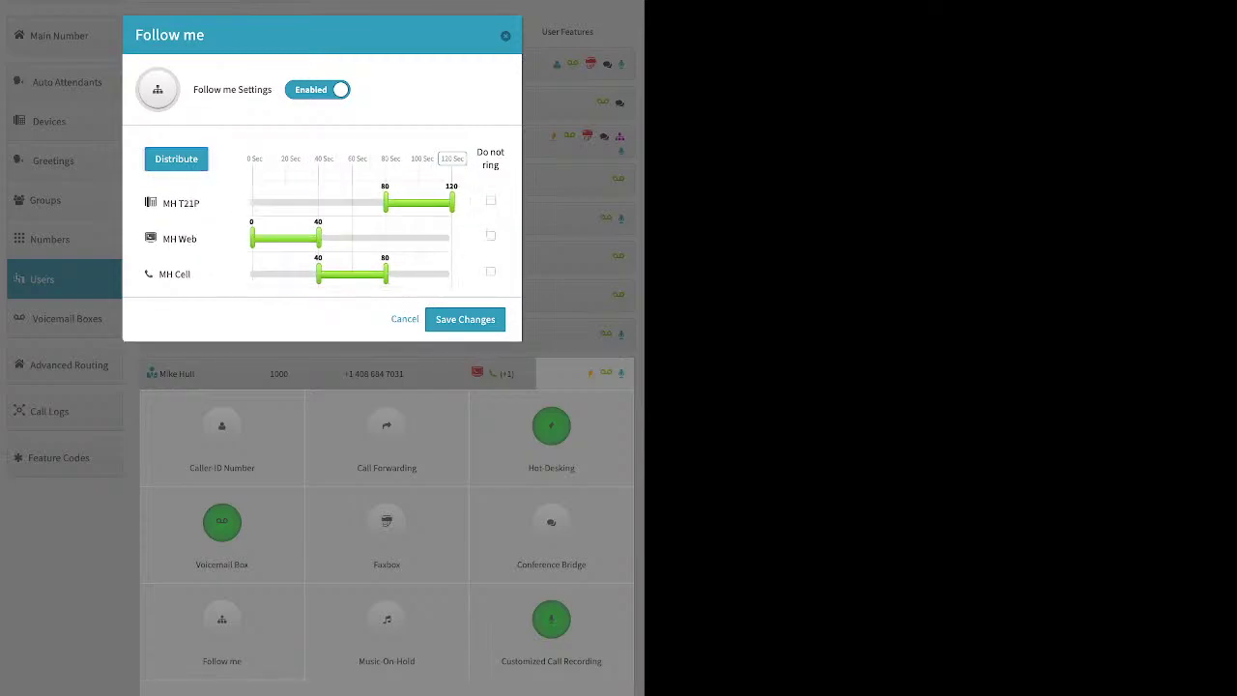
pyautogui.click(176, 159)
pyautogui.moveTo(318, 203); pyautogui.dragTo(451, 202)
pyautogui.moveTo(318, 238); pyautogui.dragTo(251, 237)
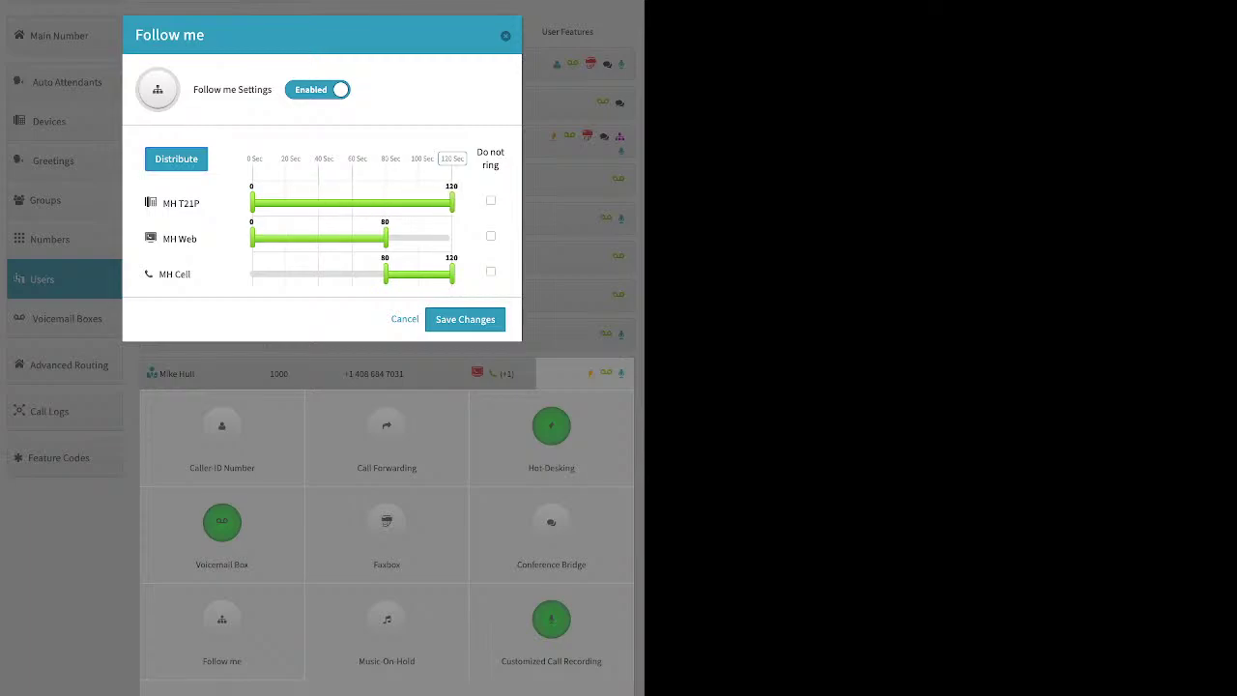
pyautogui.moveTo(386, 238); pyautogui.dragTo(451, 238)
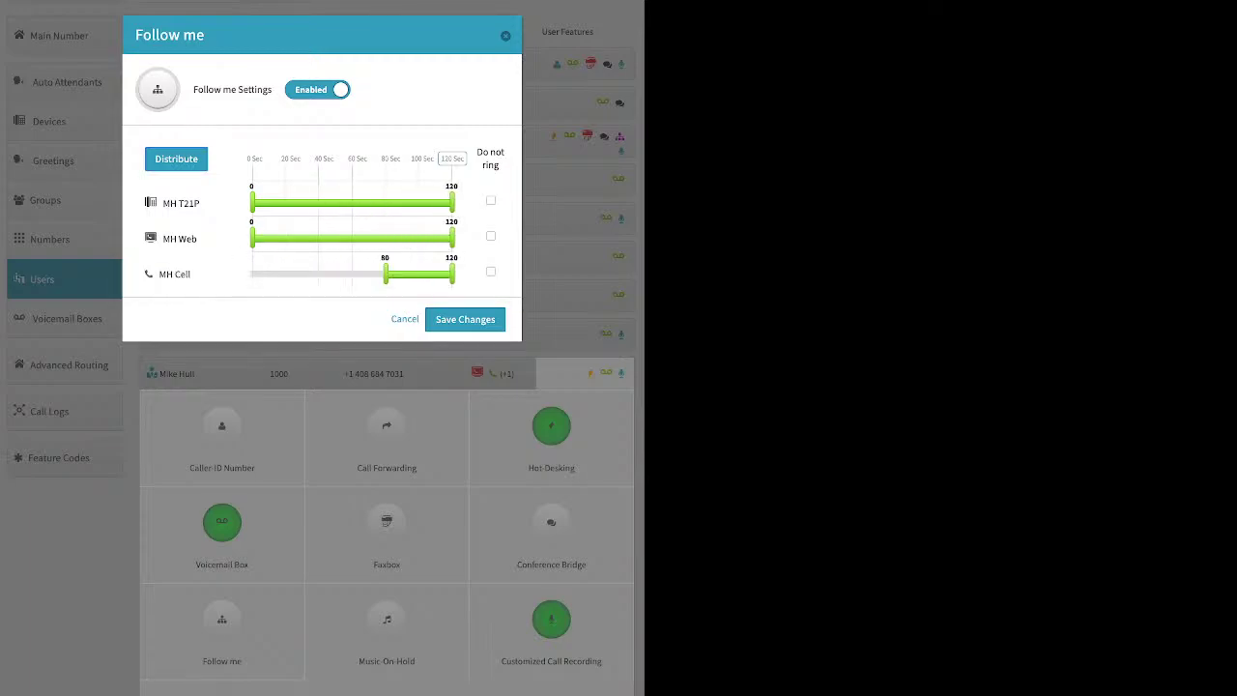
pyautogui.moveTo(386, 273); pyautogui.dragTo(251, 274)
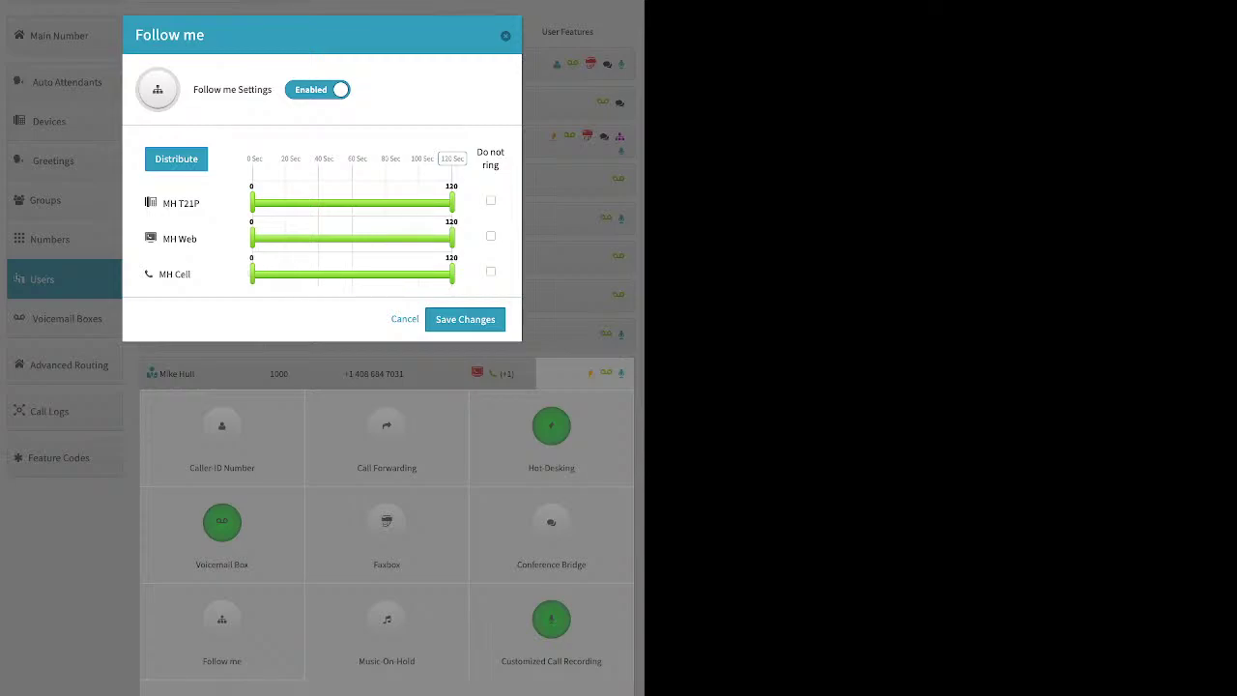
pyautogui.click(465, 319)
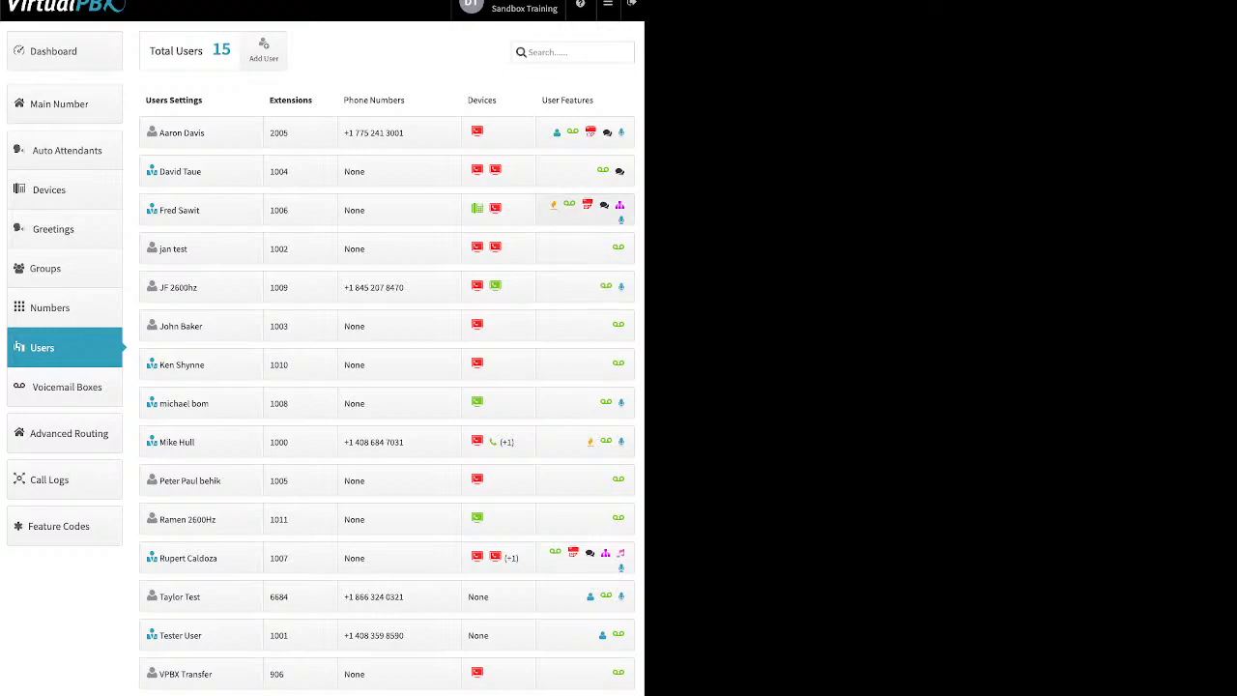
# Step: Show extension 1006's features and toggle Music-On-Hold, then cancel so it stays off
pyautogui.click(585, 210)
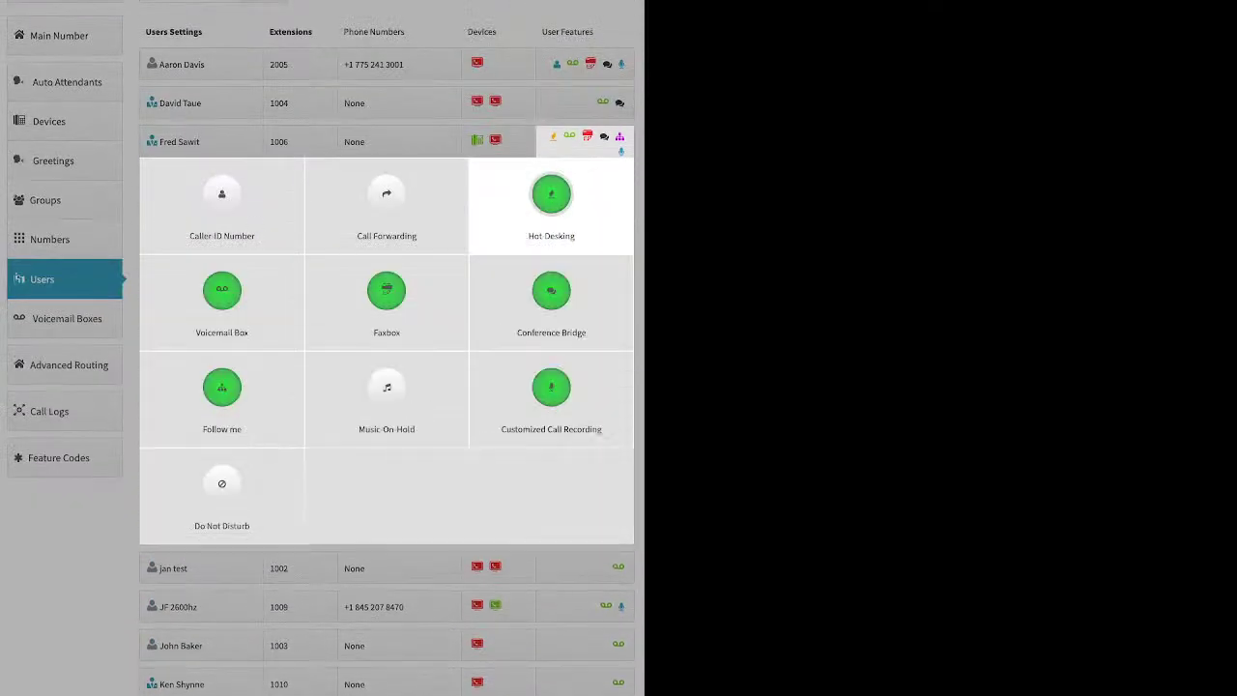
pyautogui.click(386, 392)
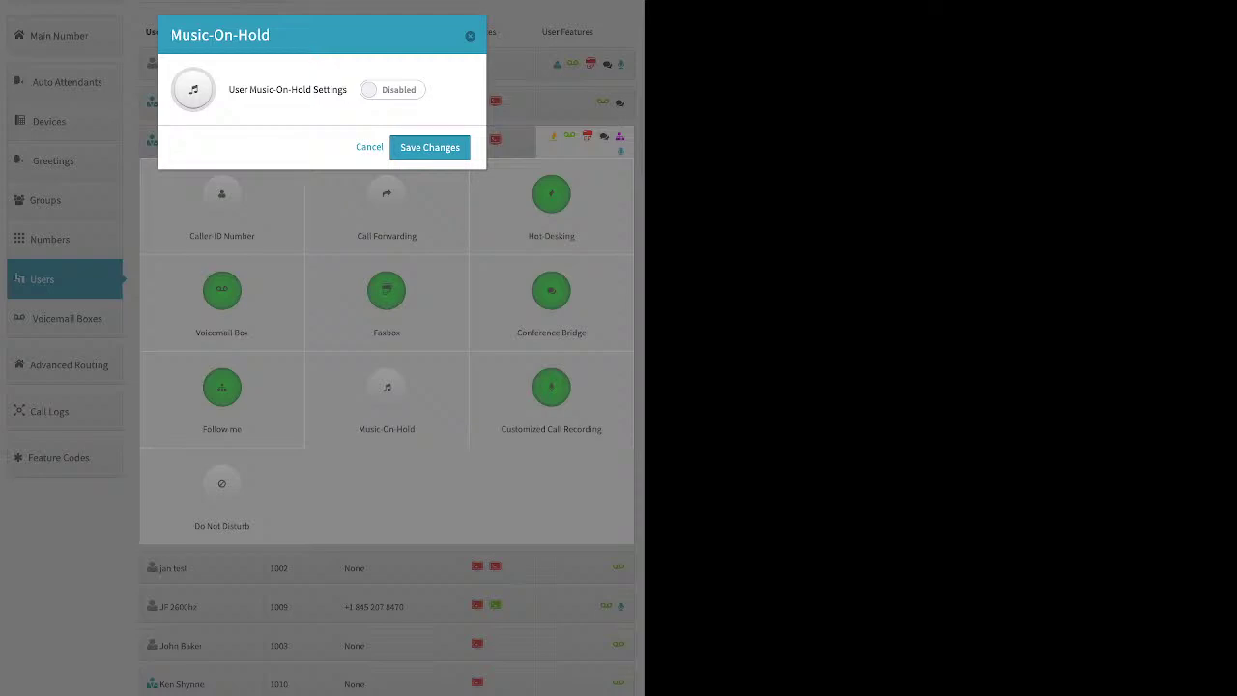
pyautogui.click(391, 89)
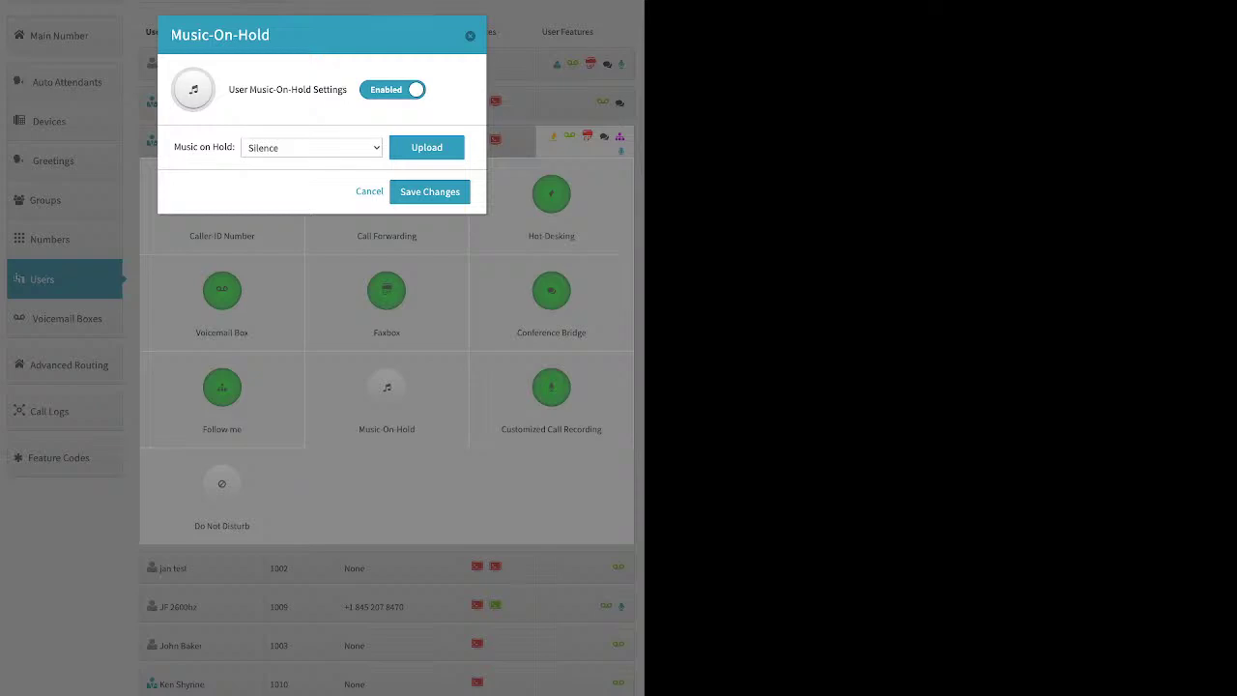
pyautogui.click(469, 35)
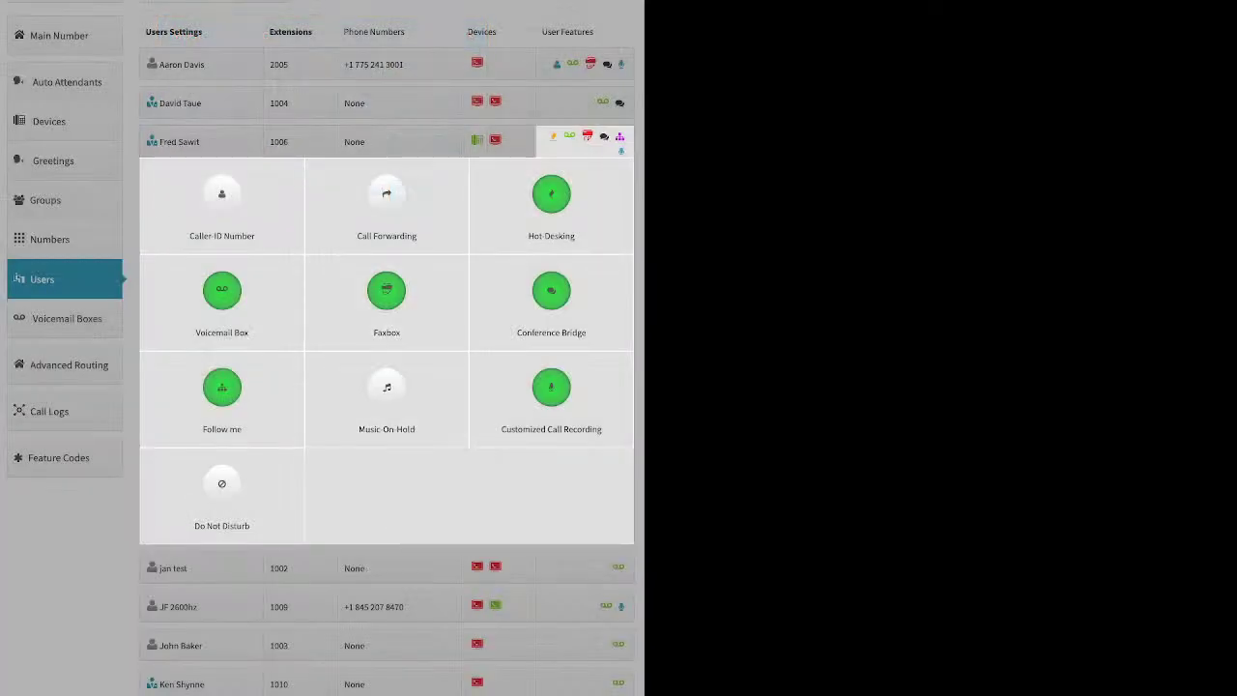
# Step: Turn recording On in mp3 for all four rows: inbound and outbound, internal and external
pyautogui.click(551, 391)
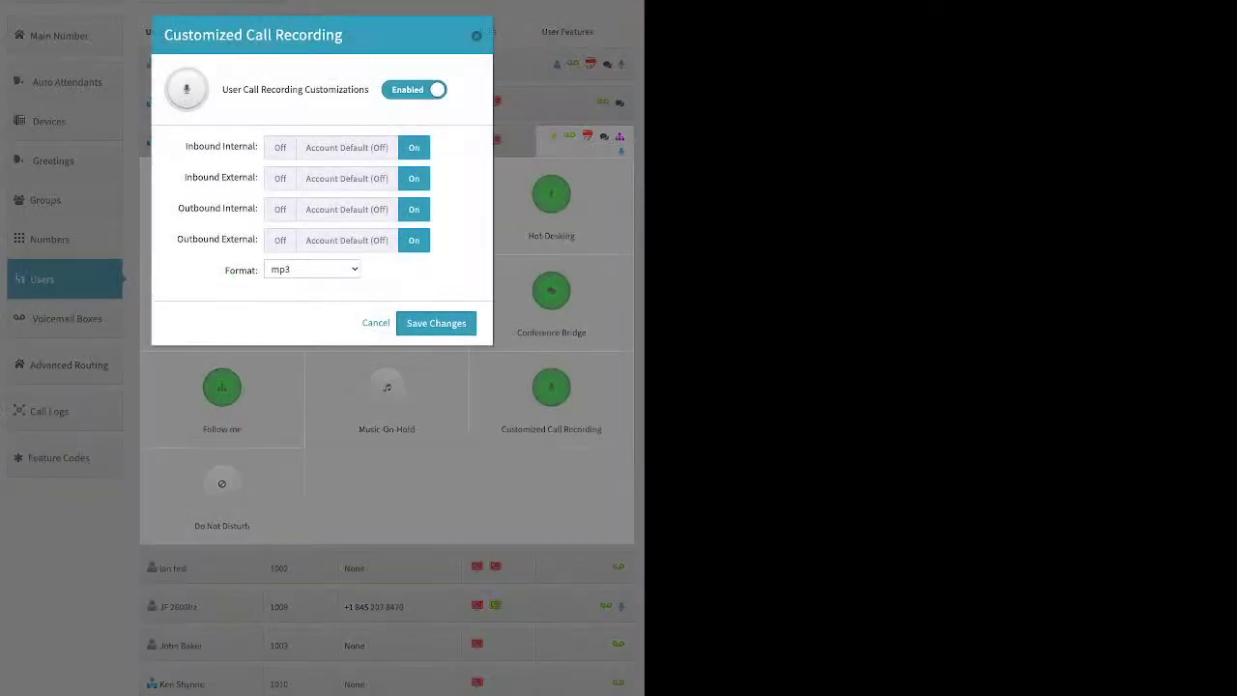
pyautogui.click(347, 148)
pyautogui.click(347, 179)
pyautogui.click(347, 209)
pyautogui.click(347, 241)
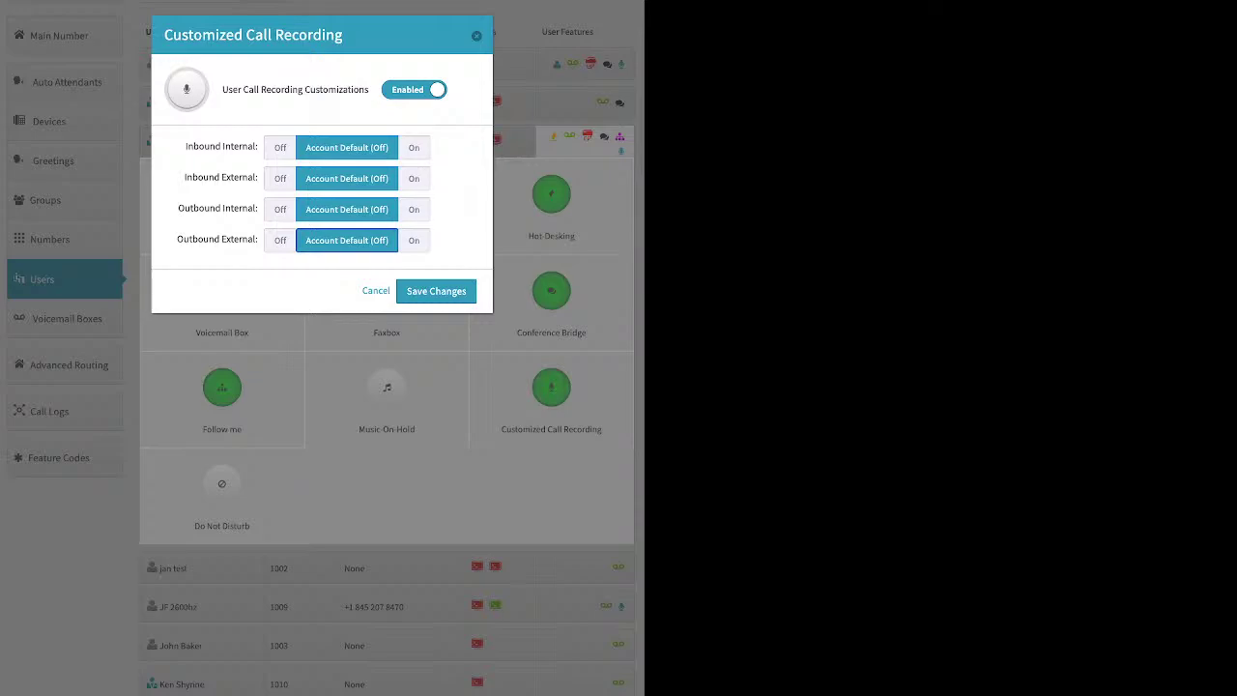
pyautogui.click(414, 147)
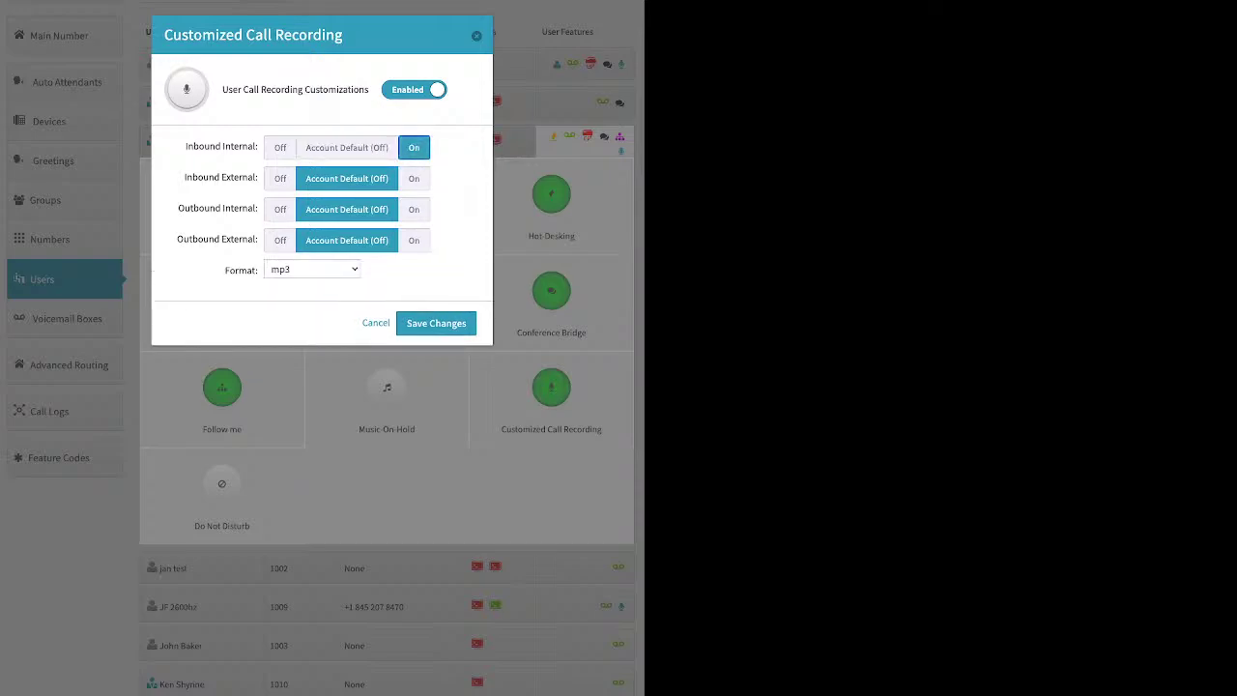
pyautogui.click(413, 178)
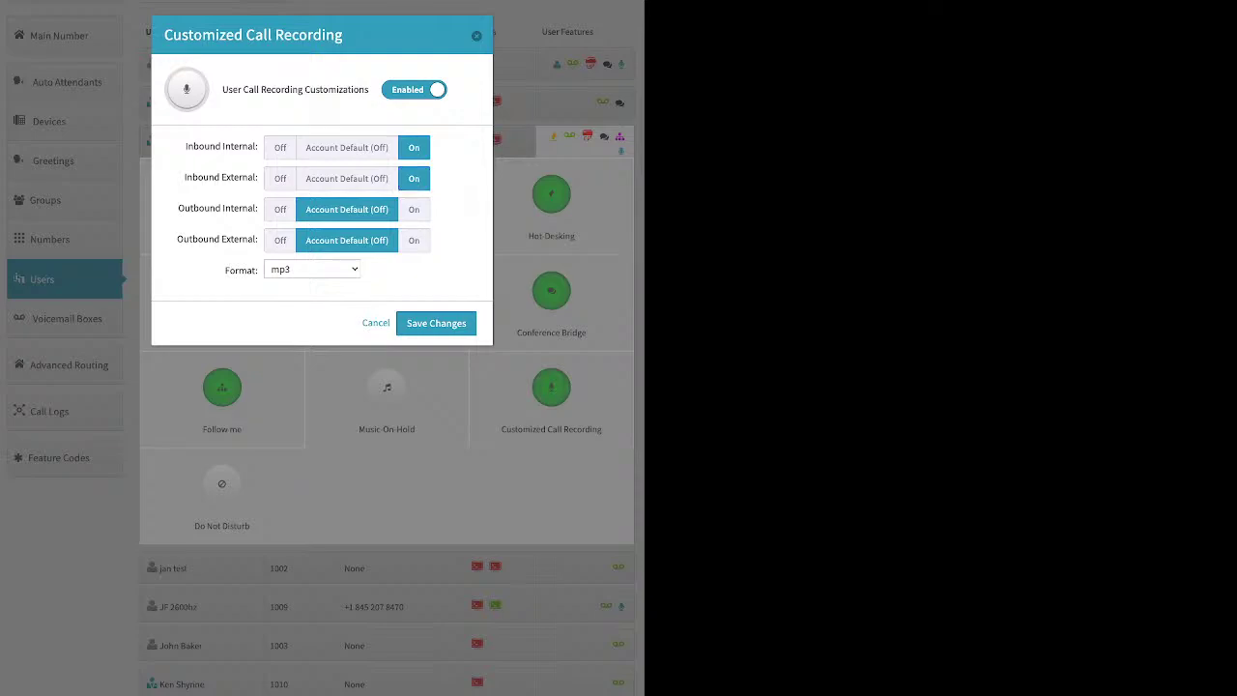
pyautogui.click(413, 209)
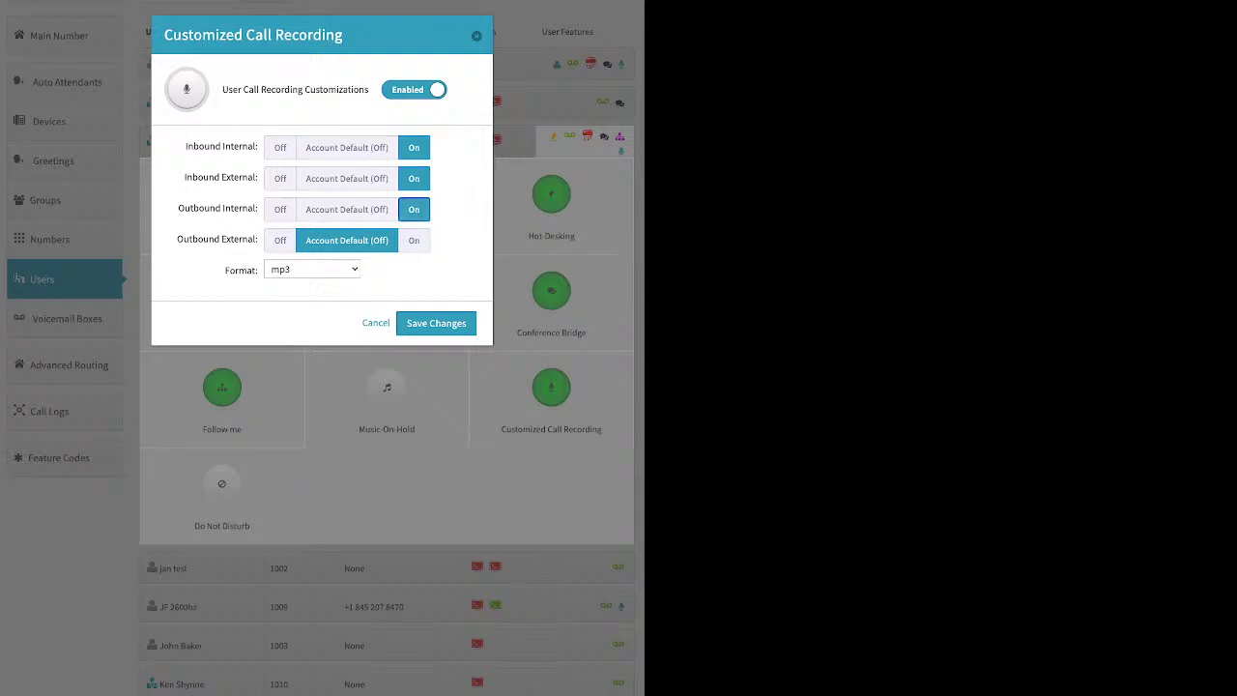
pyautogui.click(413, 240)
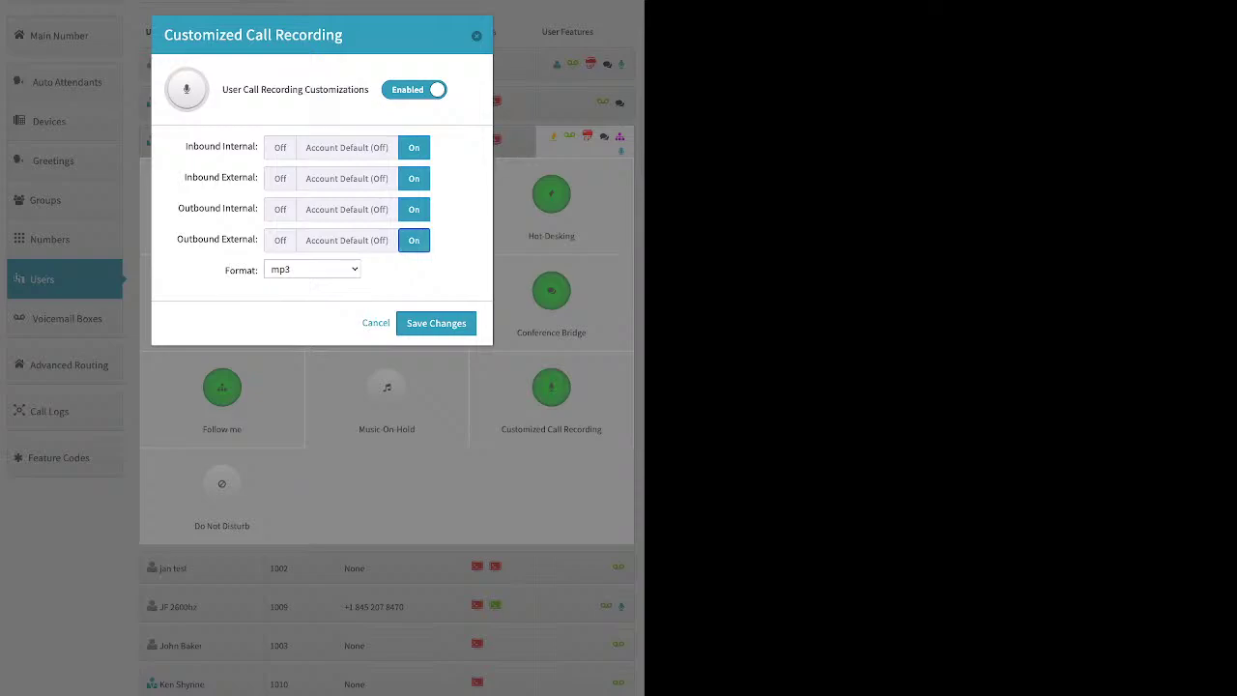
pyautogui.click(435, 323)
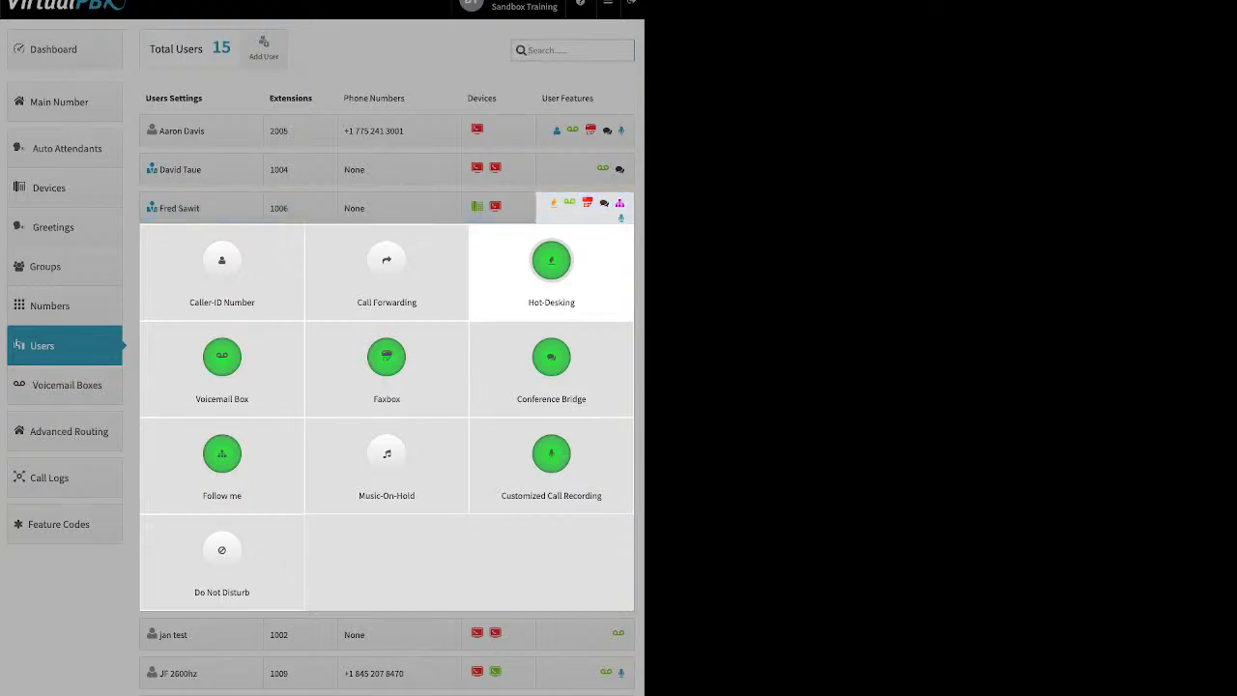
# Step: Switch Do Not Disturb to Enabled for extension 1006, save, and collapse the feature panel
pyautogui.click(221, 556)
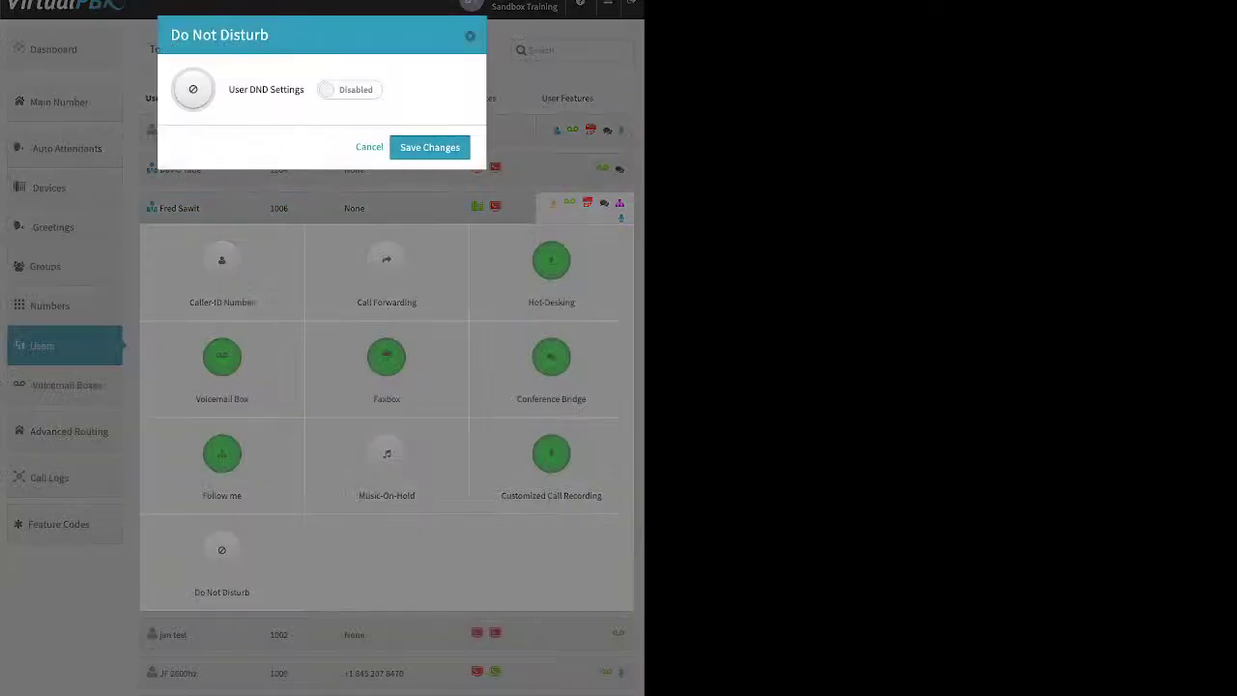
pyautogui.click(350, 89)
pyautogui.click(430, 147)
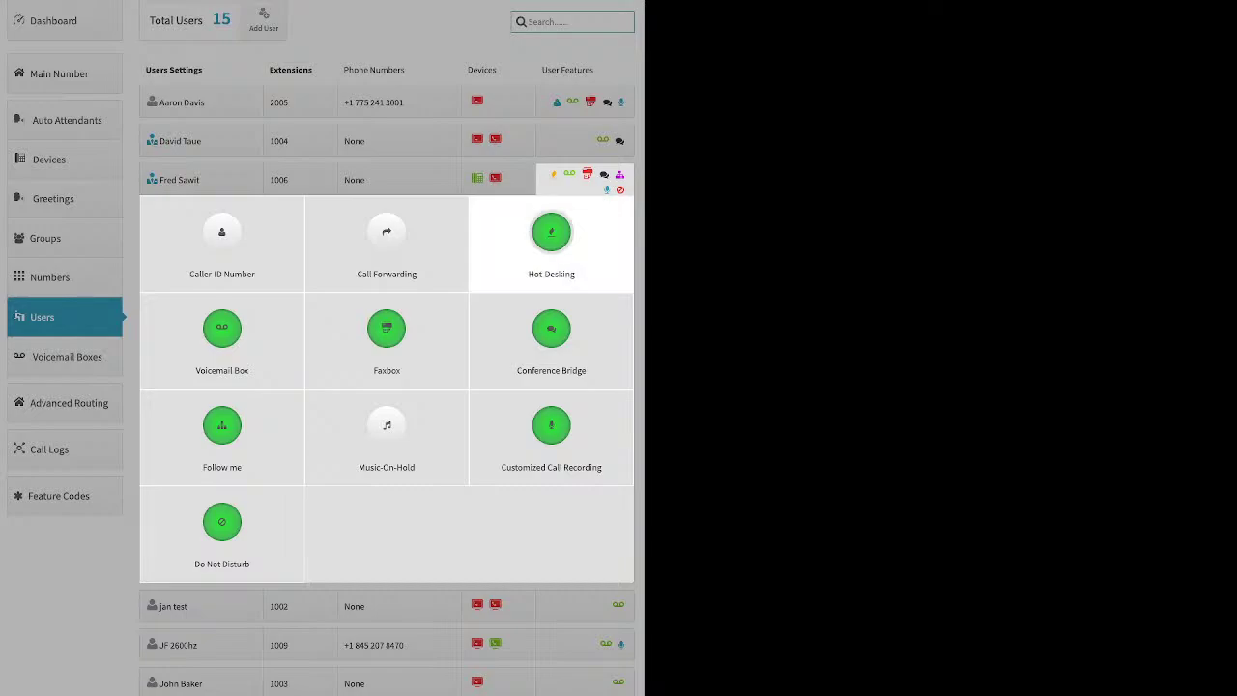
pyautogui.click(554, 176)
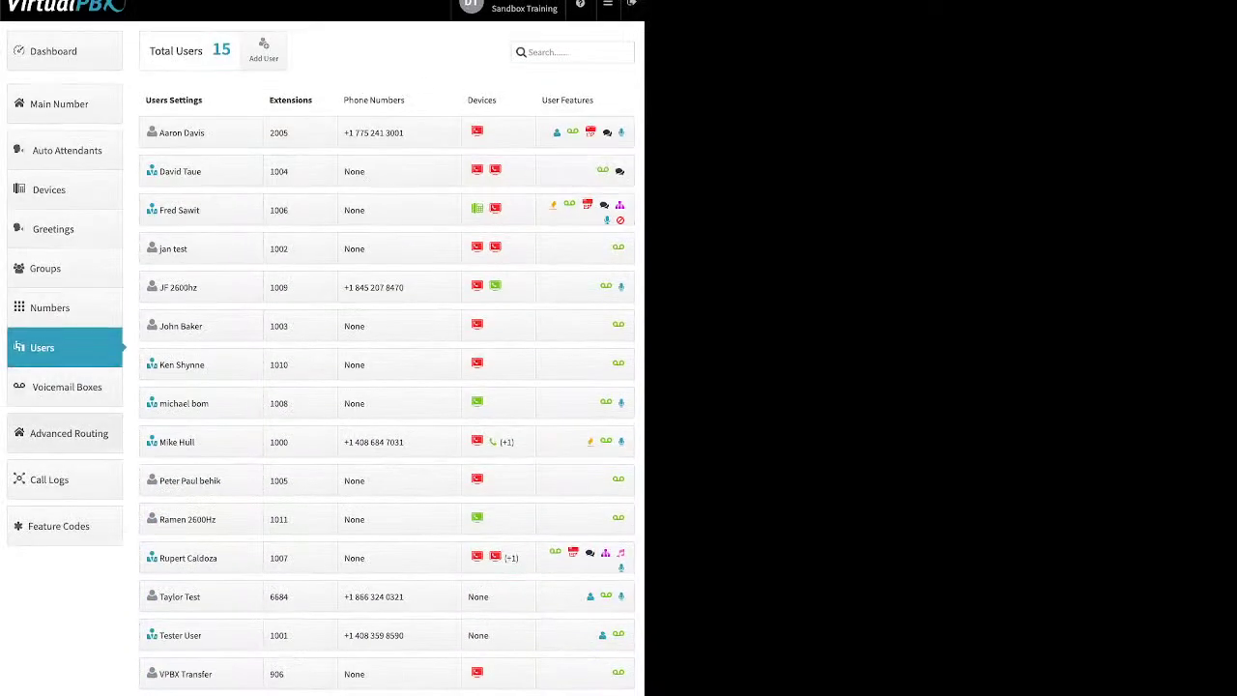
pyautogui.click(68, 433)
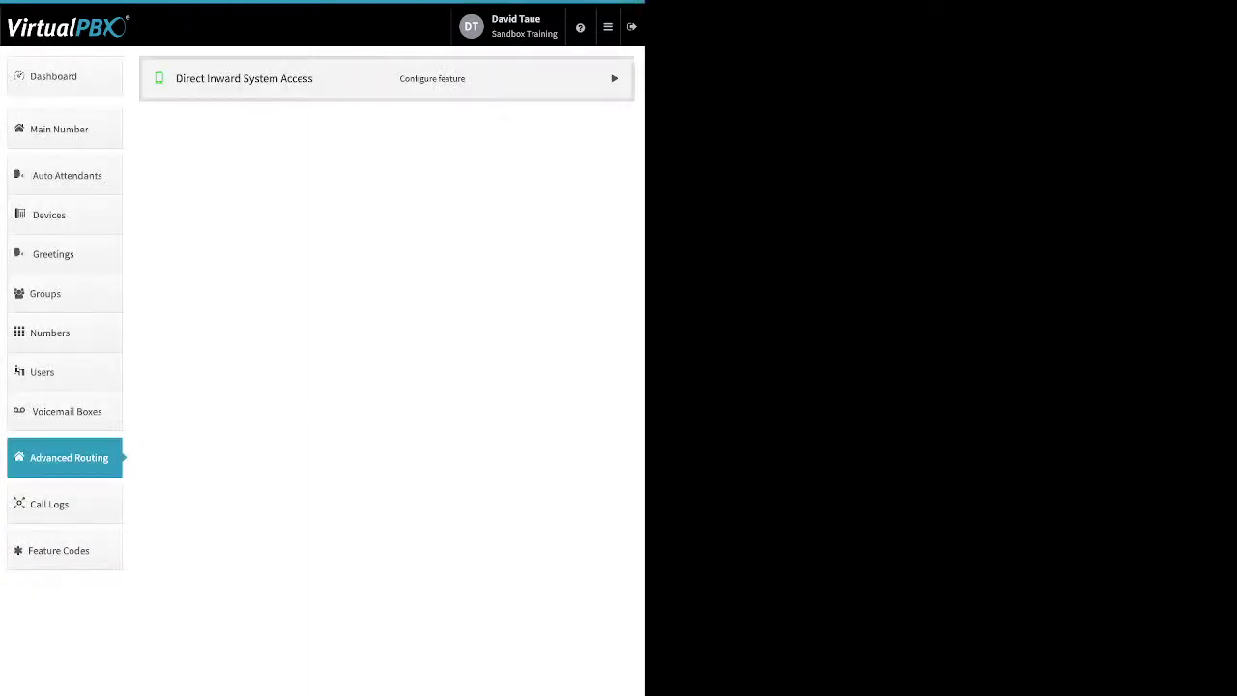
# Step: In Advanced Routing, enable DISA, set its access PIN, add extension 1012, and save
pyautogui.moveTo(314, 78); pyautogui.dragTo(189, 78)
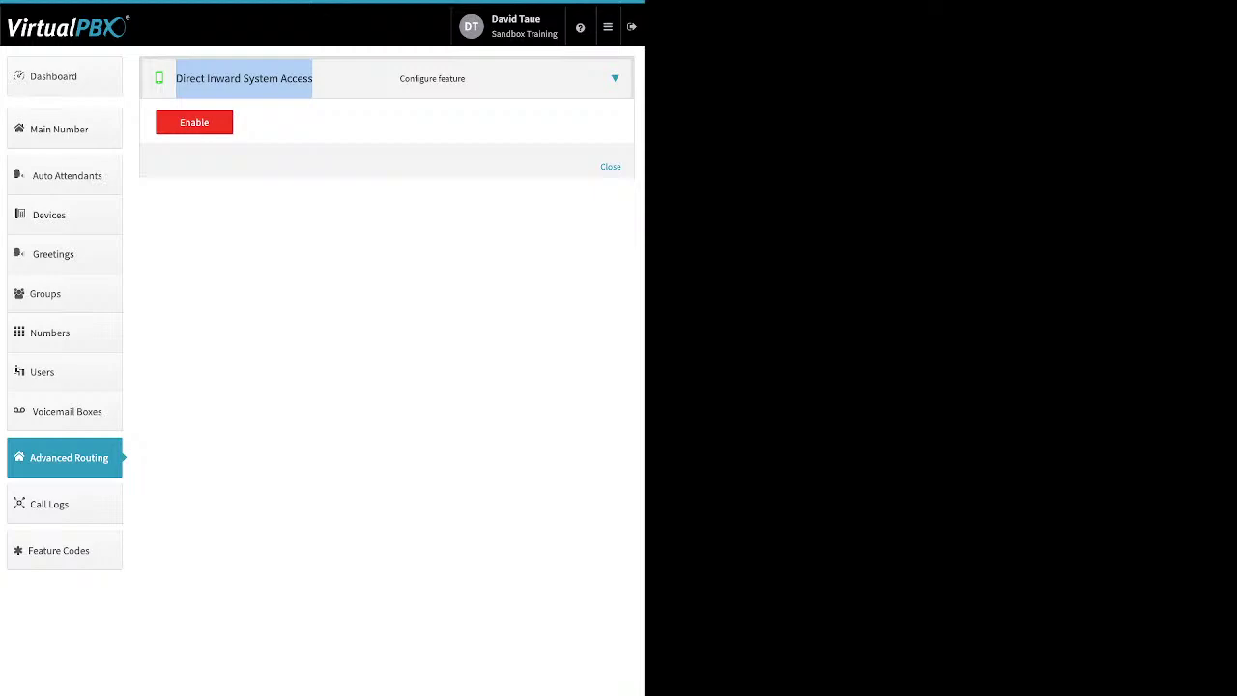
pyautogui.click(193, 122)
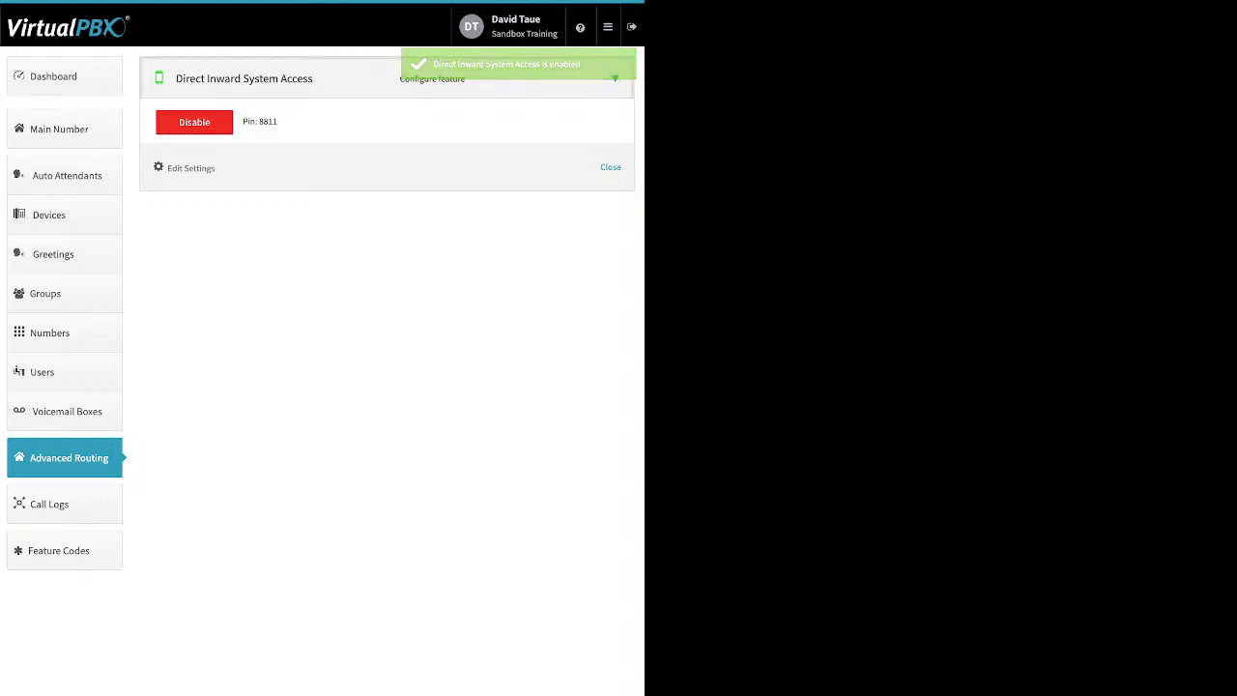
pyautogui.click(190, 168)
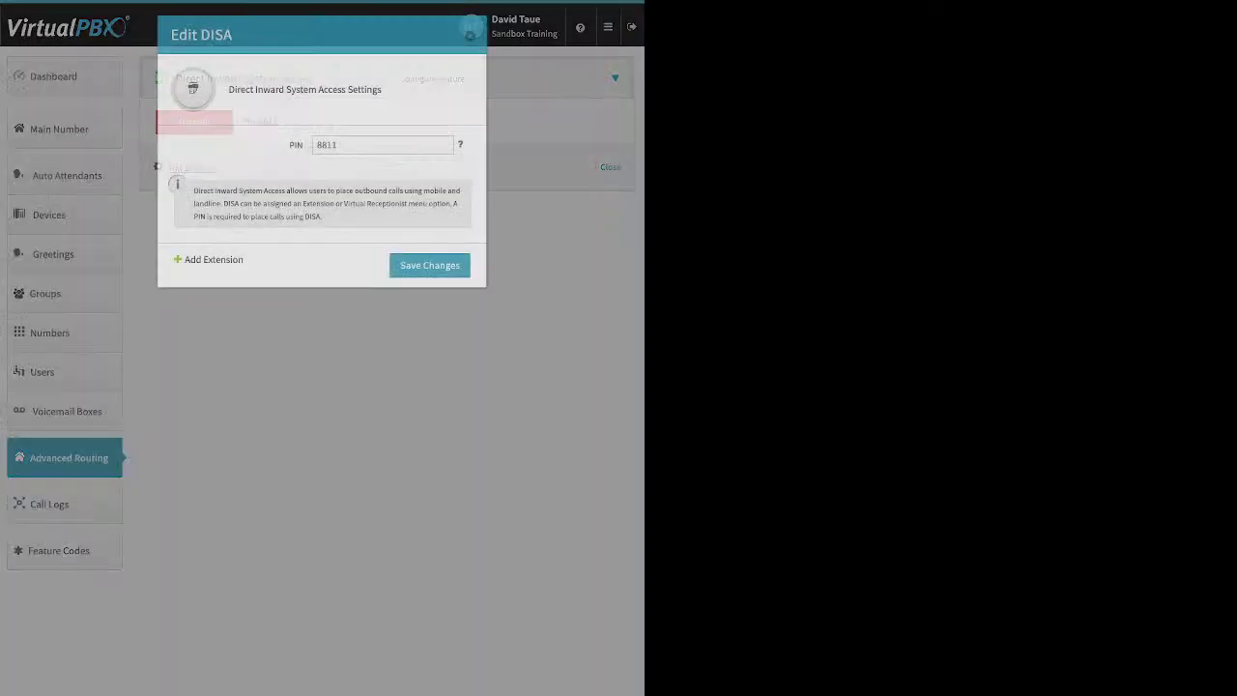
pyautogui.click(317, 145)
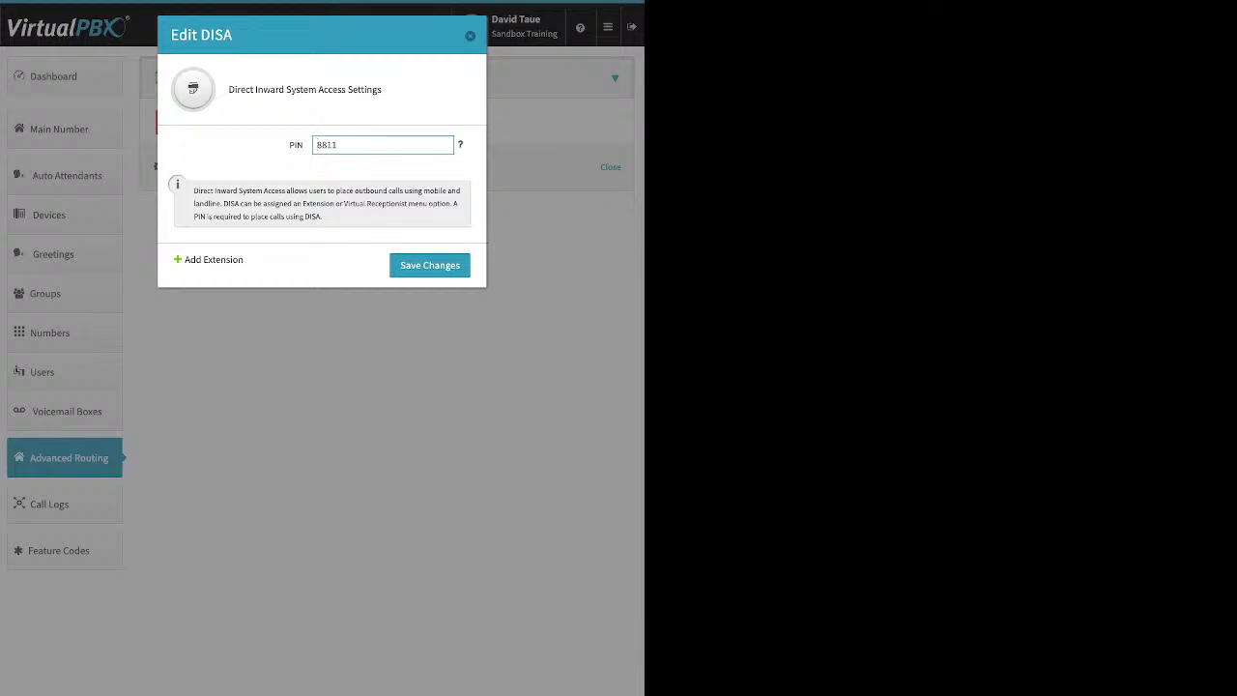
pyautogui.click(213, 258)
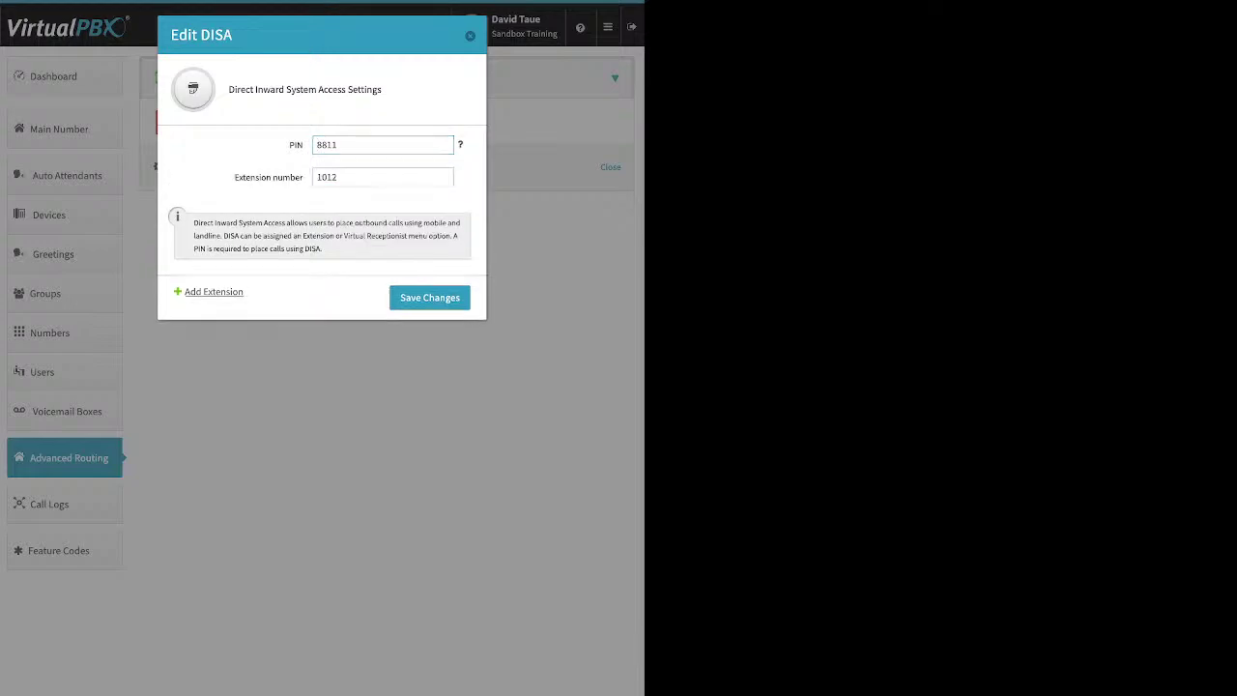
pyautogui.click(429, 297)
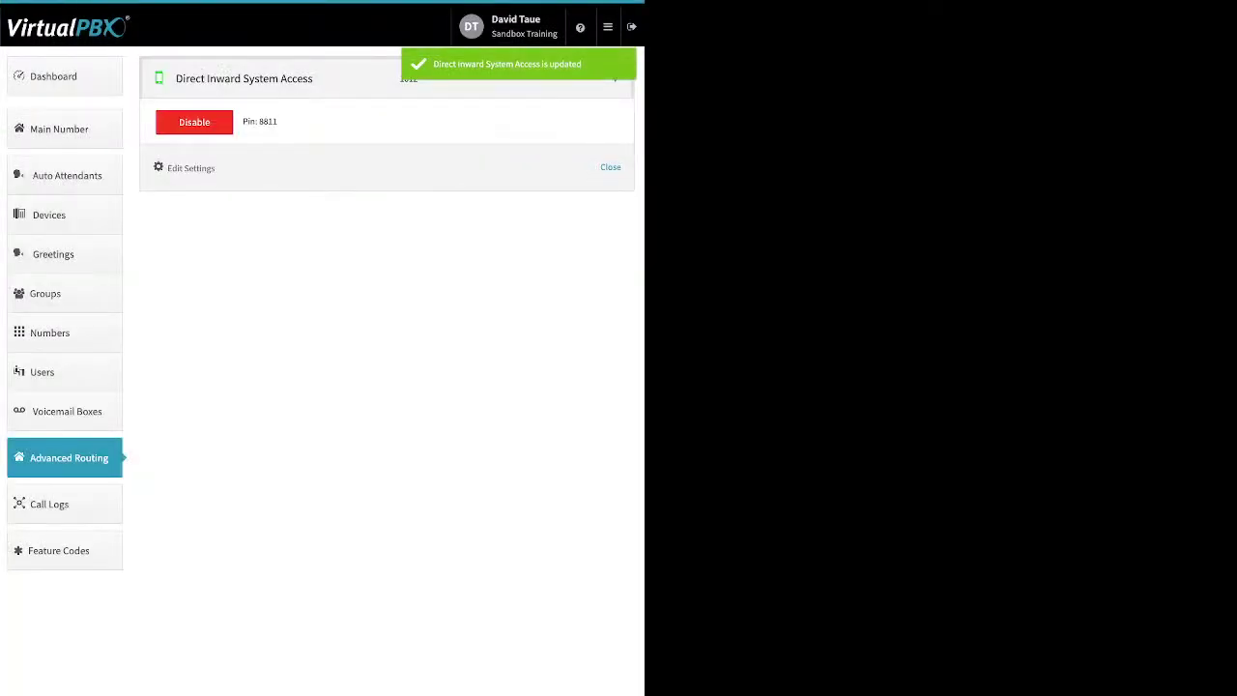
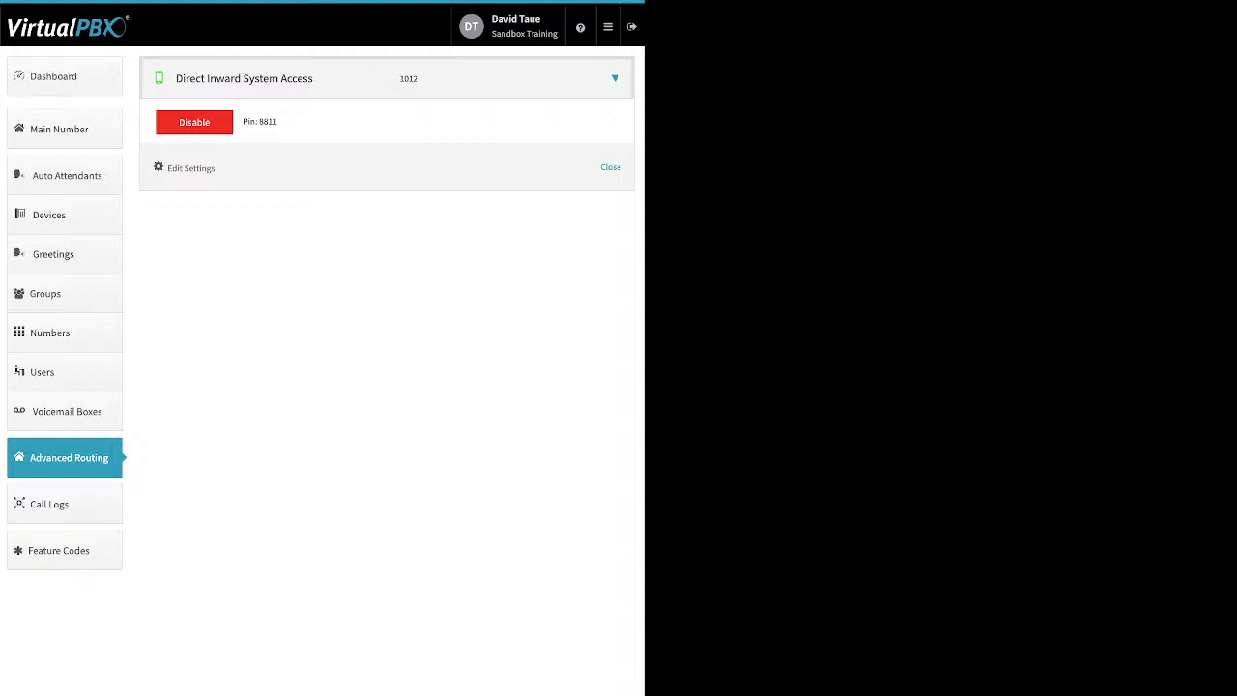
# Step: Disable Direct Inward System Access and view today's five calls in Call Logs
pyautogui.click(193, 122)
pyautogui.press('Return')
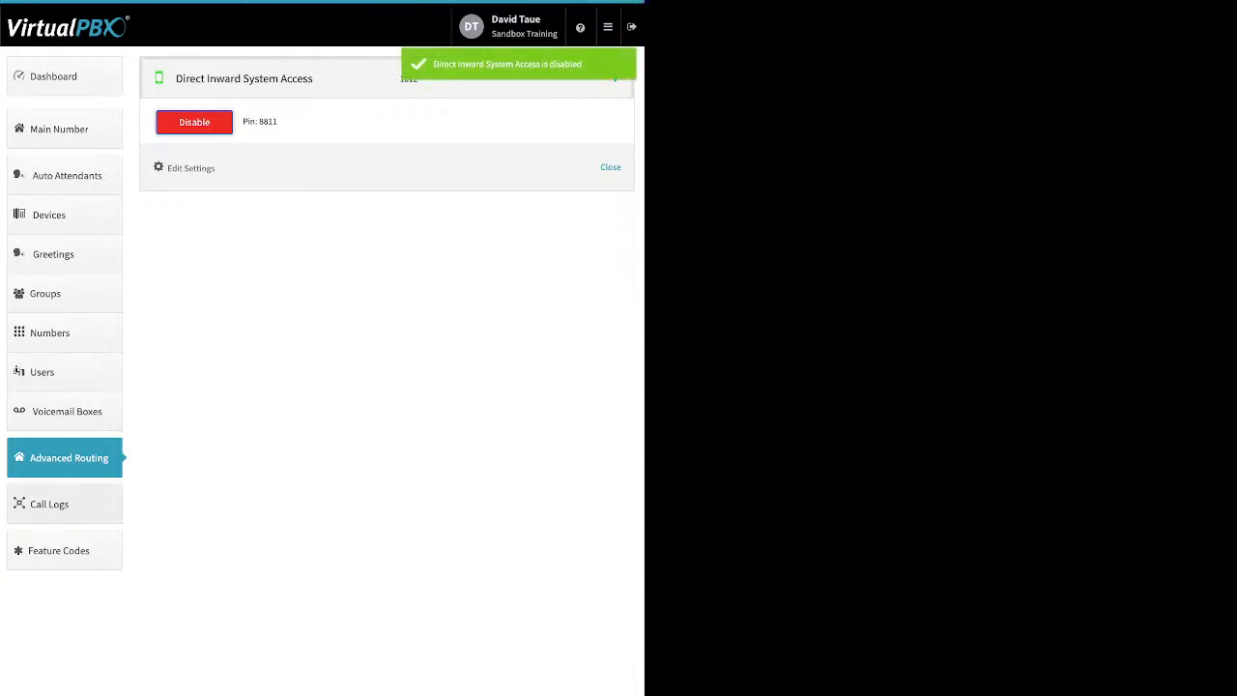
pyautogui.click(49, 503)
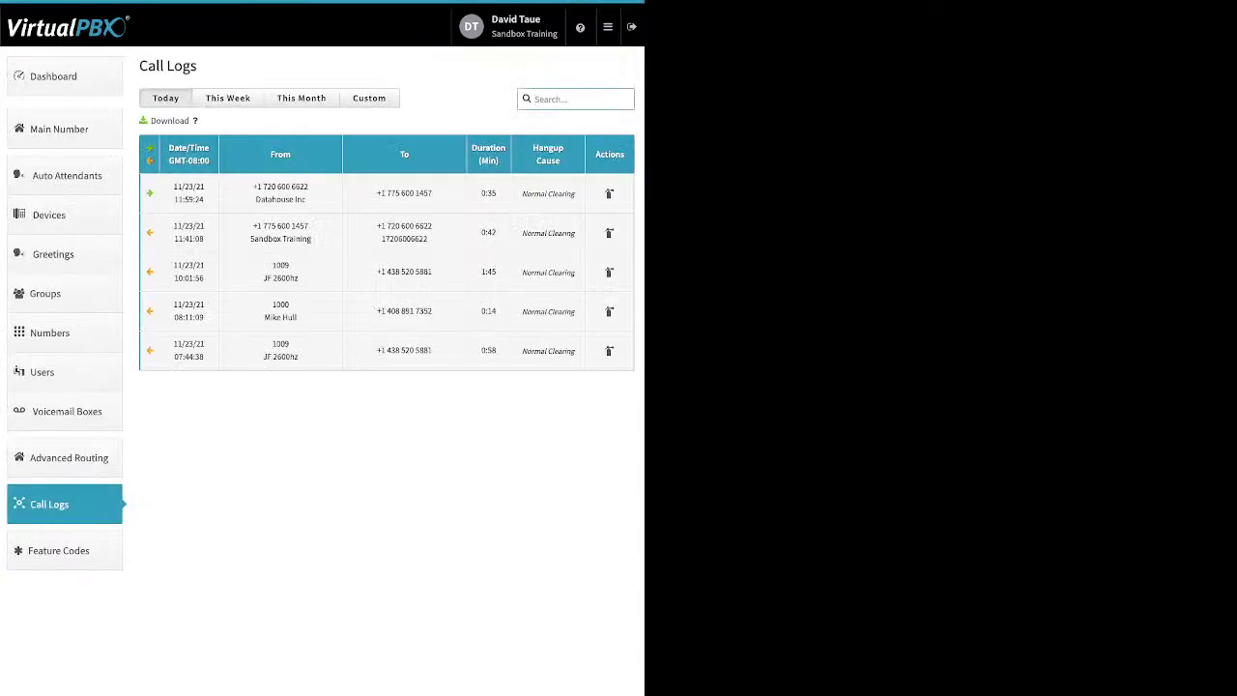
# Step: List this month's calls (11/01–11/23/2021) and expand the 11/22 14:13:06 call into its legs
pyautogui.click(227, 98)
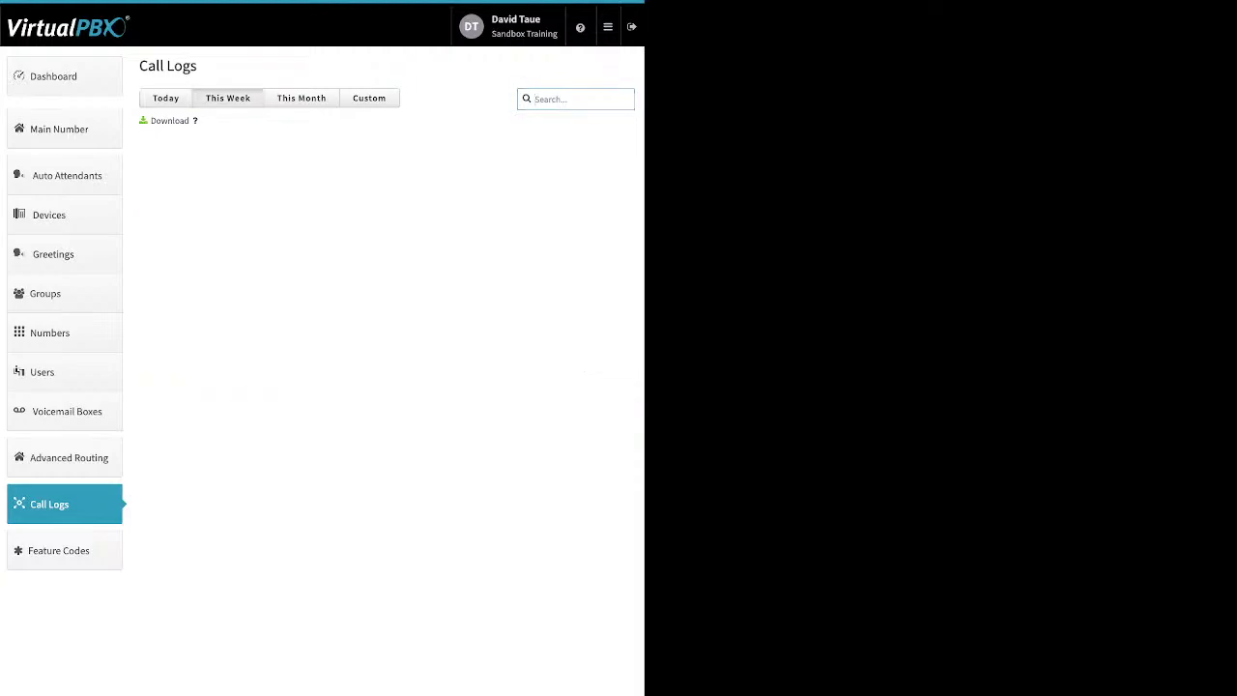
pyautogui.click(301, 97)
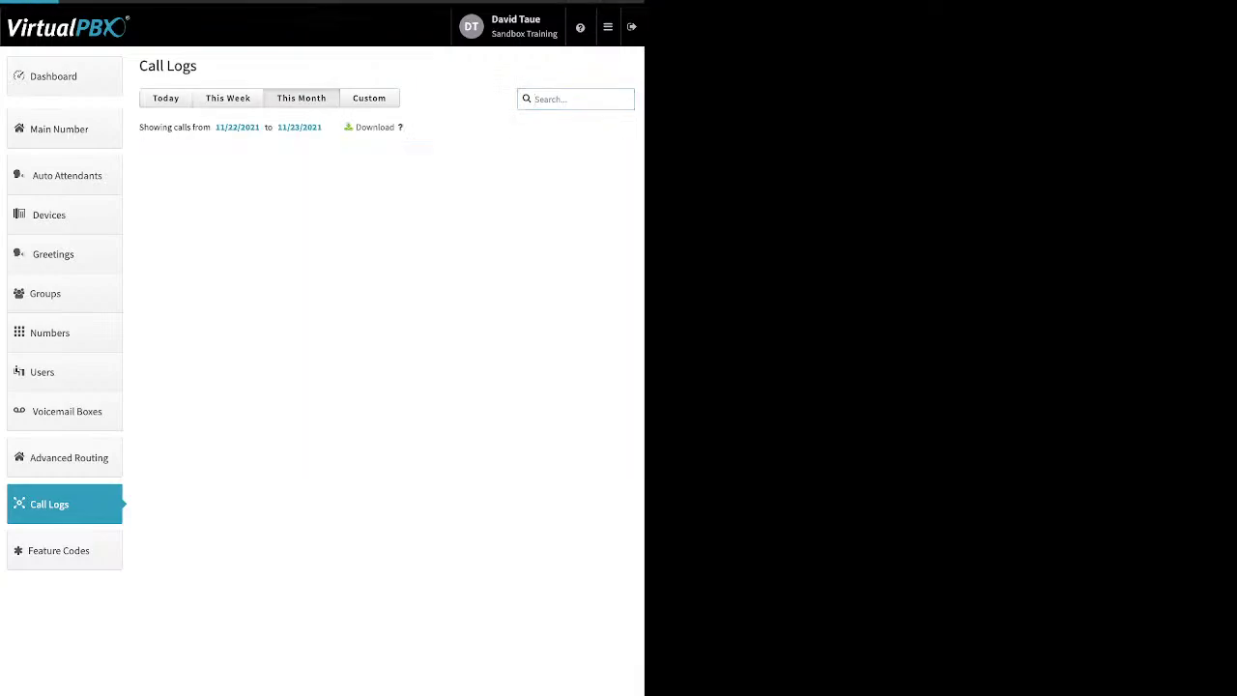
pyautogui.click(575, 98)
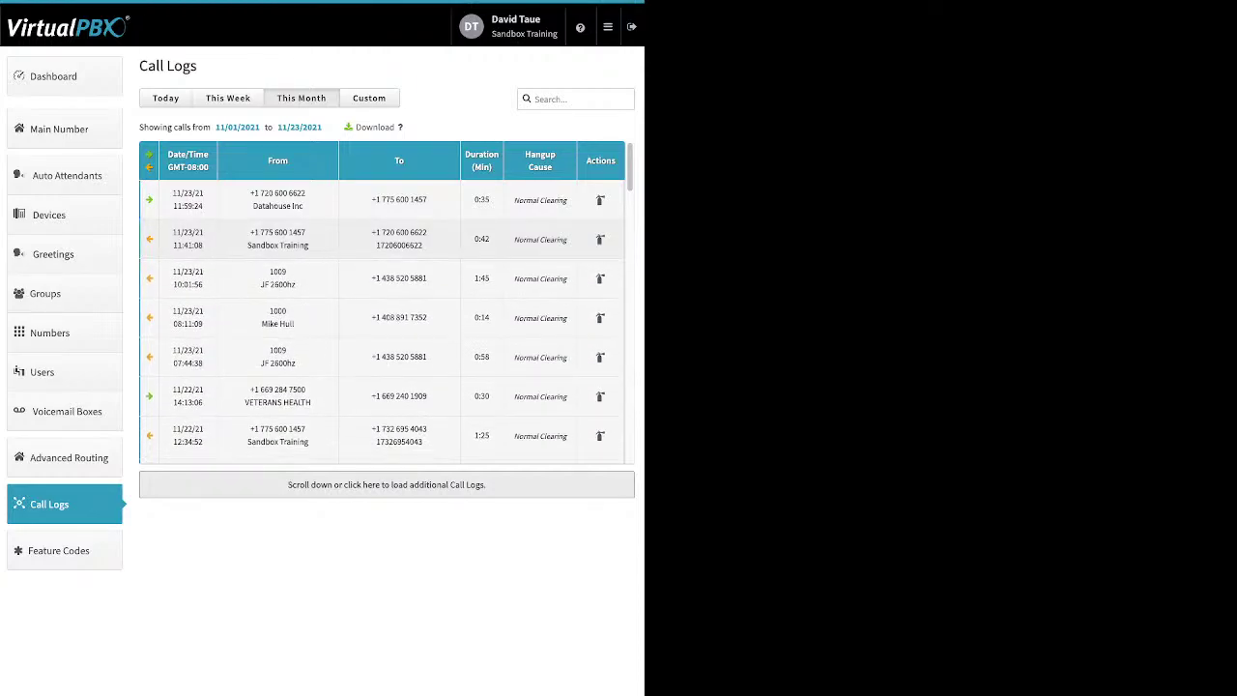
pyautogui.scroll(-2, 386, 239)
pyautogui.click(387, 295)
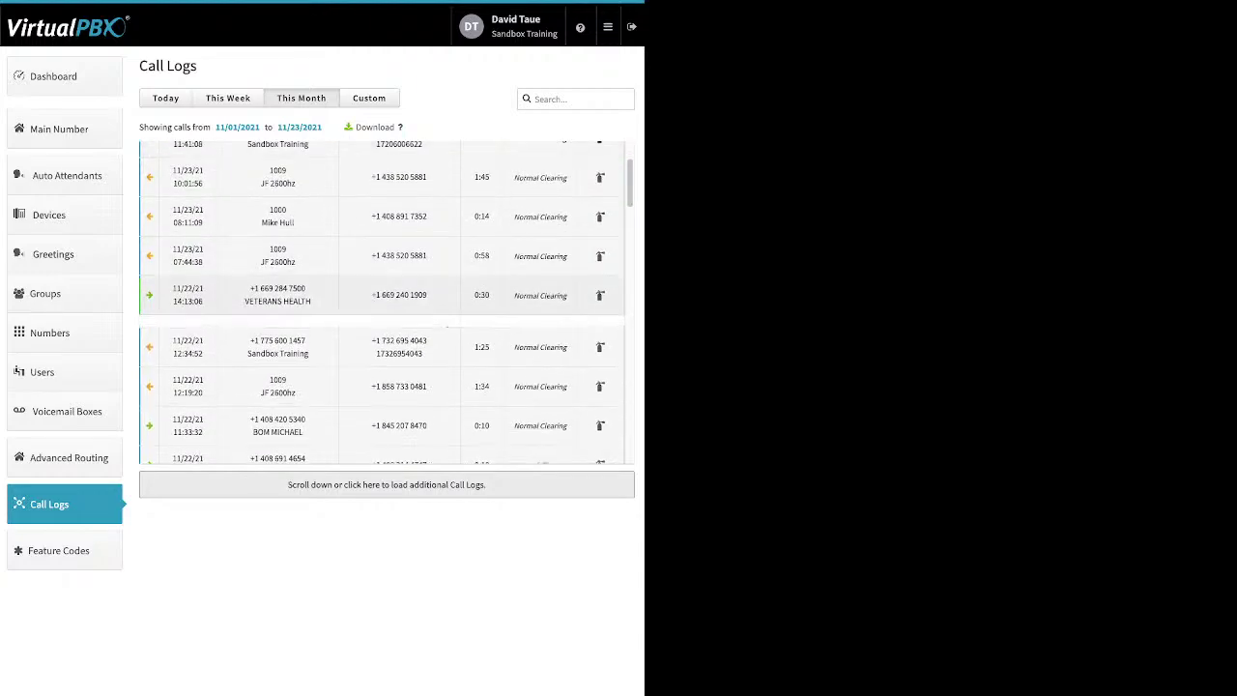
pyautogui.scroll(-1, 380, 300)
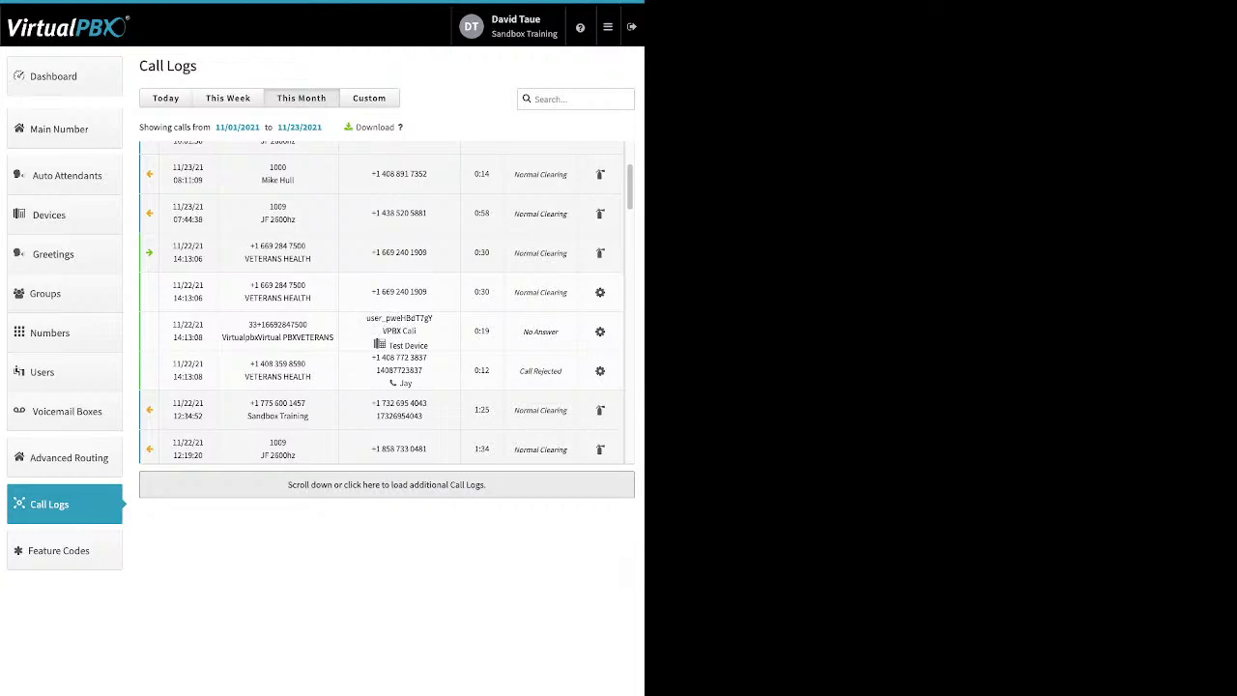
# Step: Point out the Test Device destination and the rejected leg's dialed number, then choose a custom date range
pyautogui.moveTo(429, 345); pyautogui.dragTo(389, 346)
pyautogui.click(393, 346)
pyautogui.doubleClick(399, 371)
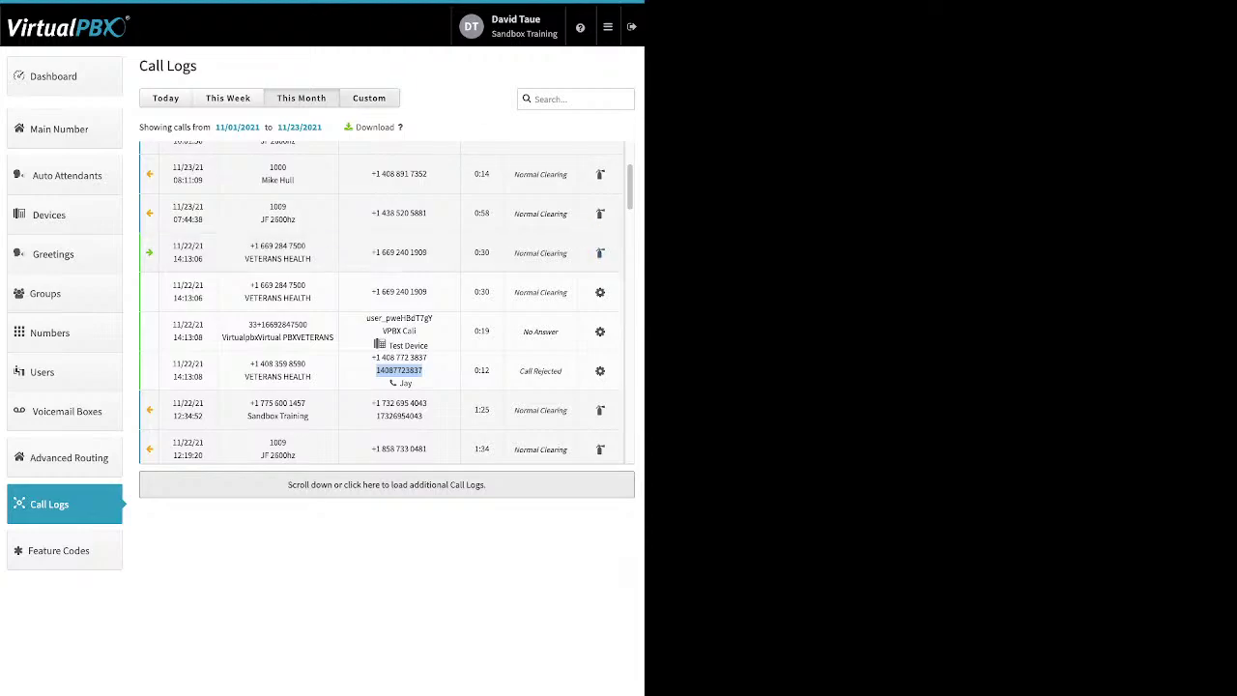
pyautogui.click(368, 97)
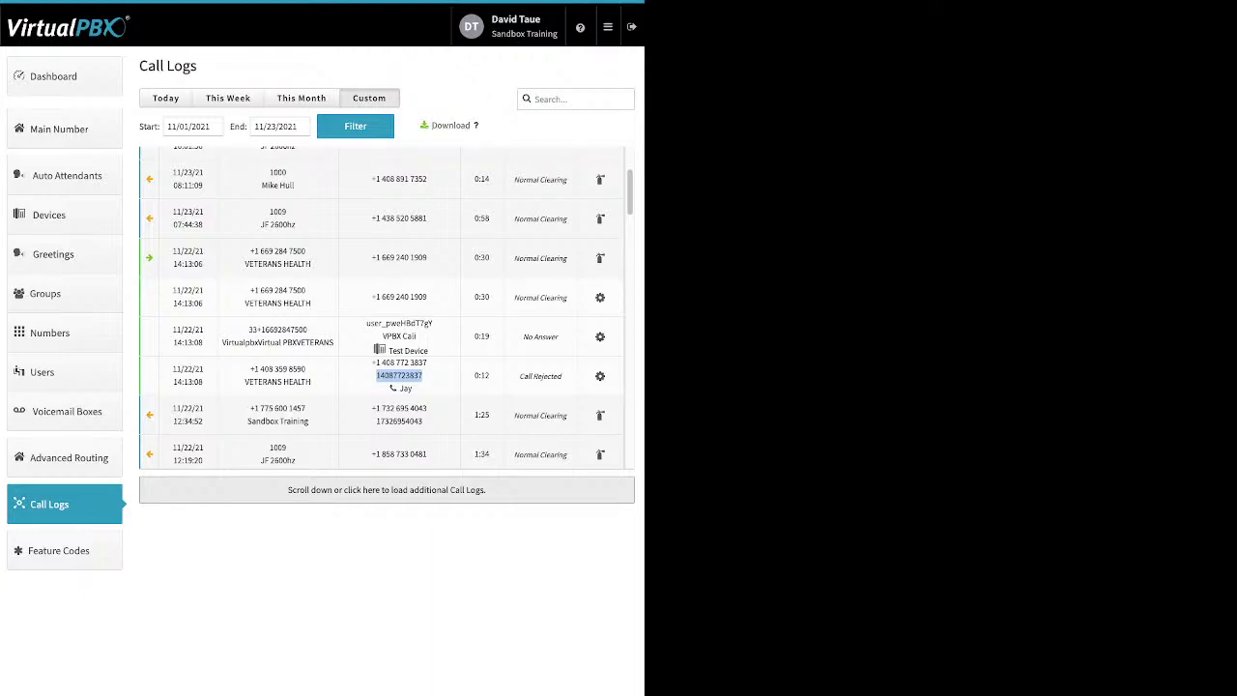
# Step: Filter the call logs to all of October 2021
pyautogui.click(193, 127)
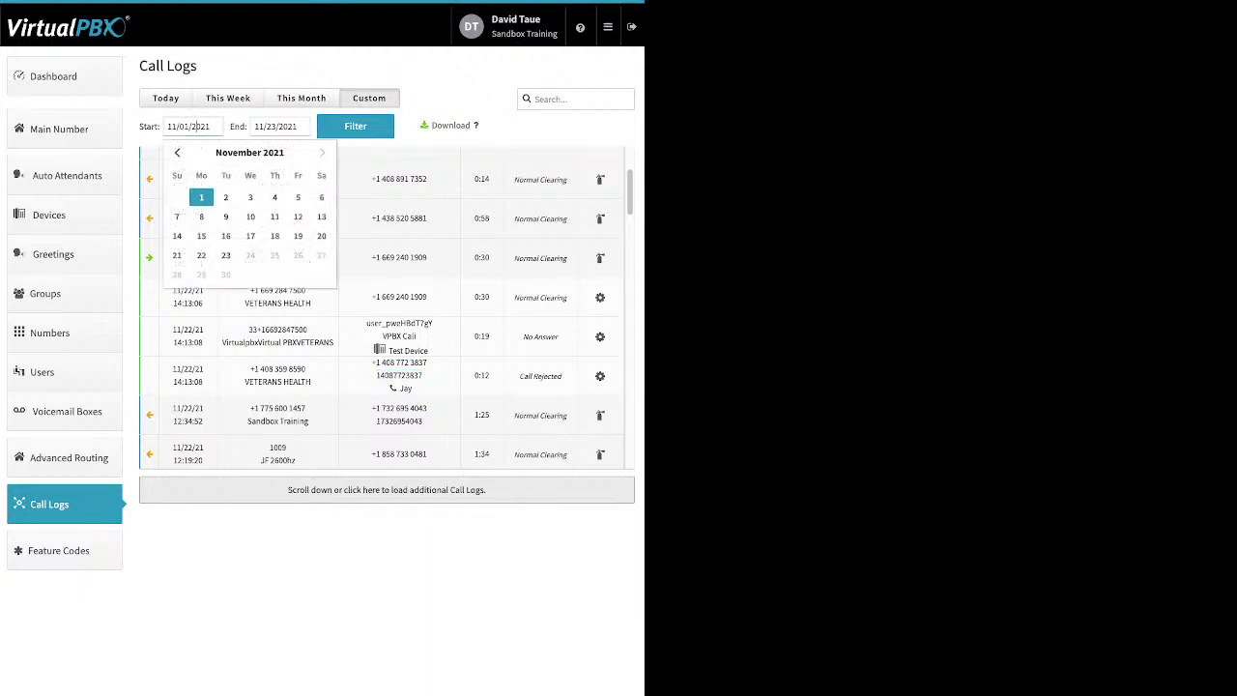
pyautogui.click(177, 153)
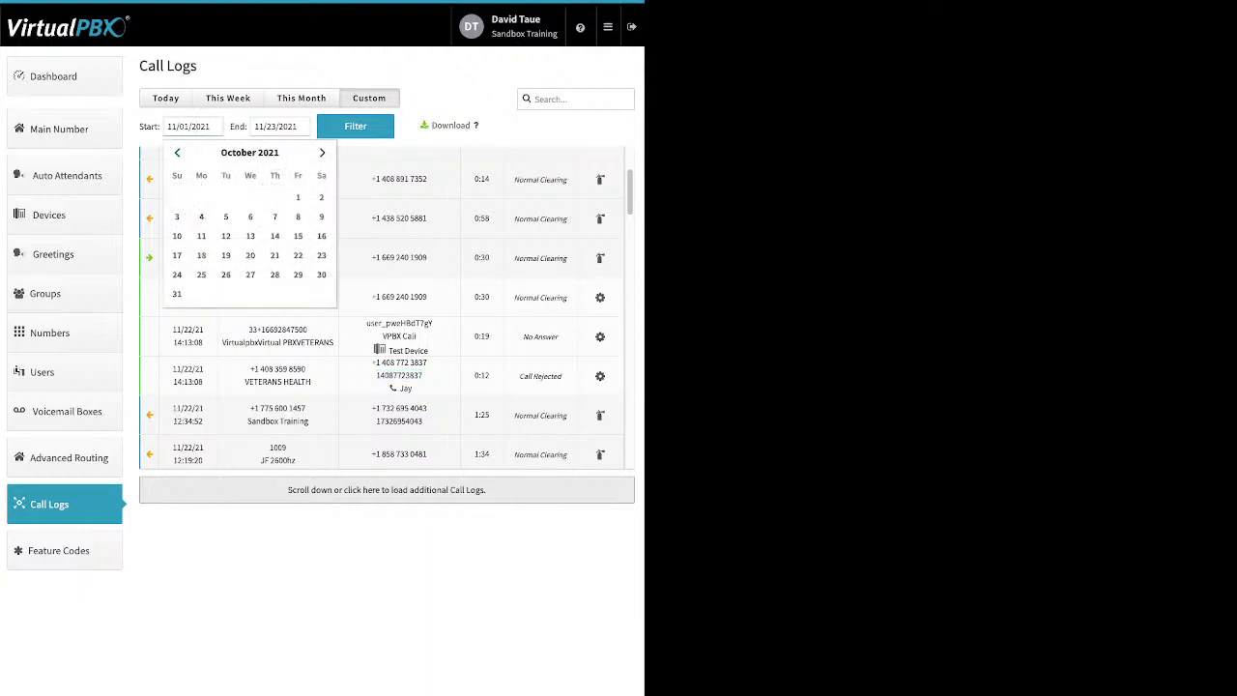
pyautogui.click(298, 197)
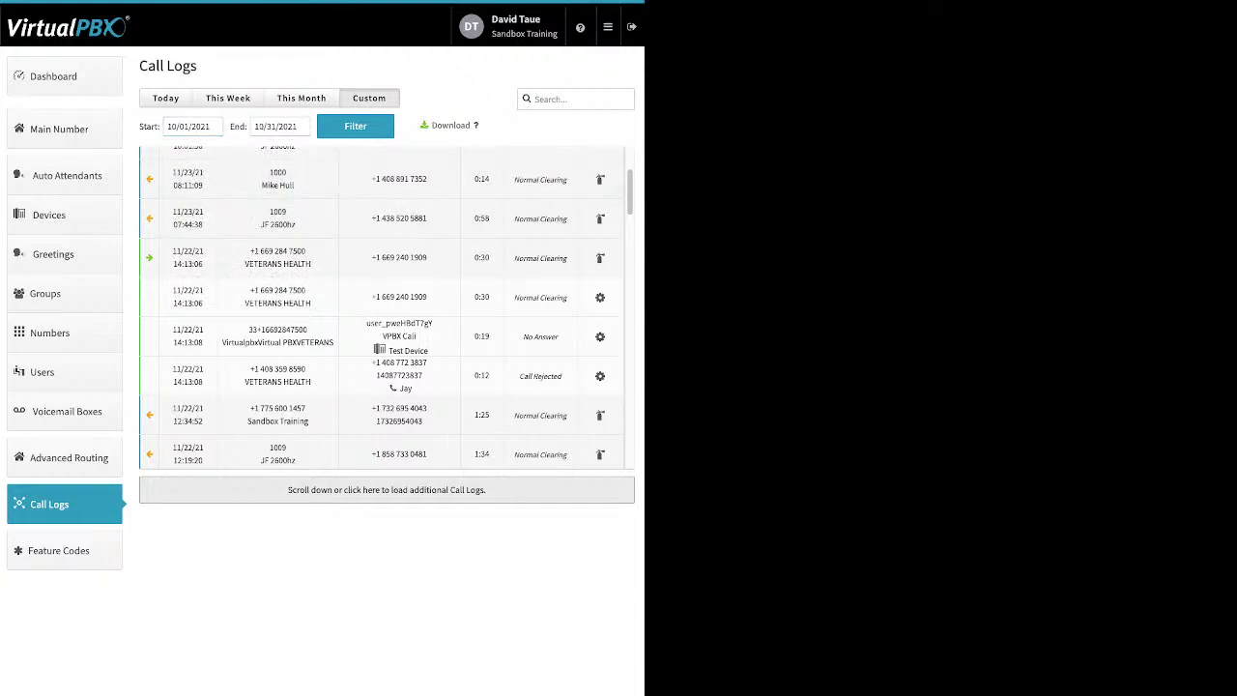
pyautogui.click(356, 126)
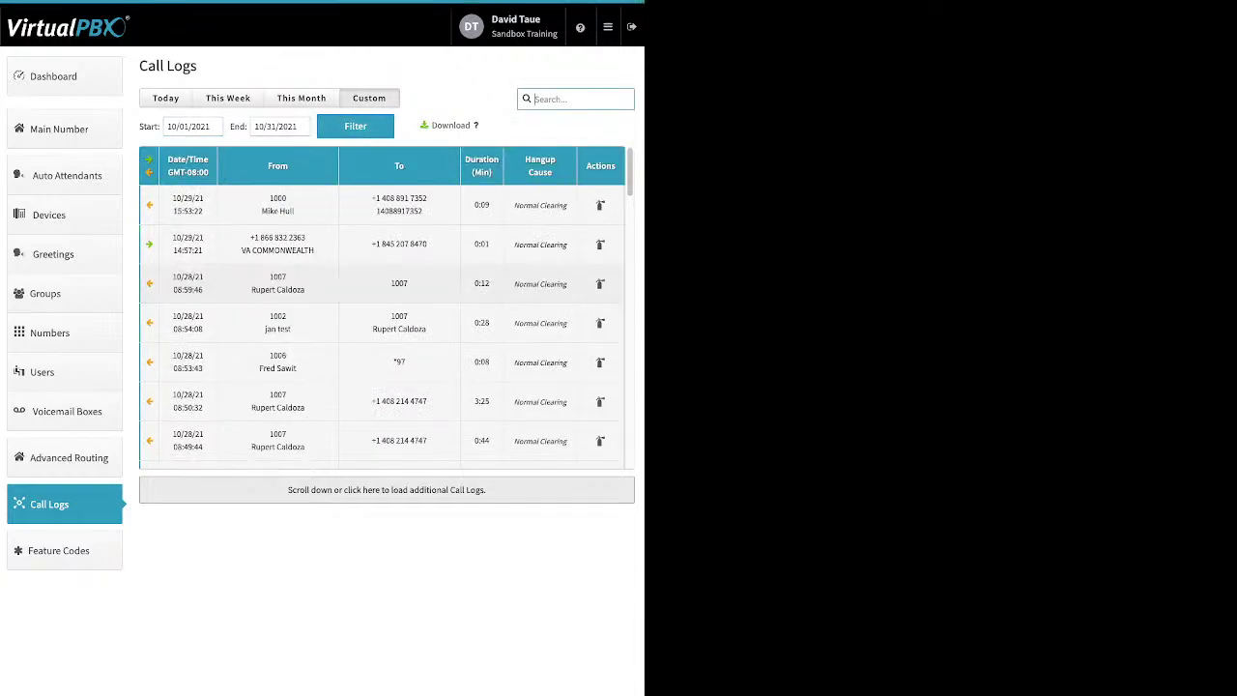
# Step: Scroll through the October results, then go to the Feature Codes list
pyautogui.scroll(-1, 399, 285)
pyautogui.scroll(-15, 387, 307)
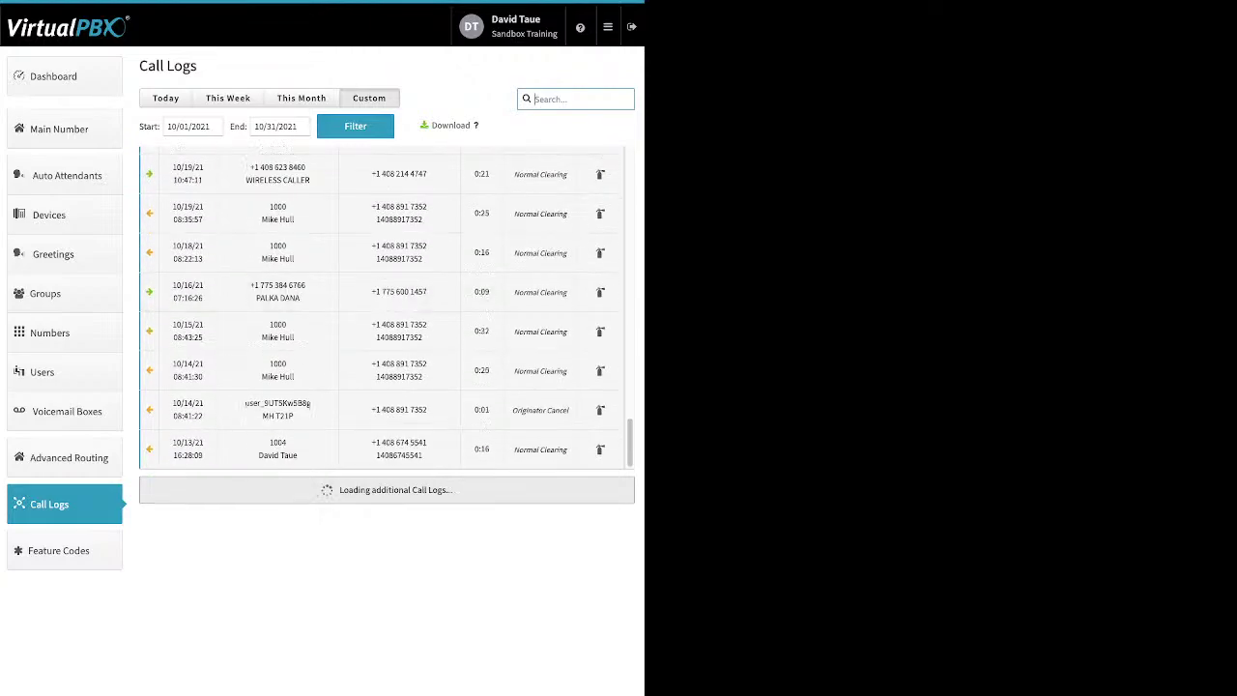
pyautogui.scroll(-10, 386, 306)
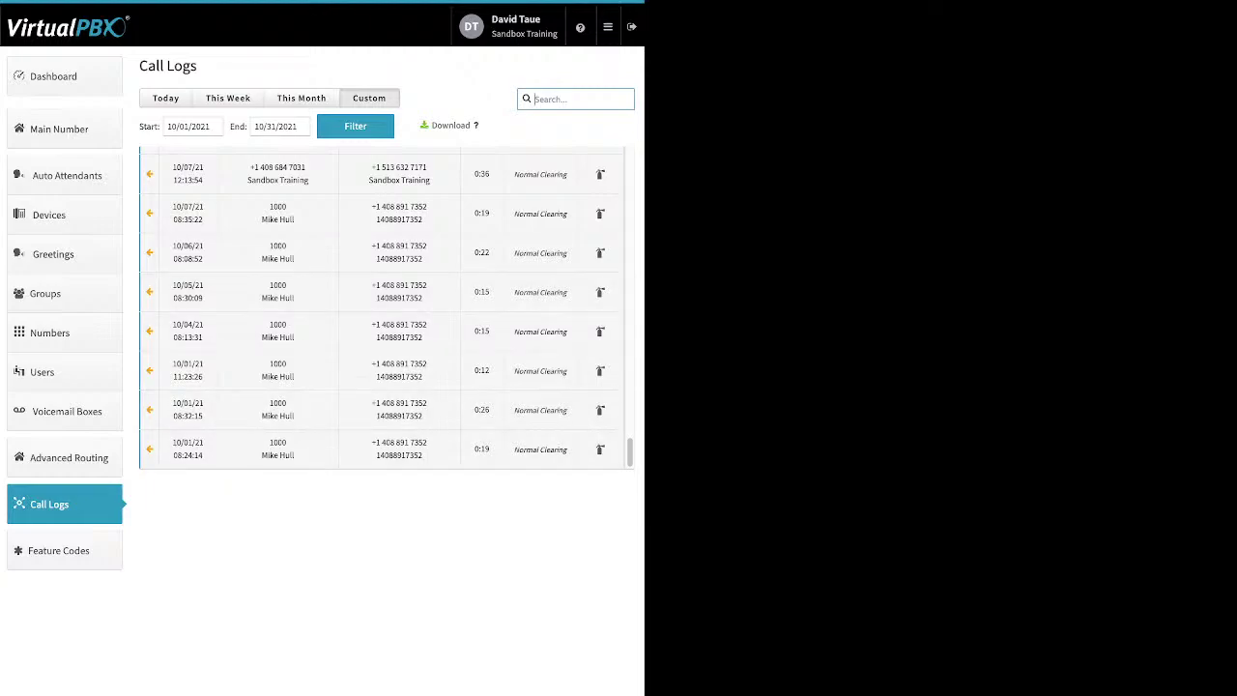
pyautogui.click(58, 550)
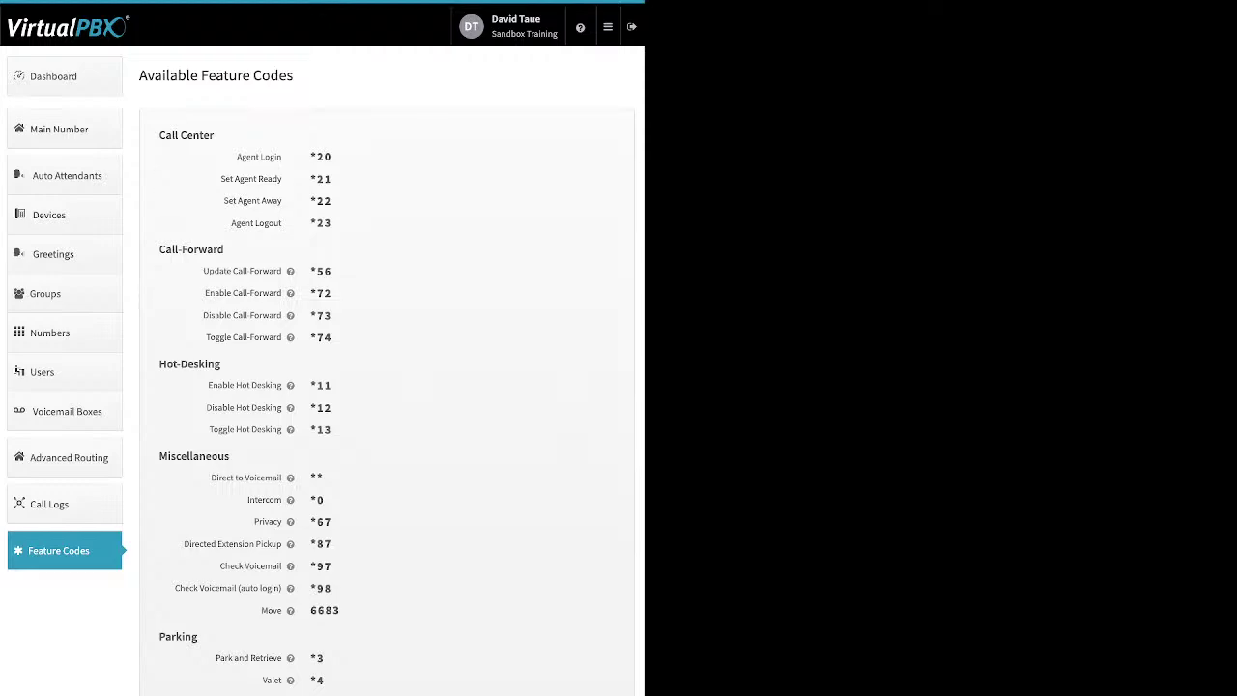
# Step: Open the ACD Queues dashboard from the top-right menu to see Second Q and Support
pyautogui.click(607, 27)
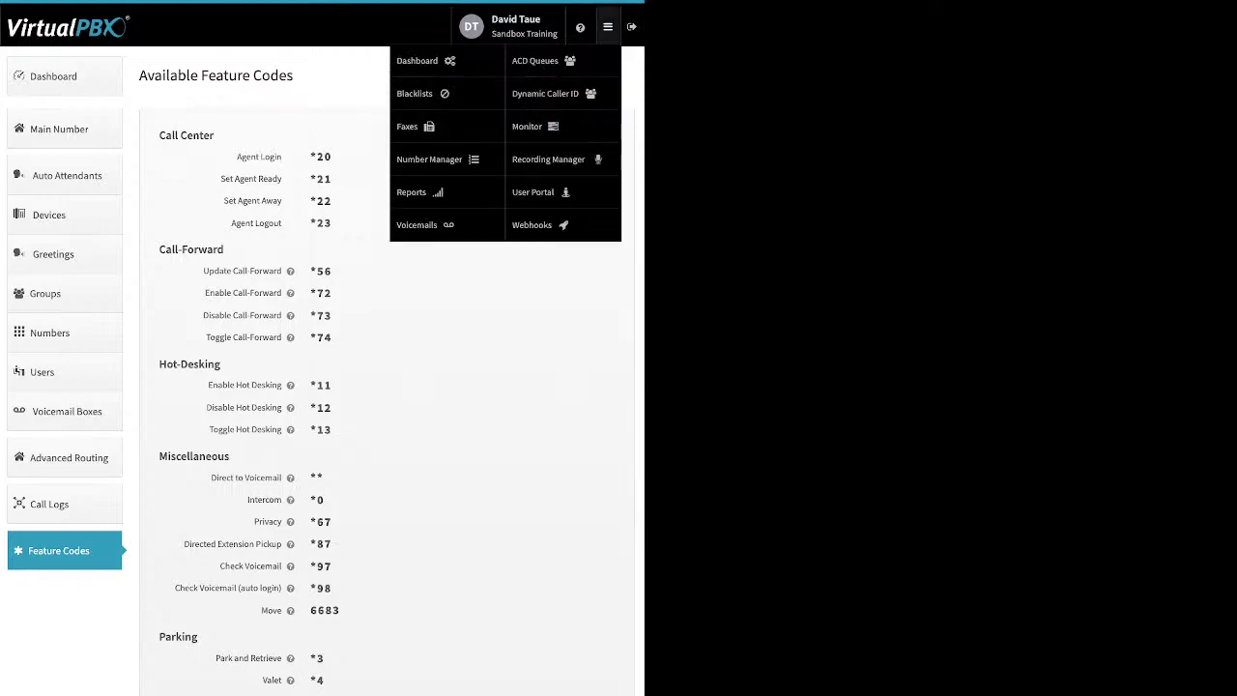
pyautogui.click(534, 59)
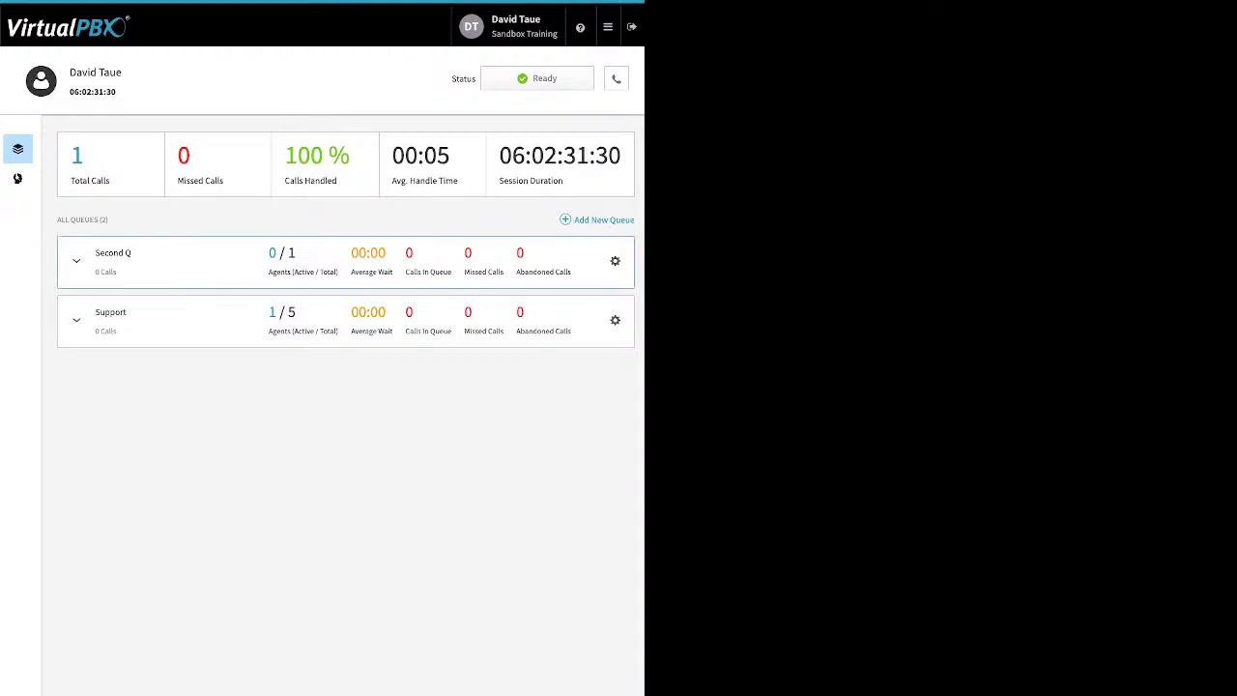
# Step: Open Second Q settings and review routing strategy, the 3600 queue timeout, and escalation callflow
pyautogui.click(615, 261)
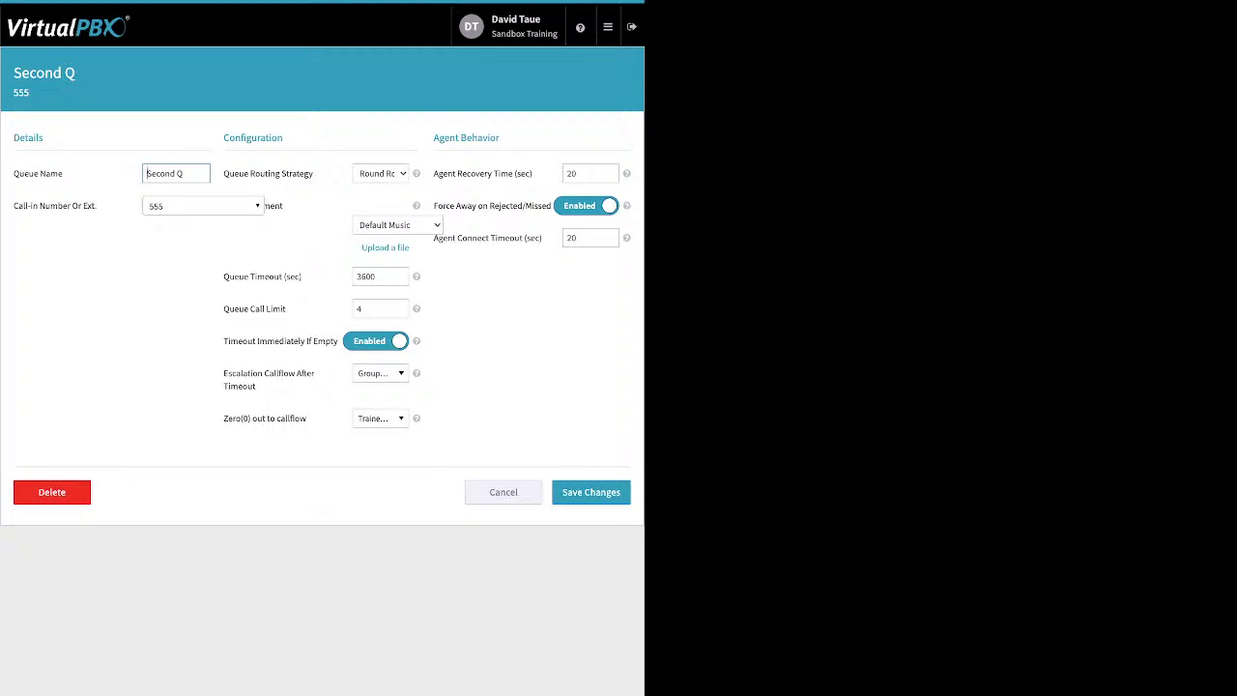
pyautogui.click(313, 173)
pyautogui.moveTo(313, 172); pyautogui.dragTo(250, 173)
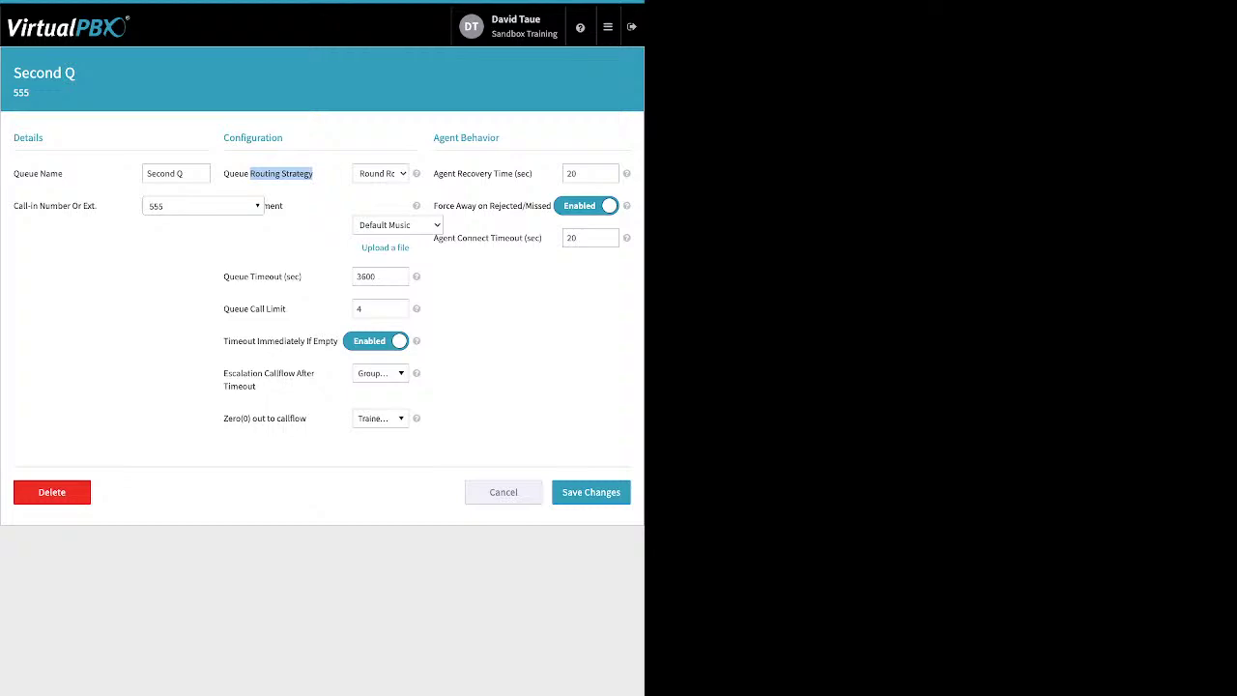
pyautogui.moveTo(303, 278)
pyautogui.mouseDown()
pyautogui.moveTo(273, 277)
pyautogui.moveTo(286, 278)
pyautogui.mouseUp()
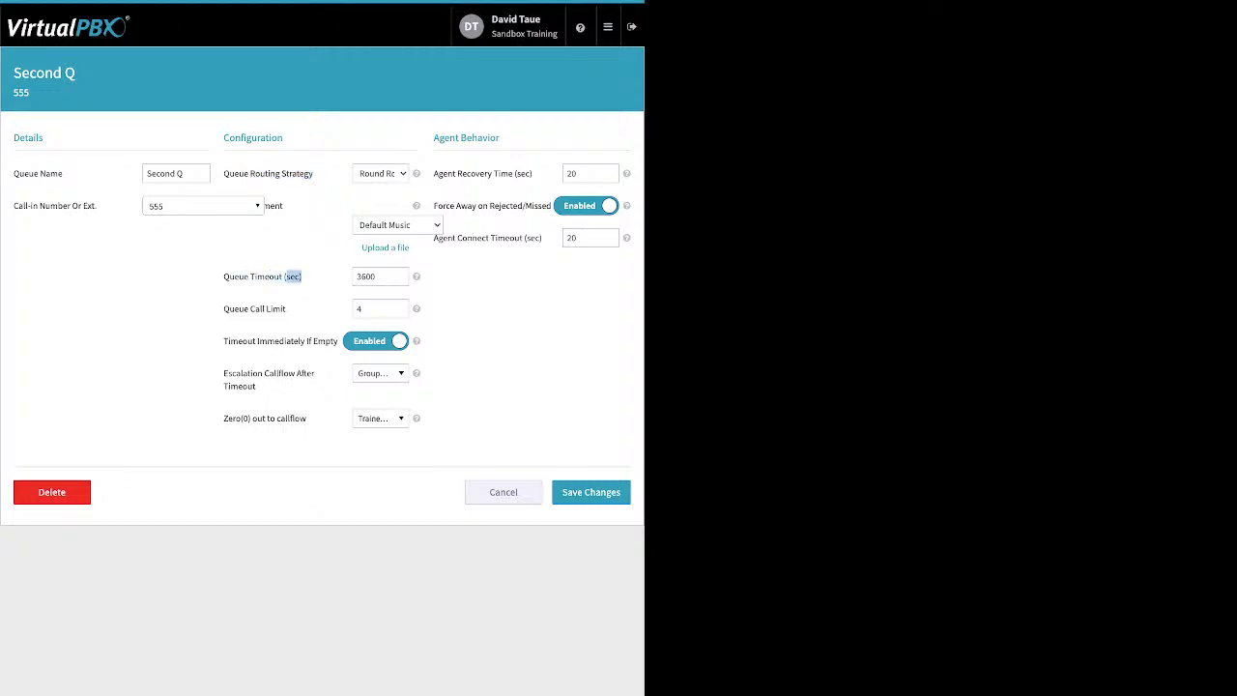
pyautogui.click(289, 278)
pyautogui.moveTo(224, 340); pyautogui.dragTo(338, 340)
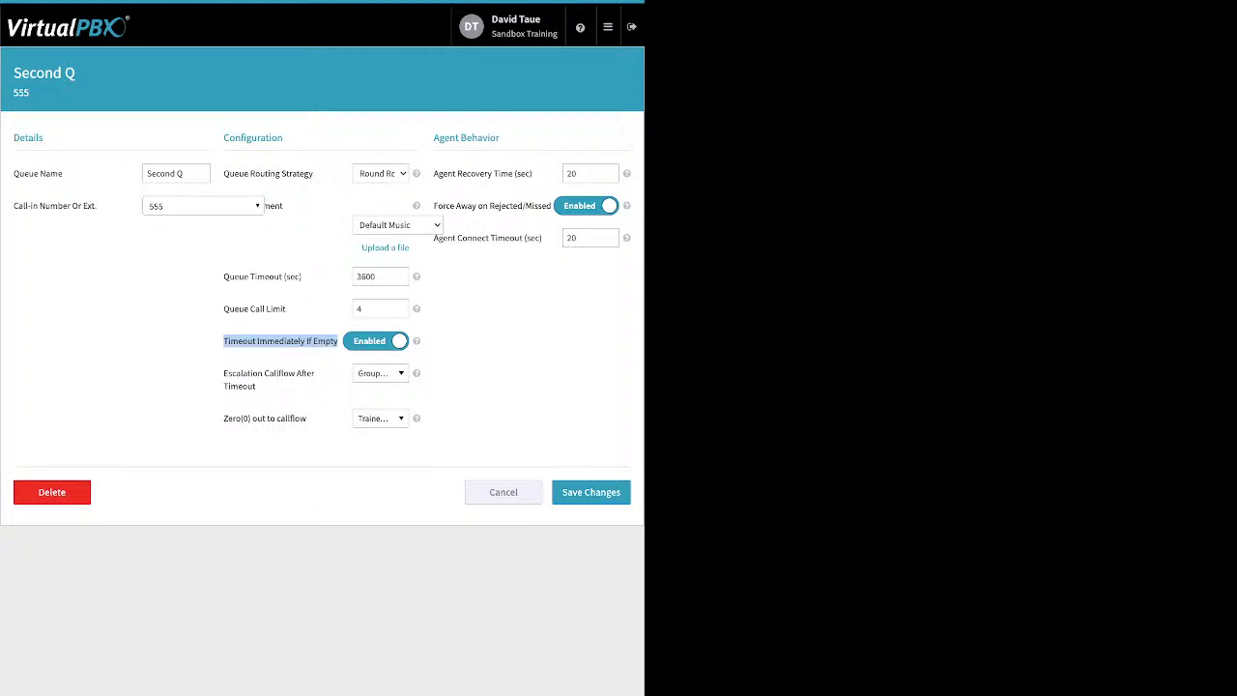
pyautogui.moveTo(378, 276); pyautogui.dragTo(355, 276)
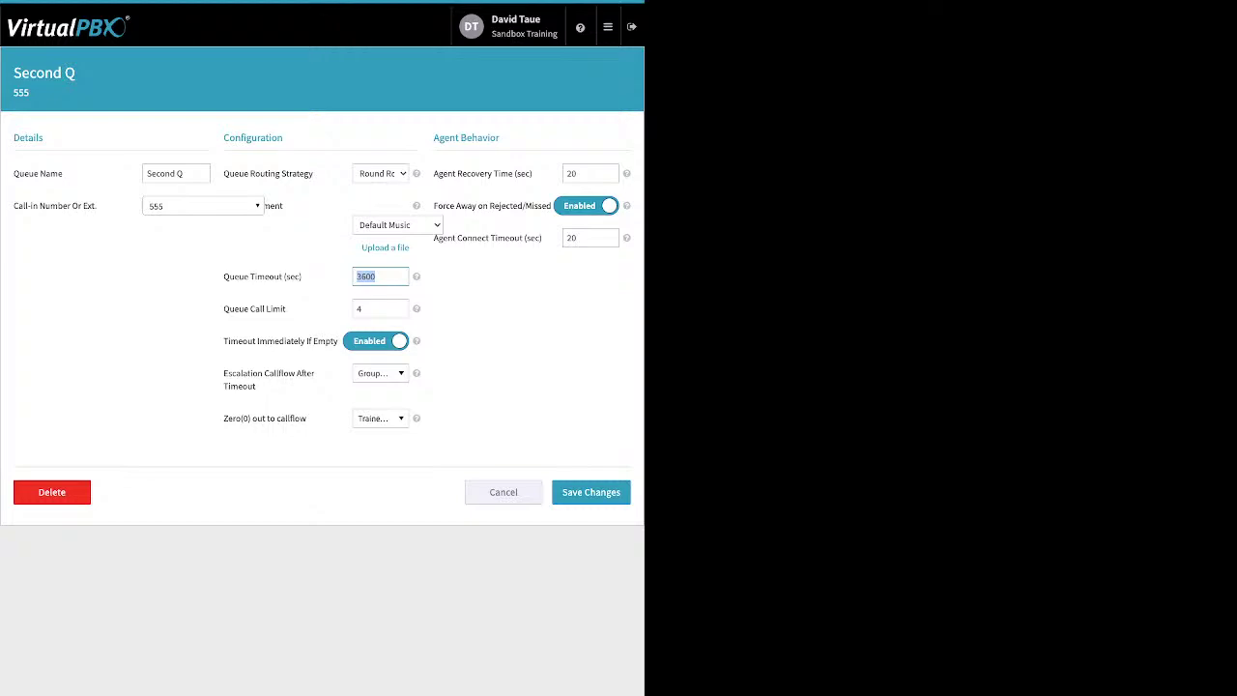
pyautogui.click(380, 373)
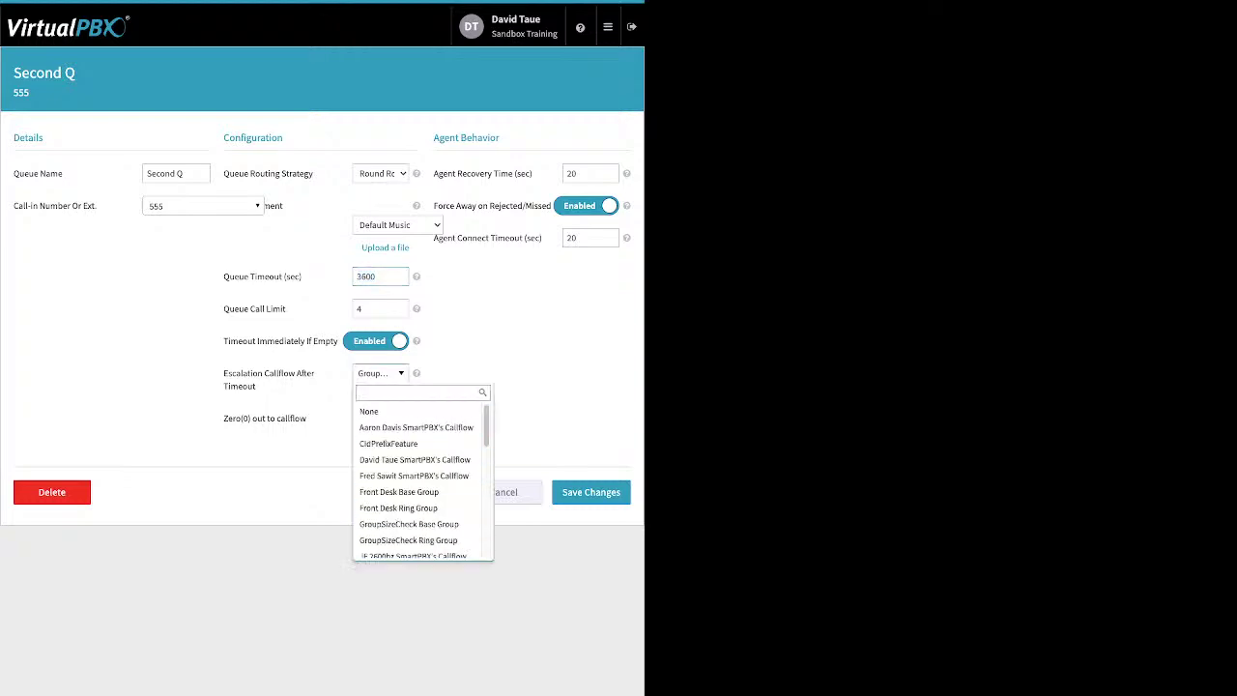
pyautogui.press('Escape')
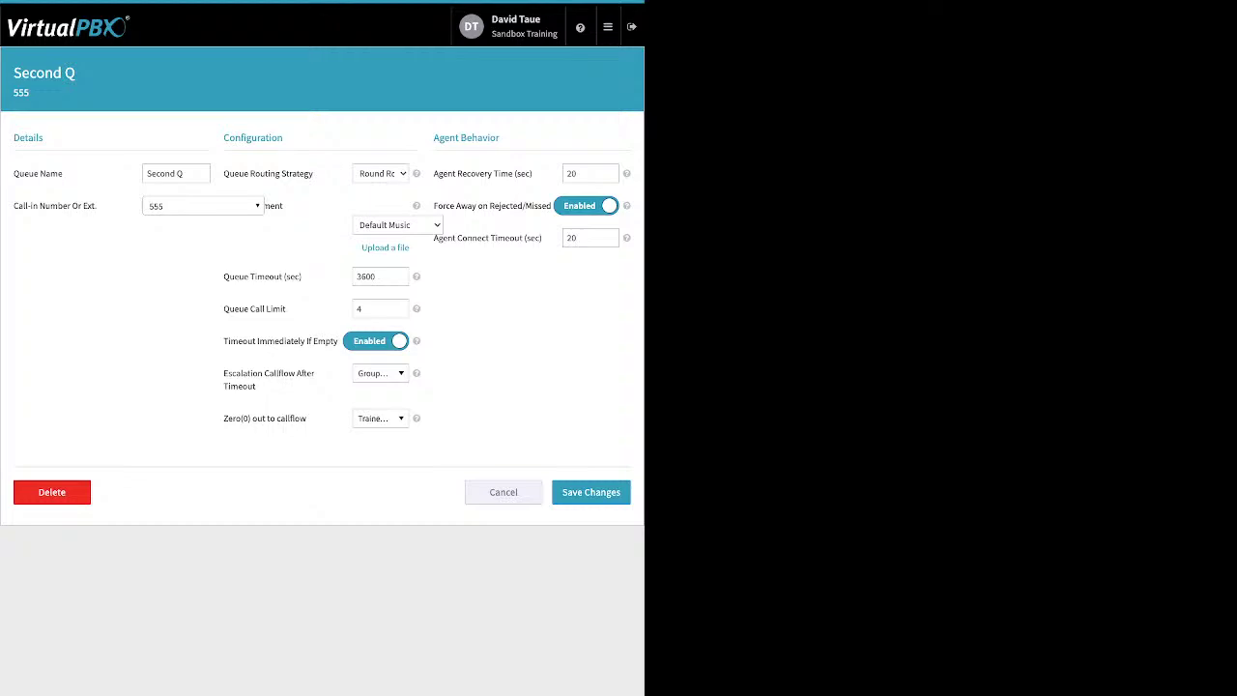
# Step: Review the zero-out callflow and Agent Behavior settings, then cancel back to the dashboard
pyautogui.moveTo(308, 419); pyautogui.dragTo(300, 418)
pyautogui.click(380, 418)
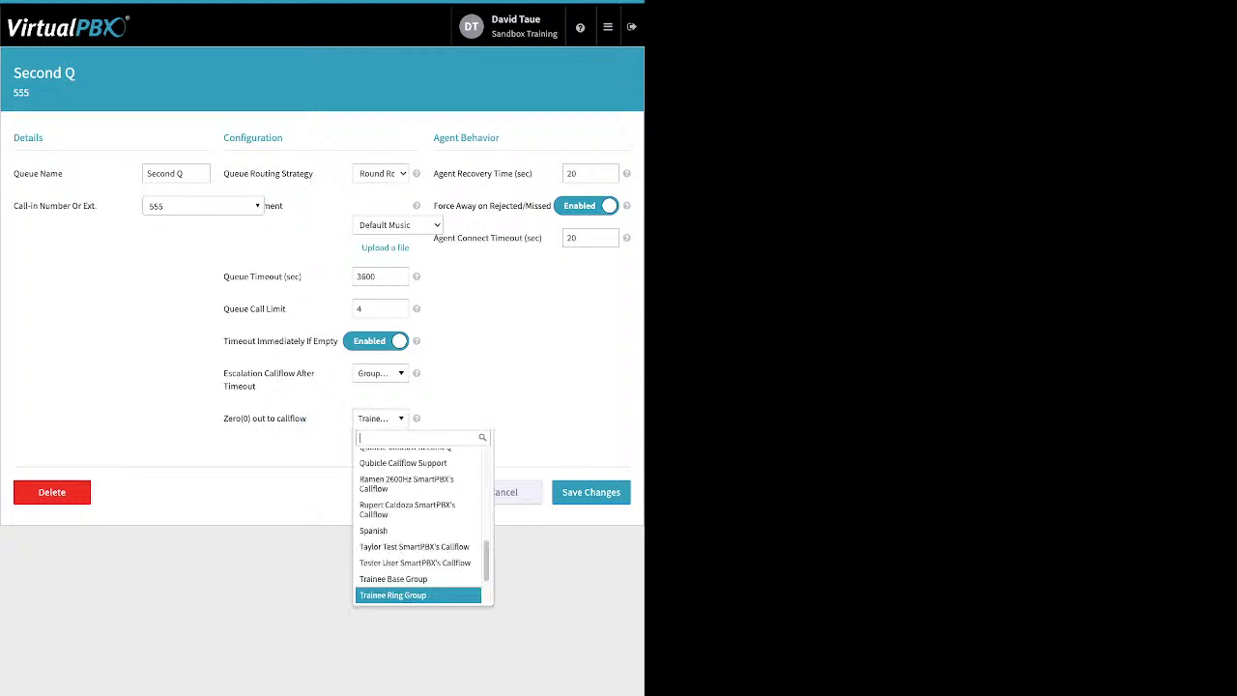
pyautogui.press('Return')
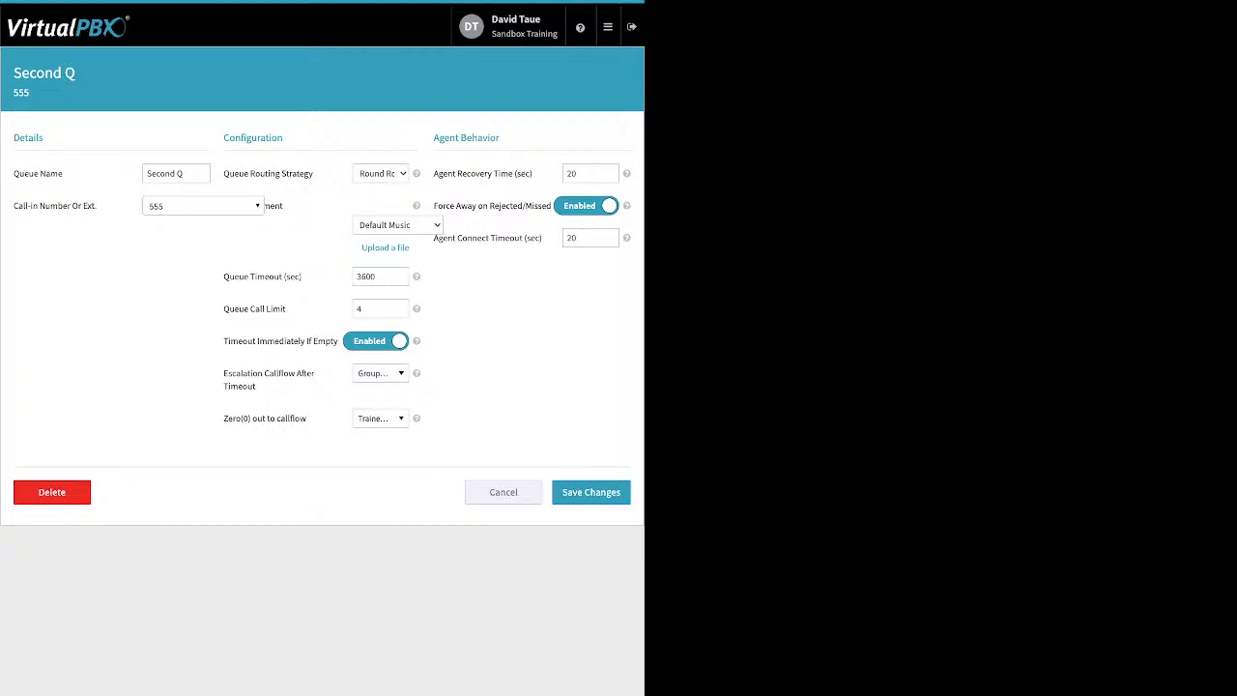
pyautogui.doubleClick(482, 137)
pyautogui.click(589, 174)
pyautogui.moveTo(433, 205); pyautogui.dragTo(550, 205)
pyautogui.moveTo(443, 237); pyautogui.dragTo(520, 237)
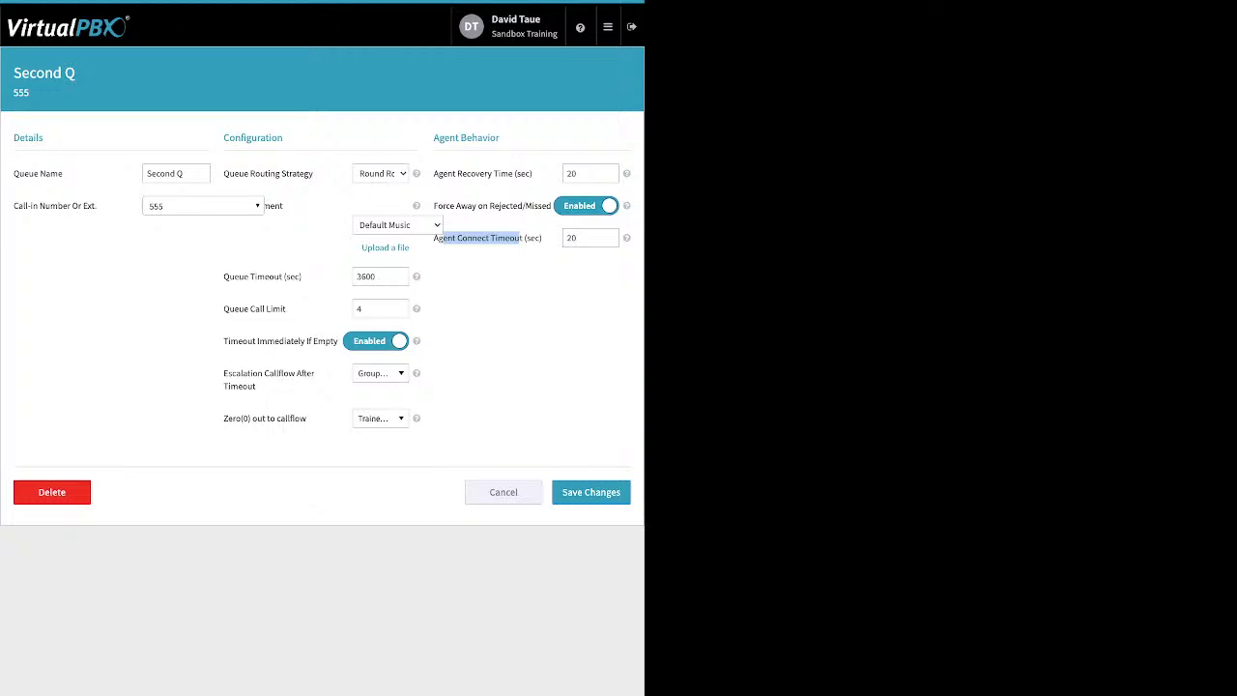
pyautogui.click(504, 492)
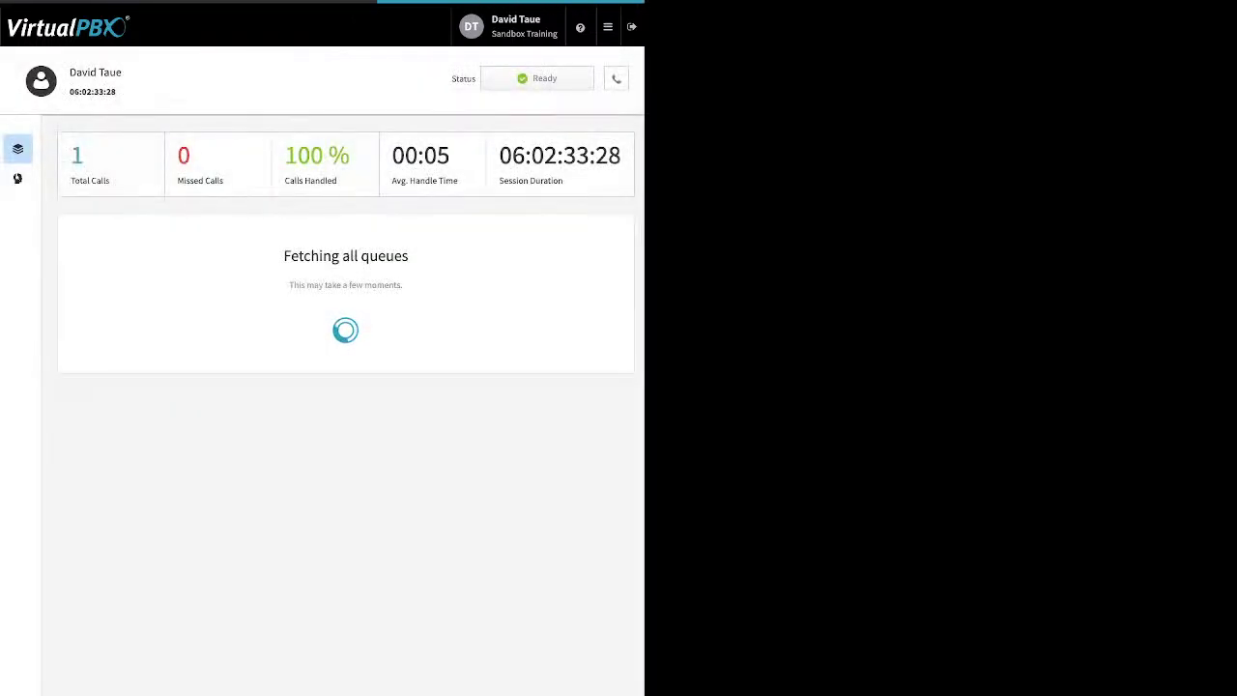
# Step: Add one available user as a call center member through Manage Members
pyautogui.click(18, 178)
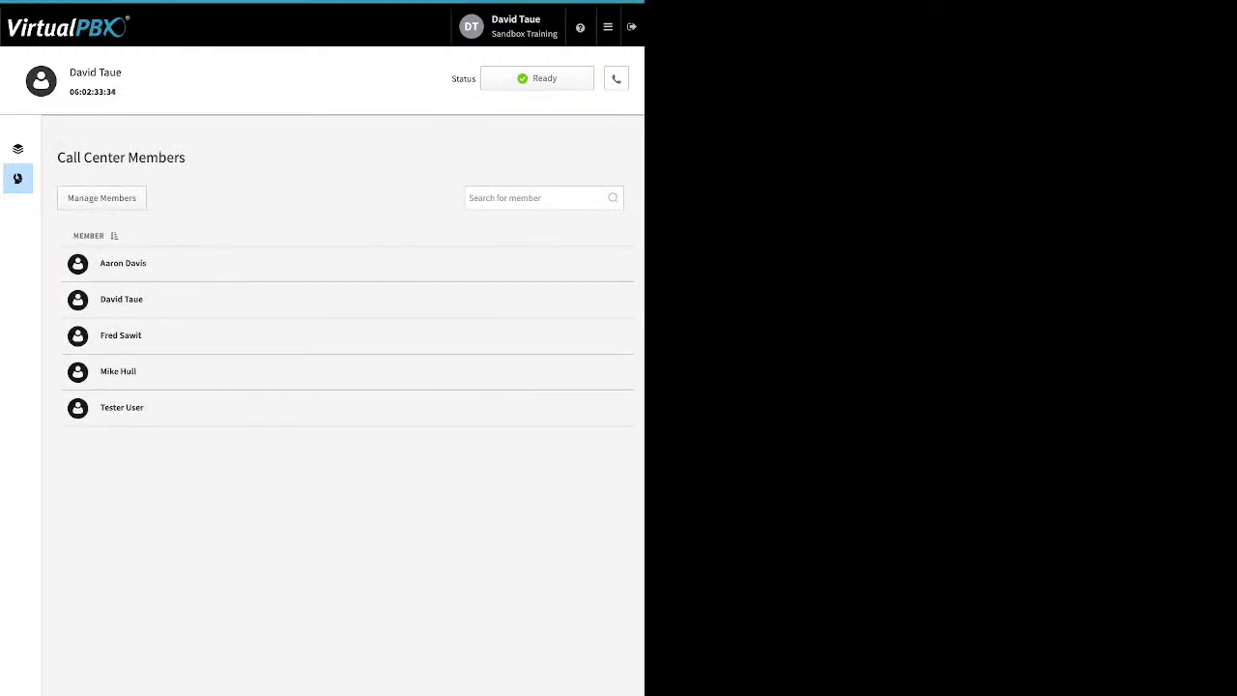
pyautogui.click(102, 197)
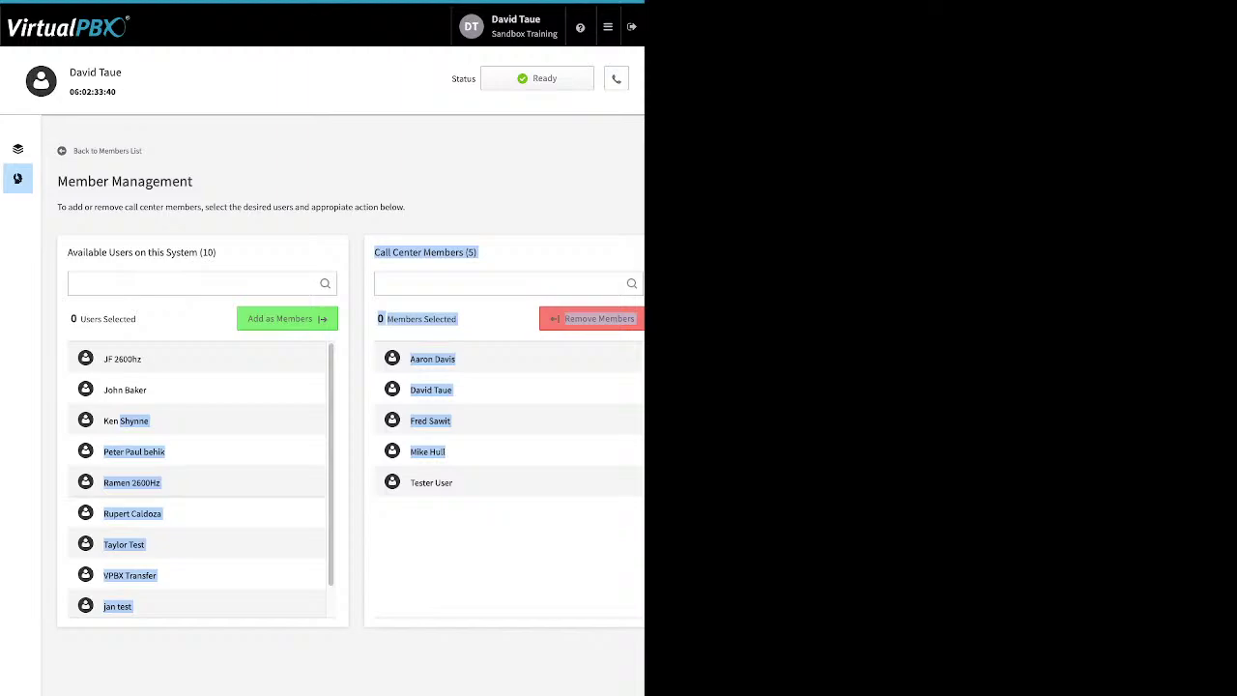
pyautogui.click(131, 482)
pyautogui.click(126, 425)
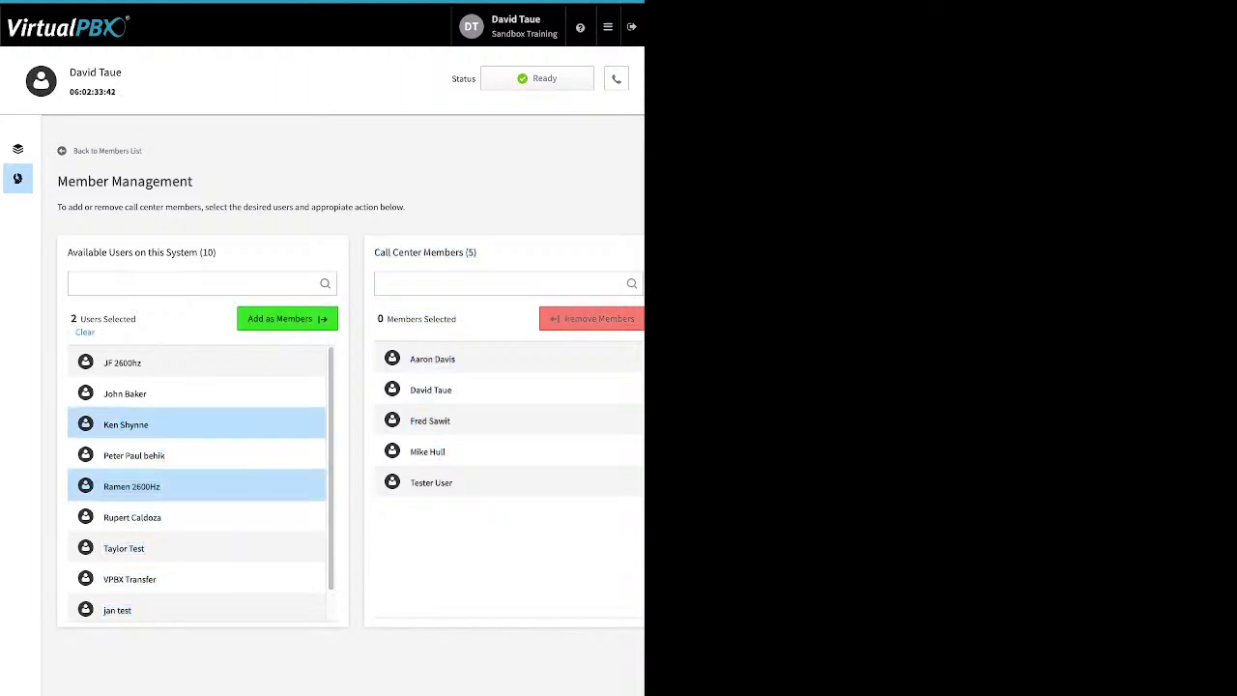
pyautogui.click(131, 486)
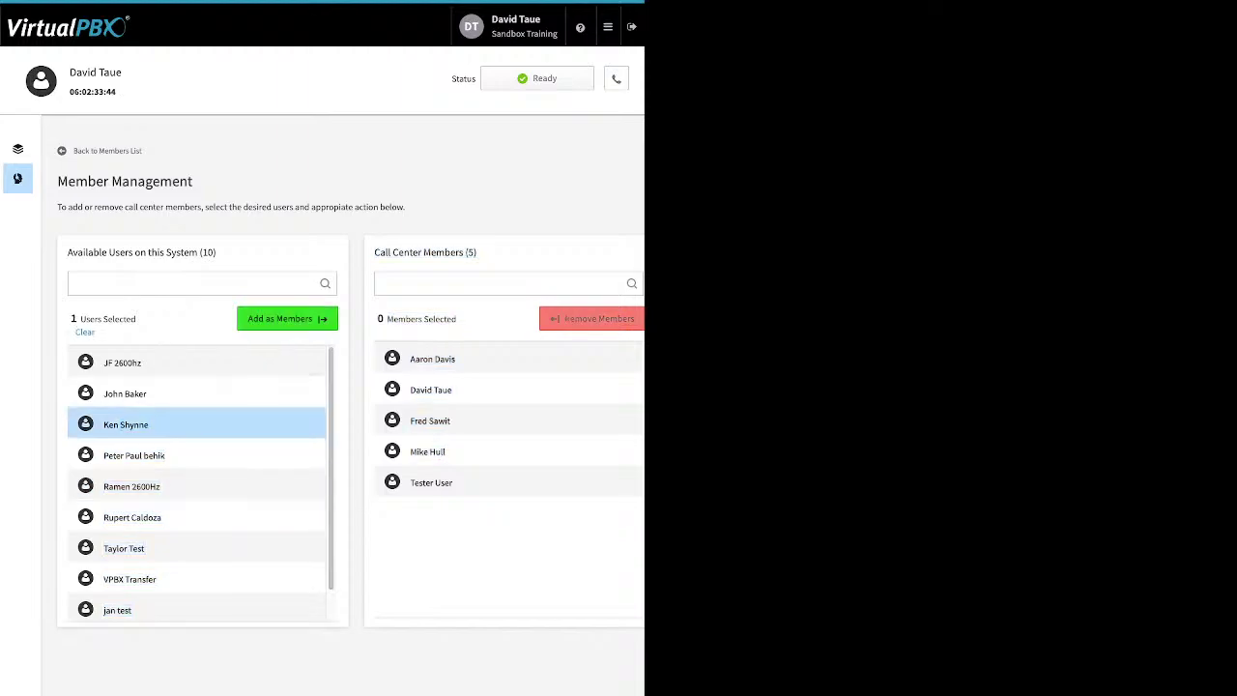
pyautogui.click(287, 318)
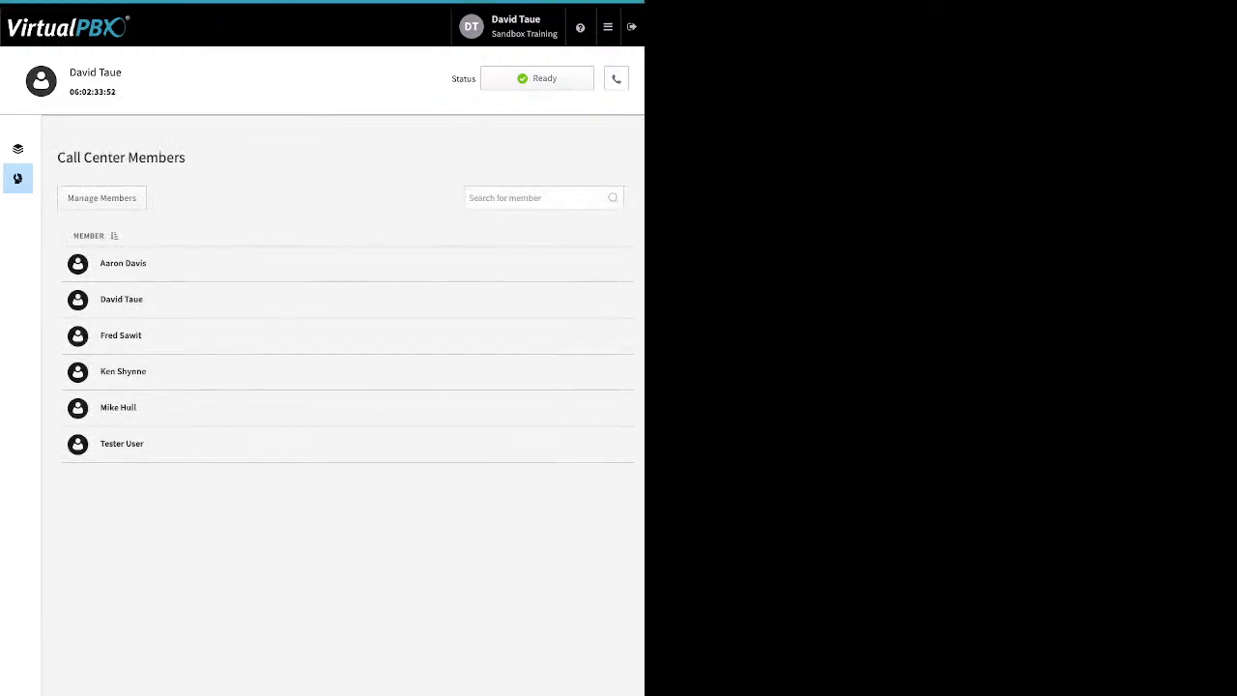
# Step: Highlight the new member, then return to the dashboard and expand the Support queue
pyautogui.tripleClick(123, 371)
pyautogui.click(17, 147)
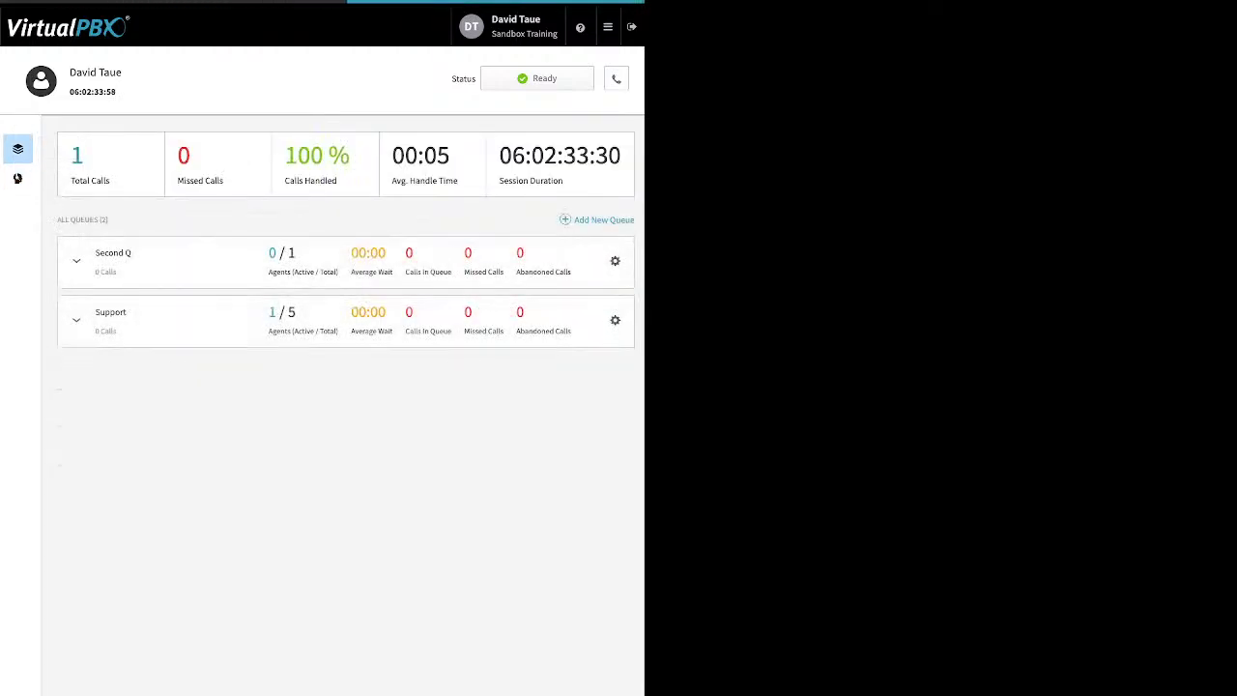
pyautogui.click(76, 320)
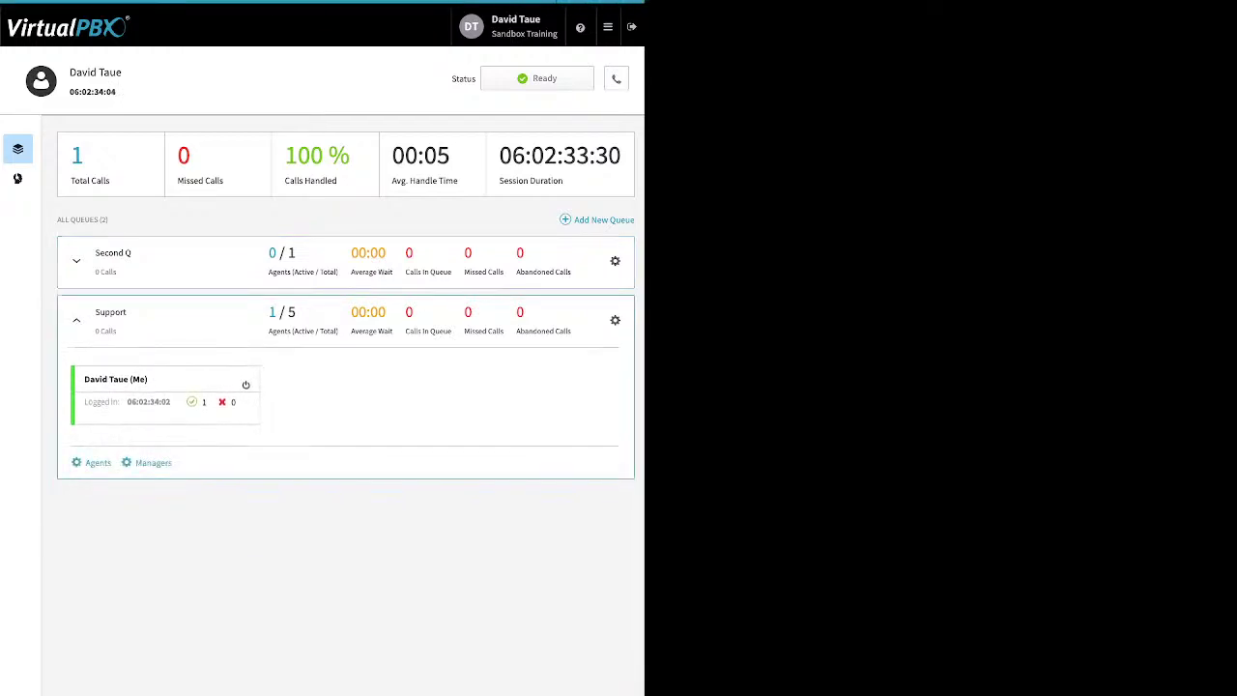
# Step: Drag the new member from Available Users into the Support queue's assigned agents and collapse the row
pyautogui.click(98, 463)
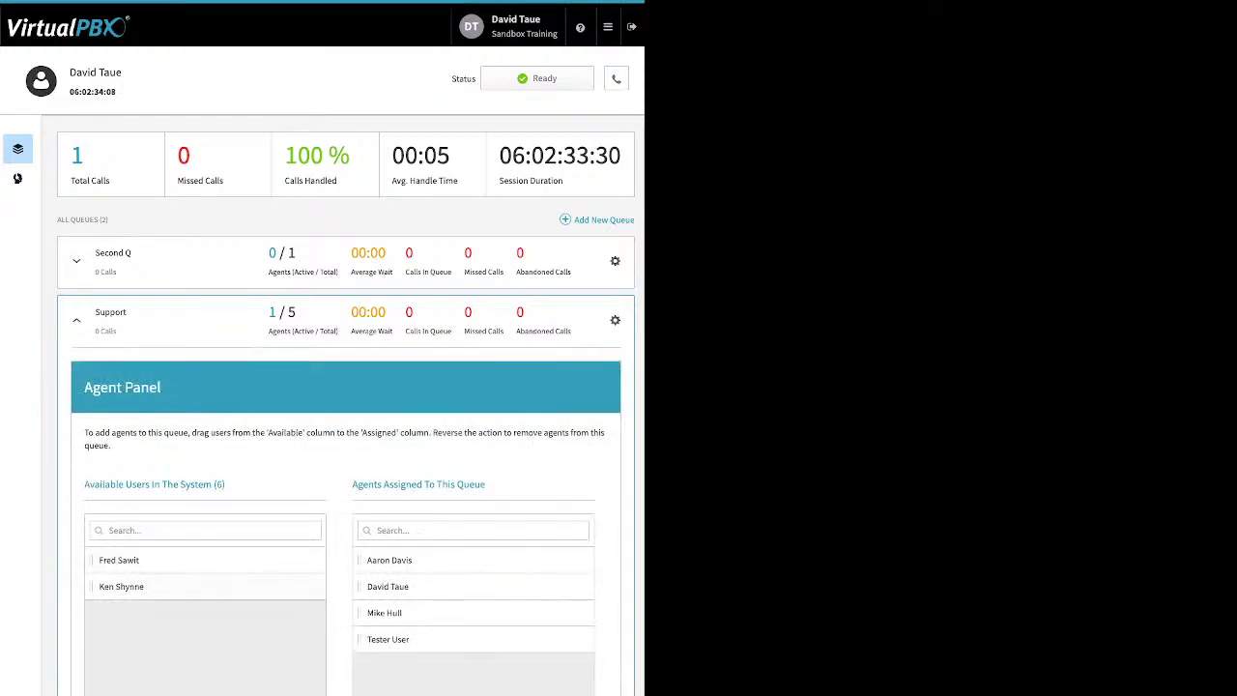
pyautogui.moveTo(121, 585); pyautogui.dragTo(388, 612)
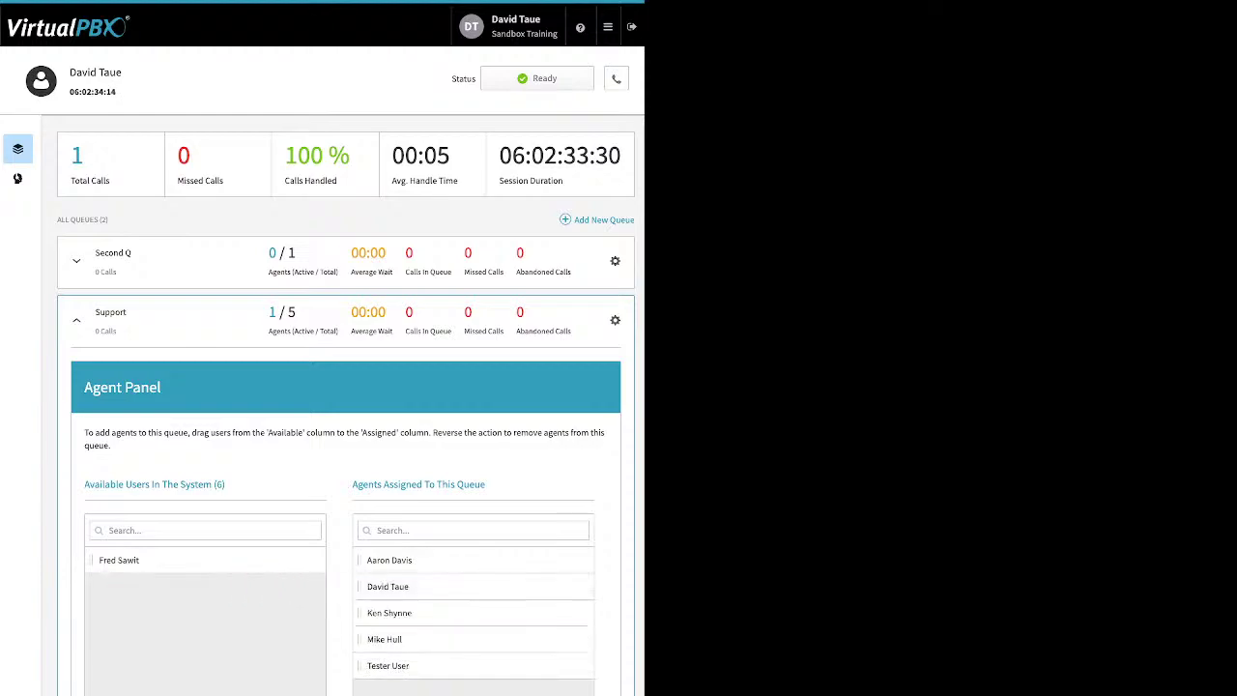
pyautogui.click(77, 320)
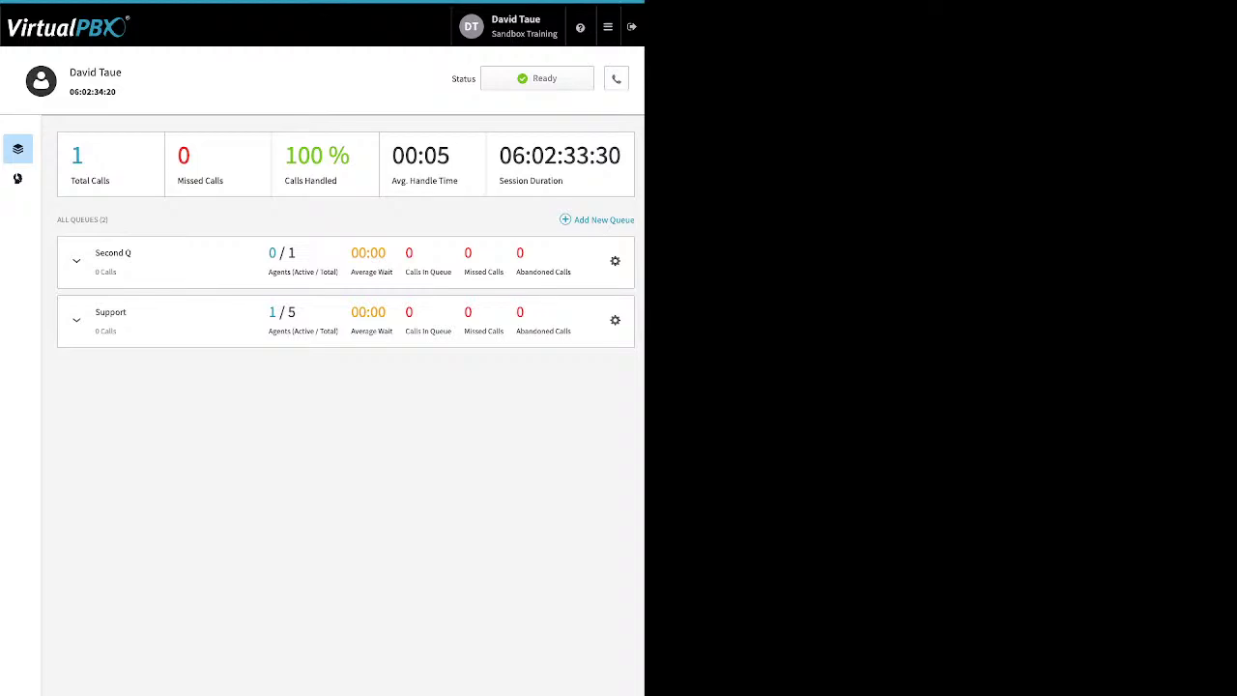
# Step: Mark the agent Away in all queues and check the answering device list without changing it
pyautogui.click(536, 79)
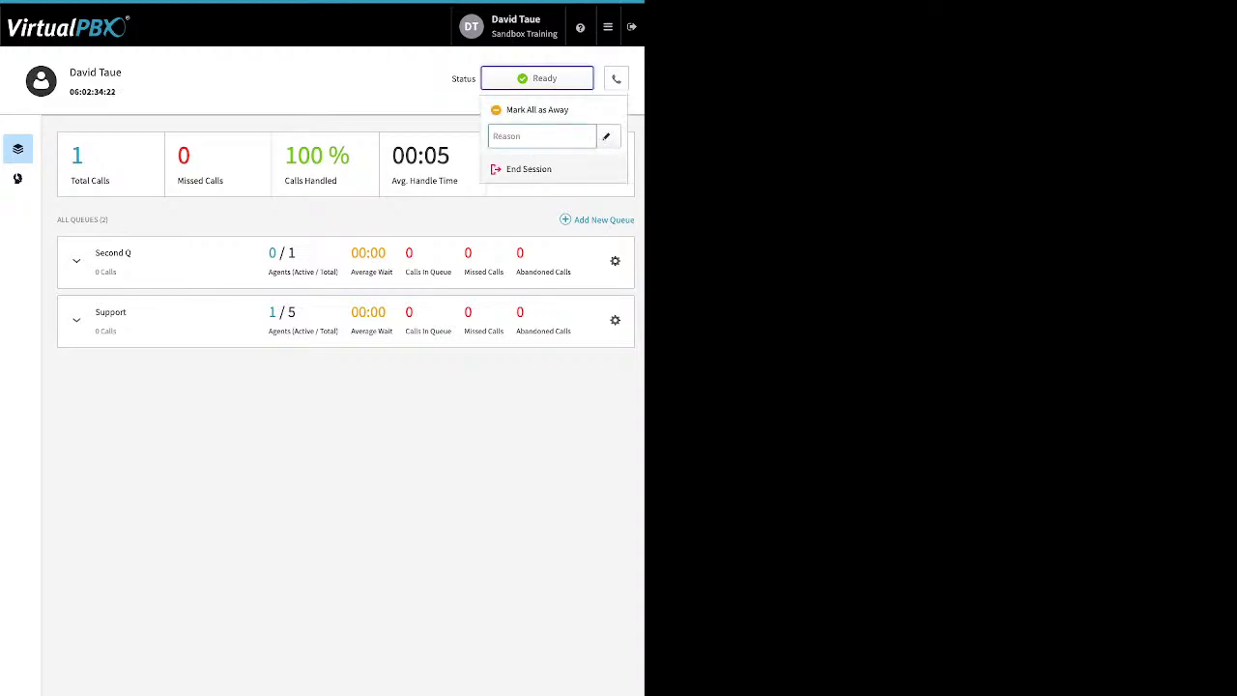
pyautogui.click(537, 109)
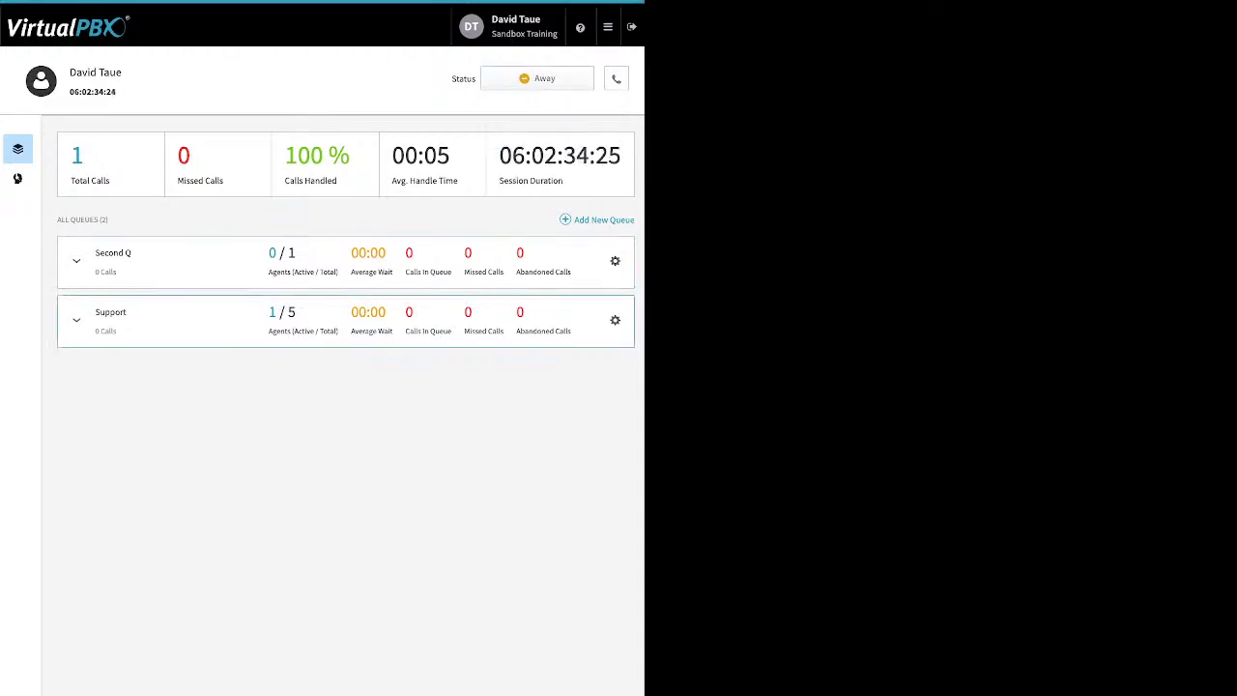
pyautogui.click(76, 320)
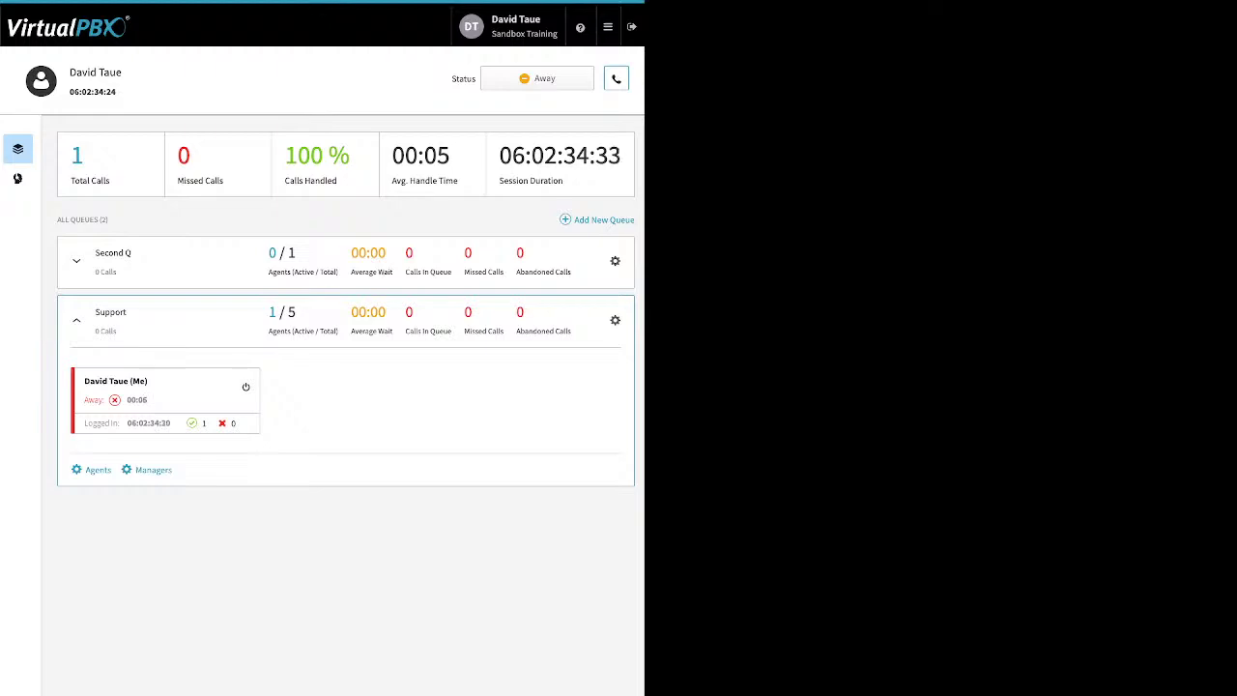
pyautogui.click(616, 78)
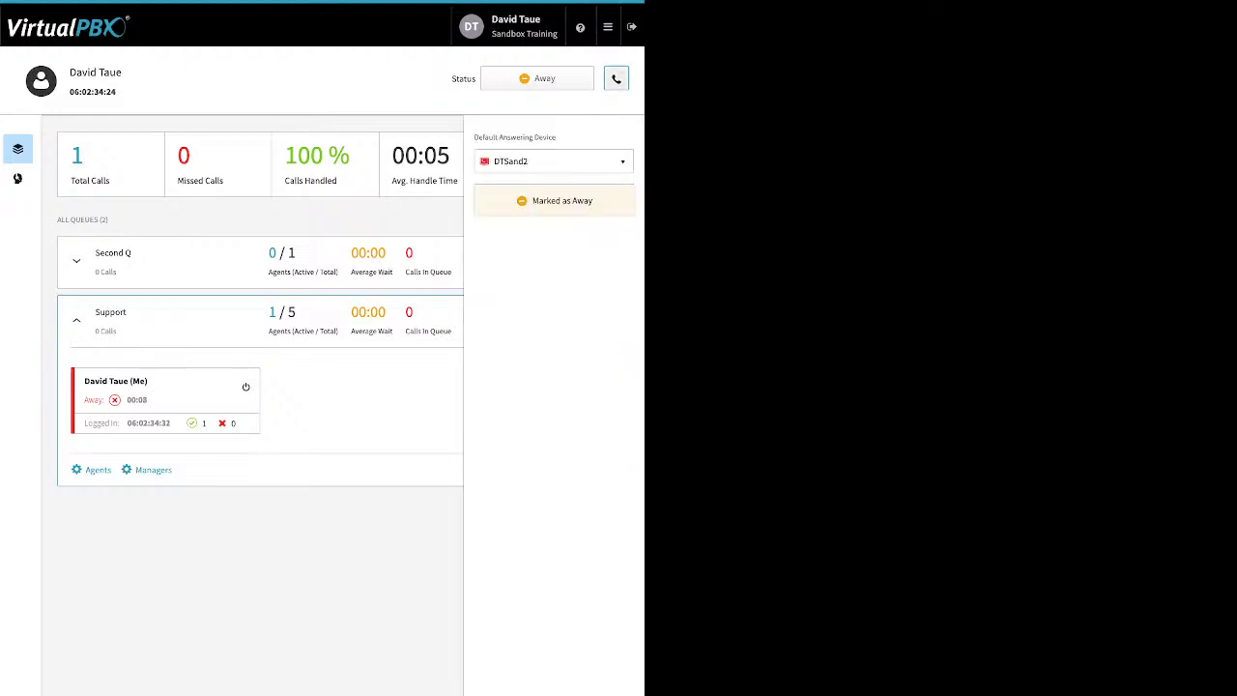
pyautogui.click(554, 161)
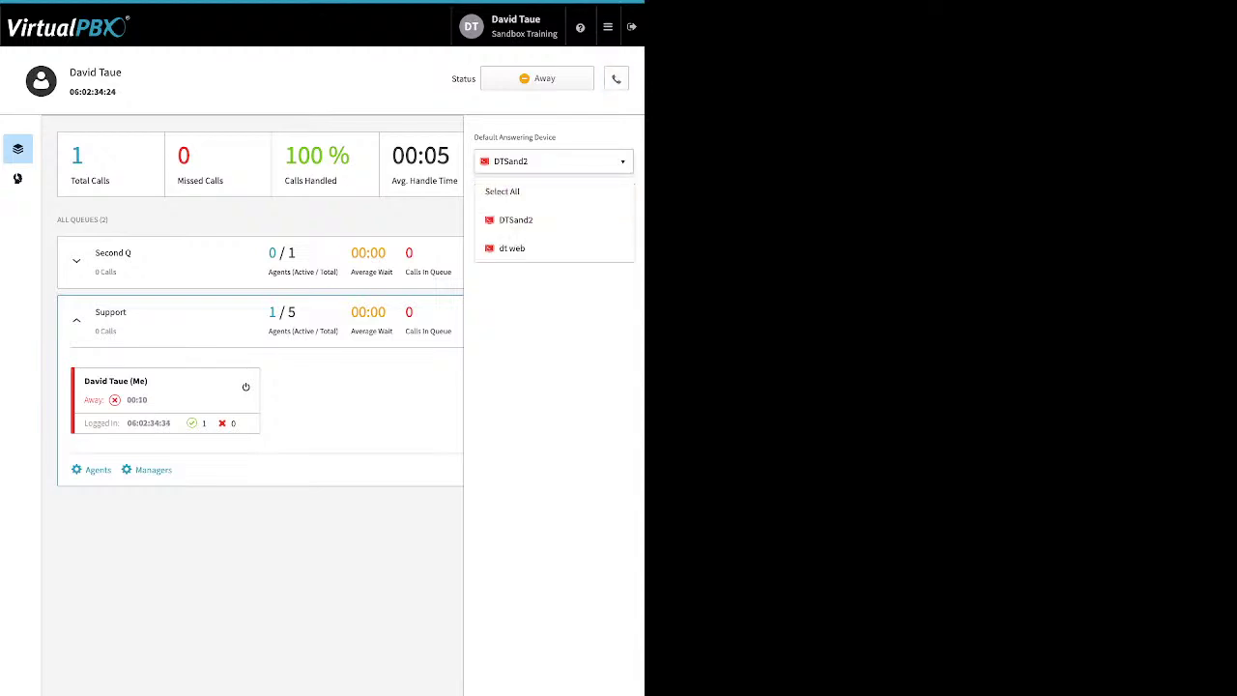
pyautogui.press('Escape')
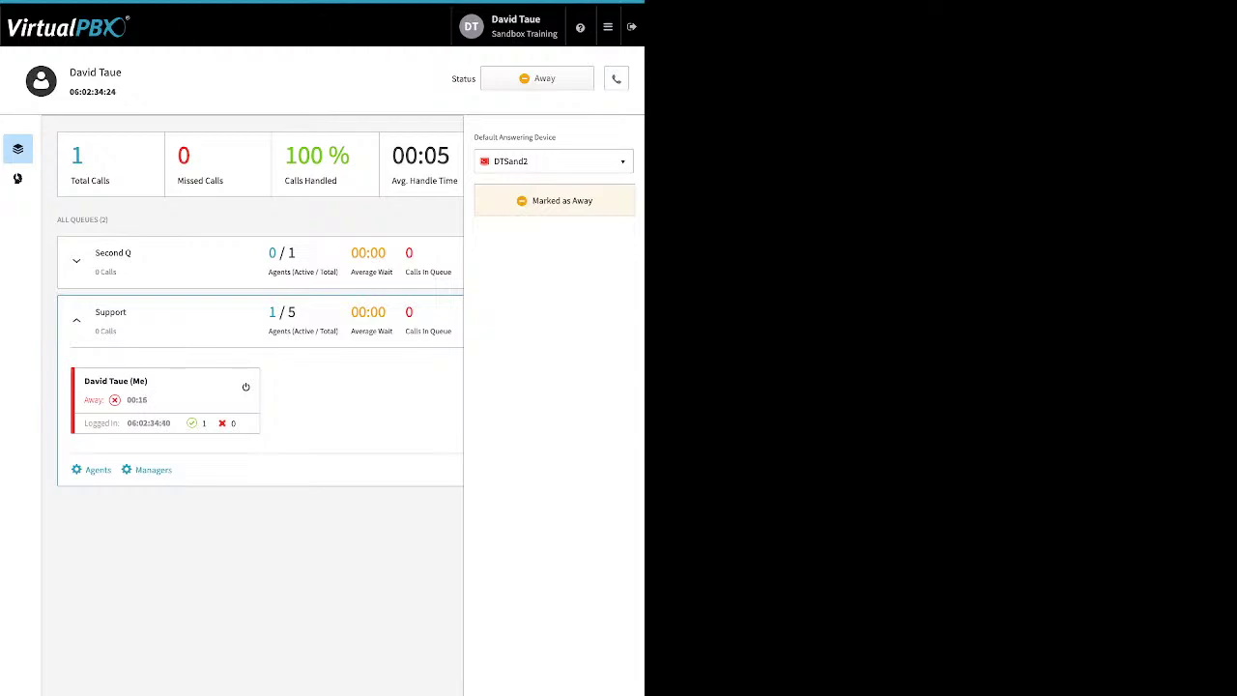
# Step: Mark the agent Ready again in all queues
pyautogui.click(537, 79)
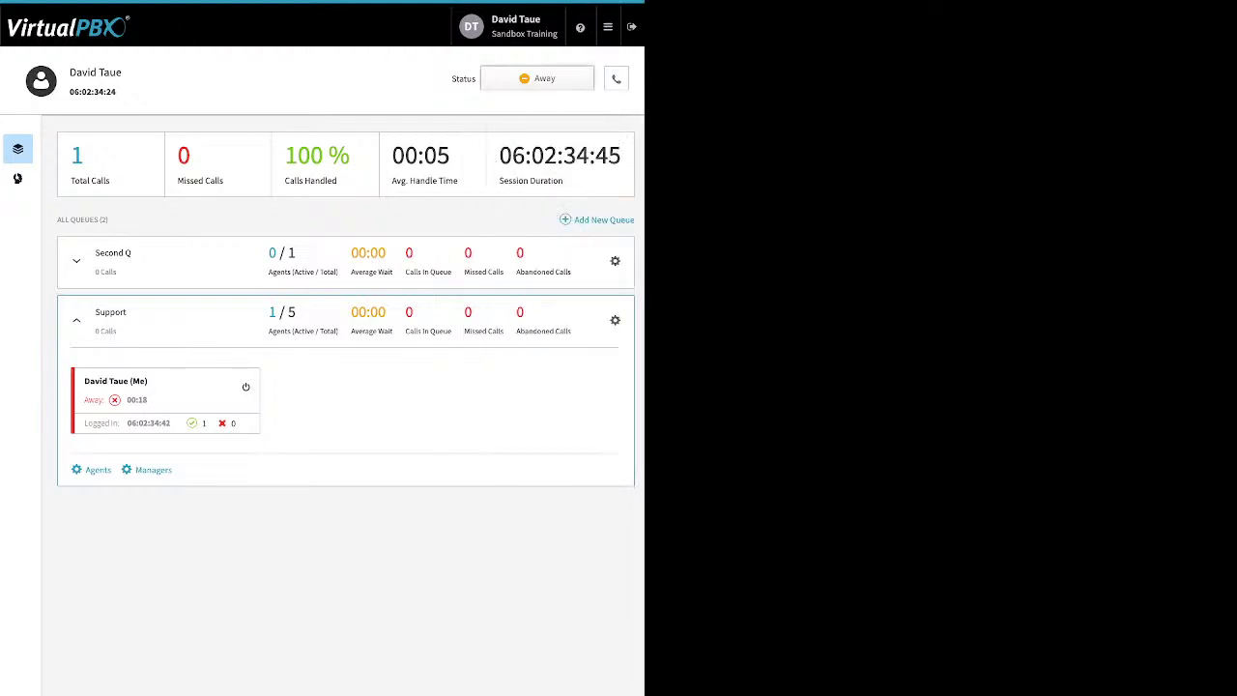
pyautogui.click(538, 109)
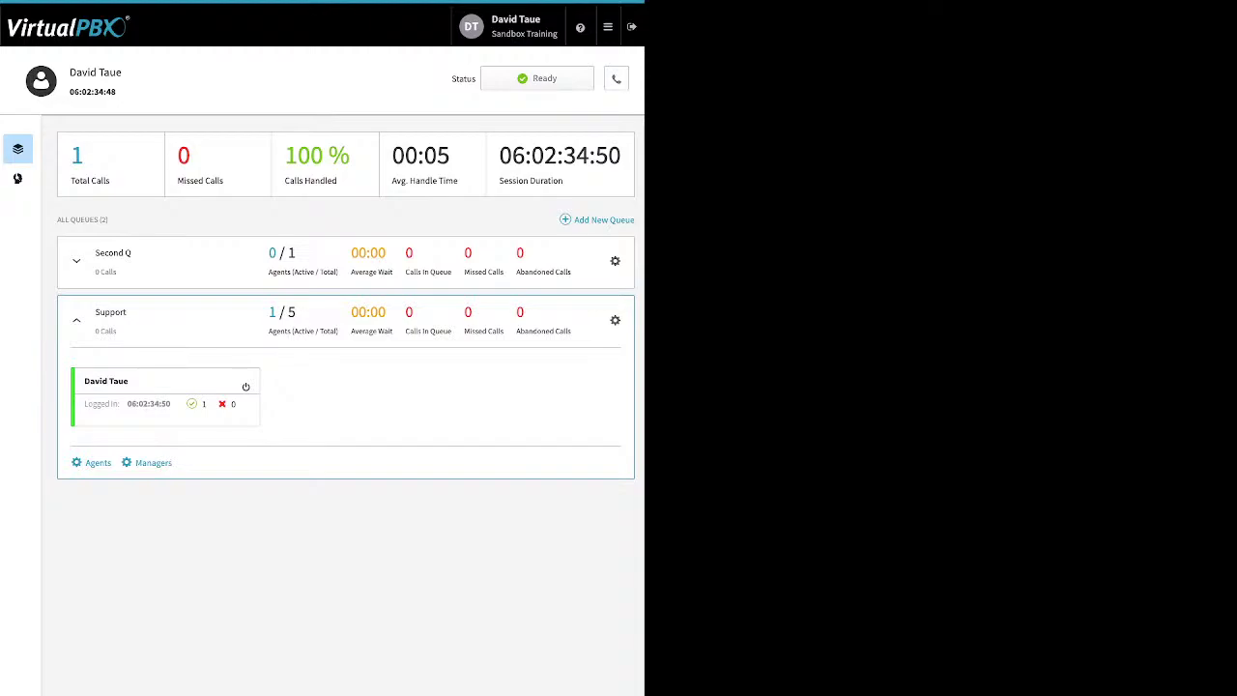
pyautogui.click(607, 26)
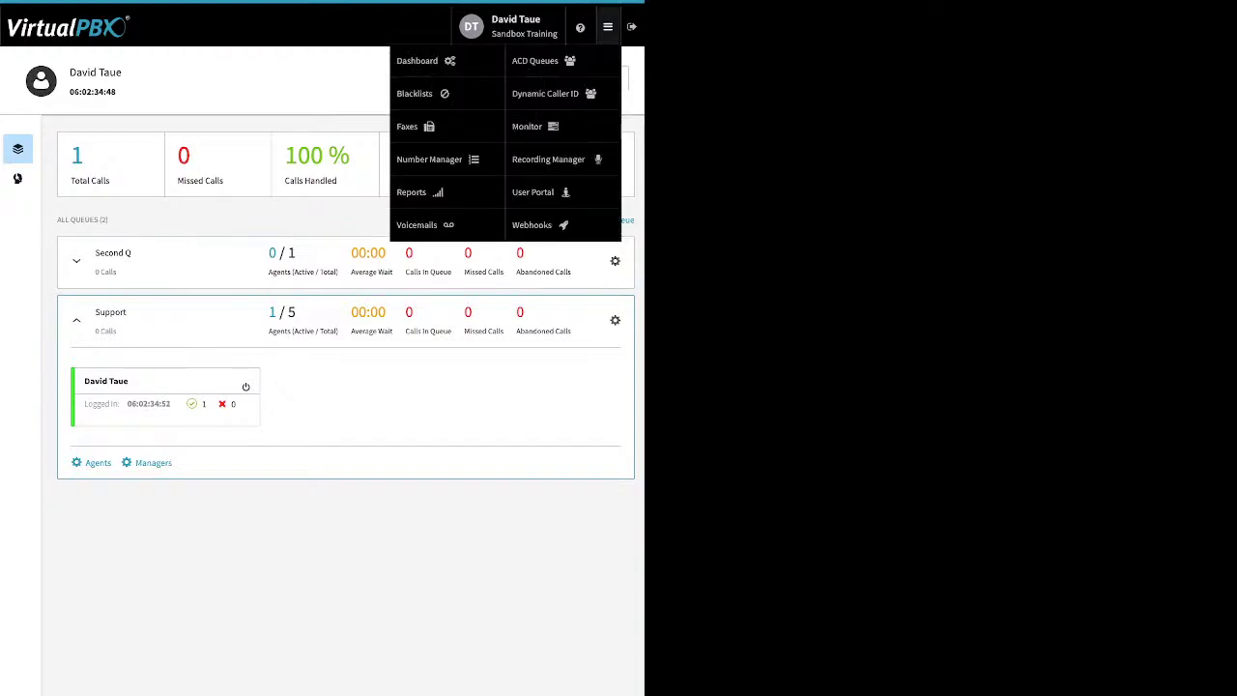
# Step: In Blacklist settings, edit the Block list and save it with a new number added
pyautogui.click(416, 93)
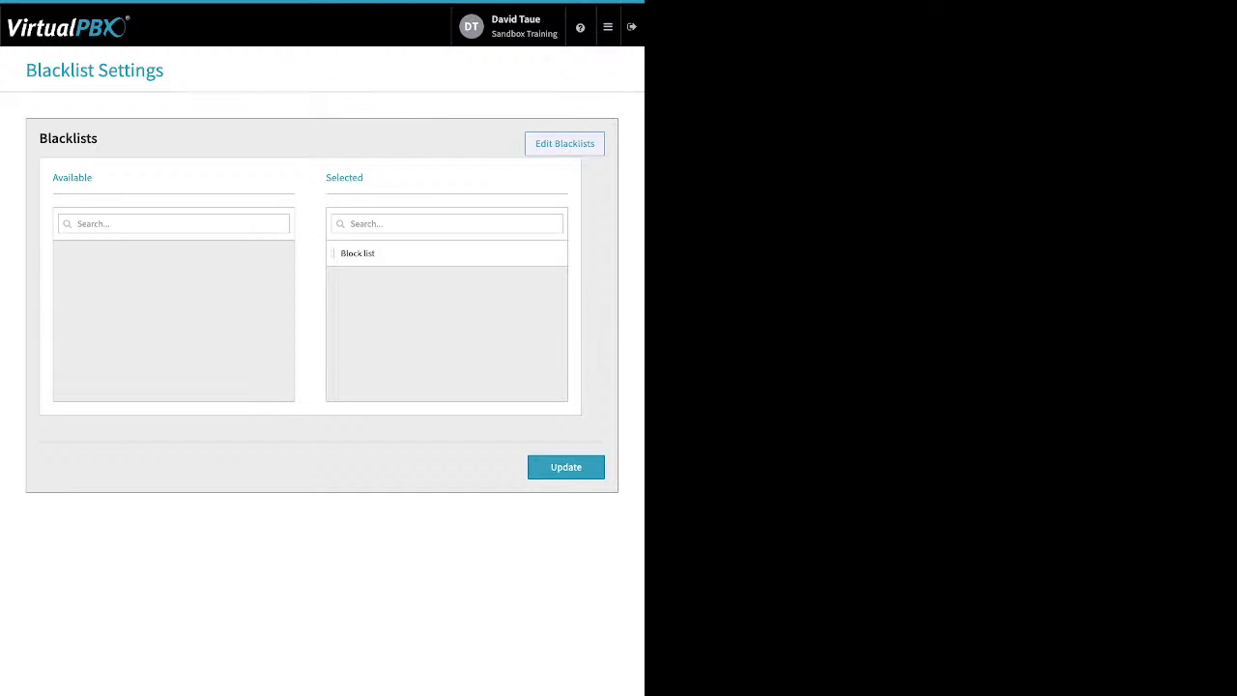
pyautogui.click(564, 144)
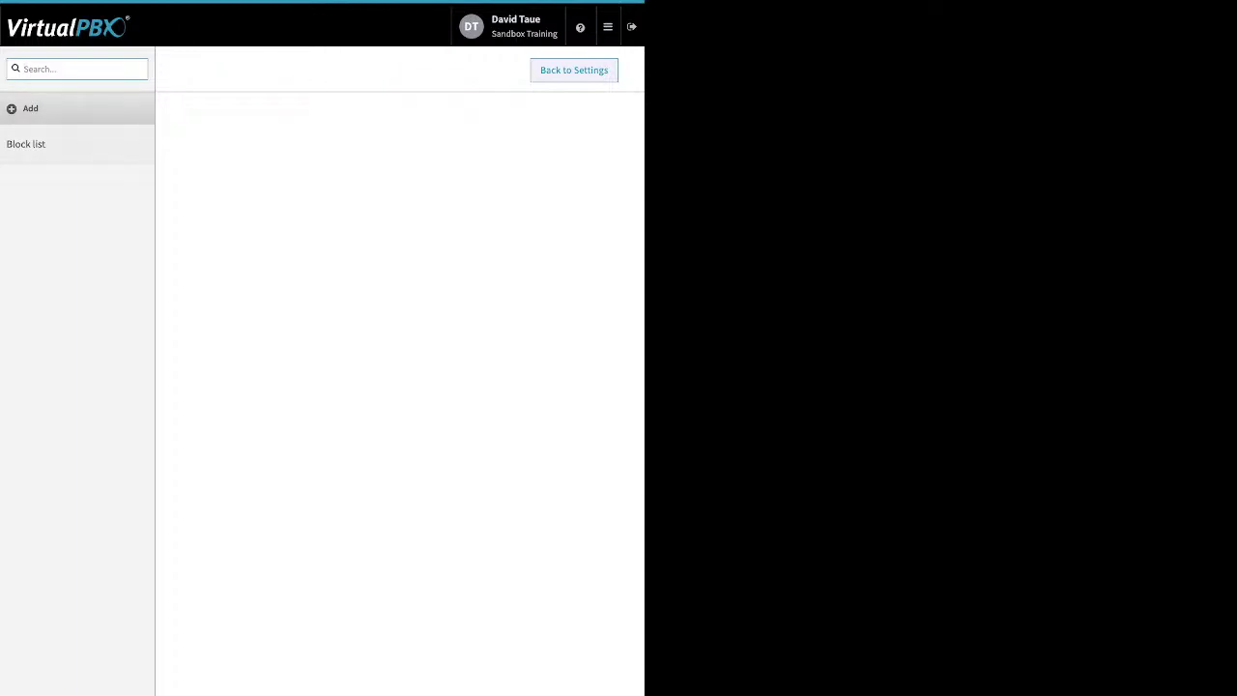
pyautogui.click(26, 144)
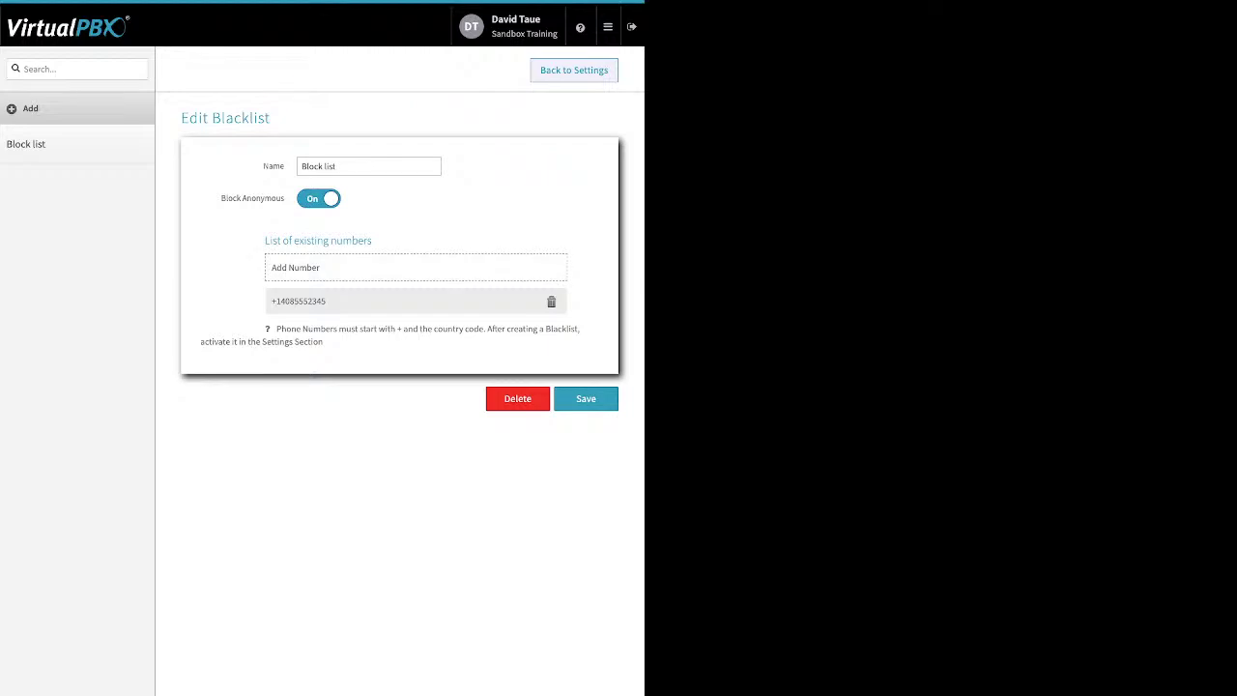
pyautogui.moveTo(220, 198); pyautogui.dragTo(284, 198)
pyautogui.click(294, 266)
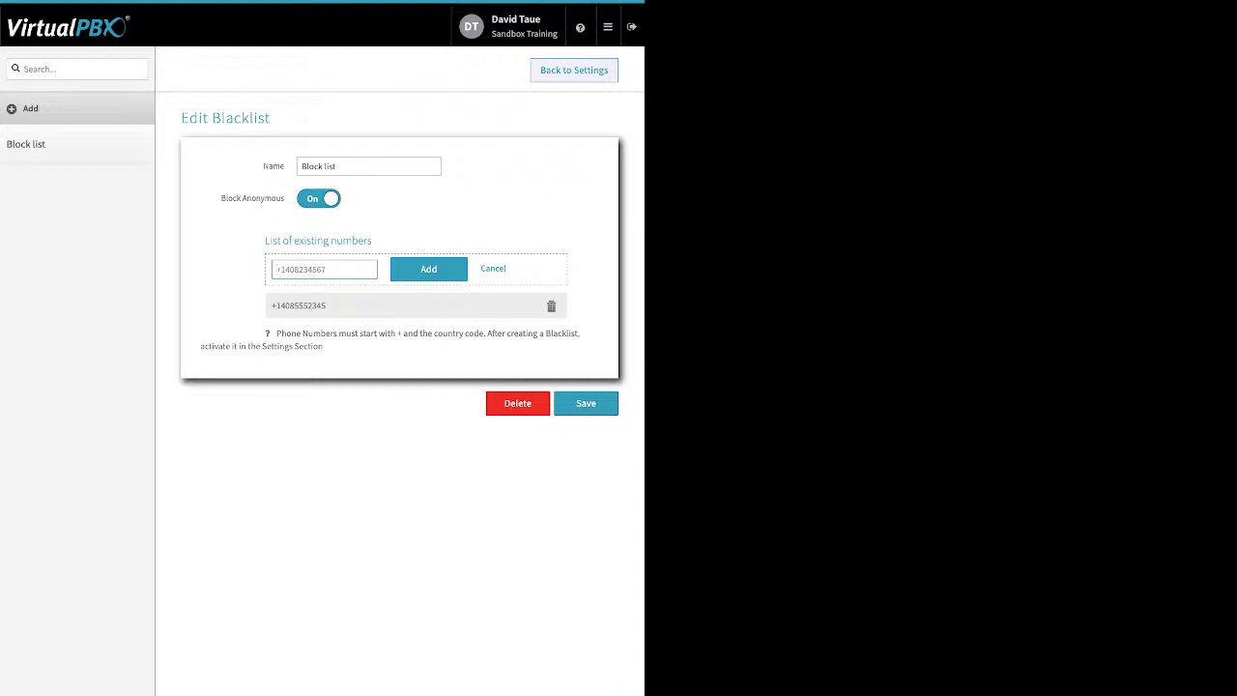
pyautogui.click(586, 403)
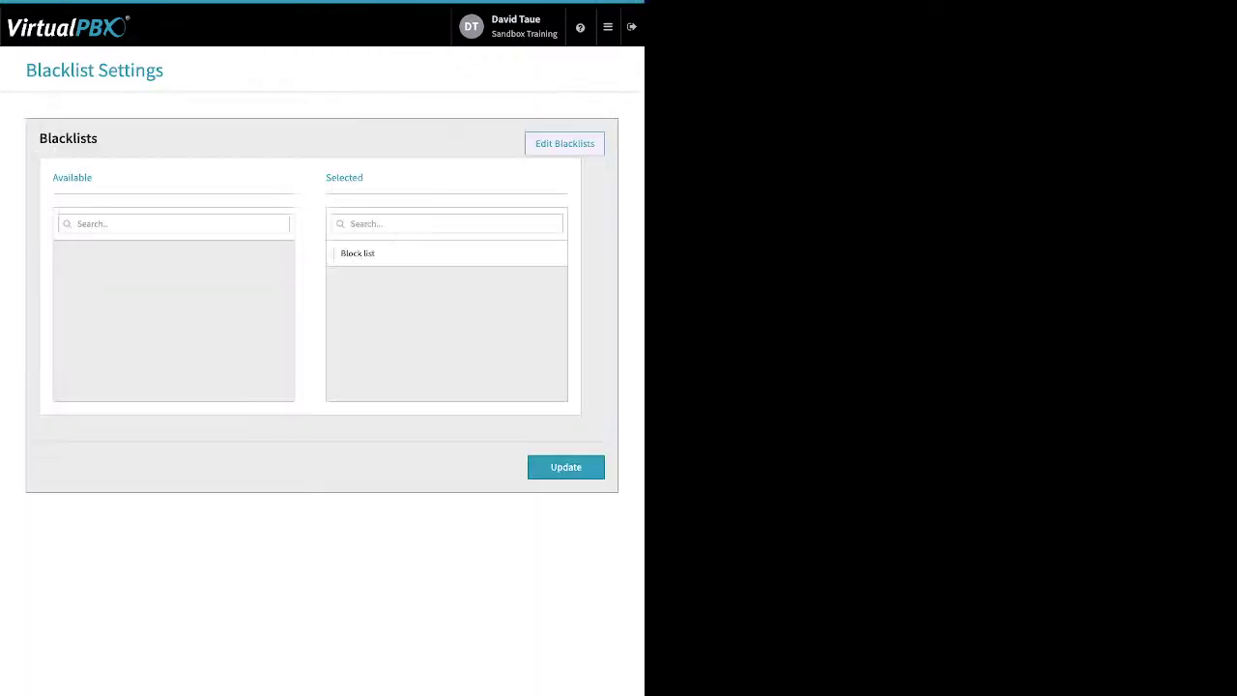
# Step: Save the blacklist selection with Block list in the Selected column
pyautogui.moveTo(364, 177); pyautogui.dragTo(325, 178)
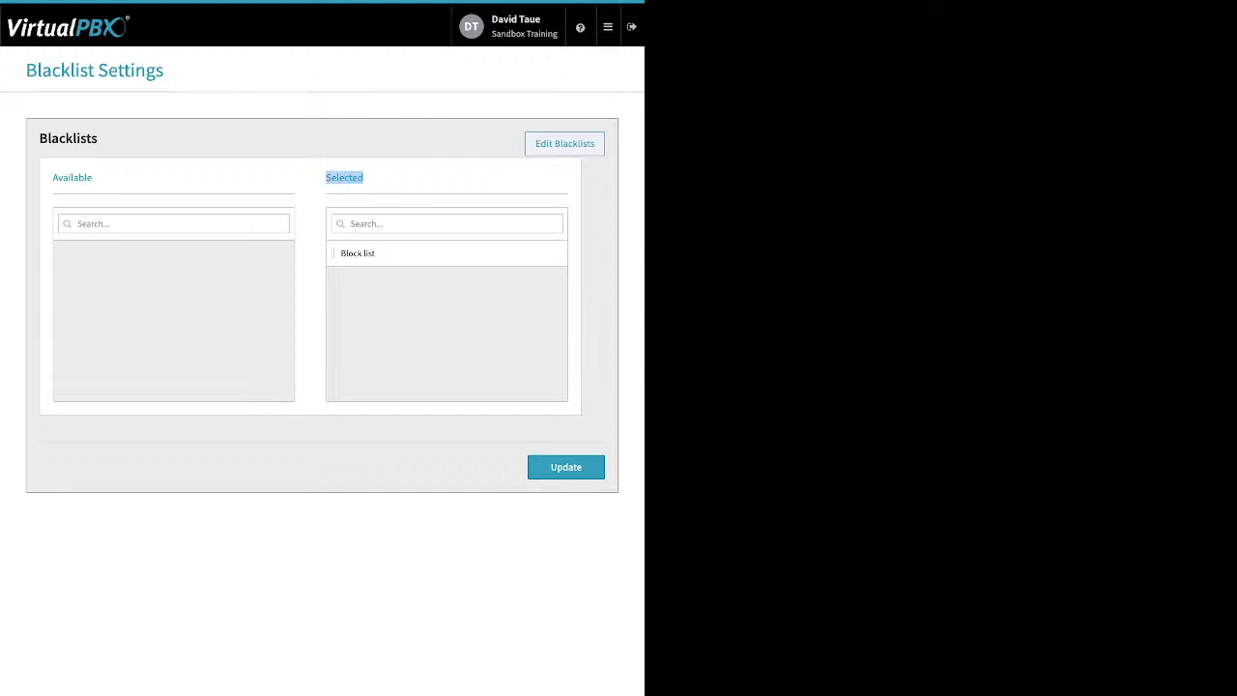
pyautogui.click(566, 467)
pyautogui.click(607, 27)
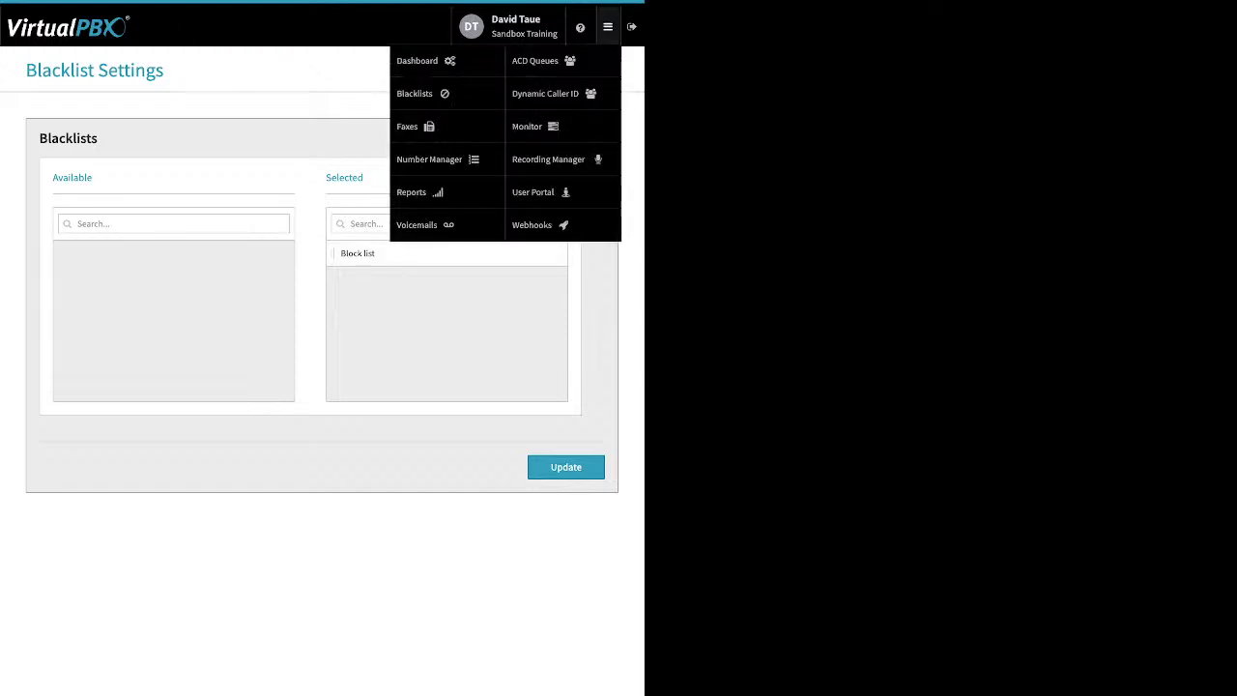
# Step: Go to Dynamic Caller ID and inspect the 408 rule without changing it
pyautogui.click(545, 93)
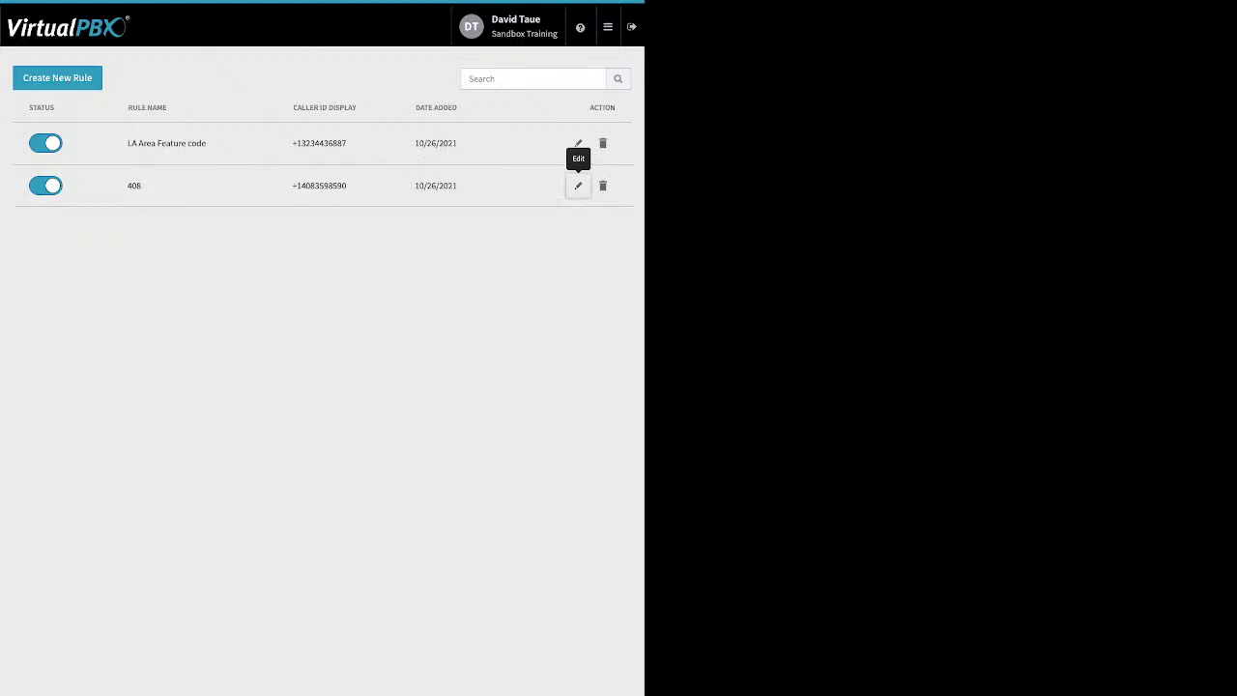
pyautogui.click(578, 185)
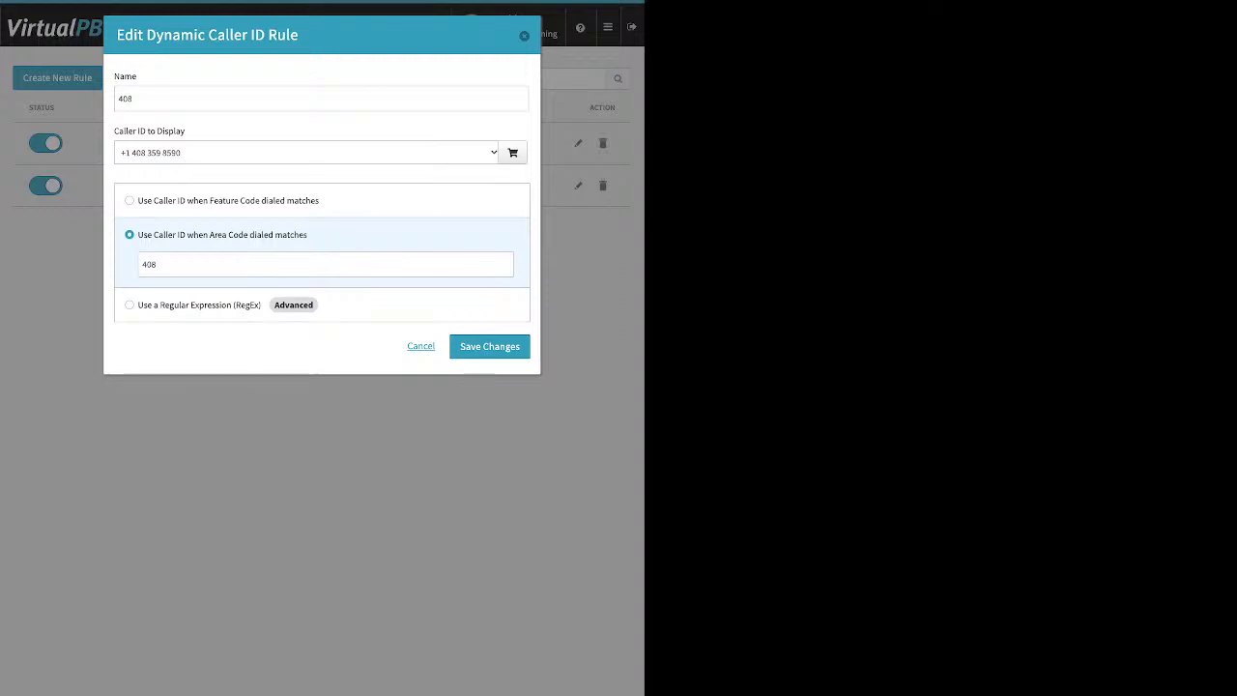
pyautogui.click(420, 346)
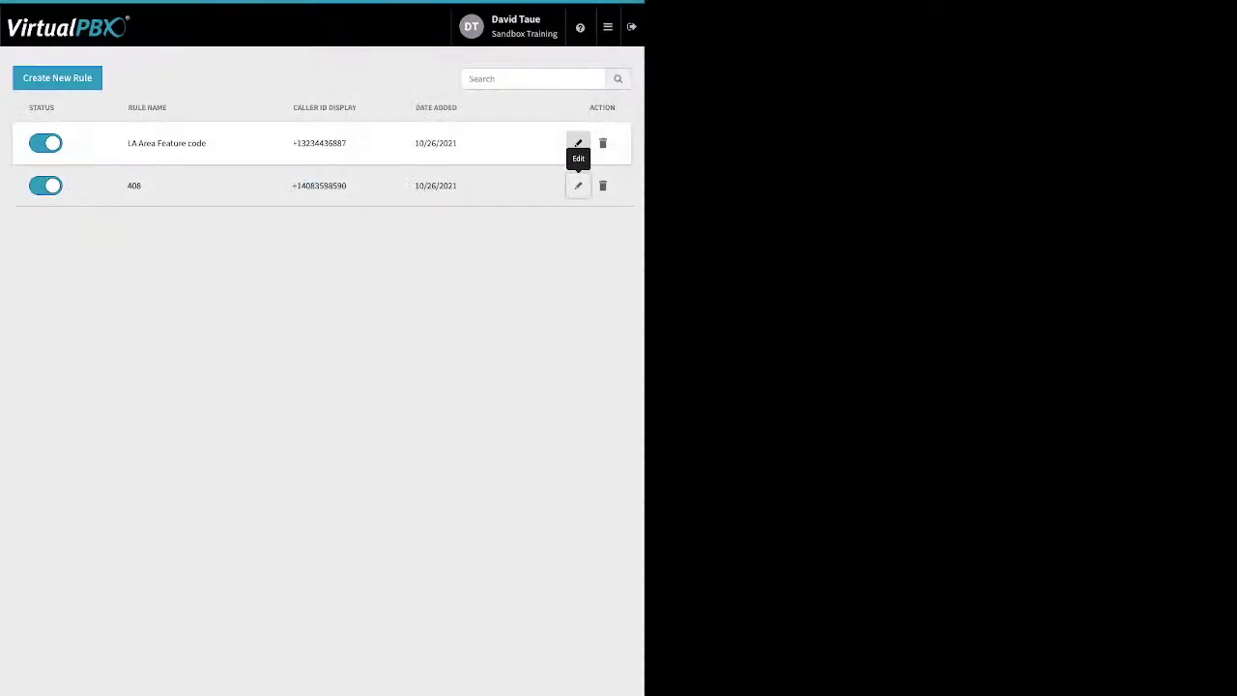
# Step: Inspect the LA Area Feature code rule's *550 code and close it without saving
pyautogui.click(578, 143)
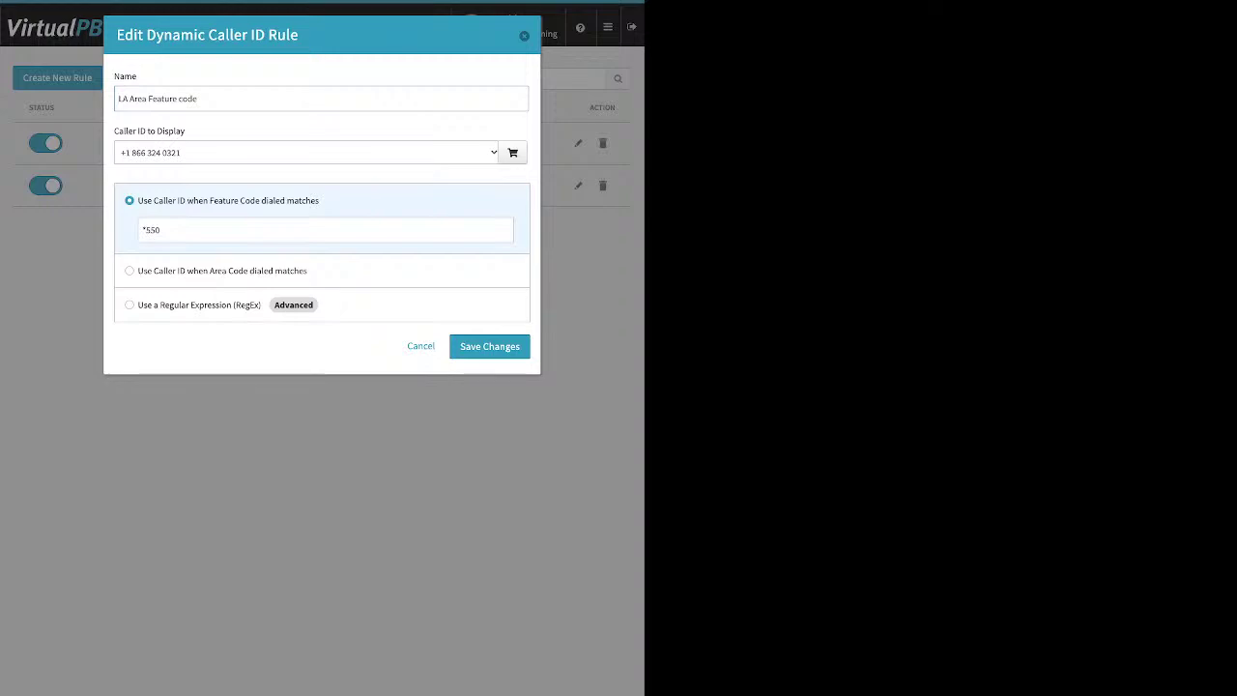
pyautogui.click(160, 230)
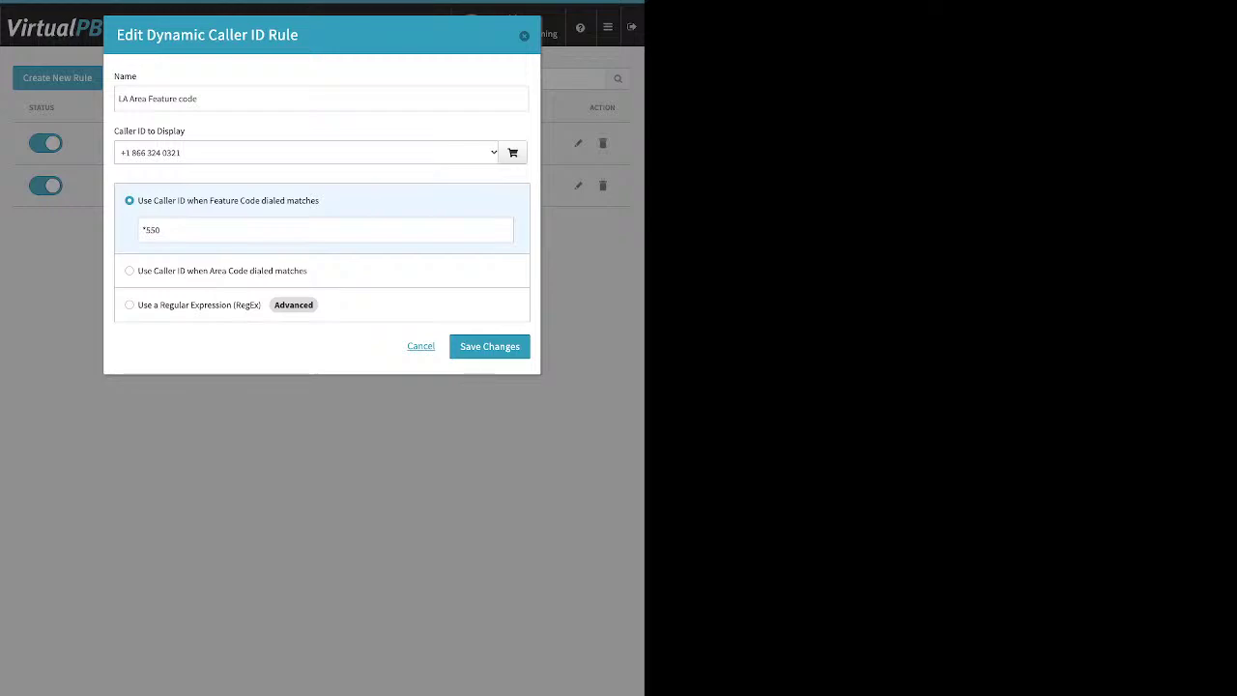
pyautogui.press('Escape')
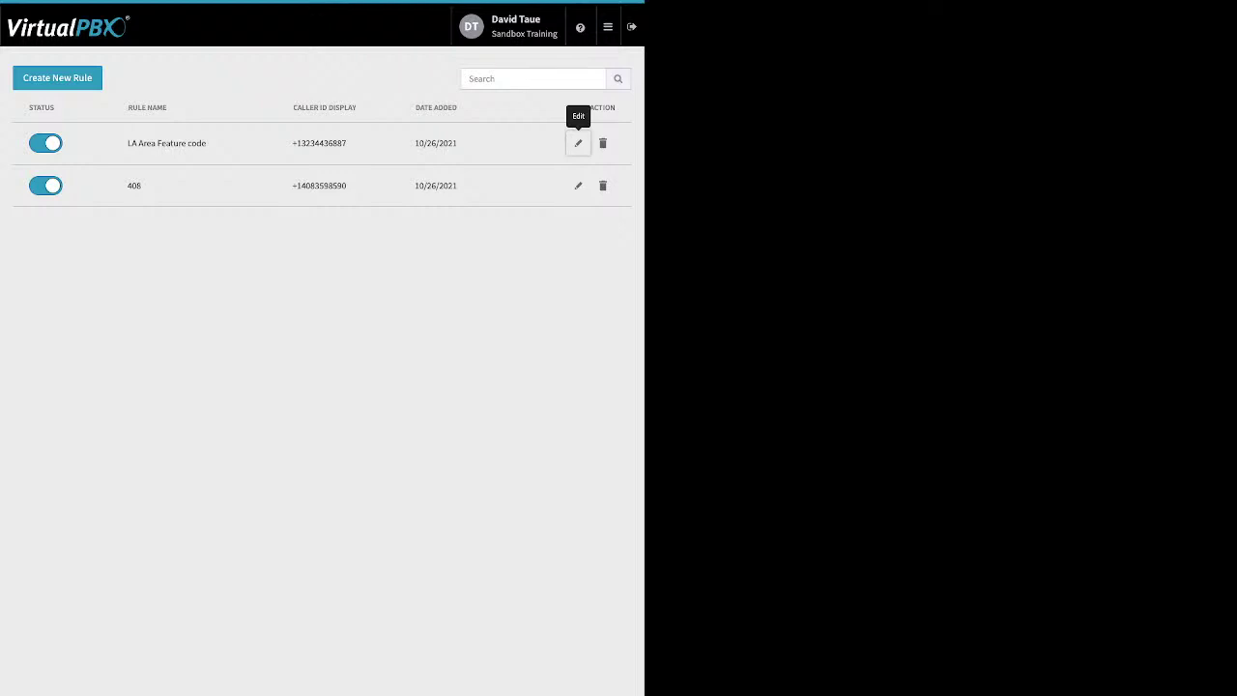
pyautogui.click(607, 26)
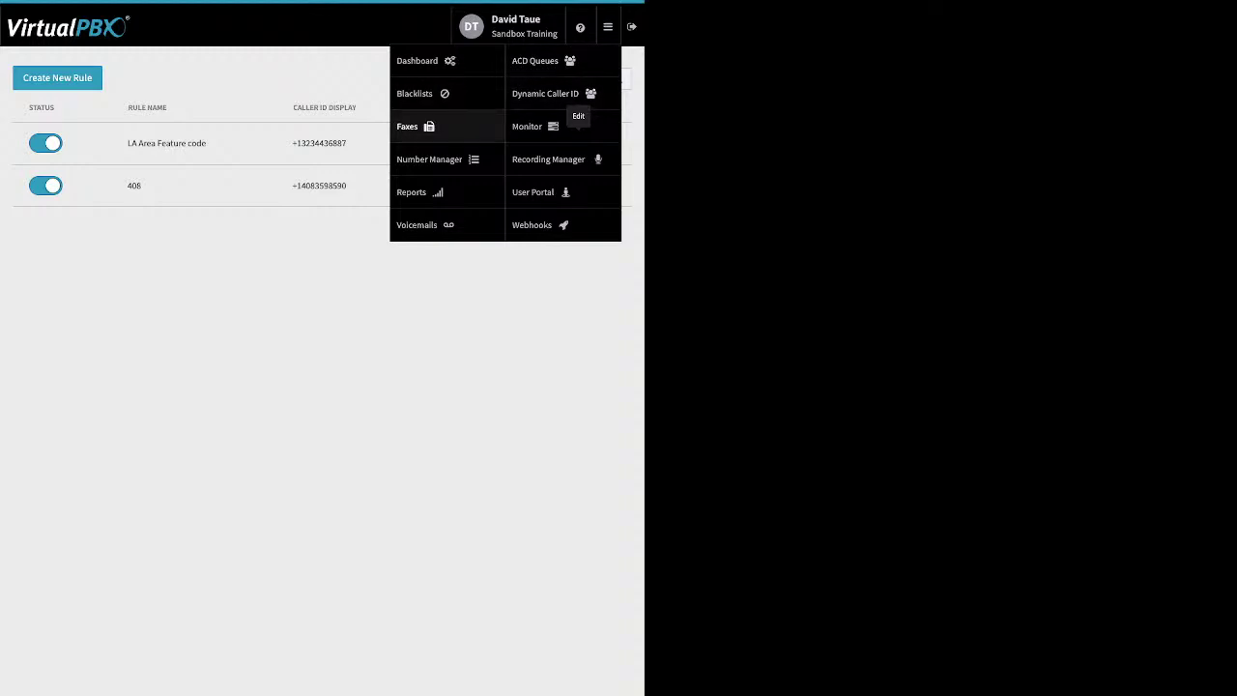
# Step: Go to Faxes and show the inbound faxes of Sandbox Training's Main Faxbox
pyautogui.click(411, 126)
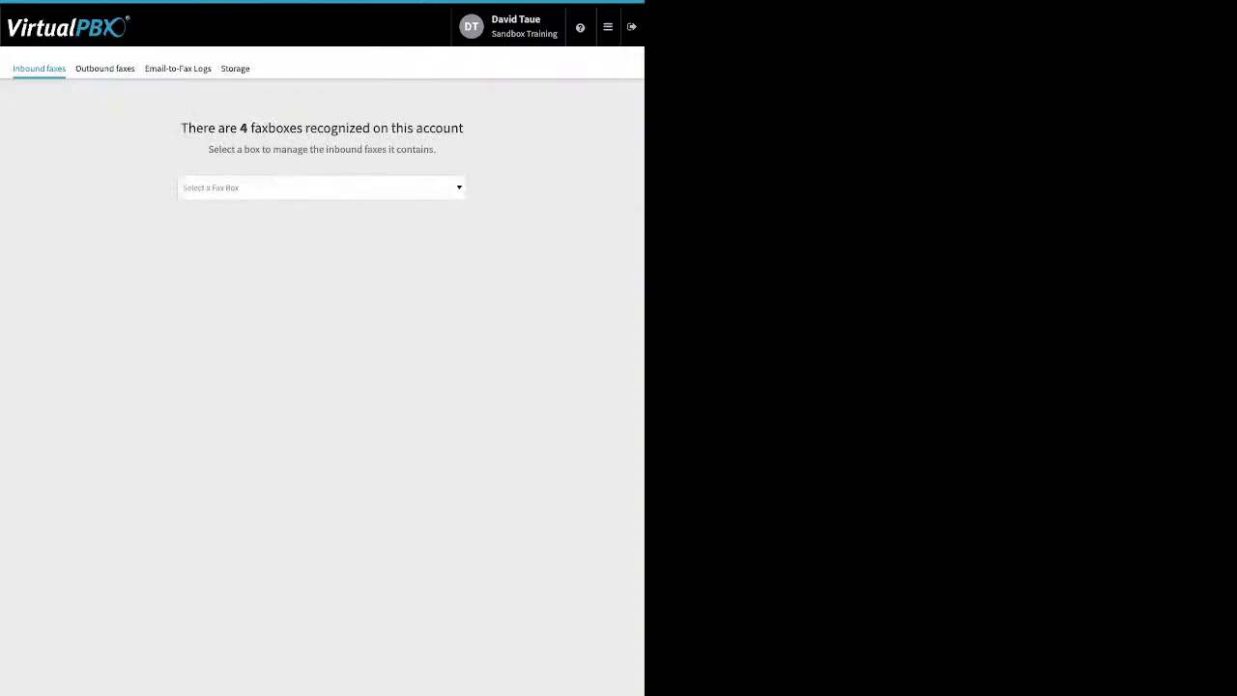
pyautogui.click(320, 188)
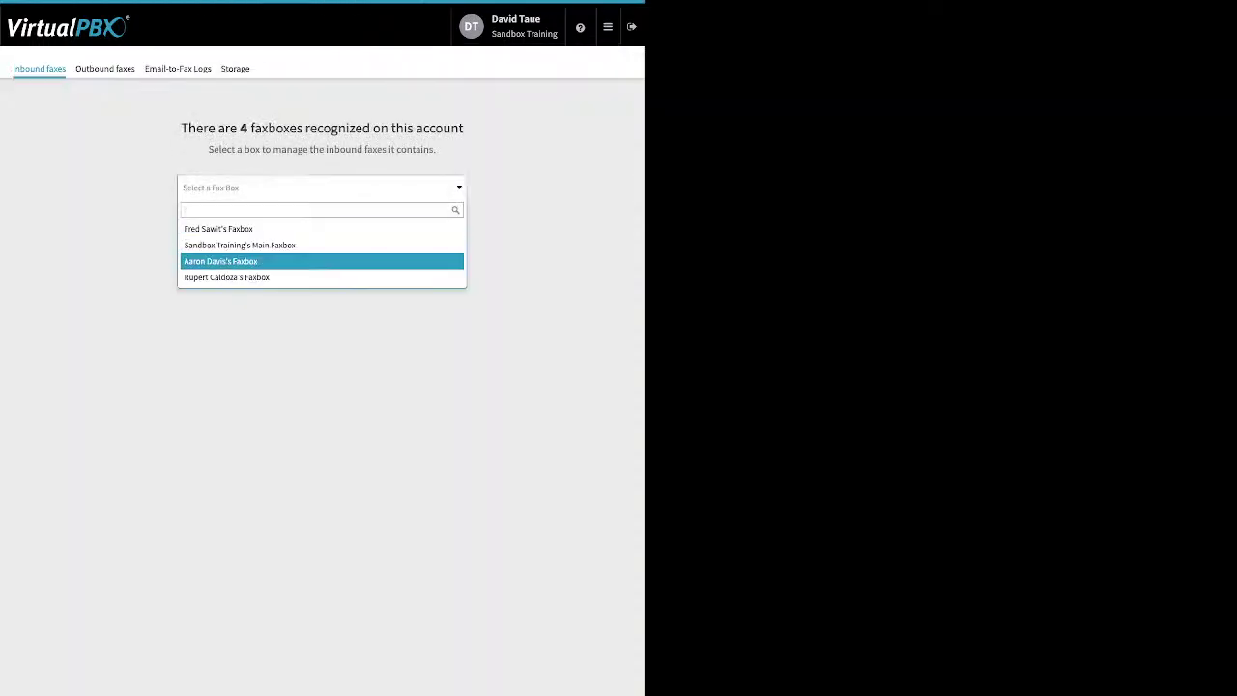
pyautogui.press('Return')
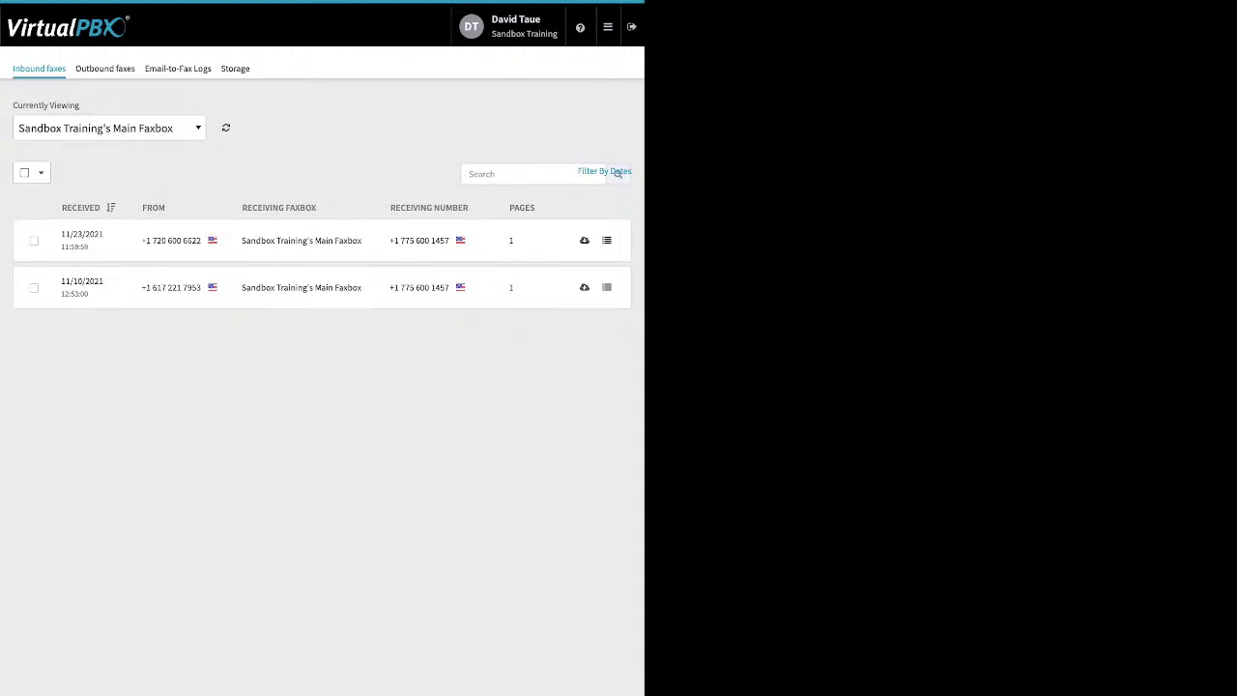
# Step: Review the first inbound fax's full details, close them, and switch to outbound faxes
pyautogui.click(607, 240)
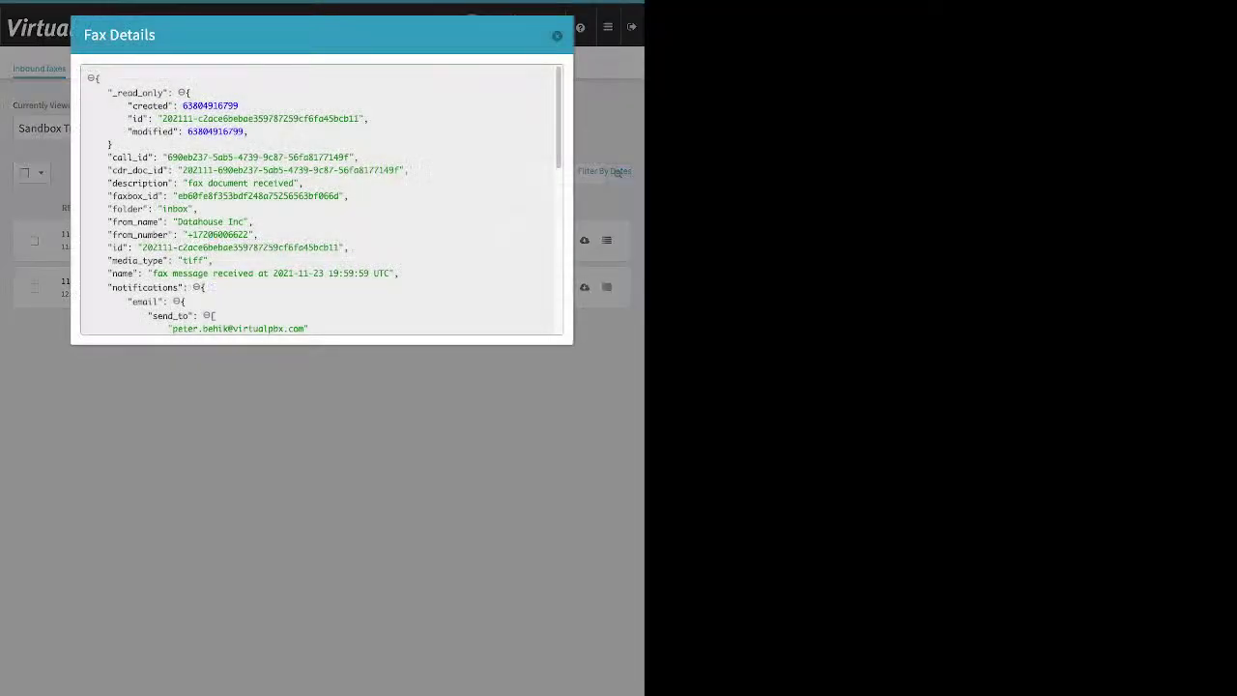
pyautogui.scroll(-10, 321, 198)
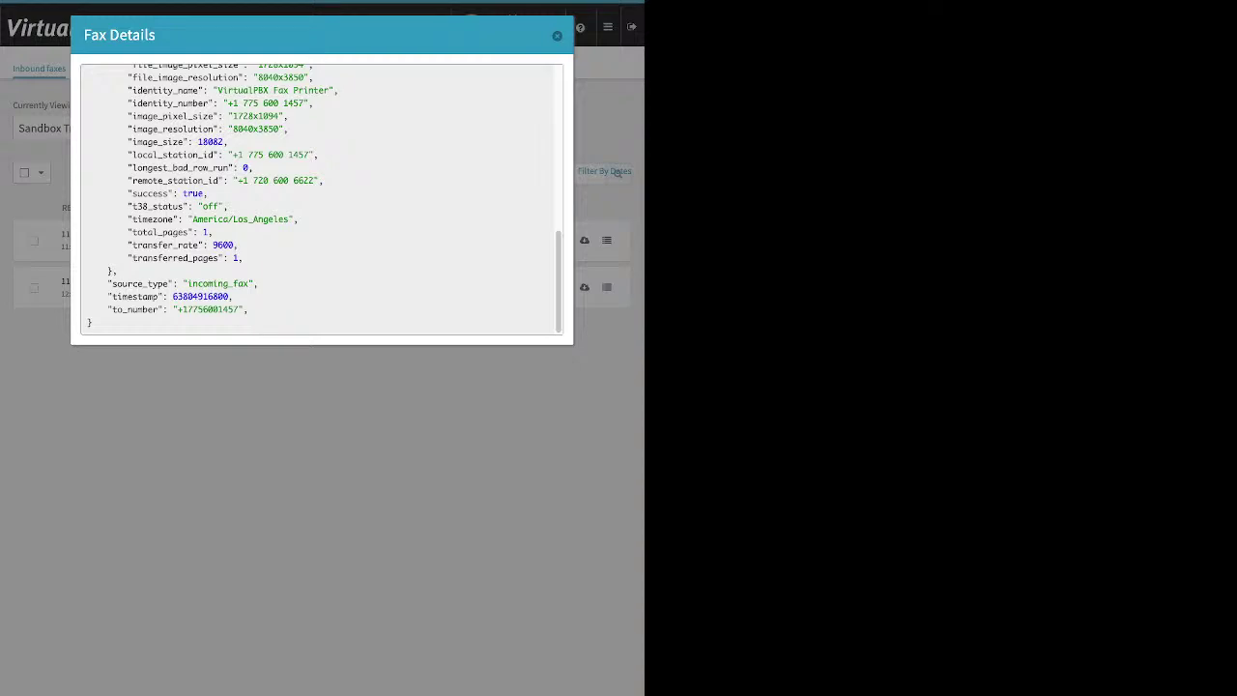
pyautogui.click(617, 172)
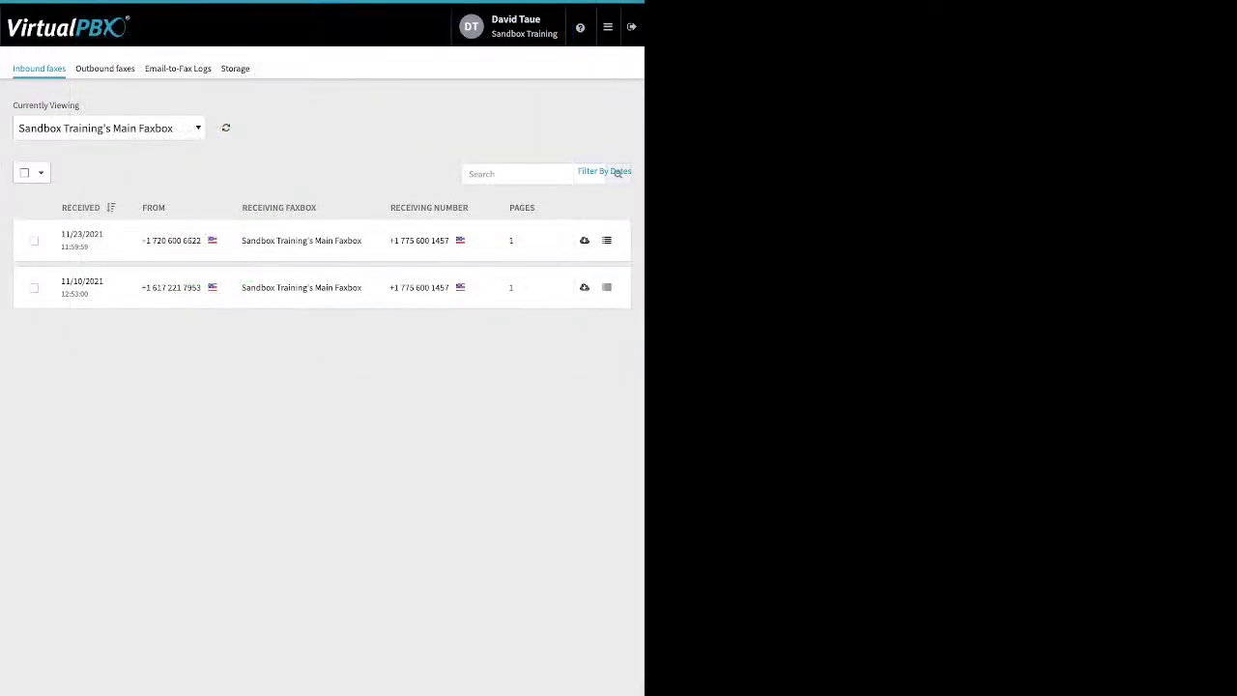
pyautogui.click(104, 68)
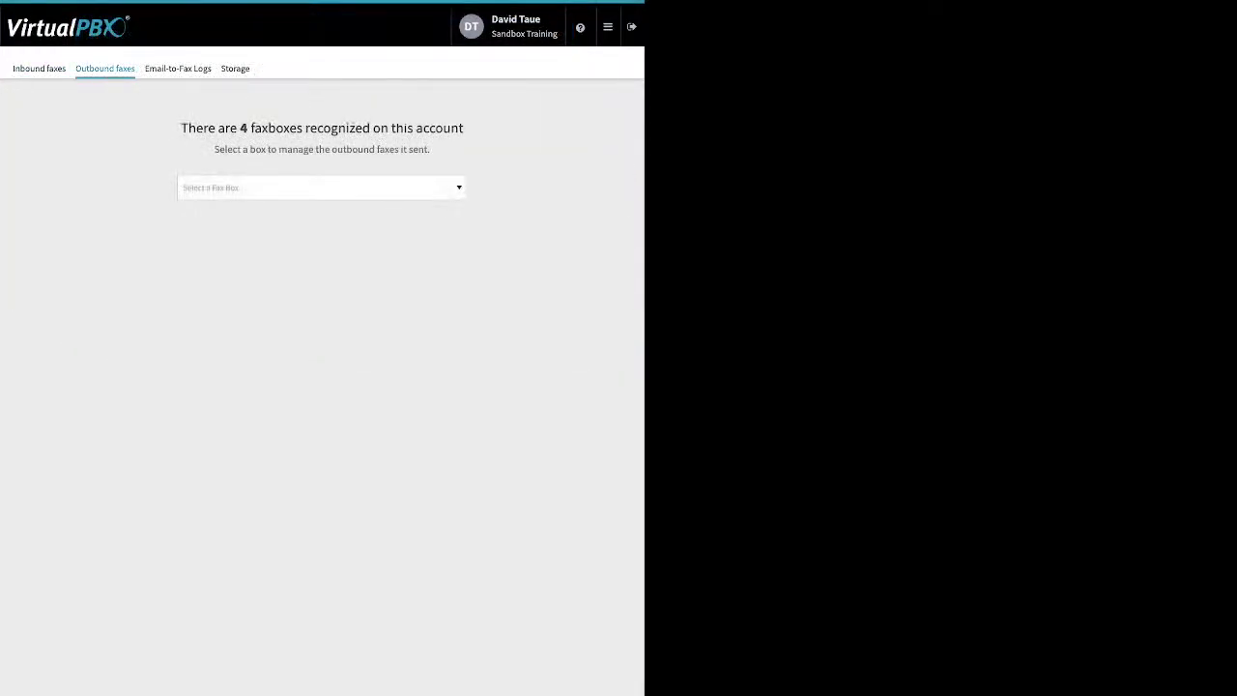
# Step: Show Sandbox Training's Main Faxbox outbound faxes and scroll through a fax's JSON details before closing them
pyautogui.click(322, 188)
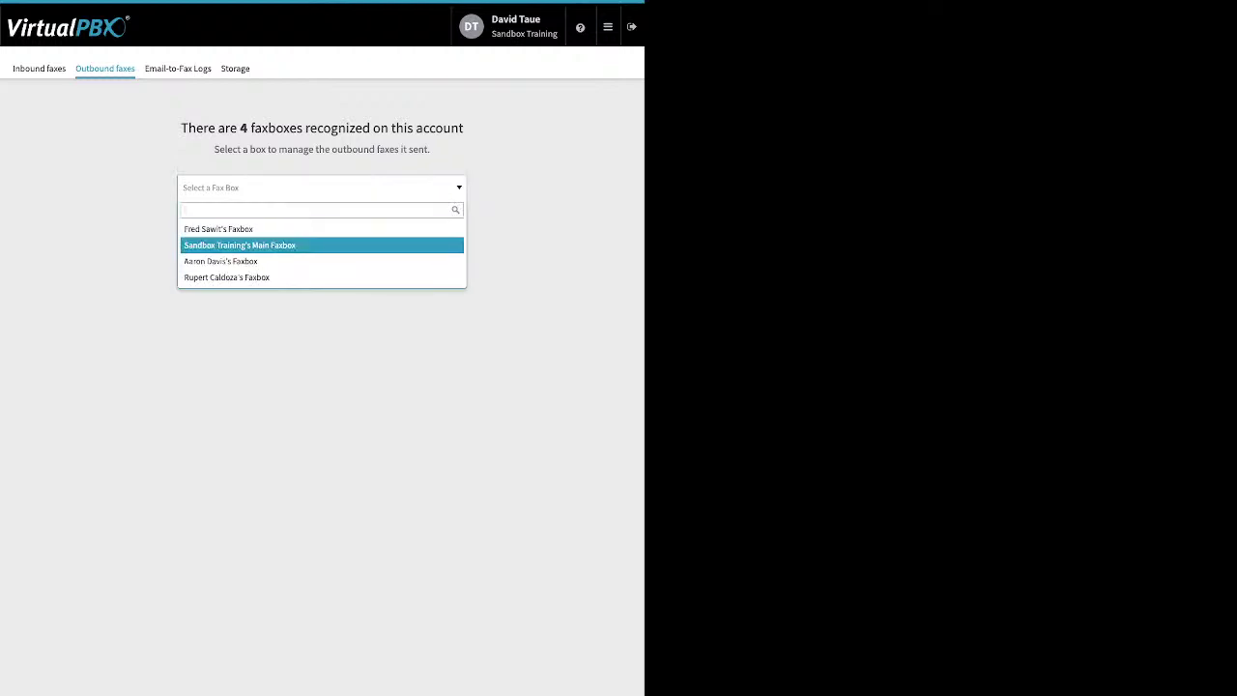
pyautogui.click(240, 245)
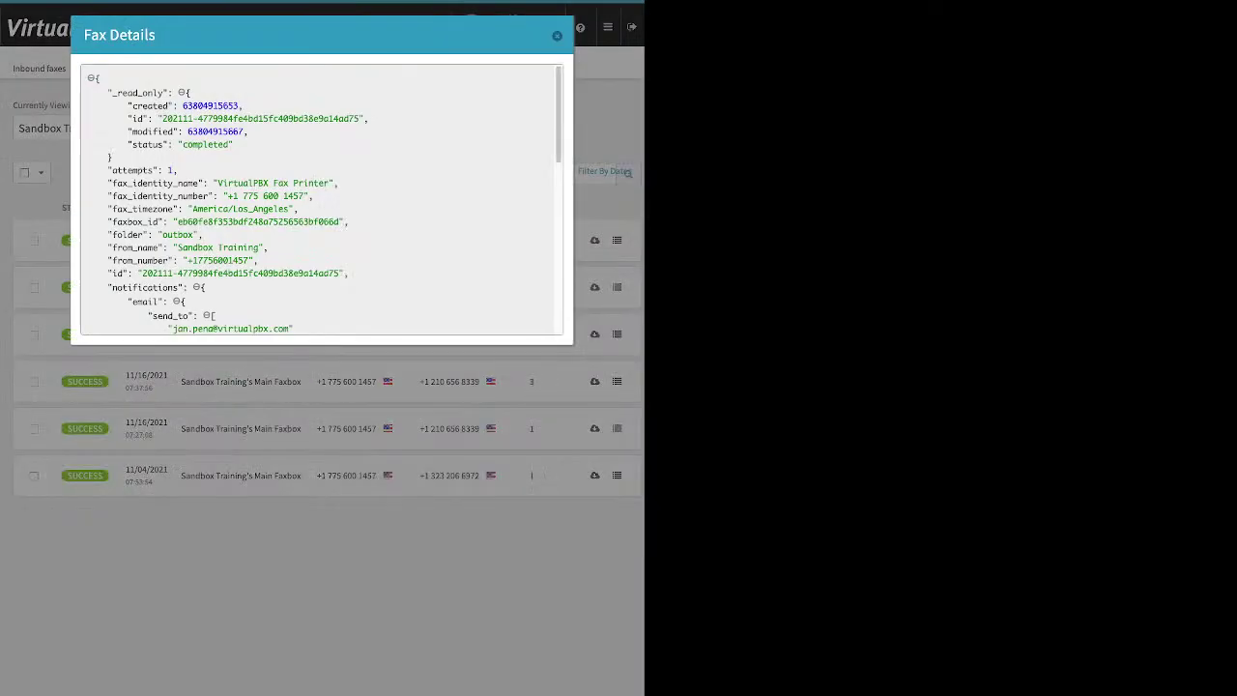
pyautogui.scroll(-2, 320, 198)
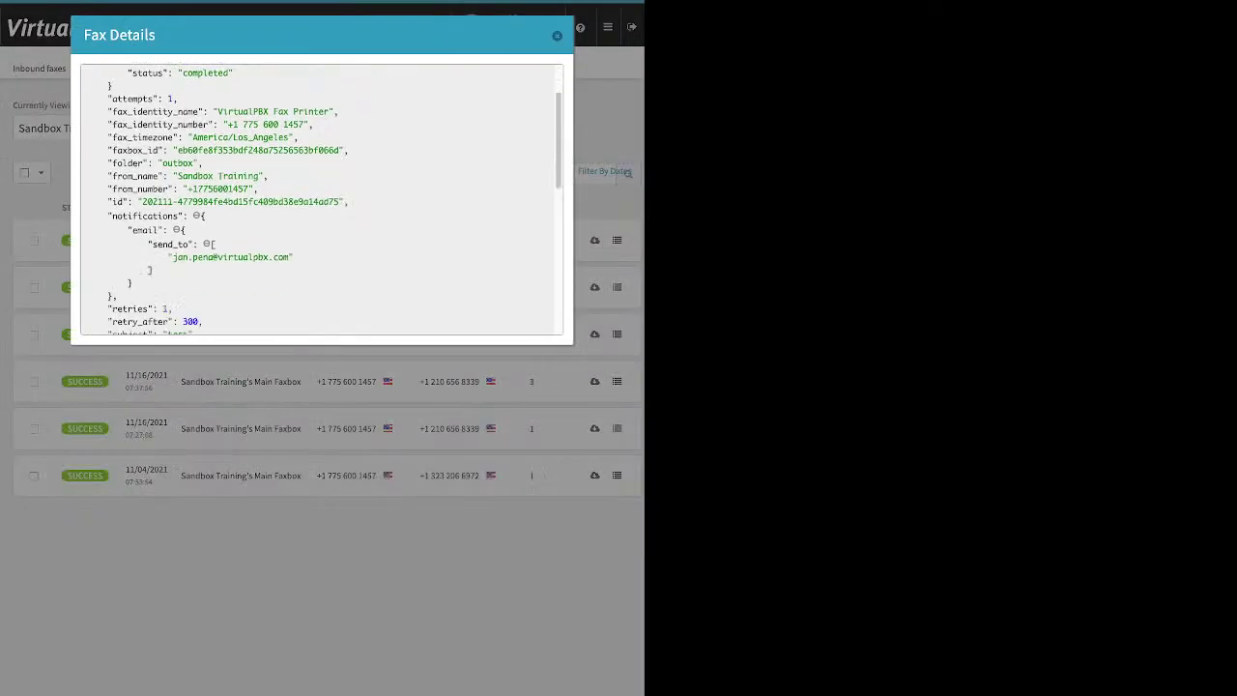
pyautogui.scroll(-3, 321, 198)
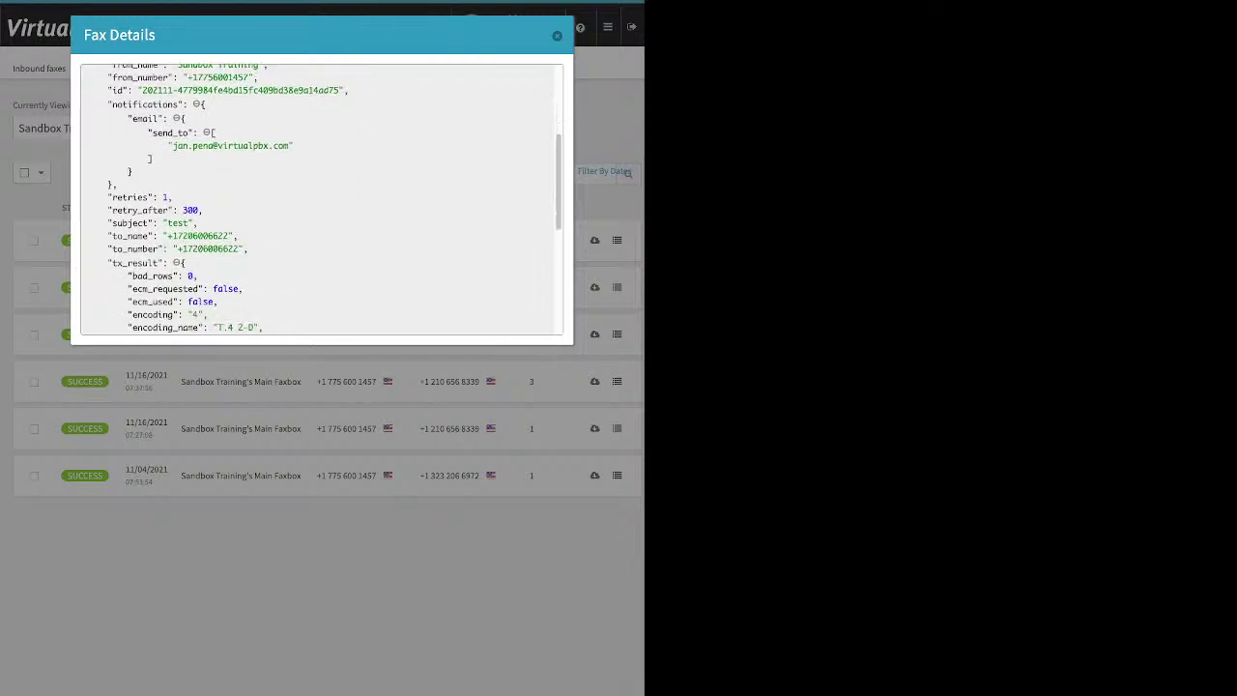
pyautogui.scroll(-7, 320, 198)
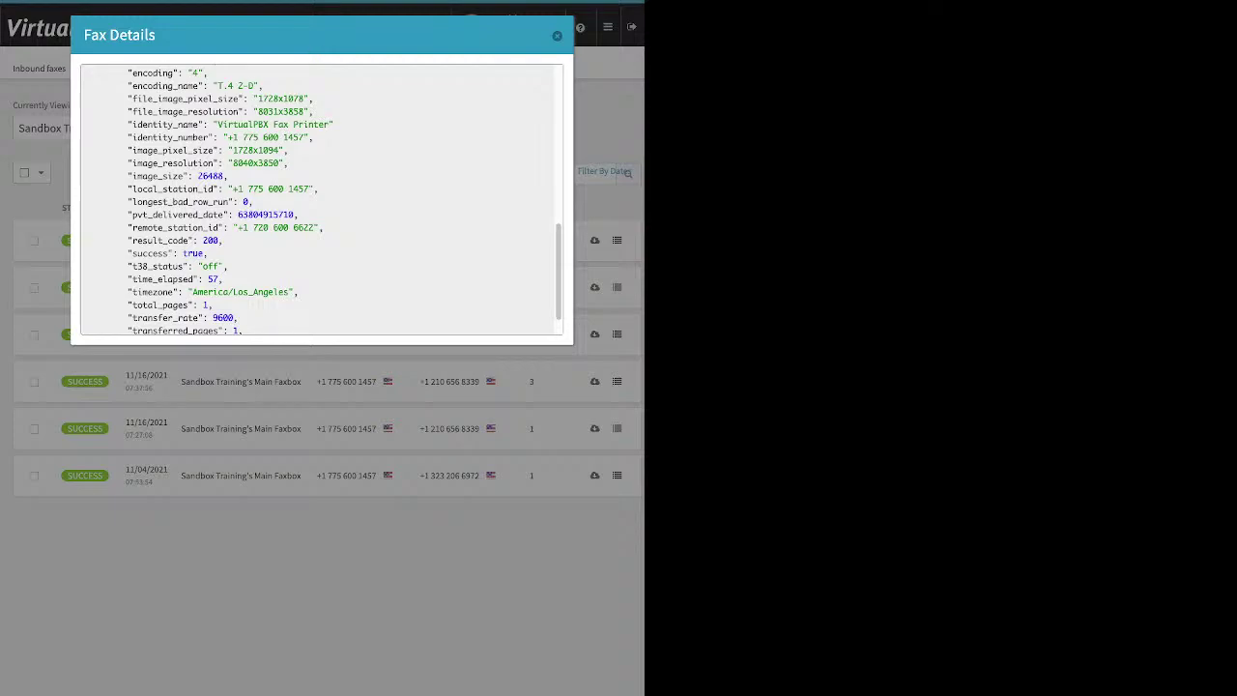
pyautogui.scroll(2, 321, 199)
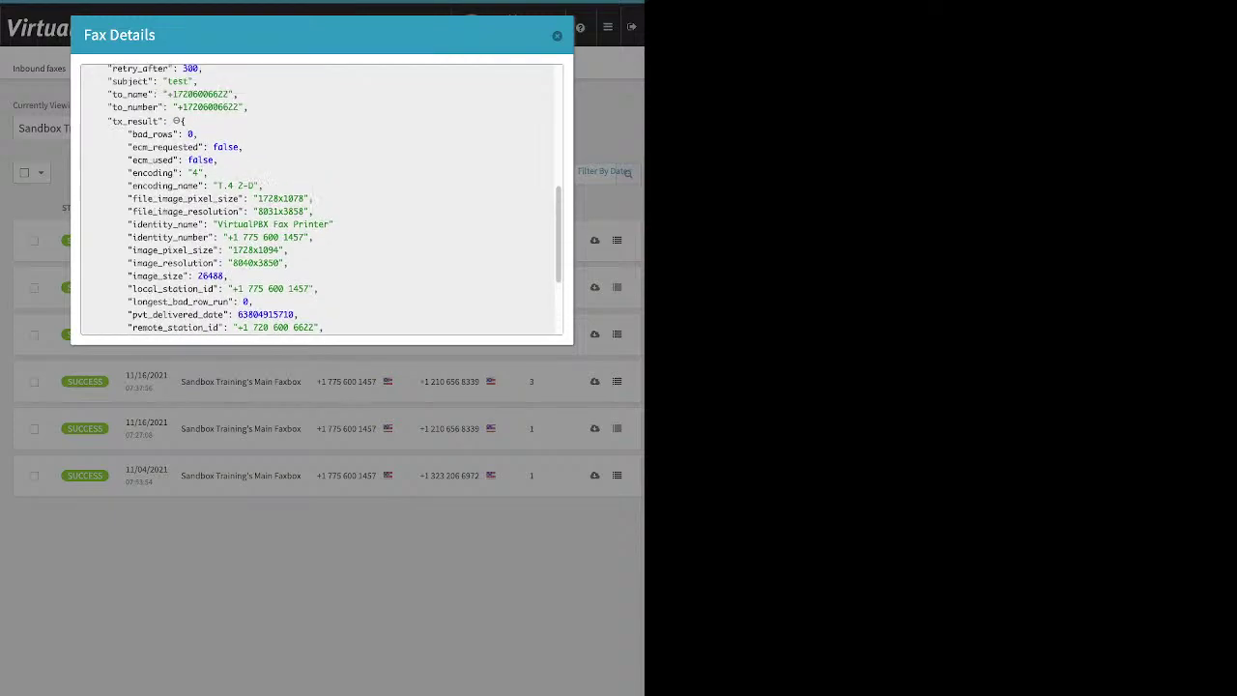
pyautogui.scroll(2, 321, 199)
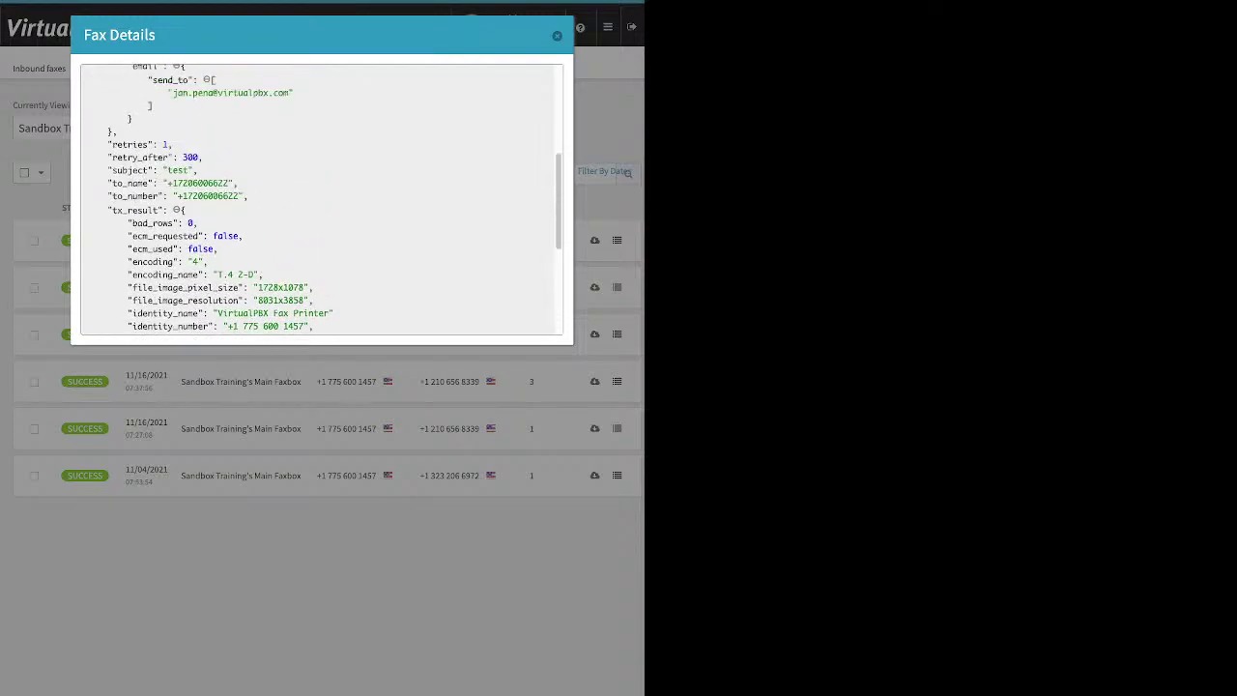
pyautogui.scroll(1, 321, 199)
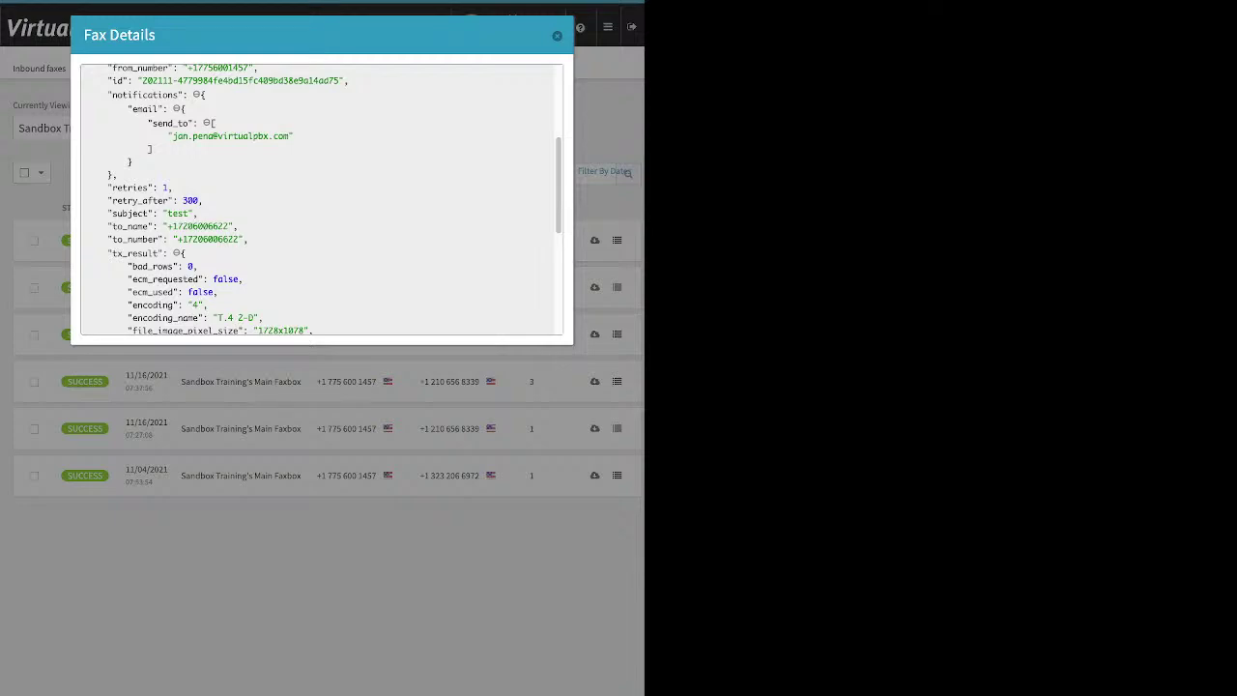
pyautogui.press('Escape')
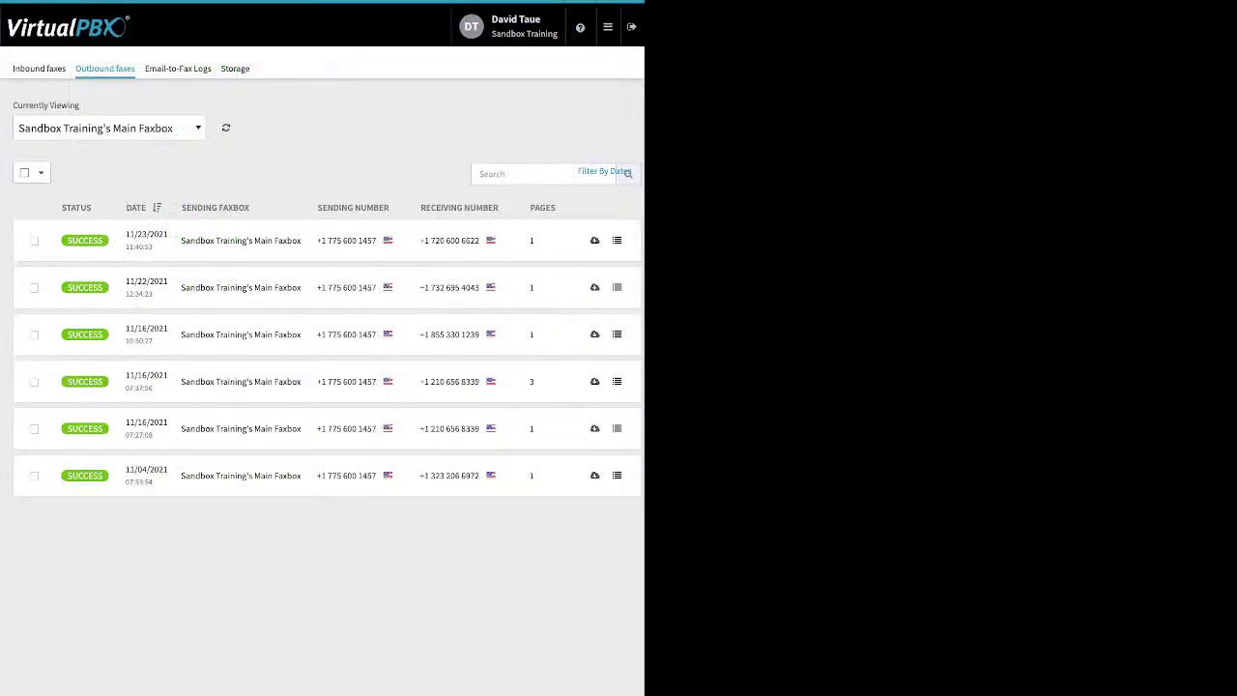
# Step: Switch to the Email-to-Fax Logs tab listing three failed attempts from 11/04/2021
pyautogui.click(178, 68)
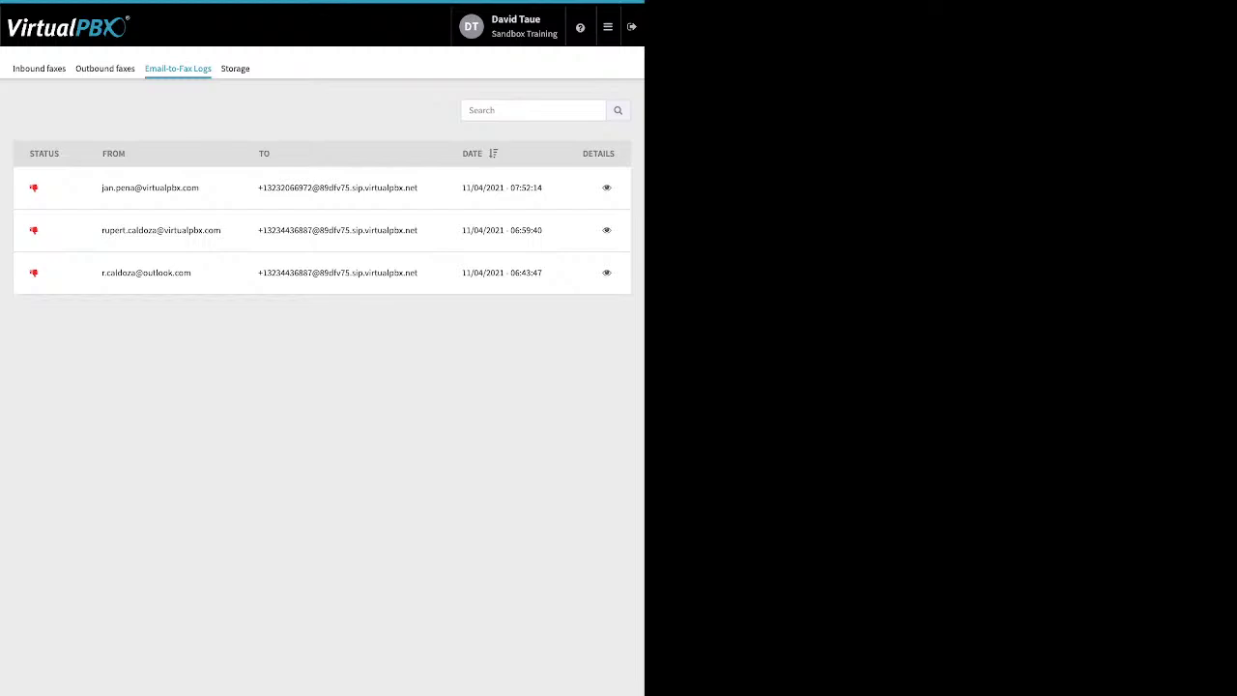
# Step: Inspect the first failed log entry's error details, close them, and bring up the portal menu
pyautogui.click(607, 187)
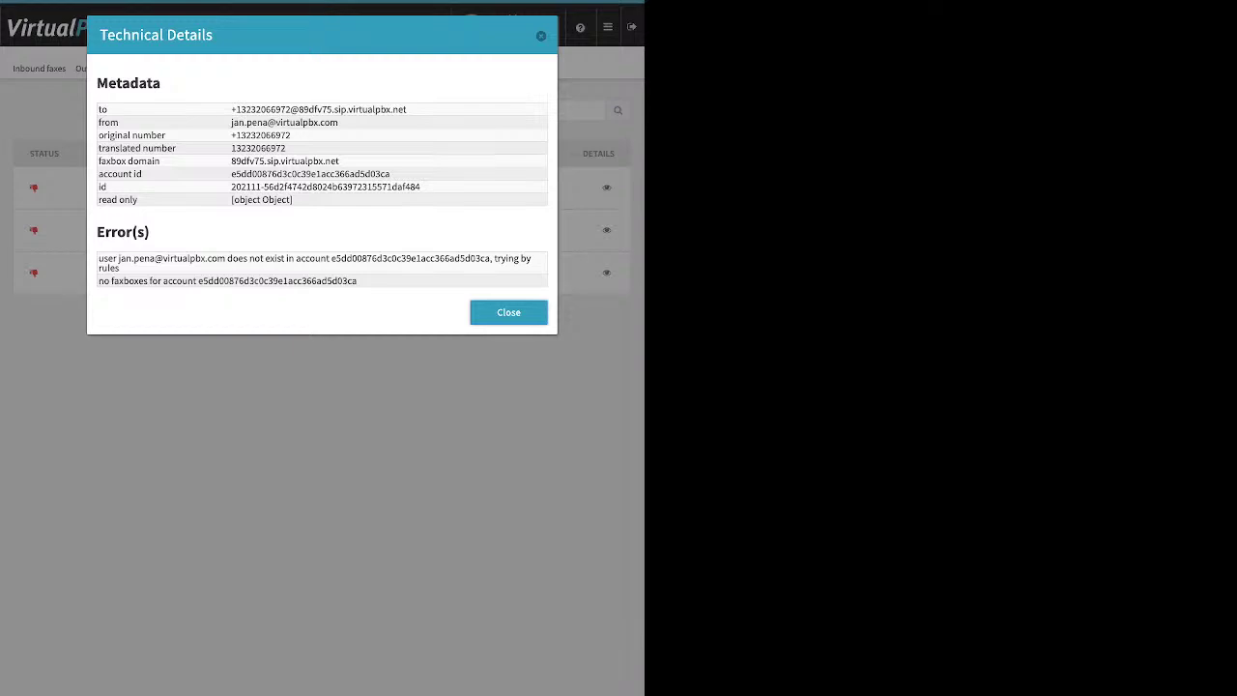
pyautogui.press('Escape')
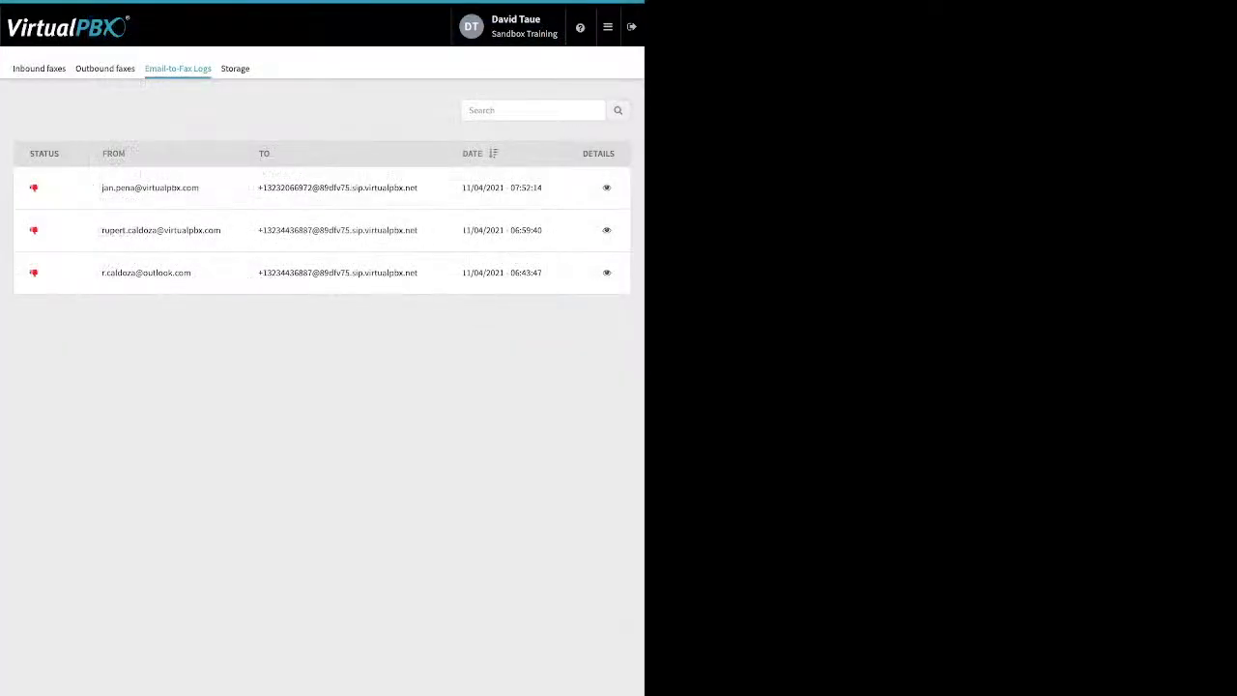
pyautogui.click(607, 27)
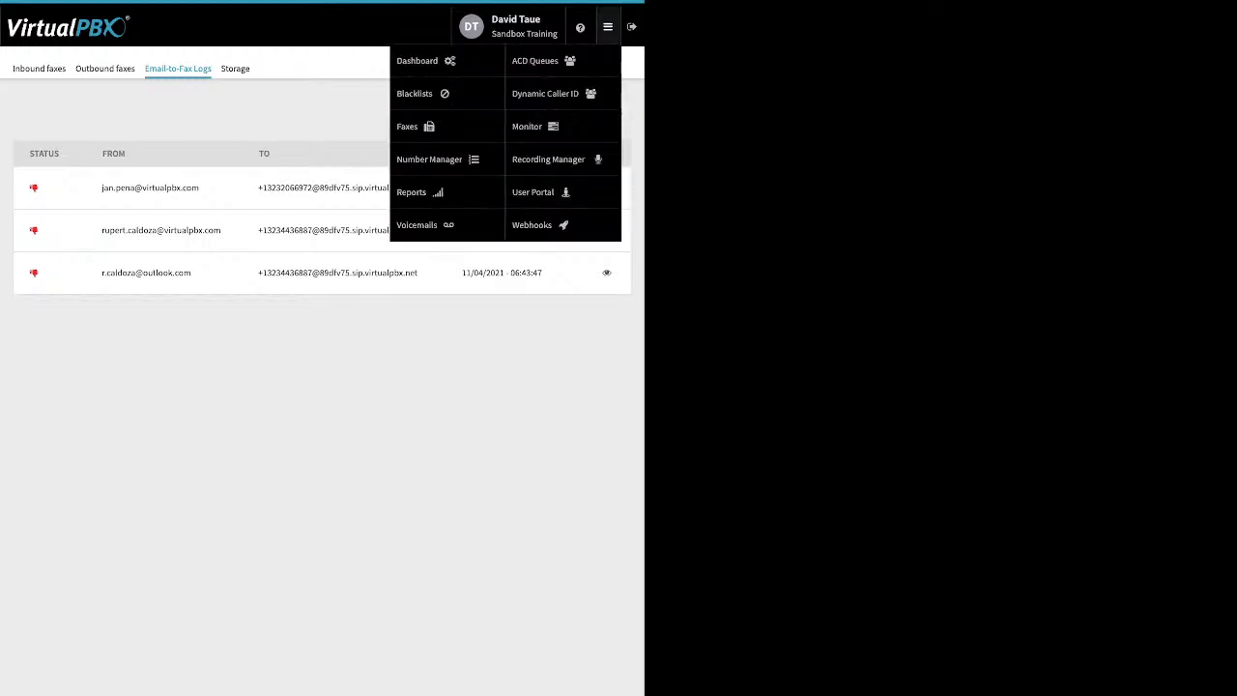
# Step: Open Monitor, cycle the All/Available/Busy filters, and toggle between Devices and Employees presence lists
pyautogui.click(530, 126)
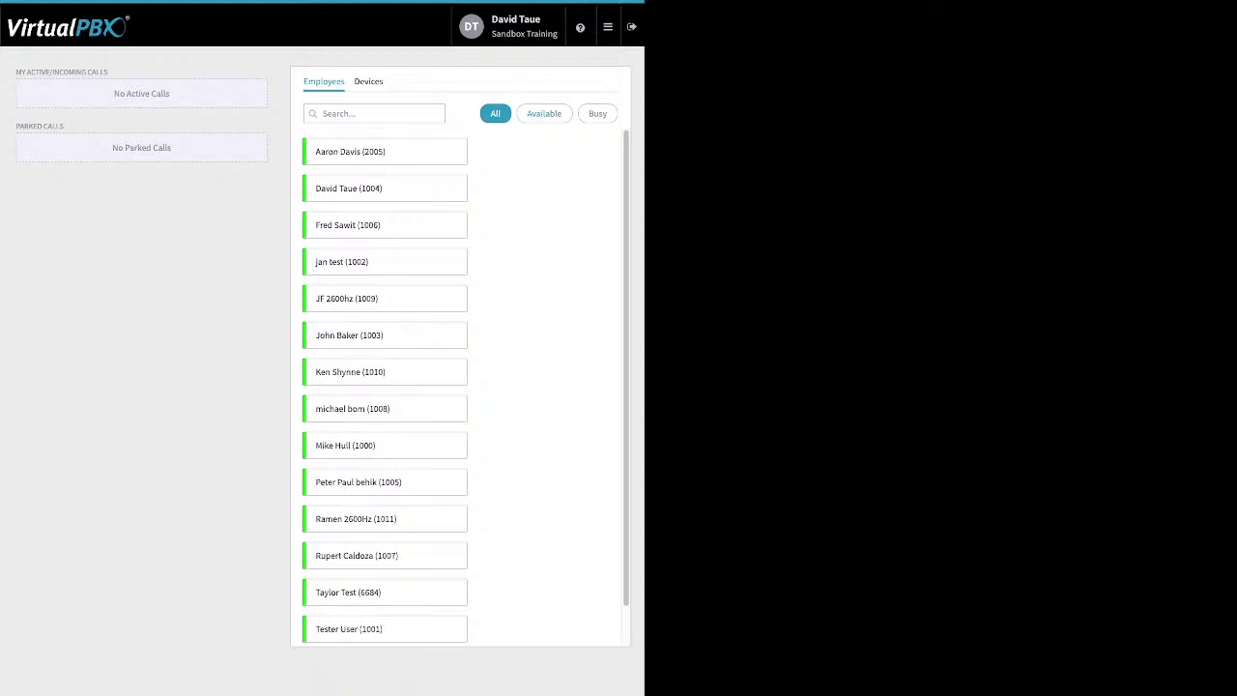
pyautogui.click(543, 113)
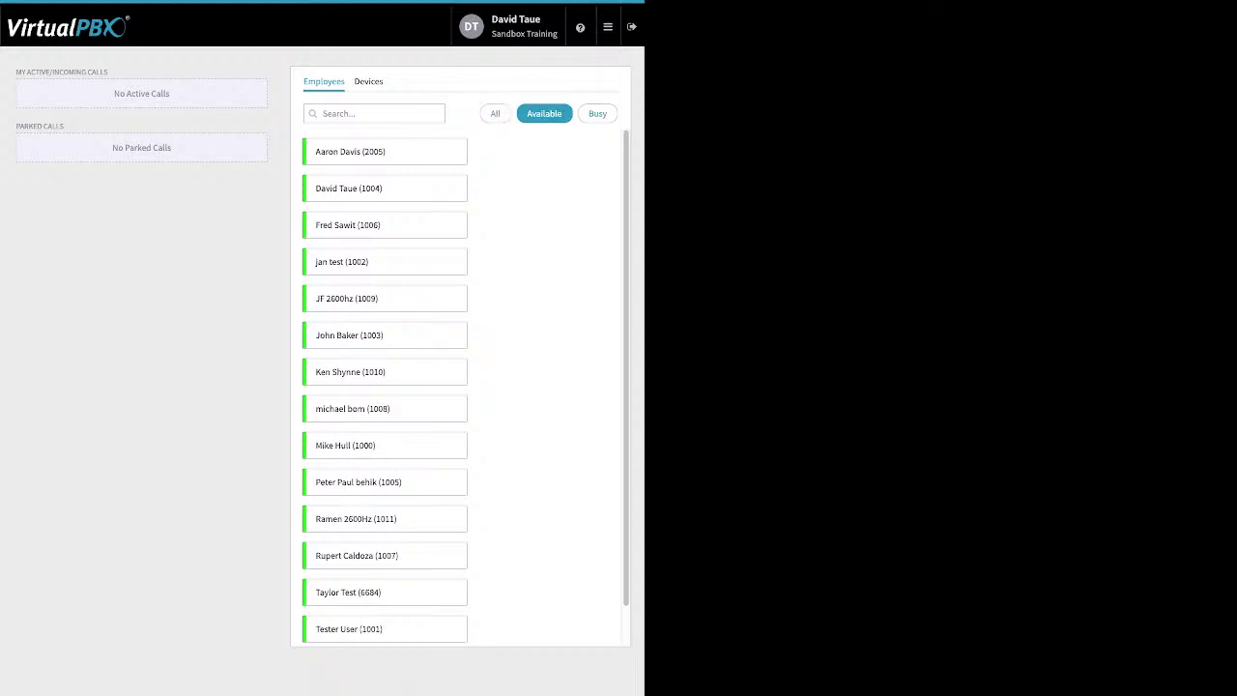
pyautogui.click(597, 114)
pyautogui.click(495, 113)
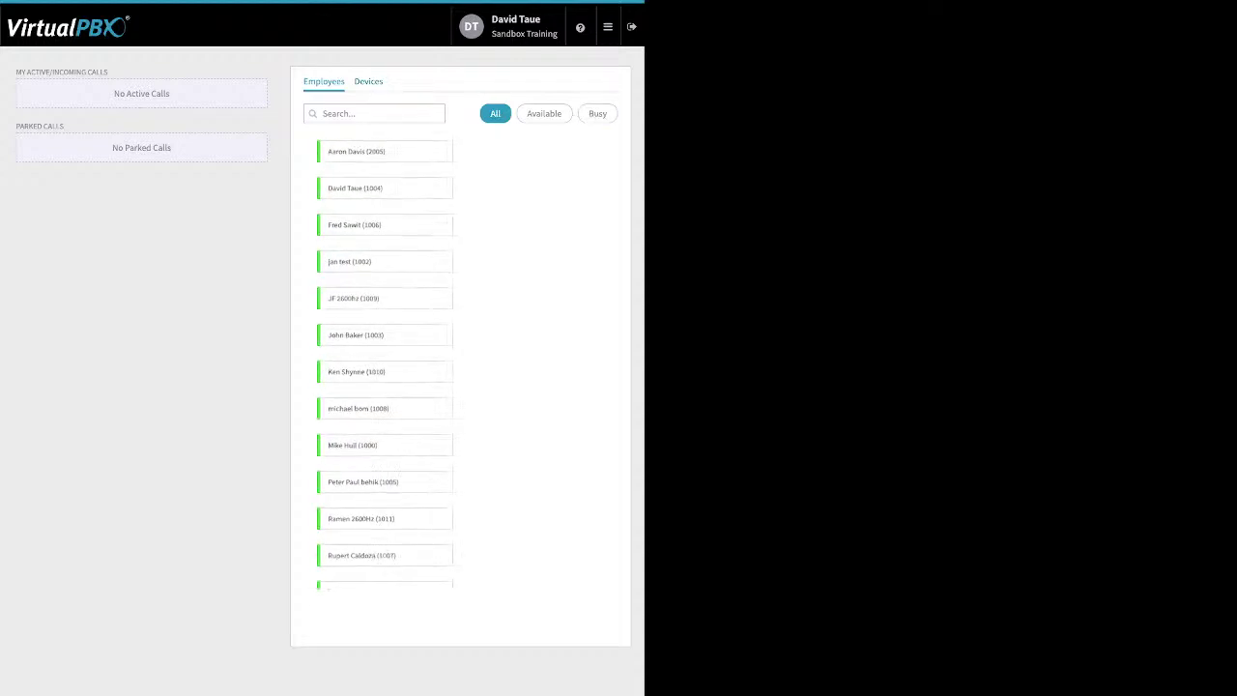
pyautogui.click(368, 81)
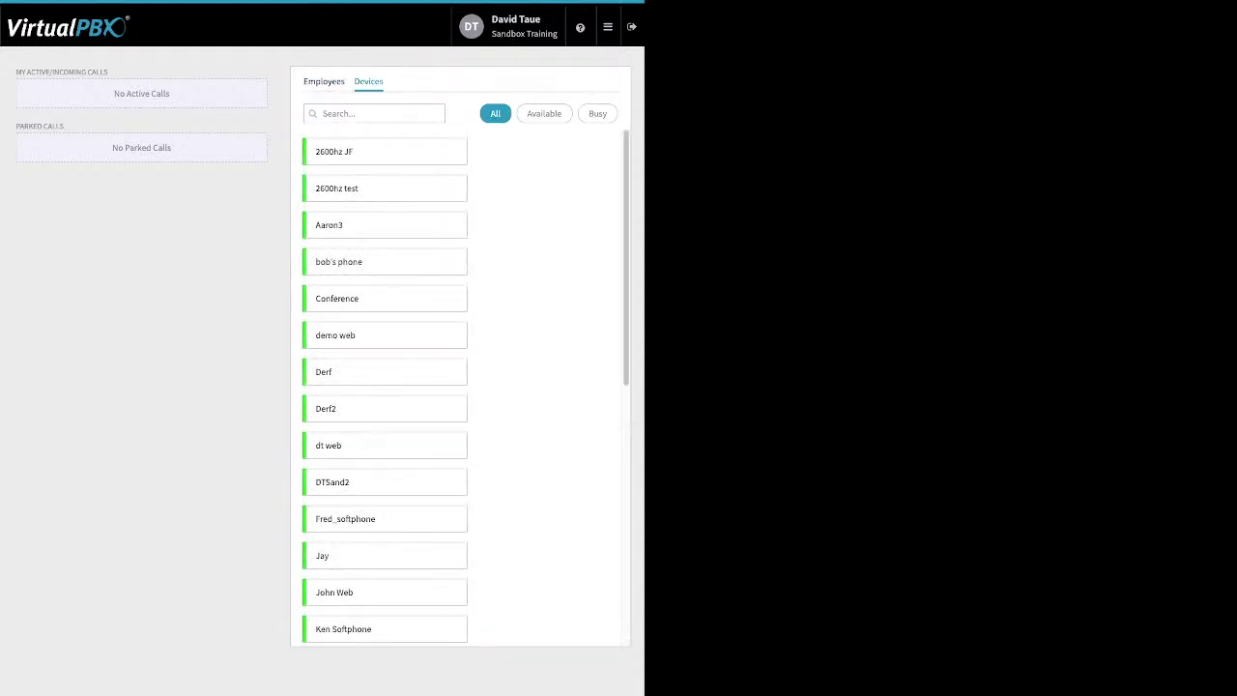
pyautogui.click(324, 81)
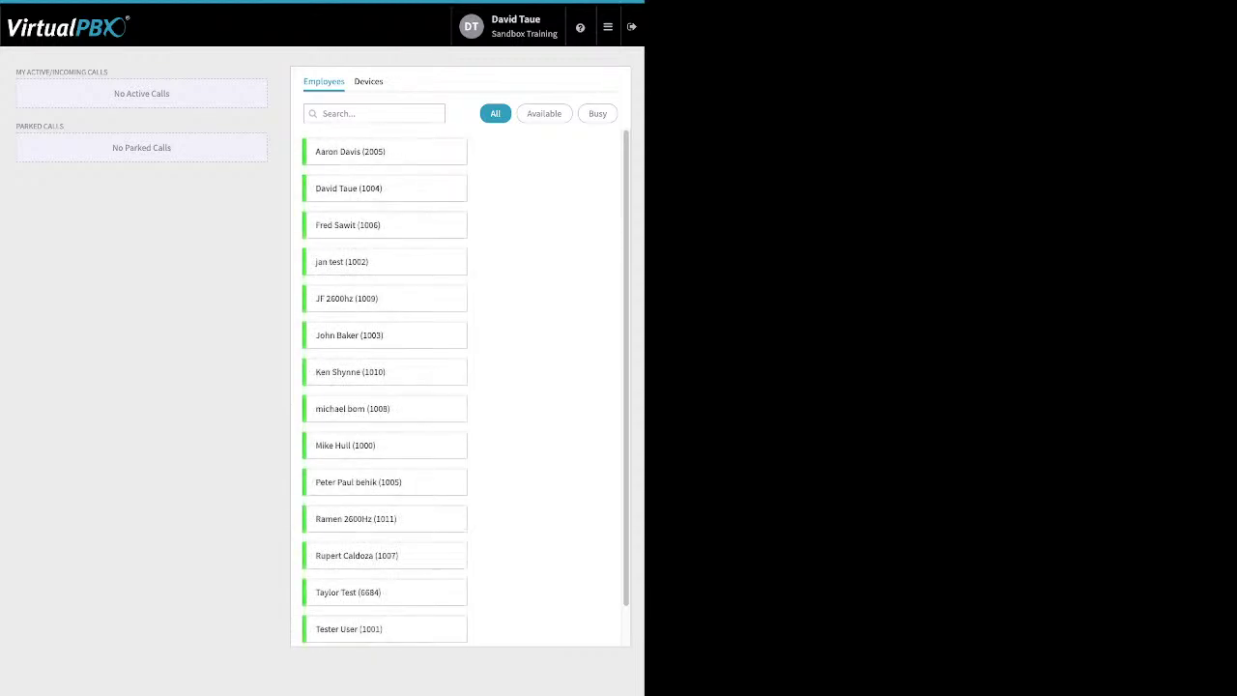
pyautogui.moveTo(111, 72); pyautogui.dragTo(22, 73)
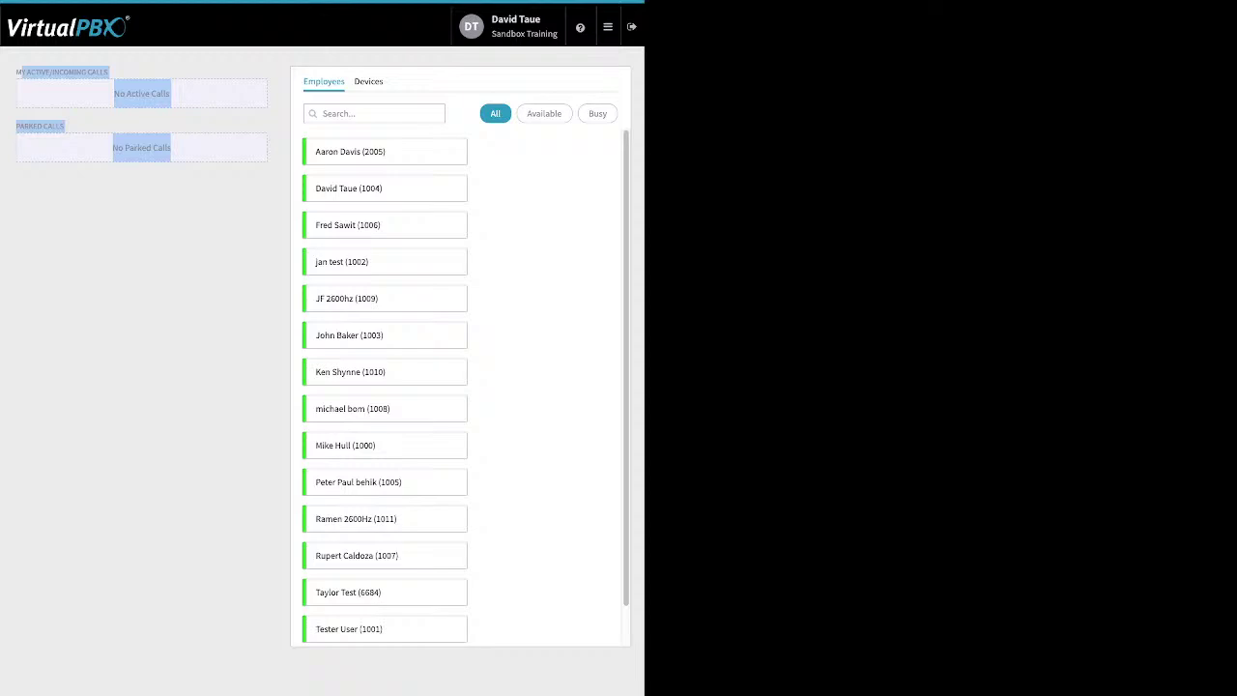
pyautogui.moveTo(608, 27)
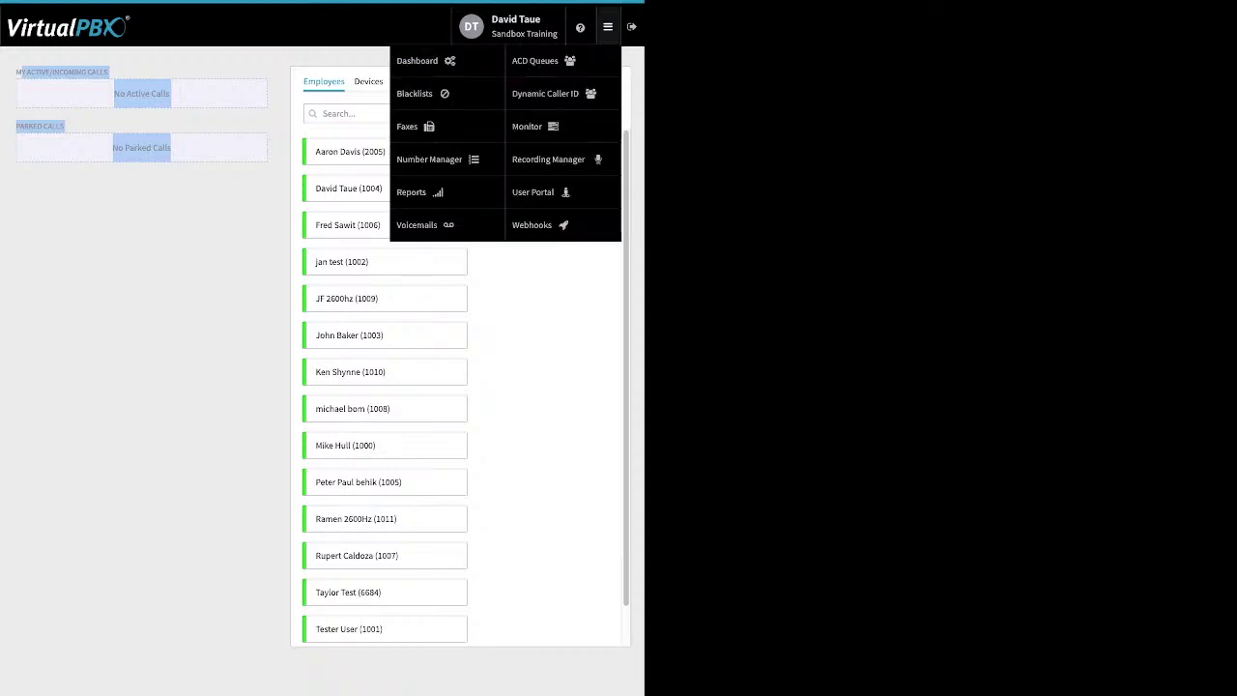
# Step: Open Number Manager to view the two unassigned spare numbers under Sandbox Training
pyautogui.click(429, 158)
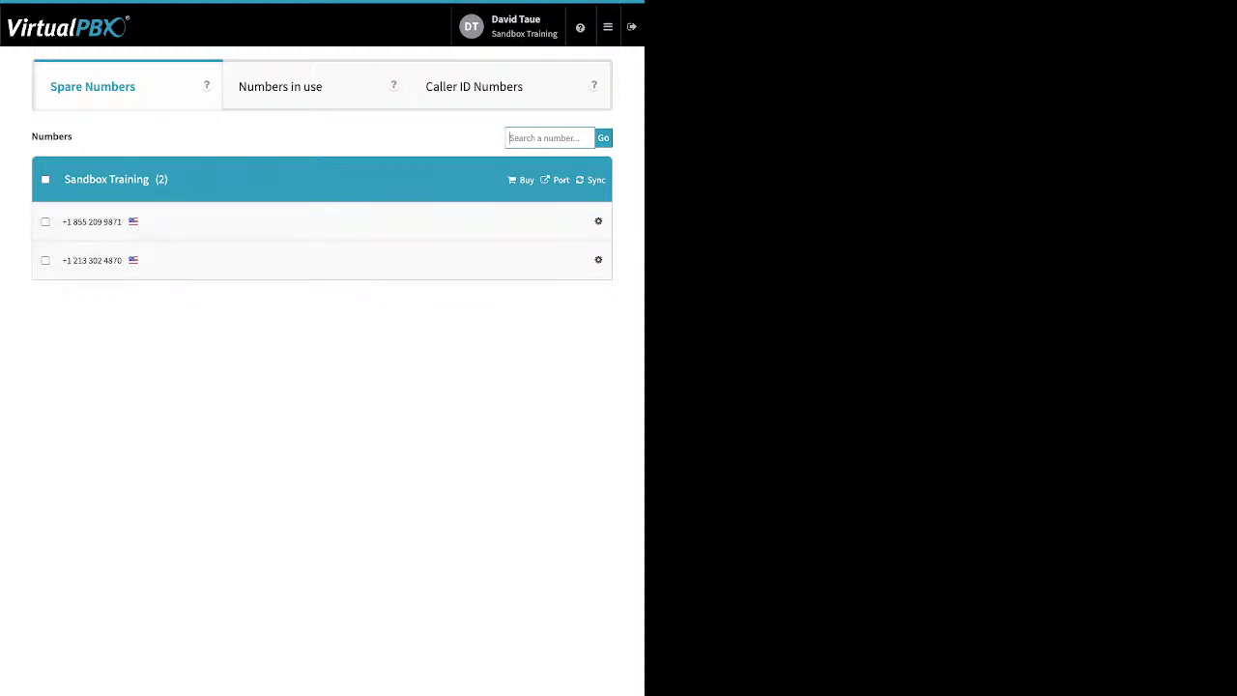
pyautogui.click(608, 27)
pyautogui.click(607, 27)
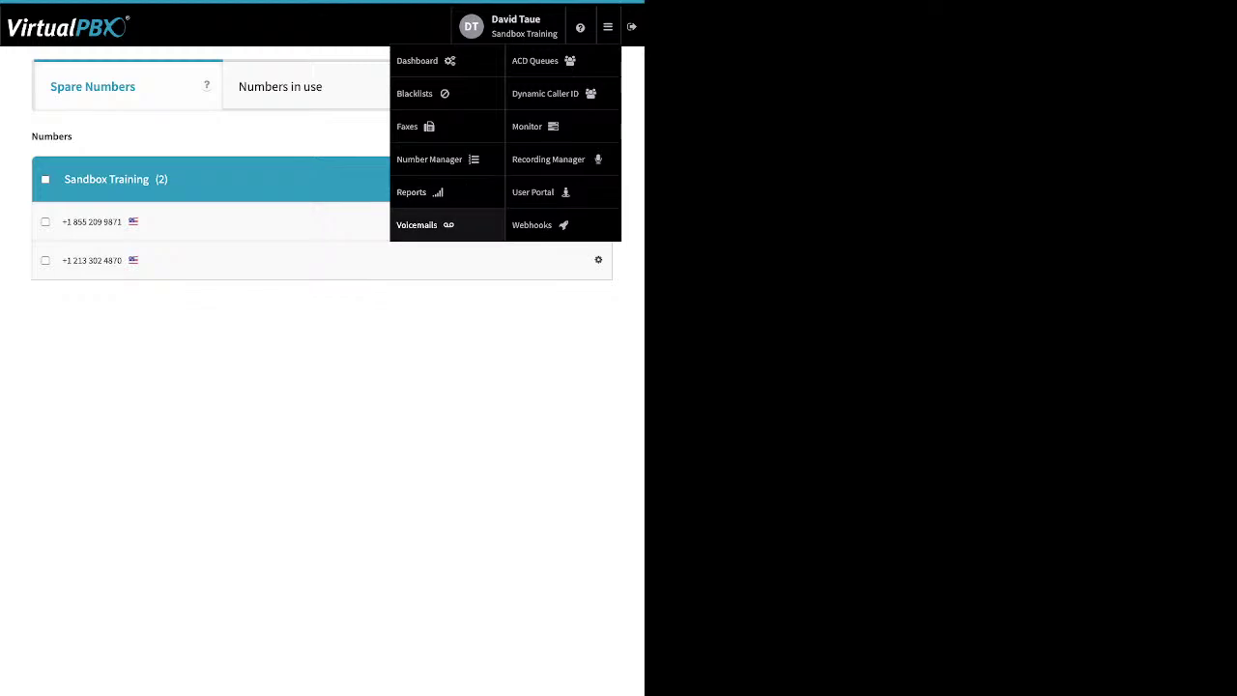
# Step: Open Voicemails and view FrontDesk VM, then another user's empty voicemail box
pyautogui.click(416, 225)
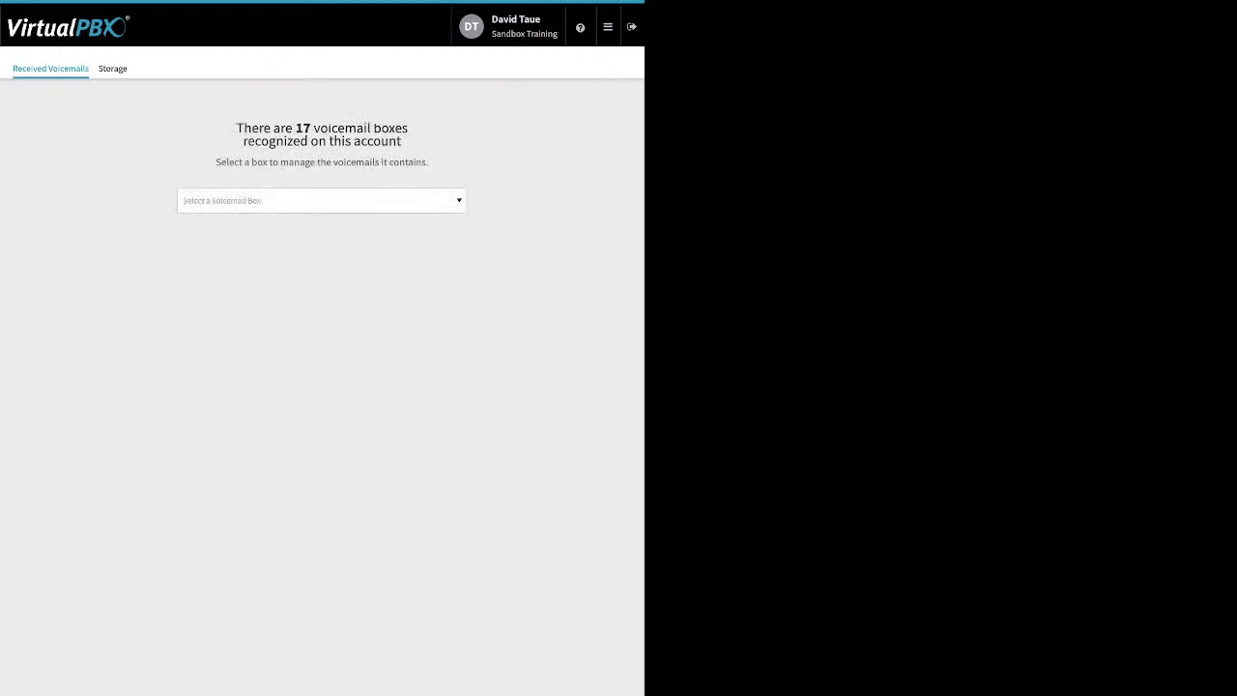
pyautogui.click(321, 200)
pyautogui.click(222, 289)
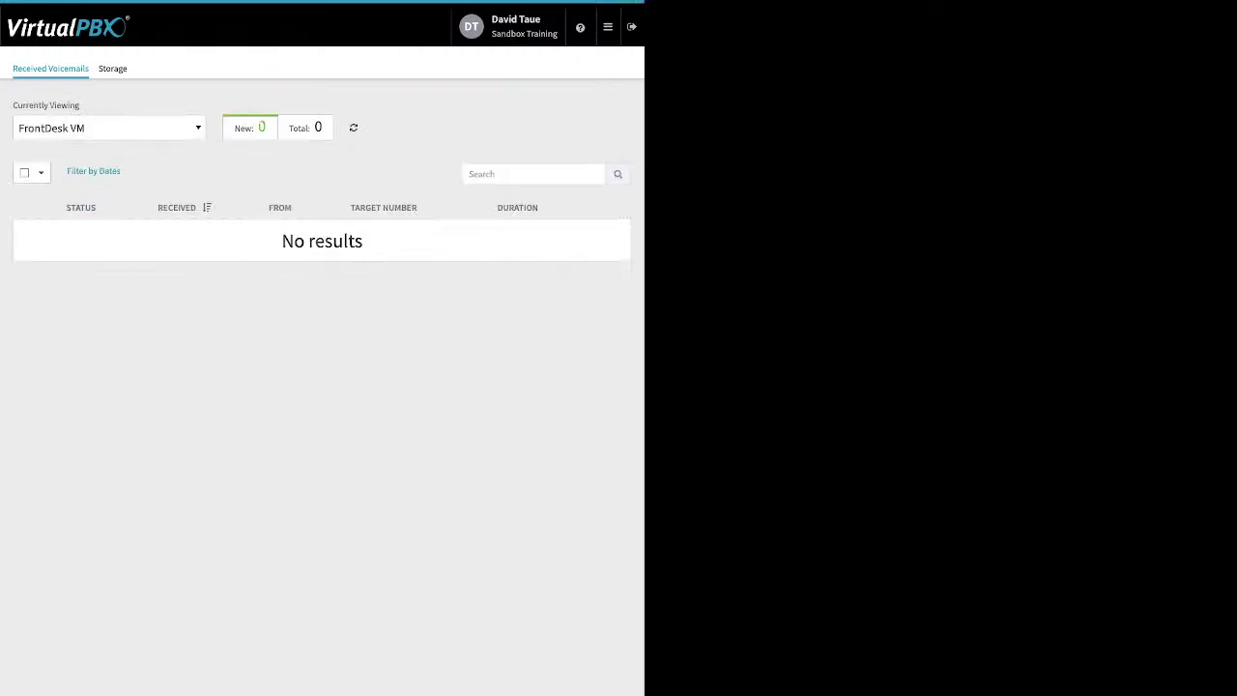
pyautogui.click(106, 128)
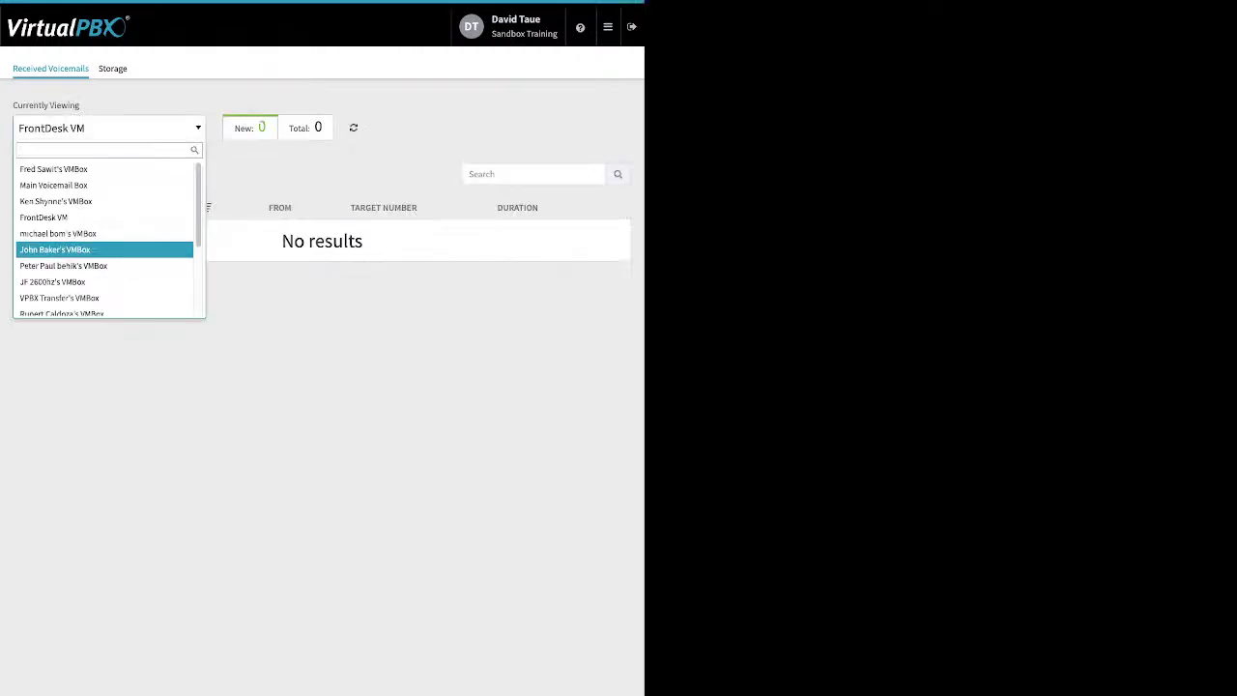
pyautogui.click(58, 232)
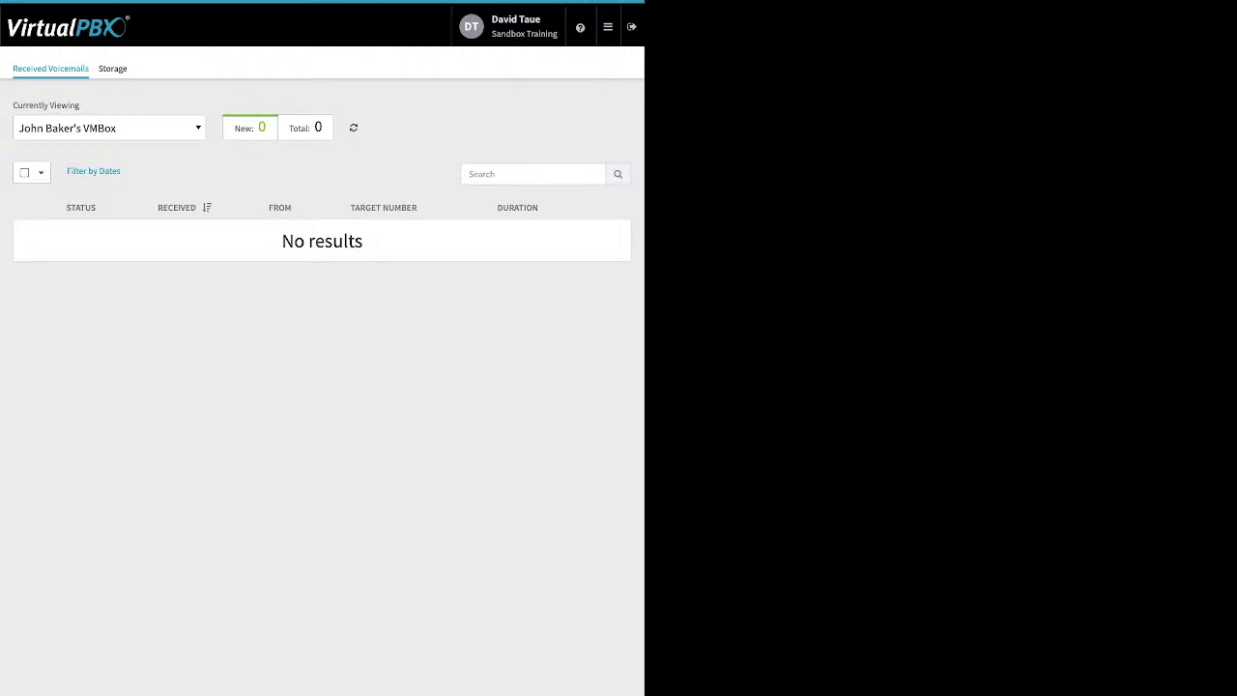
pyautogui.click(607, 26)
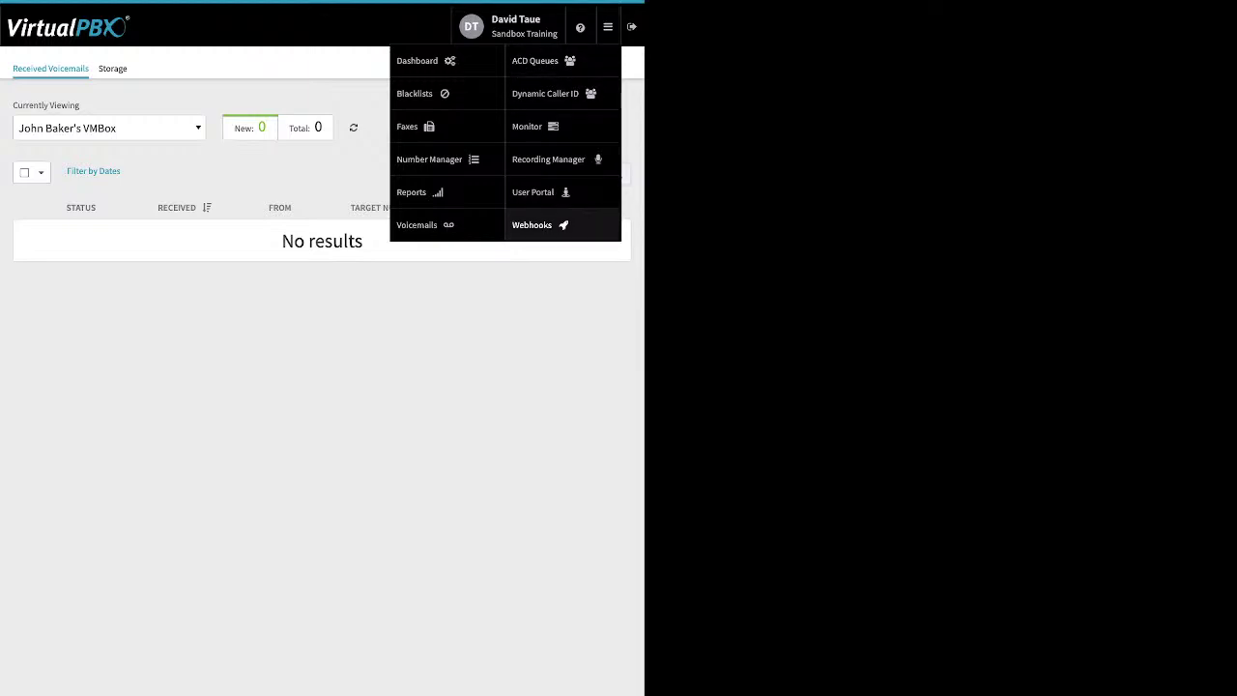
# Step: Open the Webhooks page, showing 0 active, 0 disabled and 0 error webhooks
pyautogui.click(534, 224)
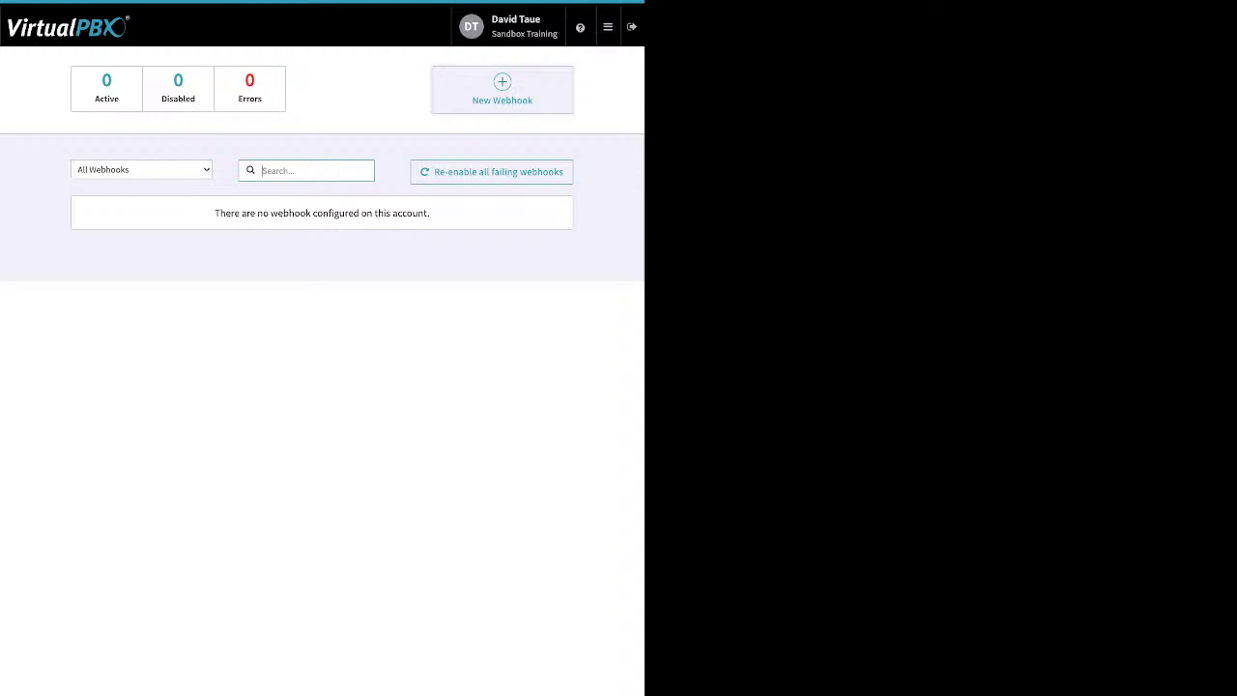
pyautogui.moveTo(608, 27)
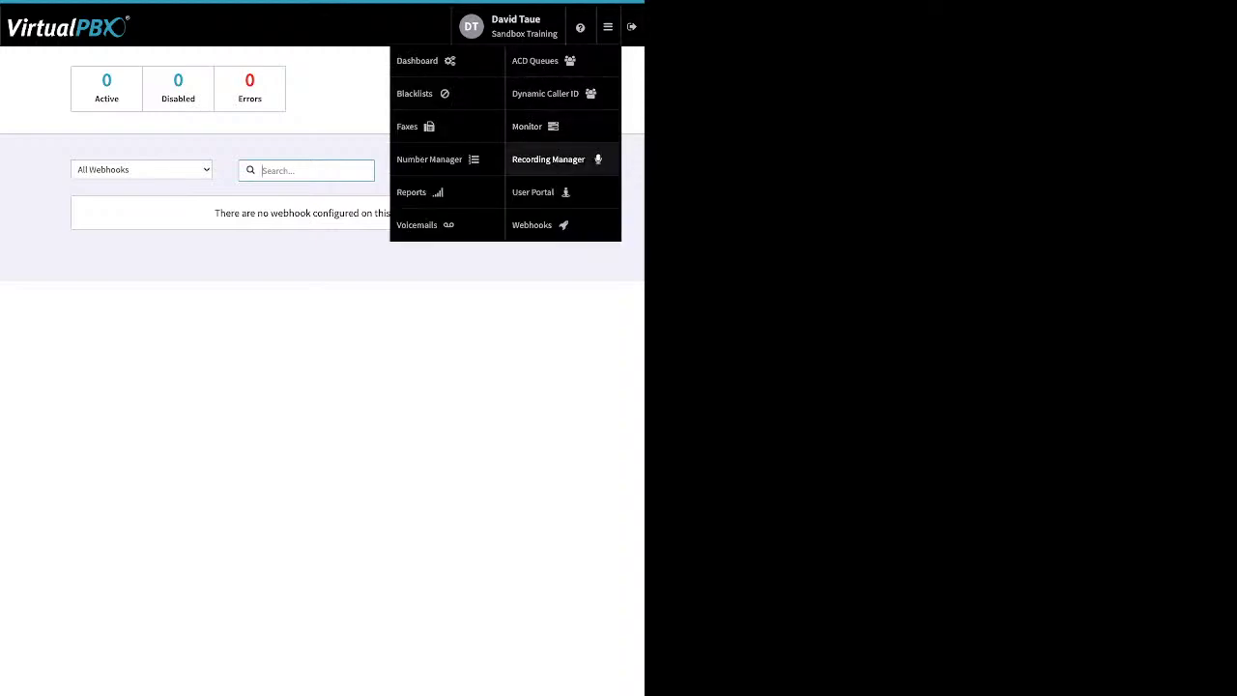
# Step: Open the User Portal on its Voicemails tab with no results
pyautogui.click(537, 192)
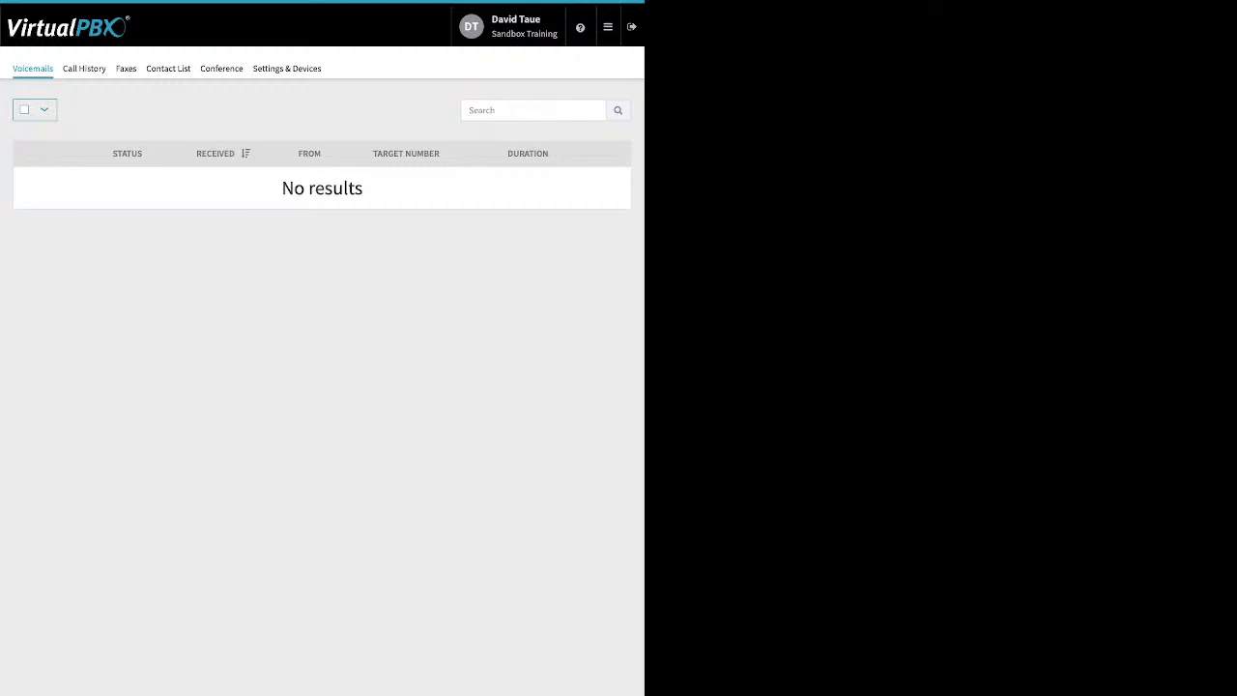
# Step: Browse the user's Call History, Faxes and Contact List, ending on the Conference page
pyautogui.click(84, 68)
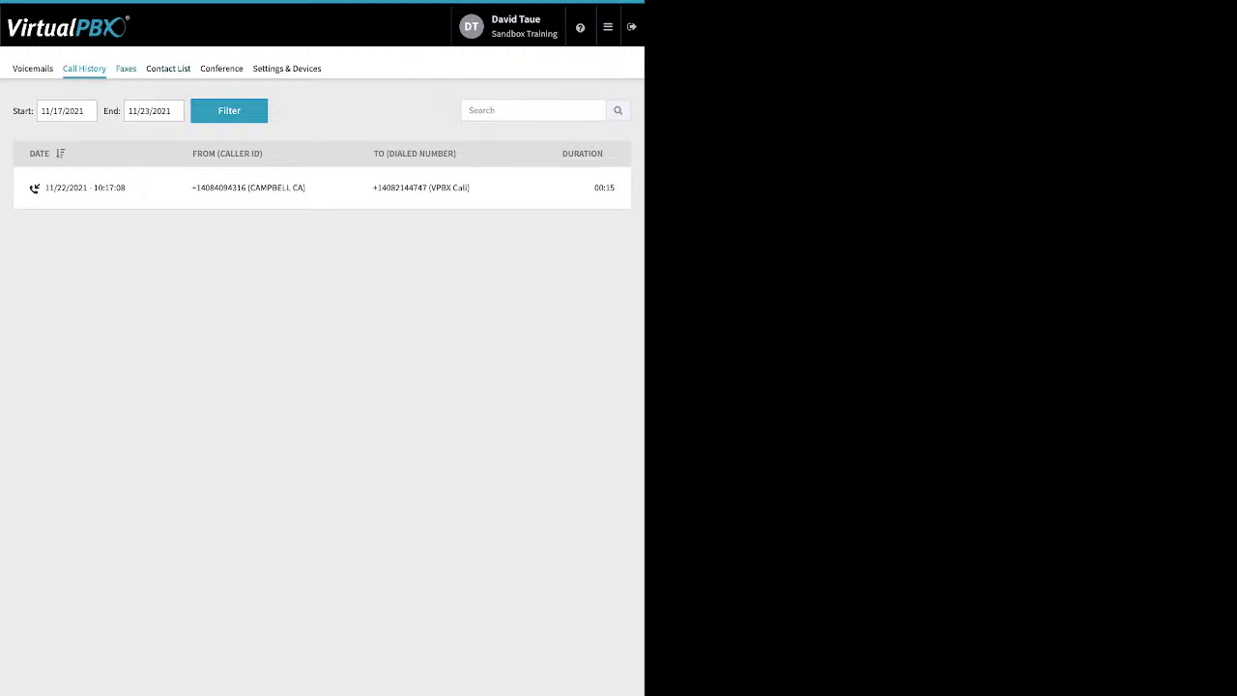
pyautogui.click(126, 69)
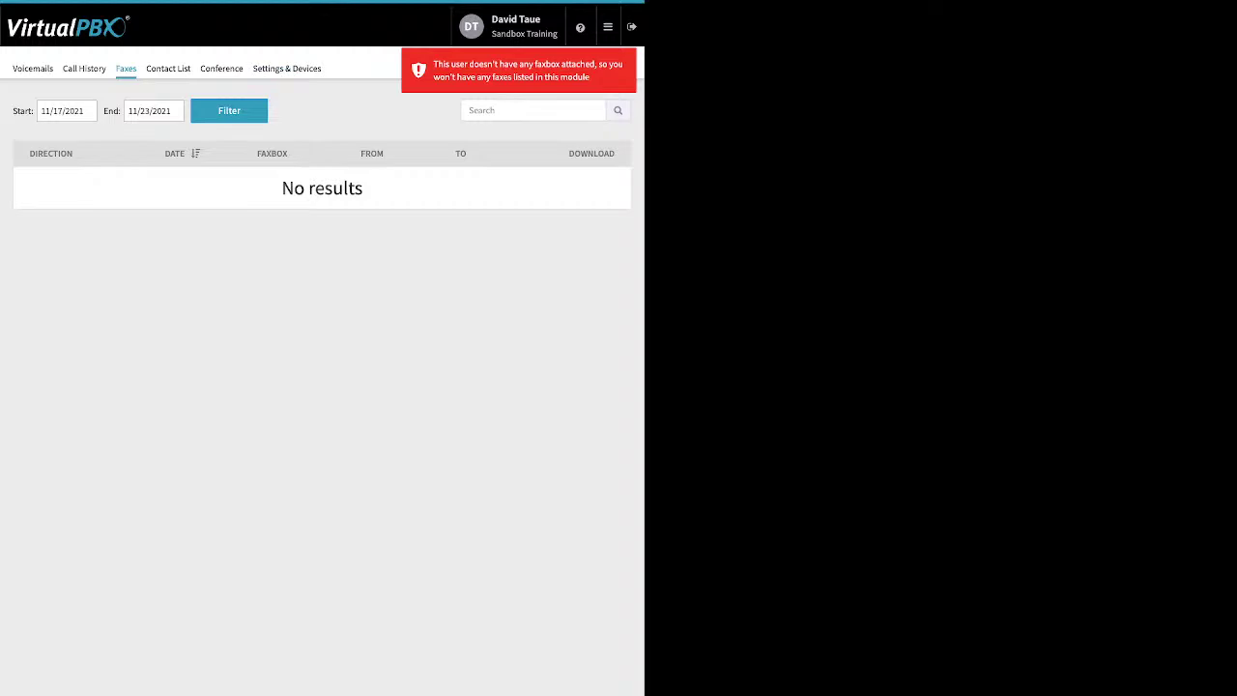
pyautogui.click(168, 69)
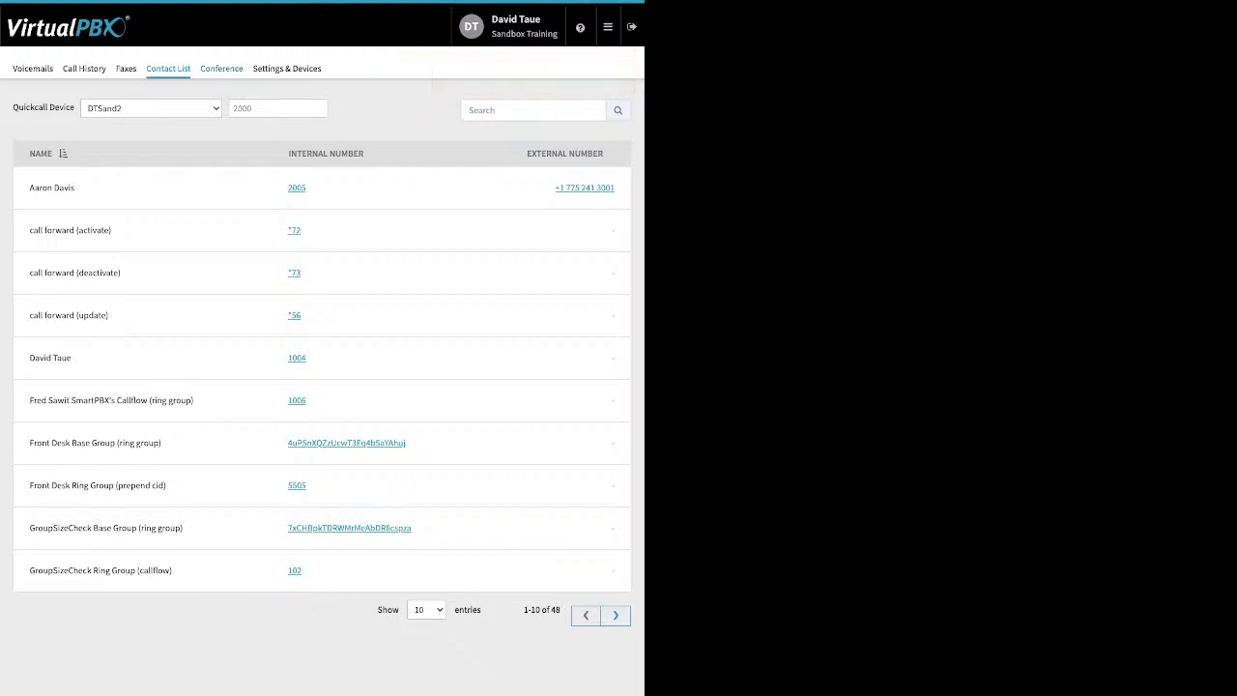
pyautogui.click(221, 68)
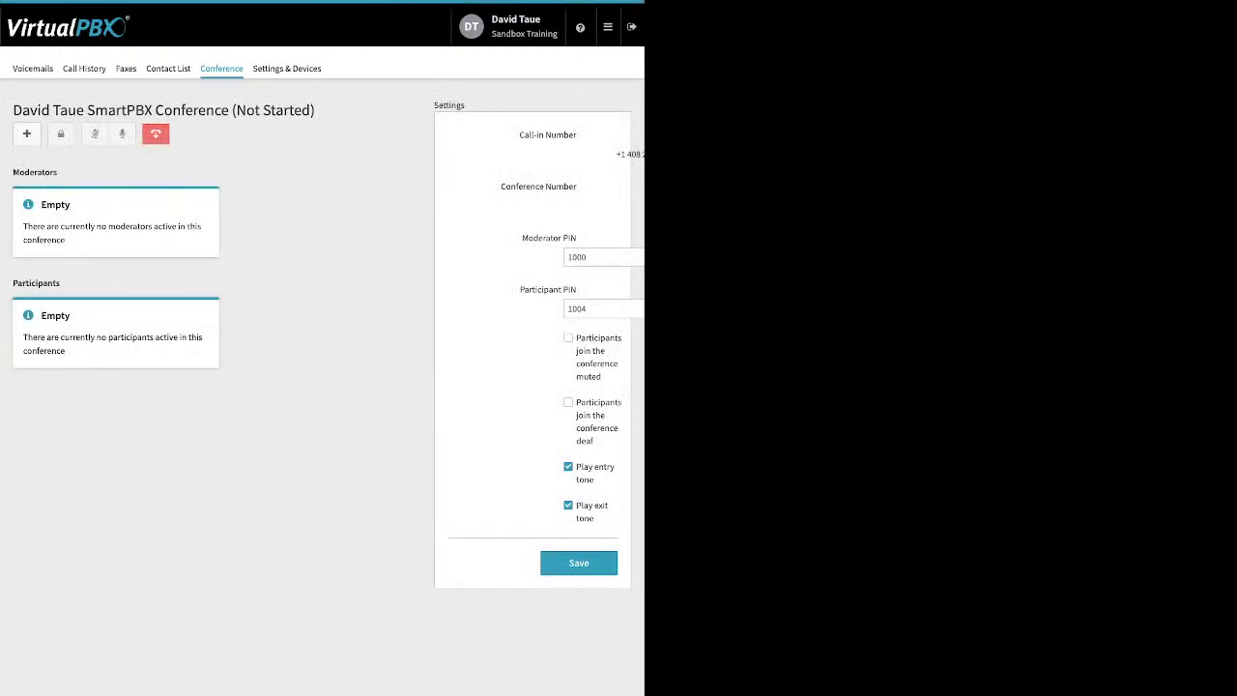
pyautogui.click(594, 257)
pyautogui.moveTo(522, 238); pyautogui.dragTo(577, 237)
pyautogui.moveTo(520, 289); pyautogui.dragTo(577, 289)
pyautogui.click(568, 338)
pyautogui.moveTo(576, 338); pyautogui.dragTo(594, 440)
# Step: Check the user's Settings & Devices, then go back to the account Dashboard
pyautogui.click(287, 69)
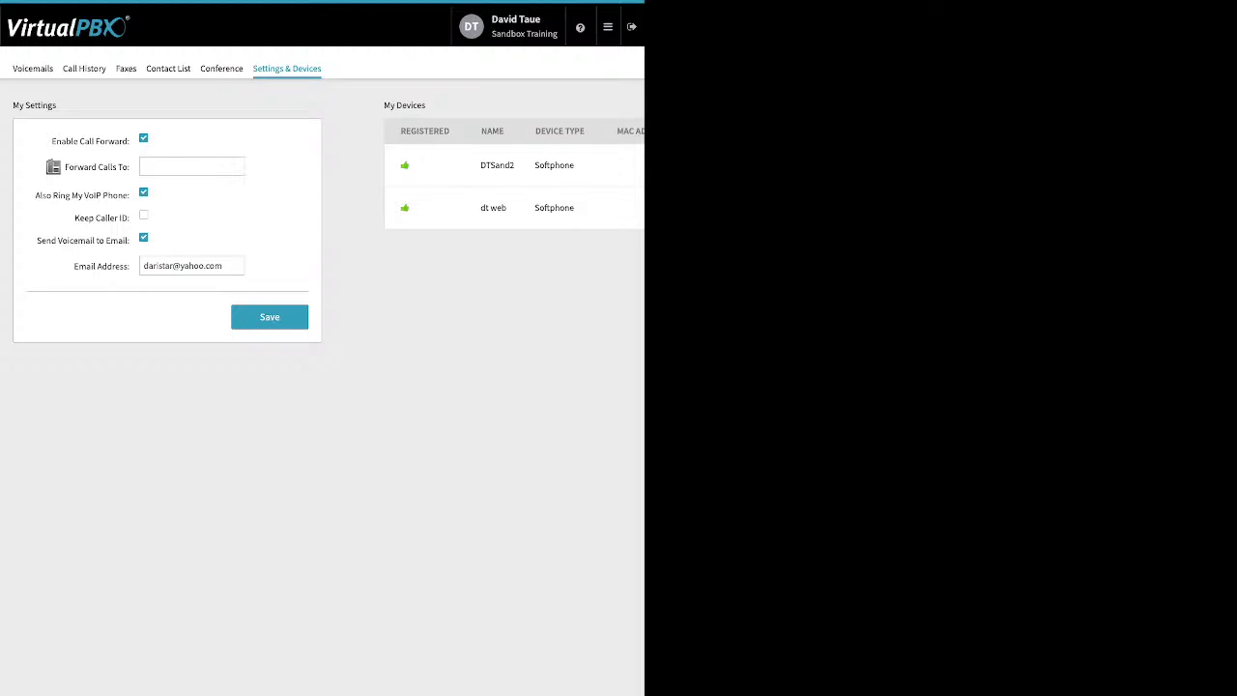
pyautogui.click(607, 26)
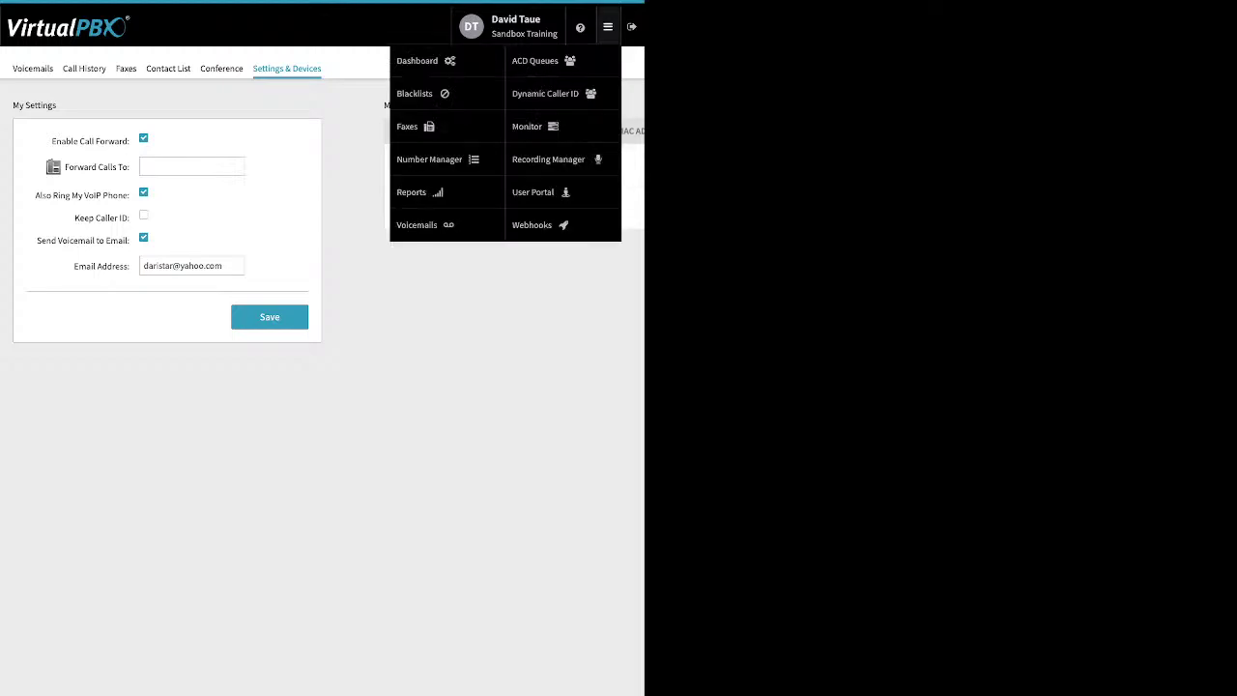
pyautogui.click(416, 59)
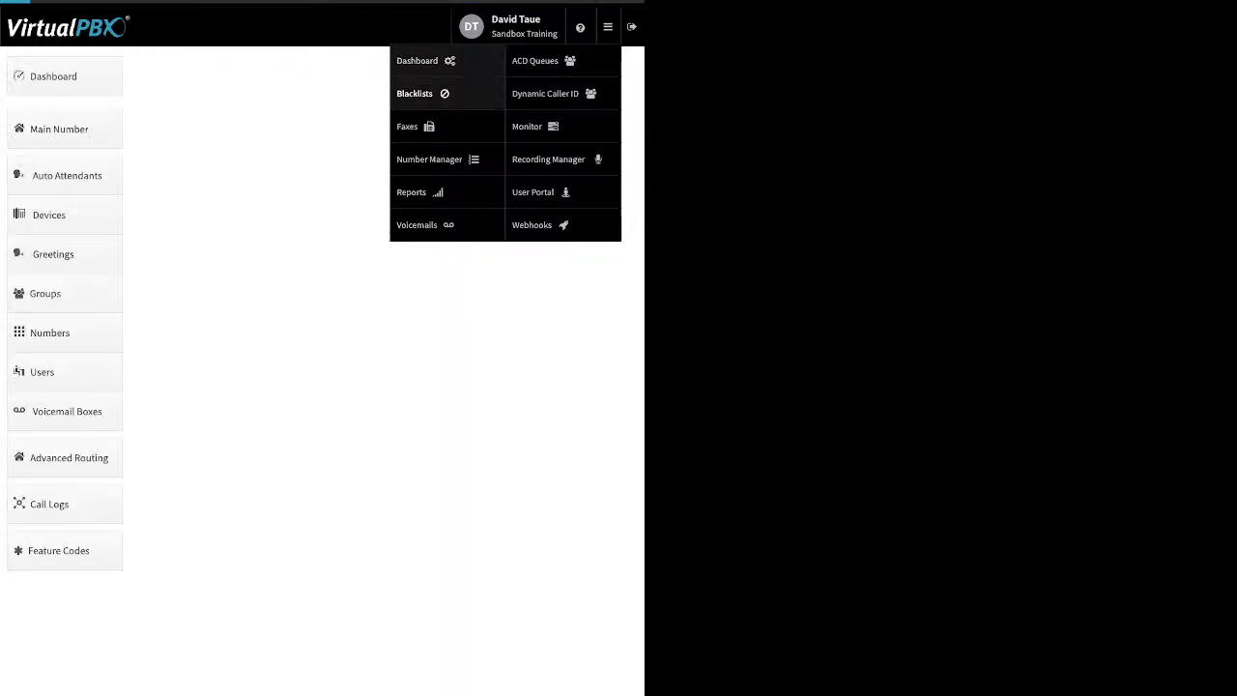